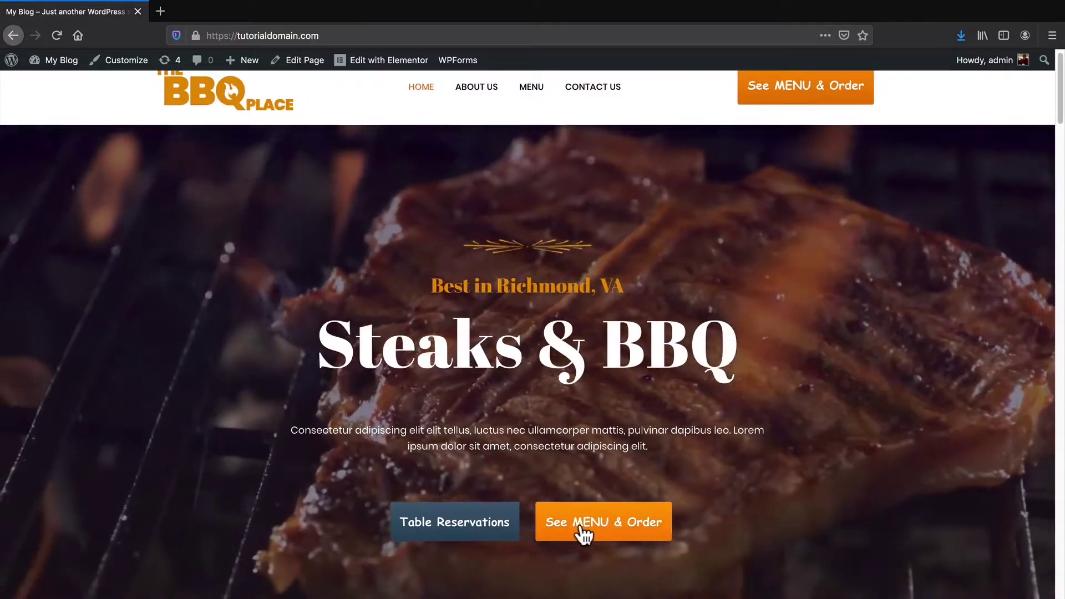
Bring up SiteGround's web hosting page listing the StartUp, GrowBig and GoGeek plans
left_click(588, 524)
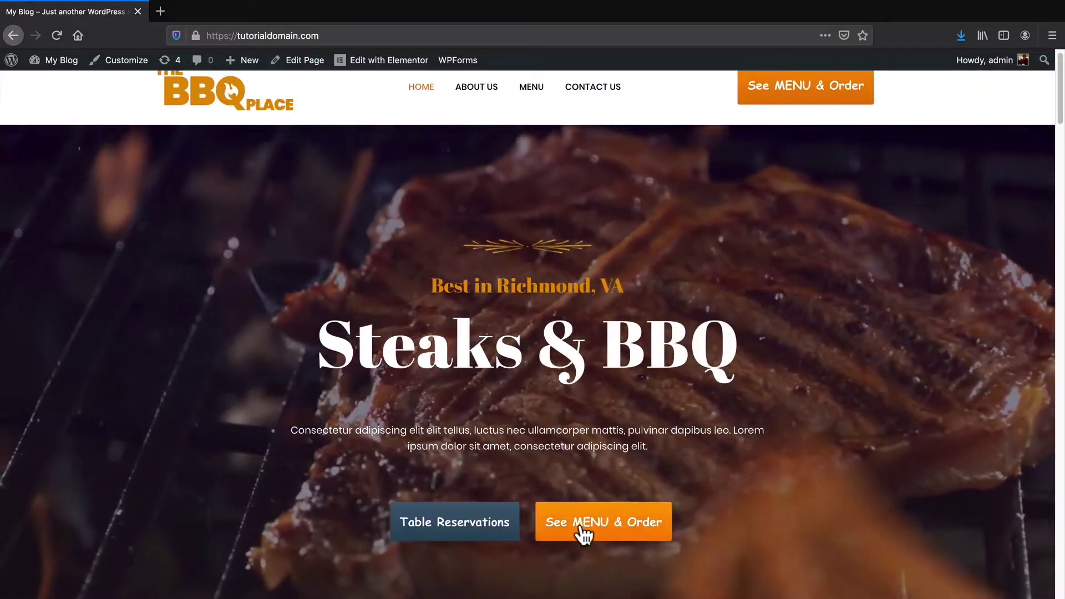
left_click(589, 525)
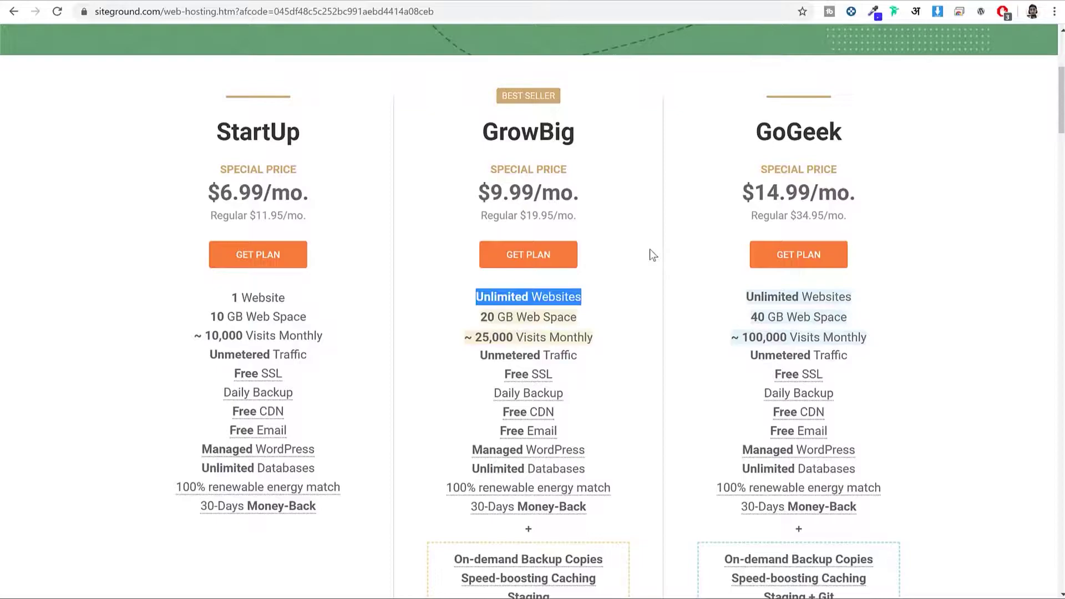
Compare plan web space: GoGeek 40 GB, StartUp 10 GB, GrowBig 20 GB
left_click_drag(753, 132, 849, 133)
left_click_drag(875, 320, 754, 314)
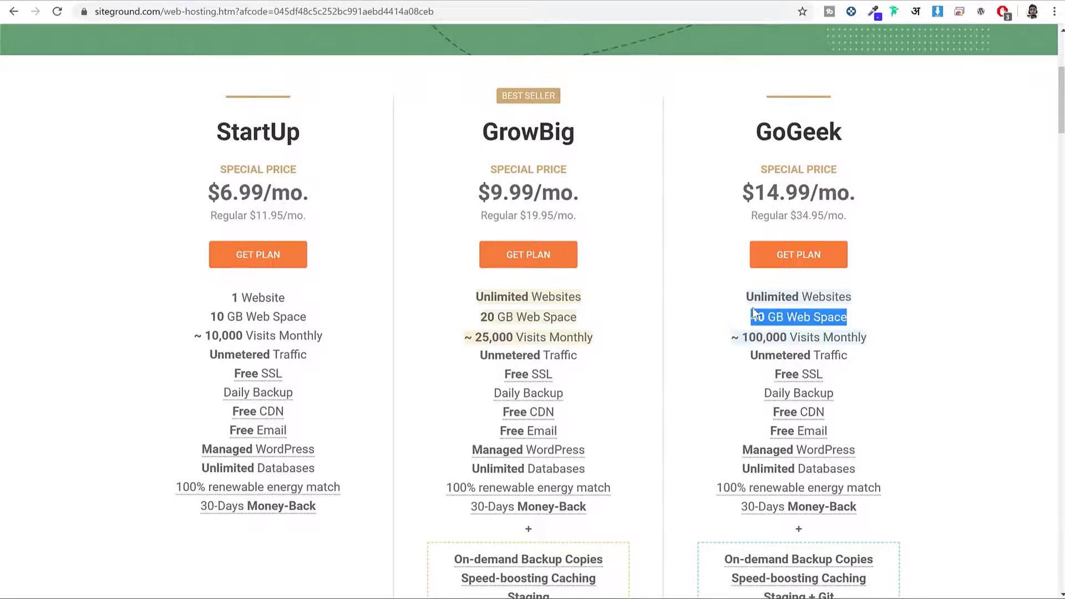
left_click(710, 242)
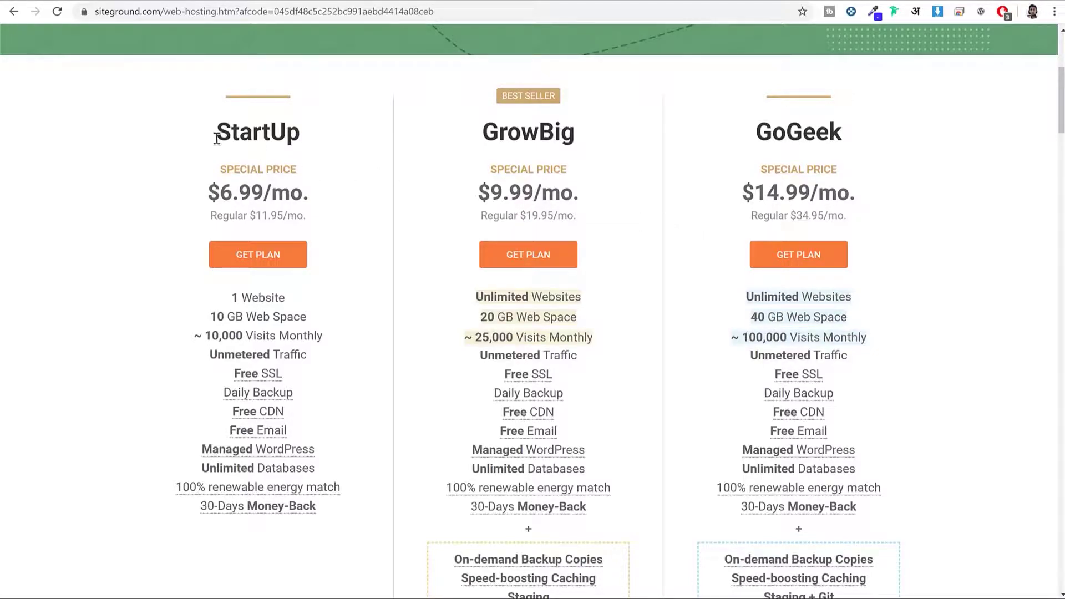
left_click_drag(217, 138, 319, 145)
left_click_drag(312, 314, 207, 315)
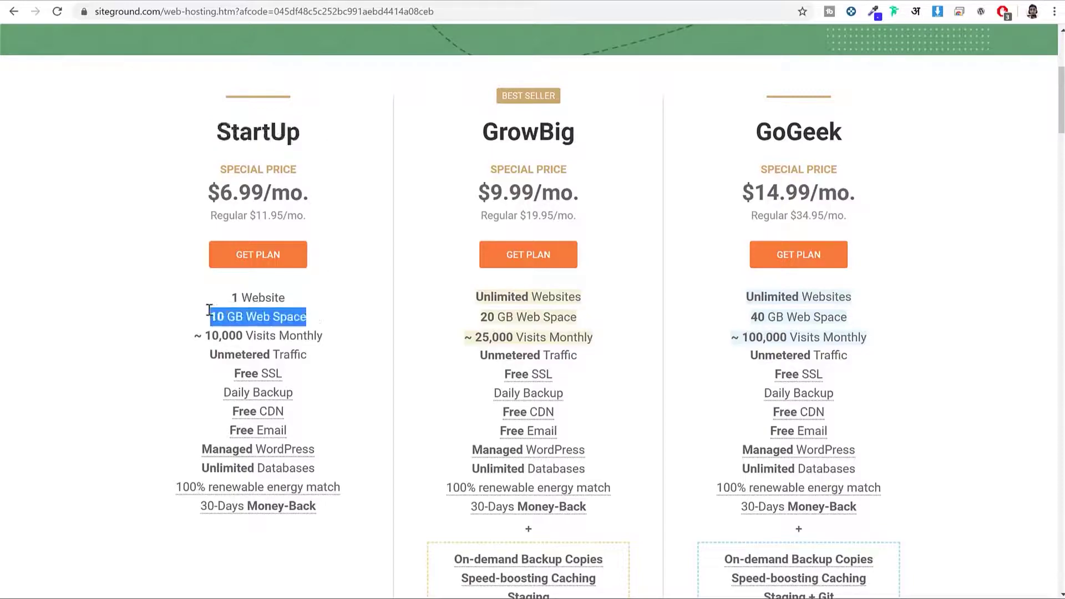
left_click_drag(481, 133, 588, 143)
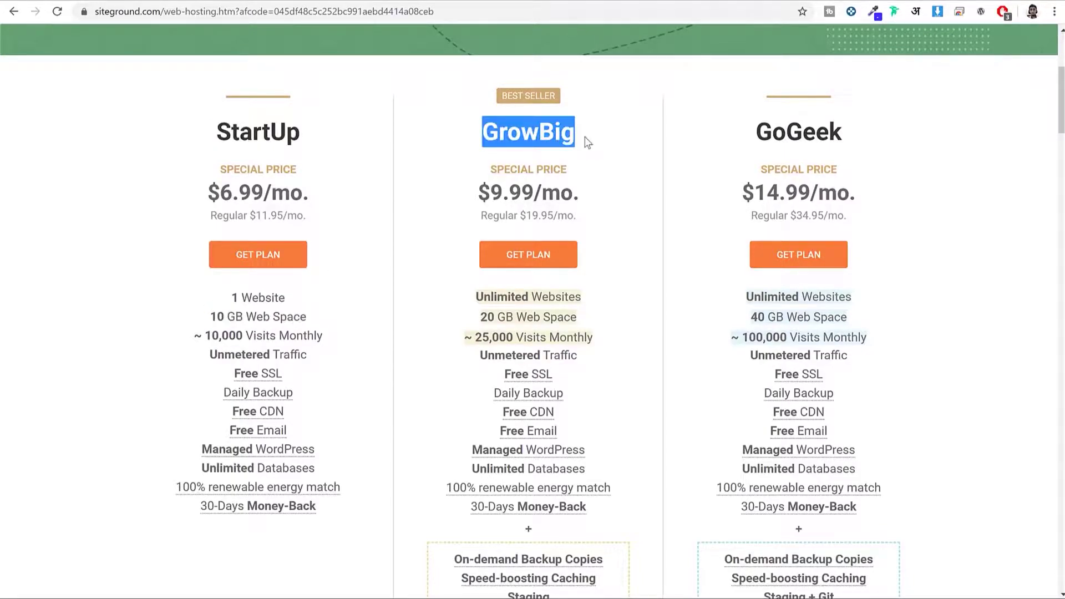
left_click_drag(590, 324, 477, 321)
left_click(712, 243)
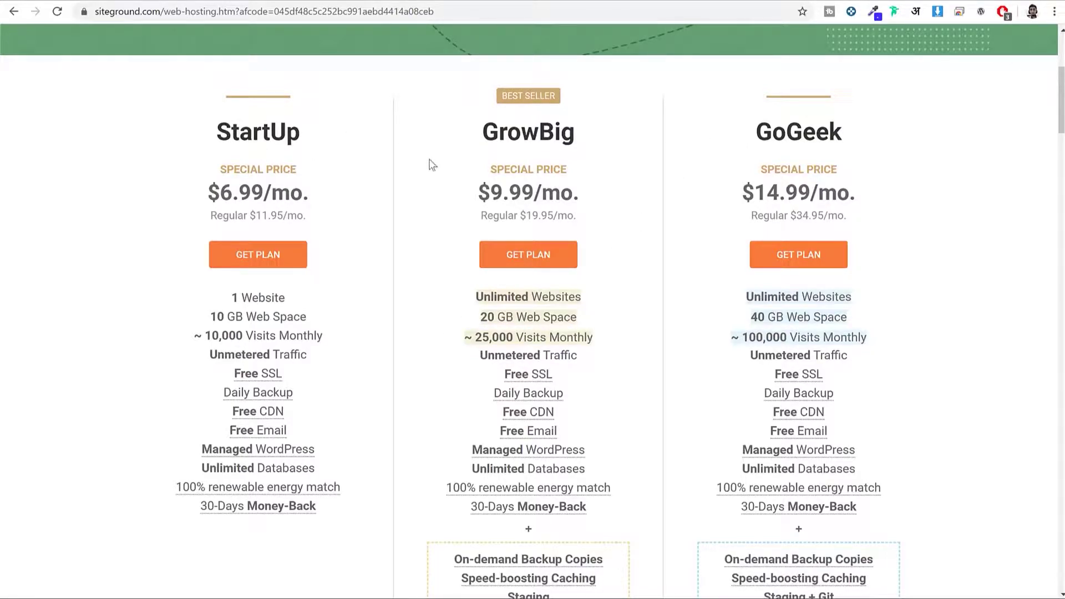
Weigh StartUp against GrowBig and choose the GrowBig plan
left_click_drag(216, 138, 322, 143)
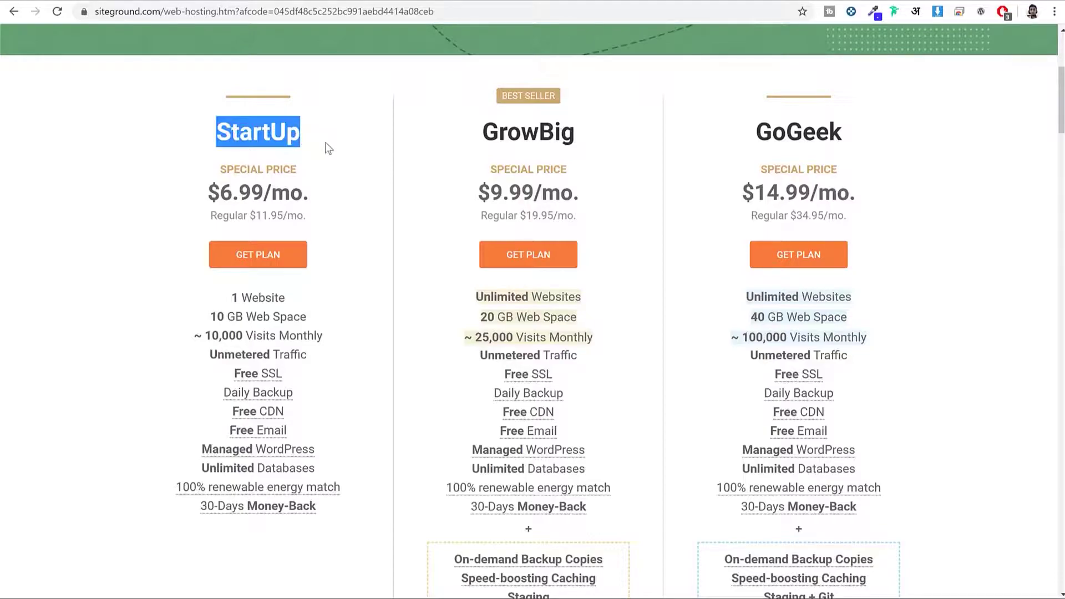
left_click_drag(481, 133, 584, 136)
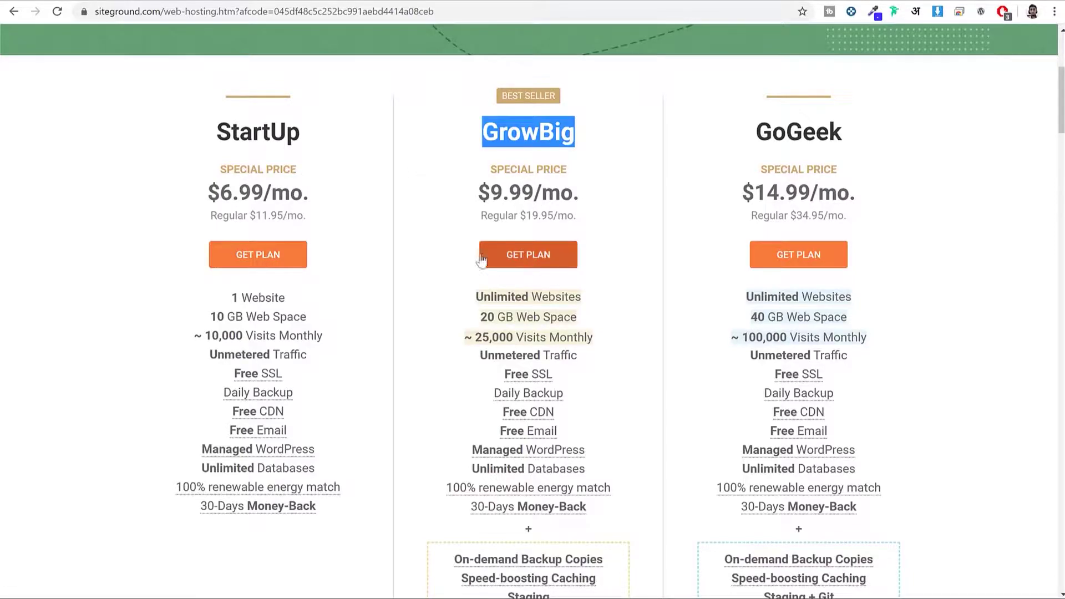
left_click(517, 259)
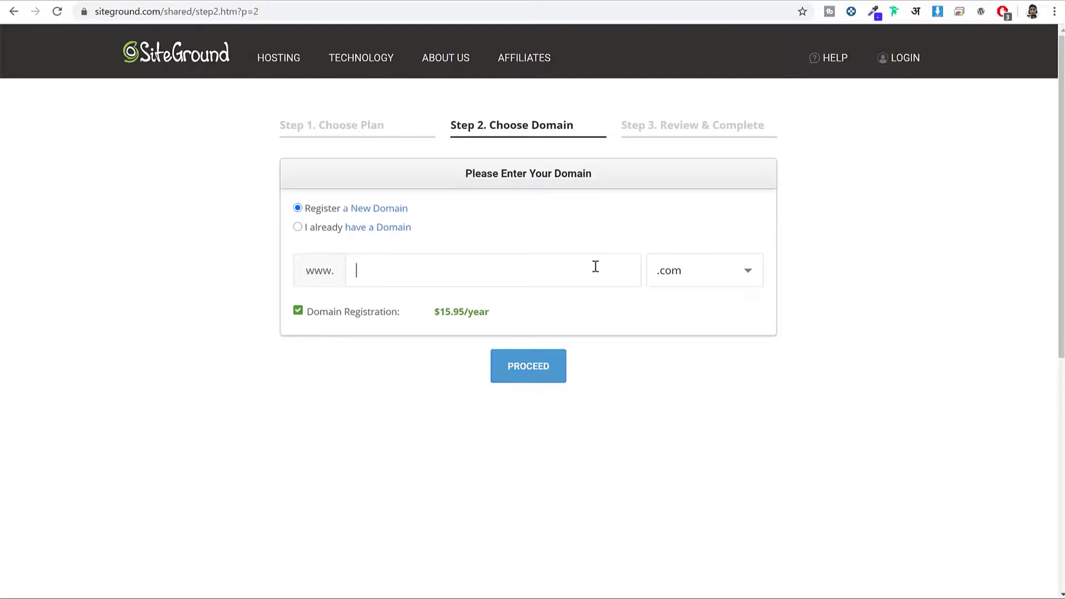
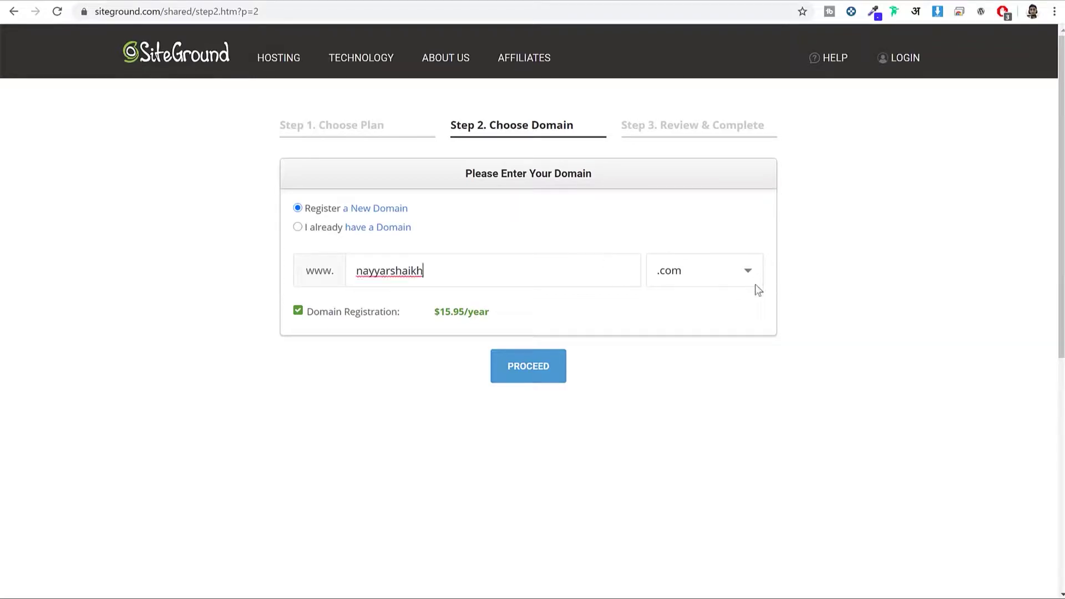
Enter the desired domain name, browse the domain extensions, and proceed to order review
left_click(734, 286)
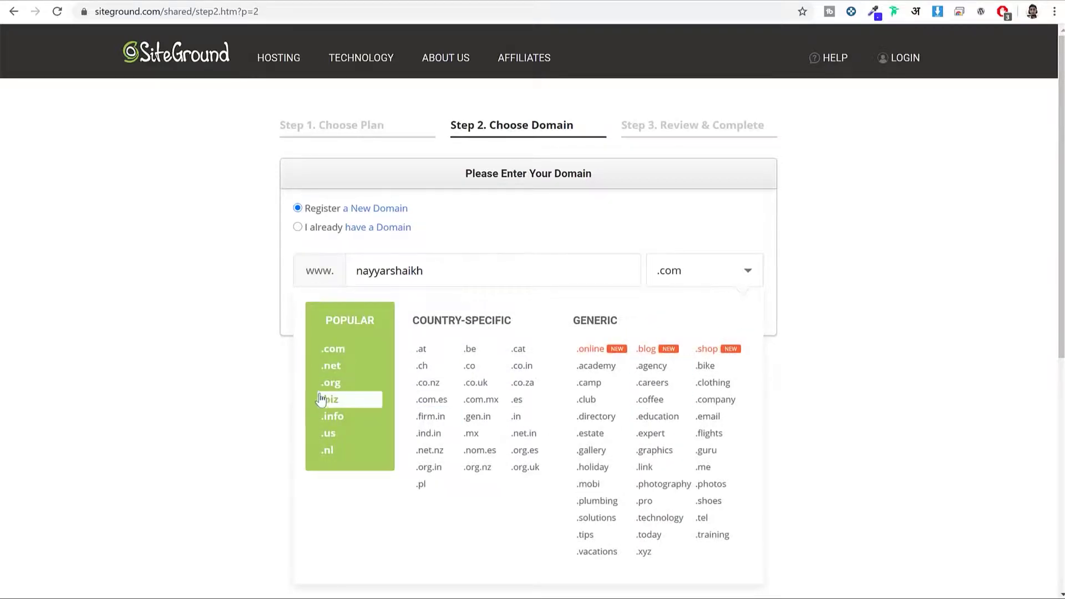
scroll(341, 348, "down", 1)
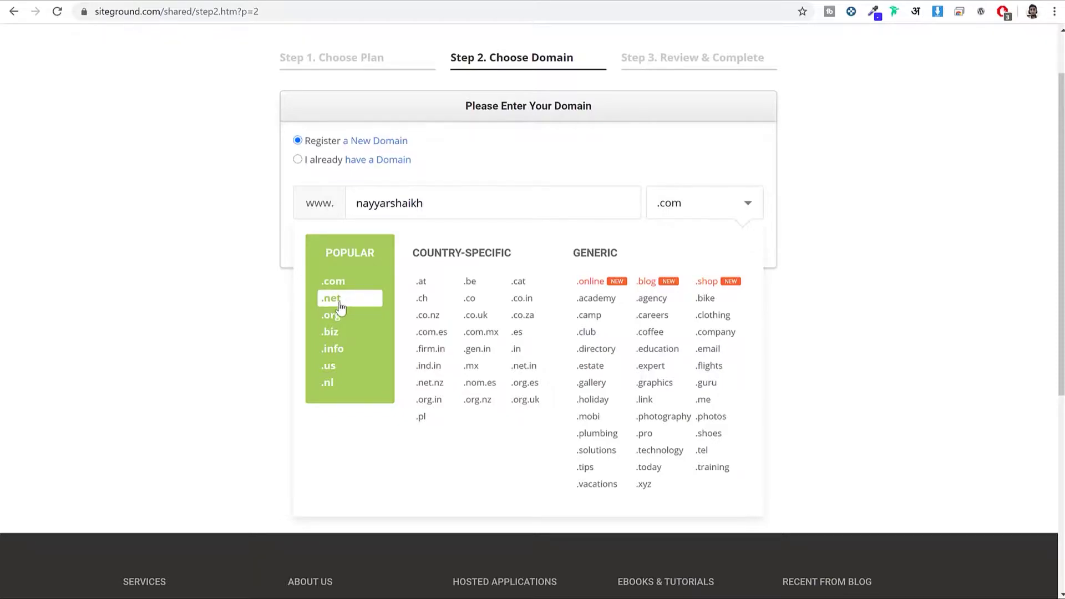
left_click_drag(466, 256, 404, 265)
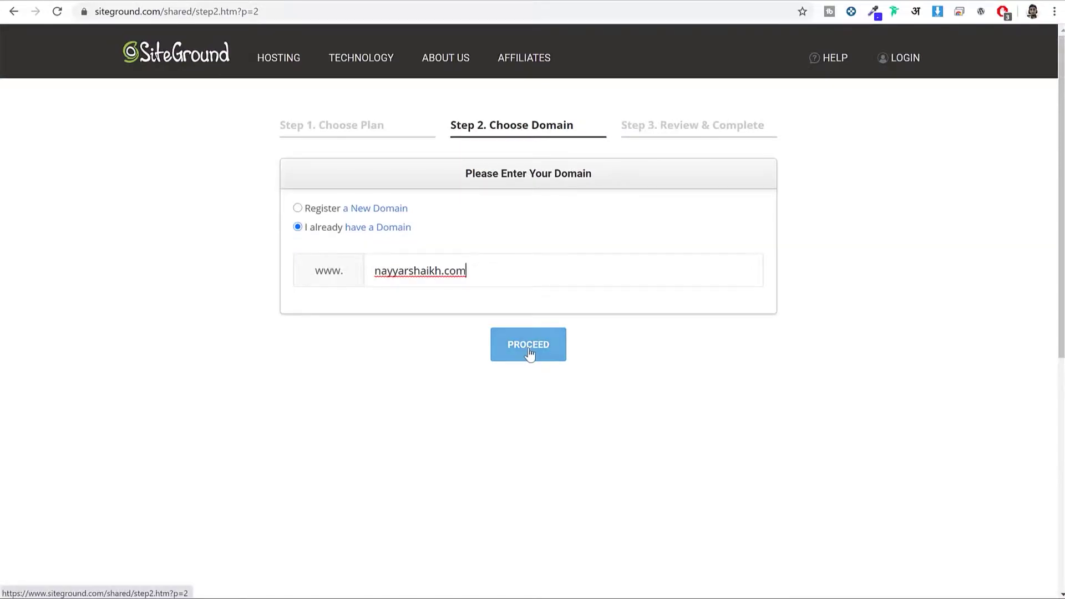
left_click(531, 351)
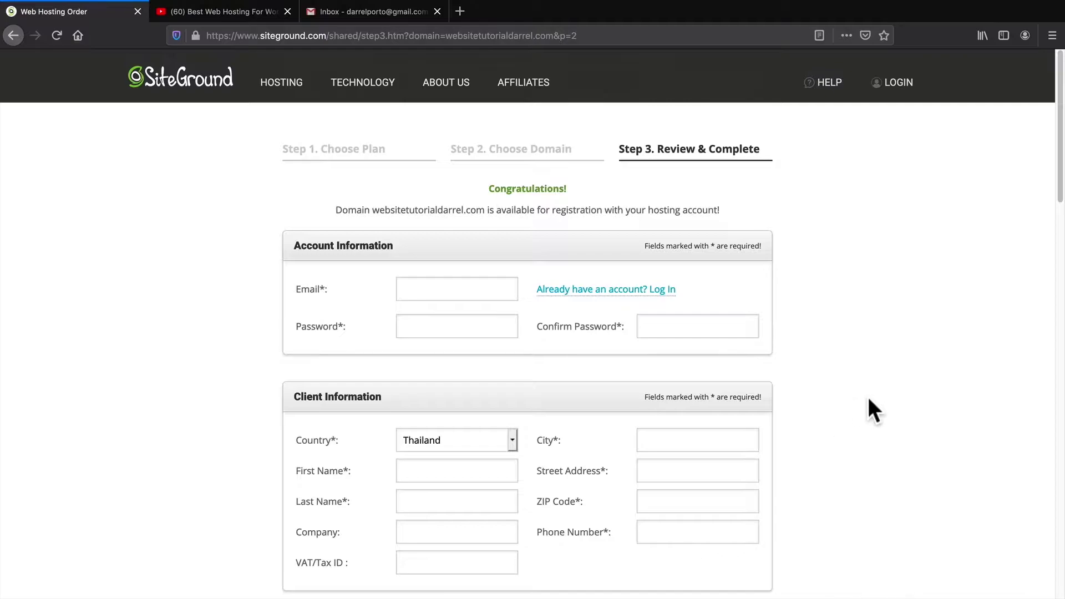
middle_click(826, 339)
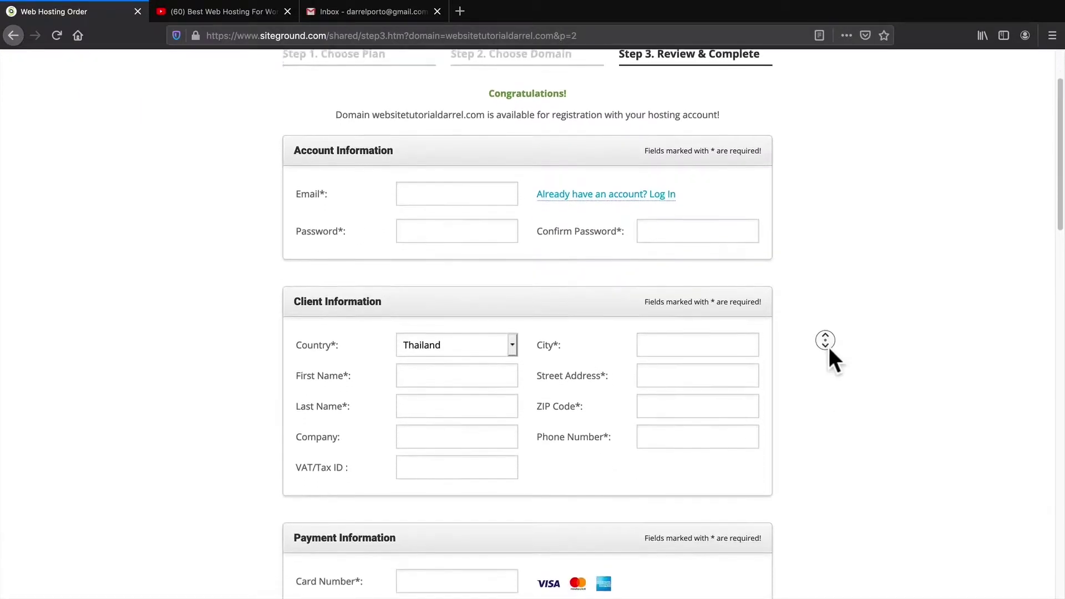
left_click(830, 350)
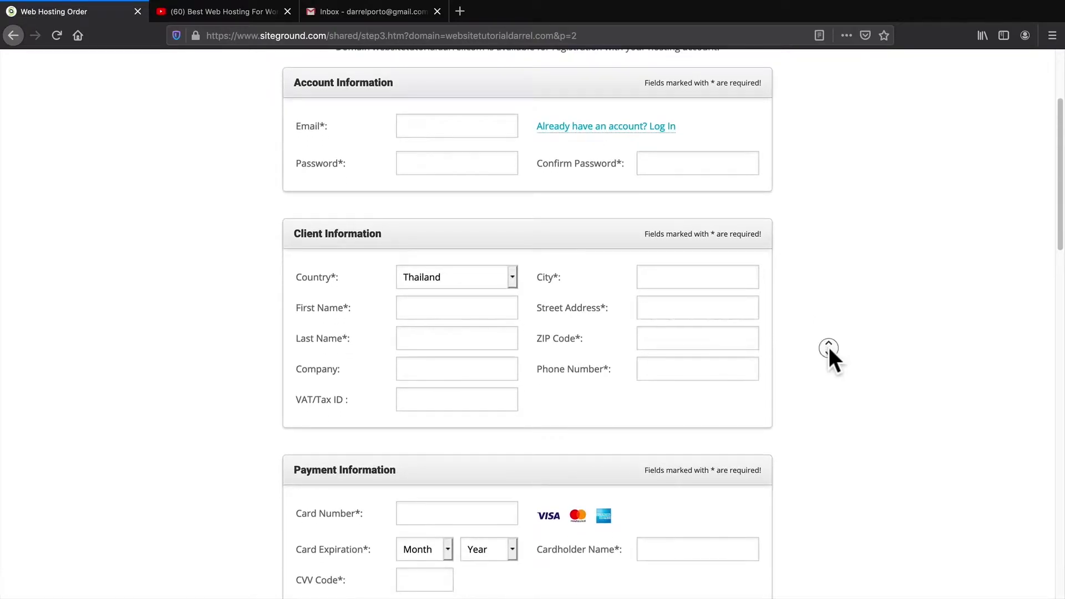
scroll(829, 354, "down", 3)
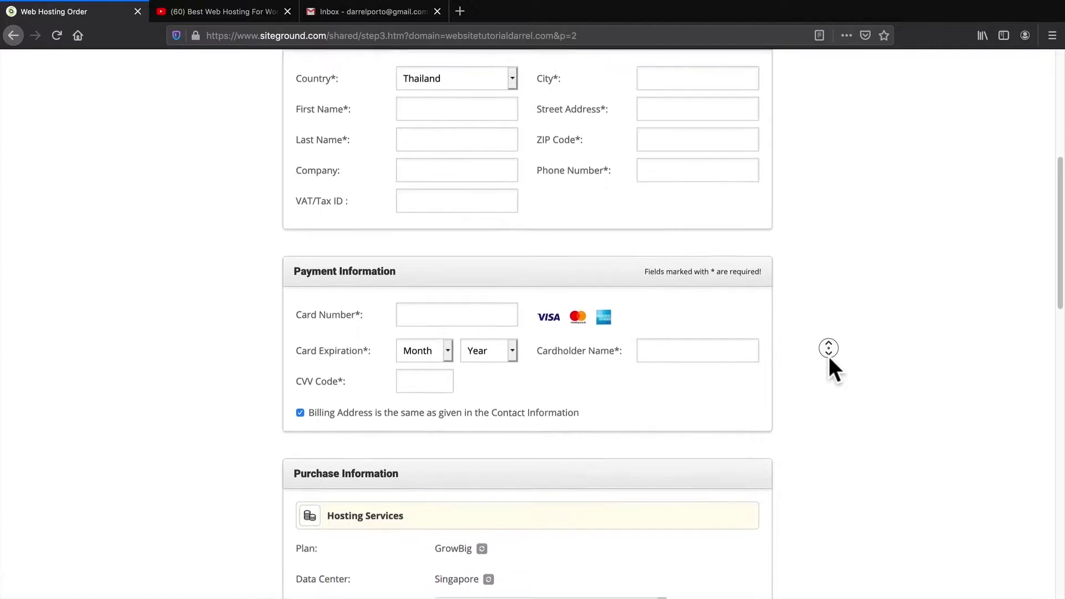
left_click(822, 348)
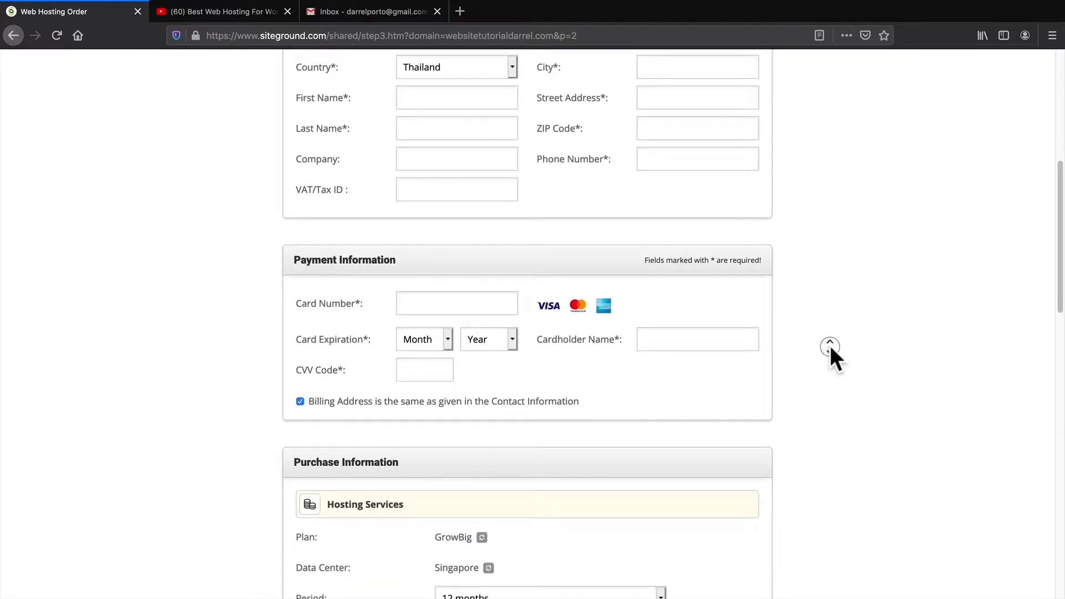
scroll(831, 350, "down", 3)
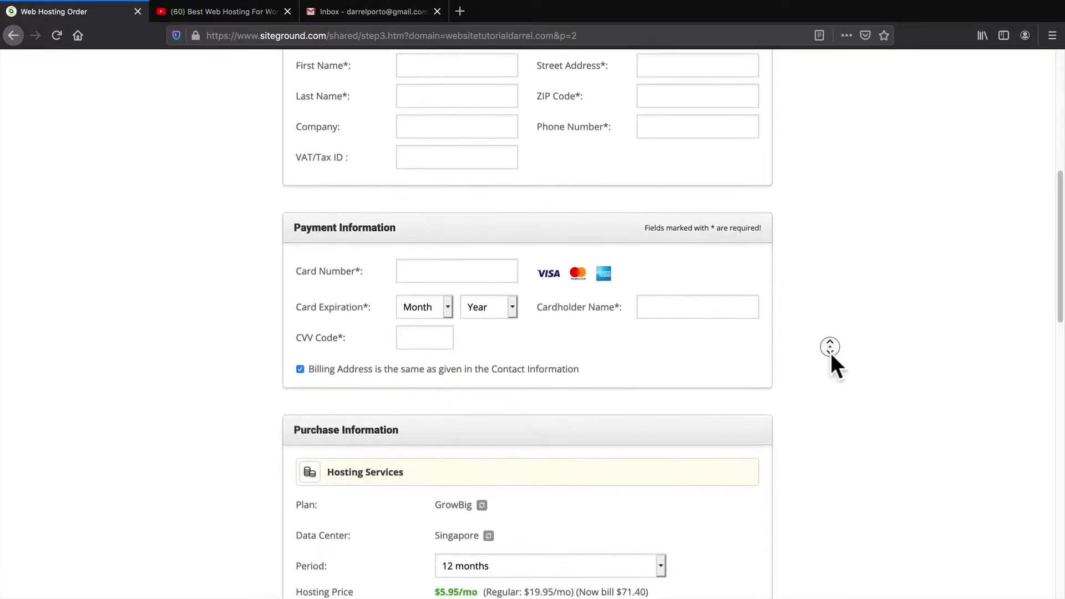
scroll(830, 355, "down", 5)
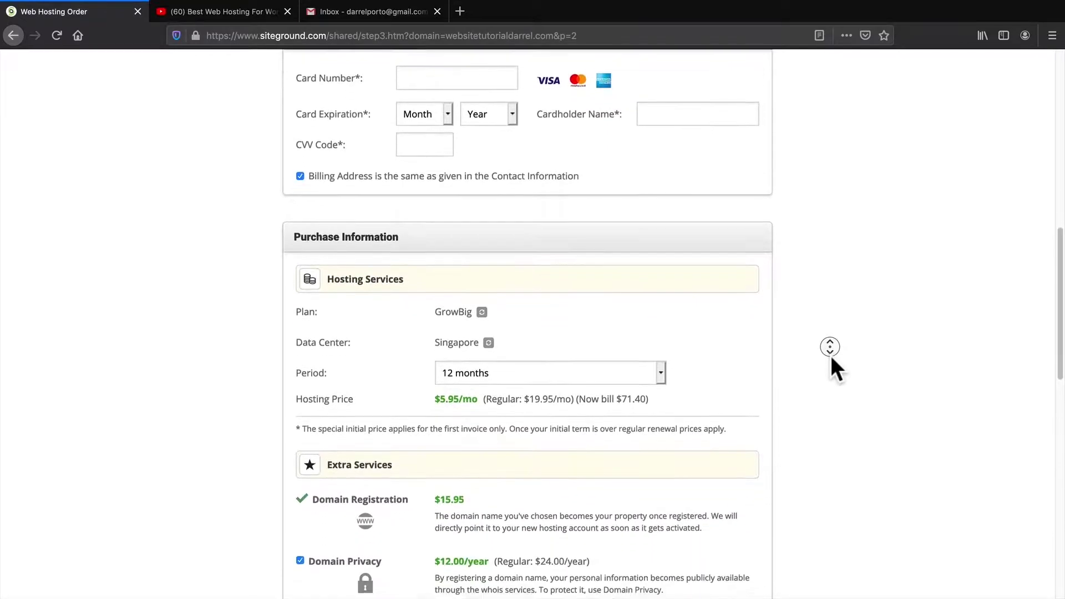
left_click(831, 355)
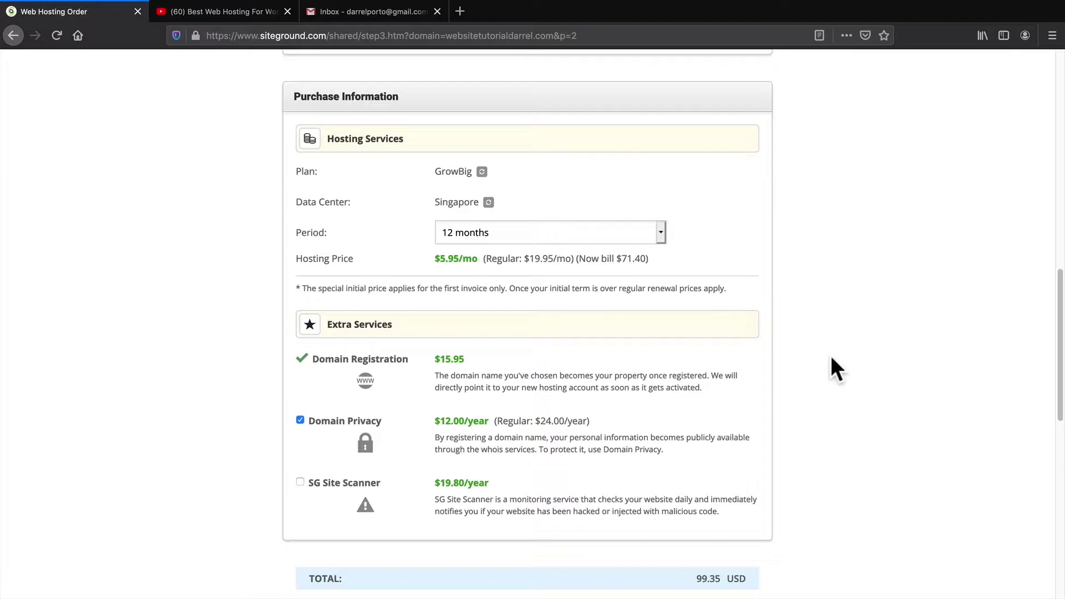
left_click(487, 231)
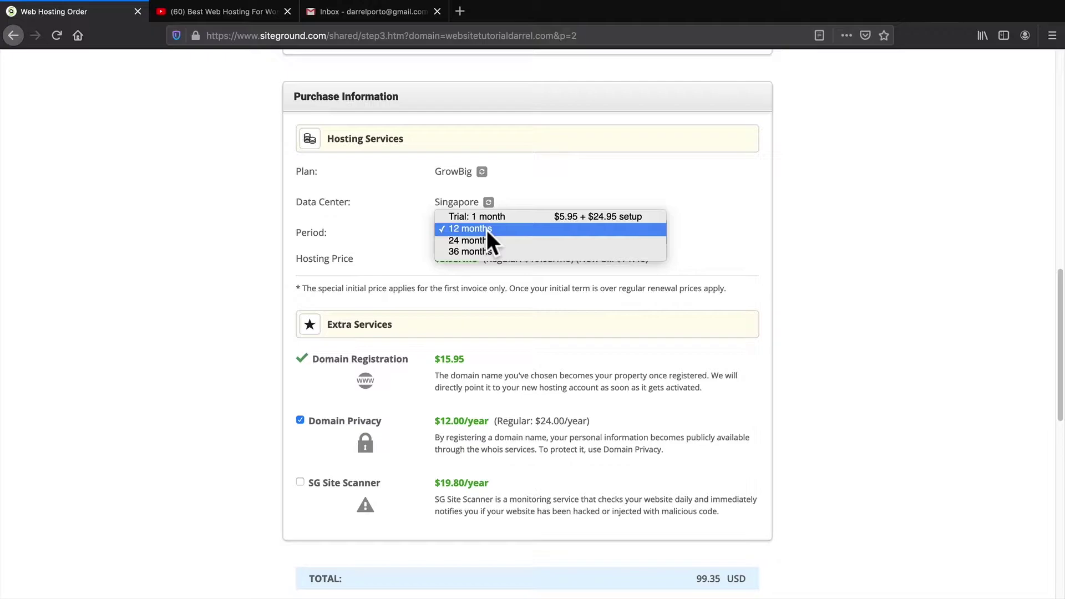
left_click(487, 230)
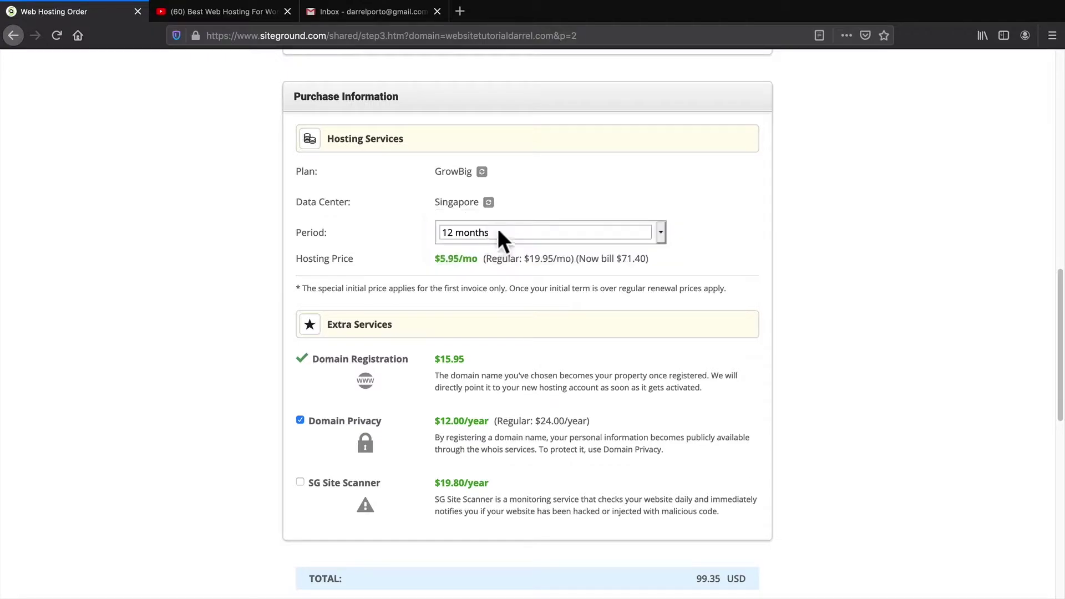
scroll(794, 266, "down", 2)
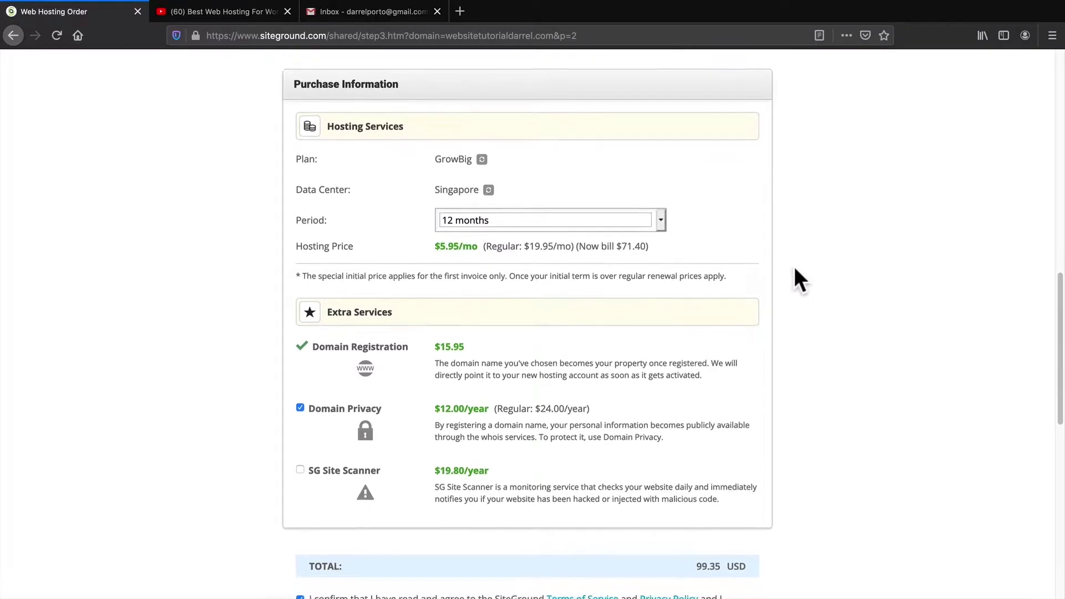
scroll(797, 268, "down", 2)
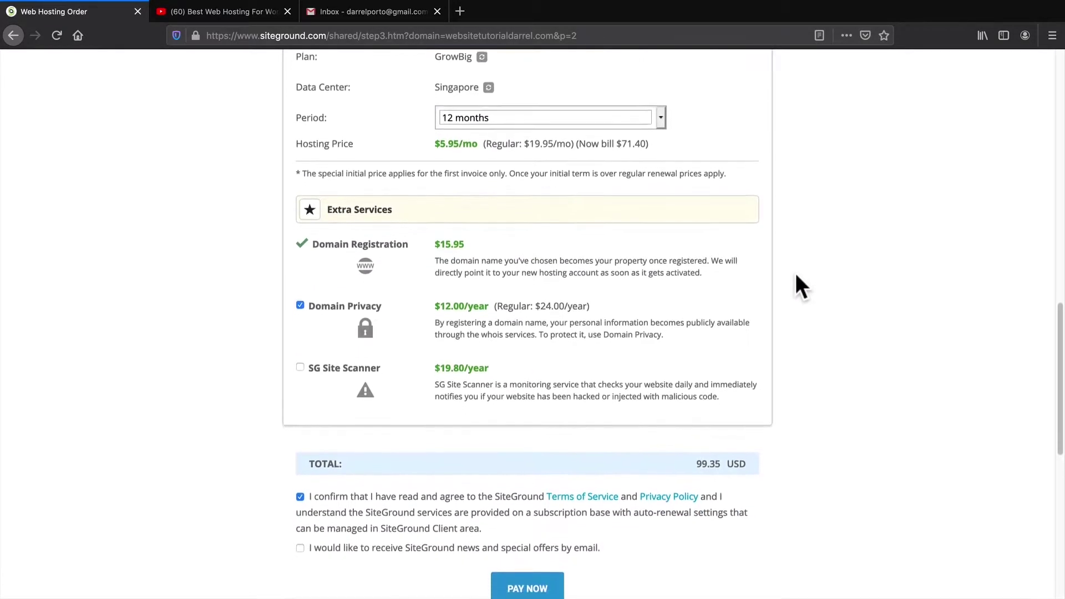
scroll(788, 291, "down", 1)
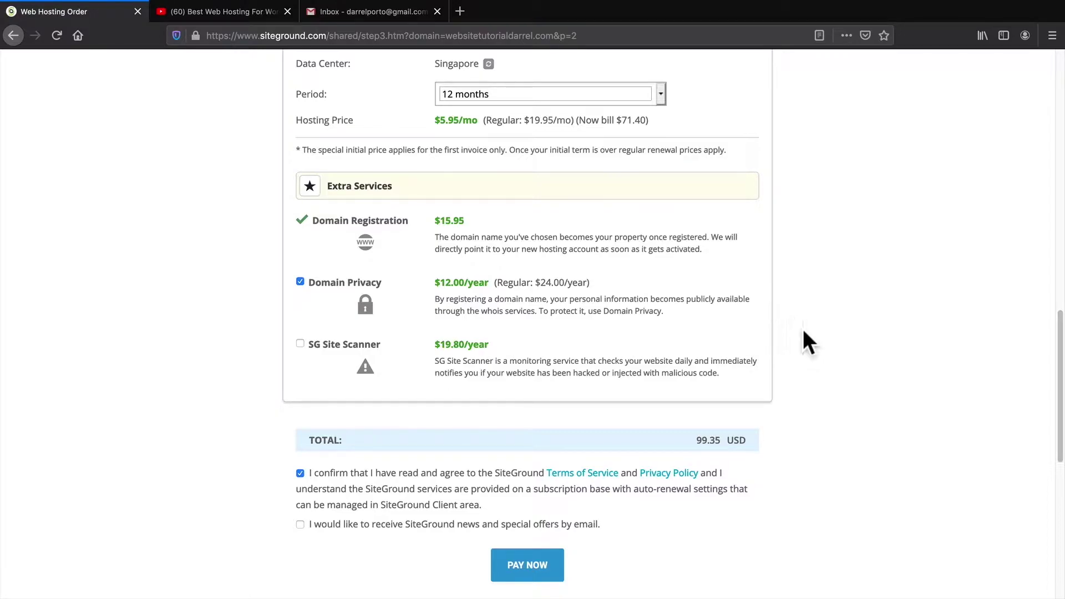
scroll(804, 333, "down", 5)
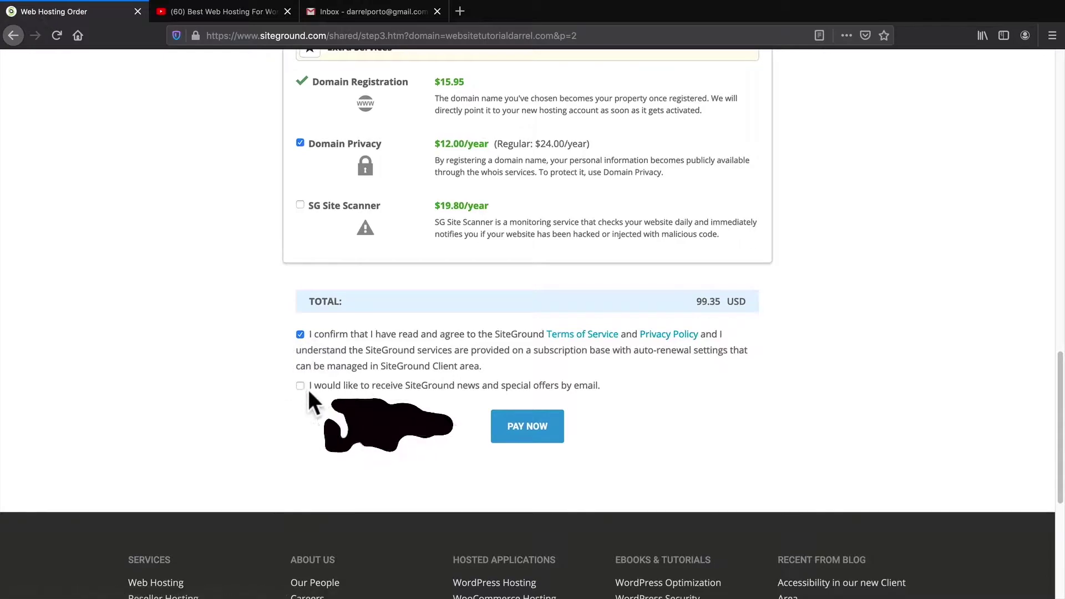
Pay for the hosting order, go to the customer area, and start setting up the site
left_click(518, 426)
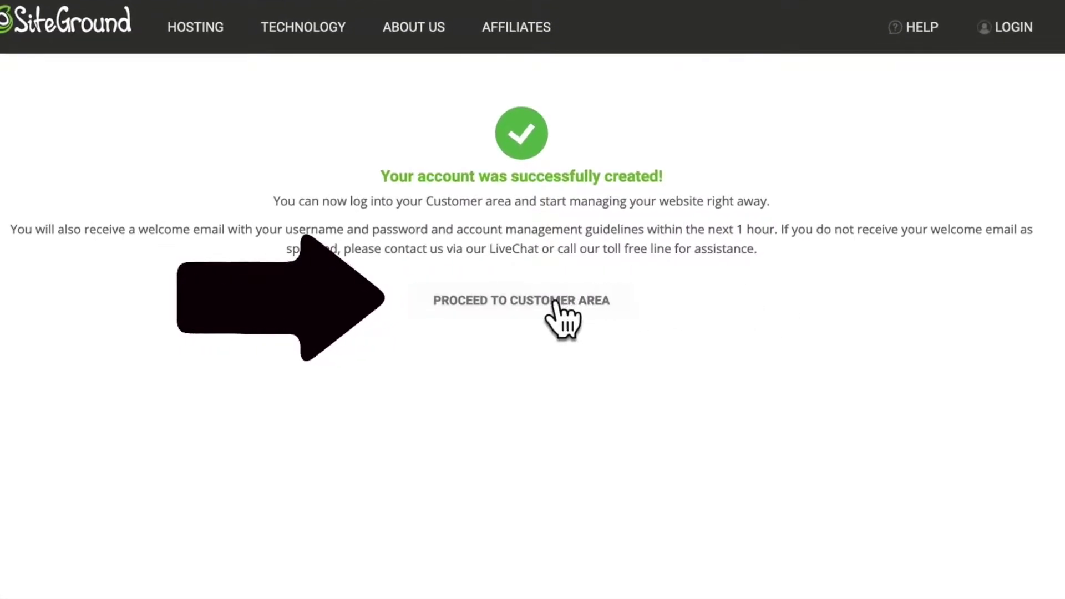
left_click(525, 304)
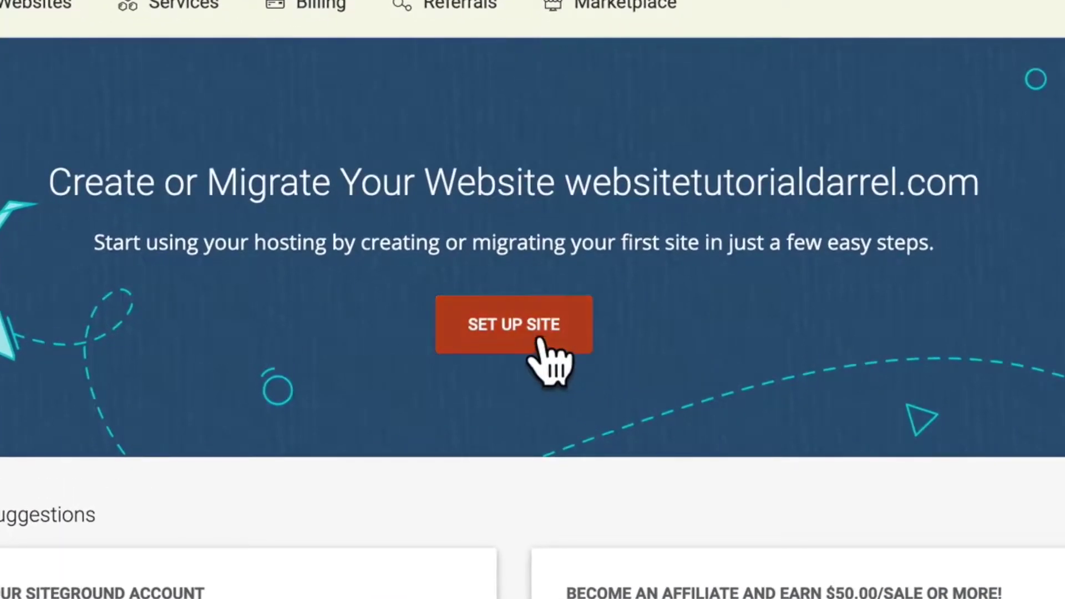
left_click(531, 336)
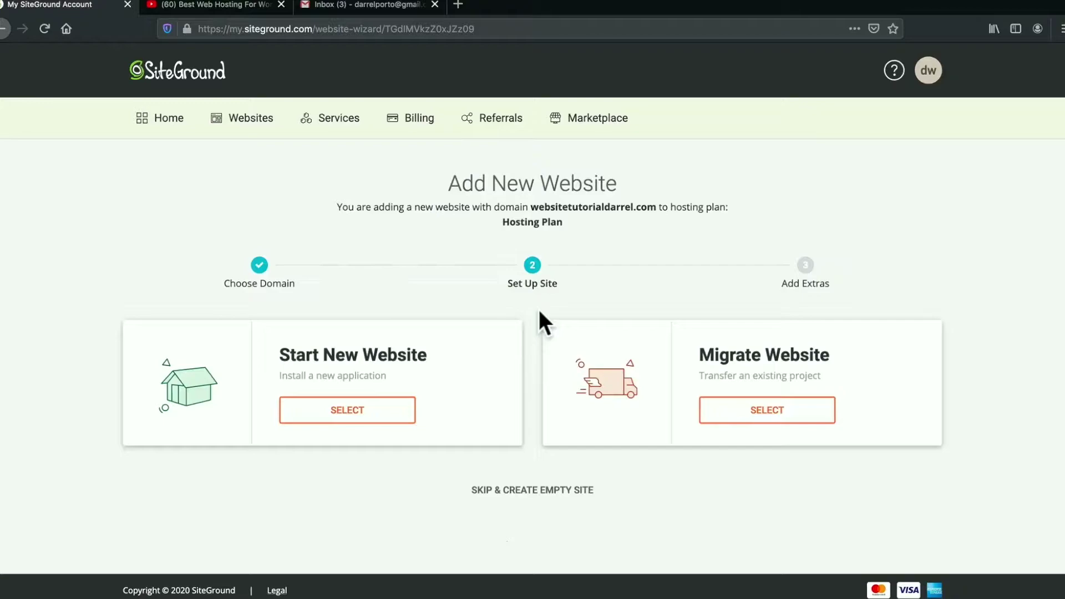
Start a new WordPress website with admin login details, finishing without SG Site Scanner
left_click(355, 410)
scroll(313, 398, "down", 3)
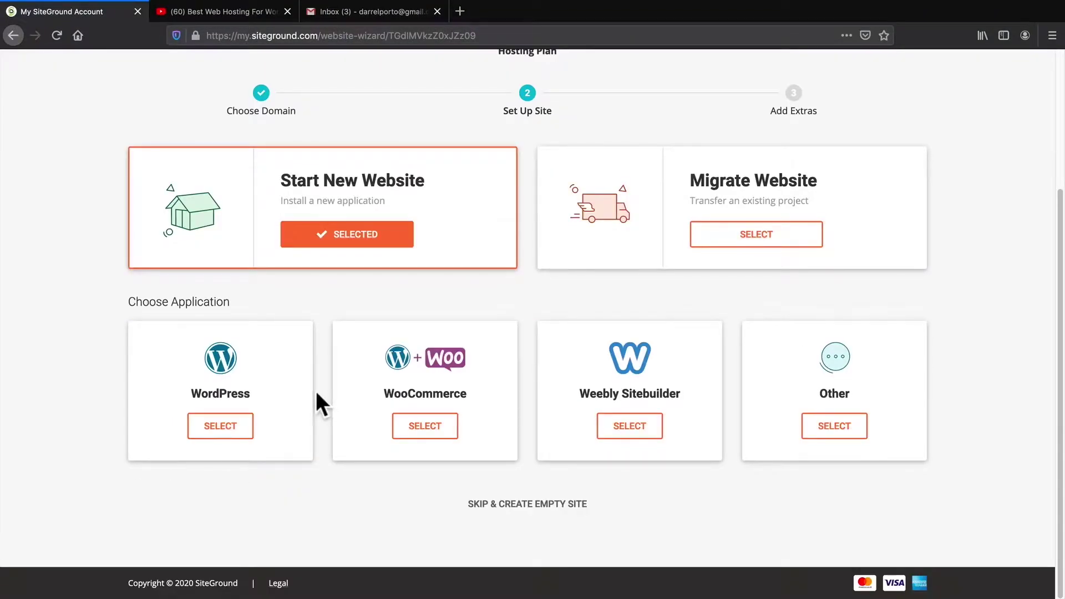
left_click(220, 426)
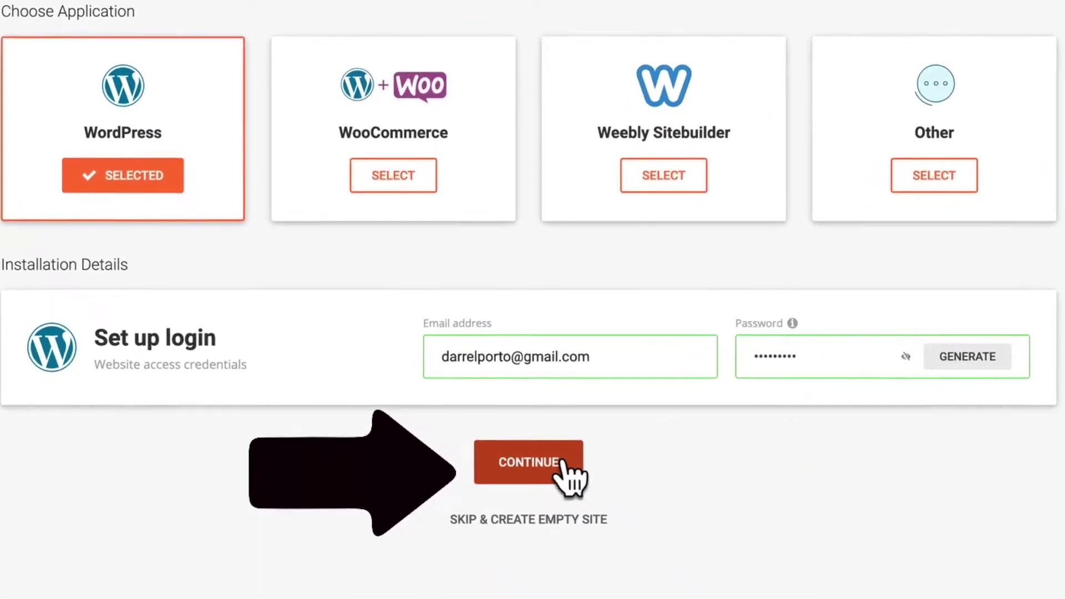
left_click(563, 461)
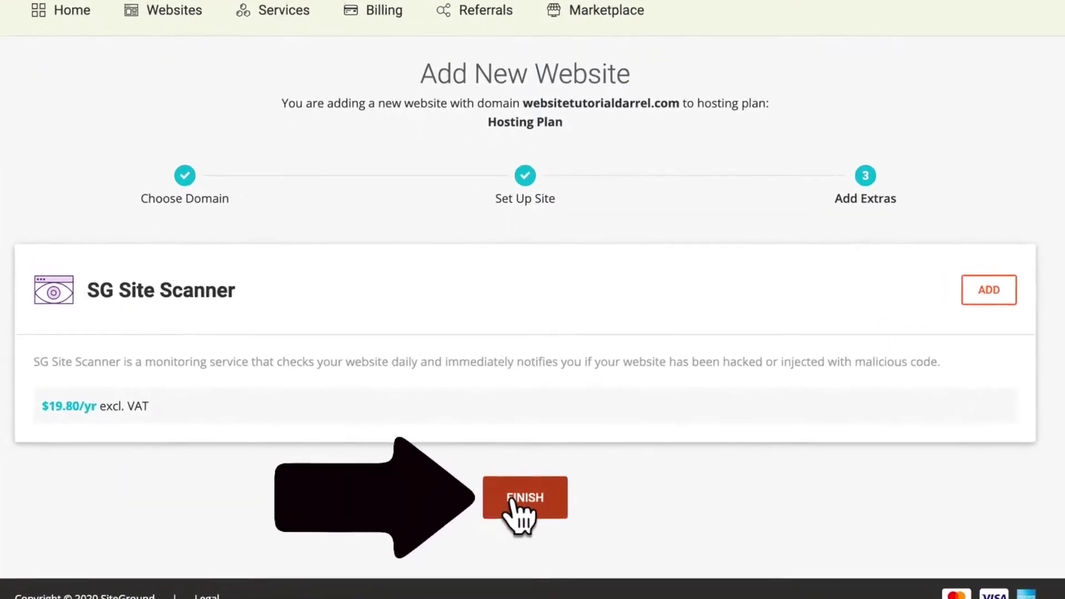
left_click(511, 499)
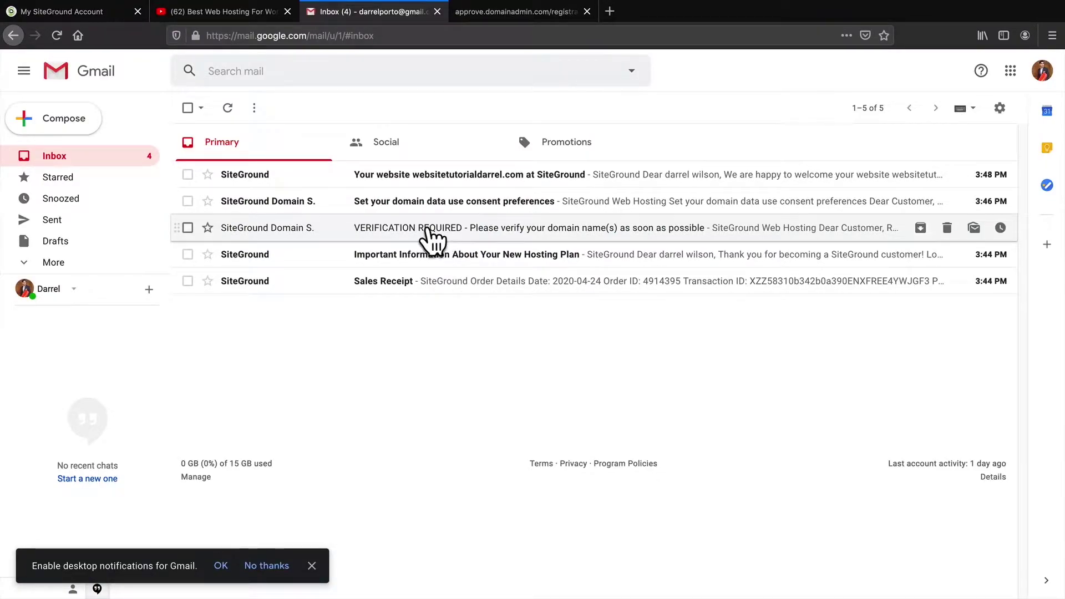
Open the VERIFICATION REQUIRED email and follow its link to the contact verification page
left_click(429, 232)
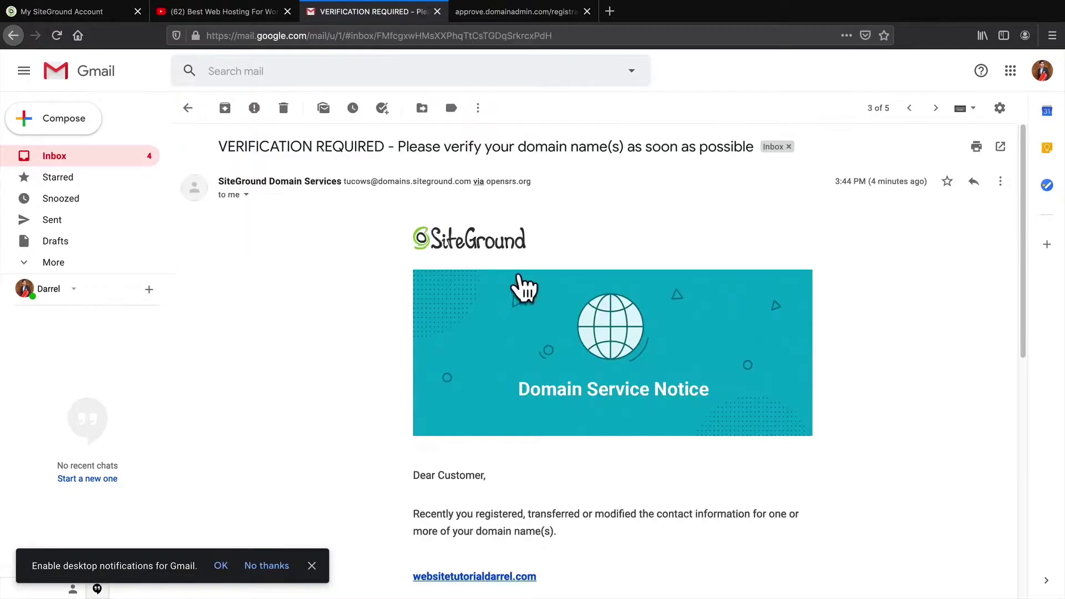
scroll(847, 331, "down", 3)
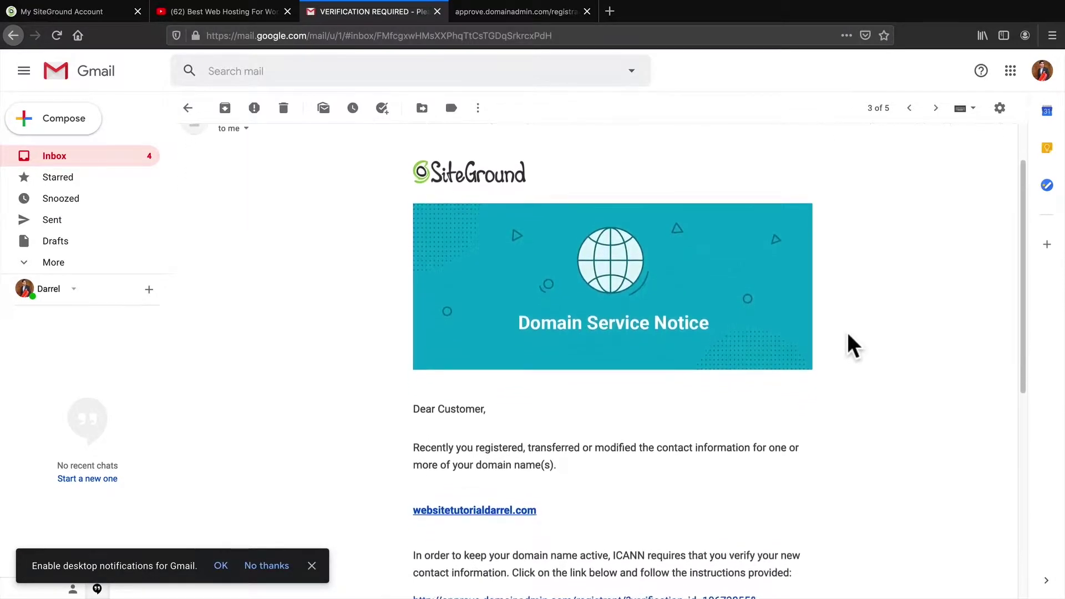
scroll(847, 332, "down", 5)
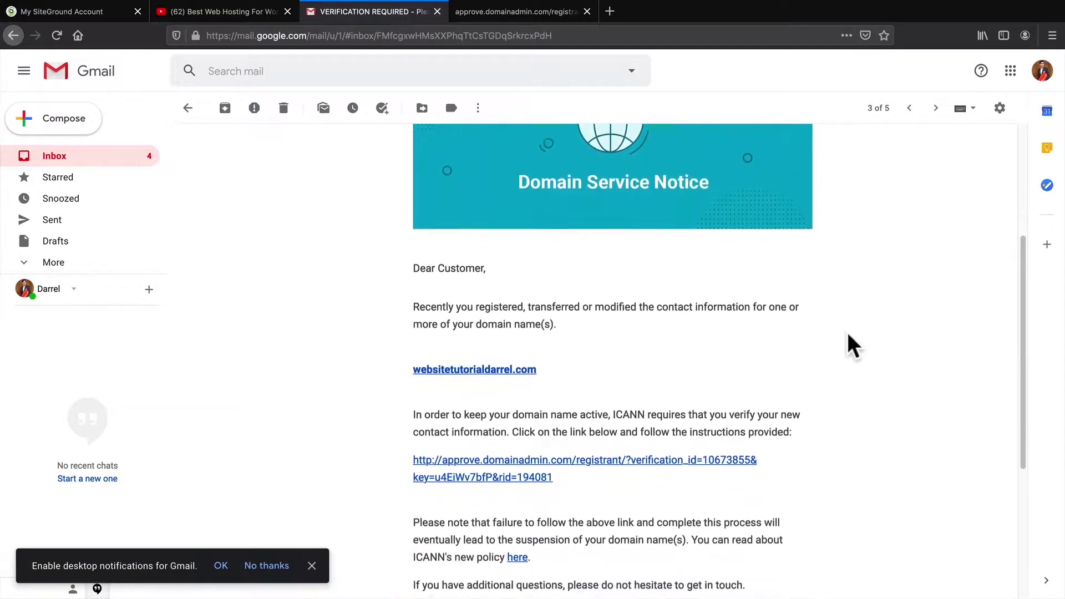
scroll(848, 332, "down", 1)
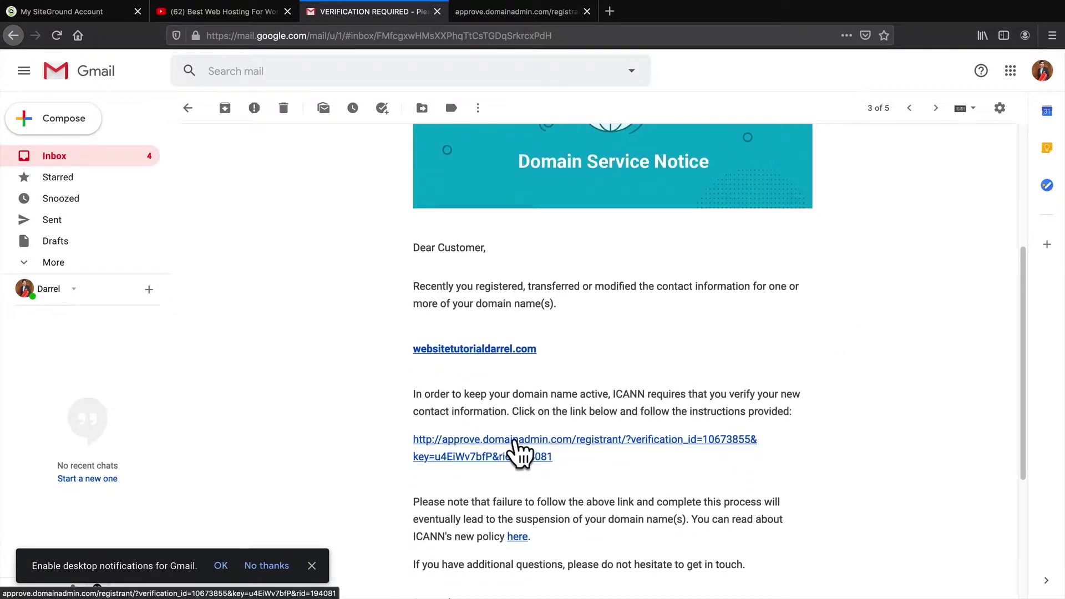
left_click(529, 17)
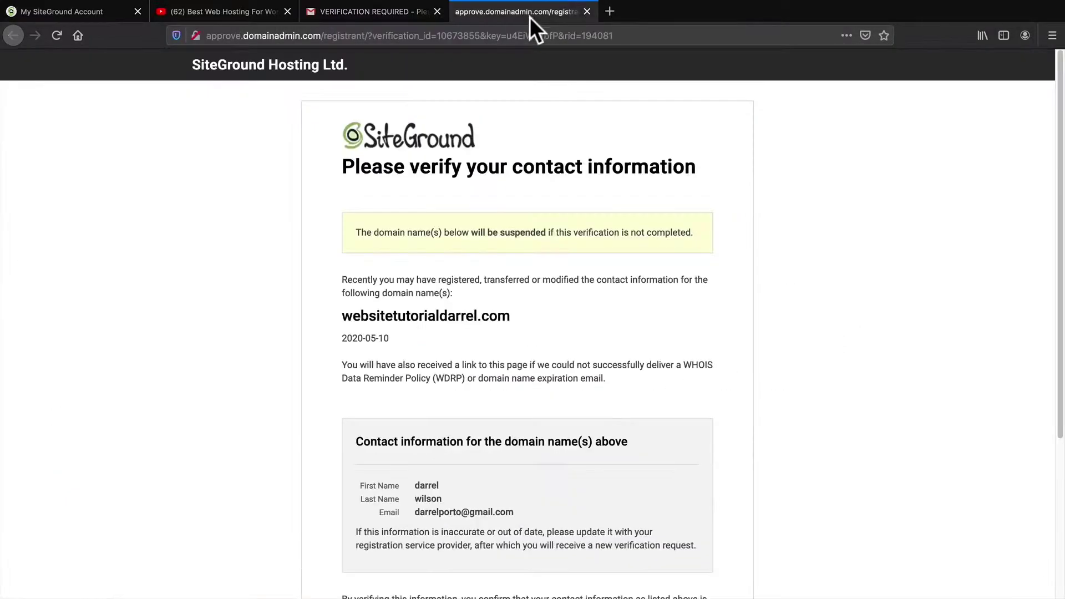
scroll(807, 329, "down", 3)
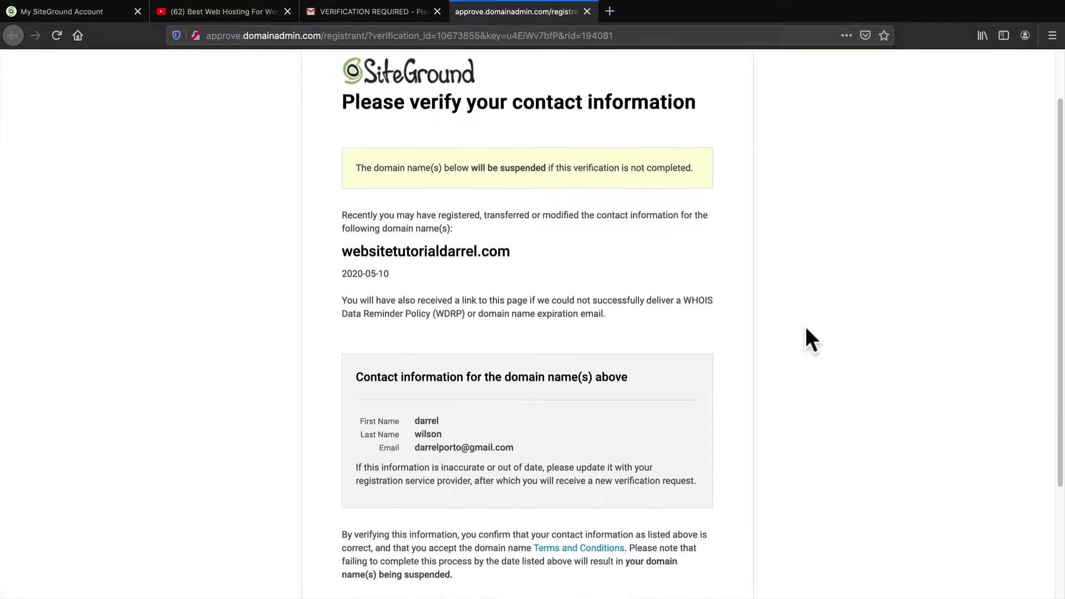
Scroll the verification page, then open Manage Site for websitetutorialdarrel.com
scroll(806, 327, "down", 3)
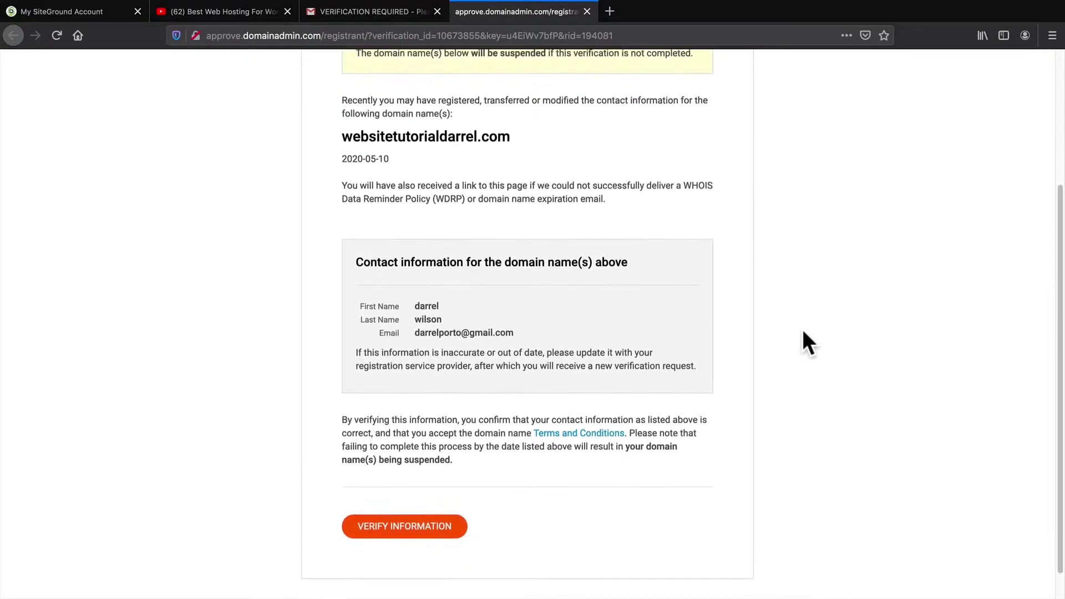
scroll(803, 330, "down", 1)
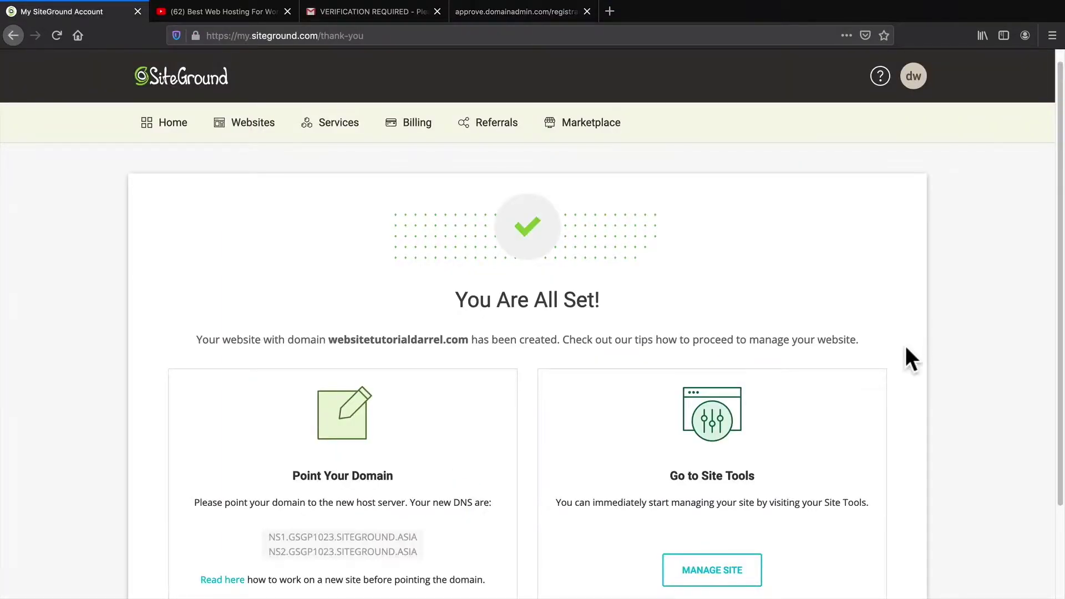
scroll(892, 389, "down", 3)
scroll(889, 391, "down", 1)
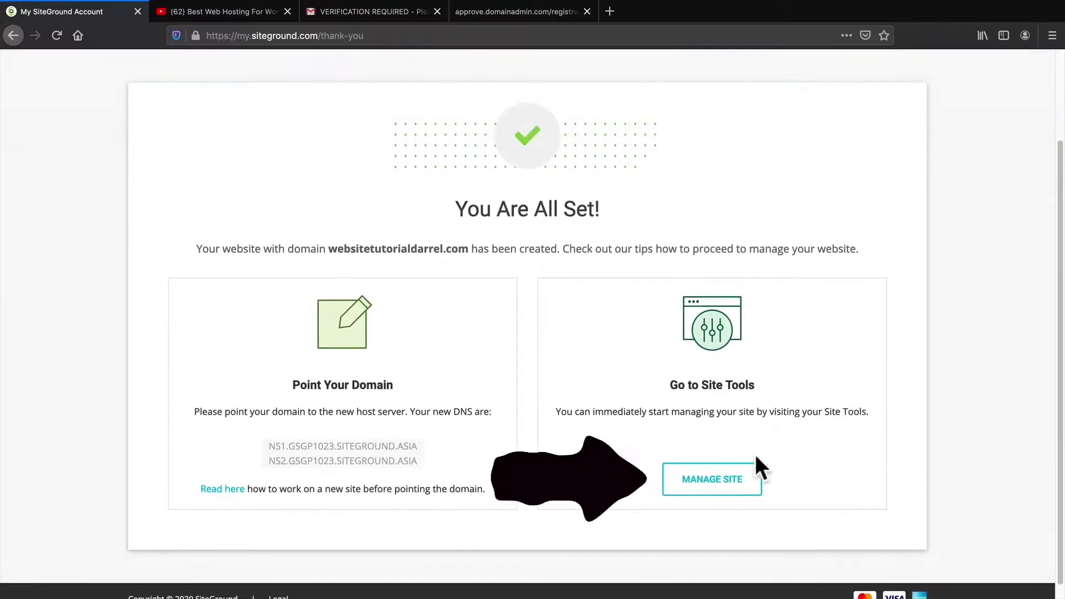
left_click(720, 483)
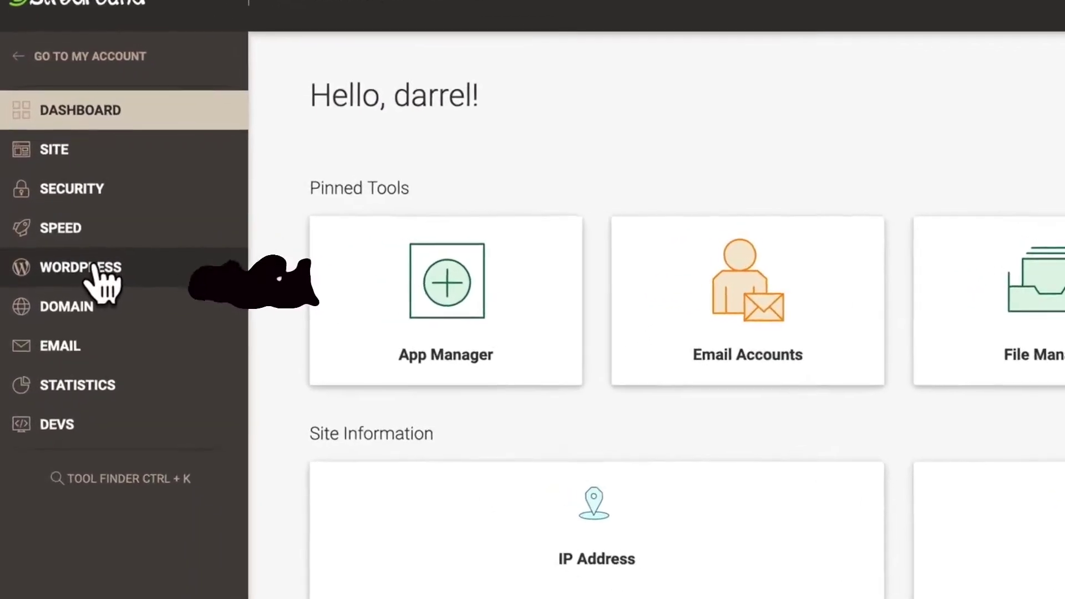
Go to WordPress > Install & Manage and log in to the installation's admin panel
left_click(93, 268)
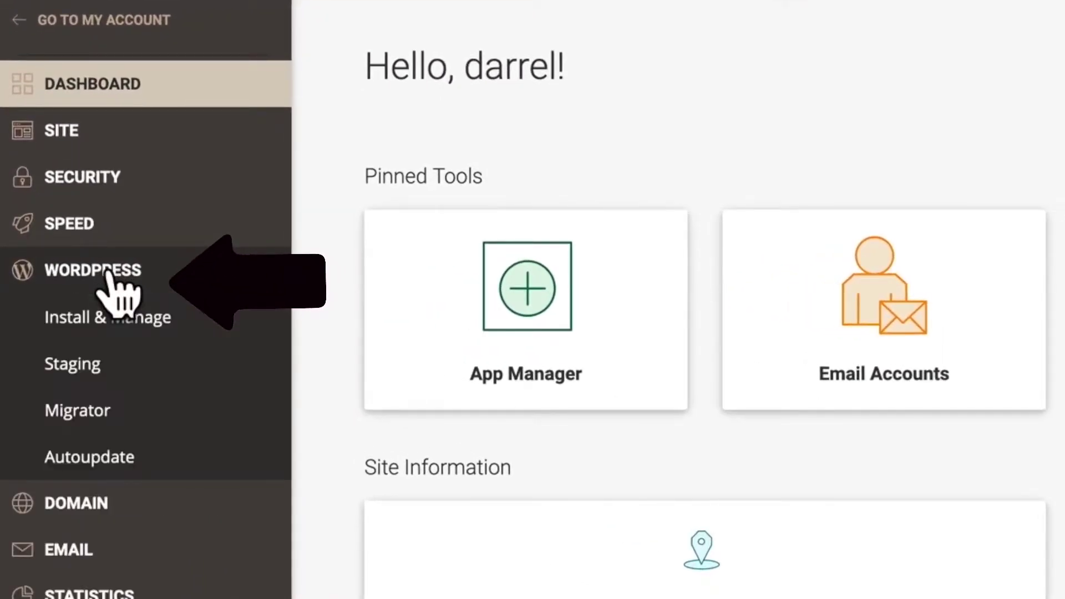
left_click(114, 320)
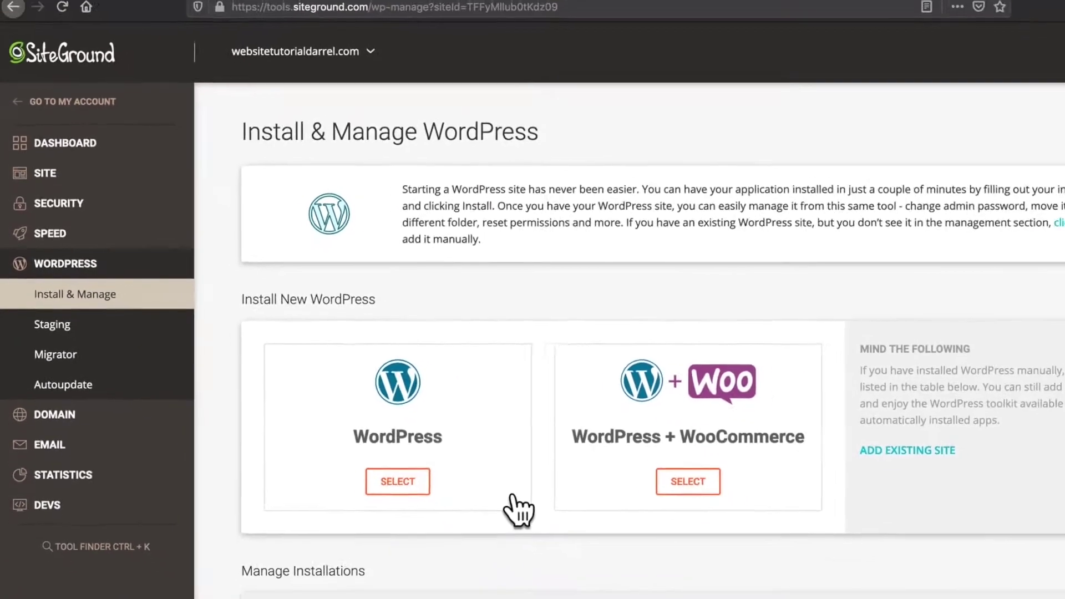
scroll(472, 473, "down", 1)
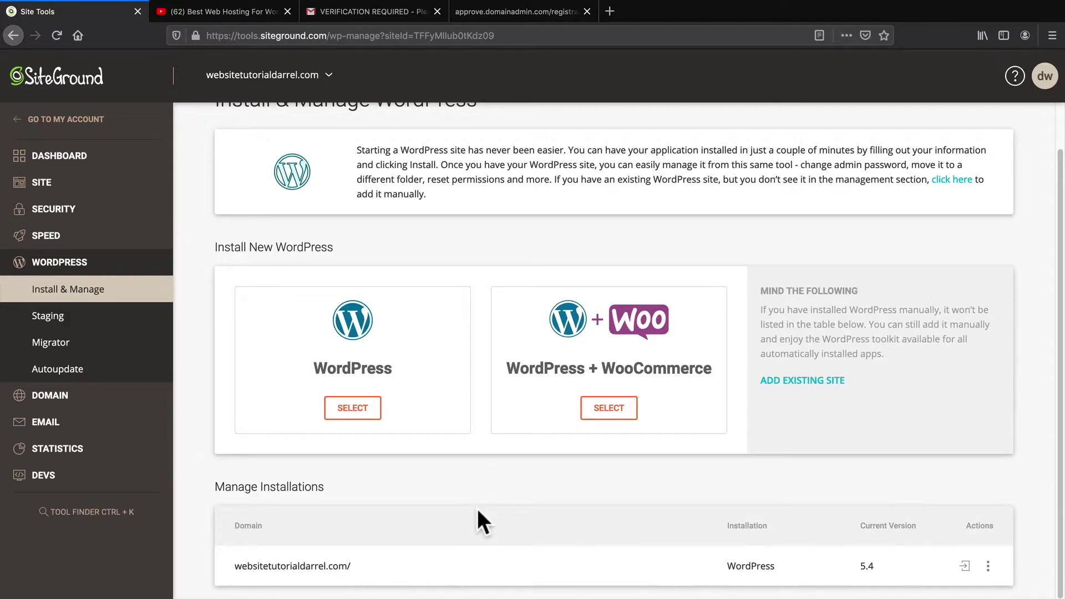
double_click(751, 566)
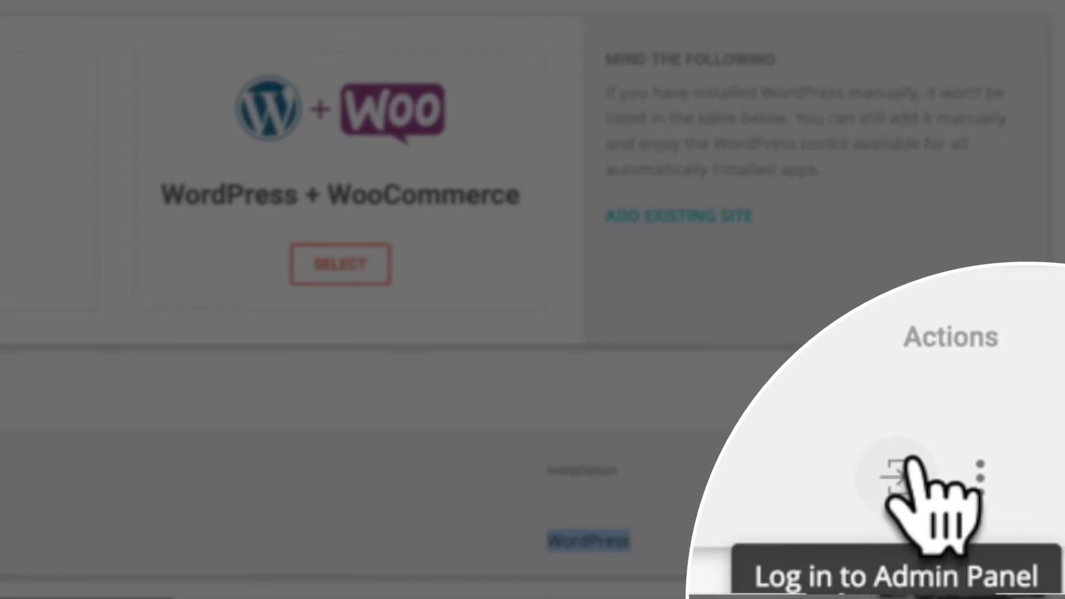
left_click(912, 463)
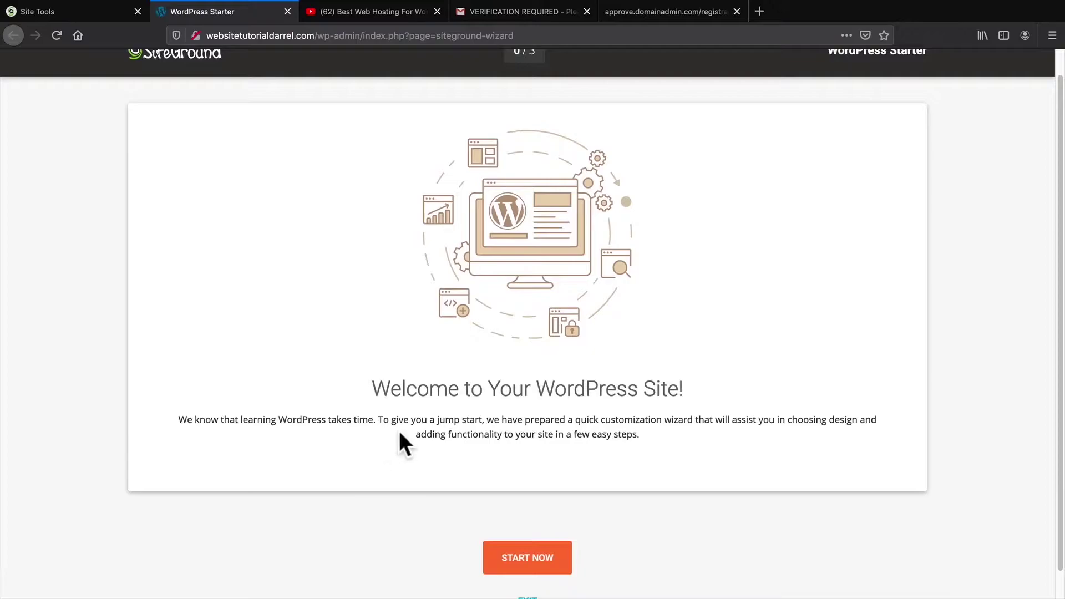
Exit the WordPress Starter wizard and visit the live site
scroll(492, 435, "down", 1)
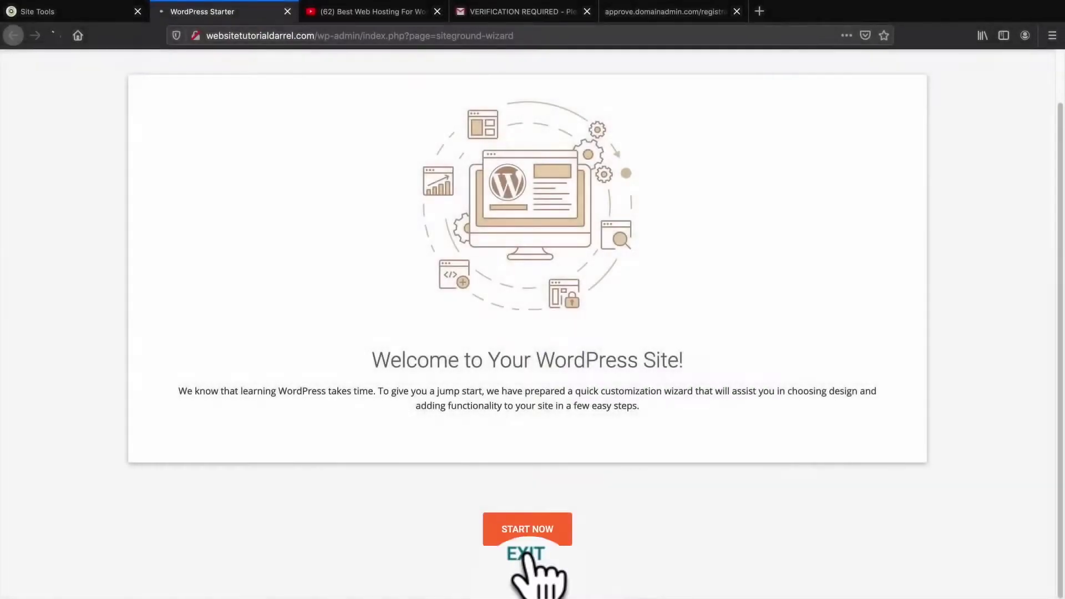
left_click(527, 557)
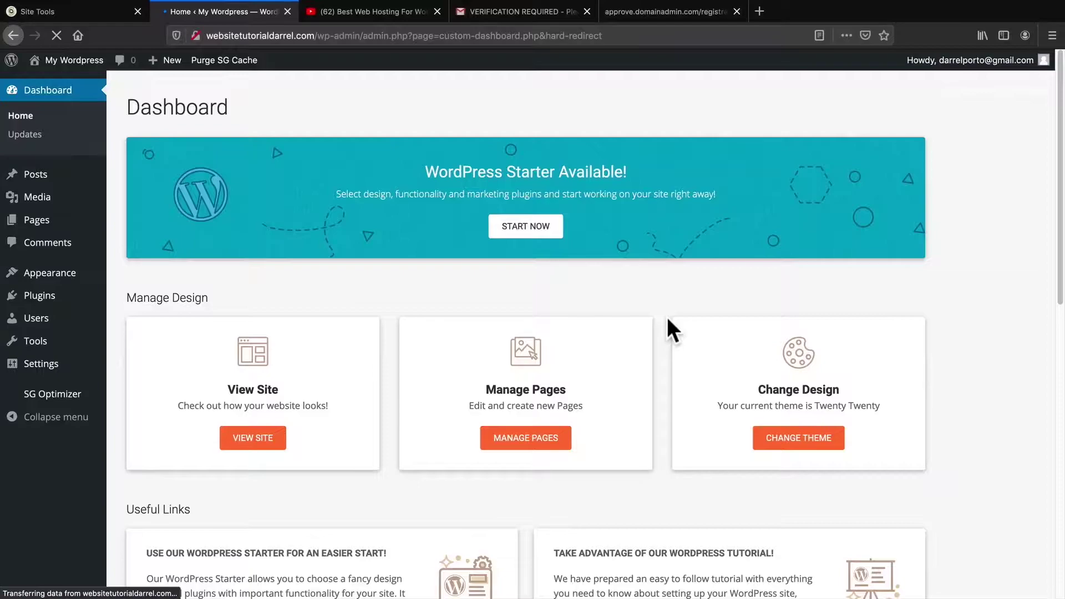
mouse_move(89, 66)
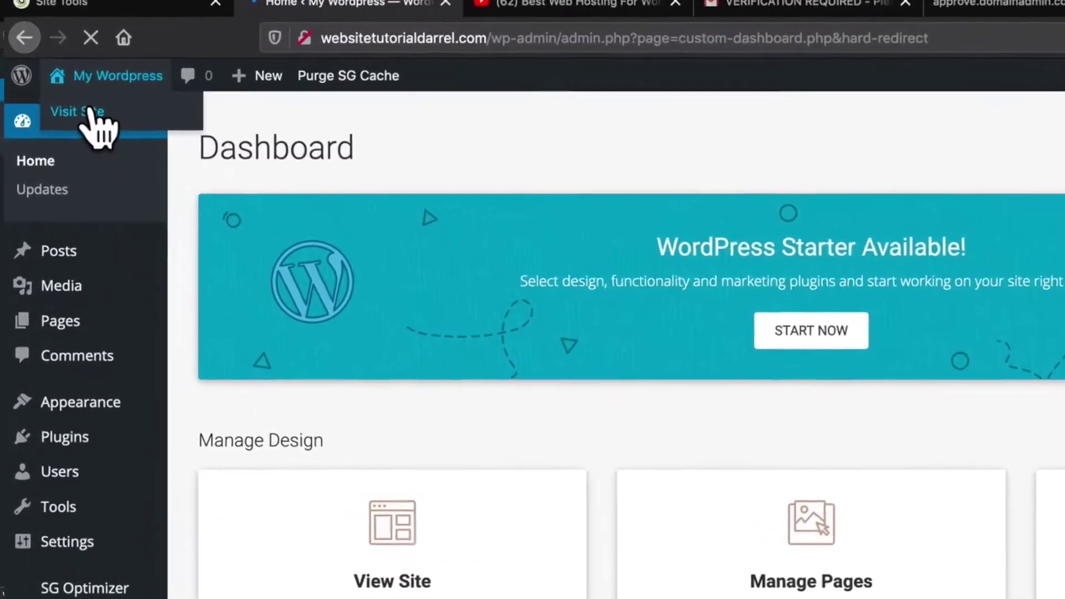
left_click(111, 124)
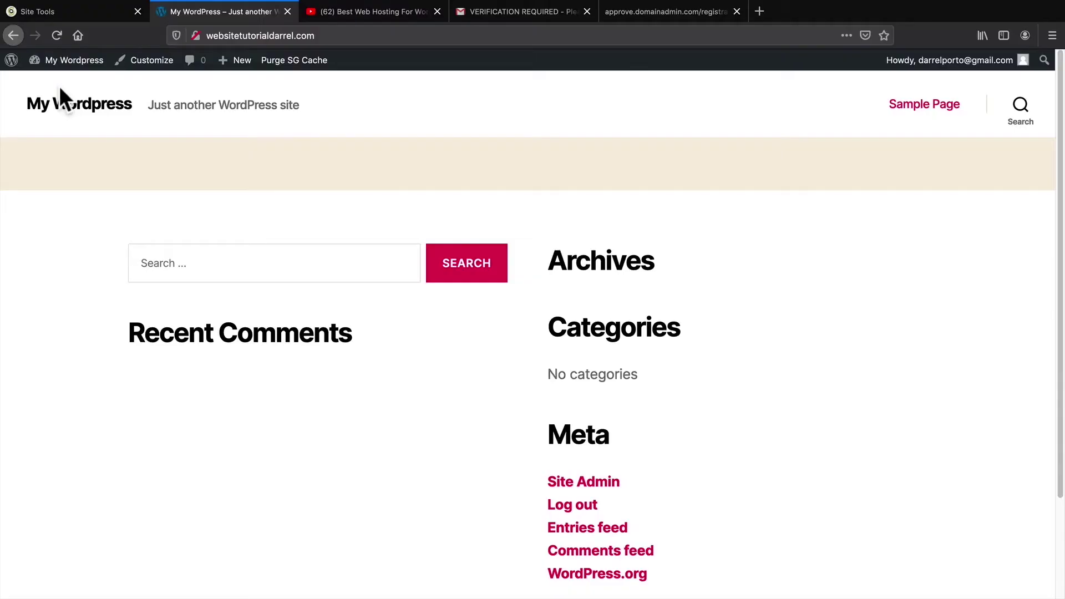
Scroll through the default front page, then return to the admin Dashboard
scroll(179, 170, "down", 3)
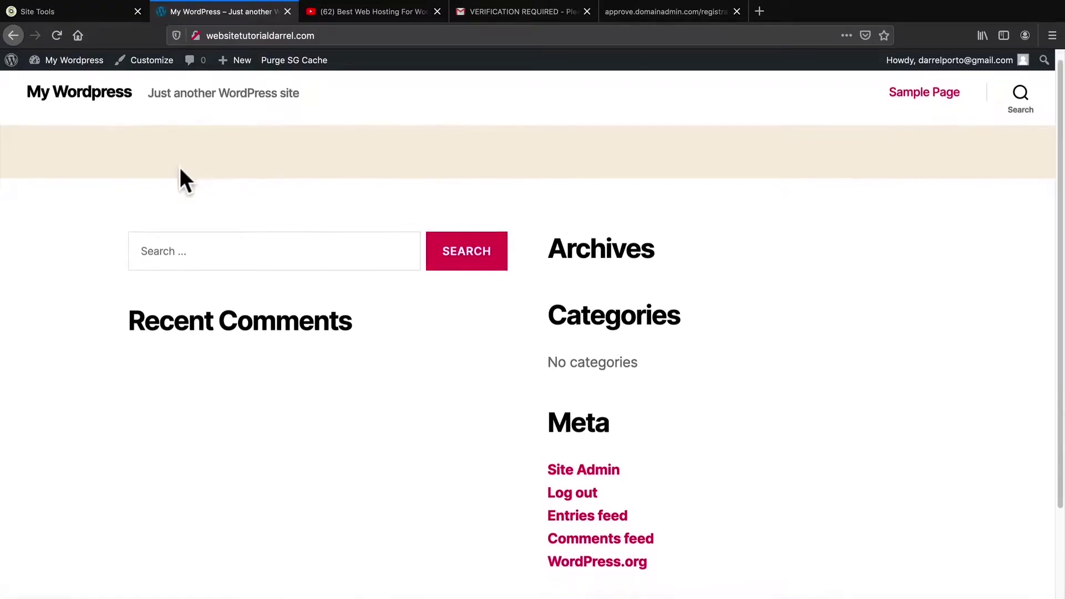
scroll(176, 173, "down", 1)
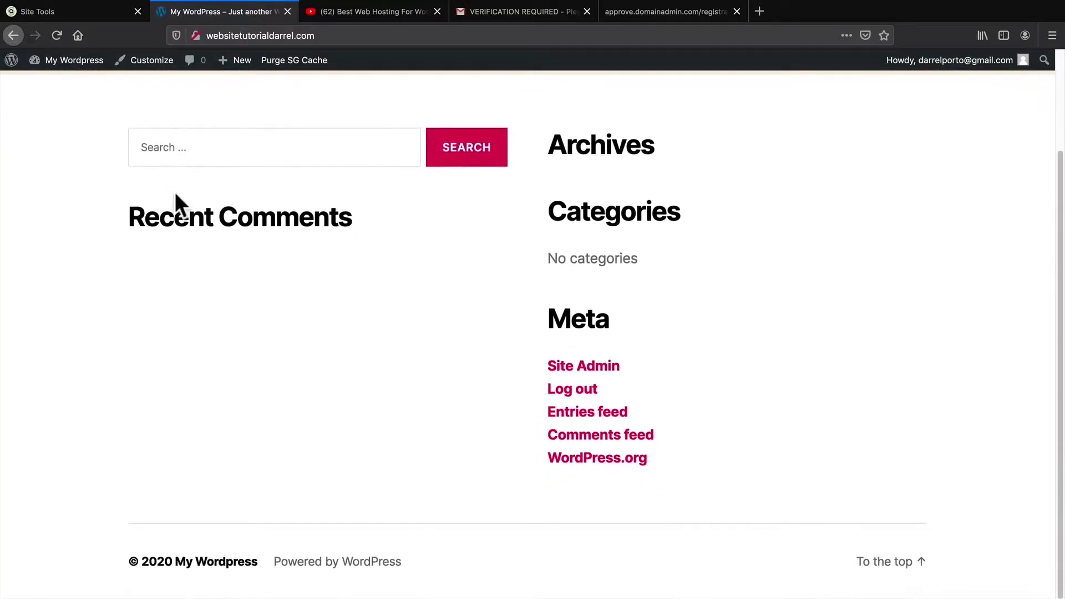
scroll(230, 318, "up", 4)
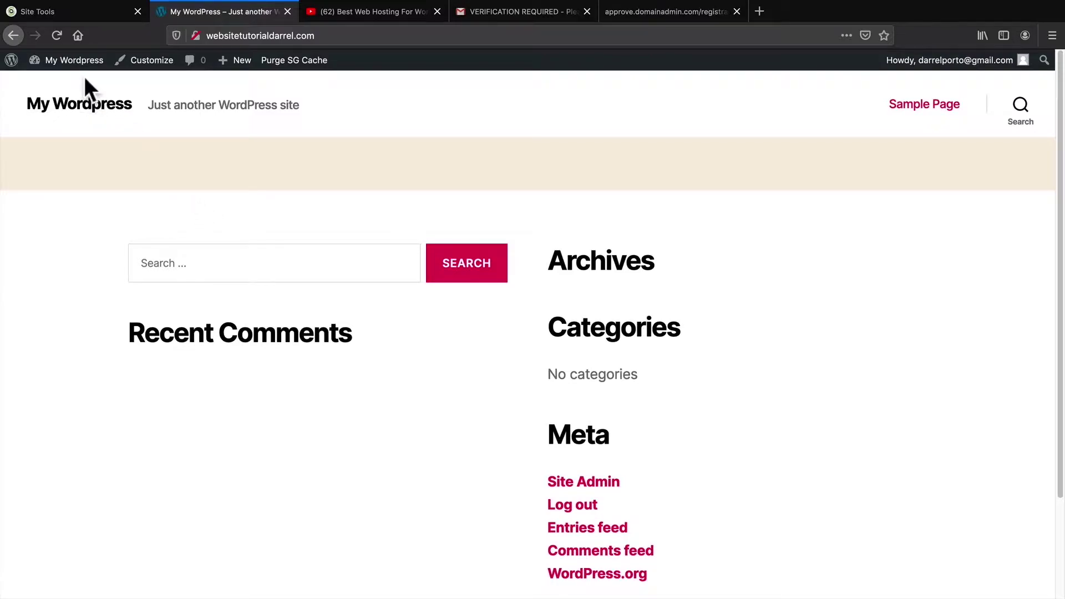
mouse_move(78, 61)
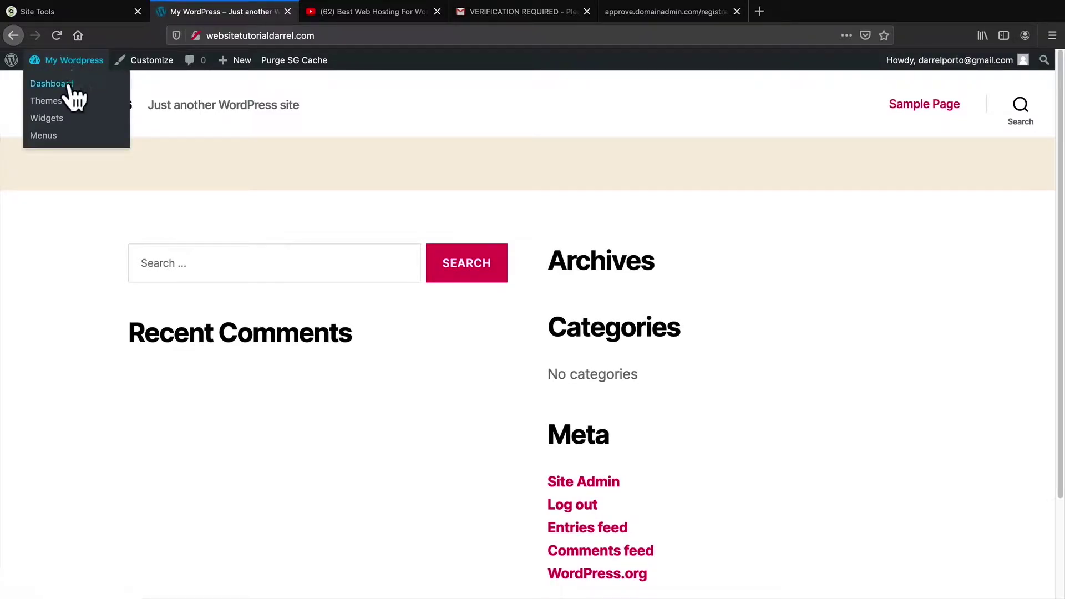
left_click(67, 86)
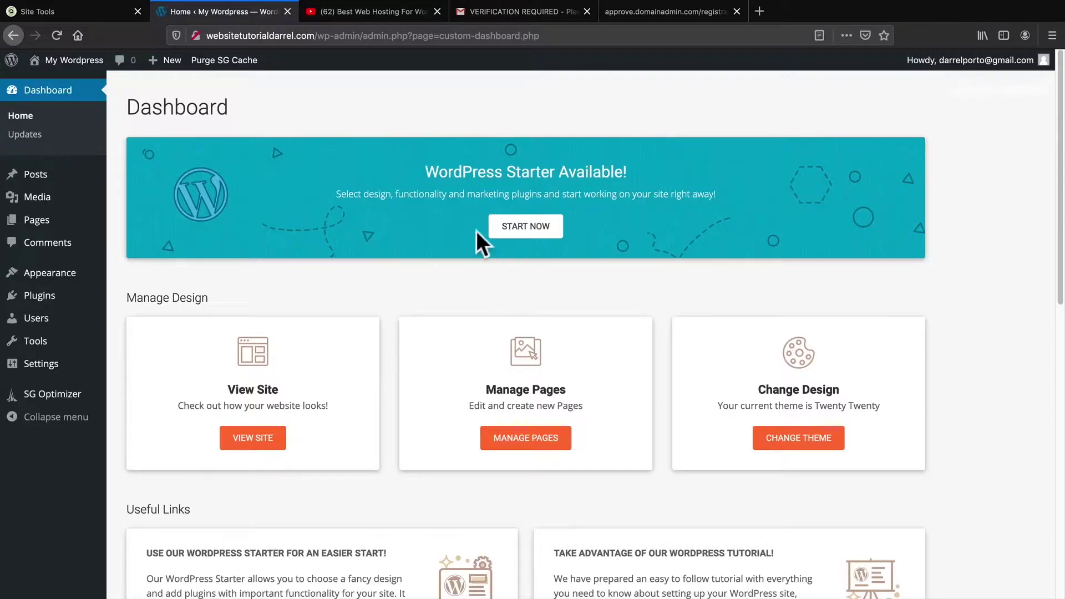
Deactivate the WordPress Starter plugin in Installed Plugins, then go to Users > Your Profile
left_click_drag(426, 171, 547, 167)
mouse_move(63, 304)
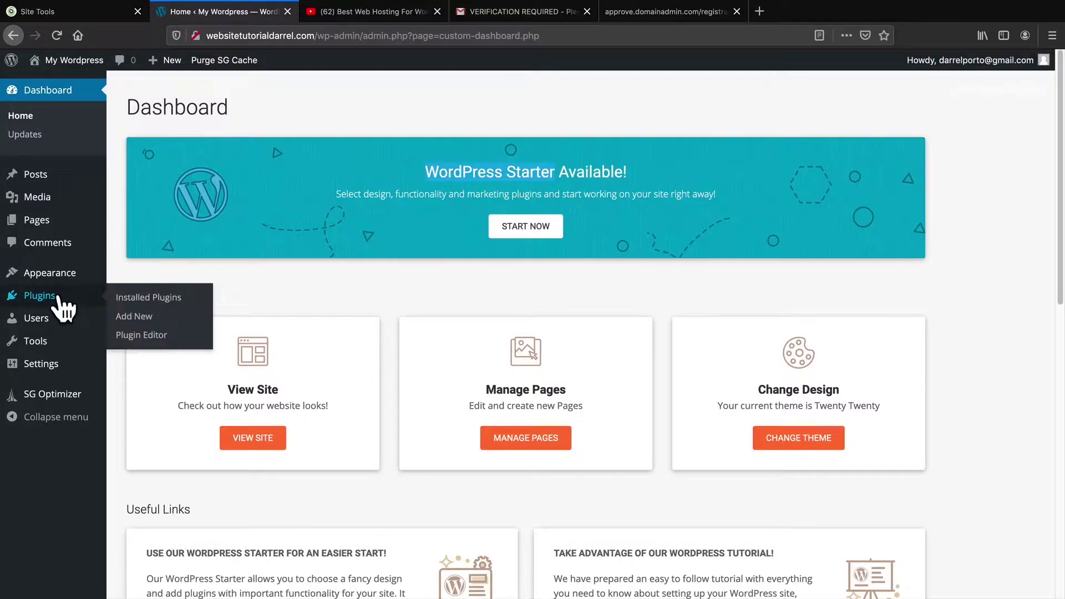
left_click(143, 297)
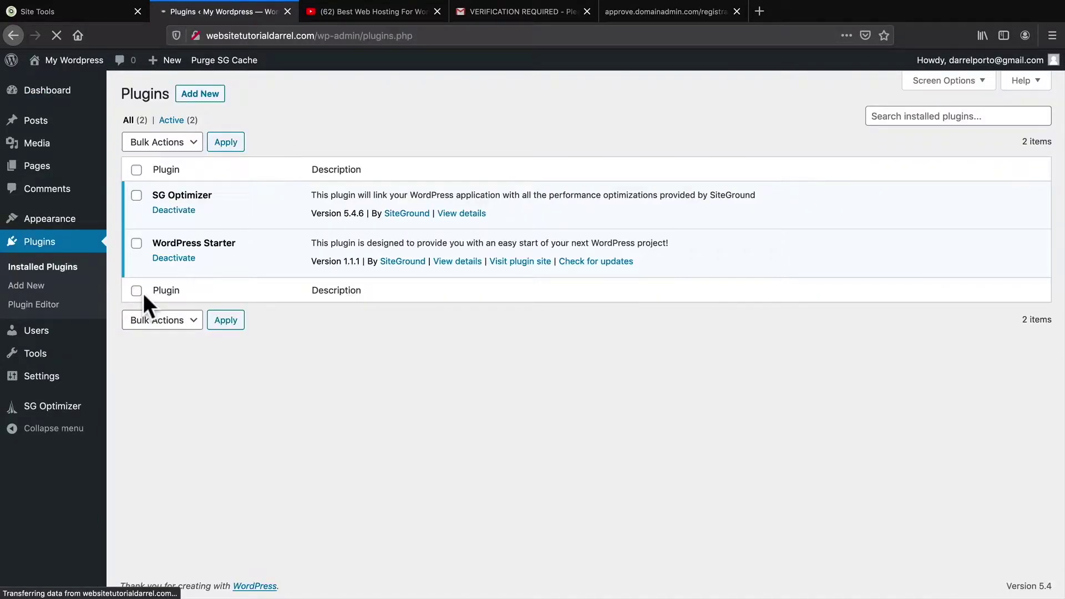
left_click_drag(175, 244, 222, 245)
left_click(170, 258)
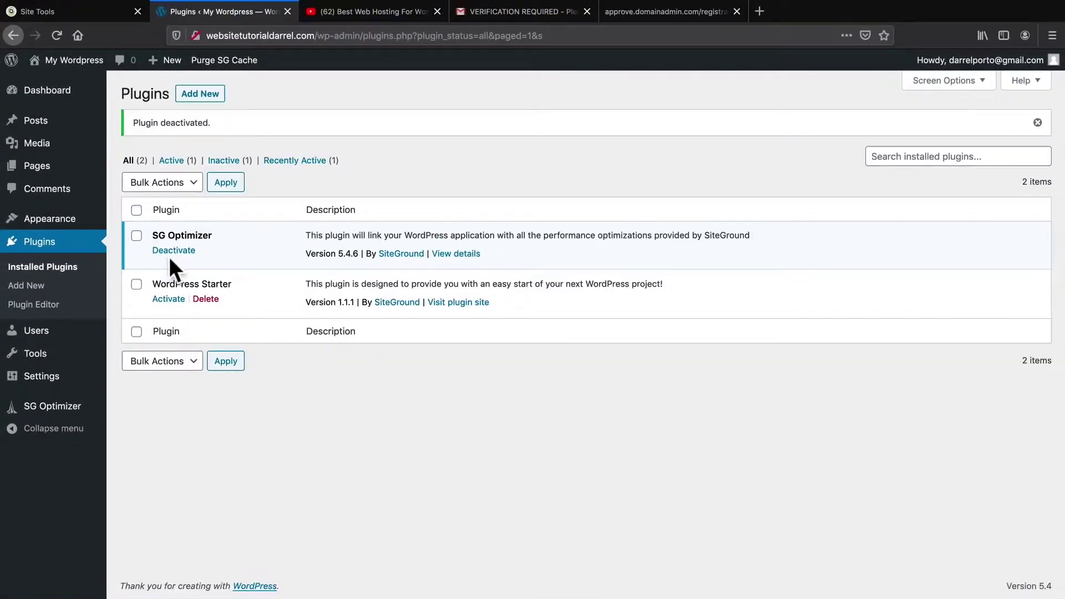
mouse_move(47, 339)
left_click(142, 371)
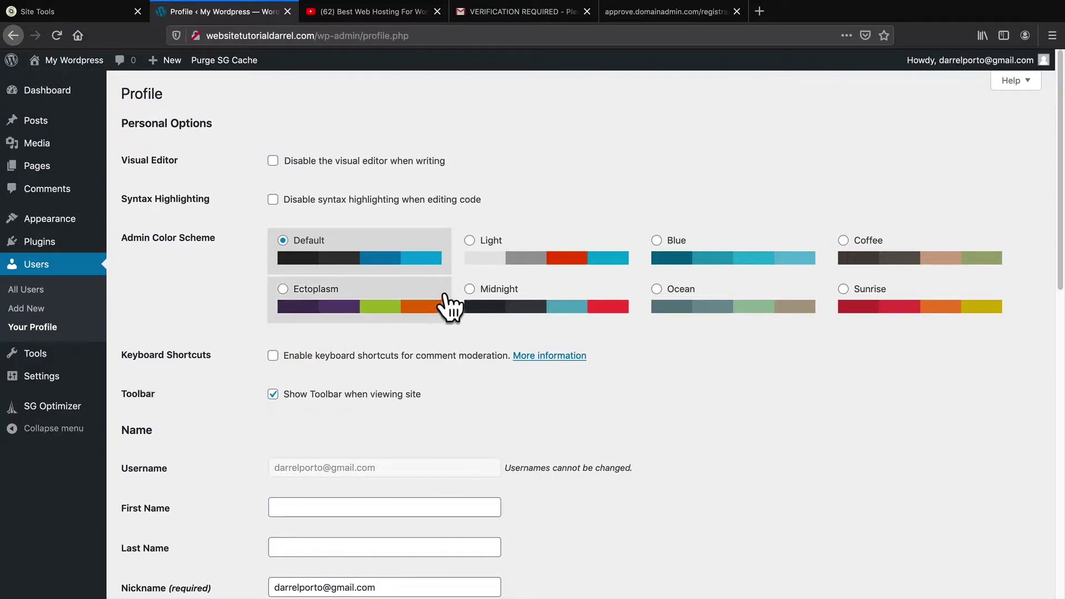
Preview the Ectoplasm, Ocean, Sunrise, Coffee, Blue and Light colour schemes, then pick Midnight
left_click(470, 289)
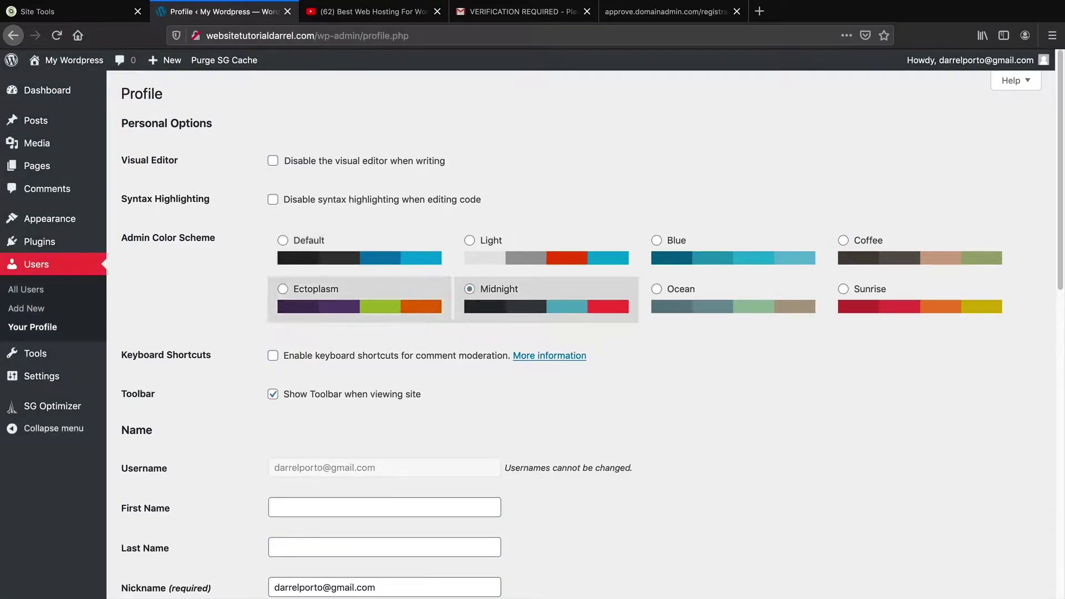
left_click(290, 299)
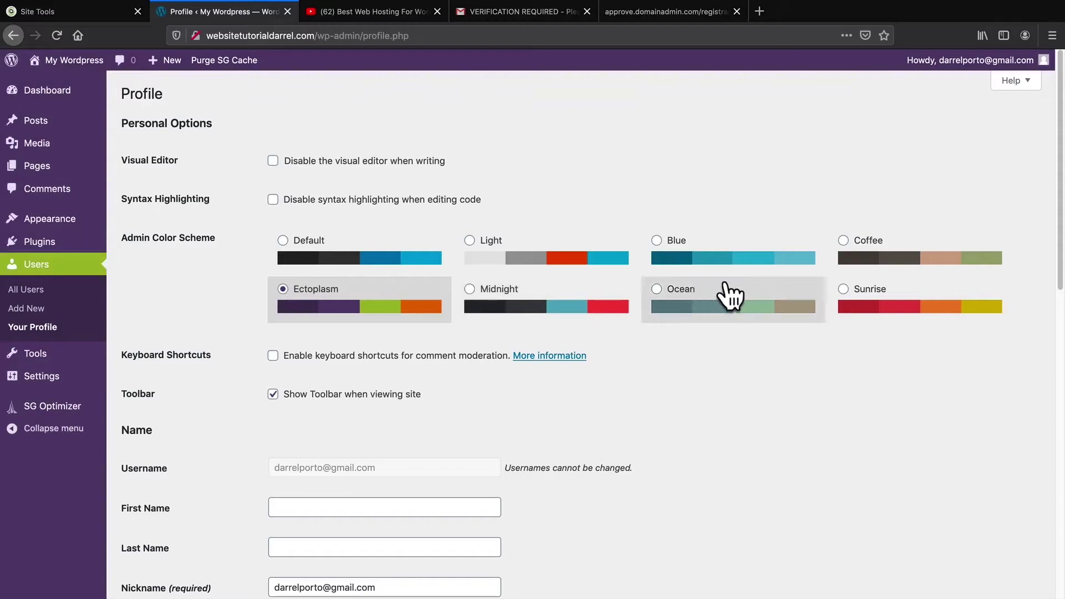
left_click(727, 297)
left_click(849, 294)
left_click(864, 263)
left_click(758, 255)
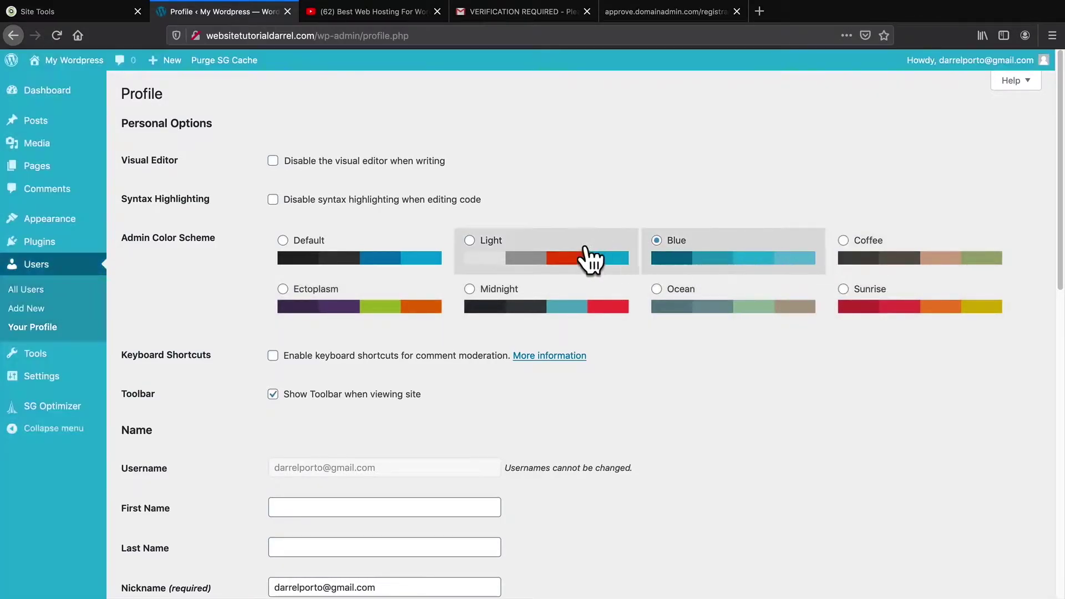
left_click(555, 264)
left_click(518, 300)
Generate a new password, cancel the change, and update the profile
scroll(504, 344, "down", 2)
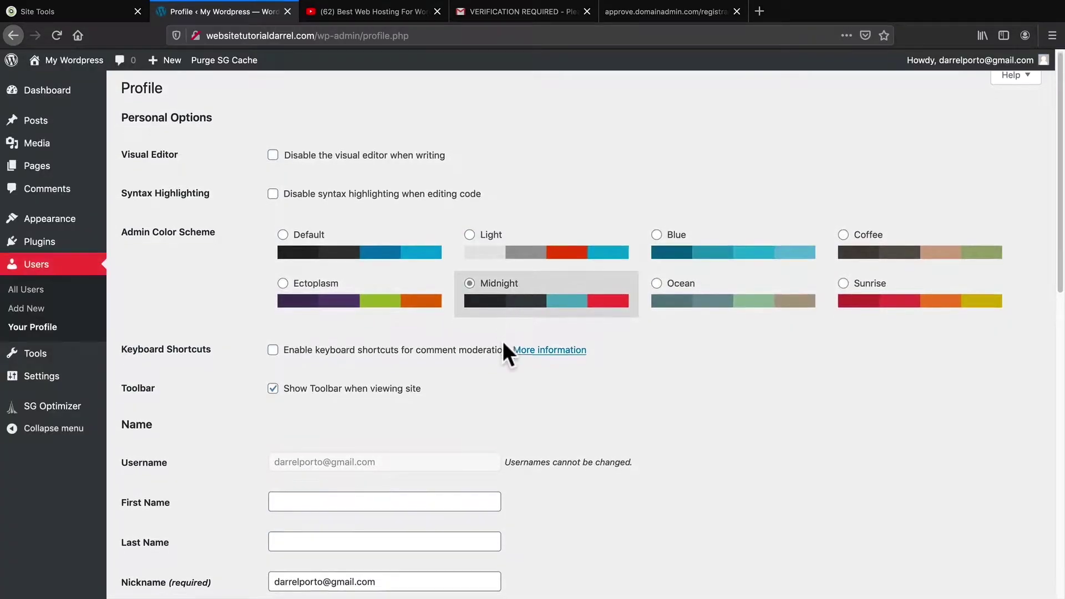
scroll(503, 341, "down", 4)
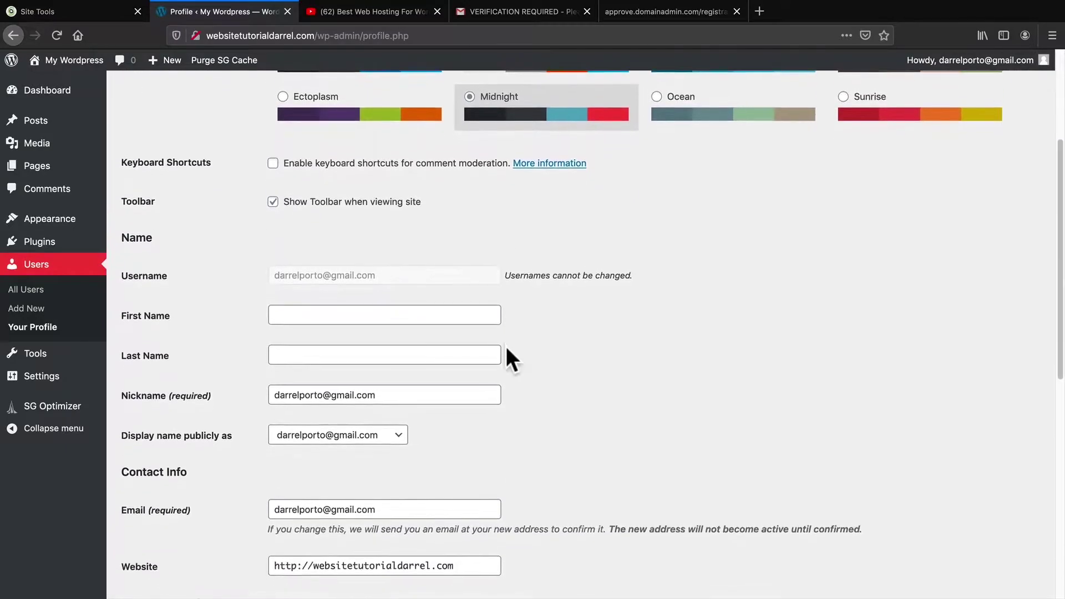
scroll(506, 346, "down", 1)
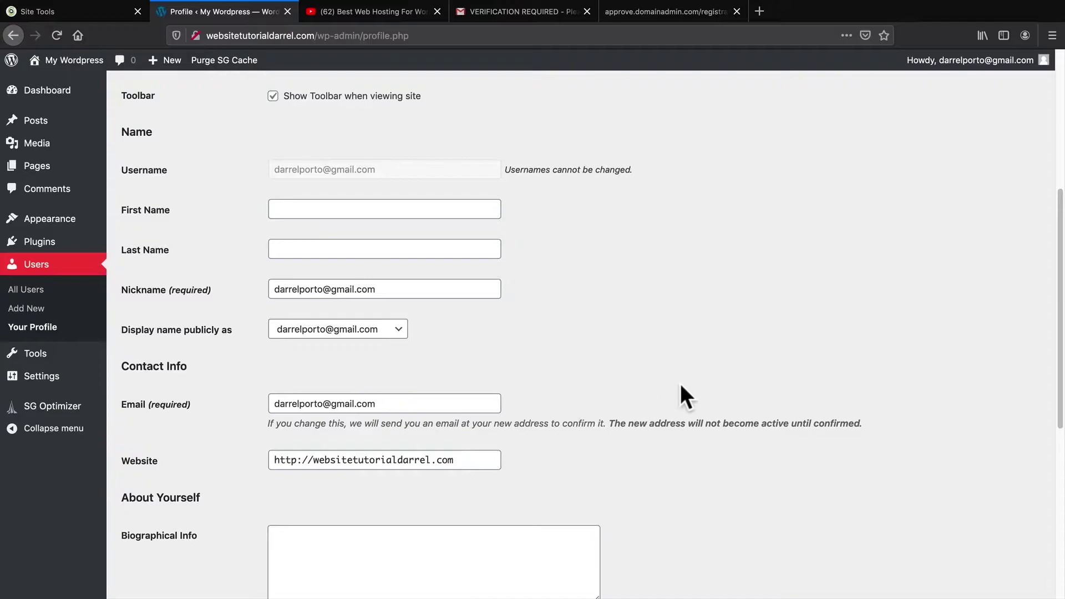
scroll(680, 384, "down", 5)
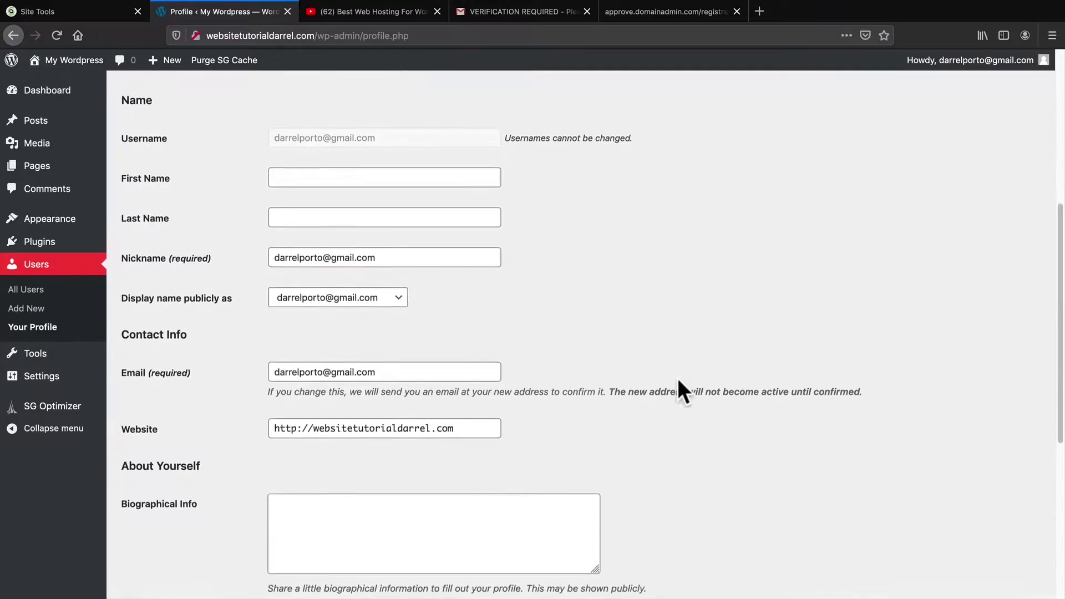
scroll(682, 393, "down", 3)
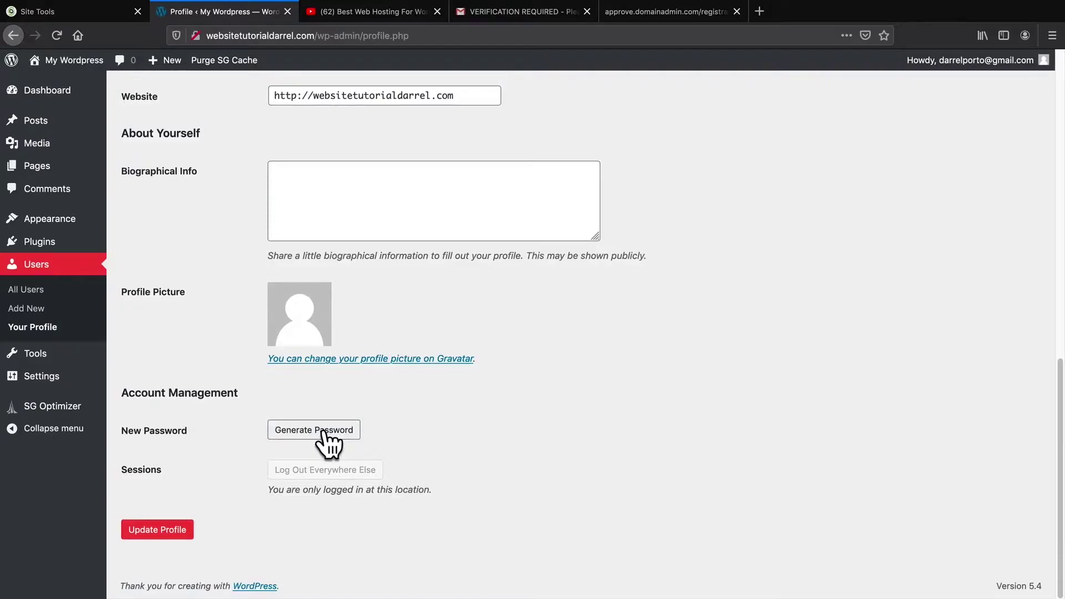
left_click(328, 433)
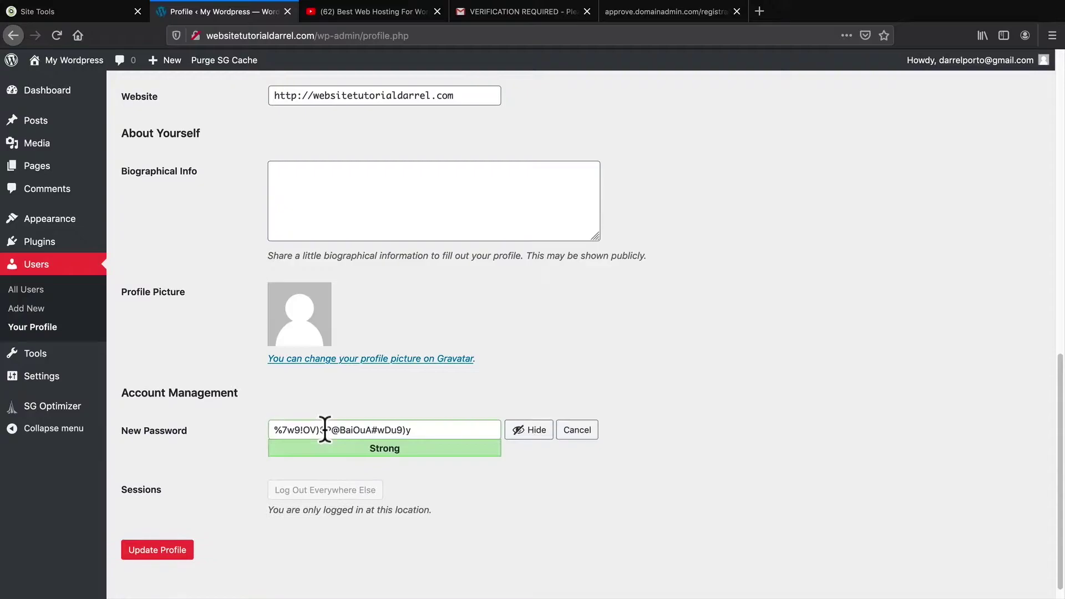
left_click(577, 432)
left_click(157, 531)
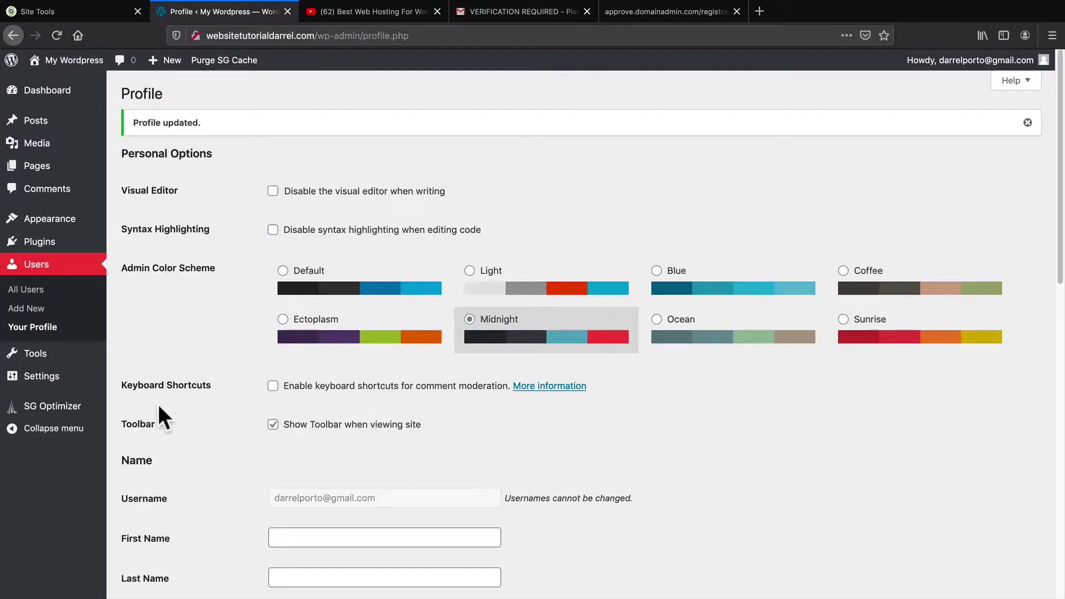
mouse_move(71, 375)
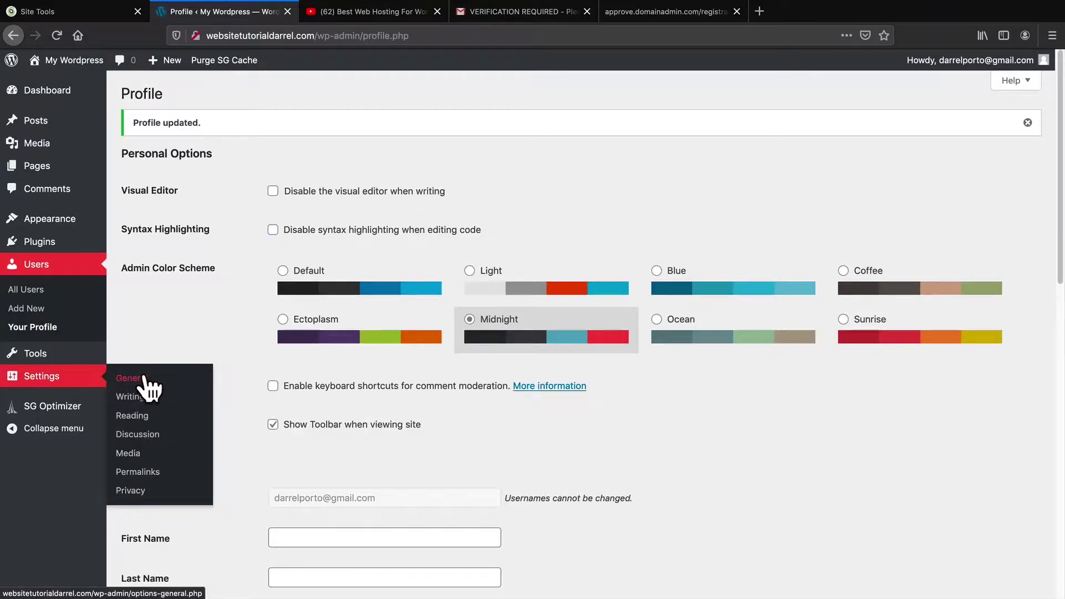
Save the General Settings with the site language left as English (United States)
left_click(143, 381)
scroll(326, 397, "down", 2)
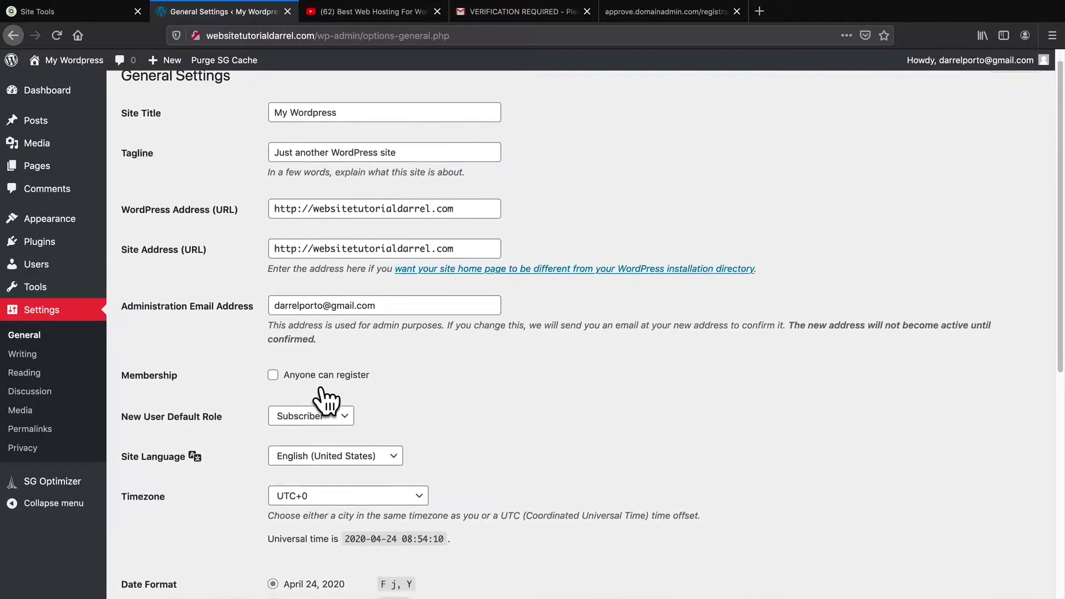
scroll(326, 395, "down", 3)
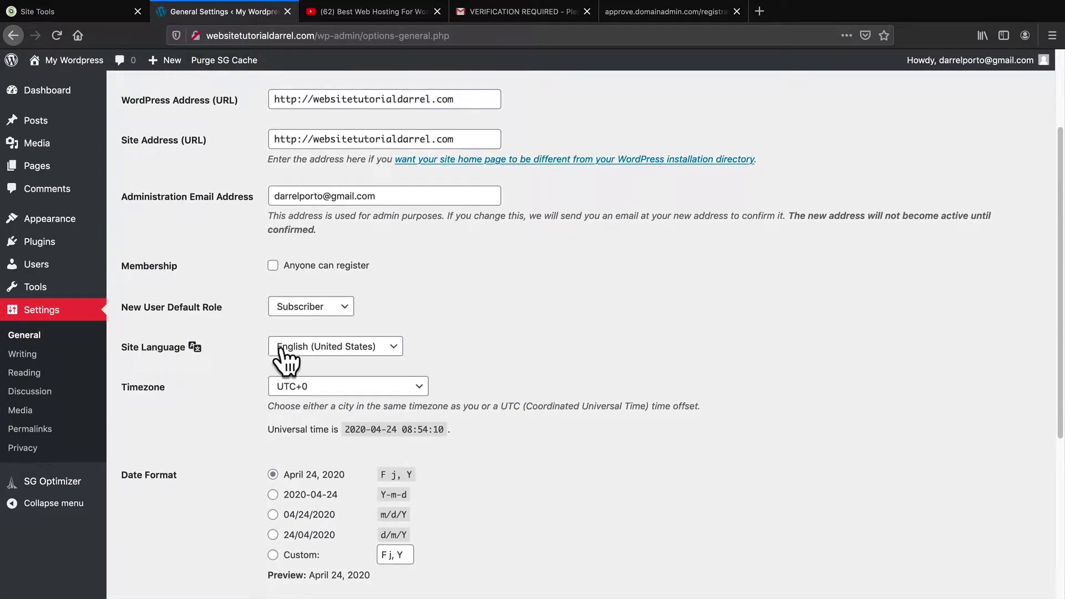
left_click(294, 349)
scroll(336, 391, "down", 5)
scroll(198, 434, "down", 10)
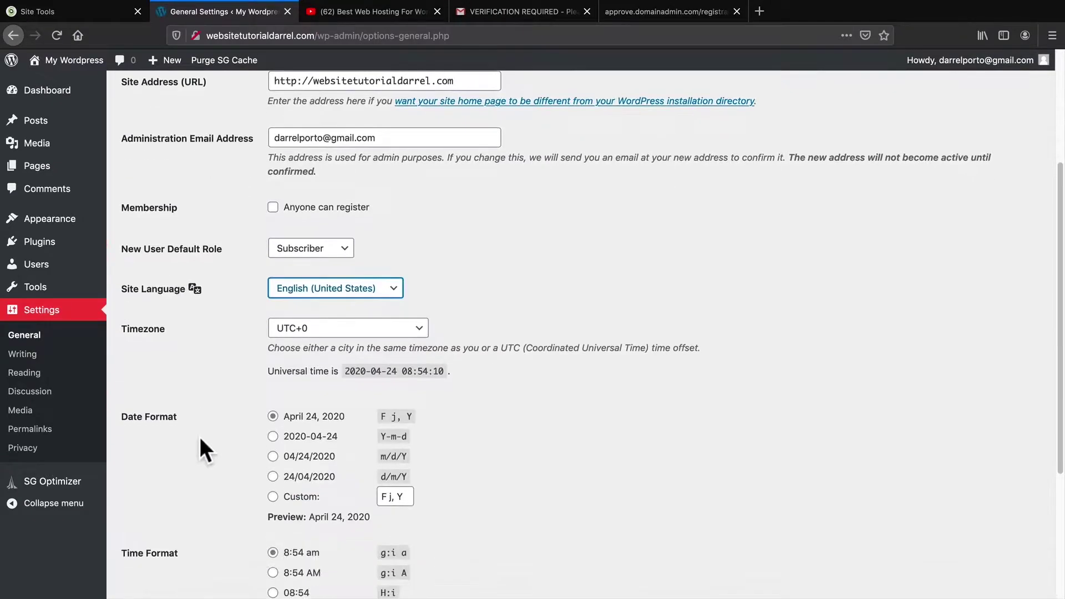
left_click(158, 532)
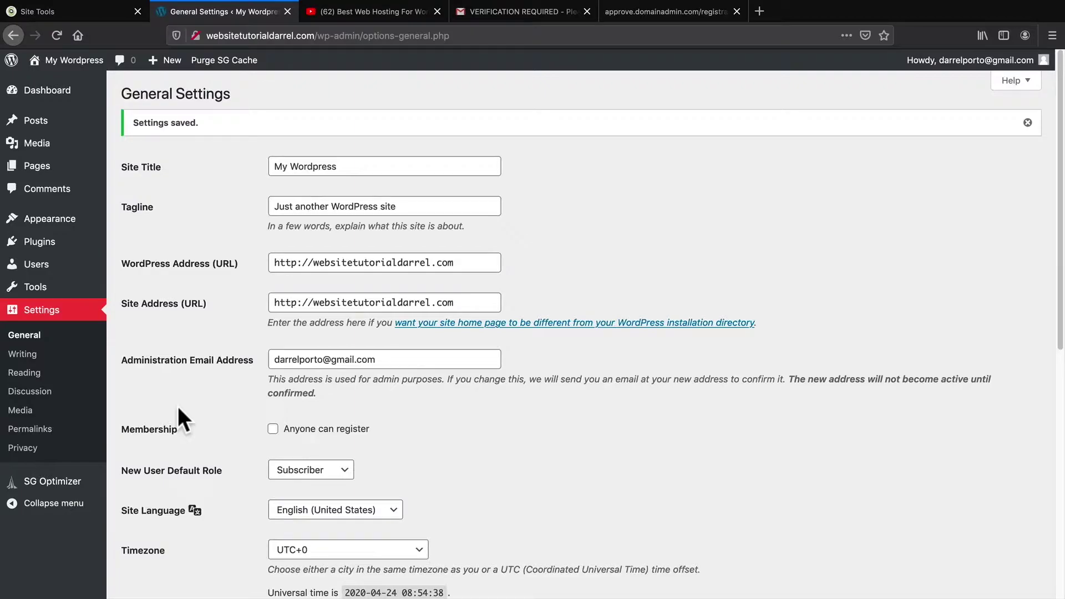
left_click(35, 433)
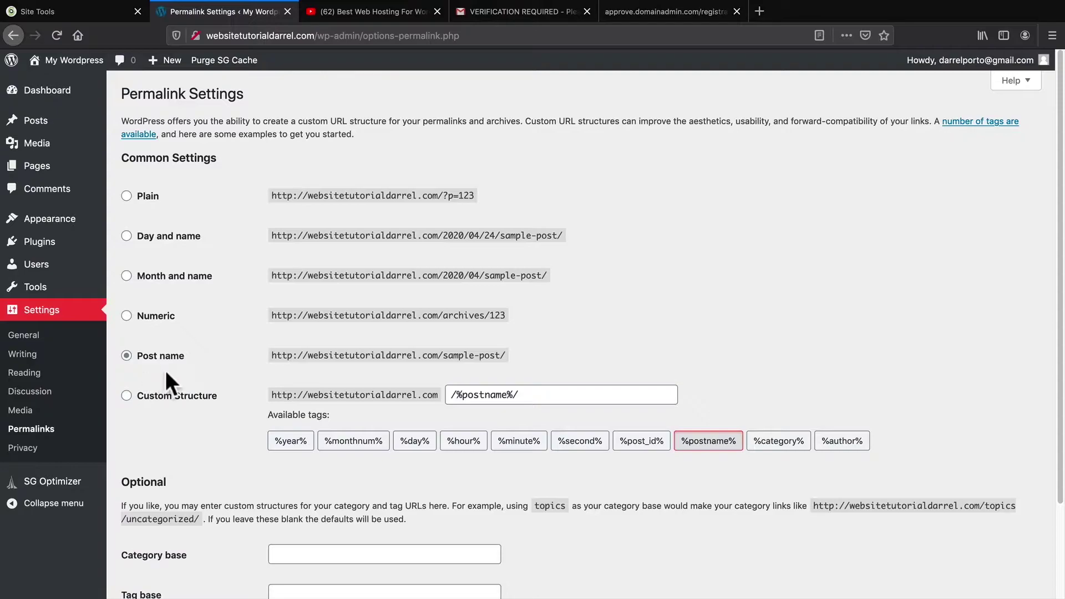
Save the Post name permalink structure, check the site's connection security, and return to the verification email
left_click_drag(308, 356, 436, 356)
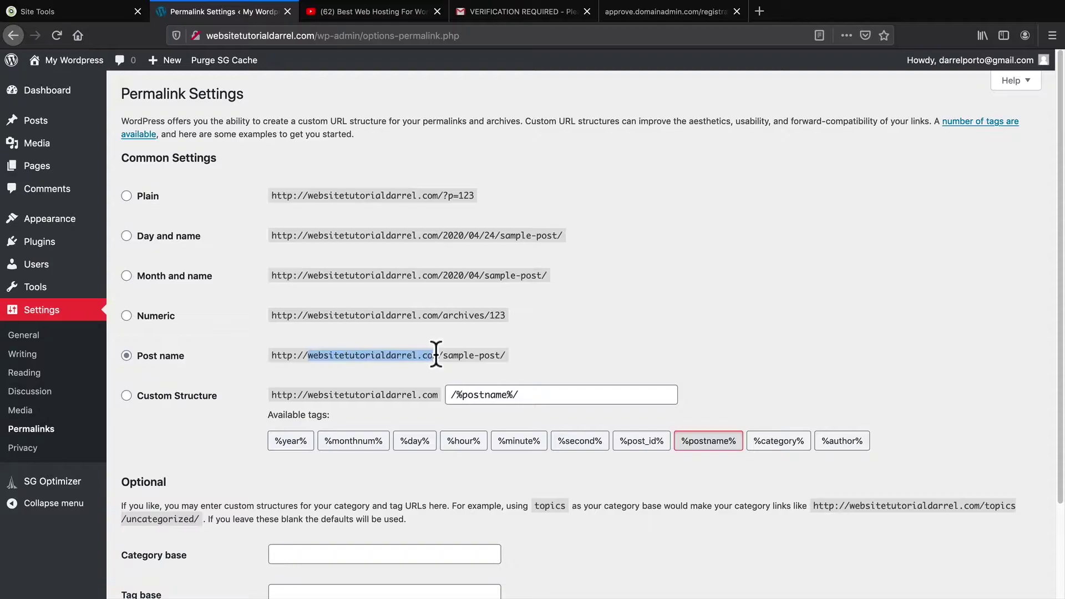
left_click_drag(437, 355, 499, 354)
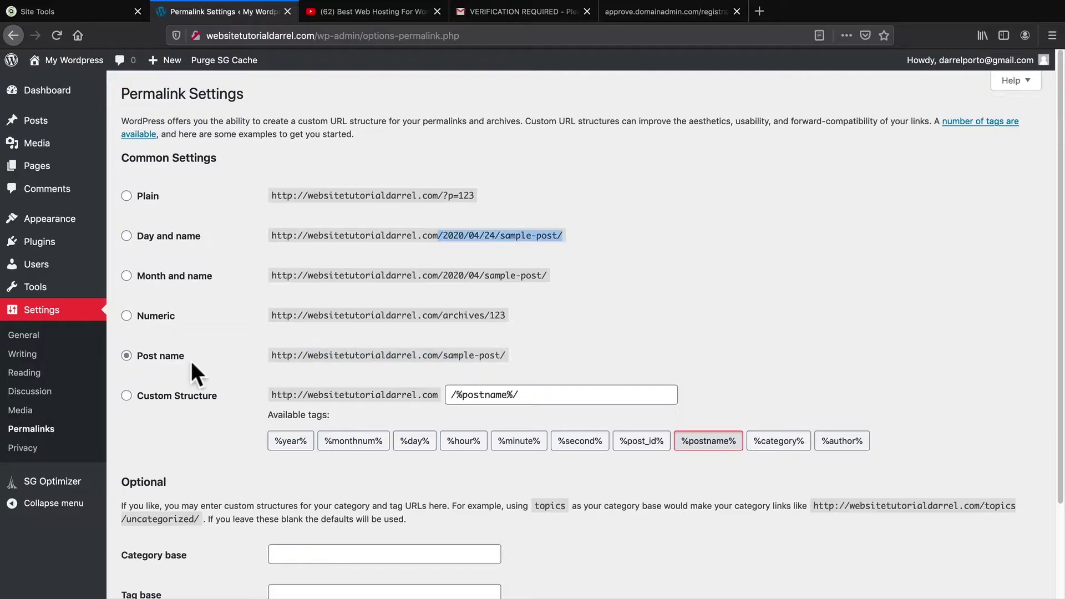
scroll(191, 360, "down", 4)
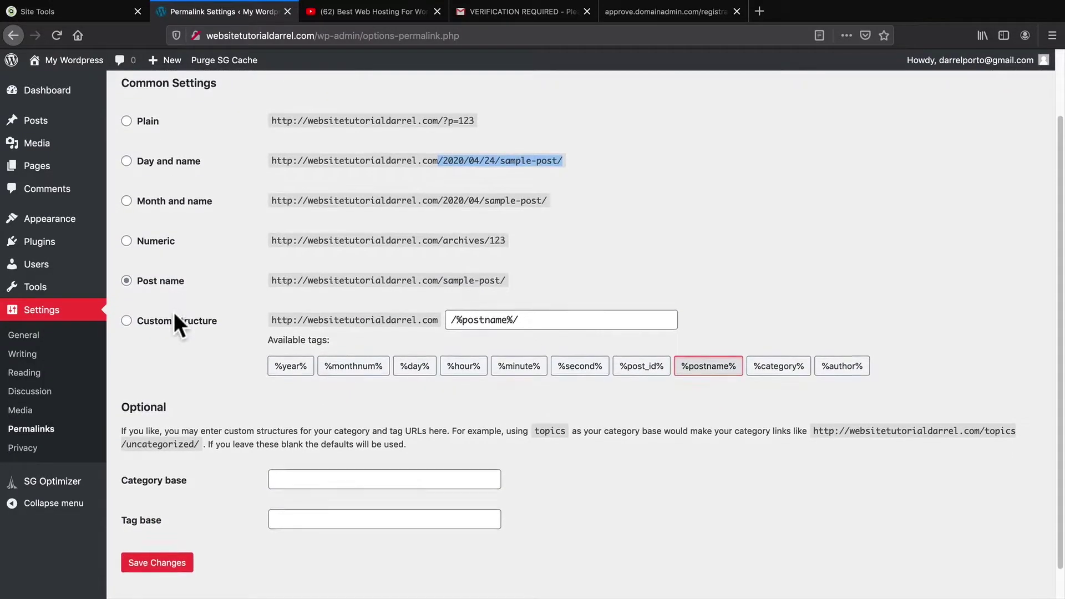
left_click(158, 532)
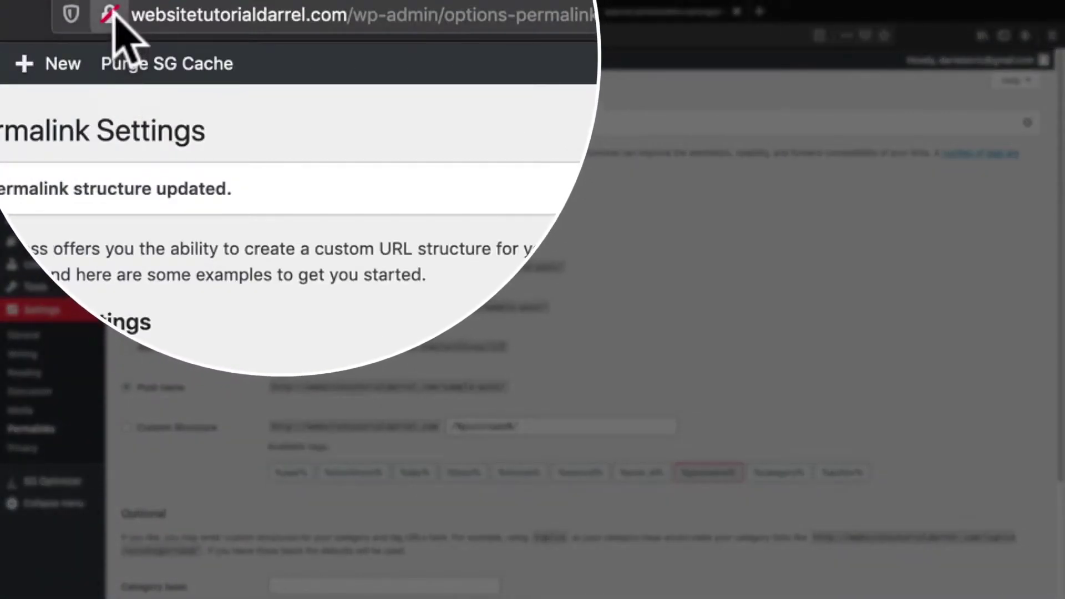
left_click(114, 20)
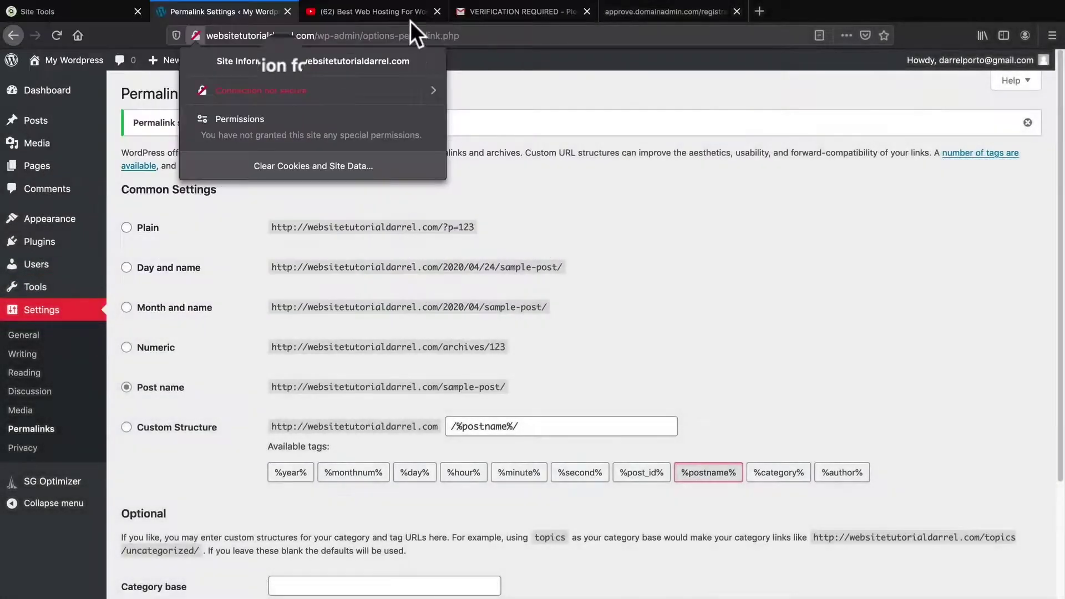
left_click(472, 10)
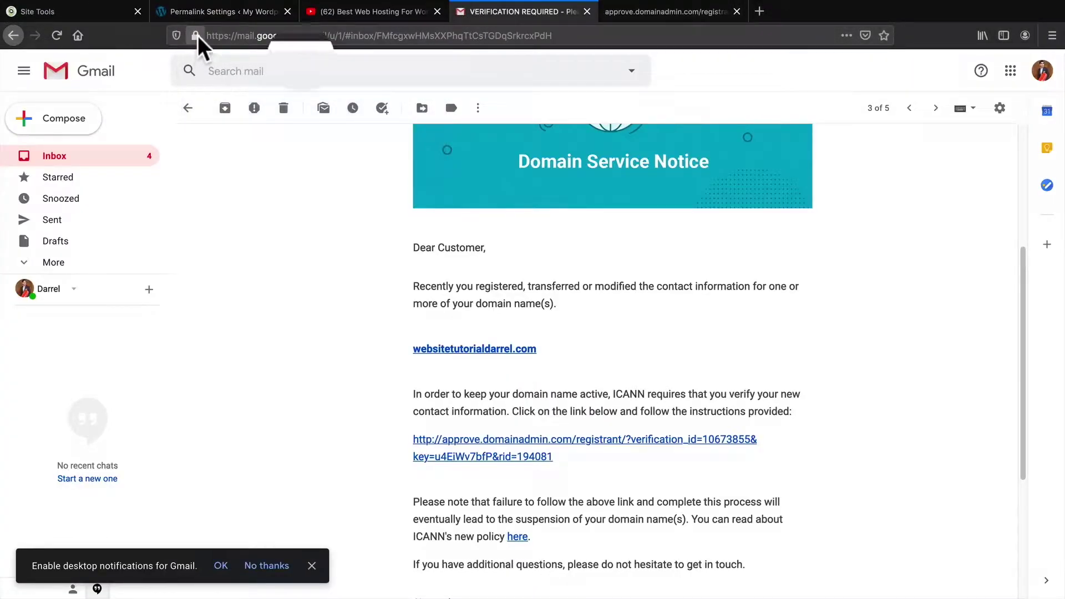
View Gmail's connection security info, then return to the WordPress Permalink Settings
left_click(196, 36)
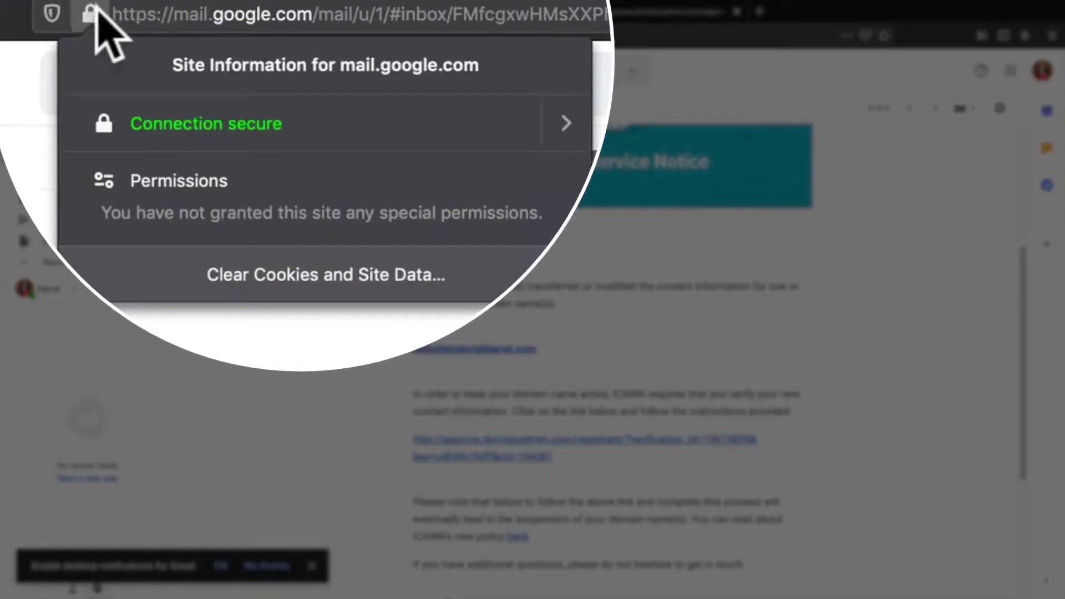
left_click(204, 11)
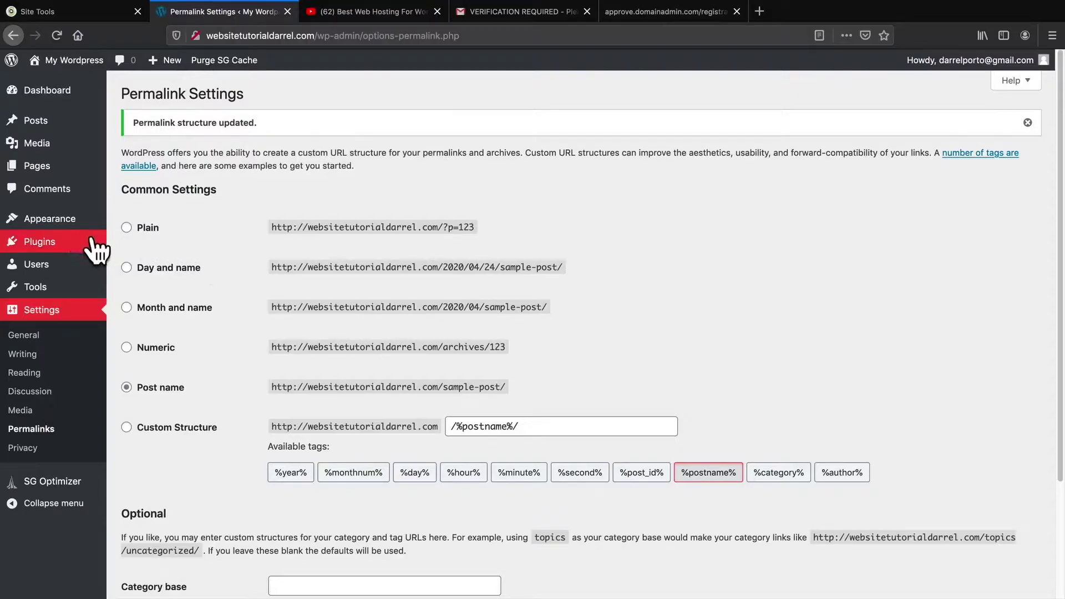
Search plugins for 'really simple ssl', then install and activate Really Simple SSL
mouse_move(52, 247)
left_click(132, 264)
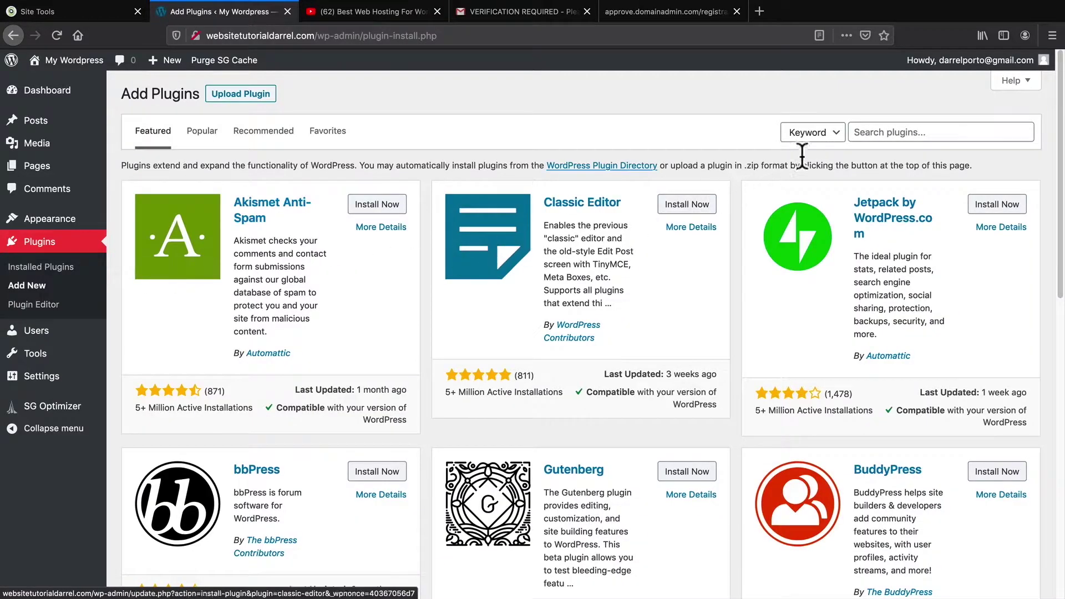
left_click(860, 133)
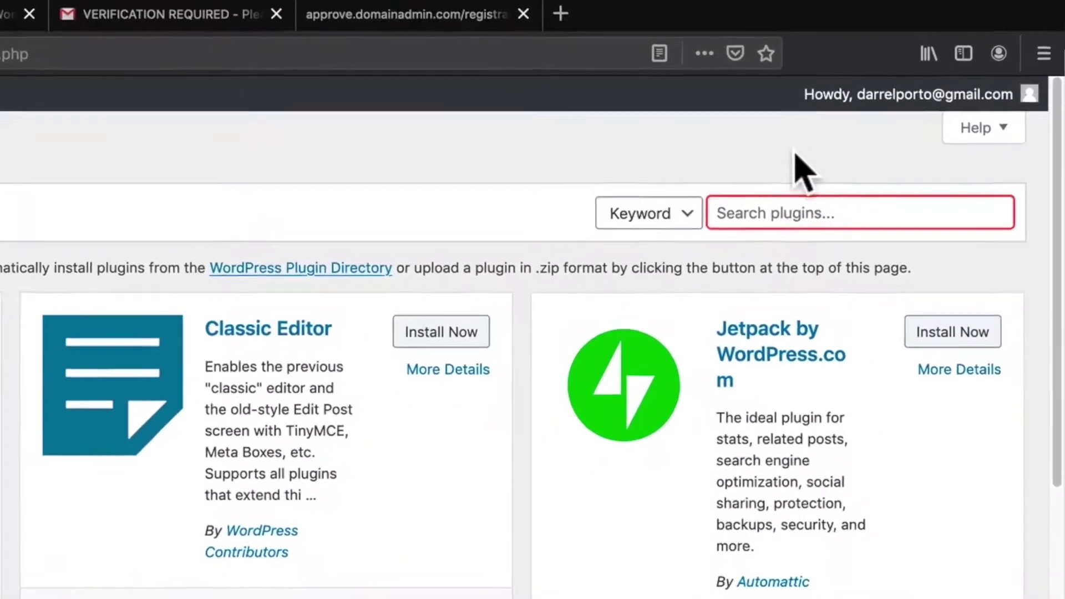
type("really simple ssl")
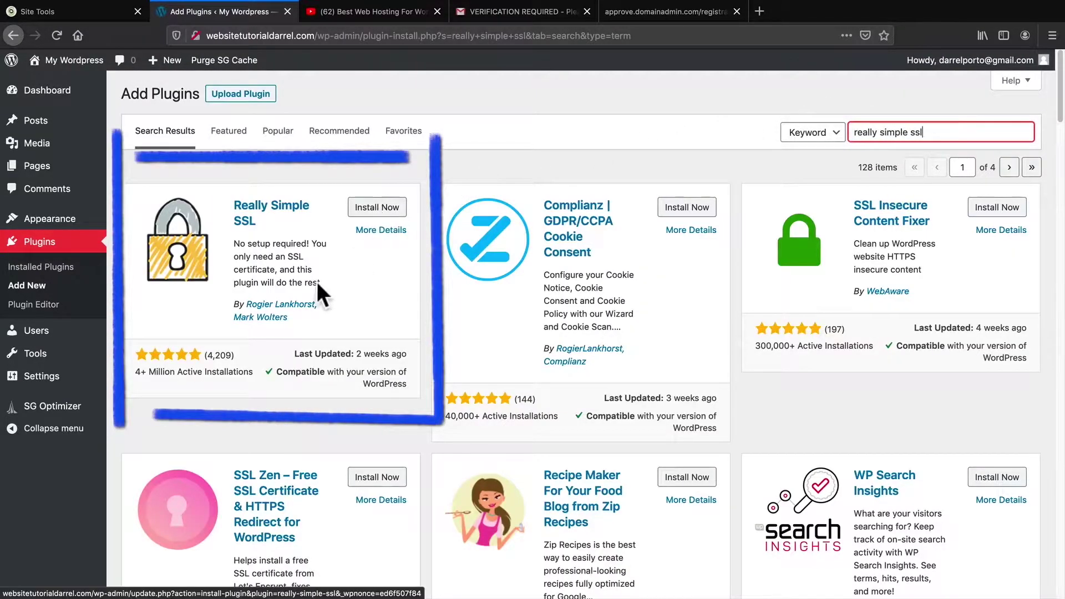
left_click(387, 207)
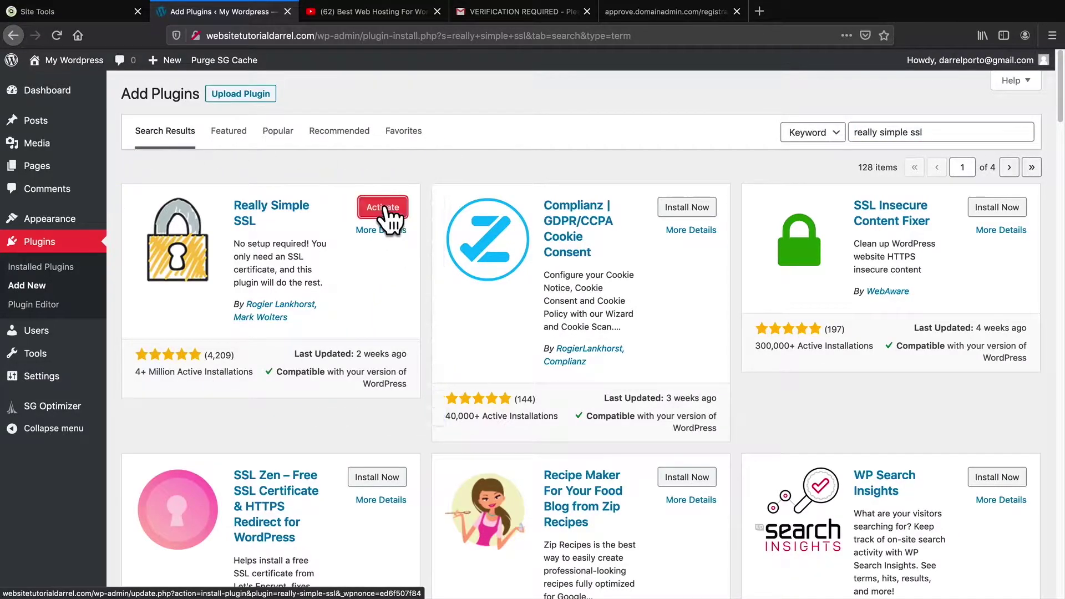
left_click(393, 207)
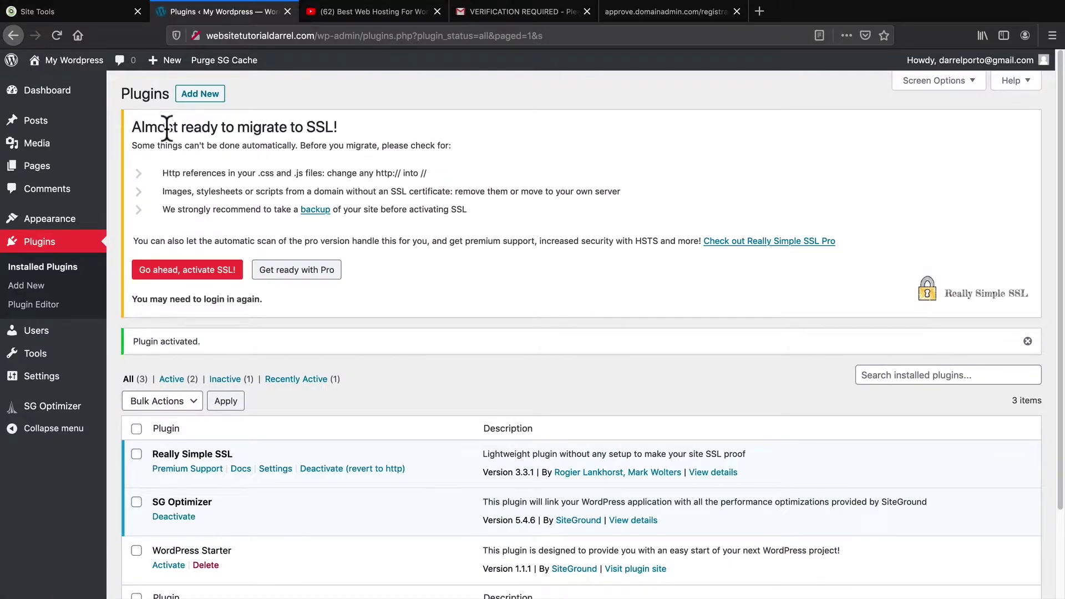
left_click_drag(145, 127, 310, 127)
left_click(396, 129)
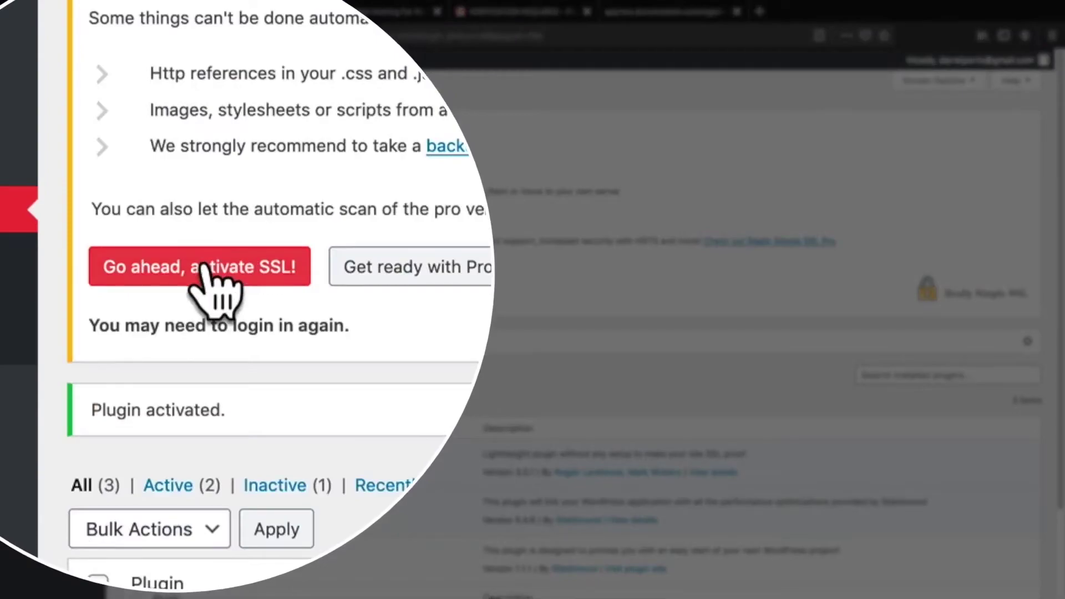
left_click(208, 273)
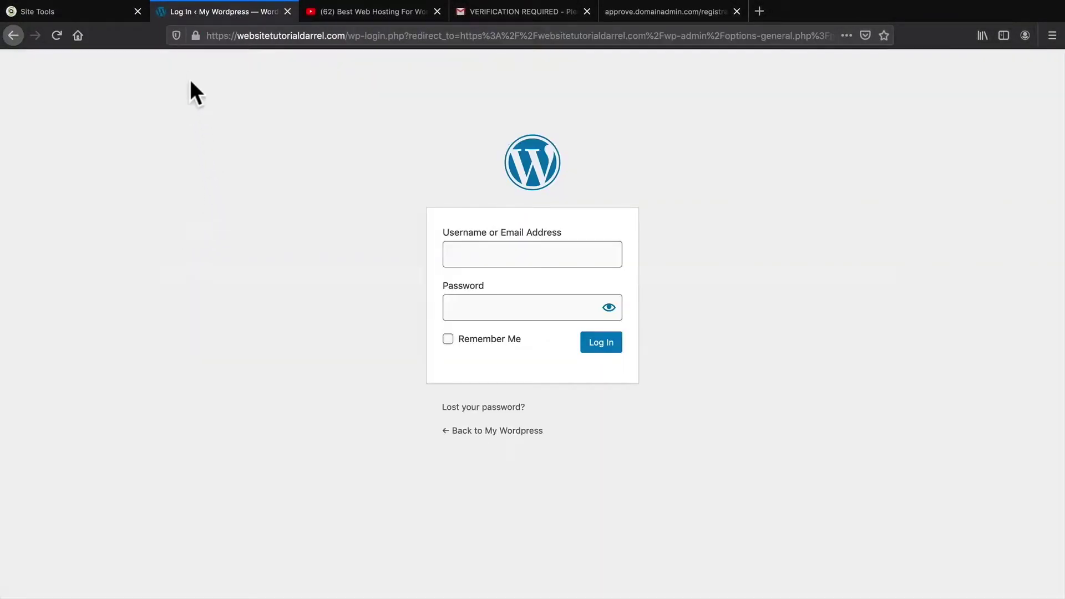
left_click(196, 35)
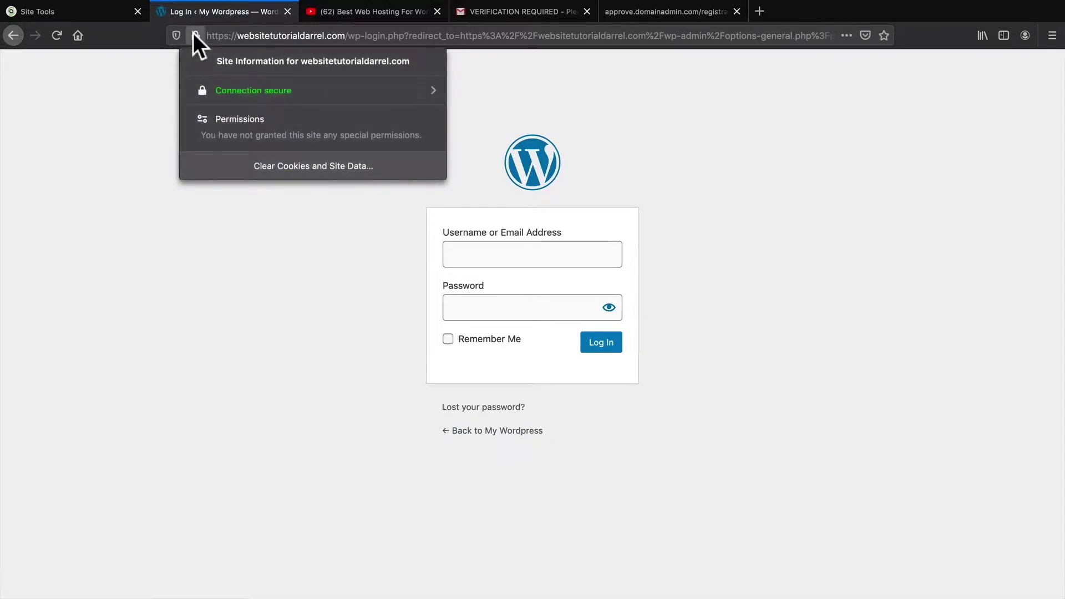
left_click(131, 140)
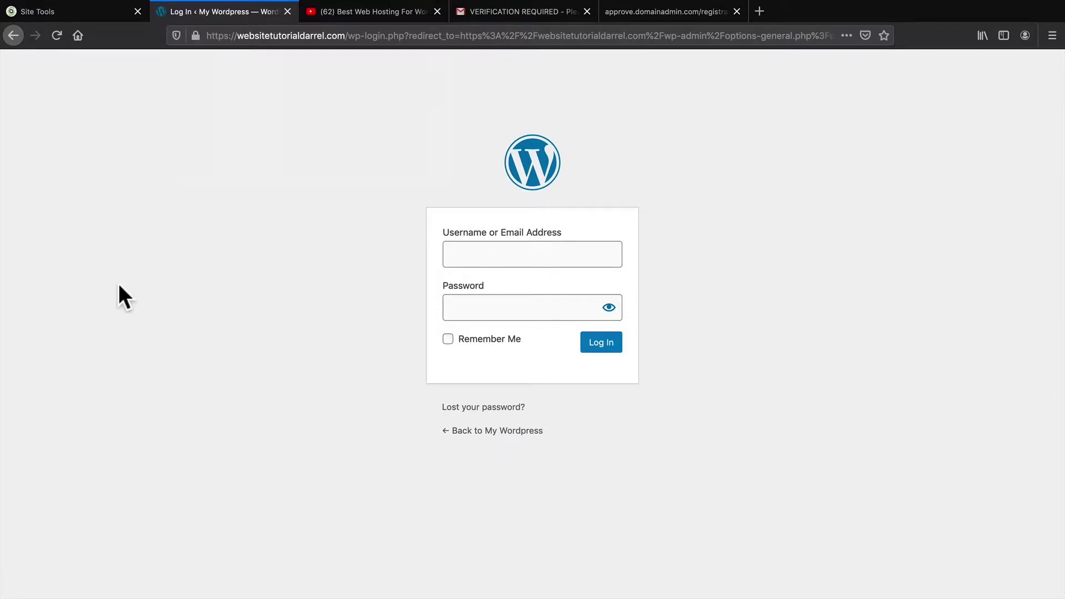
Go to the site's wp-admin, autofill the saved credentials, tick Remember Me and log in
left_click(268, 45)
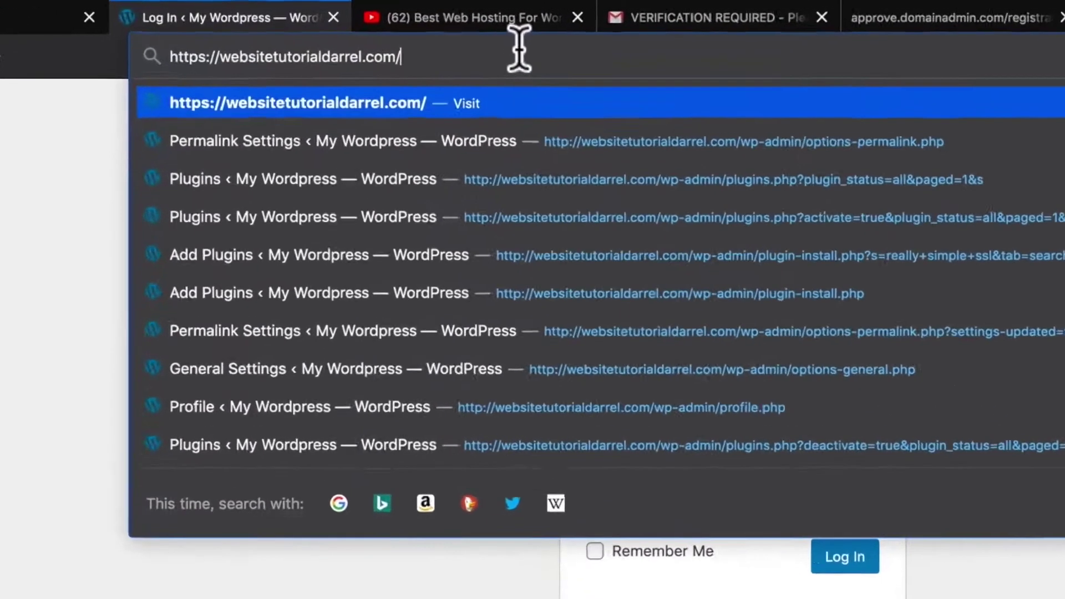
type("wp-admin/")
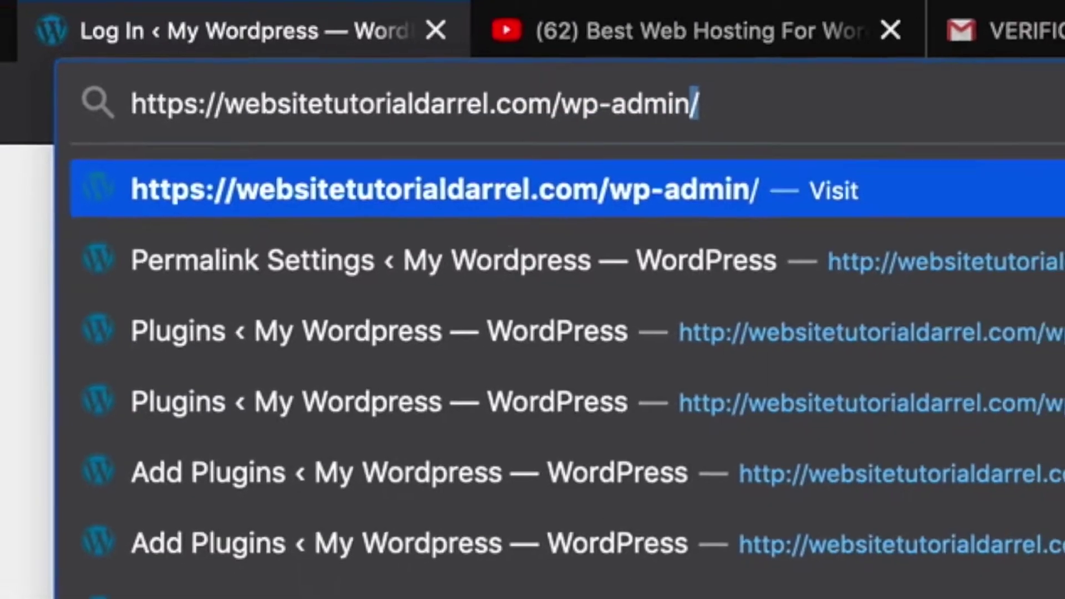
key("Return")
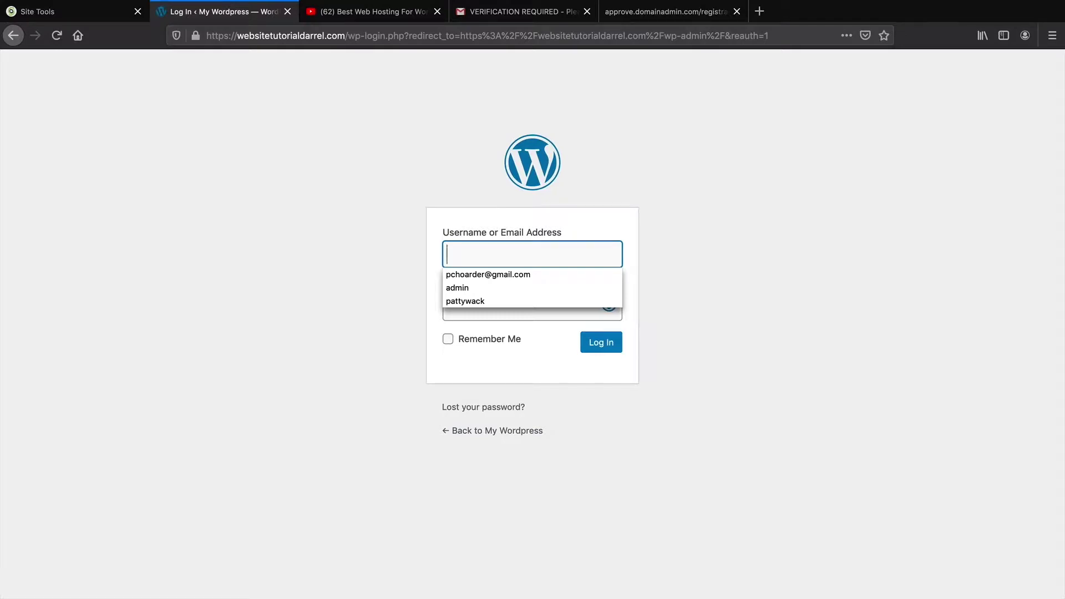
key("super+backslash")
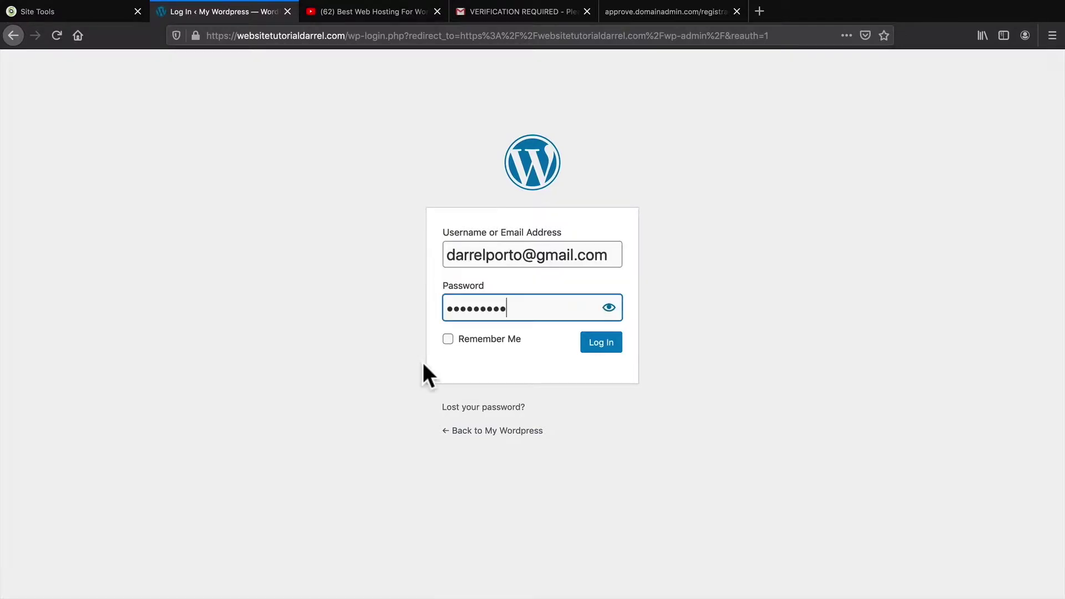
left_click(450, 345)
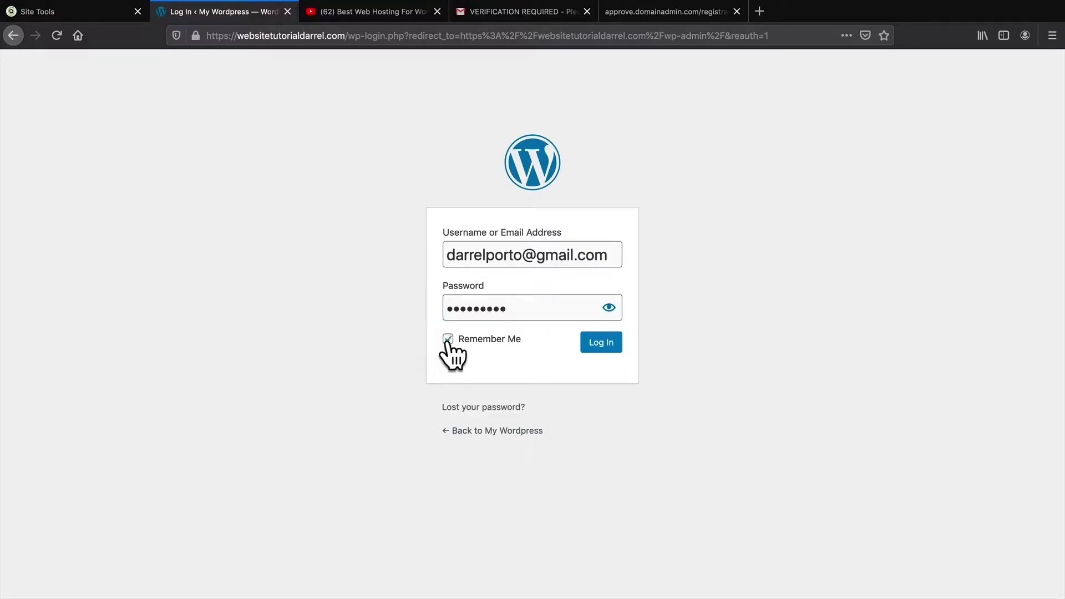
left_click(598, 345)
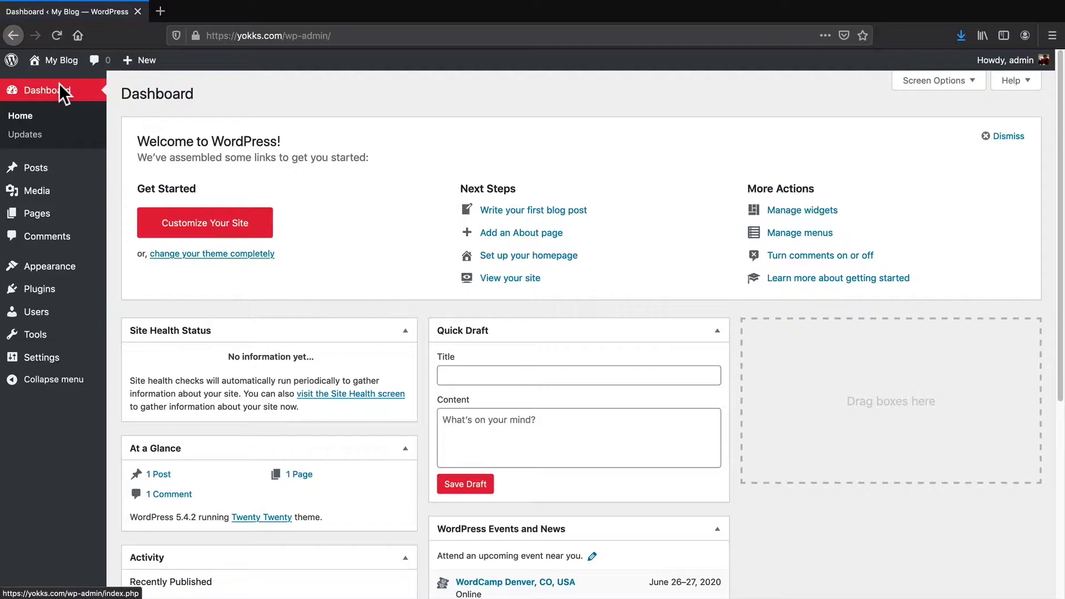
Browse the popular themes under Add New and preview the Astra theme
mouse_move(60, 271)
left_click(125, 270)
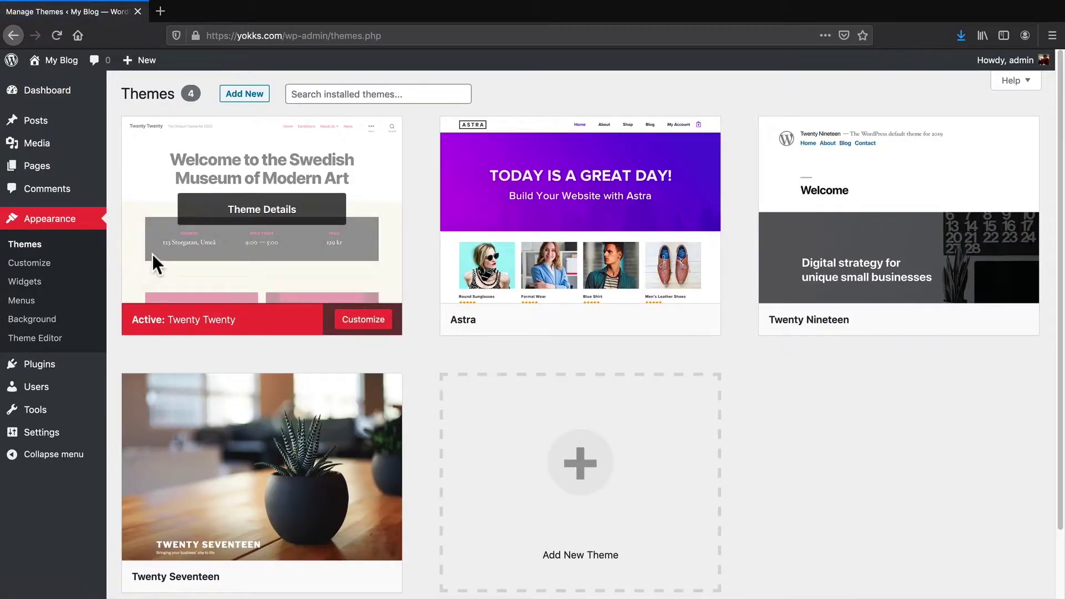
left_click(240, 94)
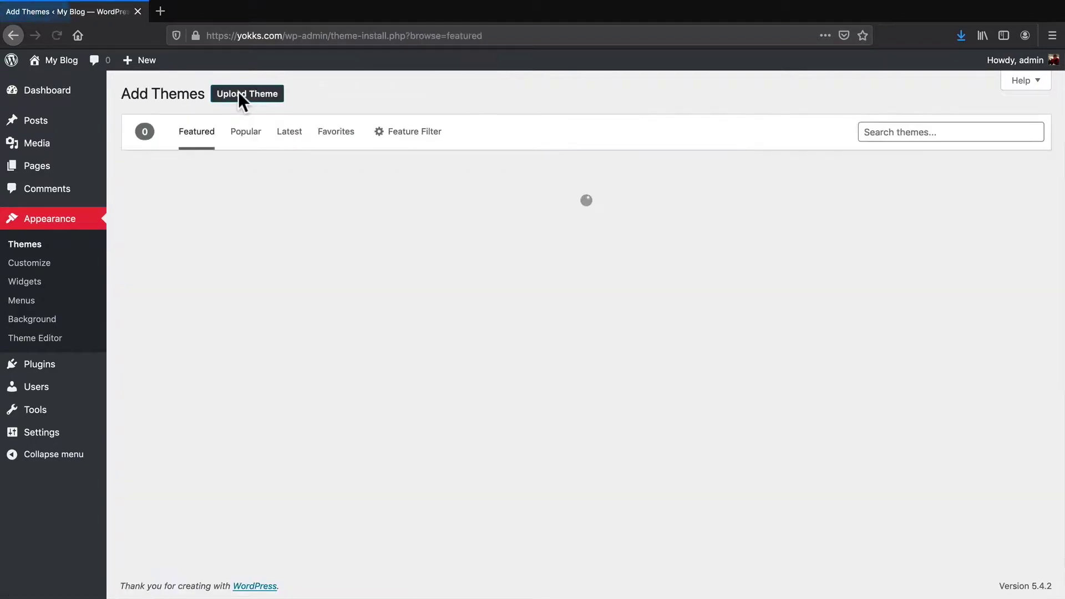
left_click(251, 135)
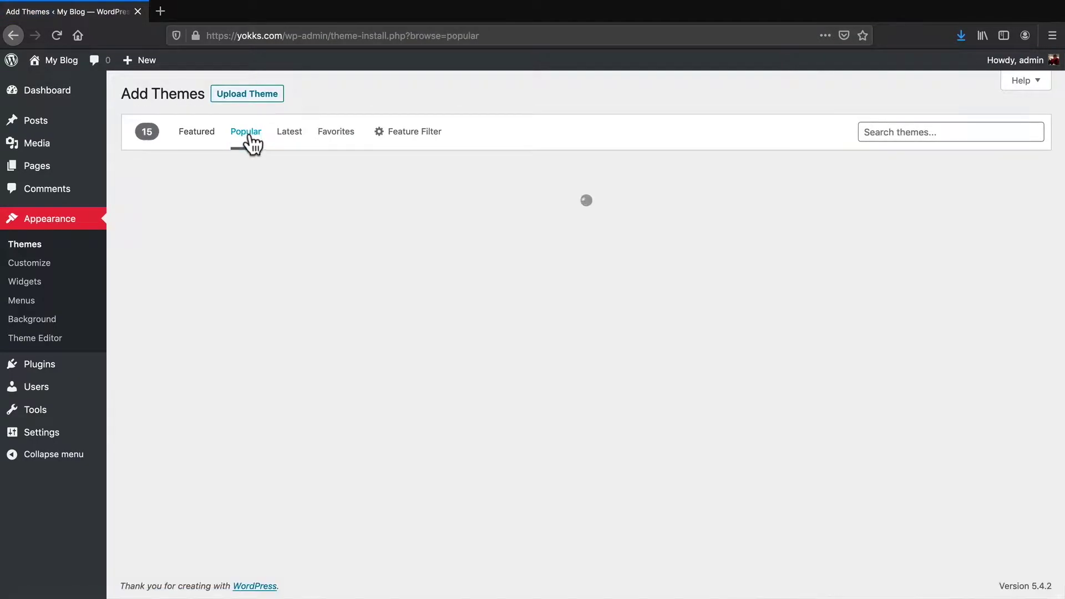
middle_click(399, 241)
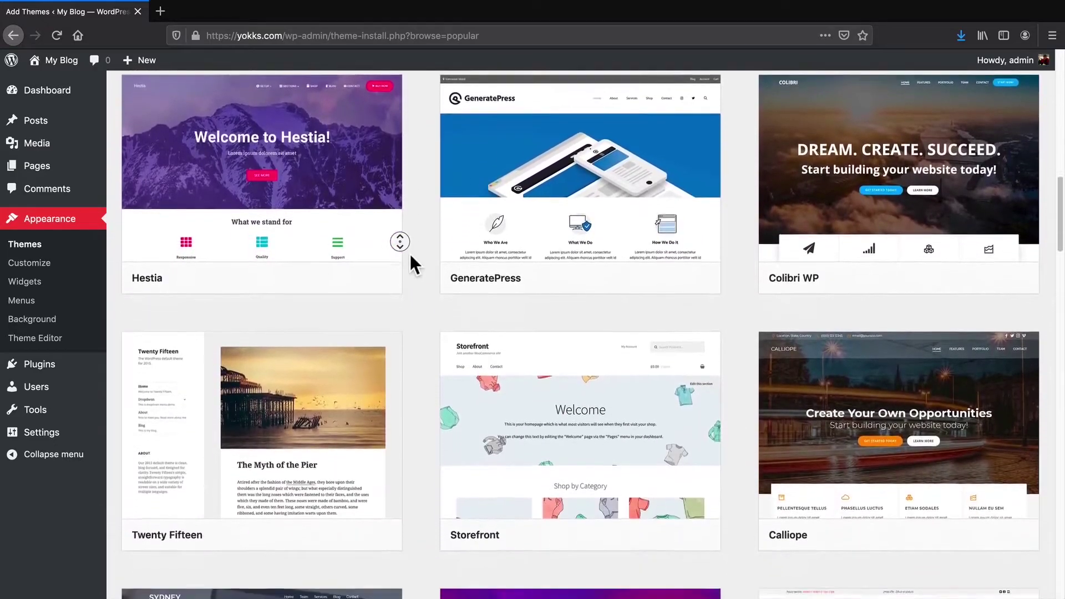
middle_click(410, 254)
scroll(411, 255, "up", 20)
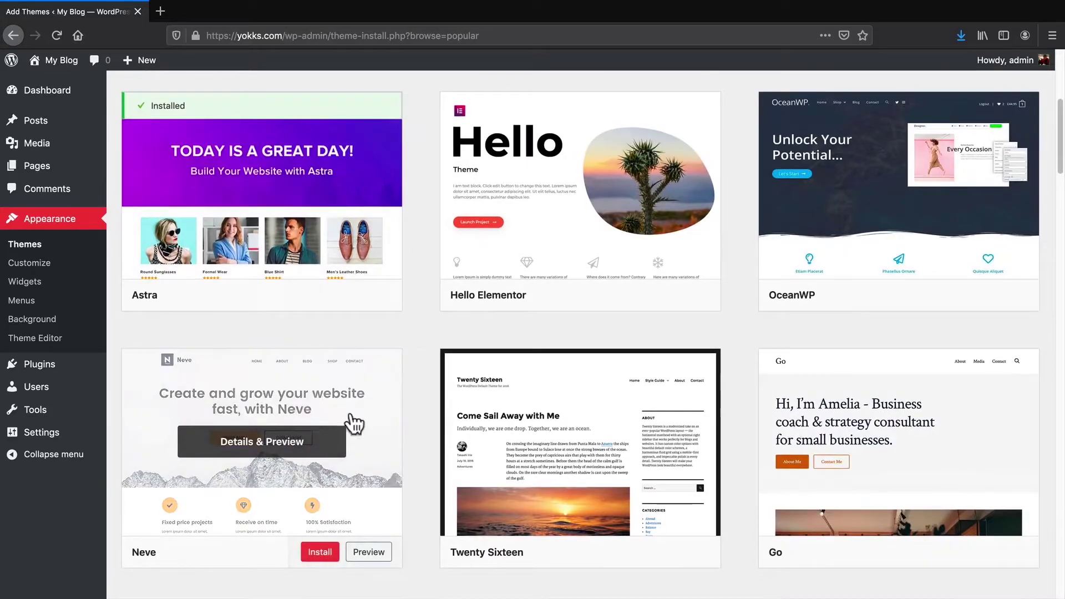
scroll(398, 423, "up", 2)
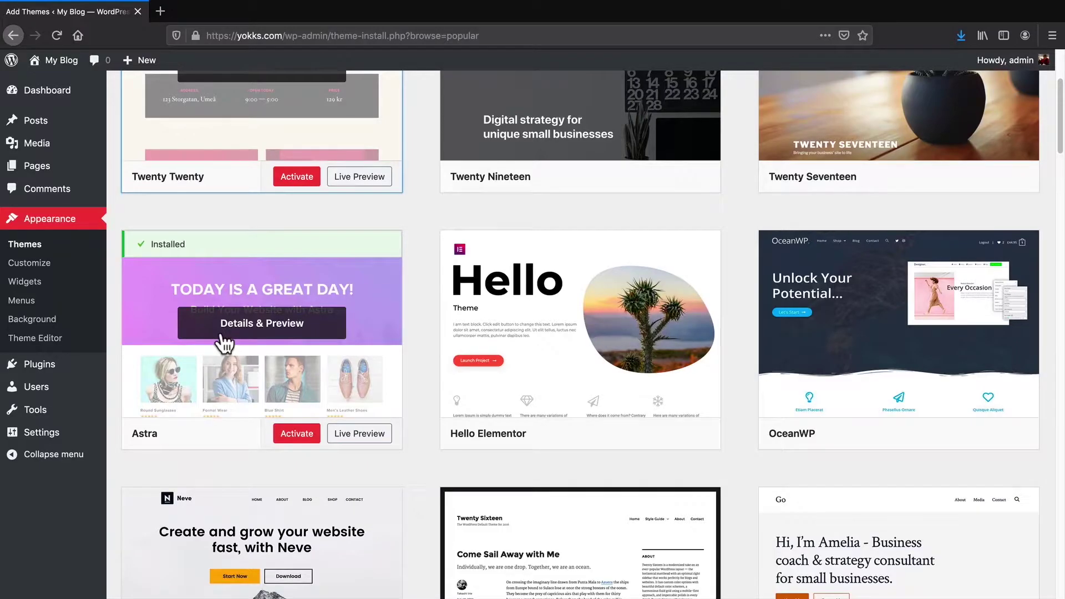
left_click(228, 329)
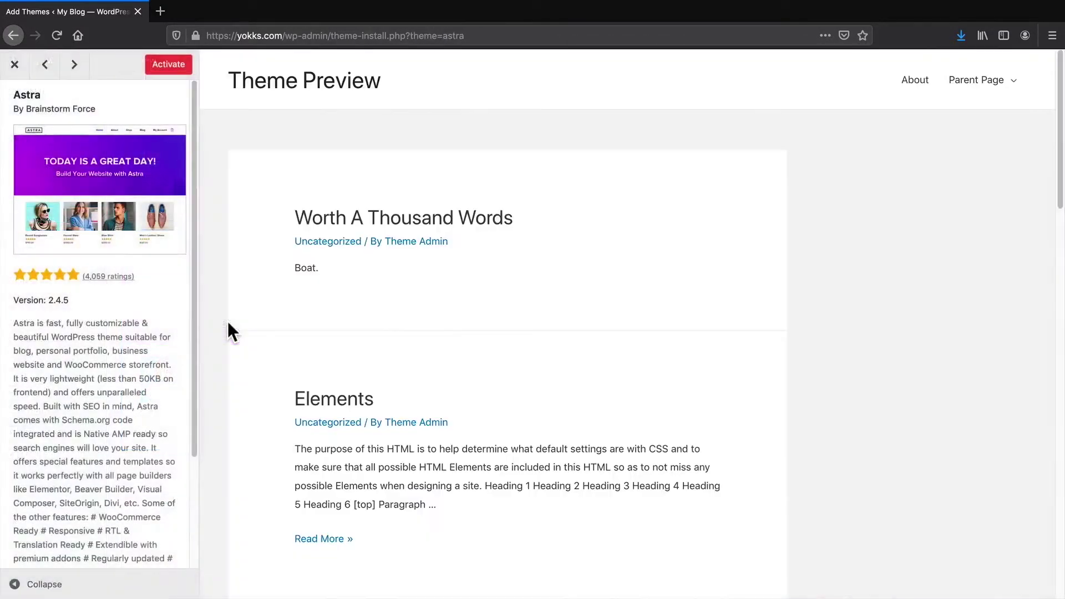
left_click(15, 64)
Search for 'astra' and reopen the Astra theme preview
scroll(554, 277, "up", 3)
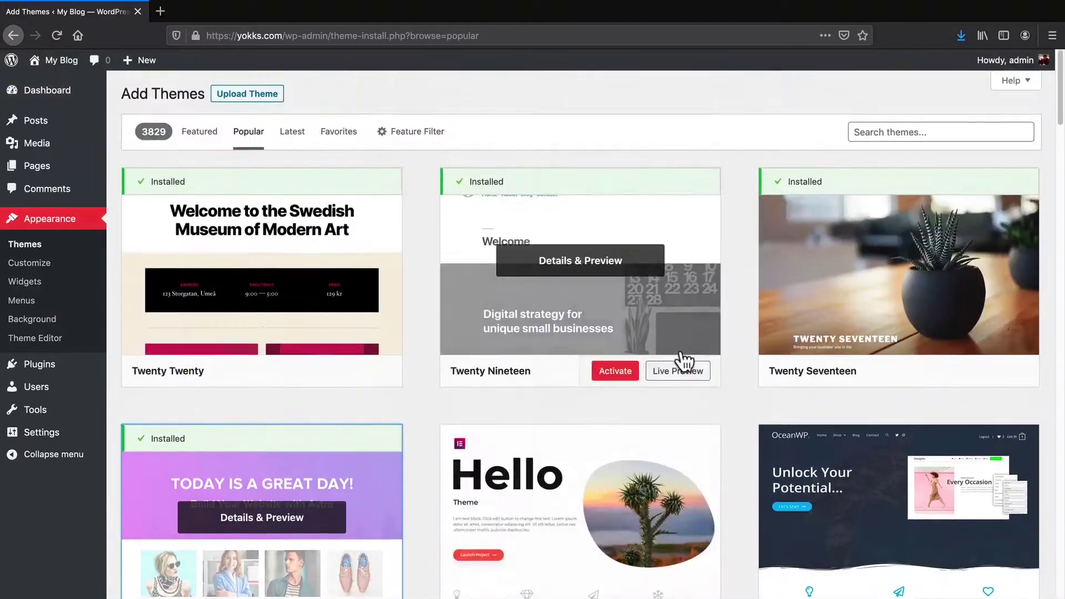
left_click(923, 131)
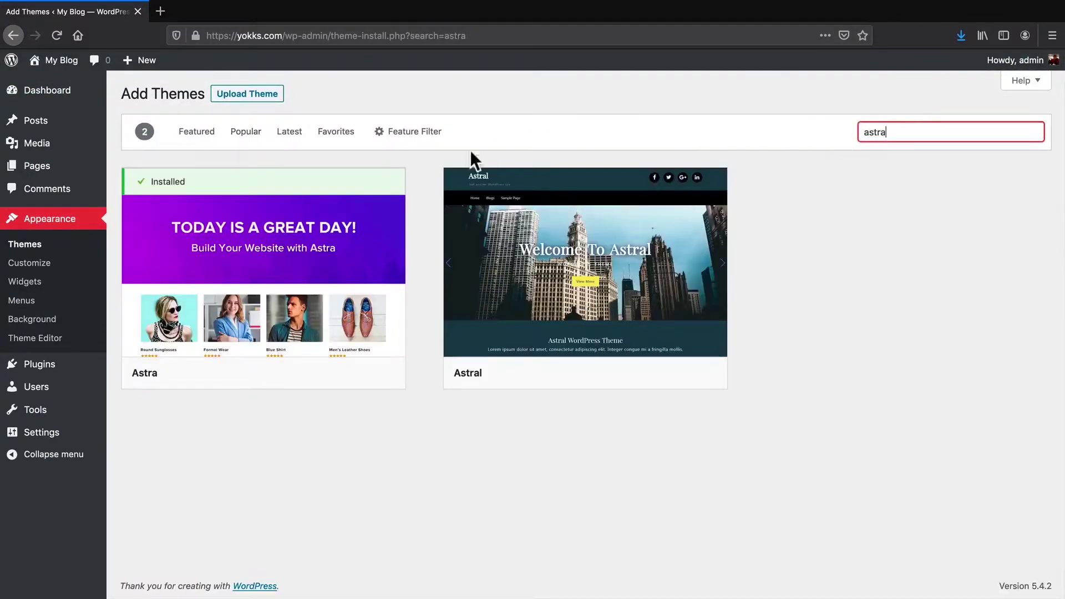
left_click(257, 266)
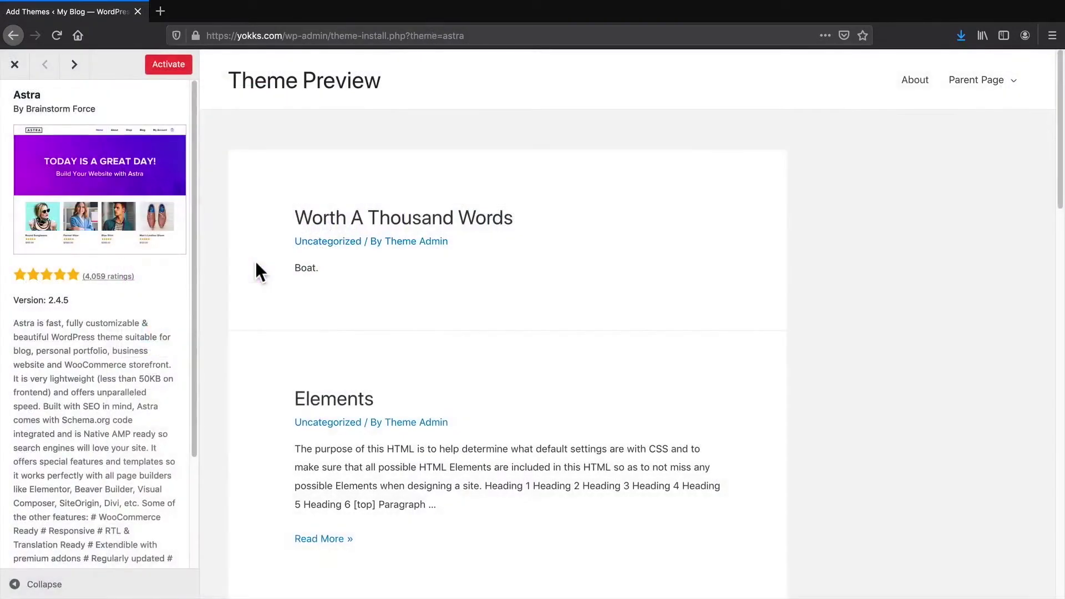
Activate Astra and launch its Starter Templates from the Get Started notice
left_click(164, 64)
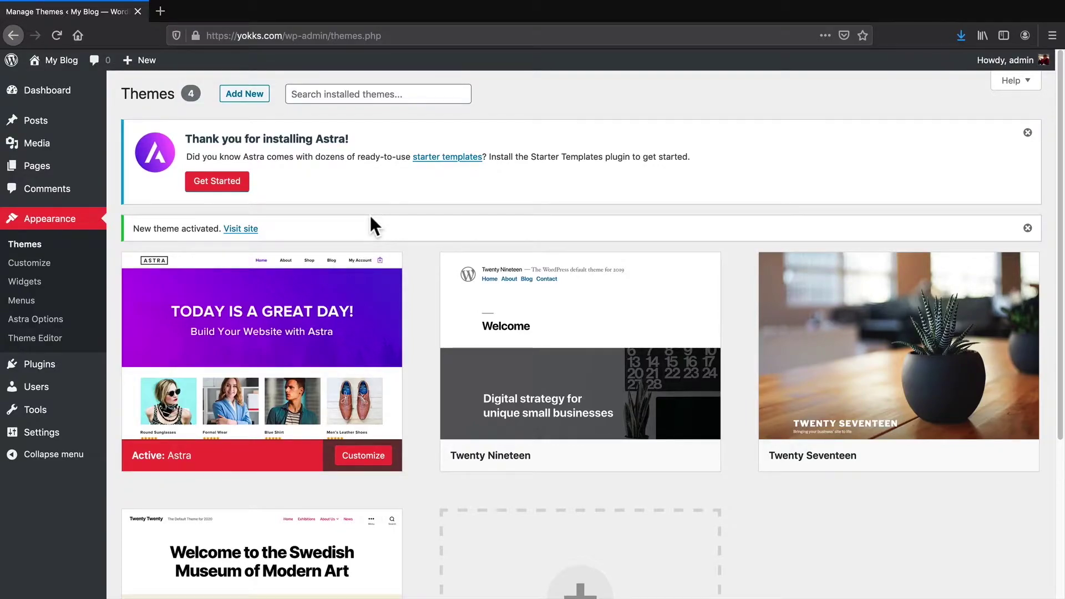
left_click(213, 183)
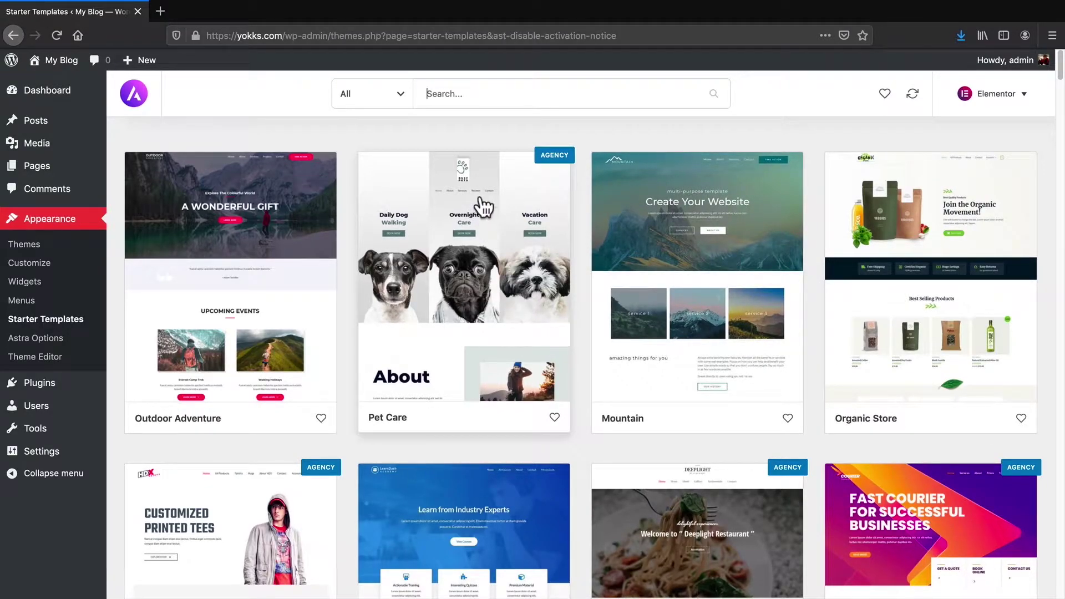
Filter the starter templates to Free and search for 'food'
left_click(402, 99)
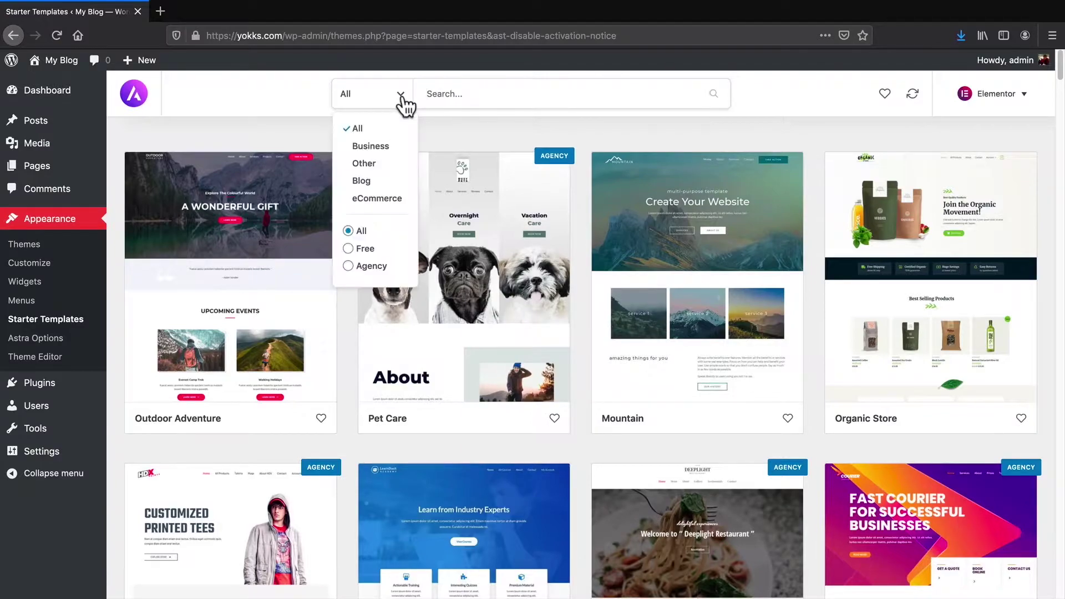
left_click(359, 248)
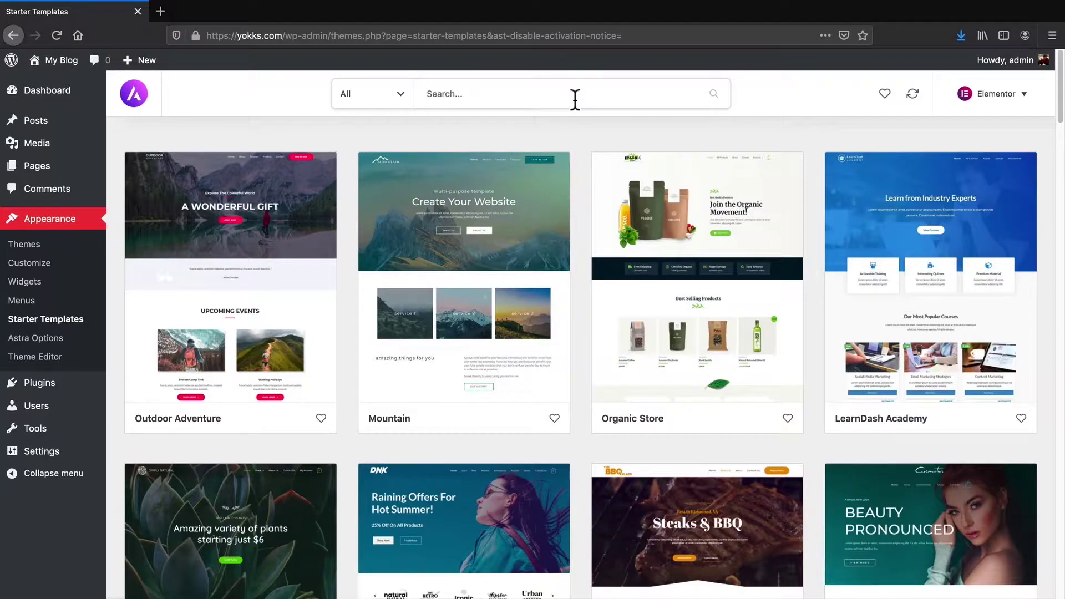
type("food")
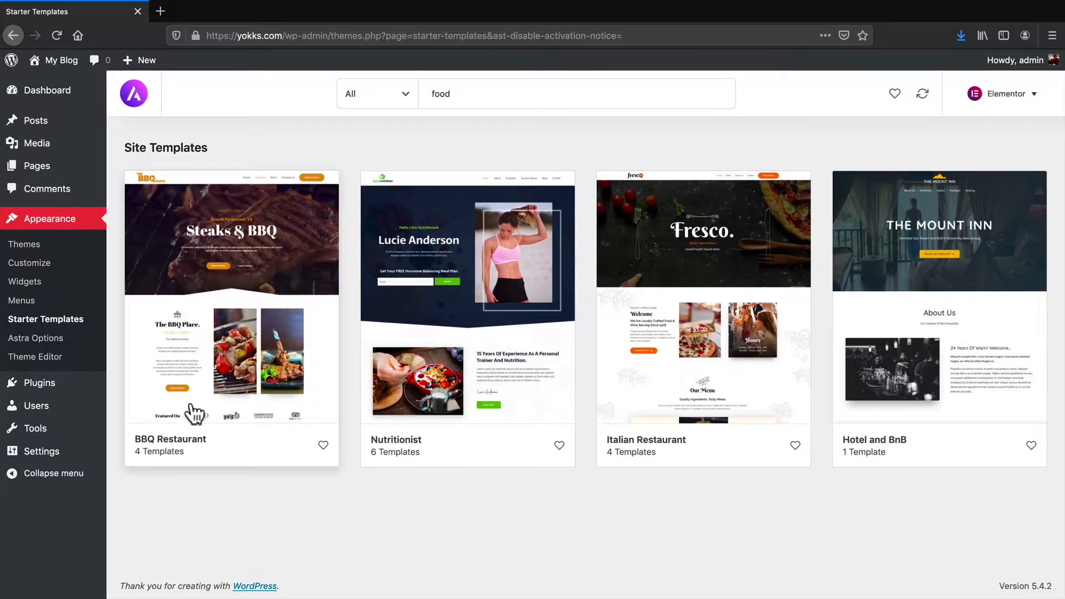
Open the BBQ Restaurant template and view its About Us, Menu and Contact Us pages
left_click(205, 379)
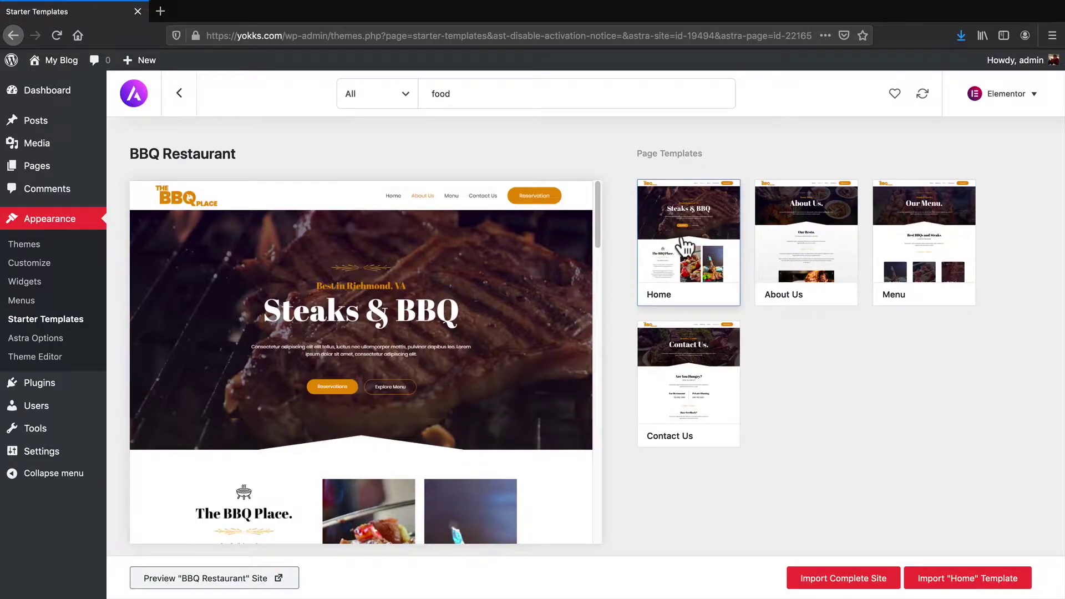
left_click(818, 253)
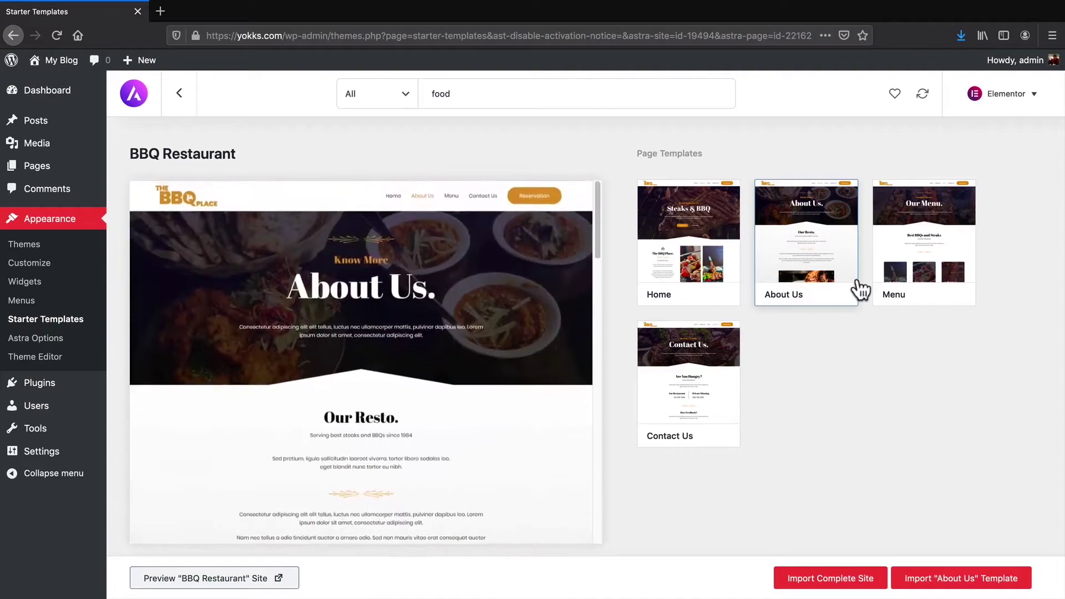
left_click(928, 263)
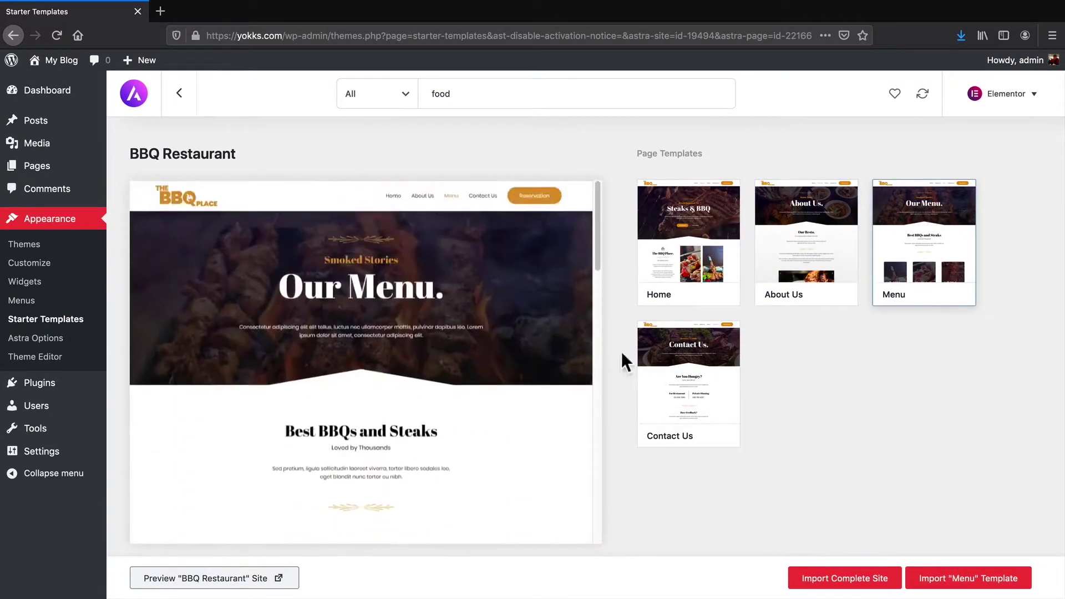
left_click(690, 384)
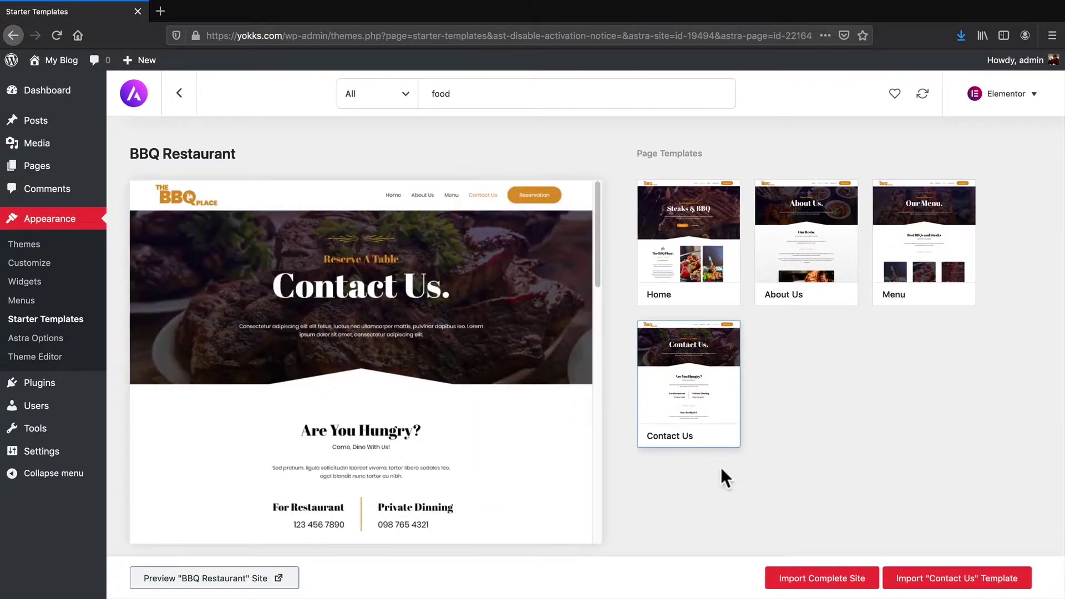
Import the complete BBQ Restaurant site while keeping the previously imported site data
left_click(803, 583)
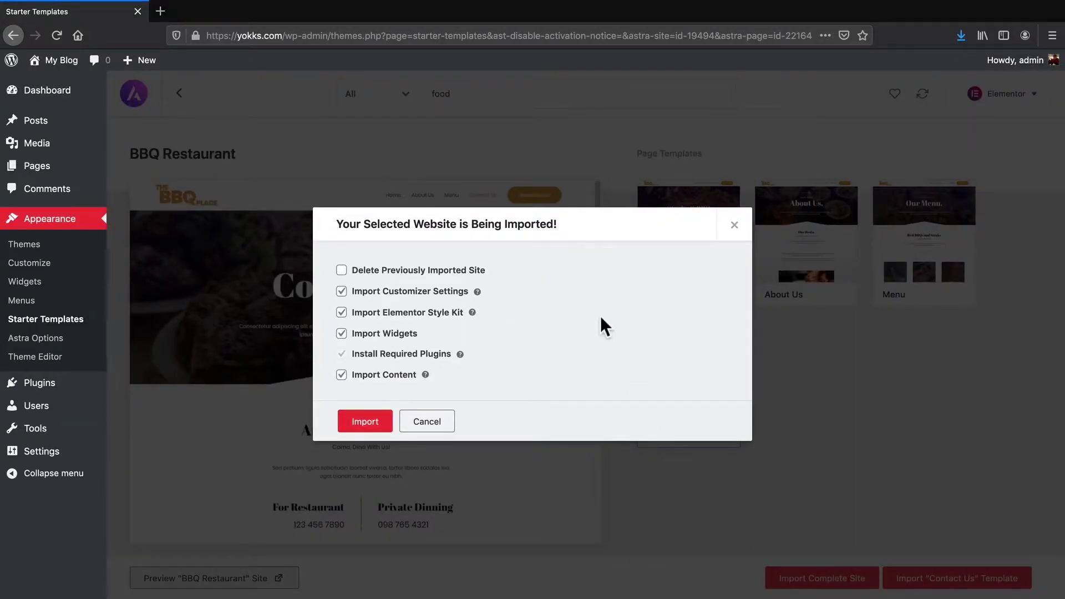
left_click(342, 271)
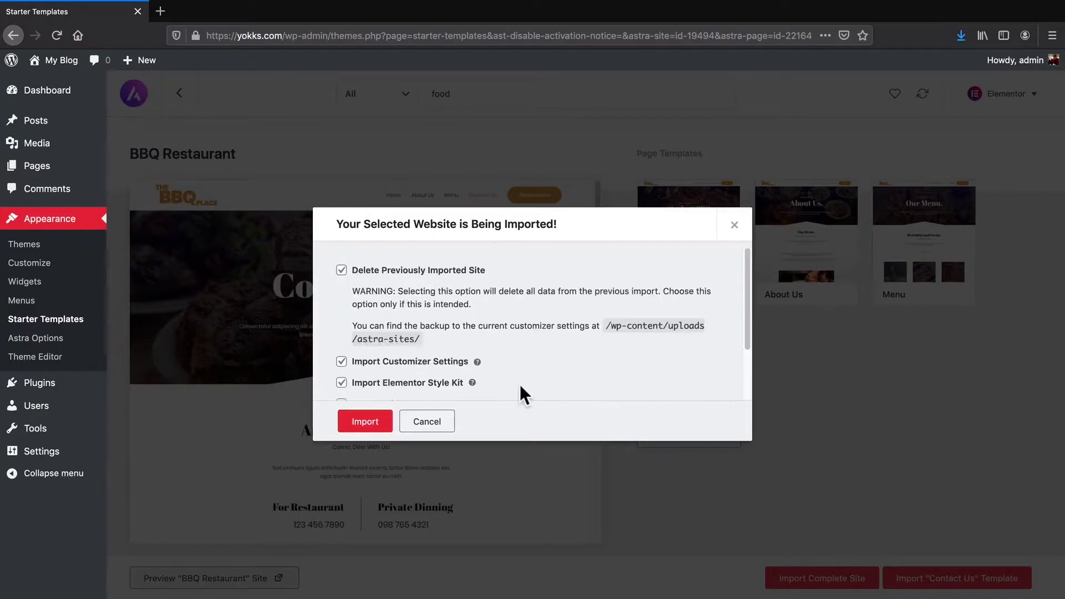
left_click(416, 272)
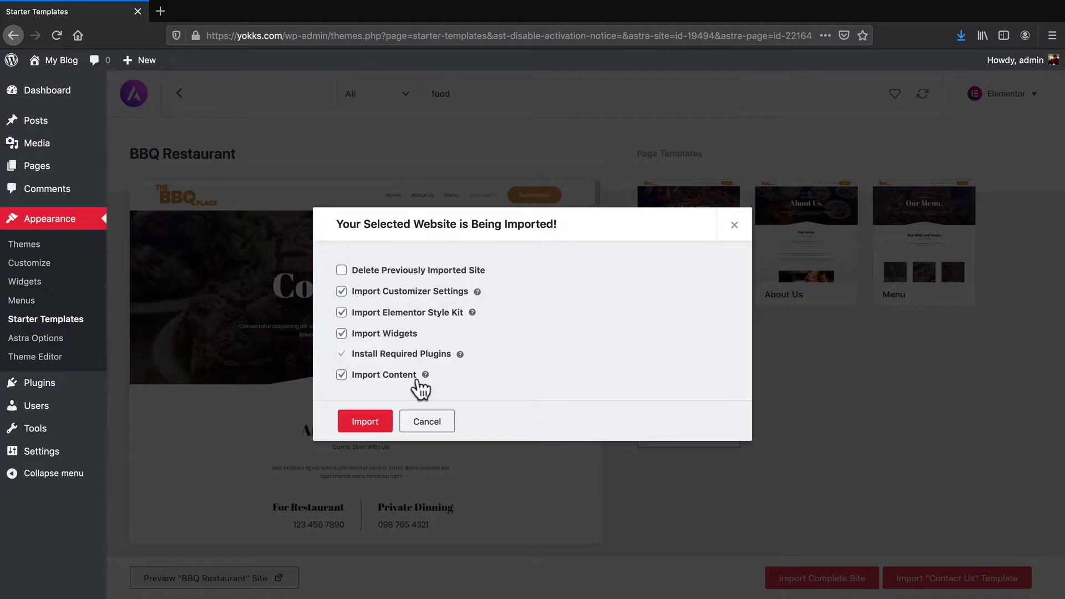
left_click(366, 426)
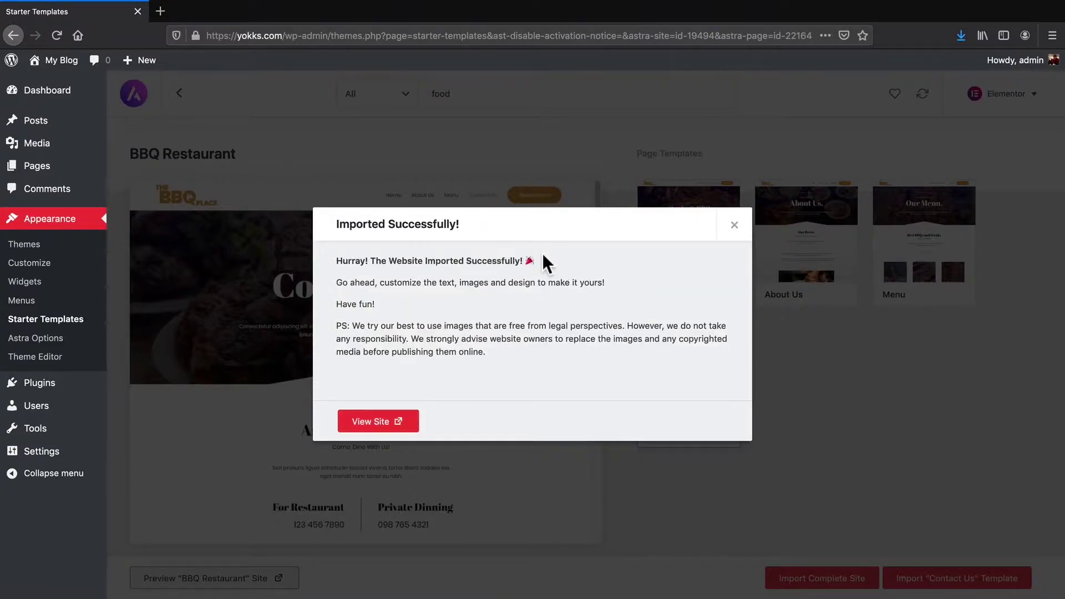
Open the imported BBQ Place site in a new tab and scroll through its homepage
left_click(366, 430)
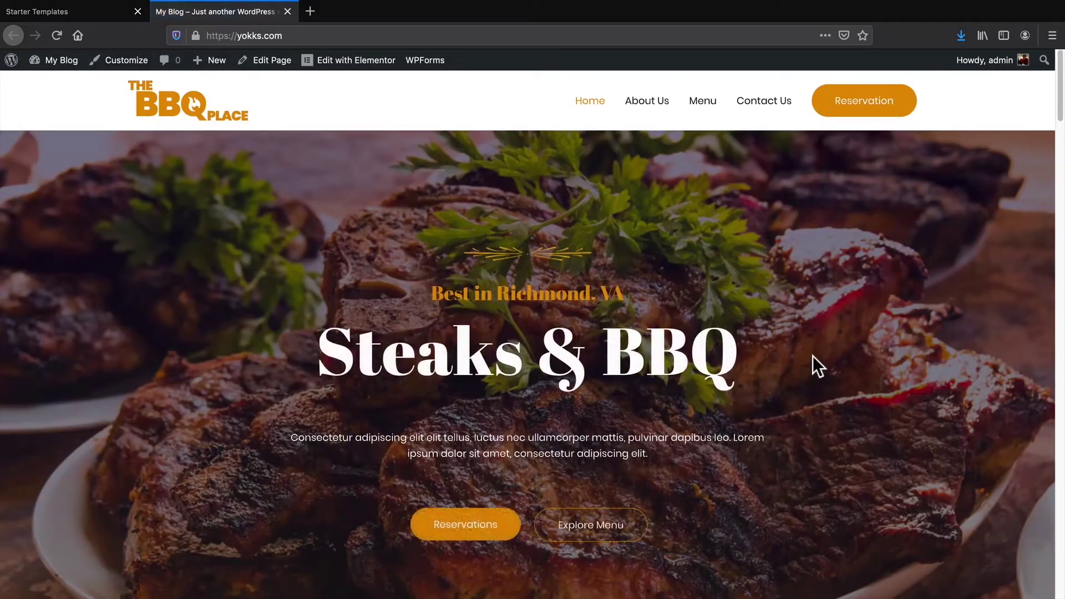
middle_click(814, 358)
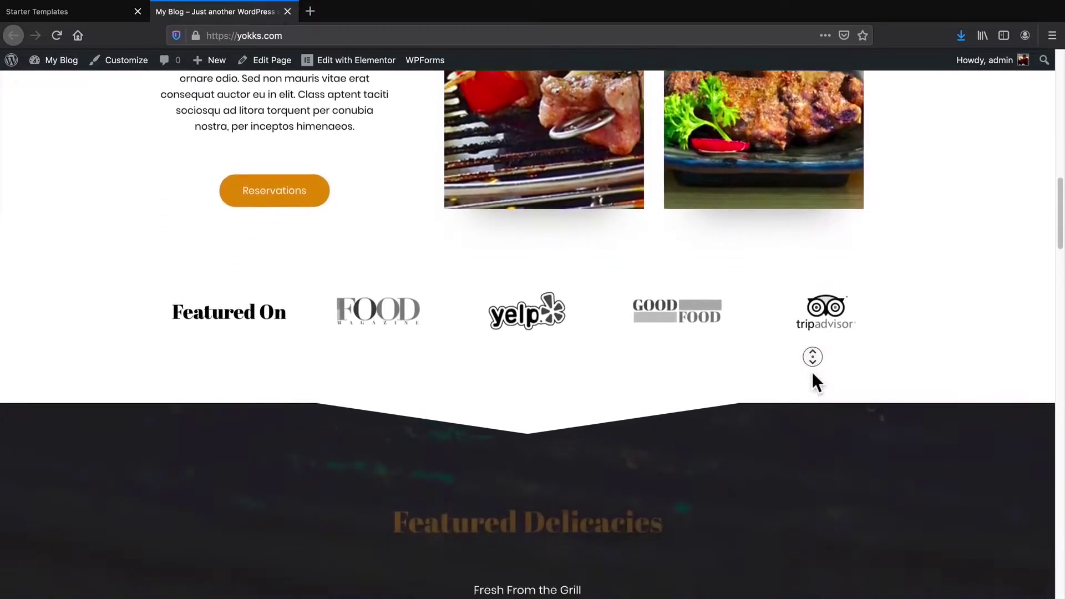
scroll(812, 373, "down", 7)
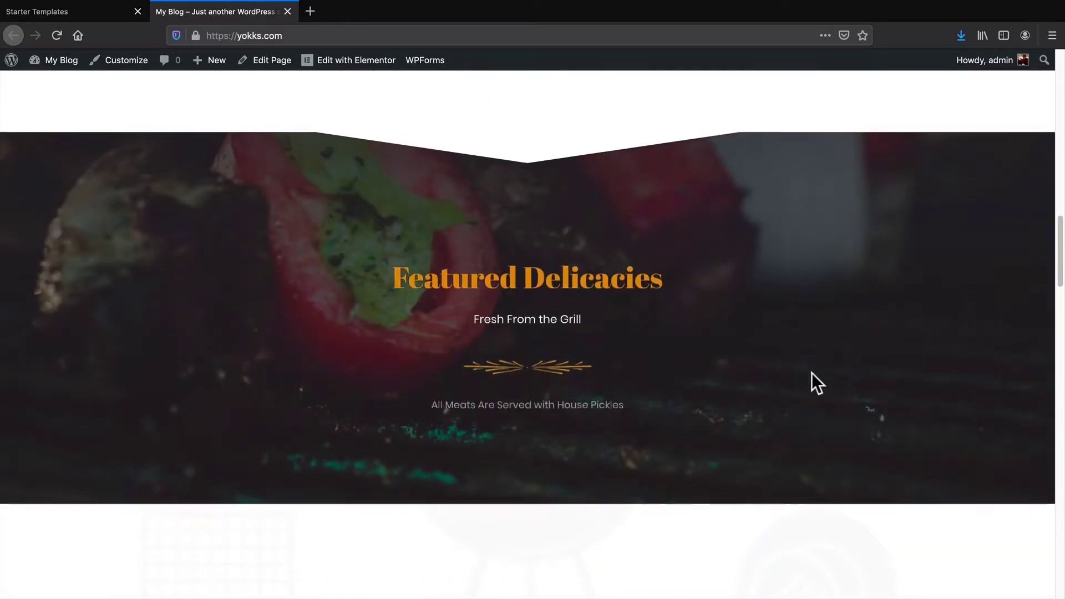
left_click_drag(1060, 250, 1056, 83)
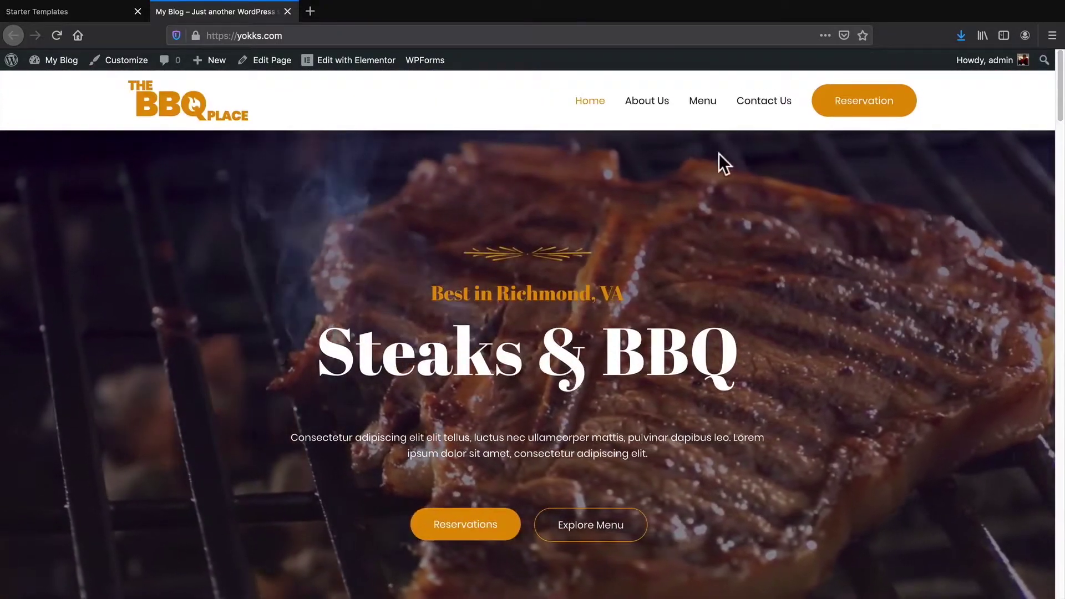
Visit the About Us and Contact Us pages, then return to the Home page
left_click(655, 108)
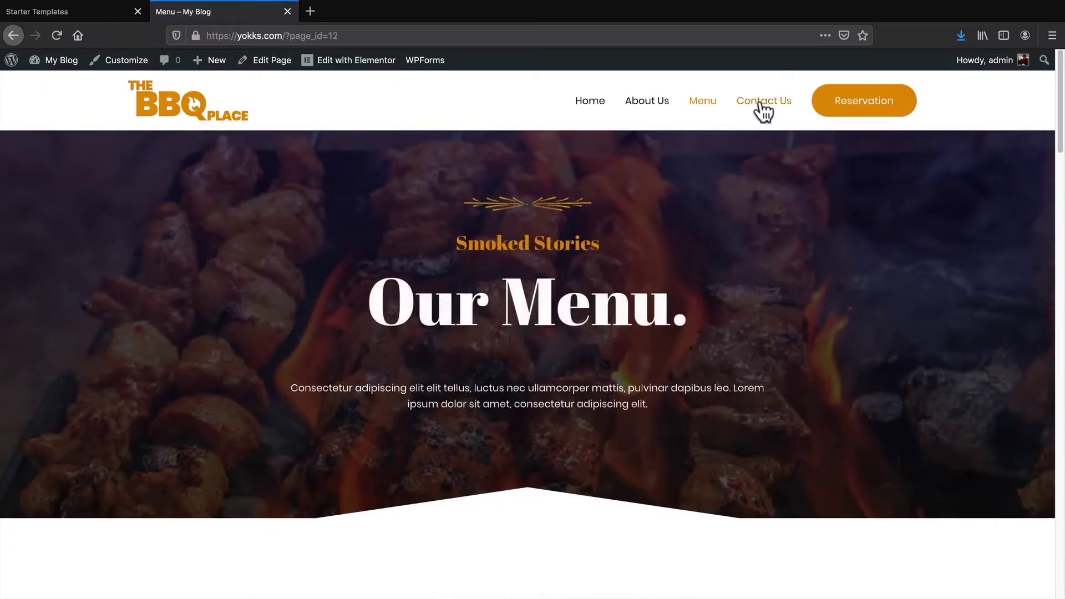
left_click(761, 103)
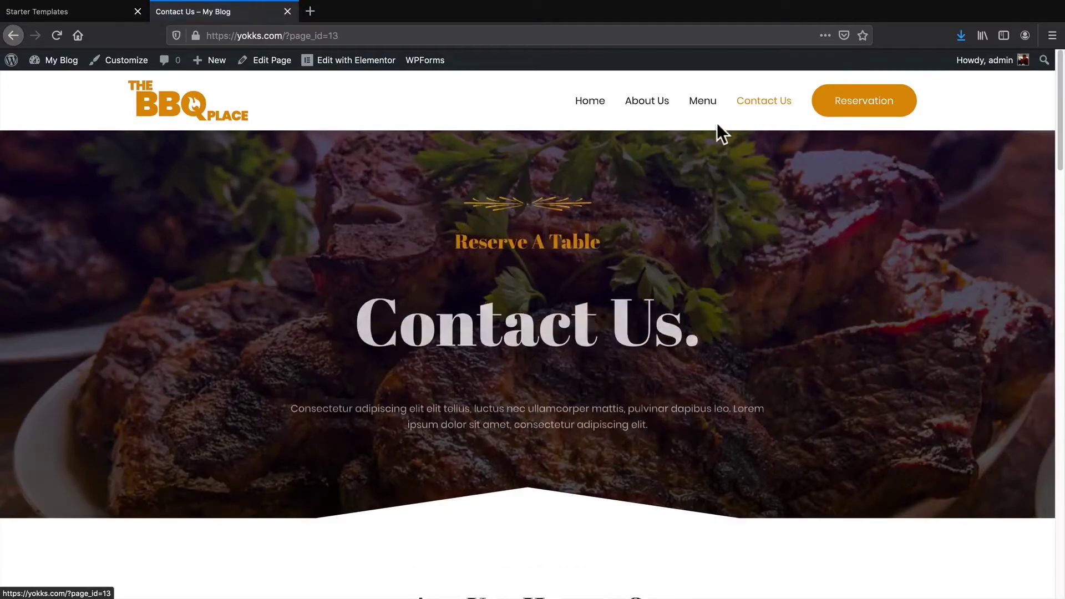
left_click(592, 101)
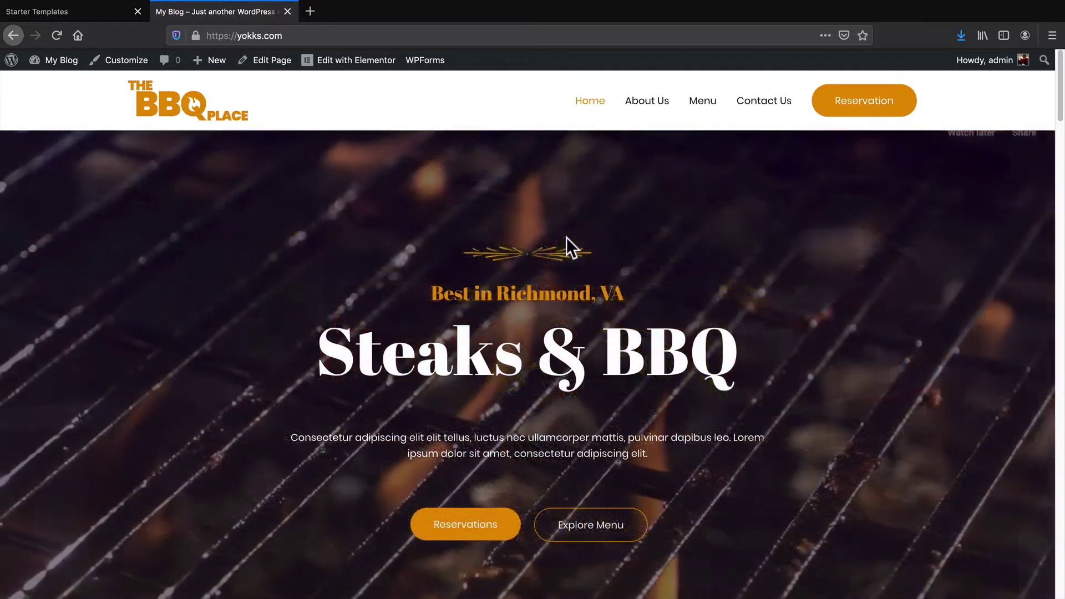
scroll(519, 292, "down", 1)
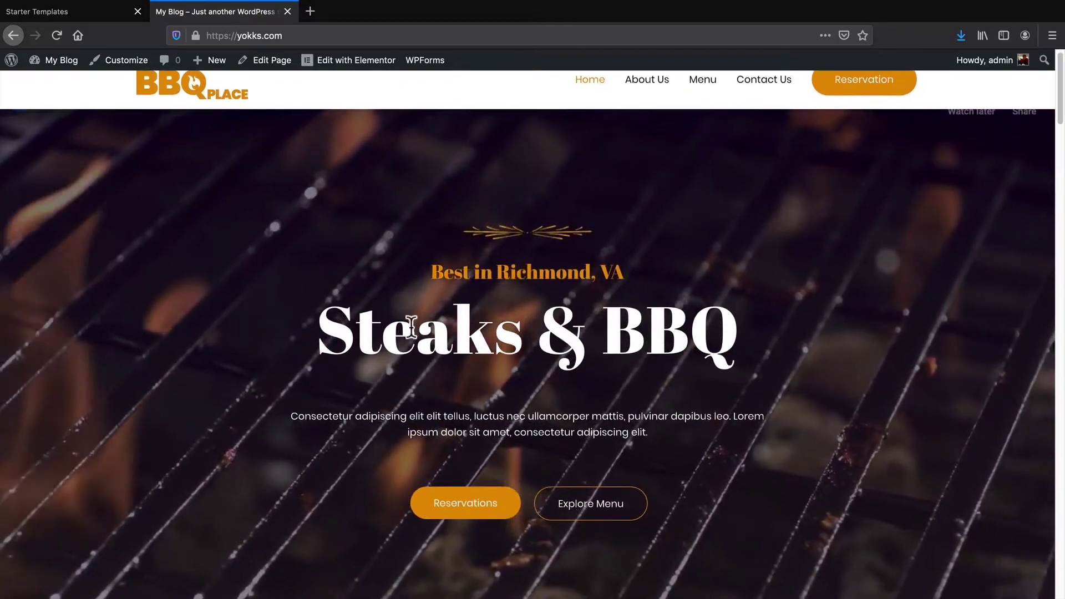
scroll(499, 278, "up", 1)
mouse_move(343, 70)
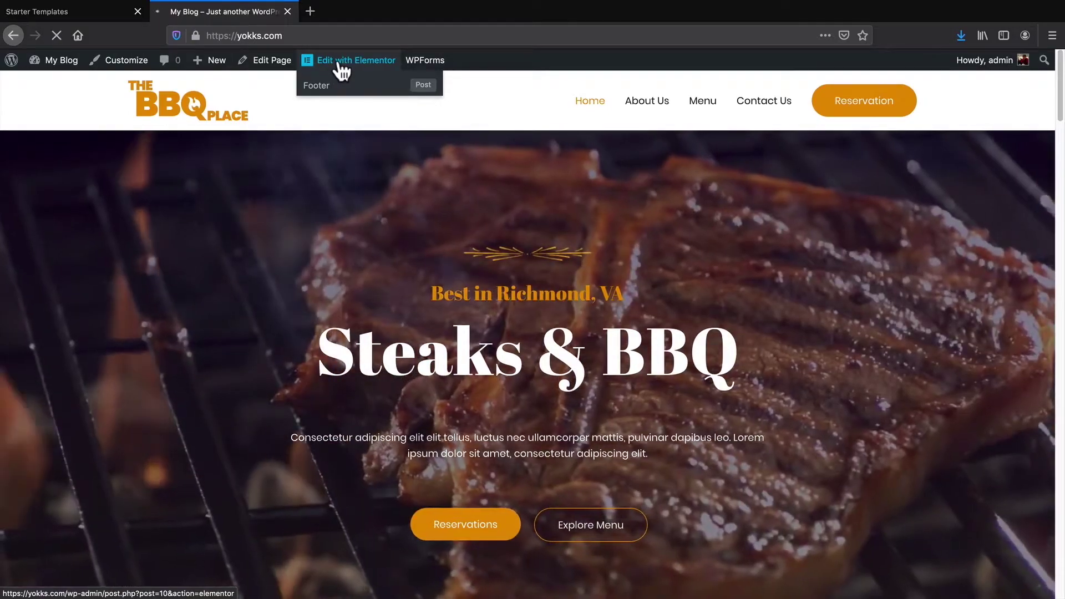
Open the homepage in Elementor and change the hero headline to 'Pork & Beans'
left_click(337, 62)
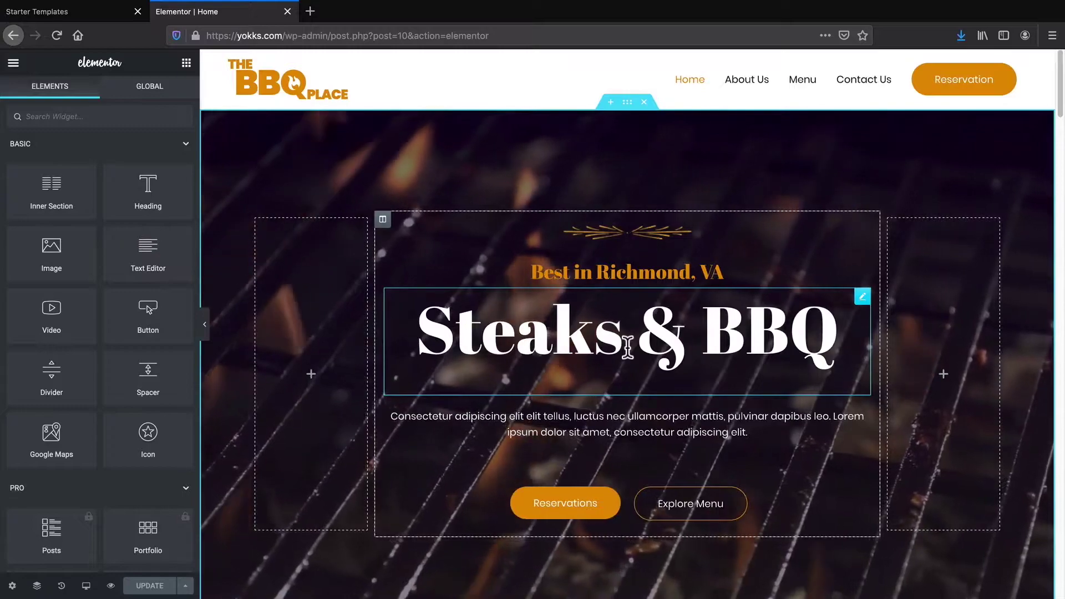
triple_click(627, 346)
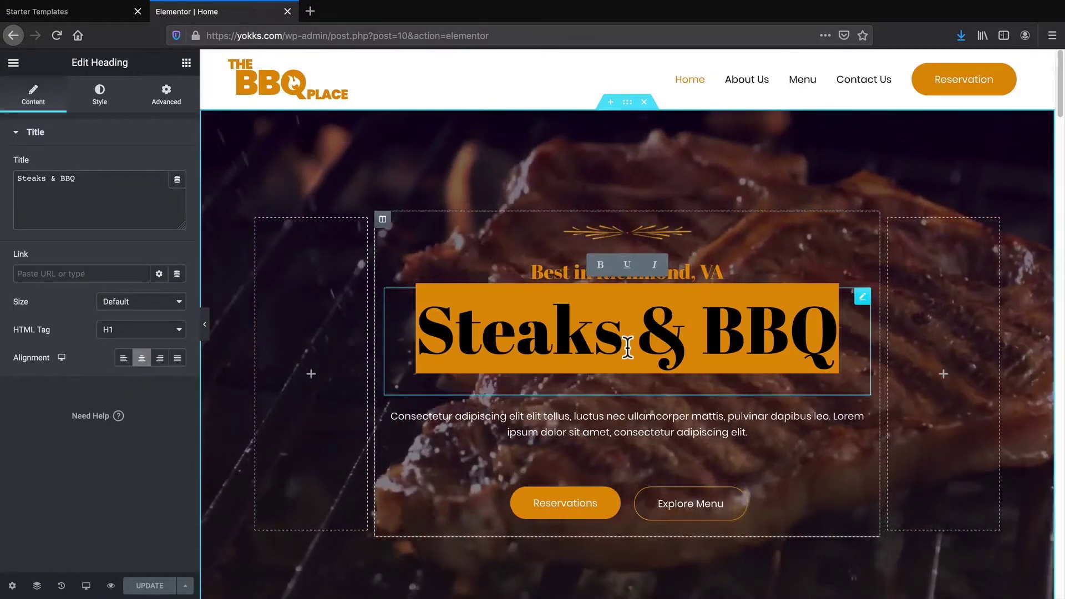
type("Pork")
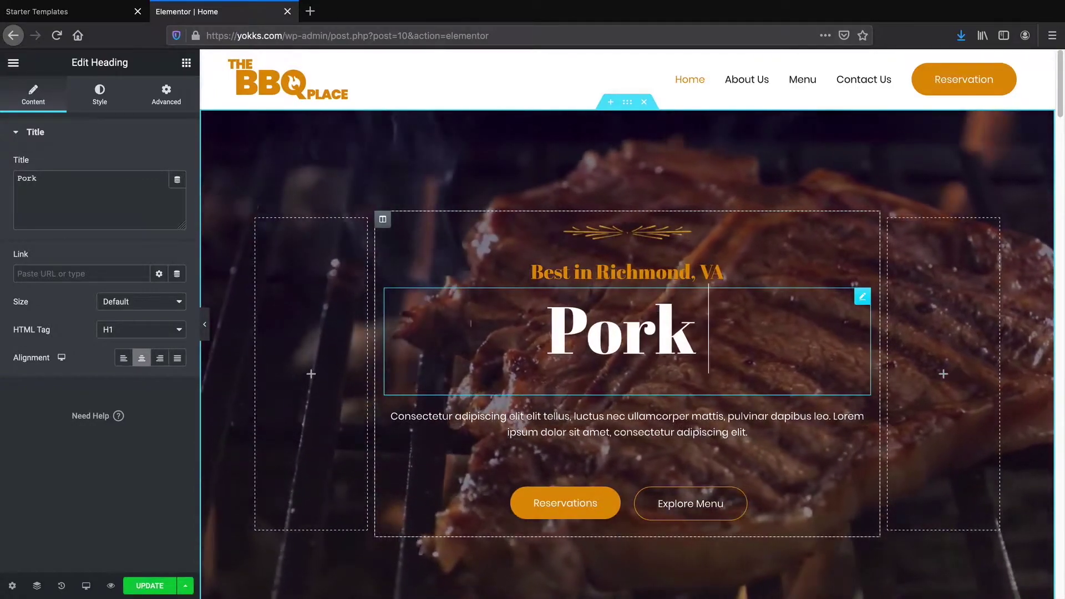
type(" & Beans")
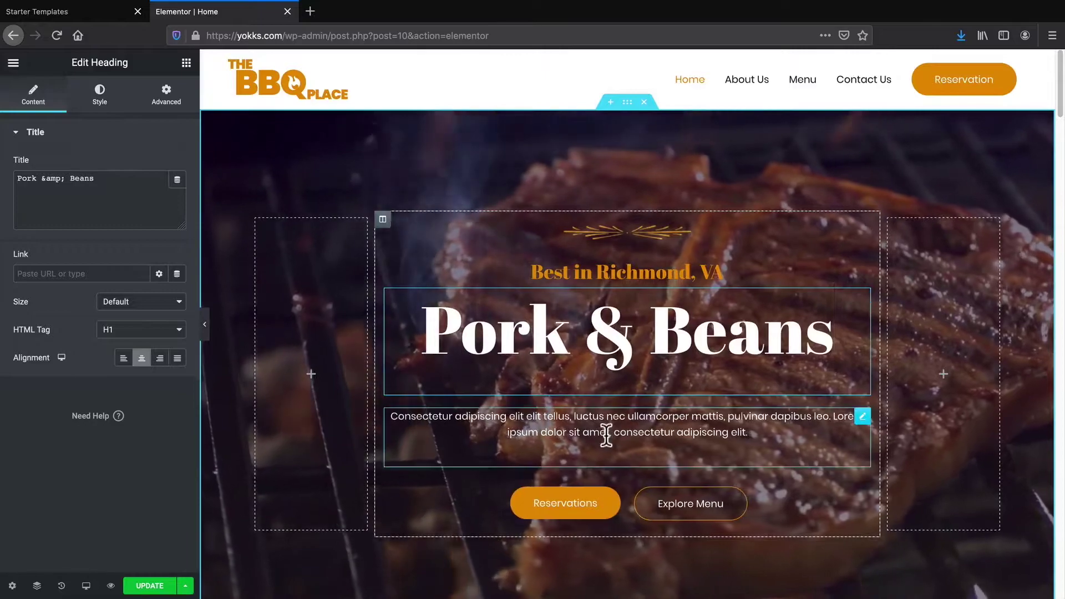
Append 'type in content you want!' to the end of the hero paragraph
triple_click(610, 424)
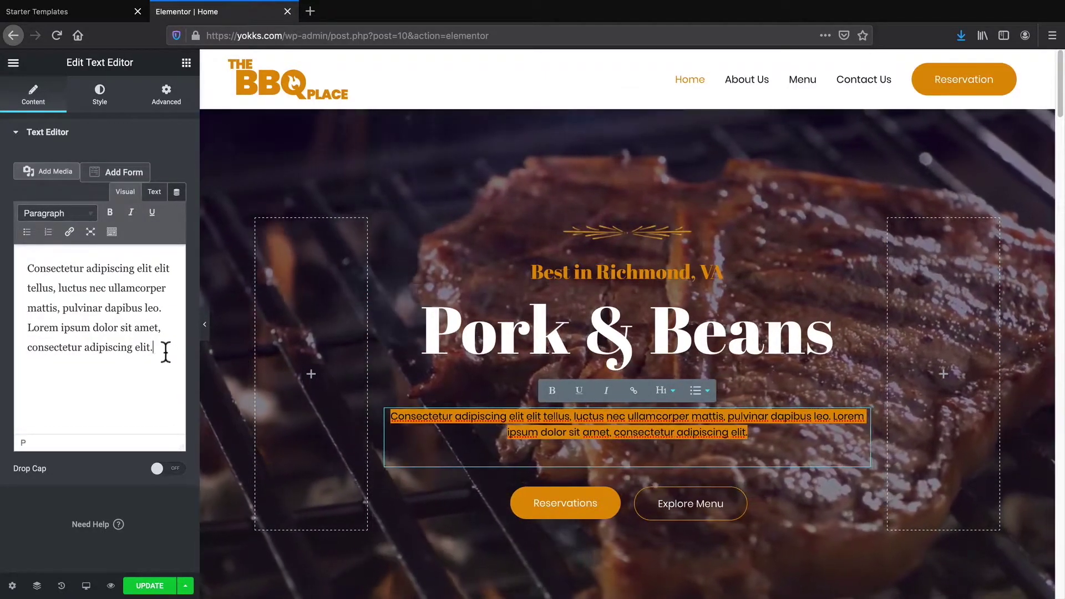
left_click(162, 349)
type("type in anyone")
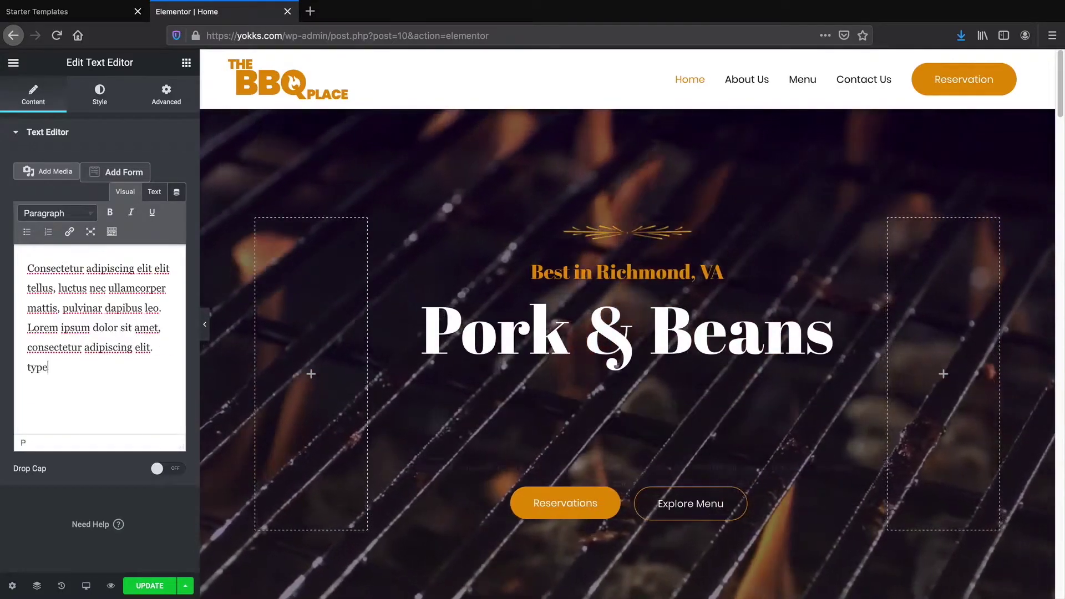
key("BackSpace")
key("BackSpace")
key("BackSpace")
key("BackSpace")
key("BackSpace")
key("BackSpace")
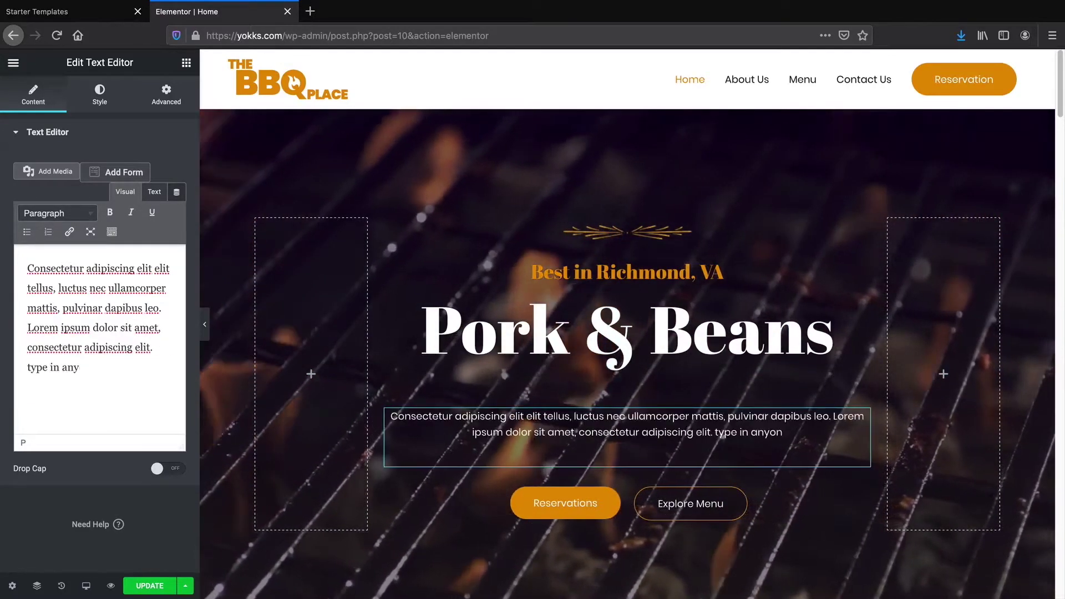
type("content you want!")
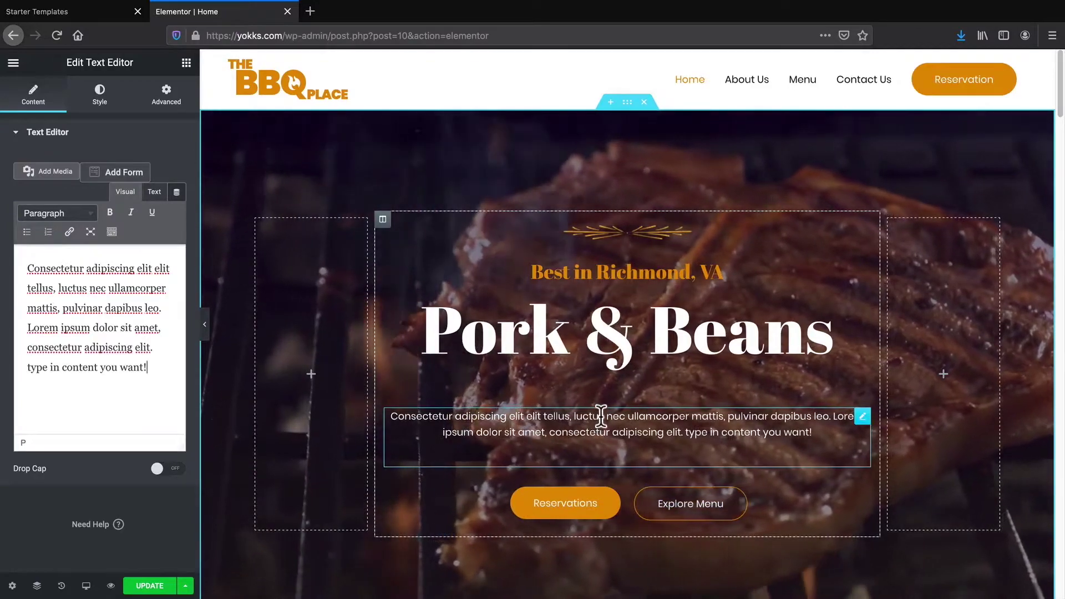
Retitle the story section heading to 'The Steak Place.' by replacing 'BB' with 'eak'
scroll(616, 372, "down", 1)
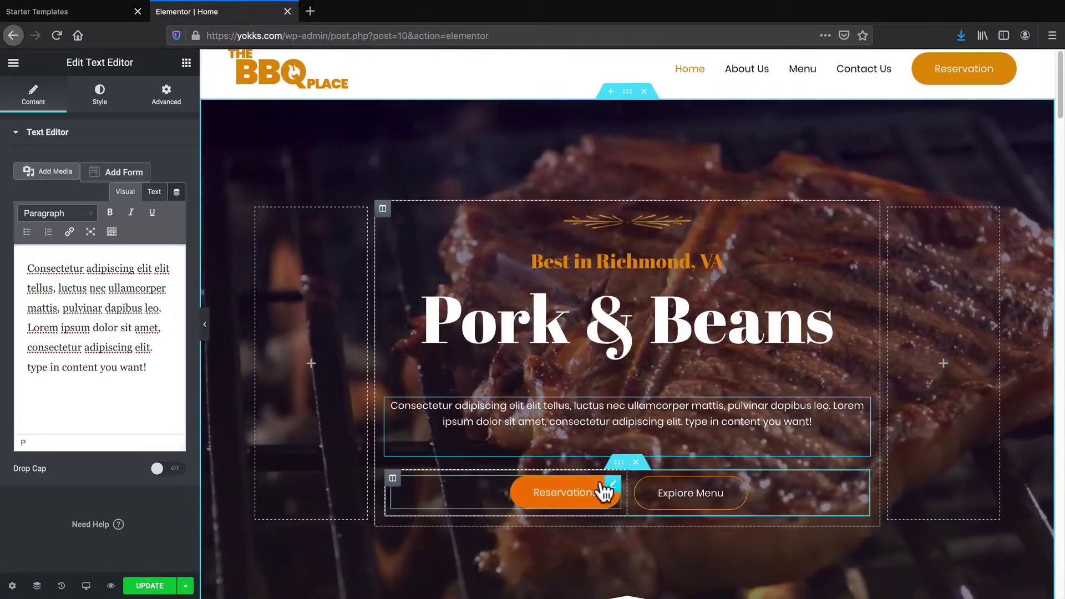
left_click(663, 492)
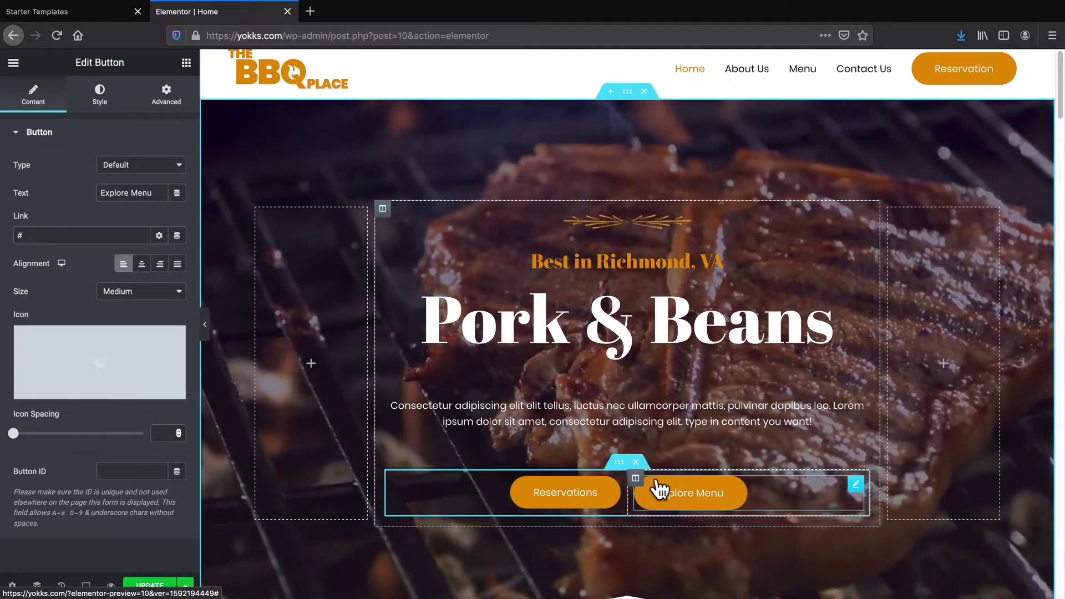
scroll(654, 488, "down", 2)
scroll(618, 448, "down", 6)
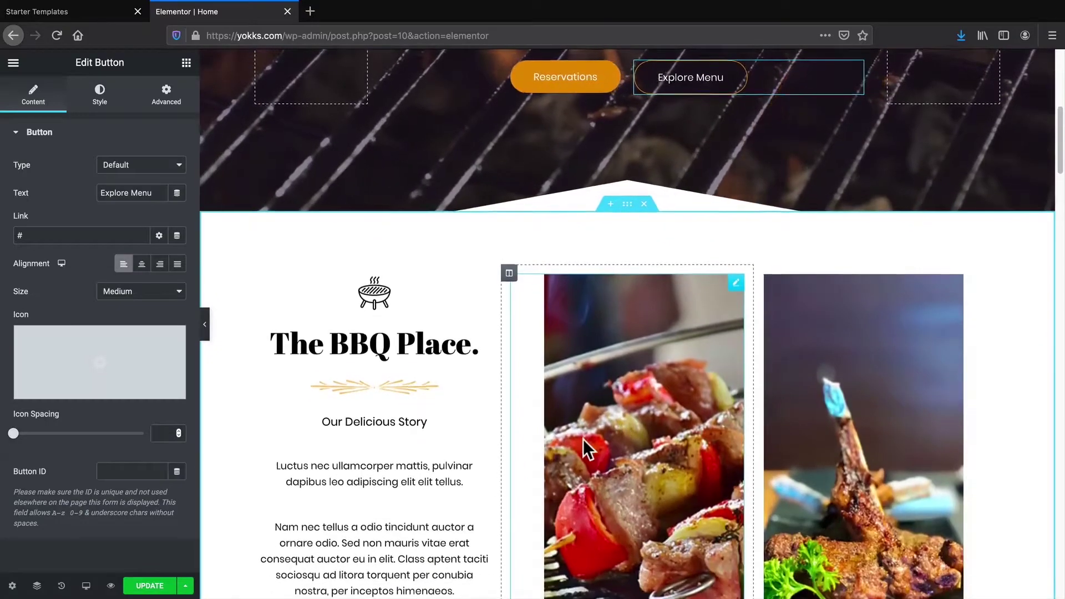
scroll(583, 438, "down", 2)
left_click_drag(479, 250, 284, 219)
left_click_drag(37, 178, 46, 177)
type("eak")
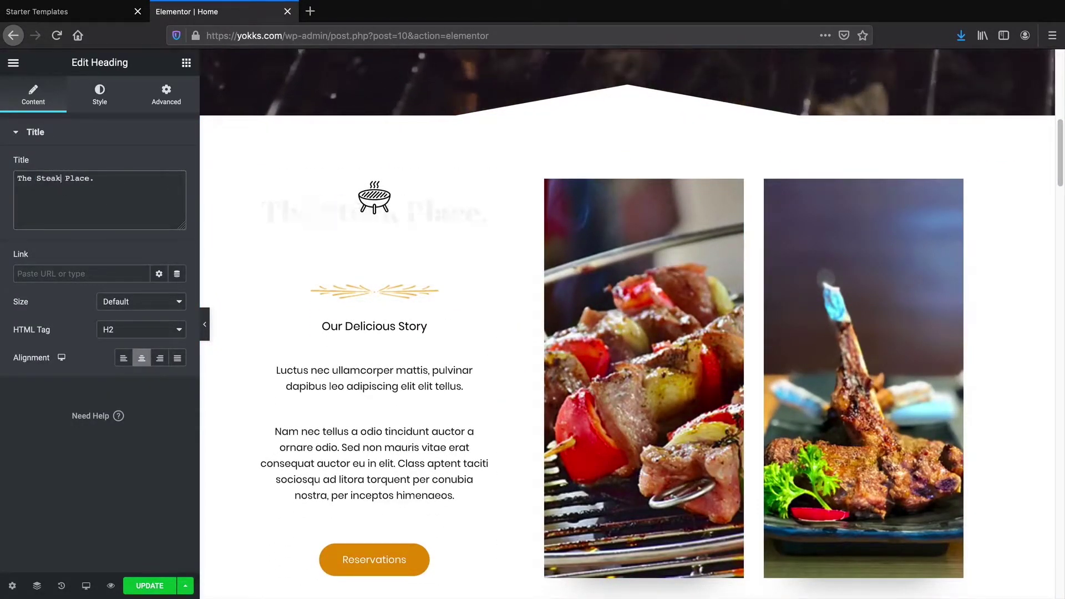
scroll(404, 496, "down", 1)
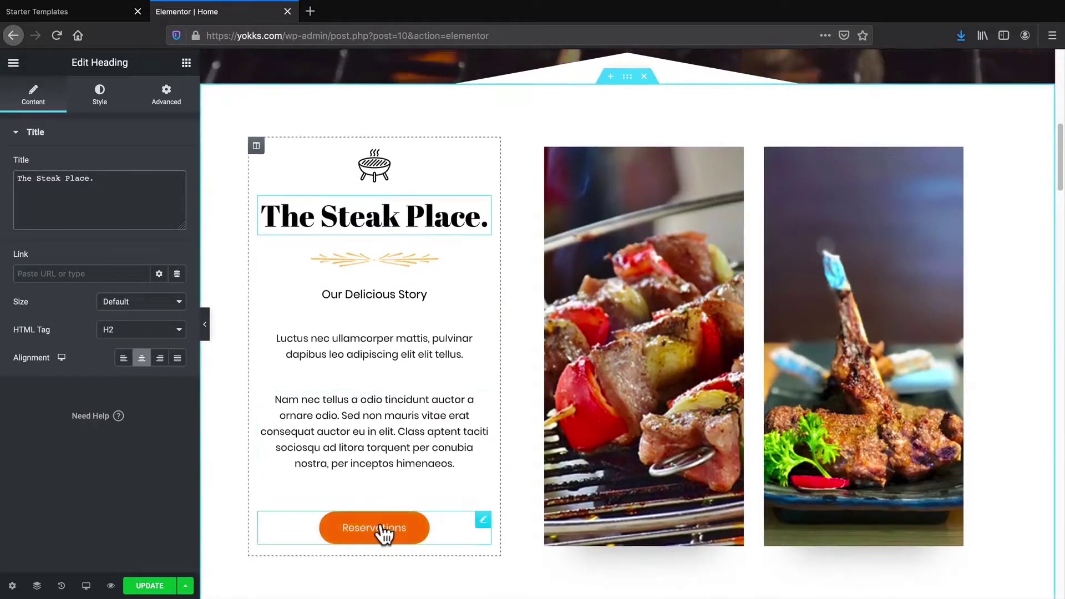
left_click(383, 530)
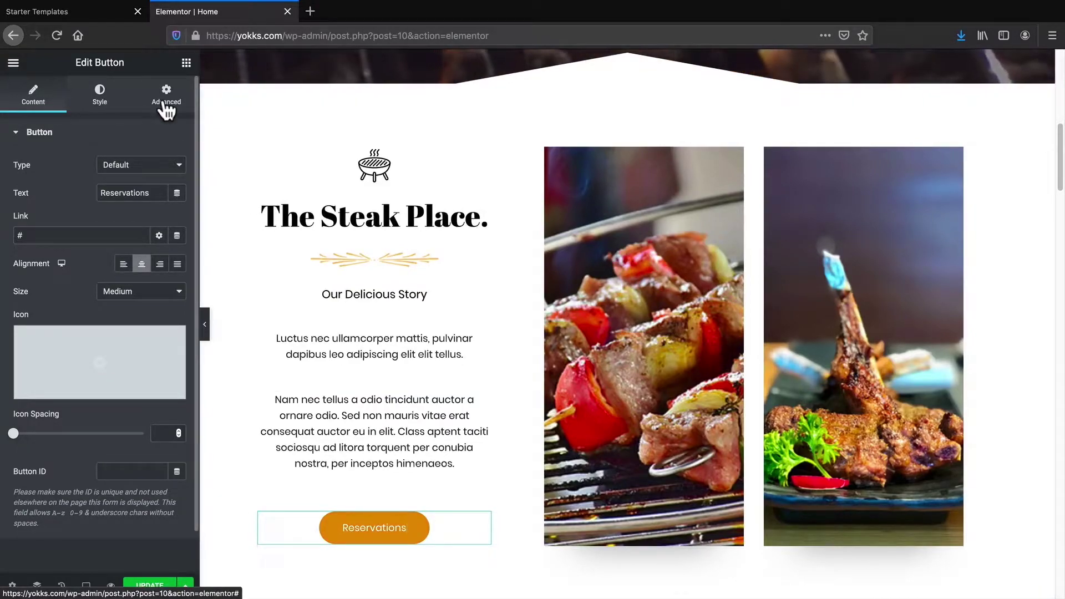
Set the Reservations button font to Helvetica and enlarge its text size
left_click(99, 100)
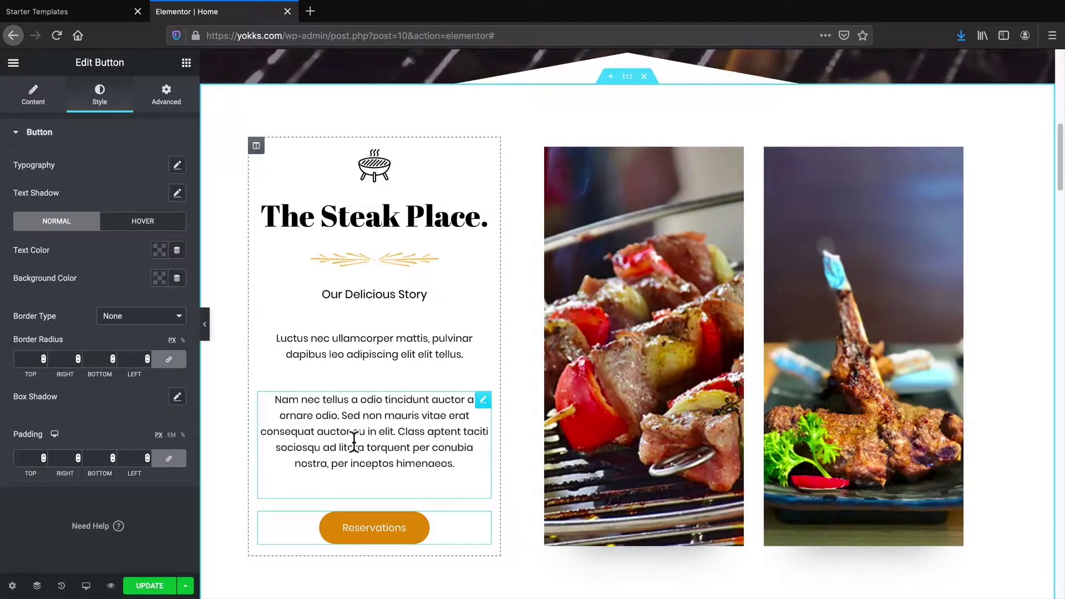
left_click(177, 167)
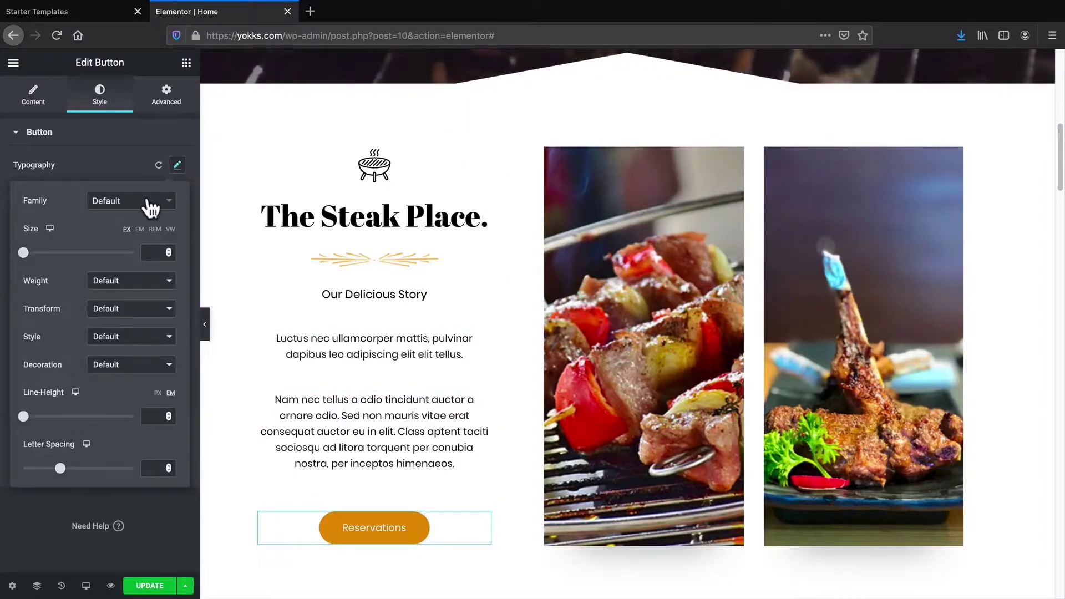
left_click(149, 205)
left_click(122, 308)
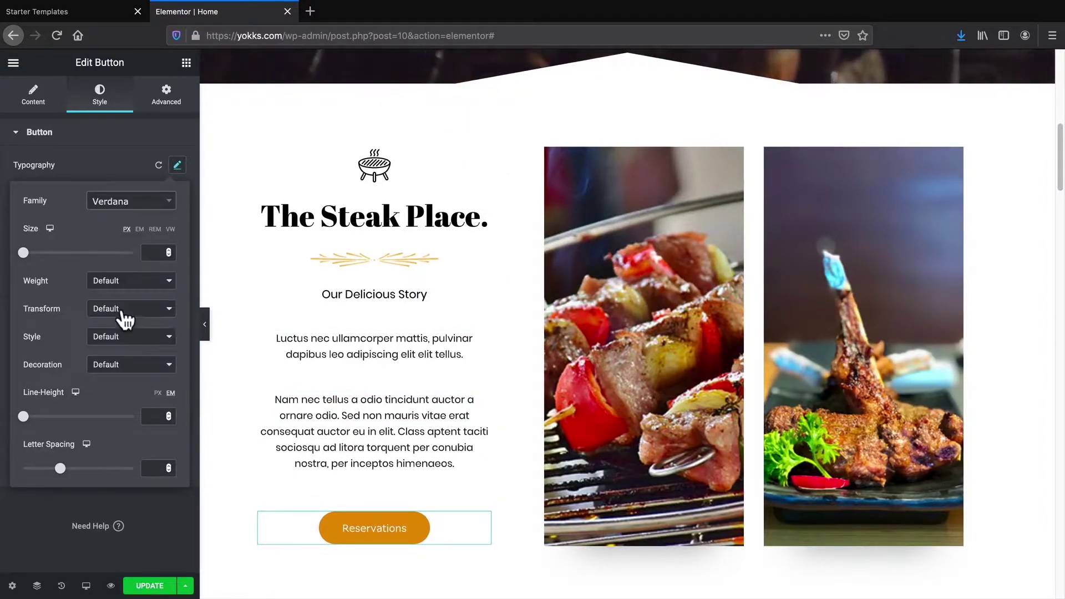
left_click(136, 206)
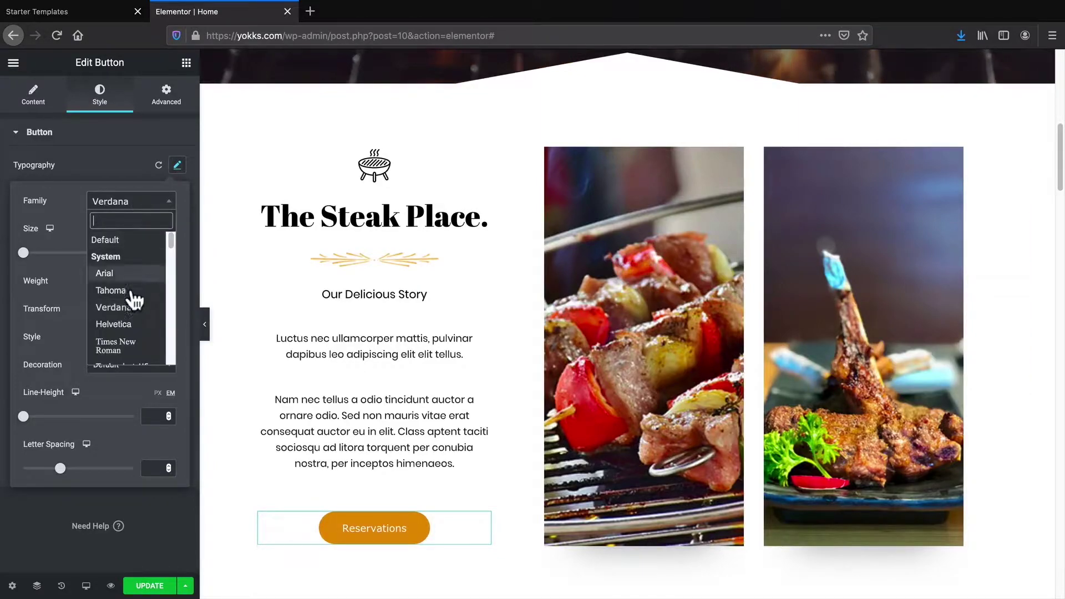
left_click(129, 326)
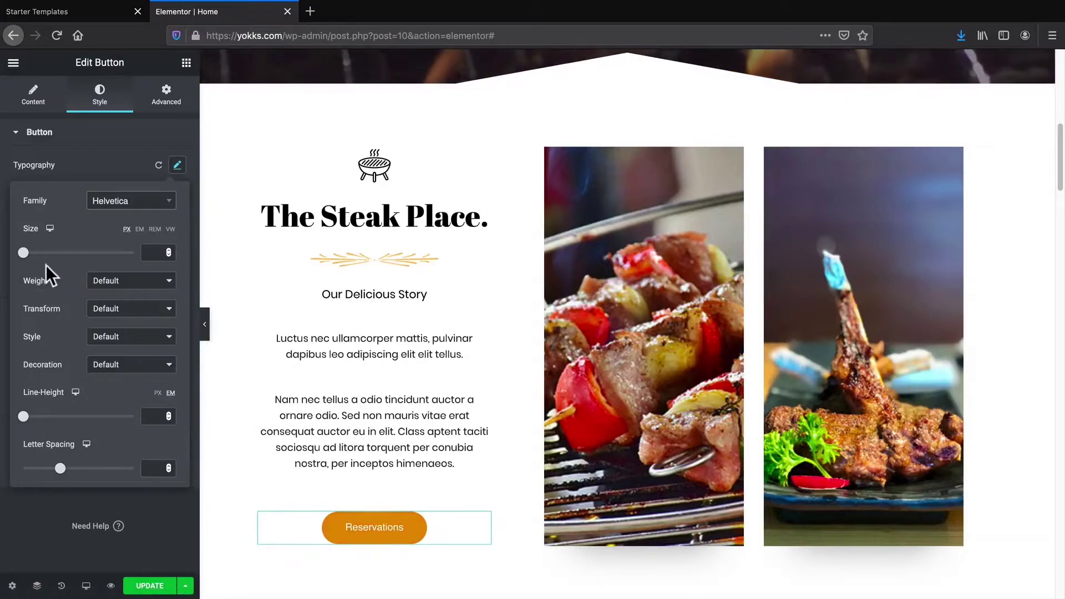
mouse_move(26, 265)
left_mouse_down()
mouse_move(78, 264)
mouse_move(38, 267)
left_mouse_up()
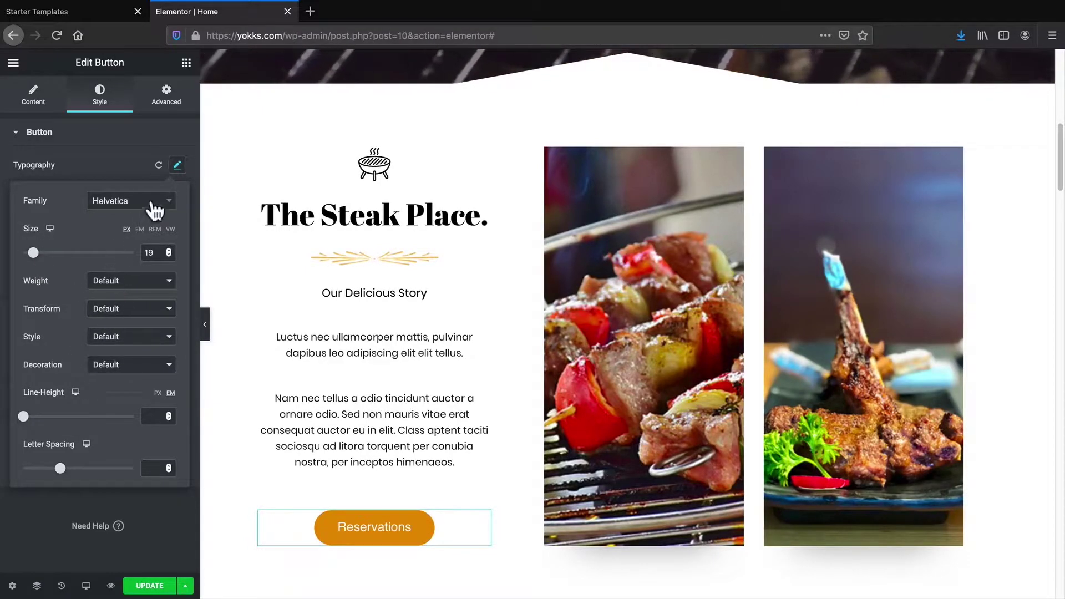
left_click(177, 166)
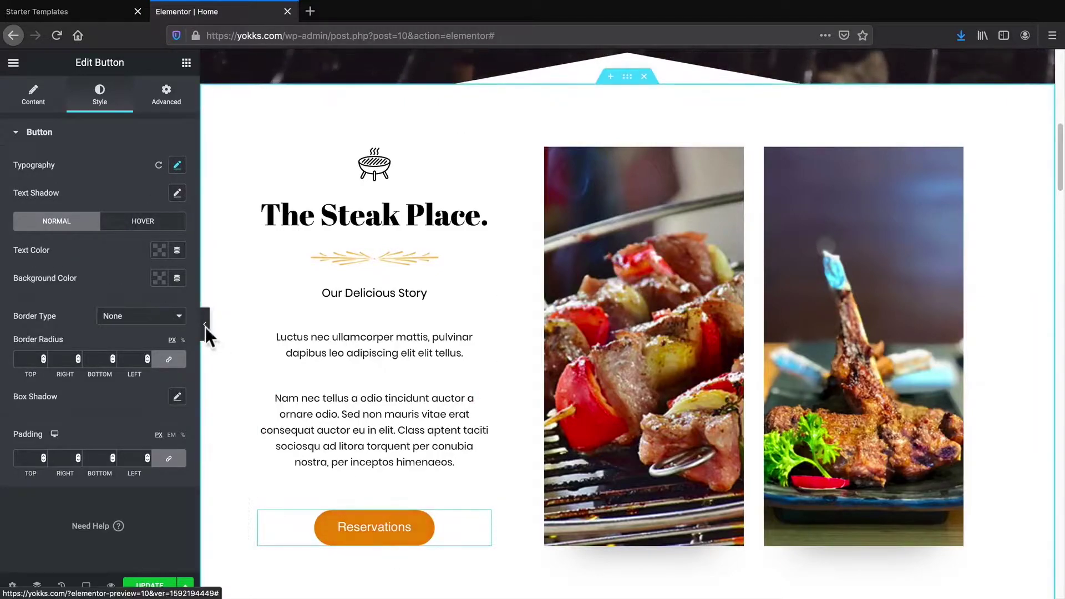
Give the Reservations button a black #000000 background after trying red, green and blue
left_click(159, 278)
left_click_drag(171, 340, 138, 417)
left_click(183, 310)
left_click(165, 311)
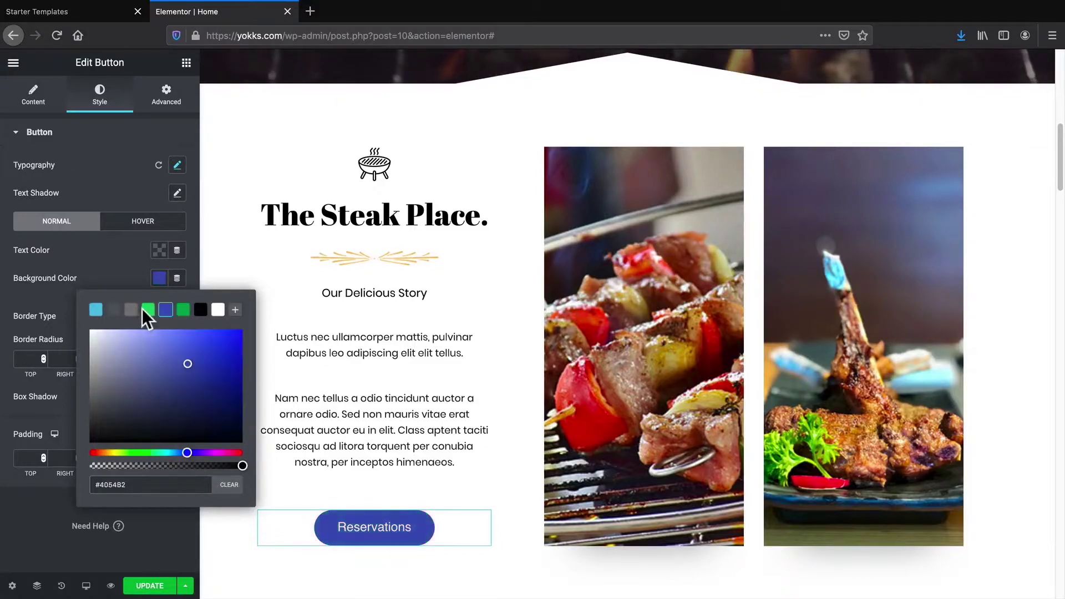
left_click(183, 311)
left_click(201, 310)
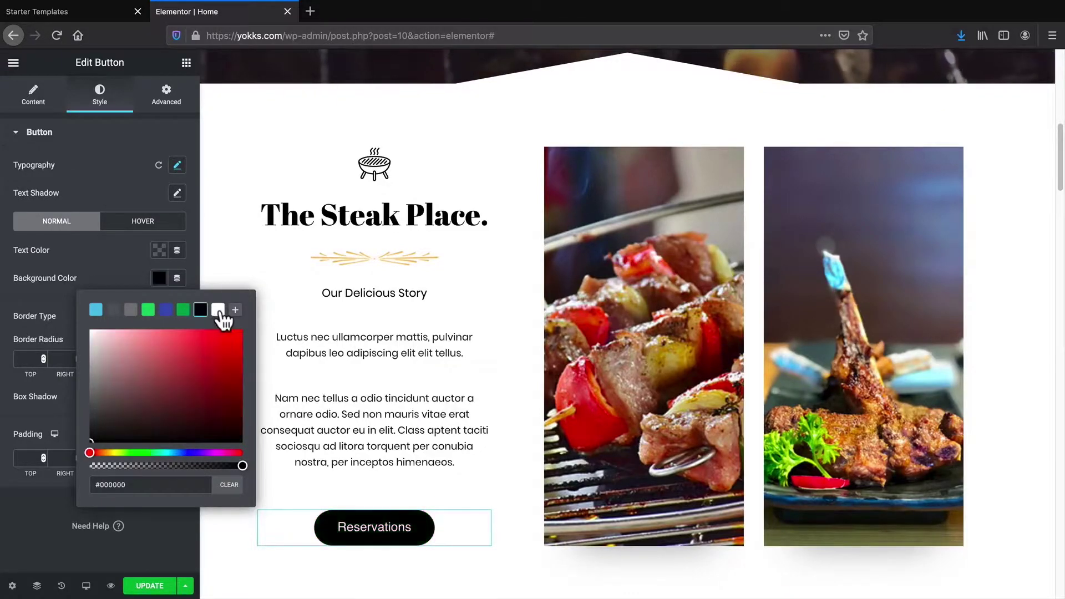
scroll(405, 480, "down", 2)
scroll(405, 480, "down", 4)
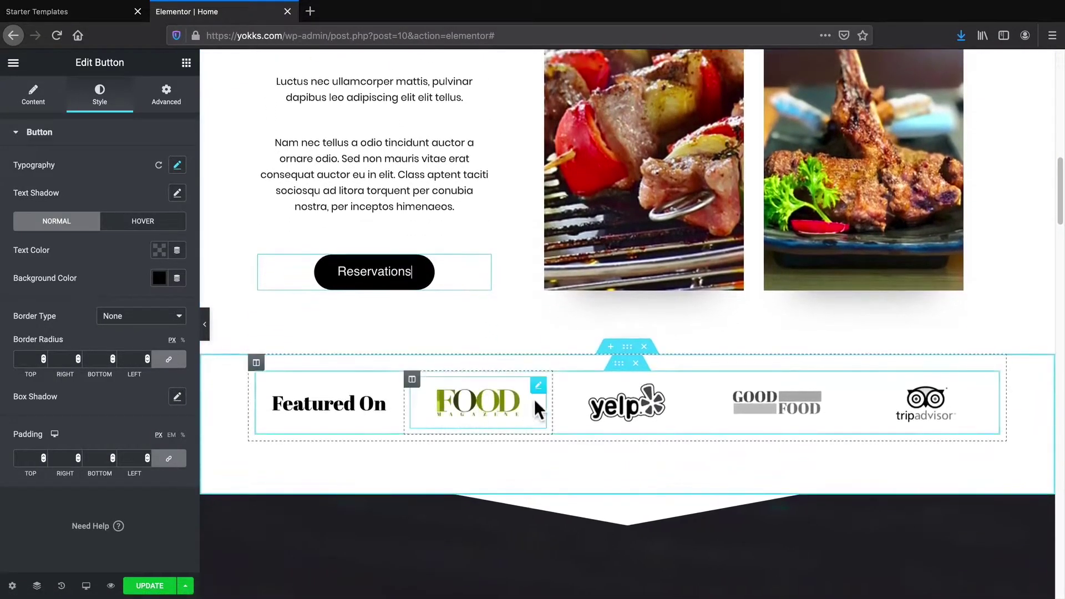
Replace the FOOD magazine logo with a profile photo uploaded from the computer
left_click(496, 413)
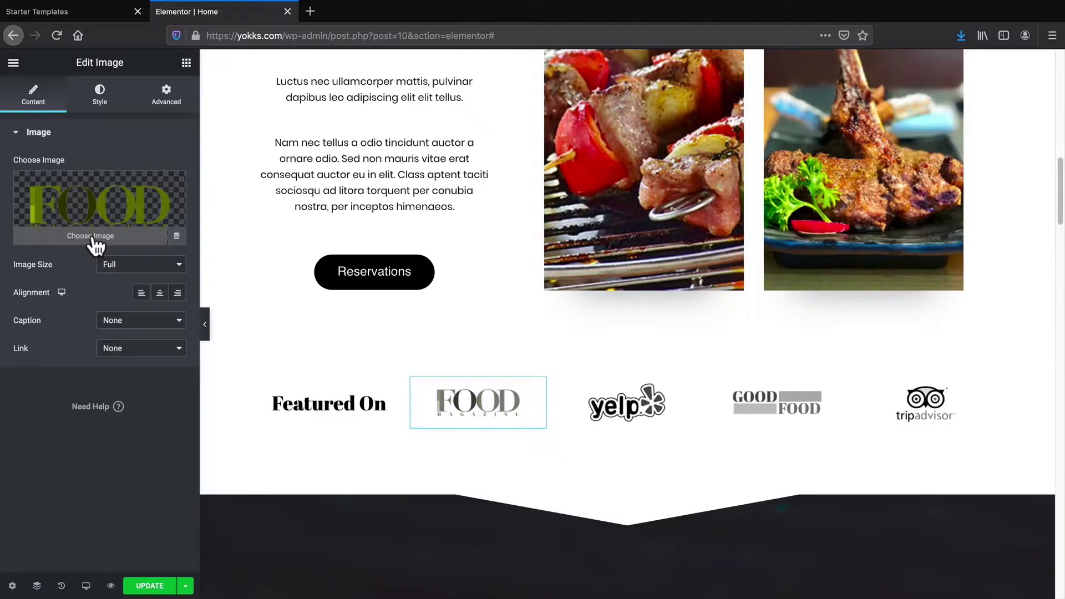
left_click(94, 238)
left_click(508, 314)
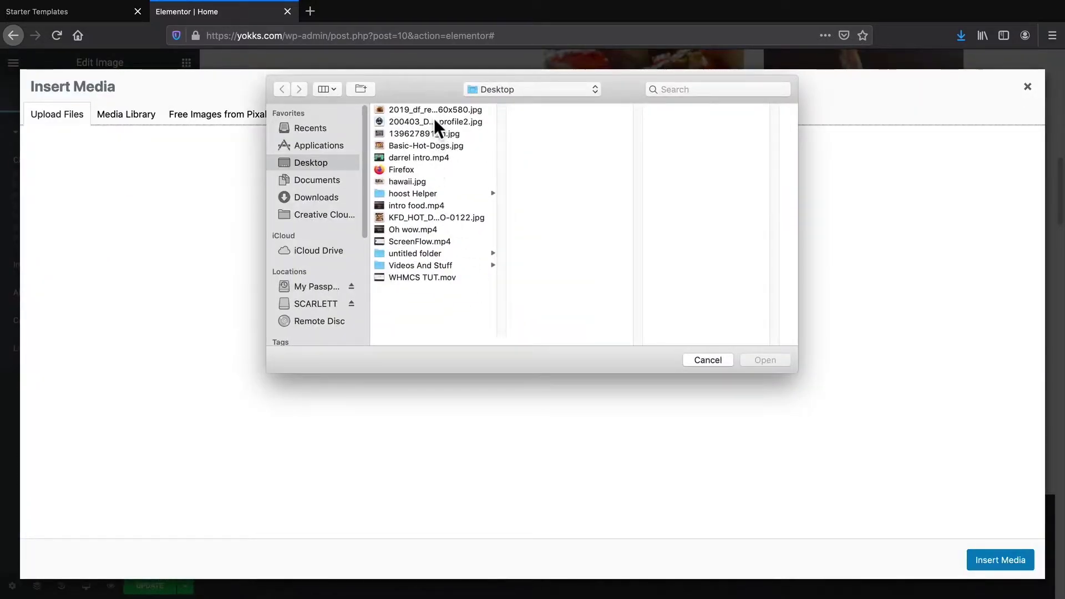
left_click(433, 121)
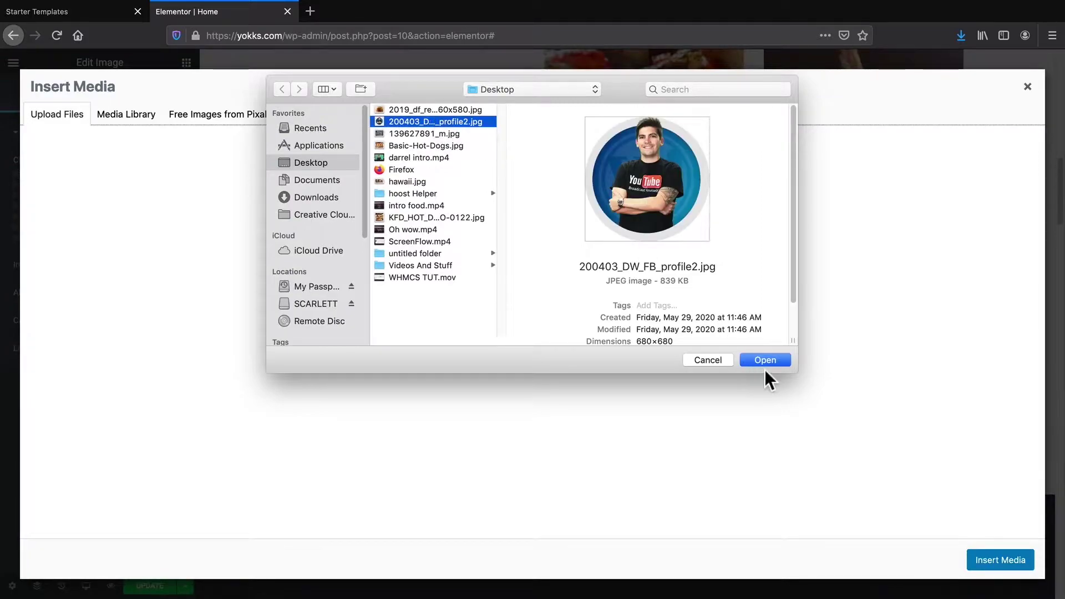
left_click(773, 360)
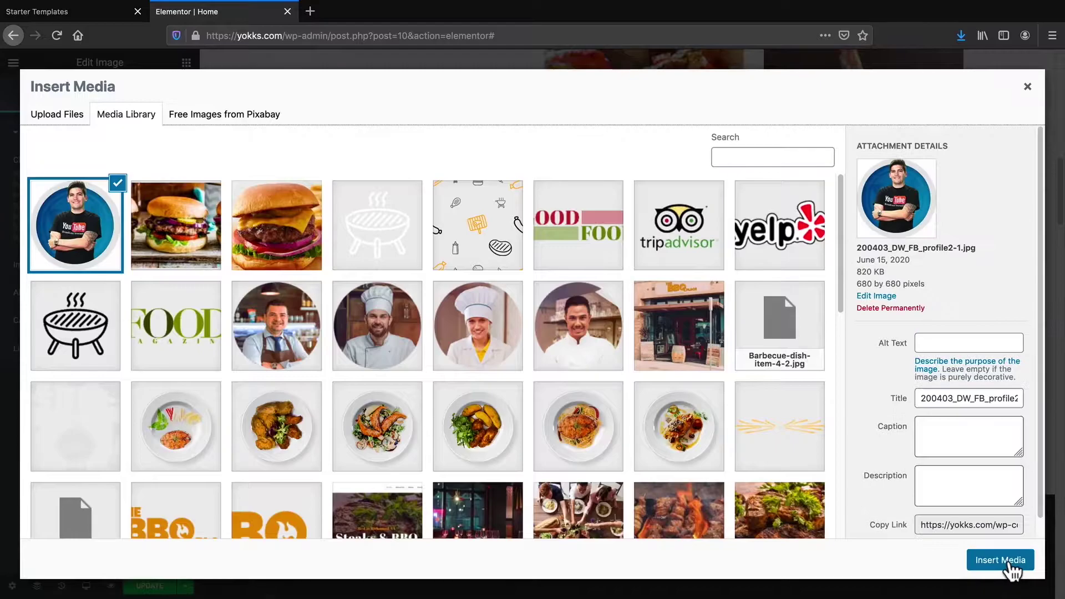
left_click(1005, 559)
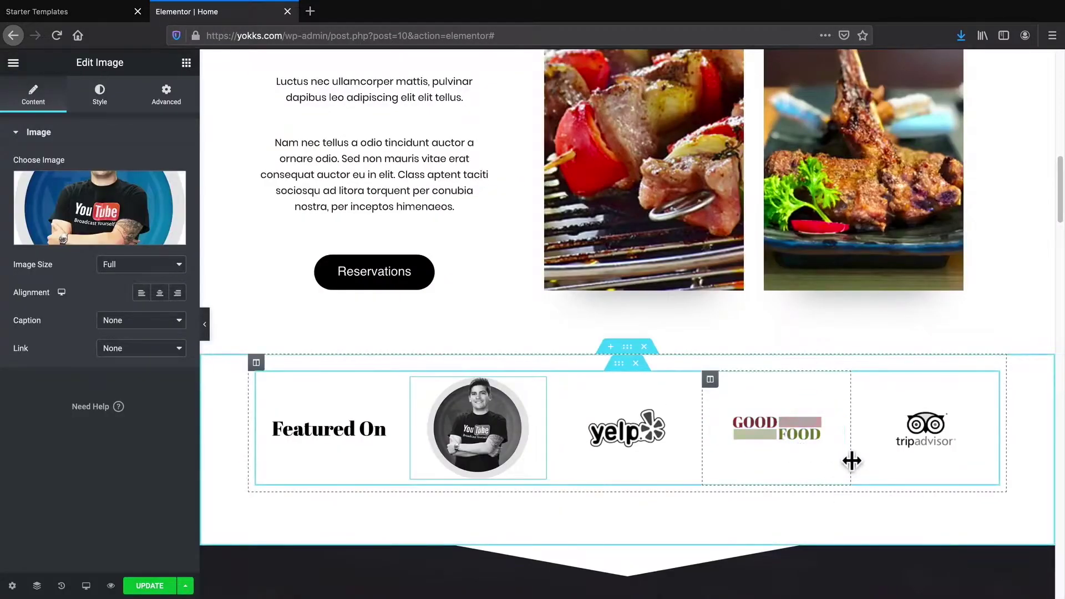
Select the Featured Delicacies heading and bring up its text colour options
scroll(502, 391, "down", 4)
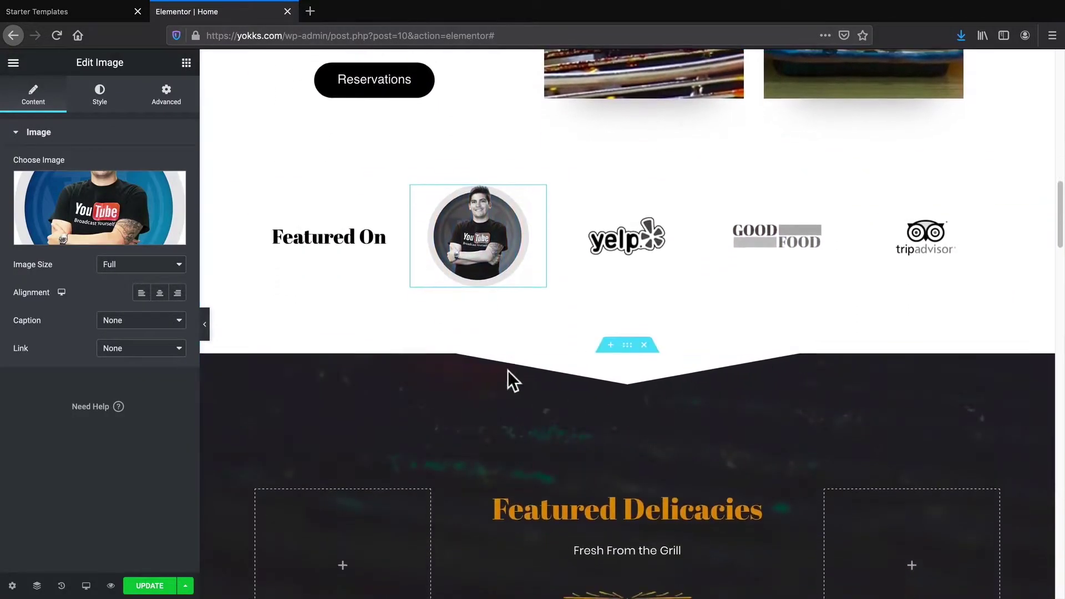
scroll(507, 371, "down", 3)
triple_click(555, 366)
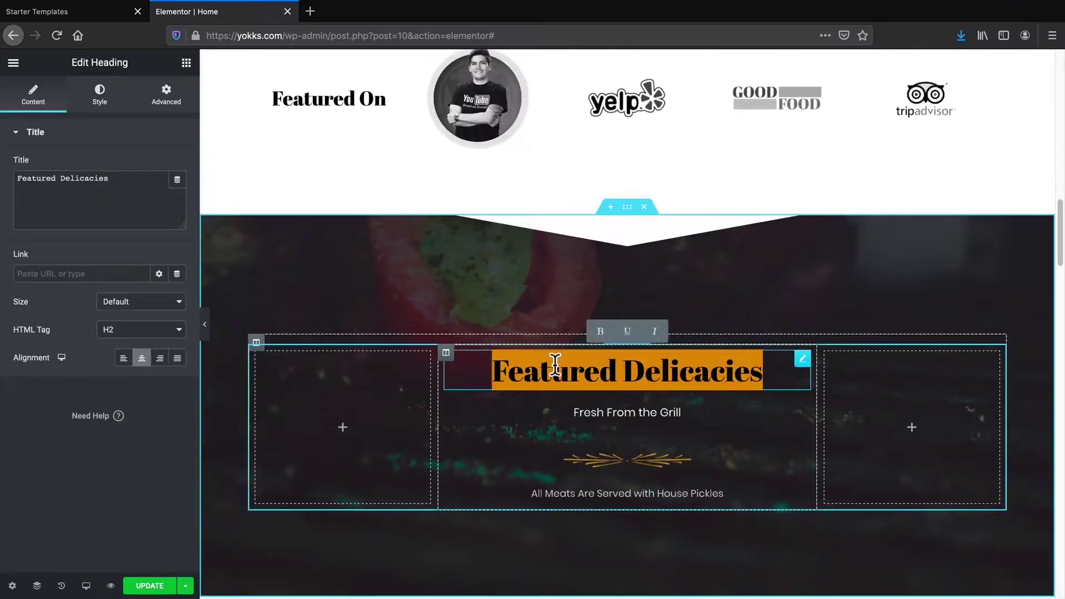
left_click(100, 95)
left_click(158, 166)
Make the Featured Delicacies heading text white
left_click(218, 197)
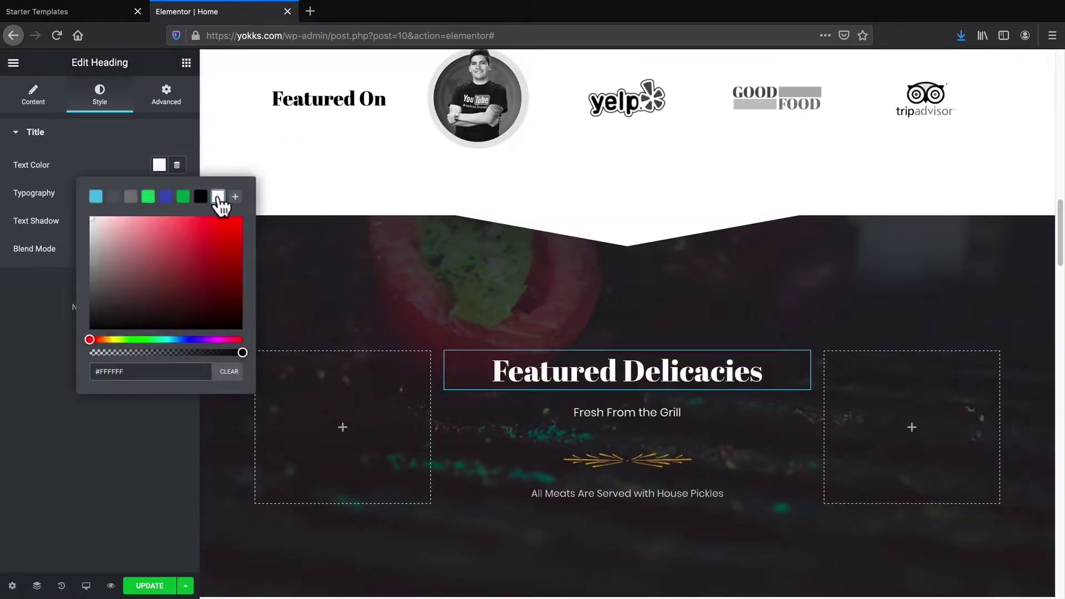
left_click(30, 365)
scroll(552, 452, "down", 1)
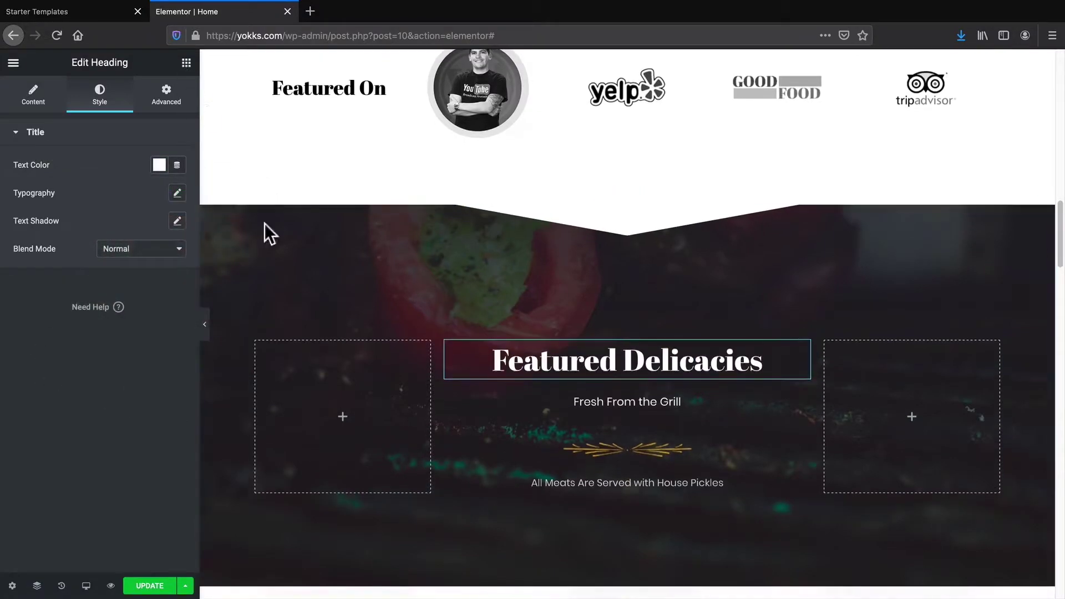
Add an Image widget with the salmon spaghetti plate photo to the left column
left_click(186, 63)
left_click_drag(76, 262, 369, 427)
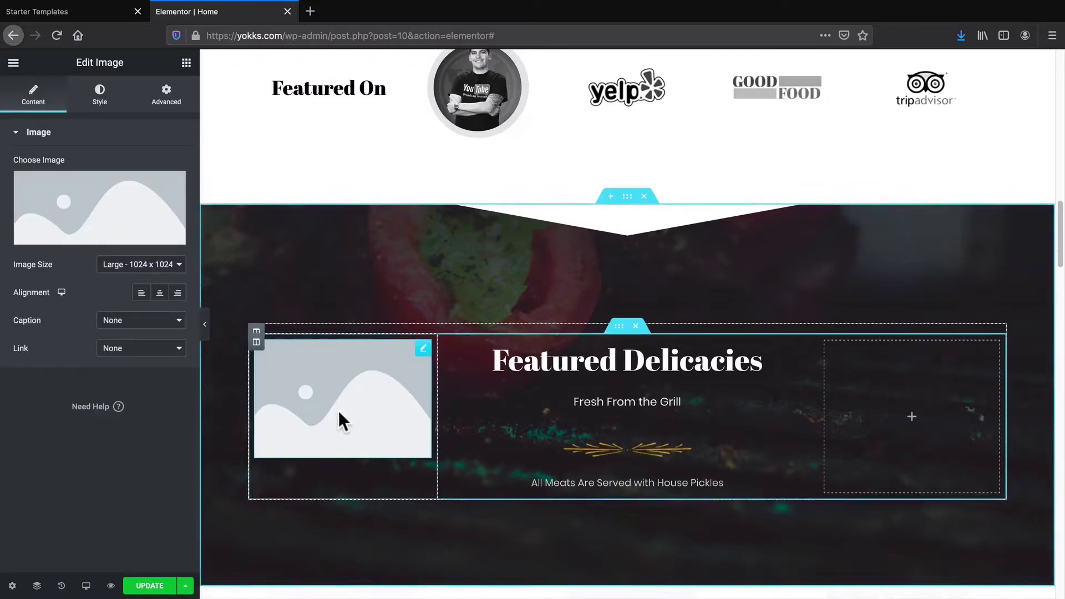
left_click(124, 226)
left_click(577, 392)
scroll(577, 392, "down", 2)
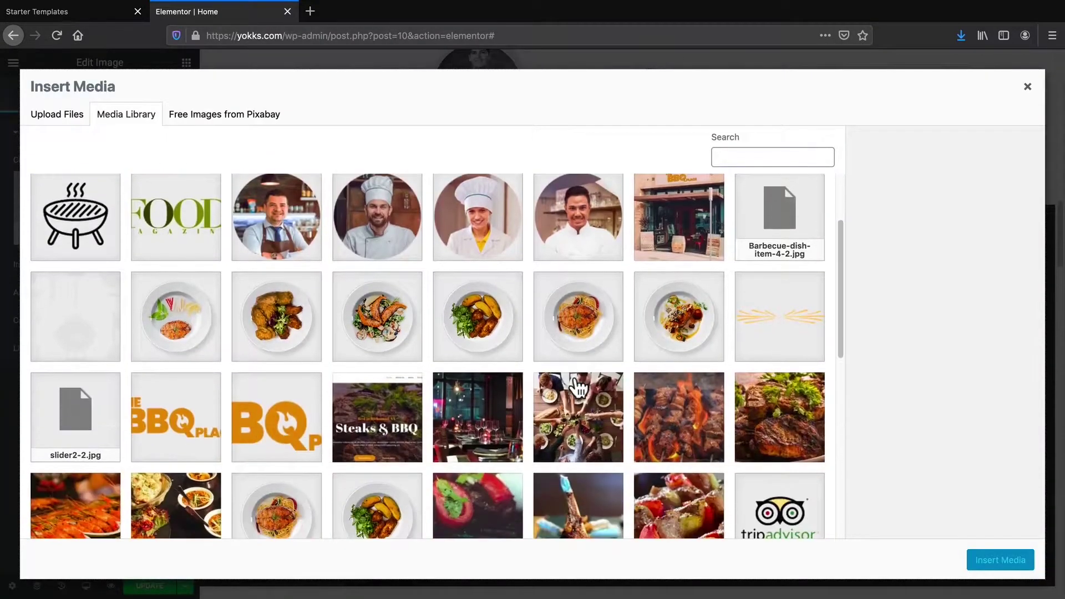
left_click(991, 561)
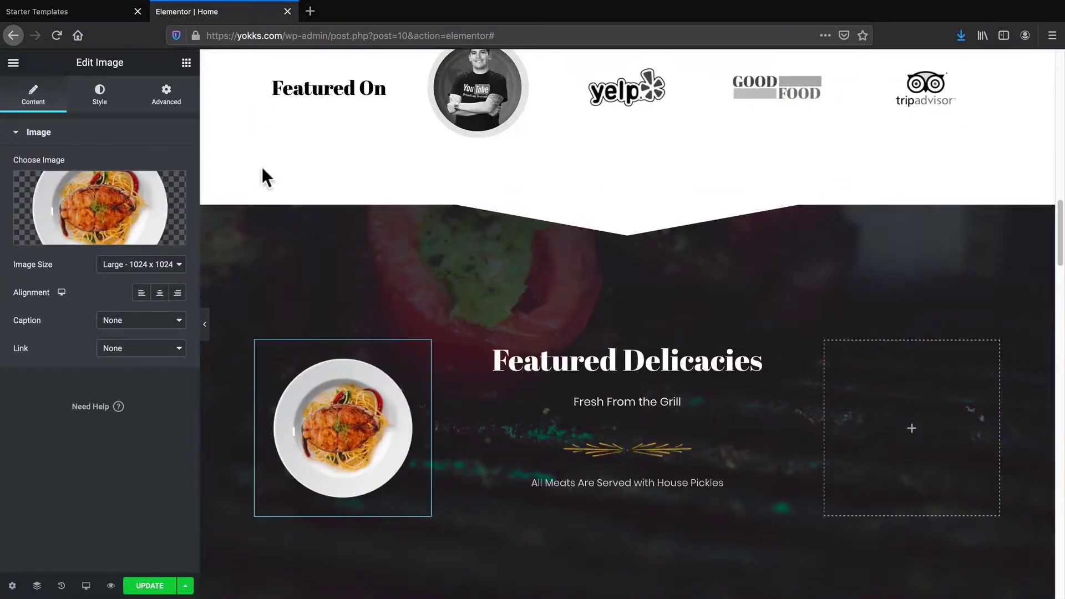
Add an Image widget with the chicken dish photo to the right column
left_click(910, 439)
left_click_drag(62, 251, 918, 427)
left_click(66, 237)
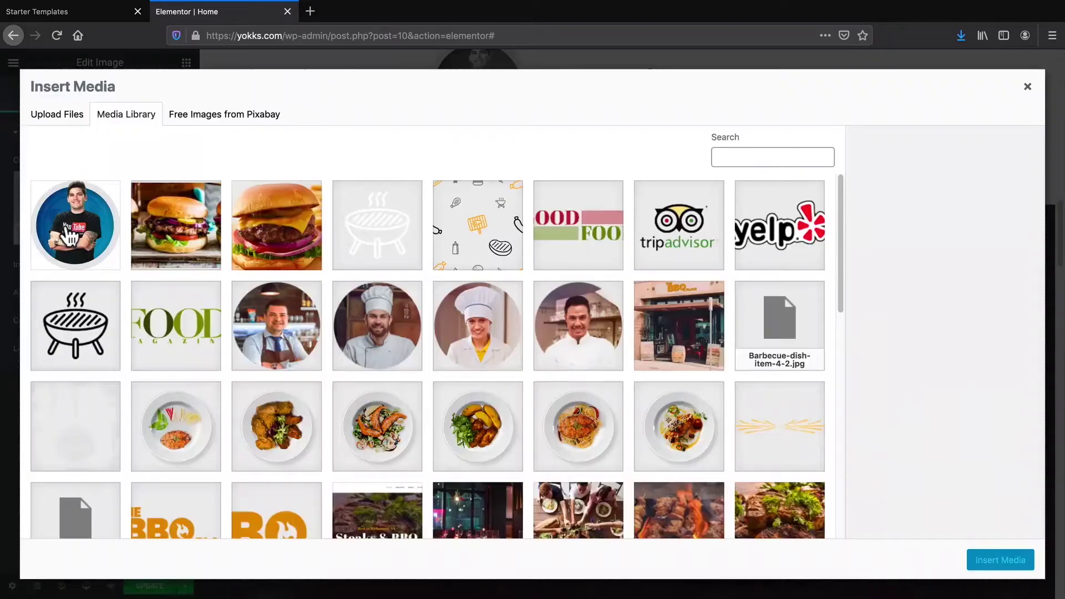
left_click(267, 443)
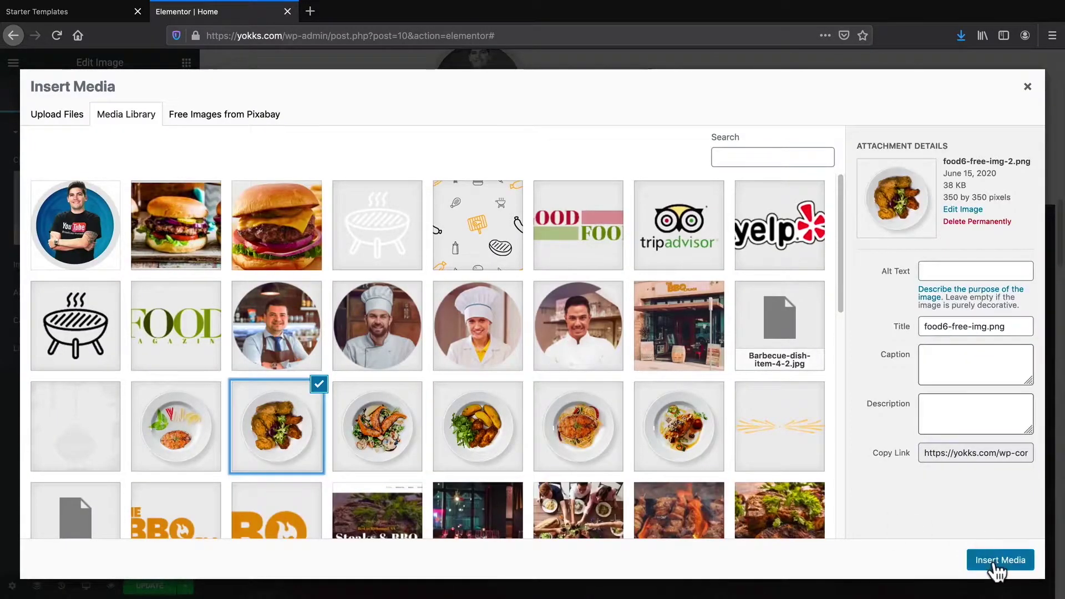
left_click(999, 560)
scroll(661, 404, "down", 3)
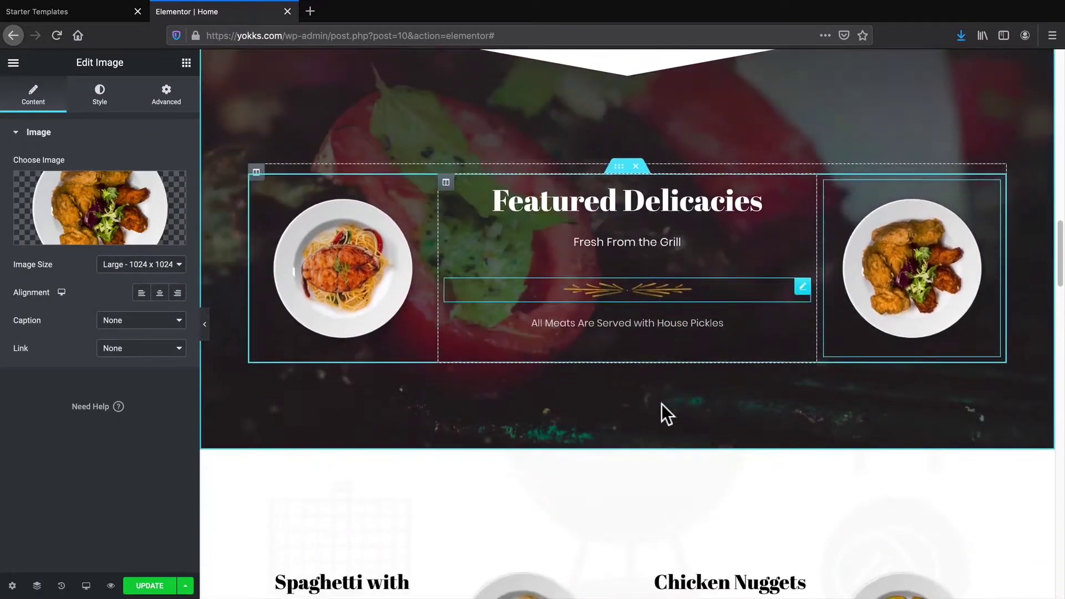
scroll(661, 404, "down", 10)
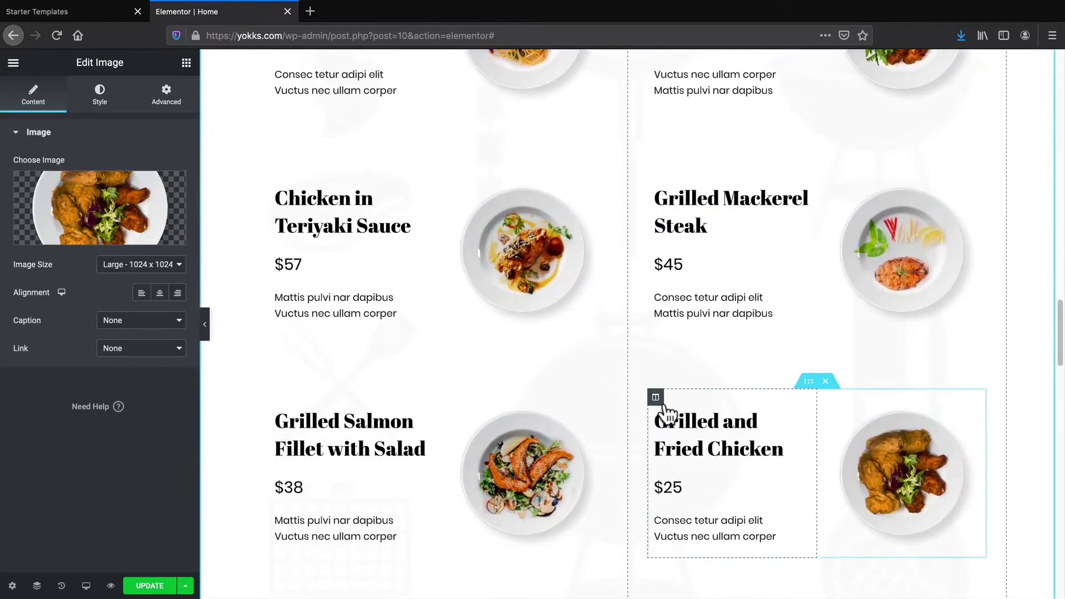
left_click(664, 411)
Save the homepage edits with Update
scroll(718, 430, "down", 10)
scroll(718, 429, "down", 15)
scroll(715, 444, "up", 11)
scroll(703, 498, "up", 20)
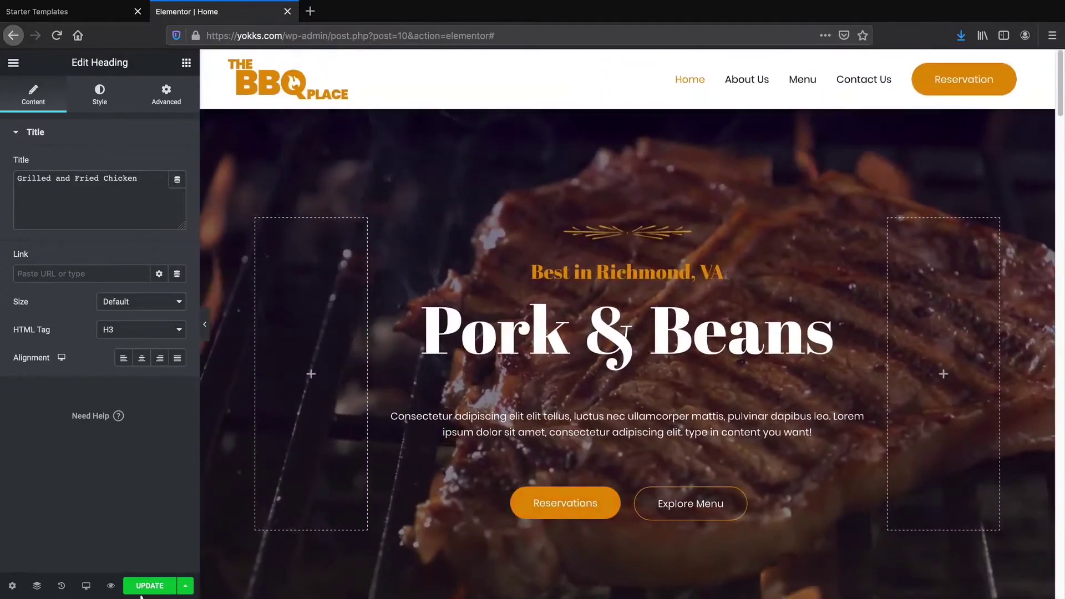
left_click(148, 587)
Delete the Featured On section from the homepage
scroll(519, 435, "down", 1)
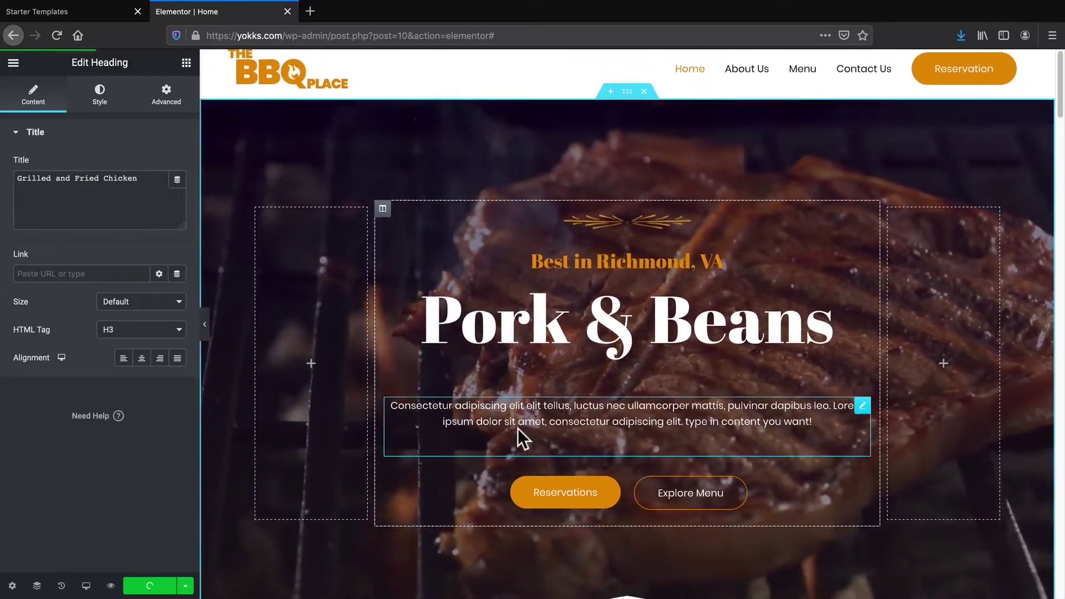
scroll(518, 429, "up", 1)
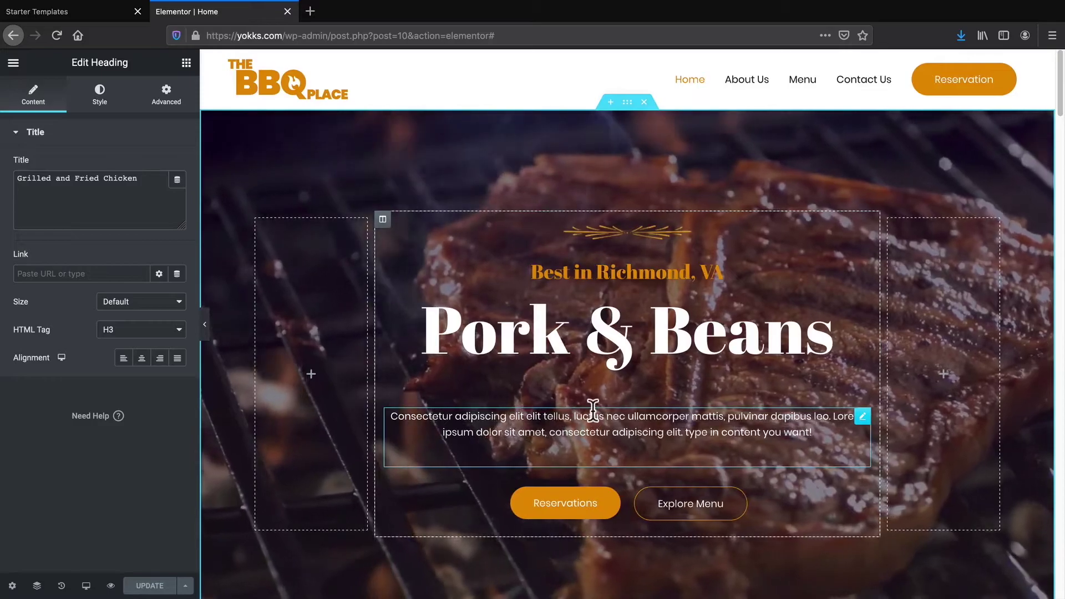
scroll(593, 411, "down", 5)
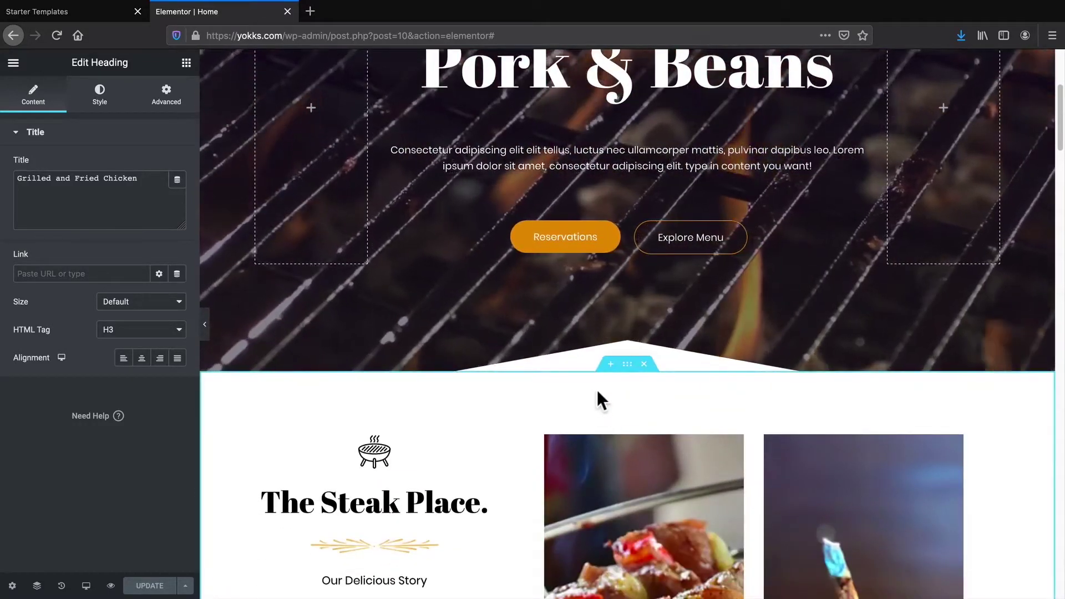
scroll(600, 388, "down", 9)
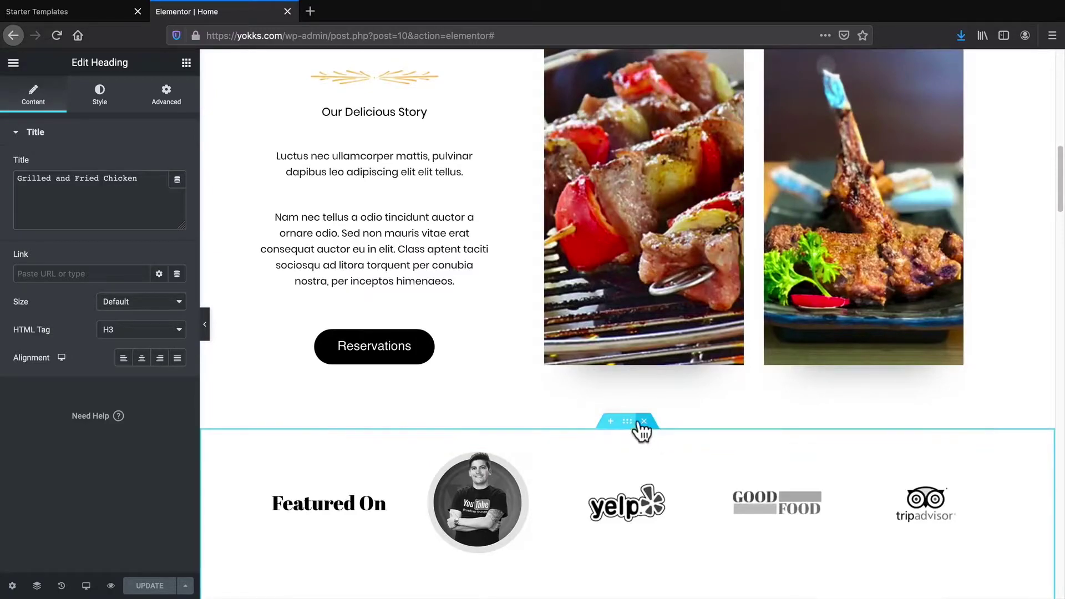
scroll(639, 427, "down", 2)
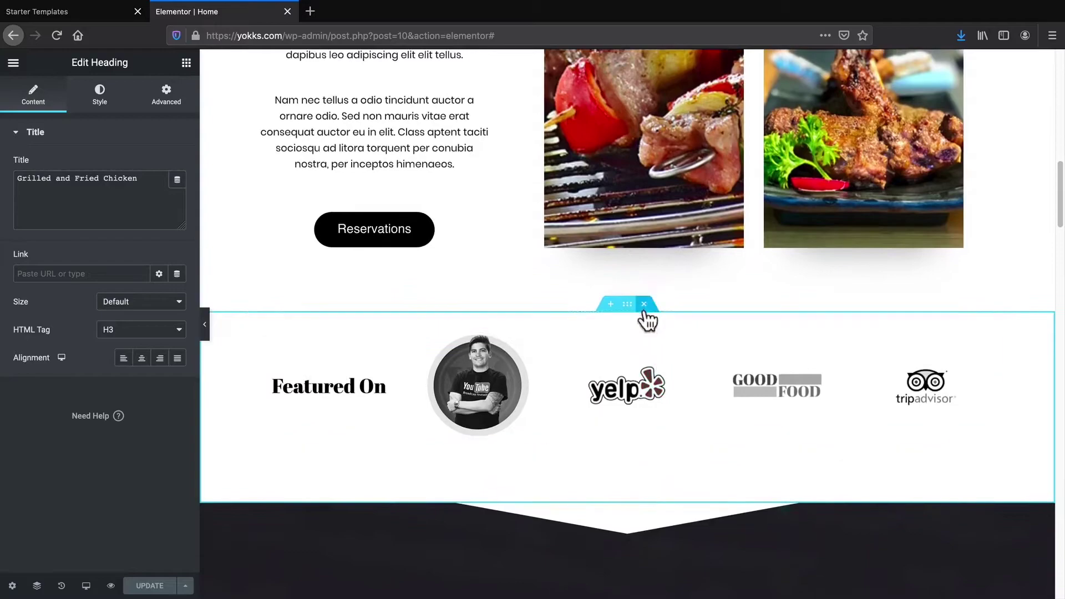
left_click(645, 305)
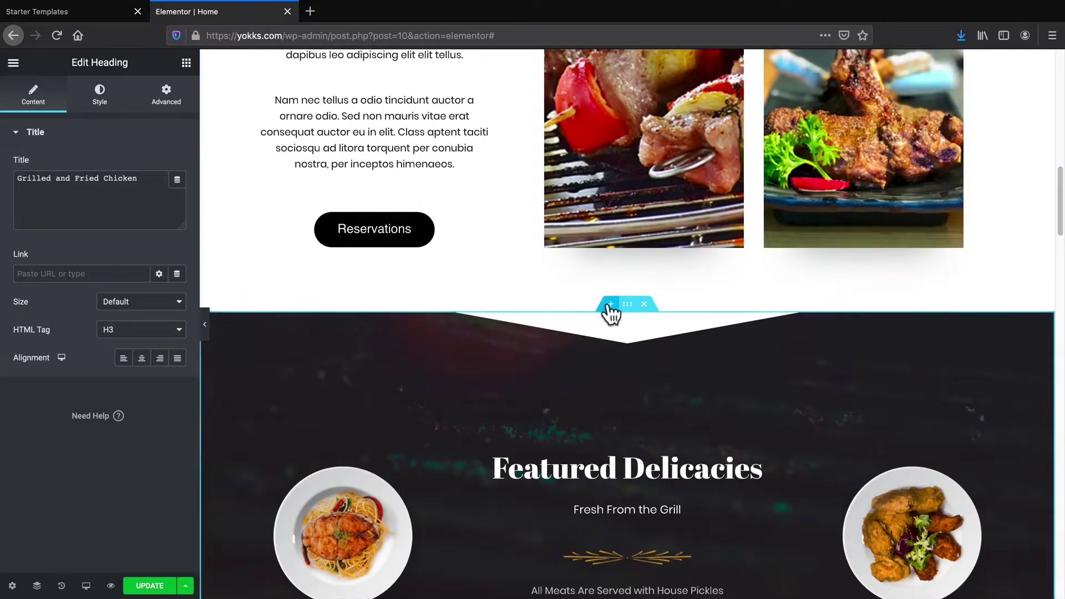
Insert a new two-column section above Featured Delicacies
left_click(609, 305)
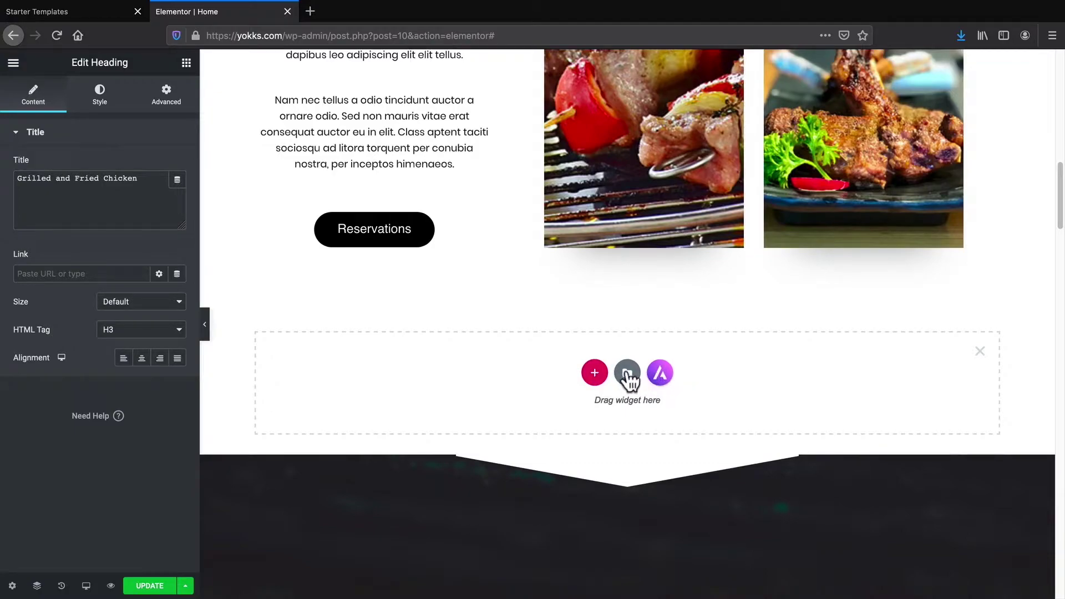
left_click(595, 373)
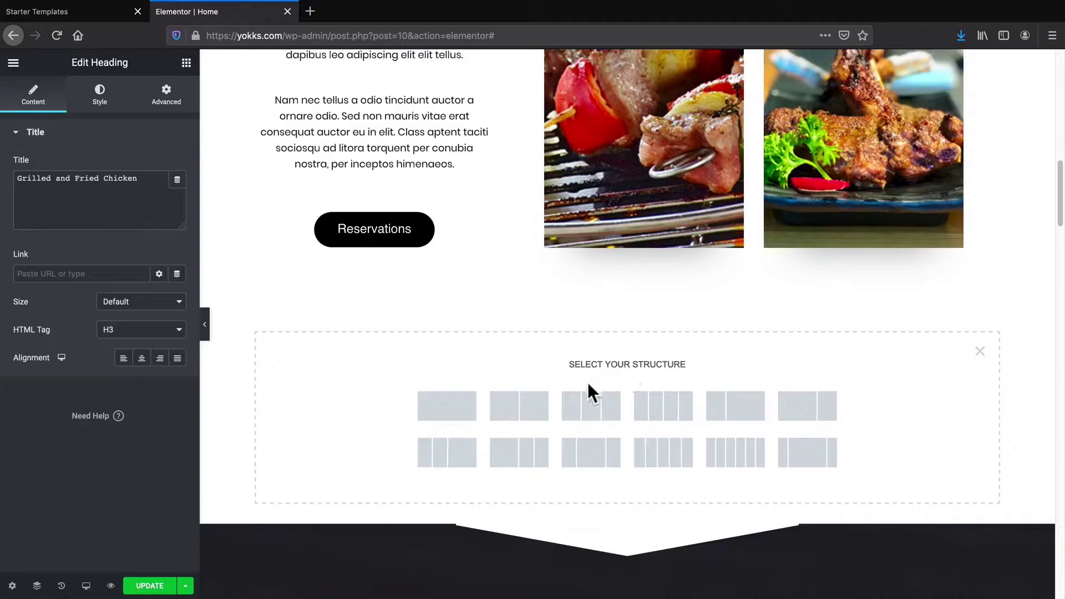
left_click(524, 408)
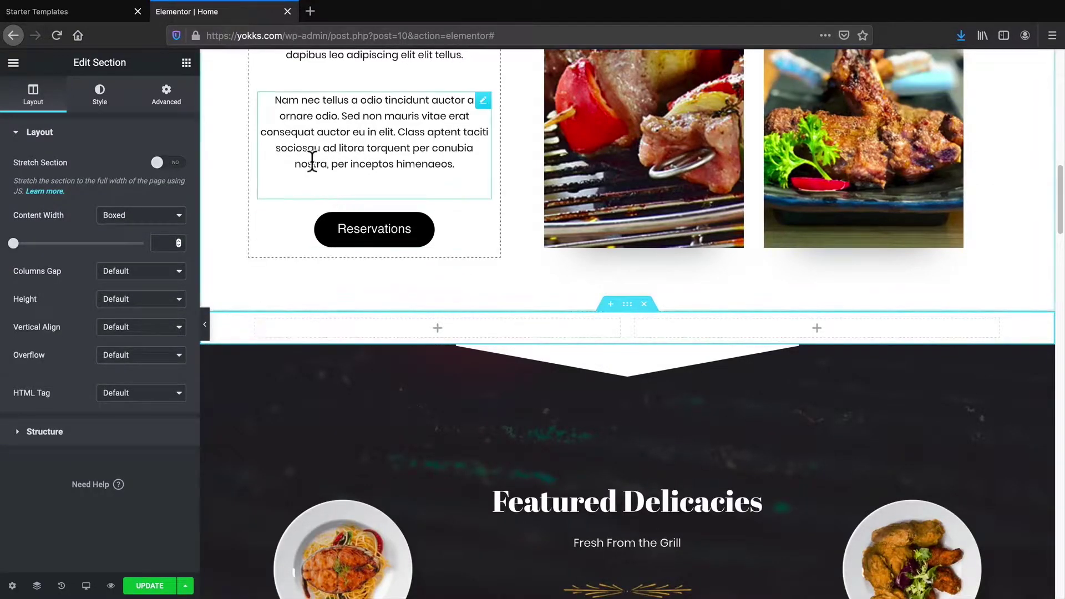
Fill the right column with a heading, divider, text paragraph and button
left_click(186, 63)
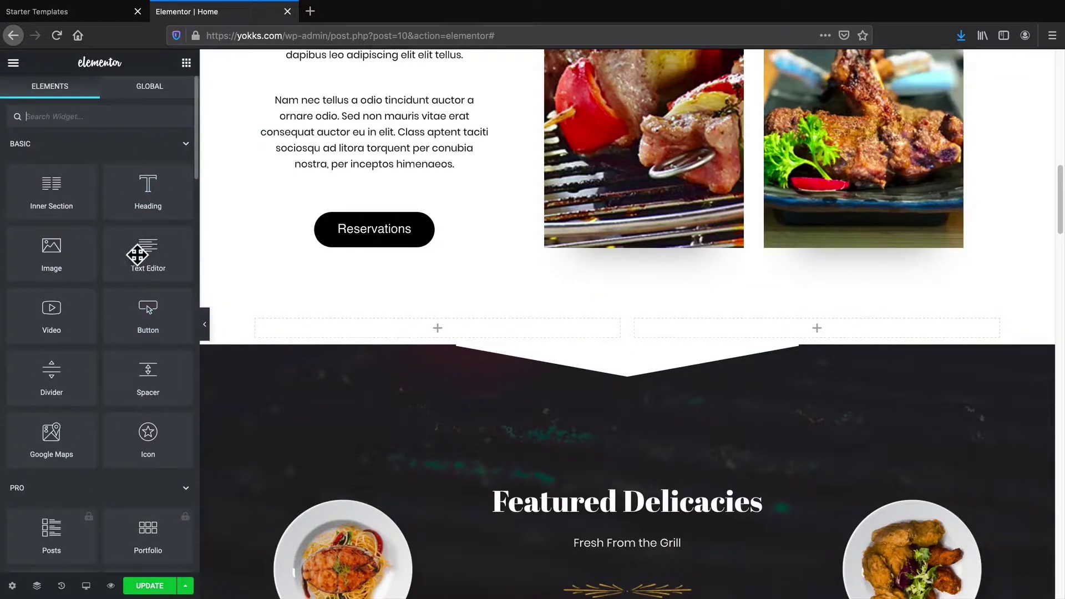
left_click_drag(140, 187, 825, 329)
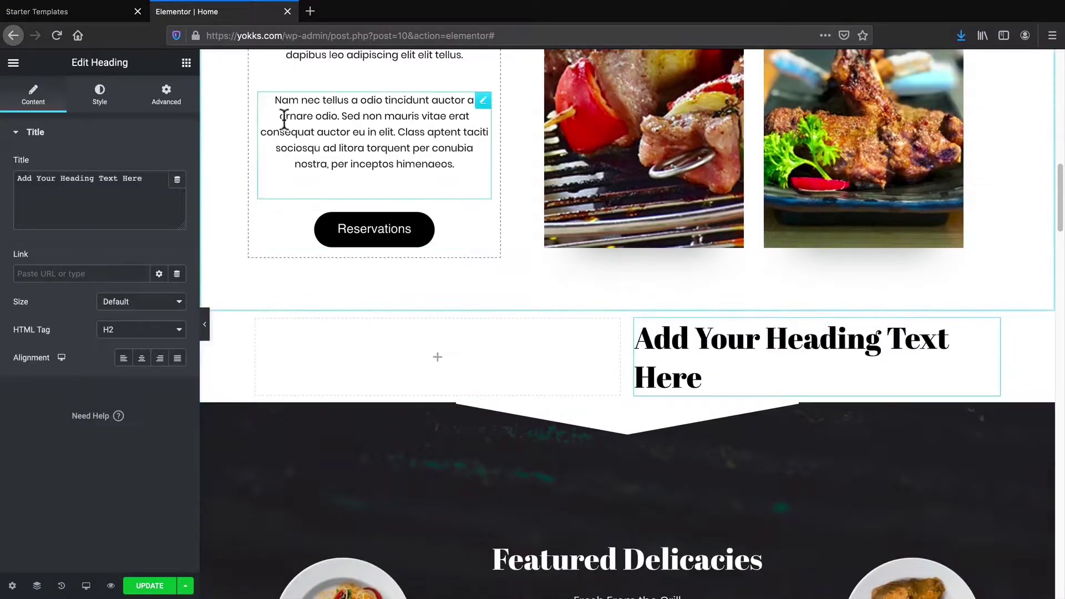
left_click(186, 64)
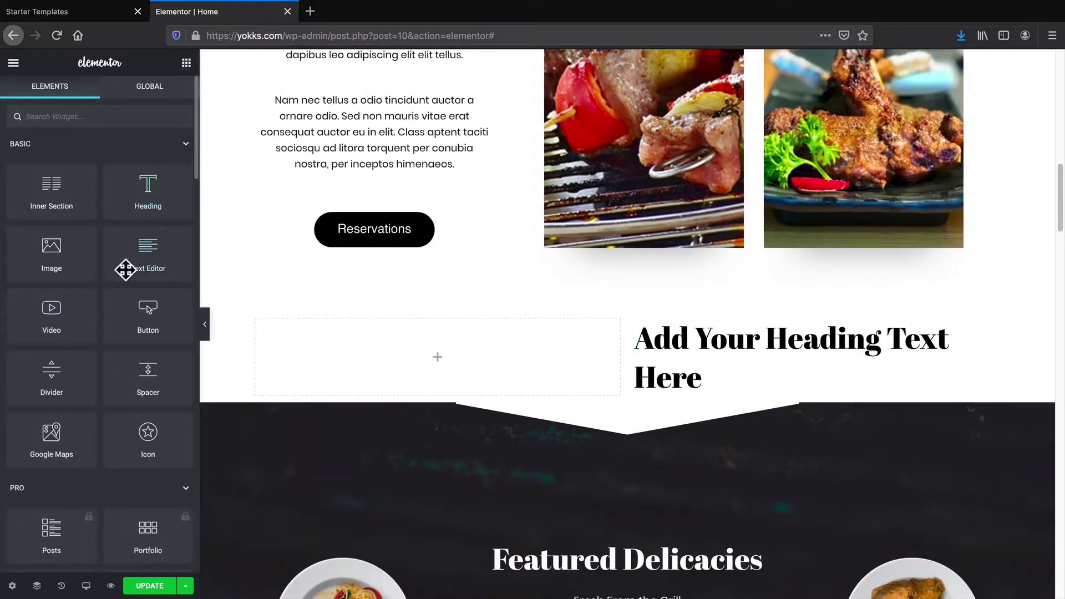
left_click_drag(50, 371, 713, 389)
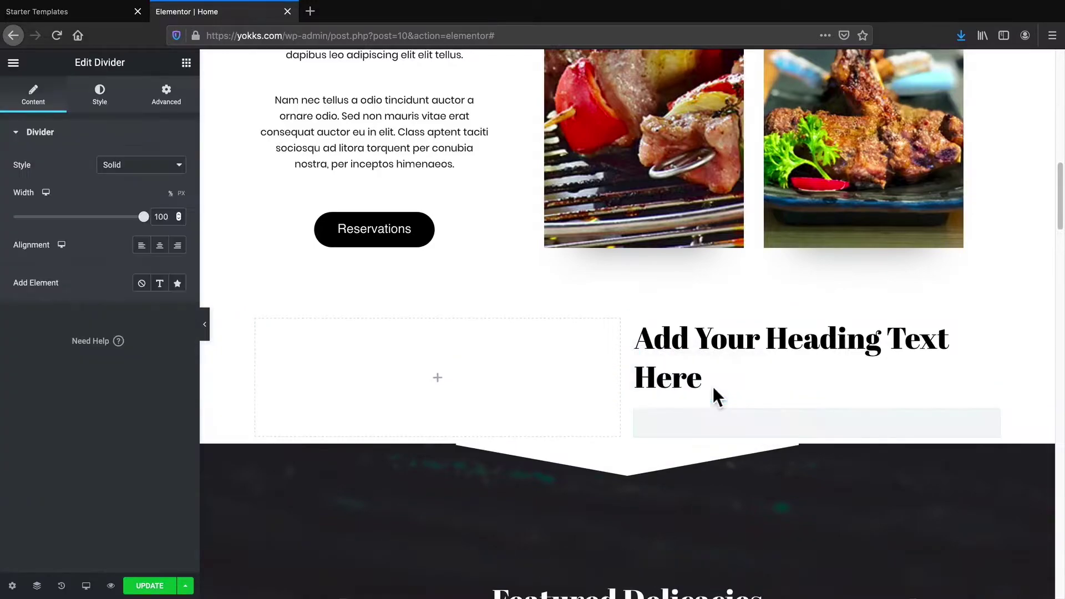
left_click(186, 63)
left_click_drag(146, 259, 714, 430)
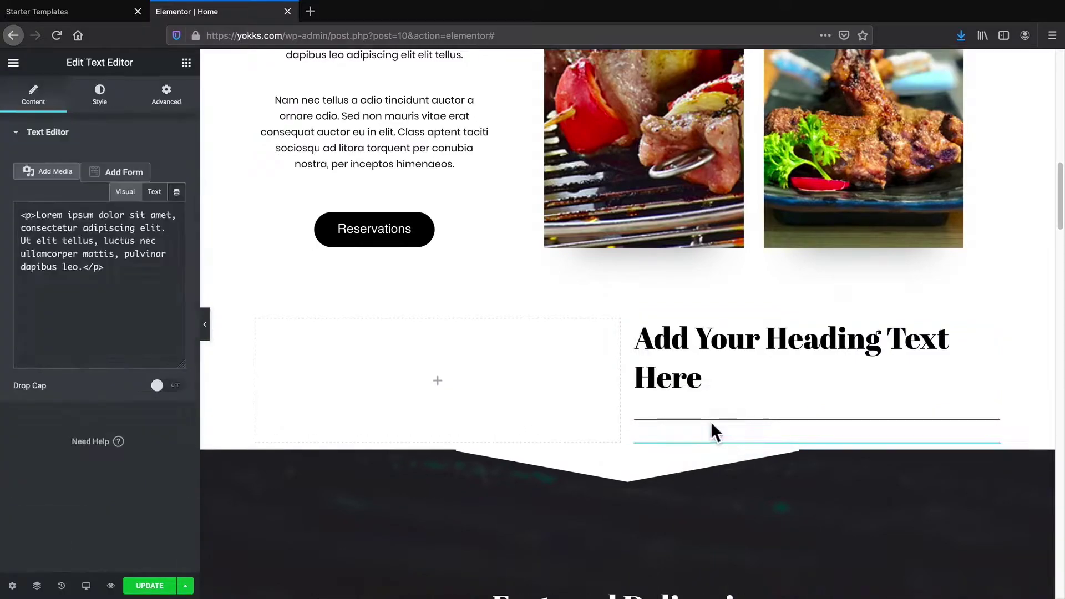
left_click(187, 62)
left_click_drag(151, 300, 724, 481)
scroll(695, 421, "down", 2)
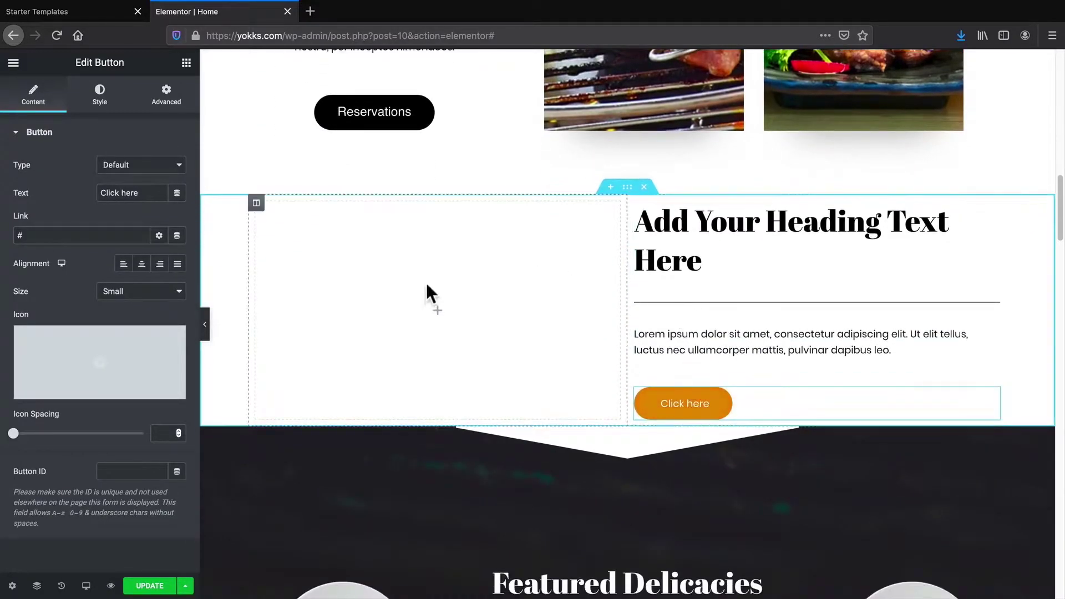
Place an Image widget showing the flaming barbecue skewers photo in the left column
left_click(434, 312)
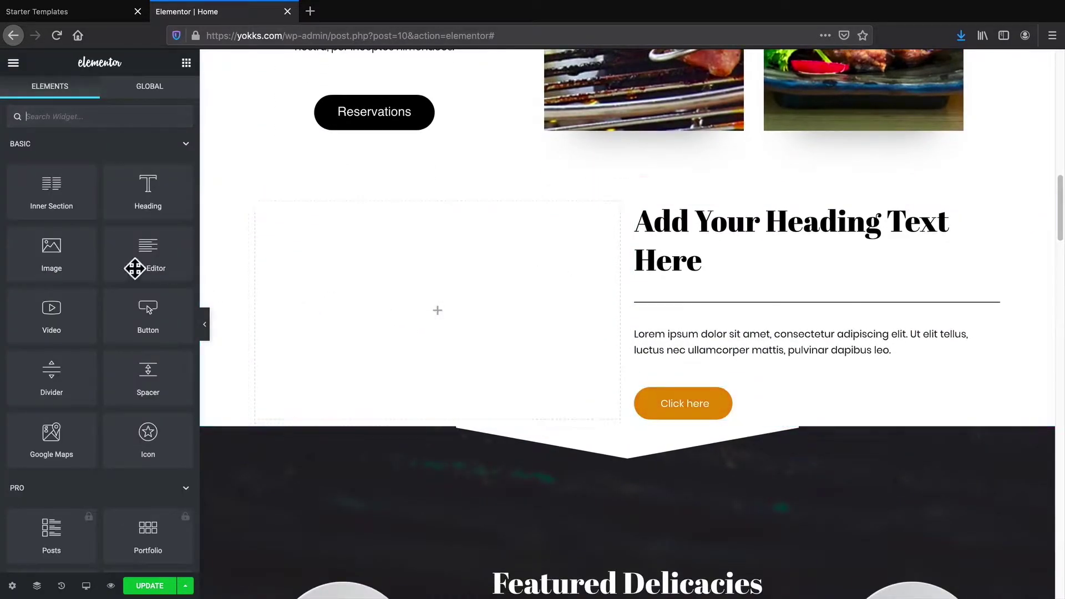
left_click_drag(51, 260, 461, 318)
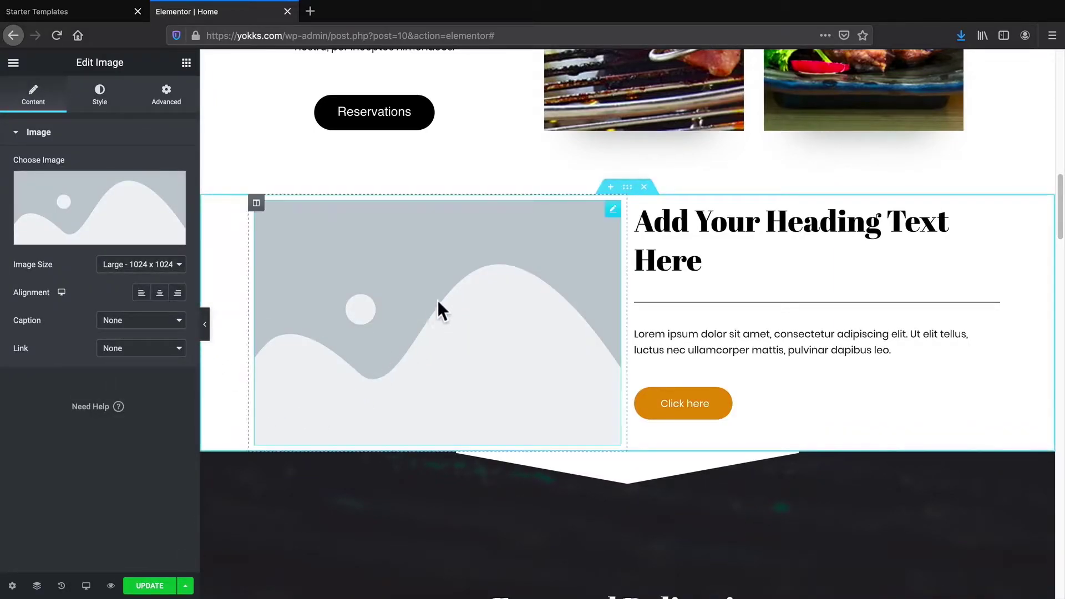
left_click(109, 241)
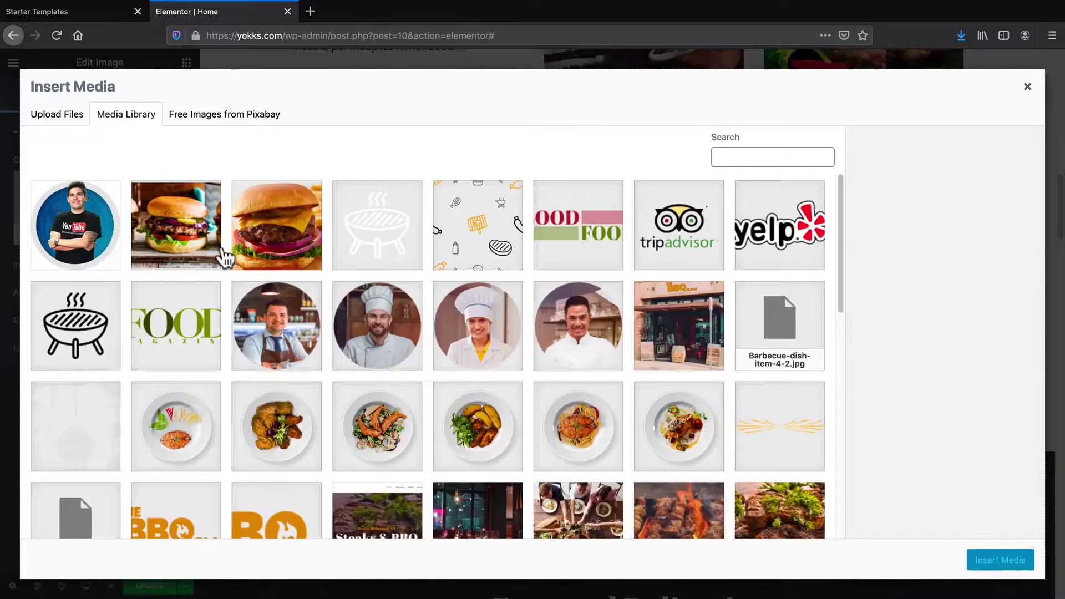
left_click(206, 223)
left_click(285, 236)
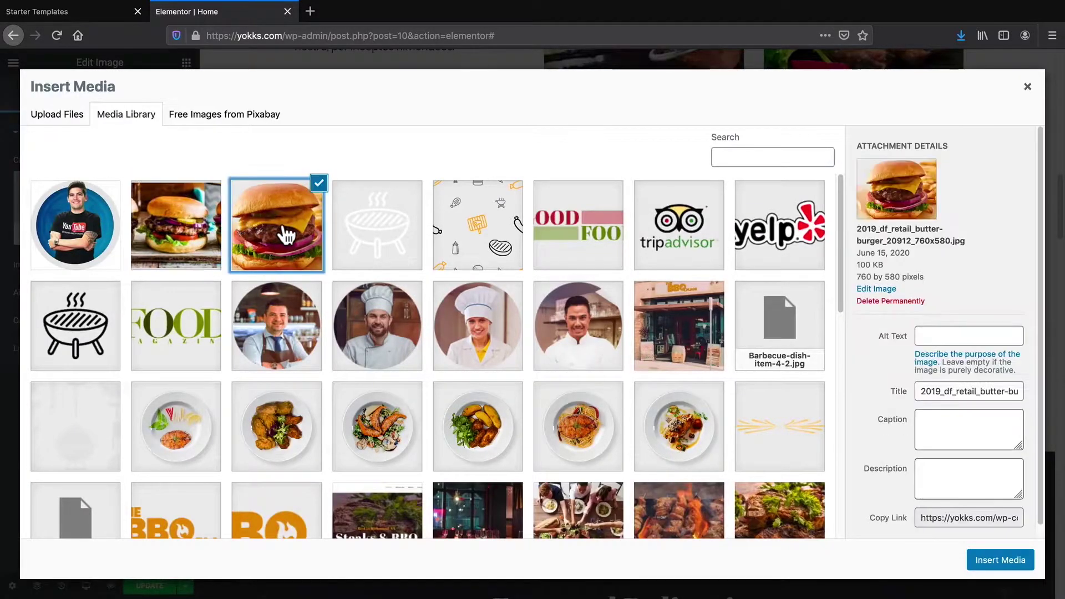
scroll(527, 362, "down", 3)
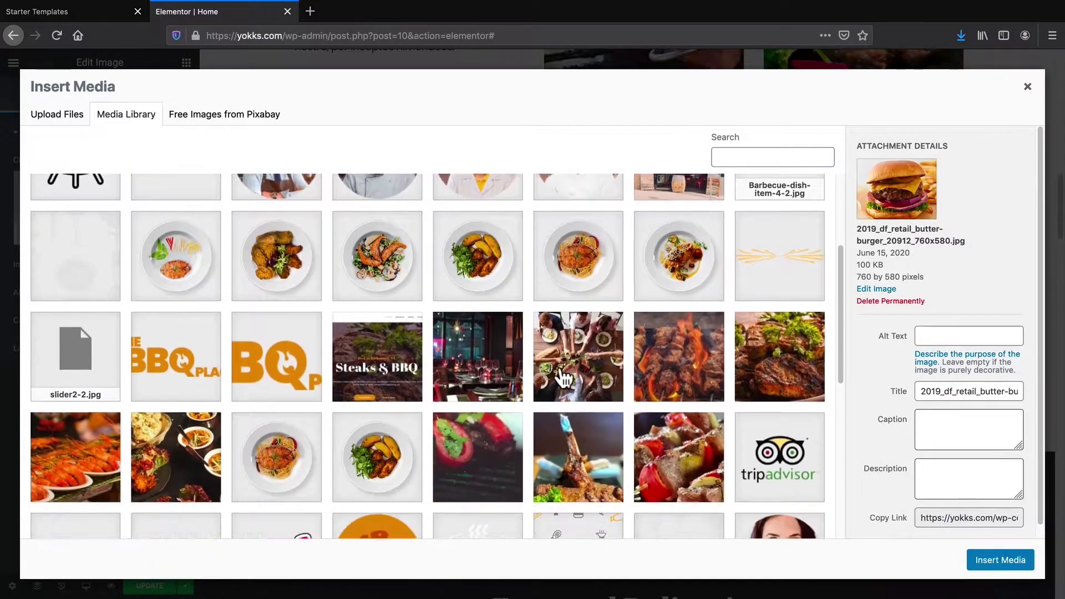
left_click(700, 359)
left_click(1002, 560)
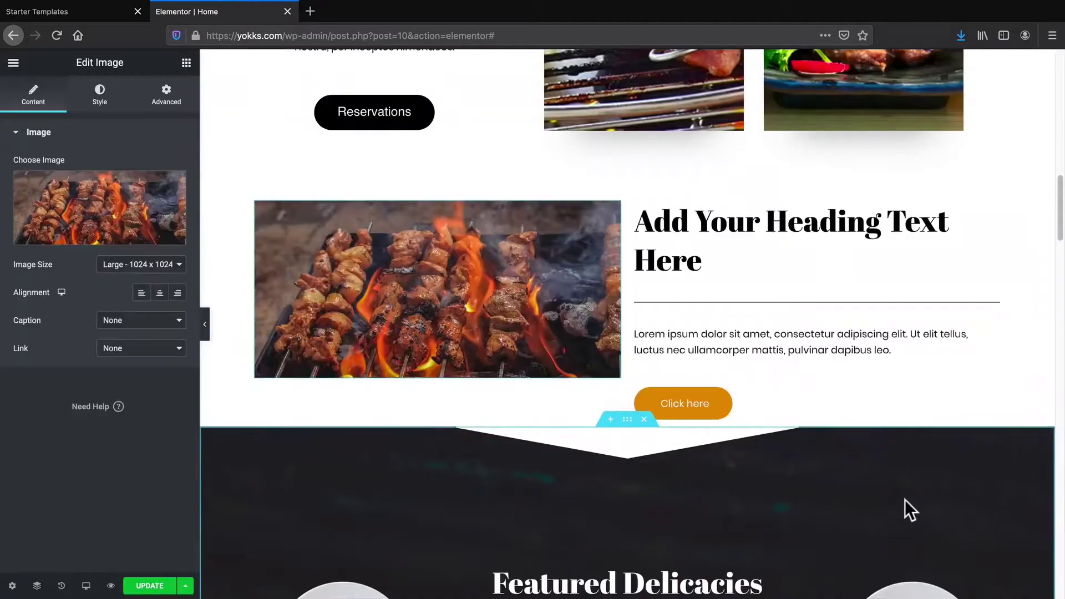
Retitle the heading 'Best Beef In Town!' and shorten its divider to 22% width
scroll(734, 267, "up", 1)
triple_click(733, 266)
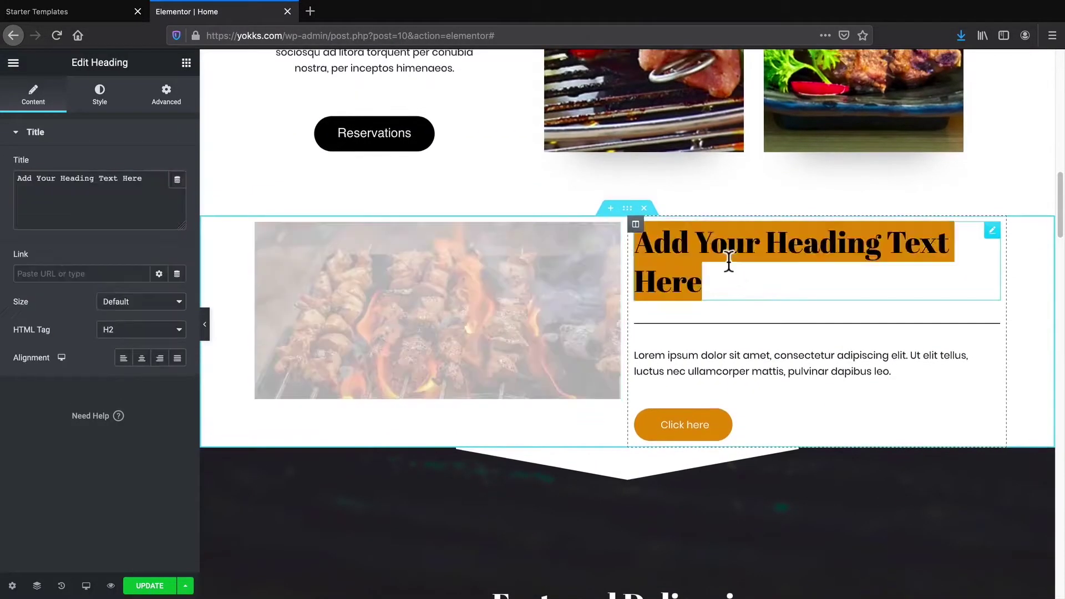
triple_click(56, 182)
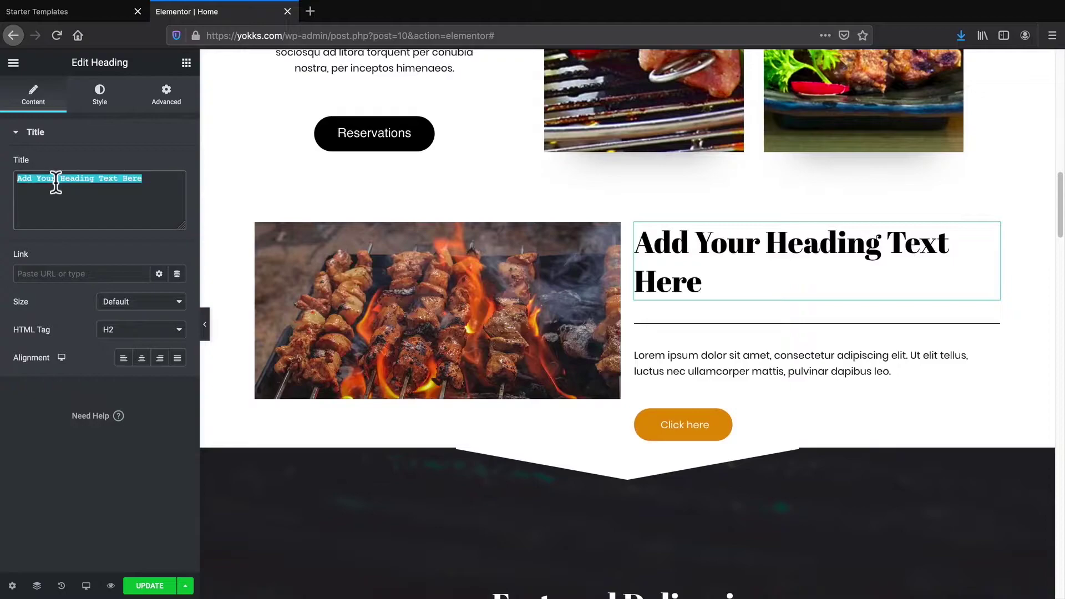
type("Best Beef In Town!")
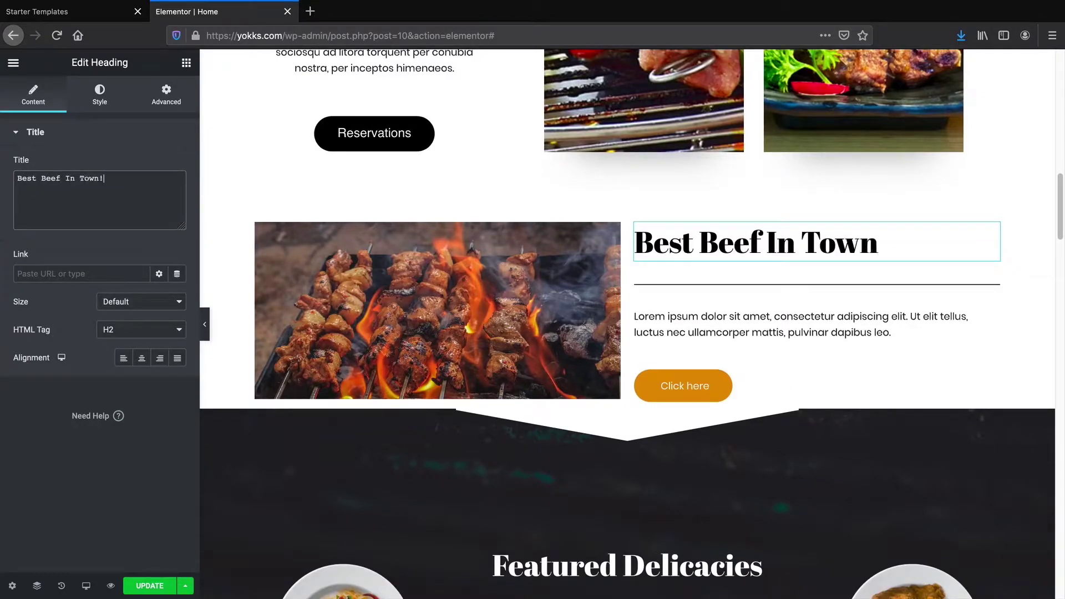
left_click(774, 284)
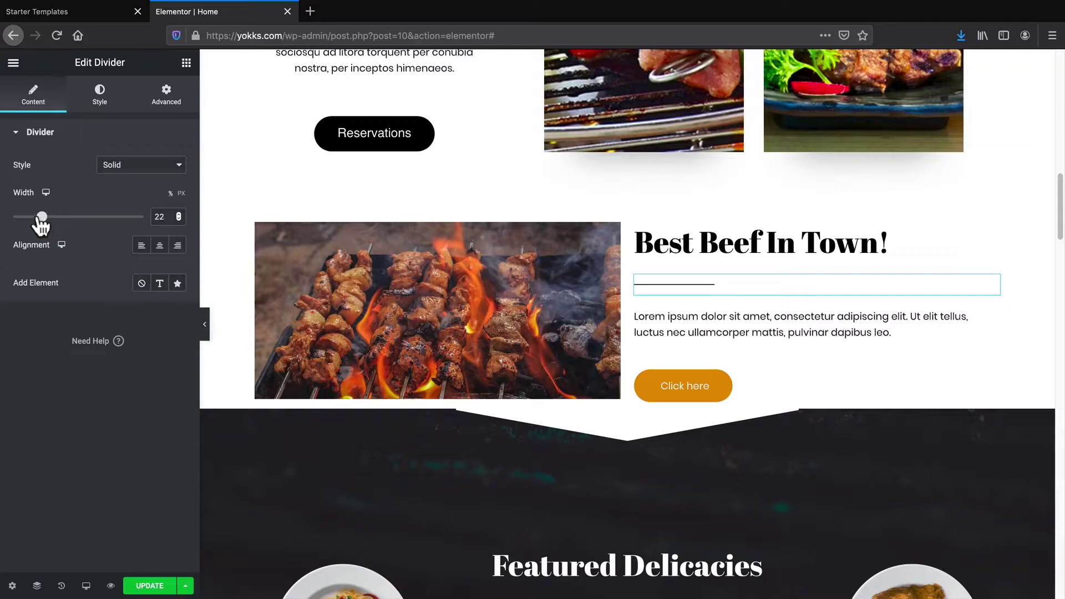
Double the paragraph text by pasting a copy of it after itself
left_click(724, 325)
left_click_drag(90, 354, 13, 274)
right_click(68, 286)
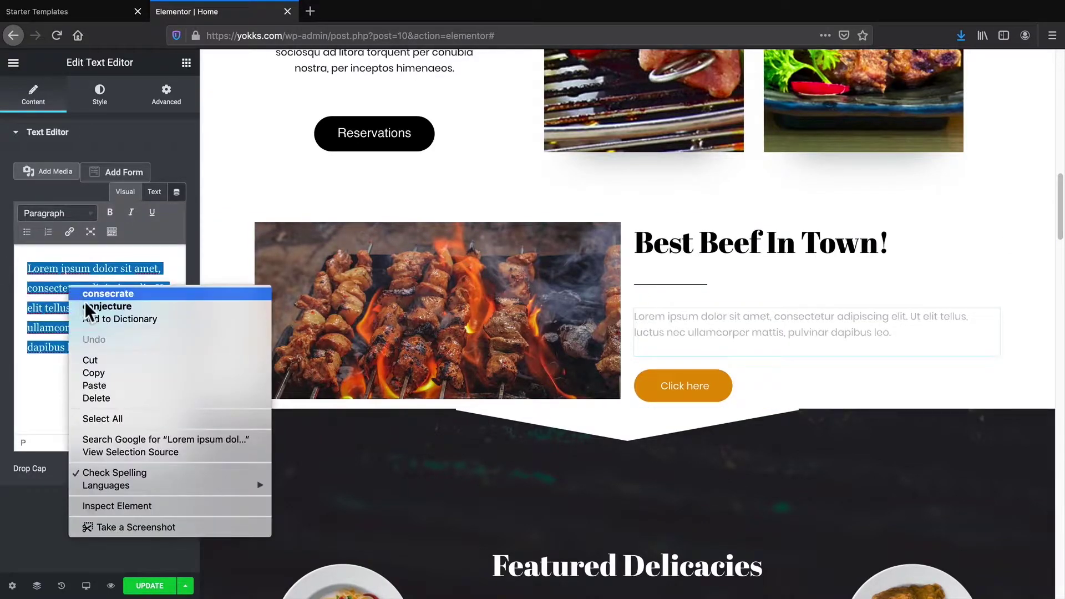
left_click(112, 372)
left_click(105, 349)
right_click(109, 349)
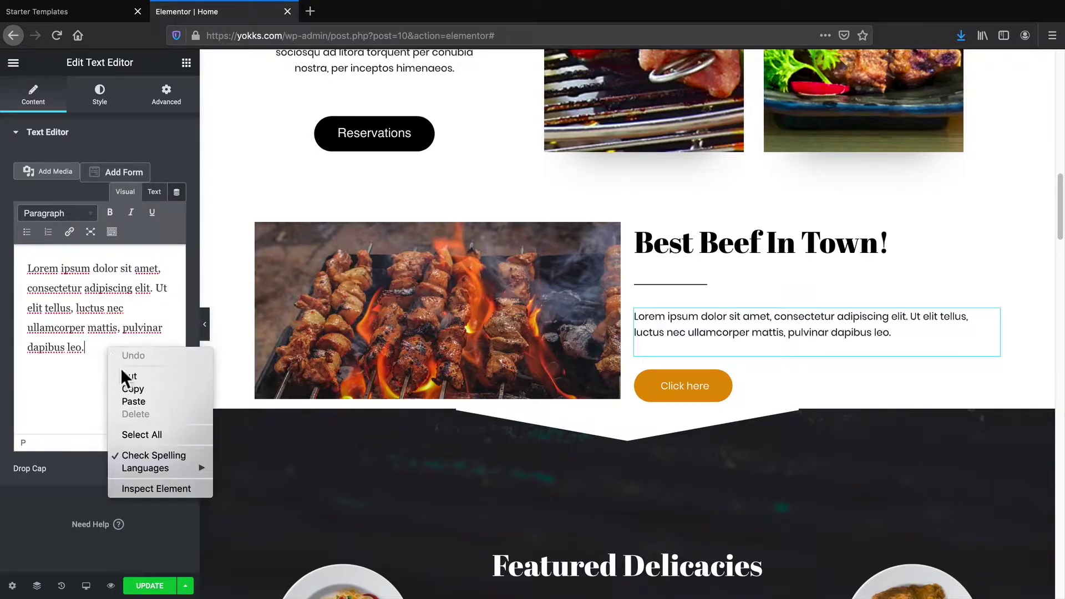
left_click(132, 399)
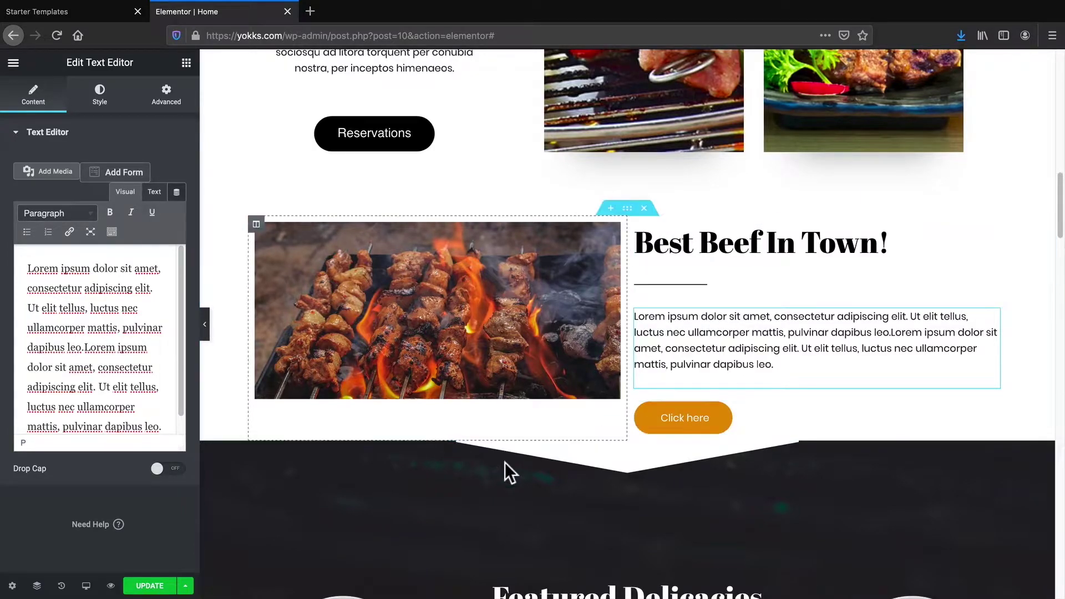
Unlink the Best Beef section's padding and set top and bottom to 70 px
left_click(627, 210)
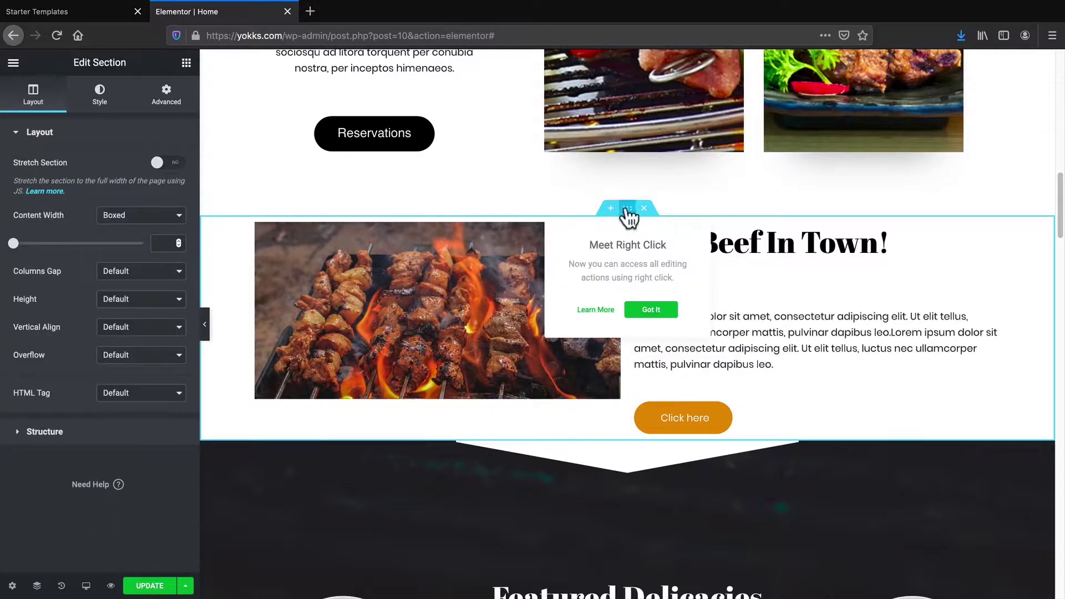
left_click(167, 105)
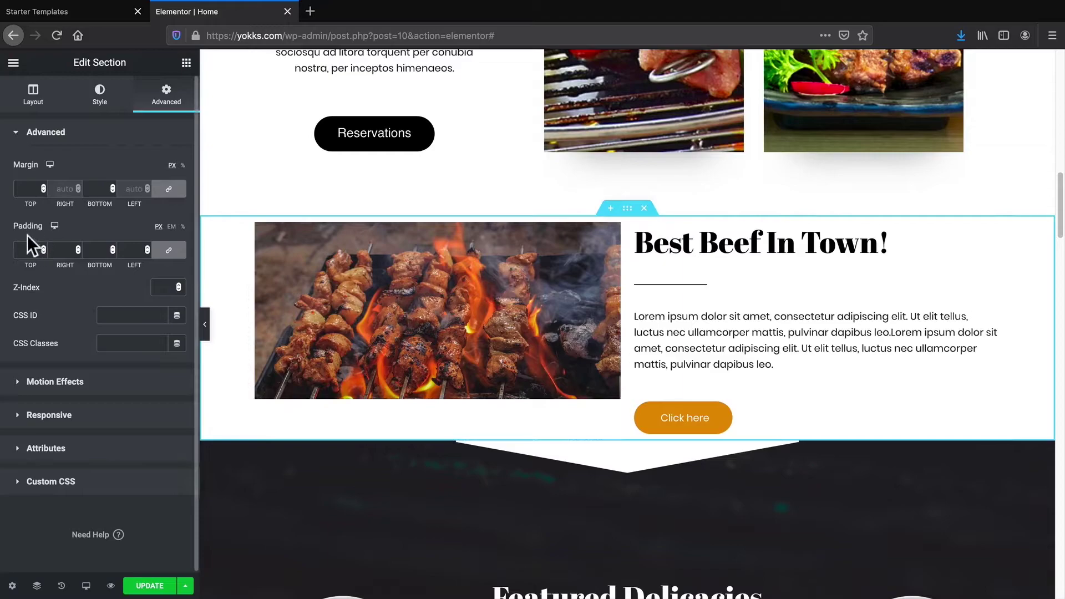
left_click(169, 250)
left_click_drag(43, 245, 42, 248)
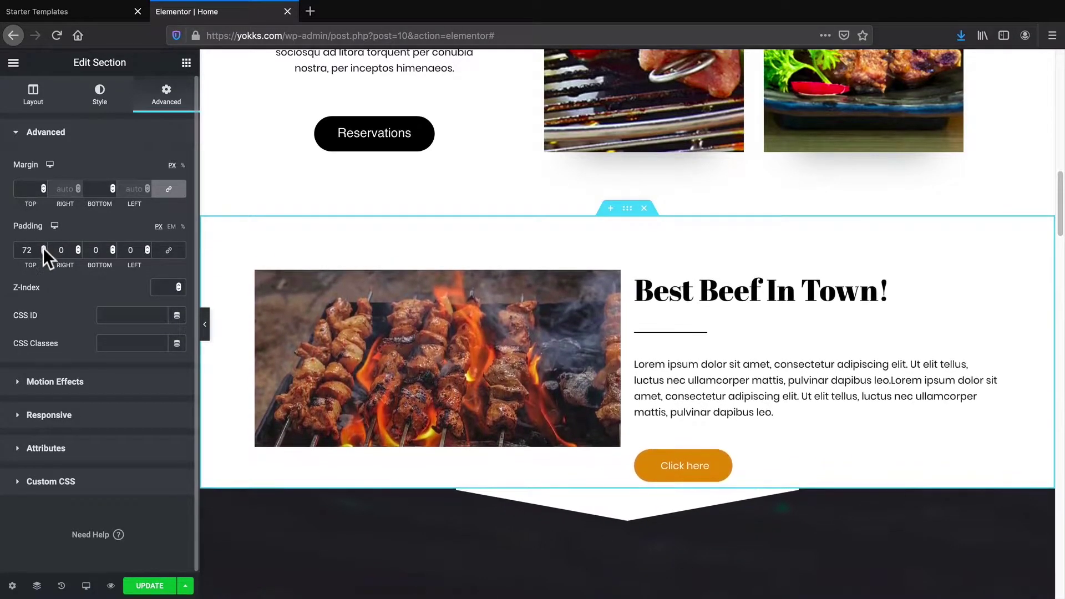
left_click_drag(108, 244, 111, 250)
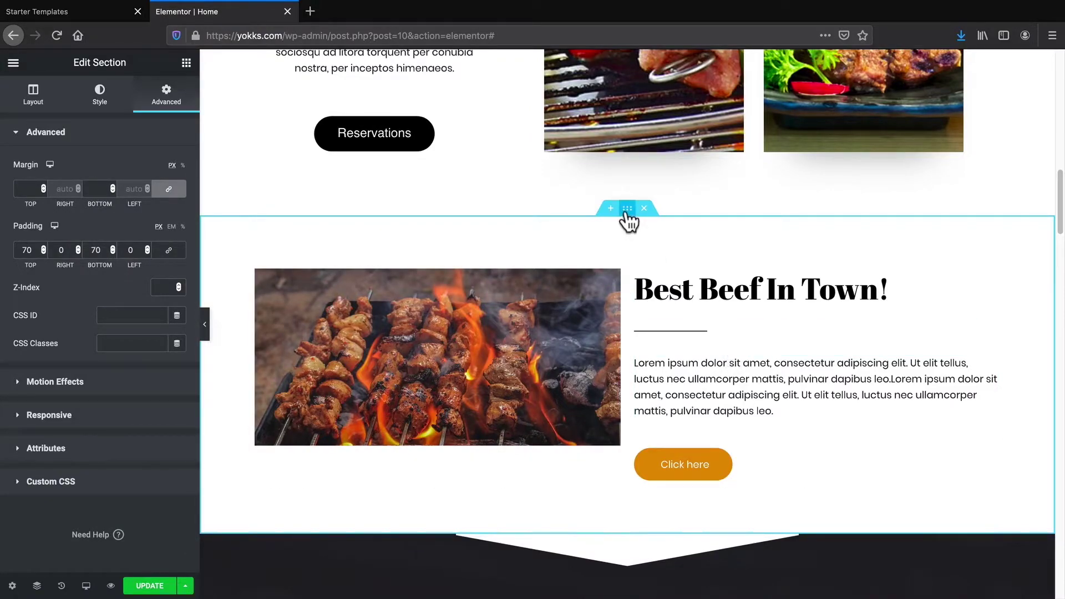
mouse_move(627, 211)
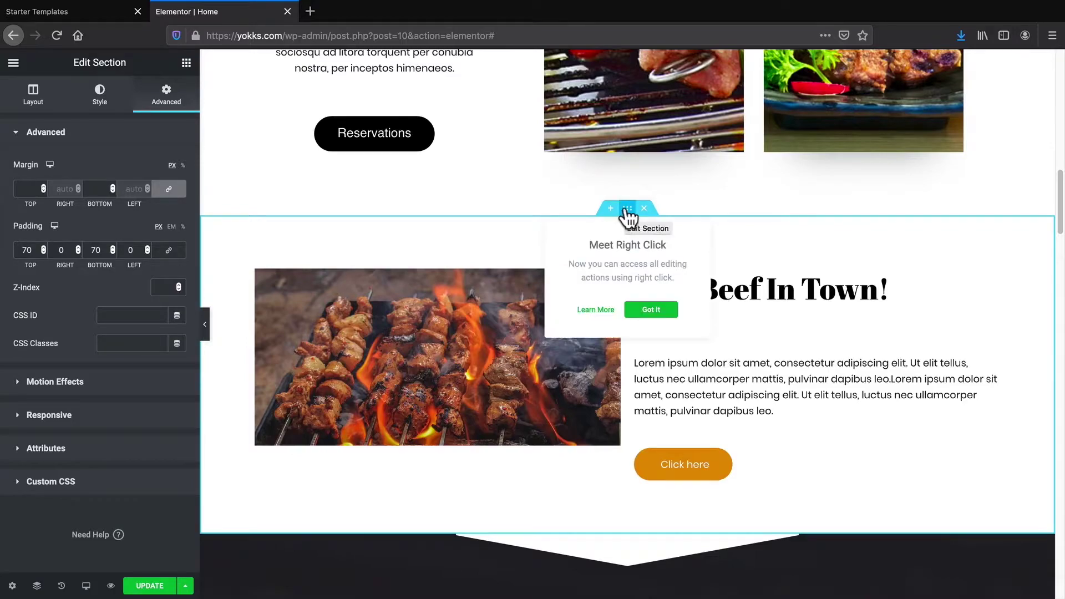
left_click(99, 97)
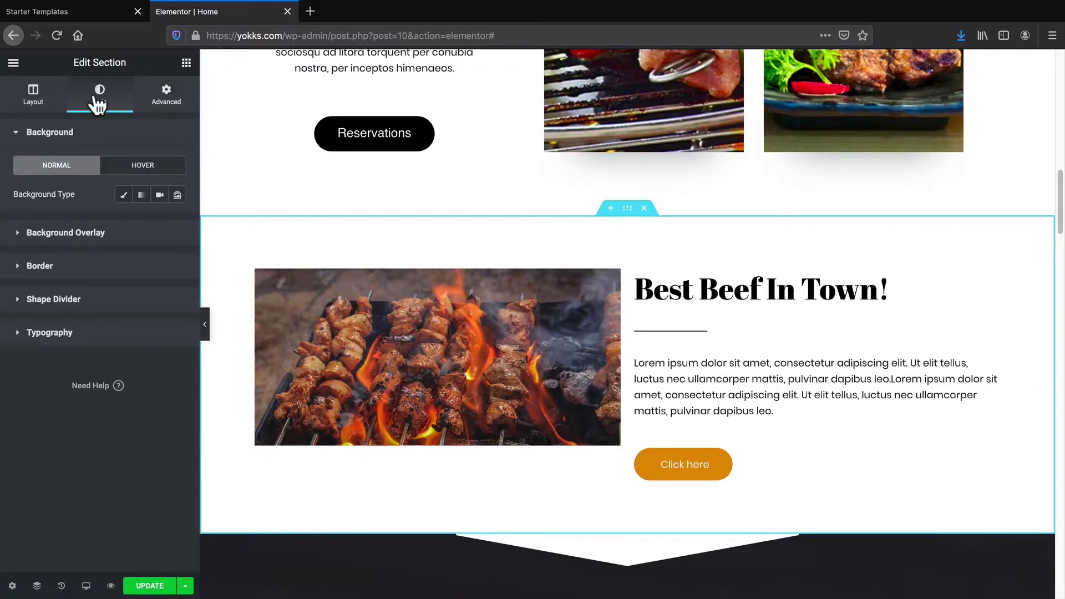
Try gradient, video and dark red, black and light blue colour backgrounds for the section
left_click(144, 198)
left_click(160, 197)
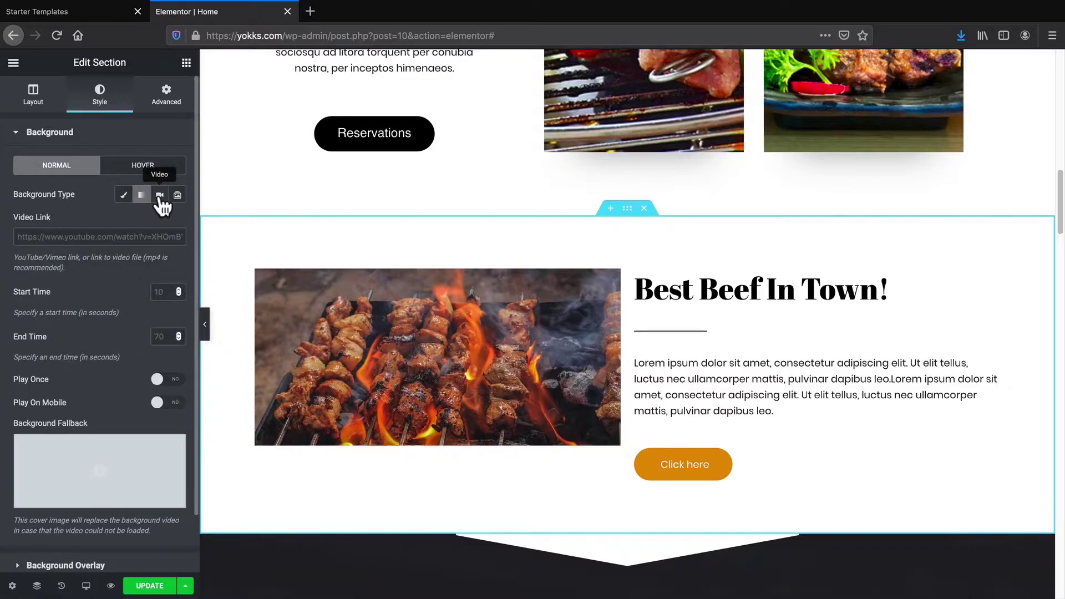
left_click(160, 195)
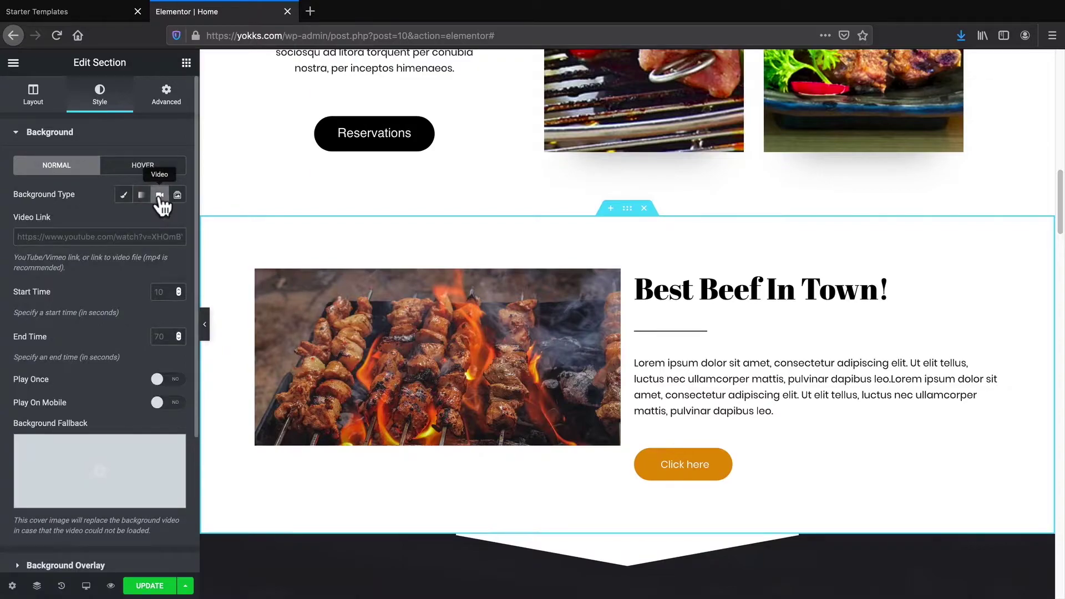
left_click(124, 195)
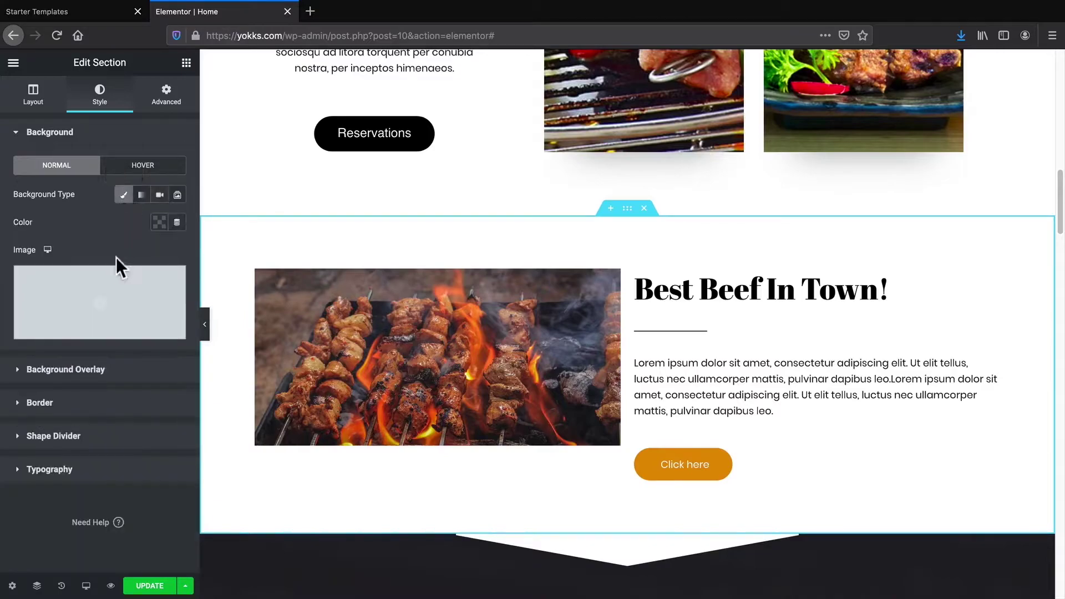
left_click(159, 222)
left_click_drag(124, 281, 187, 343)
left_click_drag(110, 309, 202, 342)
left_click(201, 253)
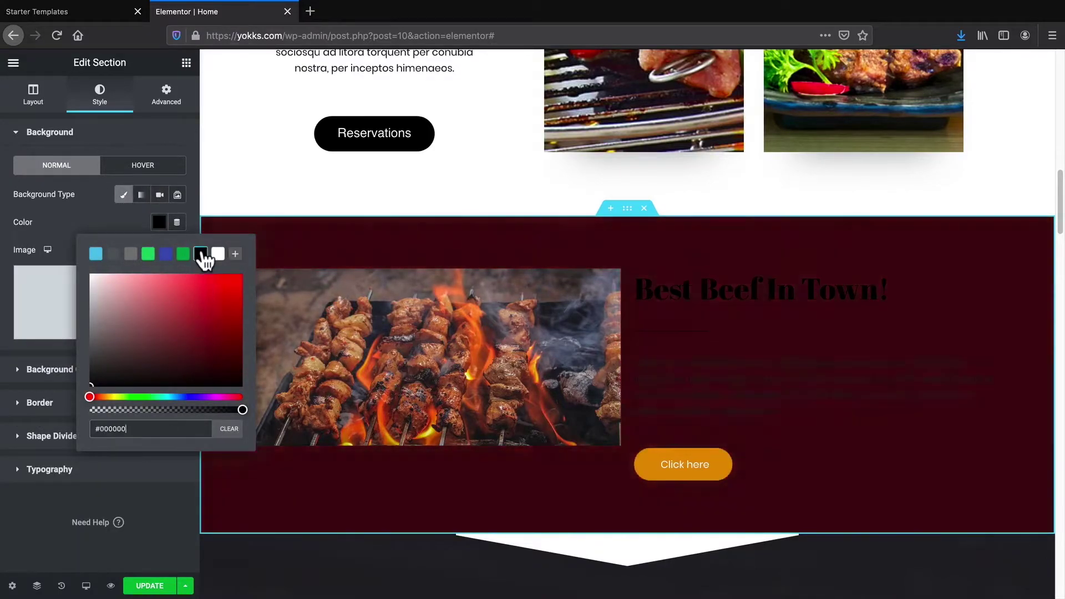
left_click(100, 251)
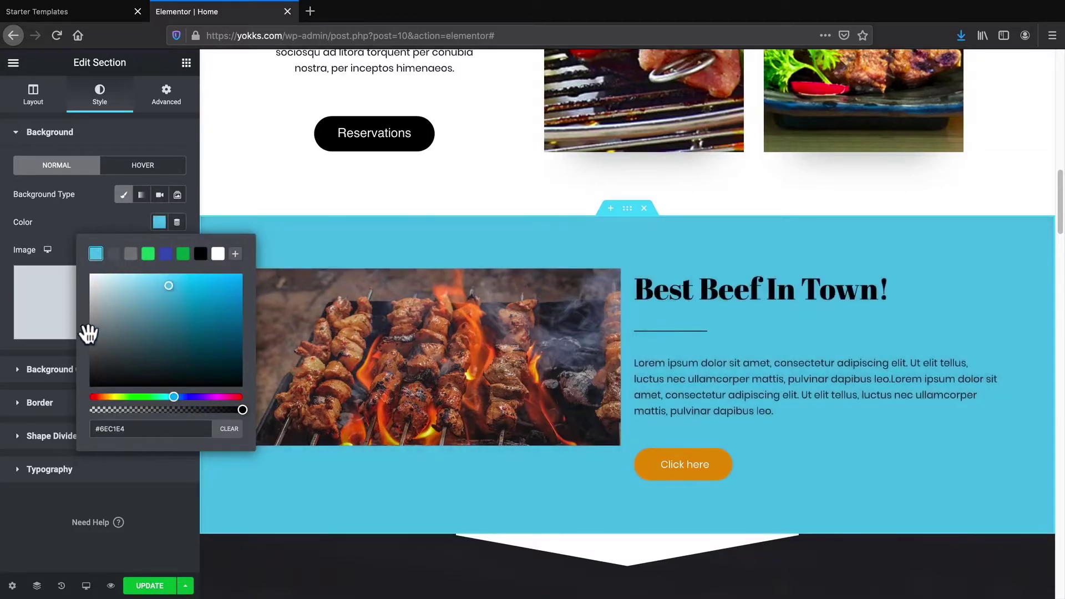
Clear the background colour and apply food-pattern-free-img-2.png as the section's background image
left_click(53, 314)
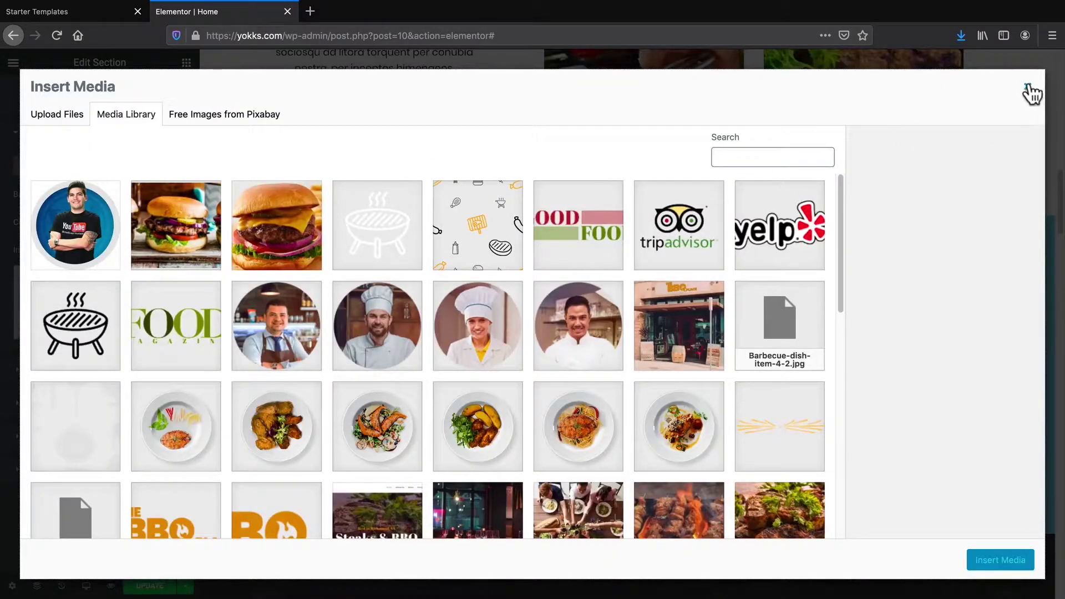
left_click(1028, 87)
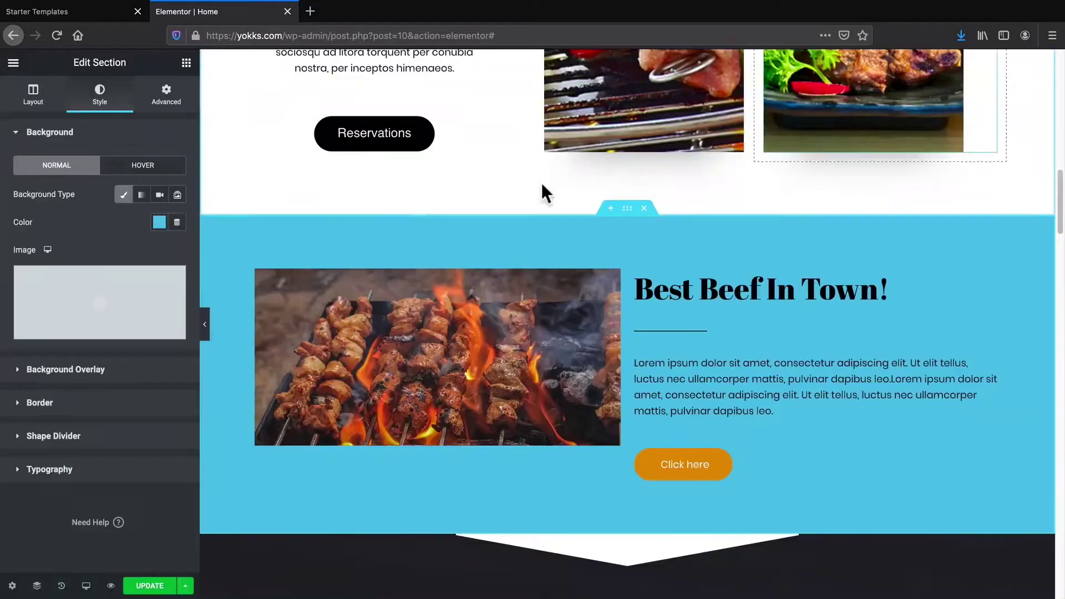
left_click(159, 222)
left_click(229, 429)
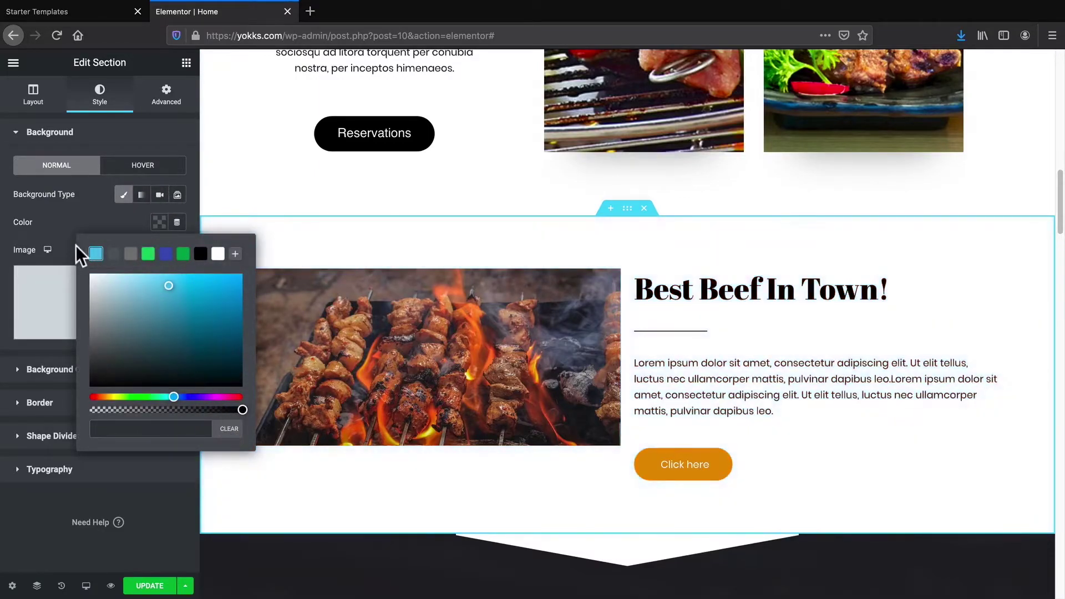
left_click(88, 302)
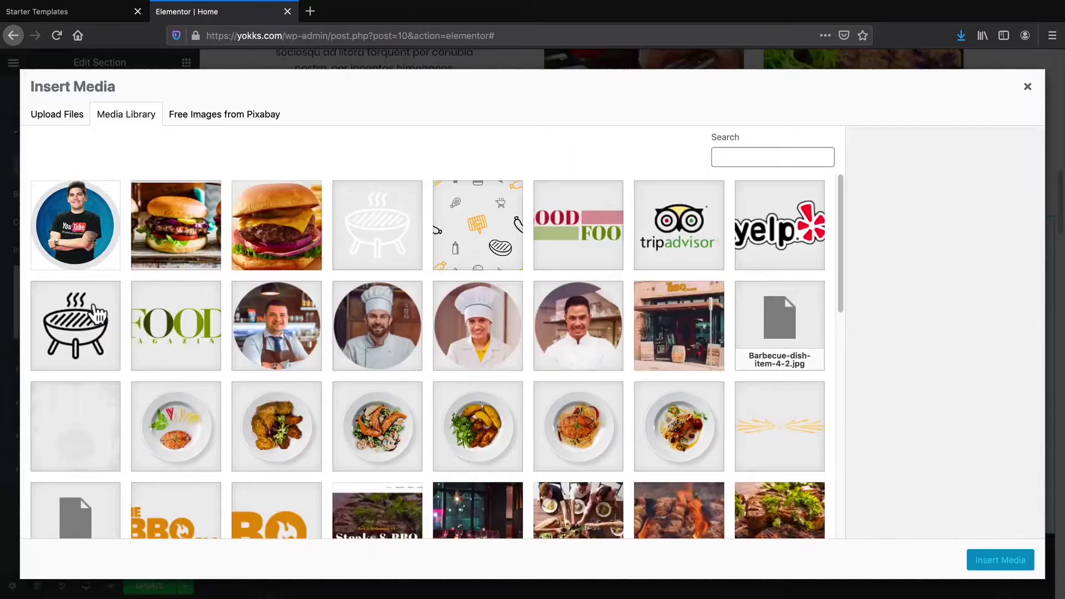
left_click(458, 216)
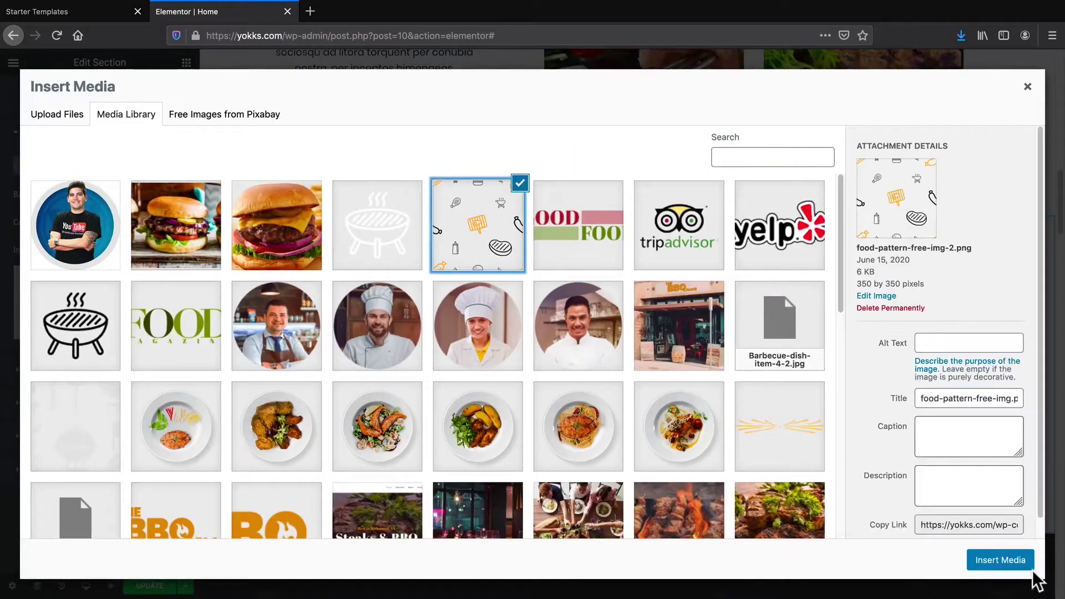
left_click(996, 560)
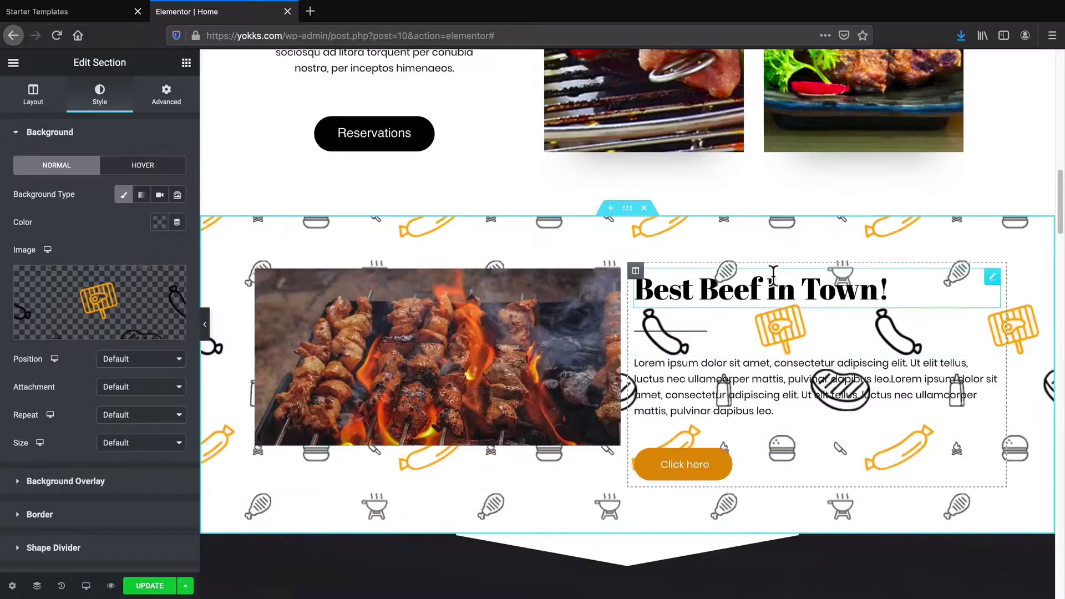
Locate the patterned Best Beef In Town! section on the page and delete it
scroll(590, 486, "down", 2)
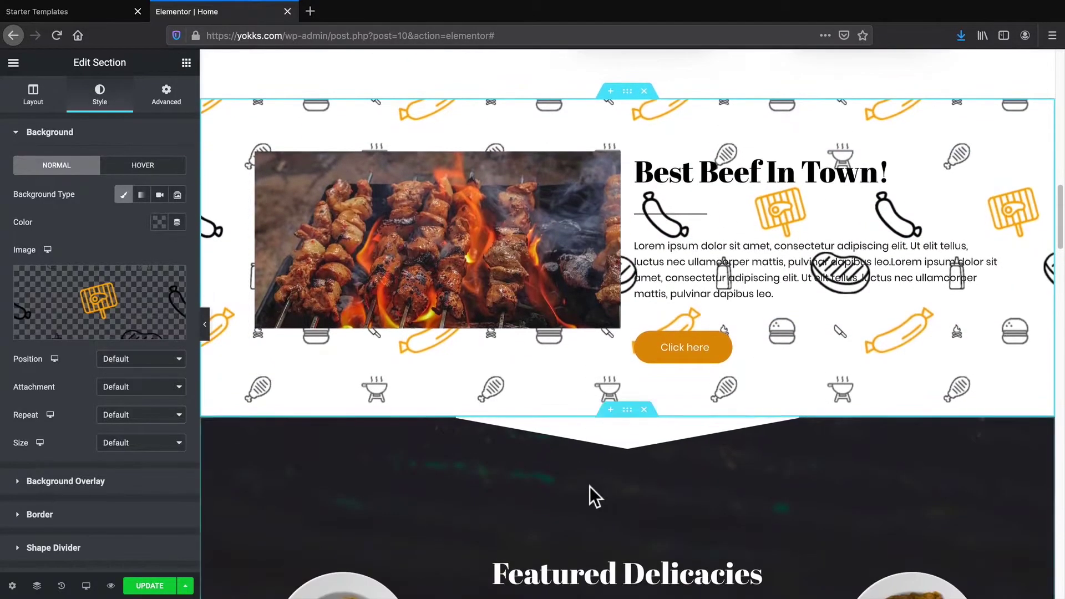
scroll(591, 486, "up", 2)
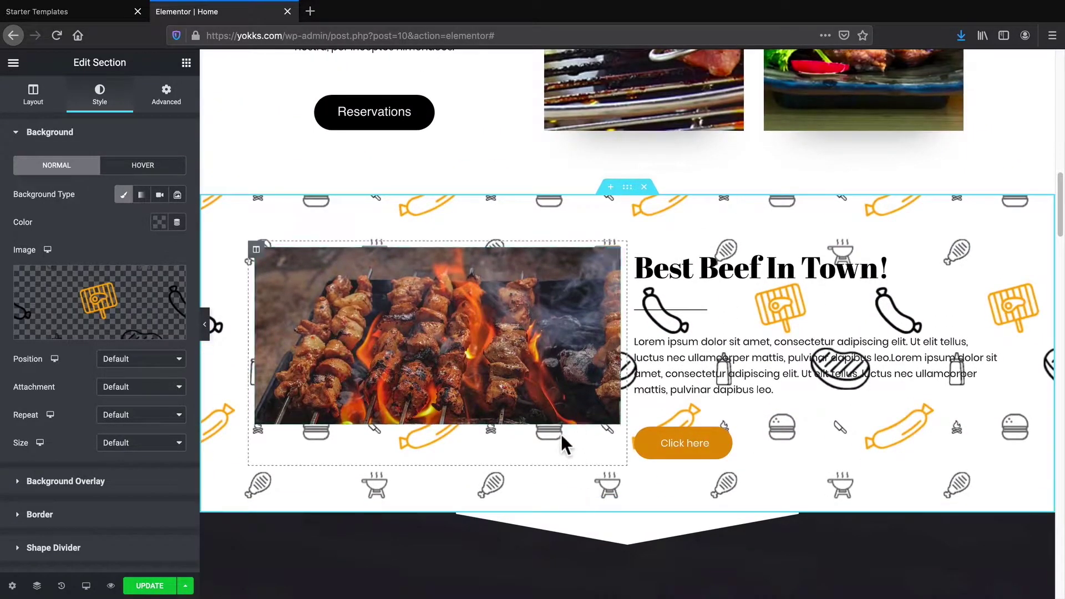
scroll(563, 435, "up", 8)
scroll(475, 447, "down", 5)
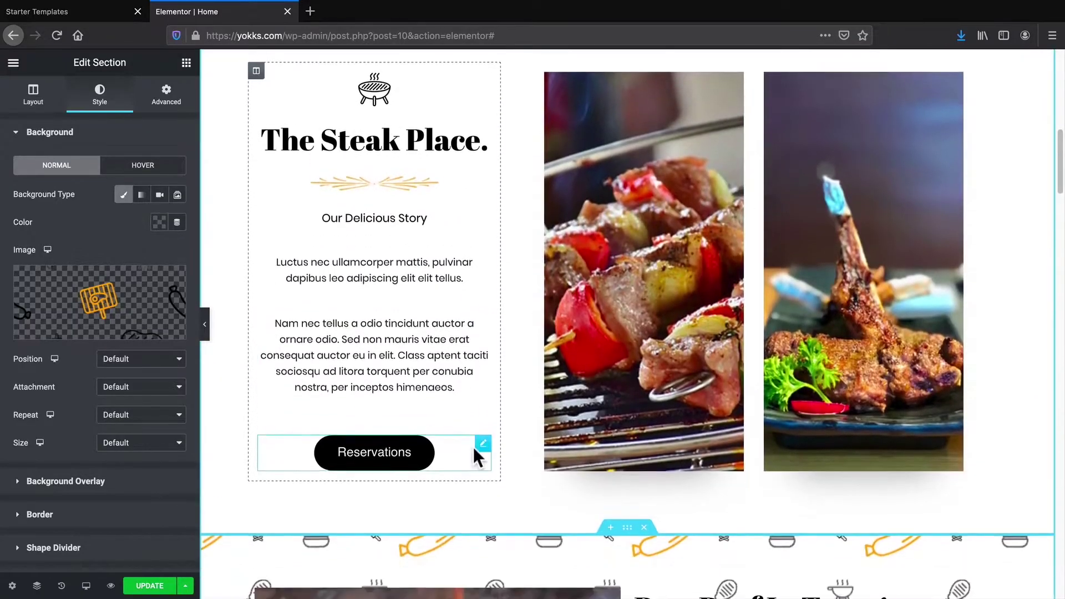
scroll(481, 449, "up", 11)
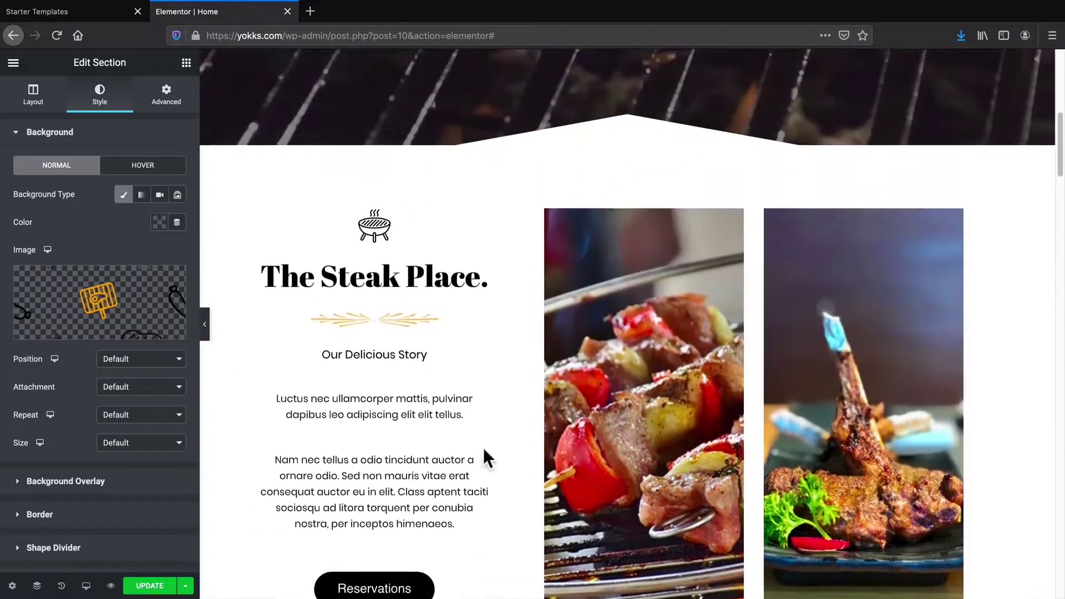
scroll(482, 448, "up", 2)
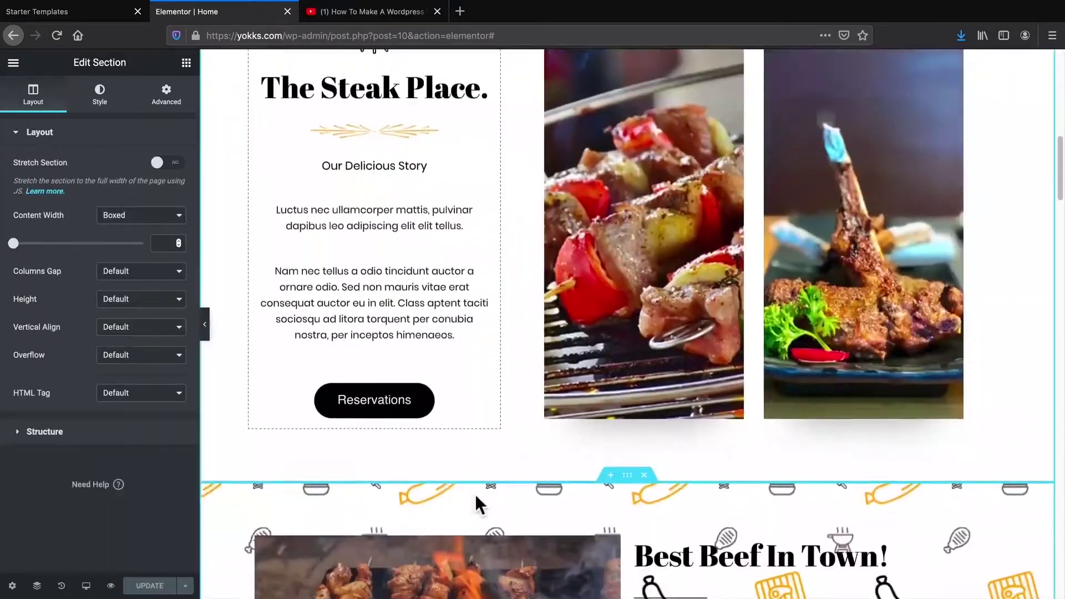
scroll(475, 495, "down", 2)
scroll(475, 495, "down", 1)
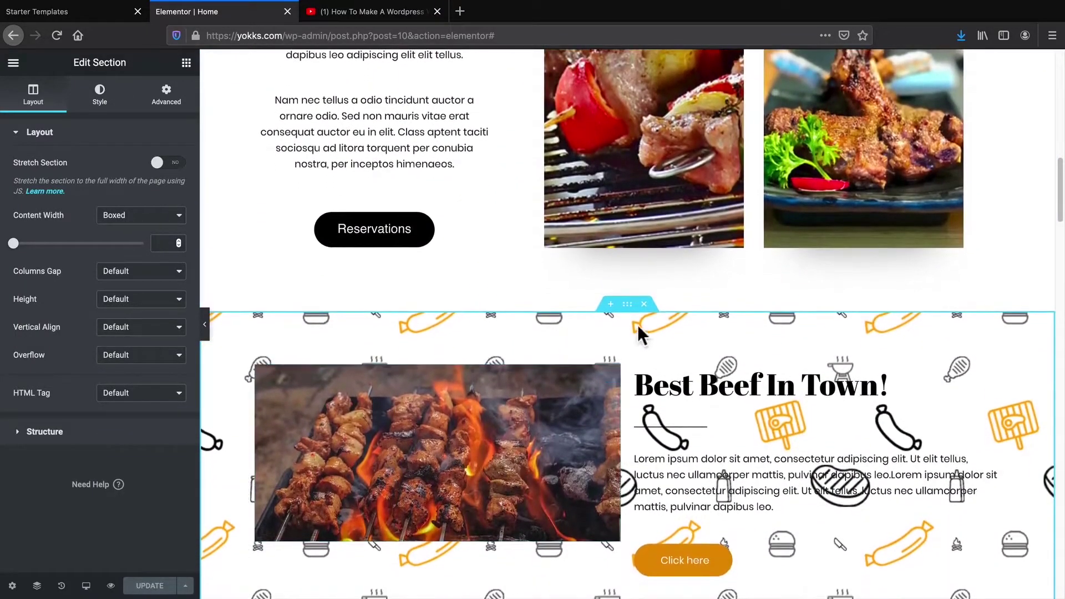
scroll(644, 318, "down", 2)
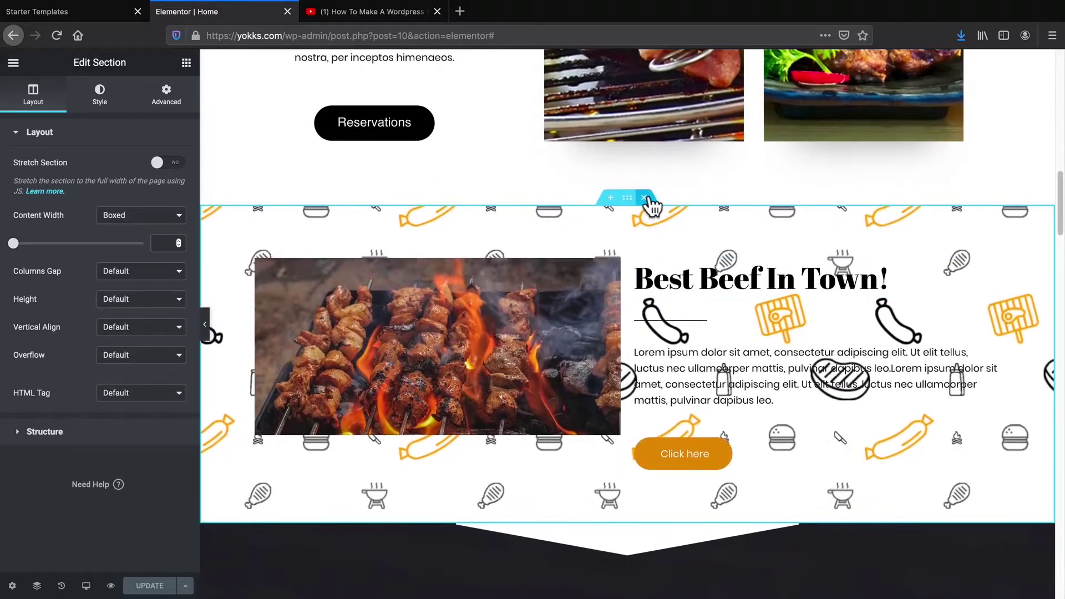
left_click(648, 197)
scroll(571, 302, "up", 1)
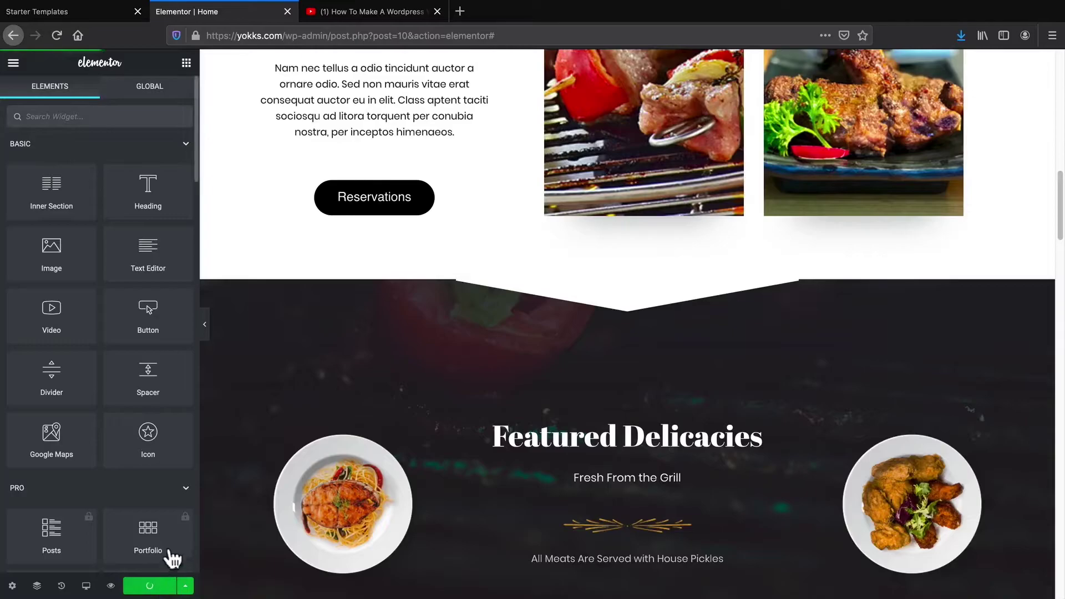
scroll(283, 491, "up", 10)
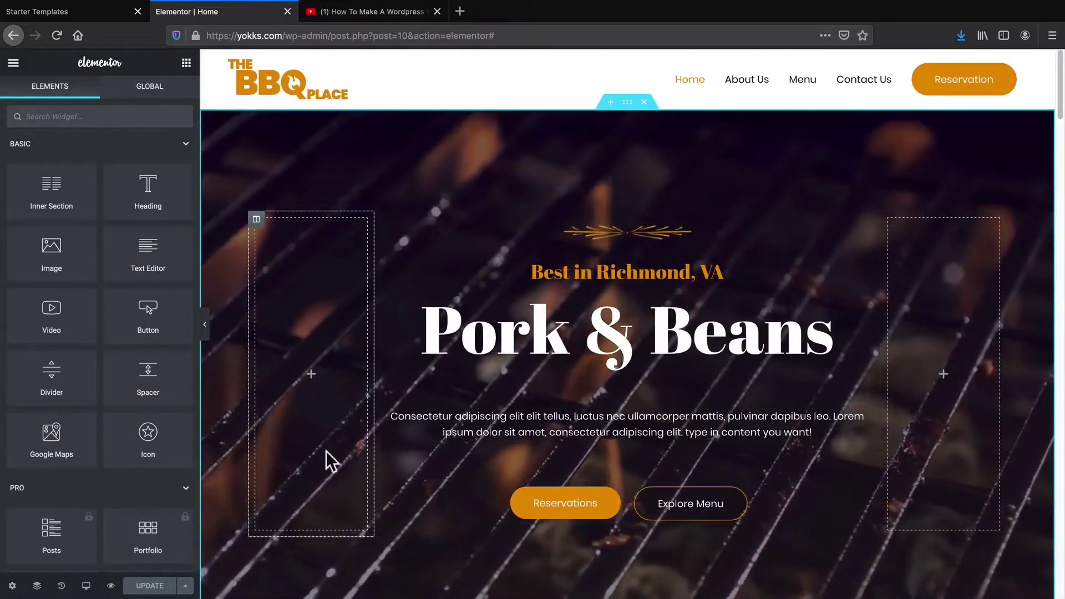
Leave Elementor and return to the WordPress pages list
left_click(15, 65)
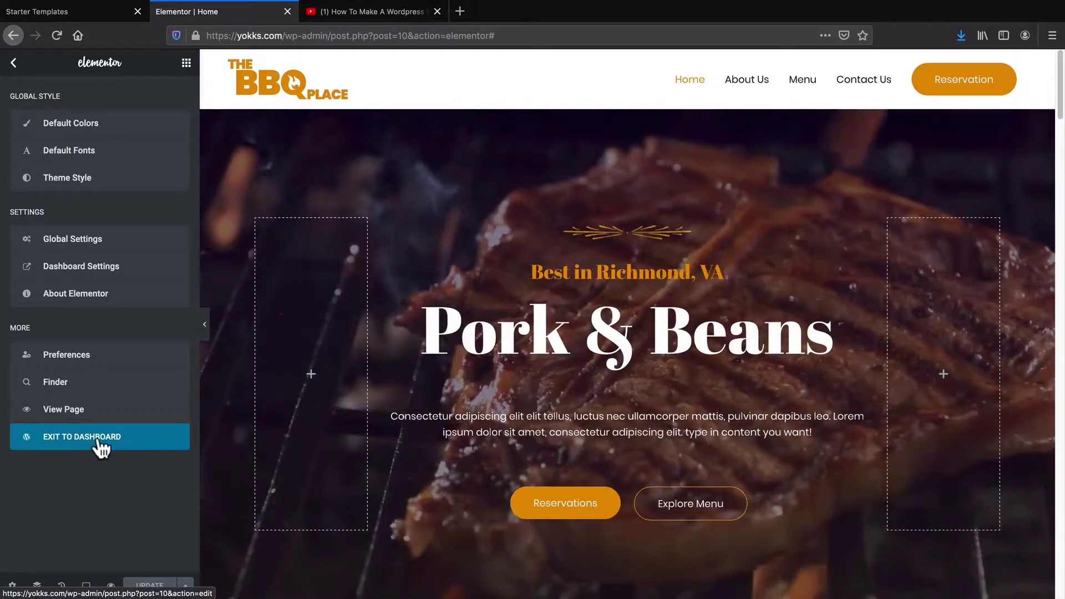
left_click(100, 442)
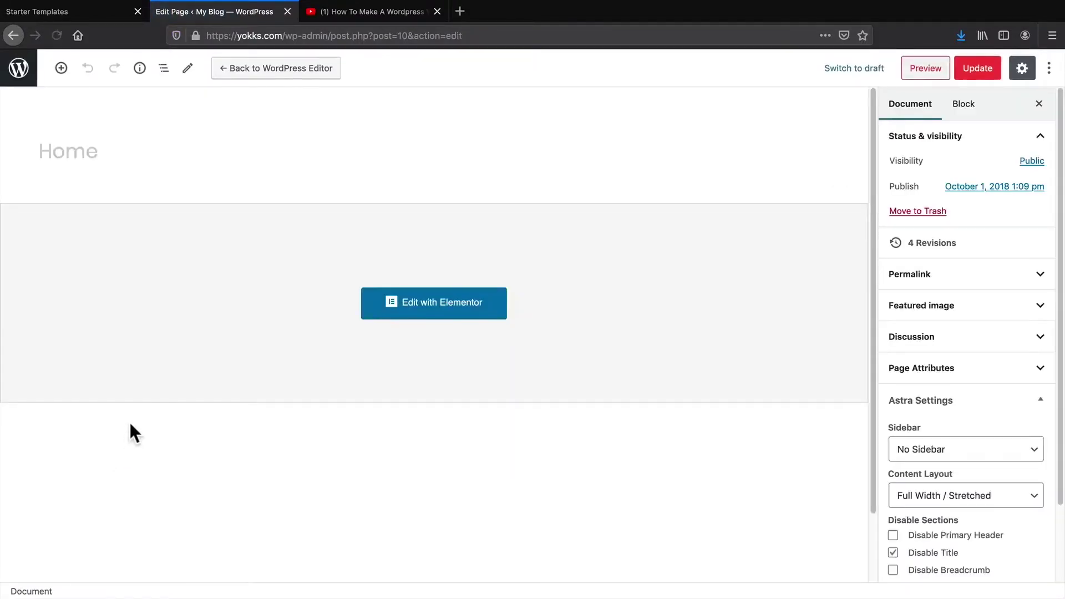
left_click(18, 70)
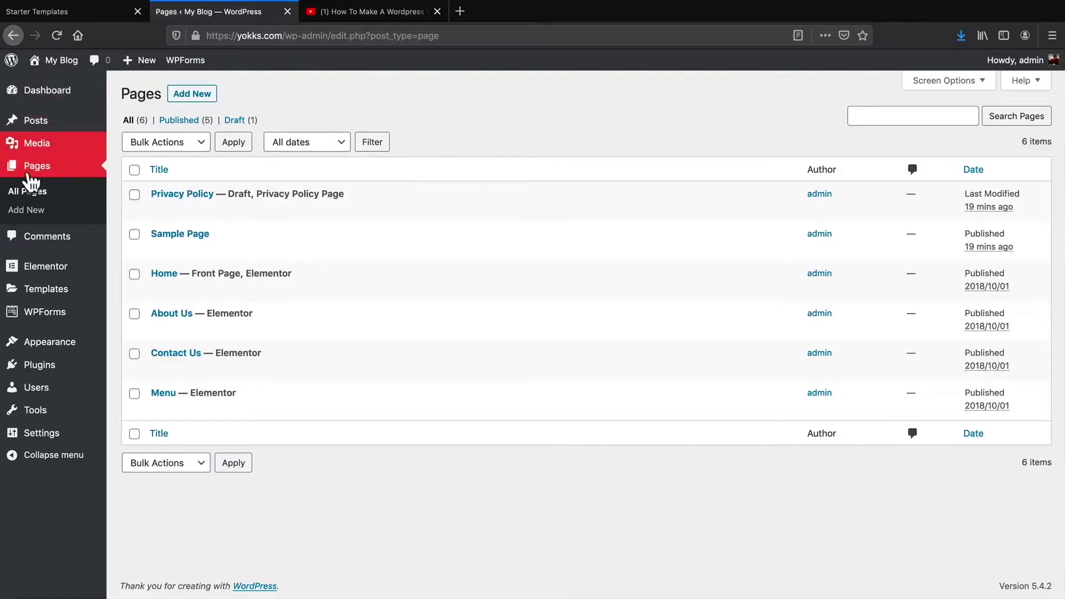
Search Plugins > Add New for 'envato' and activate Envato Elements
mouse_move(44, 373)
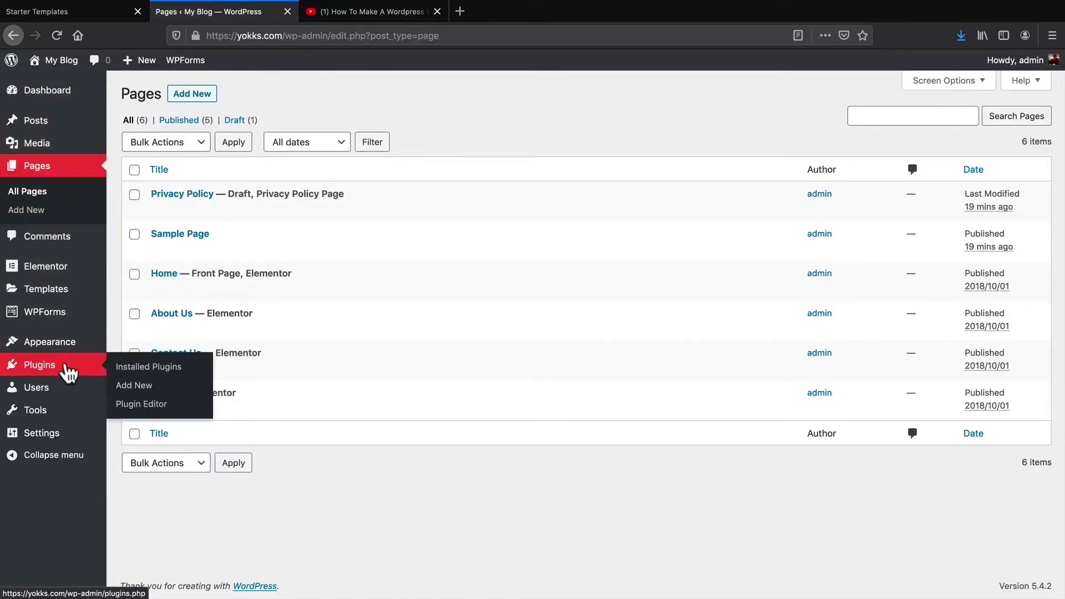
left_click(131, 395)
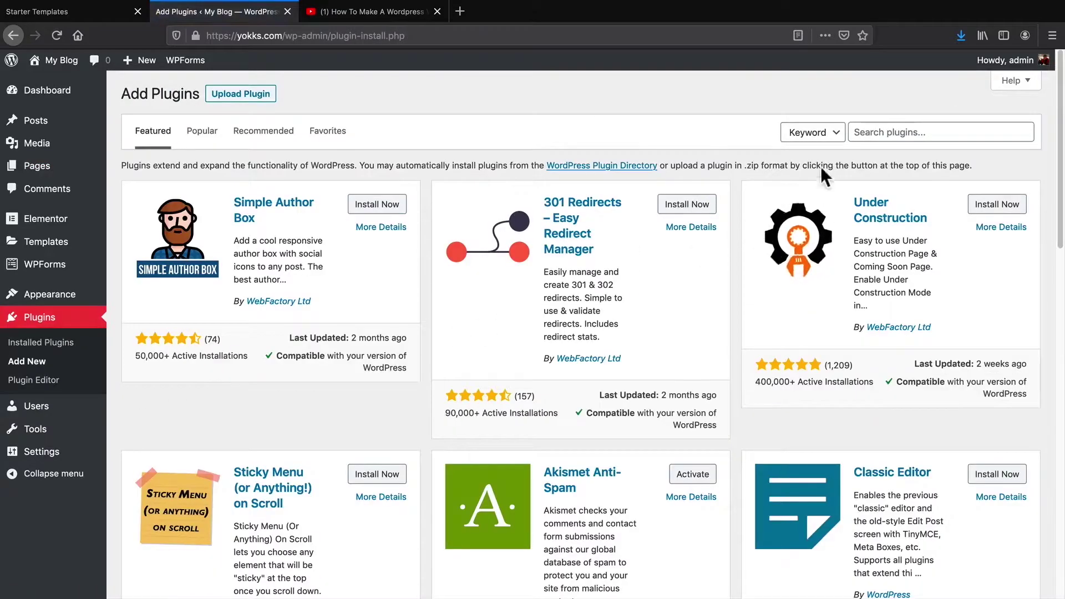
left_click(873, 134)
type("envato")
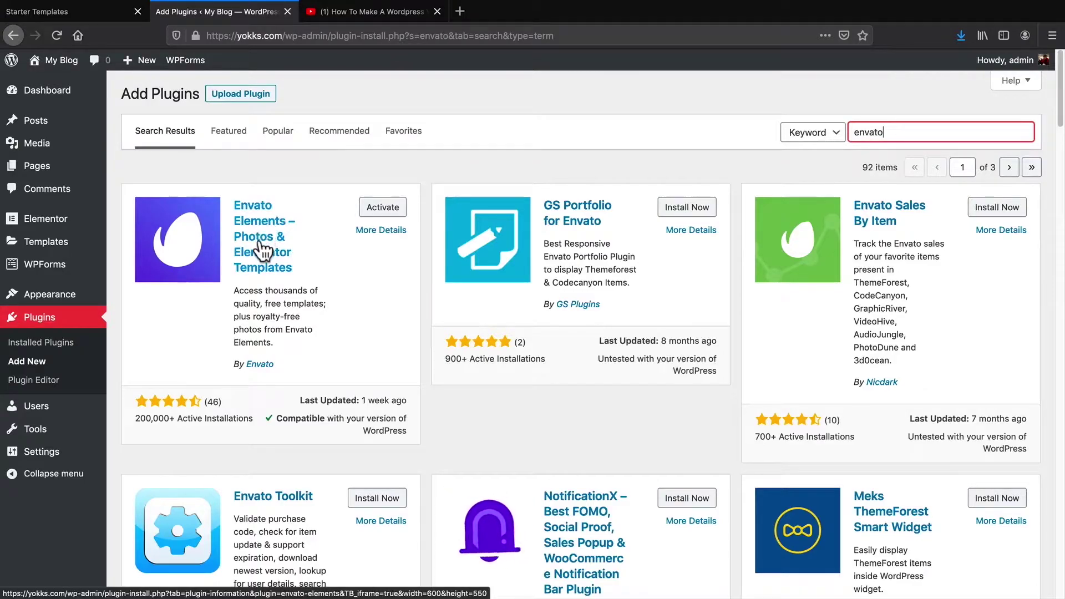
left_click(375, 217)
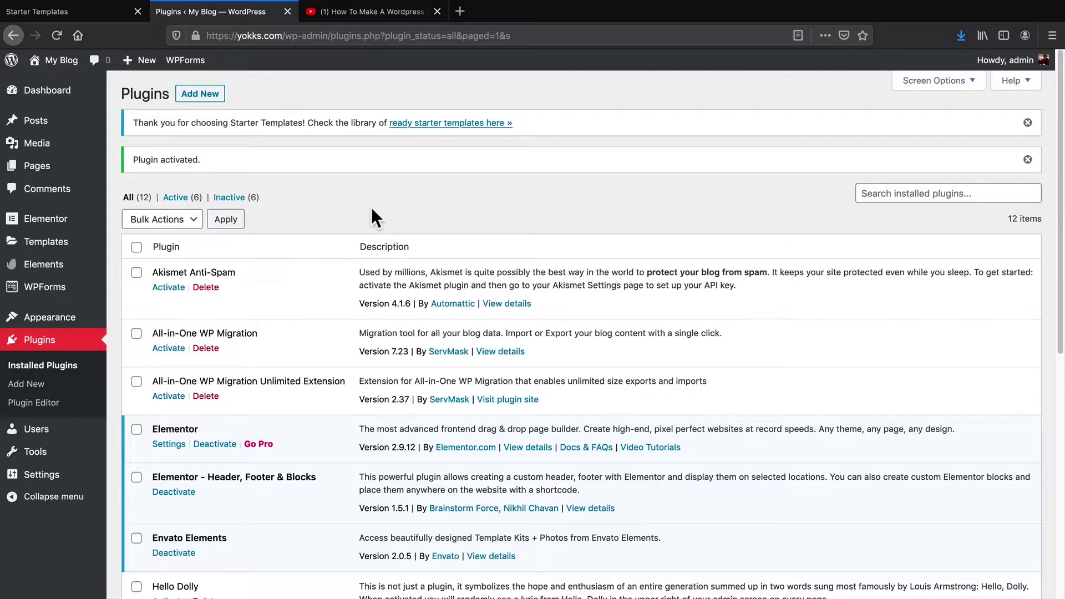
Create a page titled 'Testing Page' with No Sidebar, Full Width / Stretched layout and disabled title
mouse_move(42, 168)
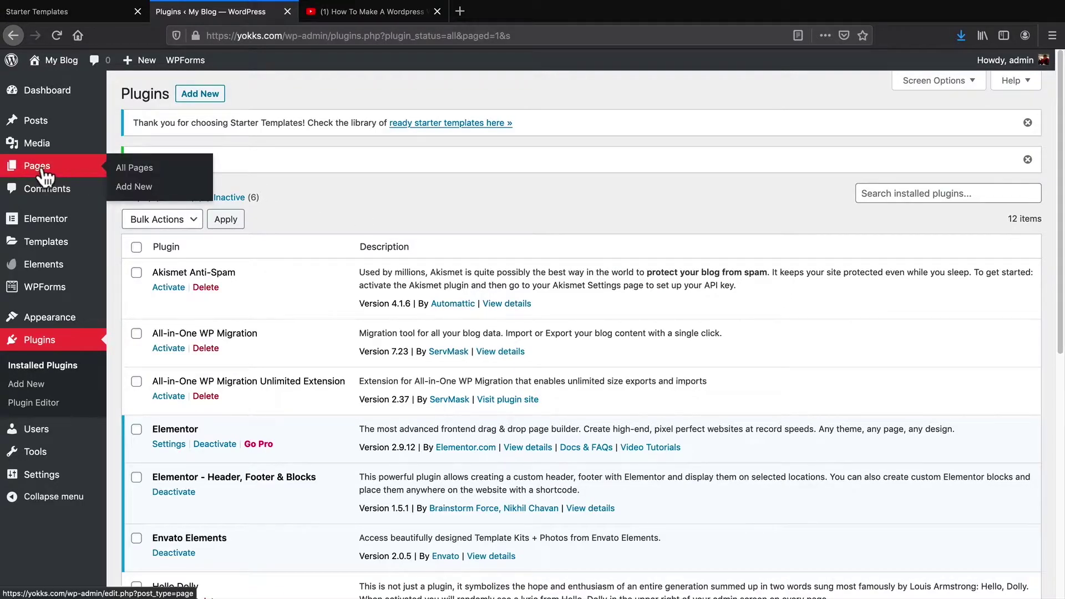
left_click(145, 186)
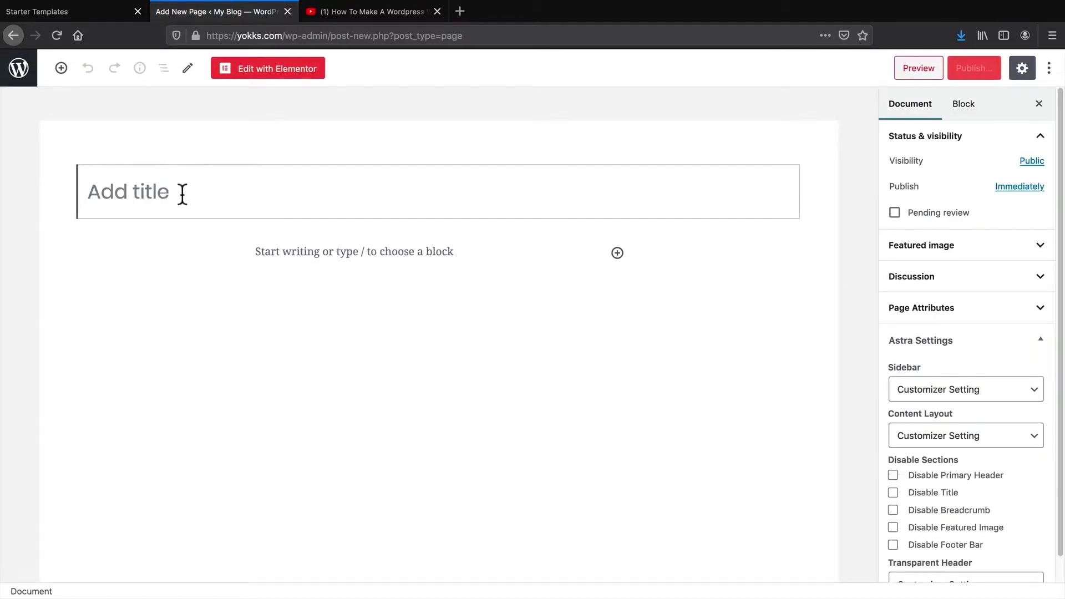
type("Testing Page")
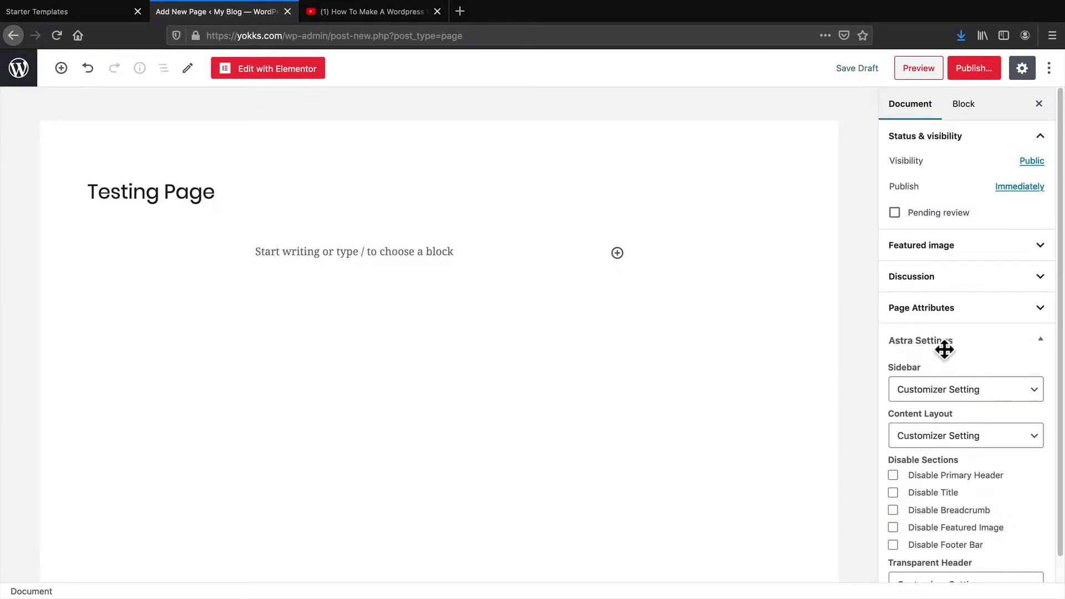
left_click(916, 389)
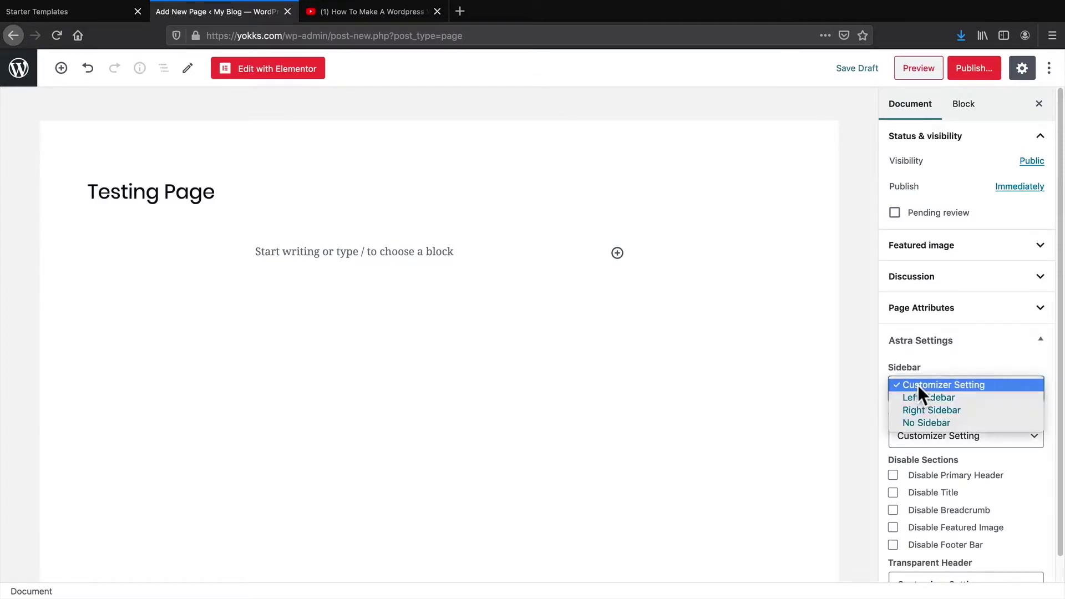
left_click(932, 424)
left_click(947, 434)
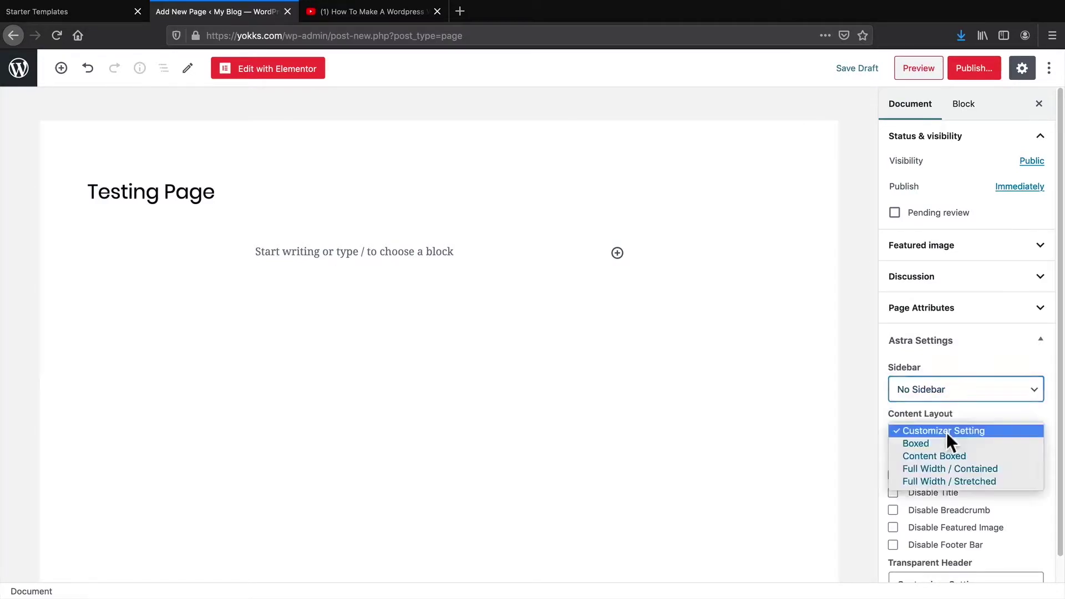
left_click(955, 480)
left_click(949, 497)
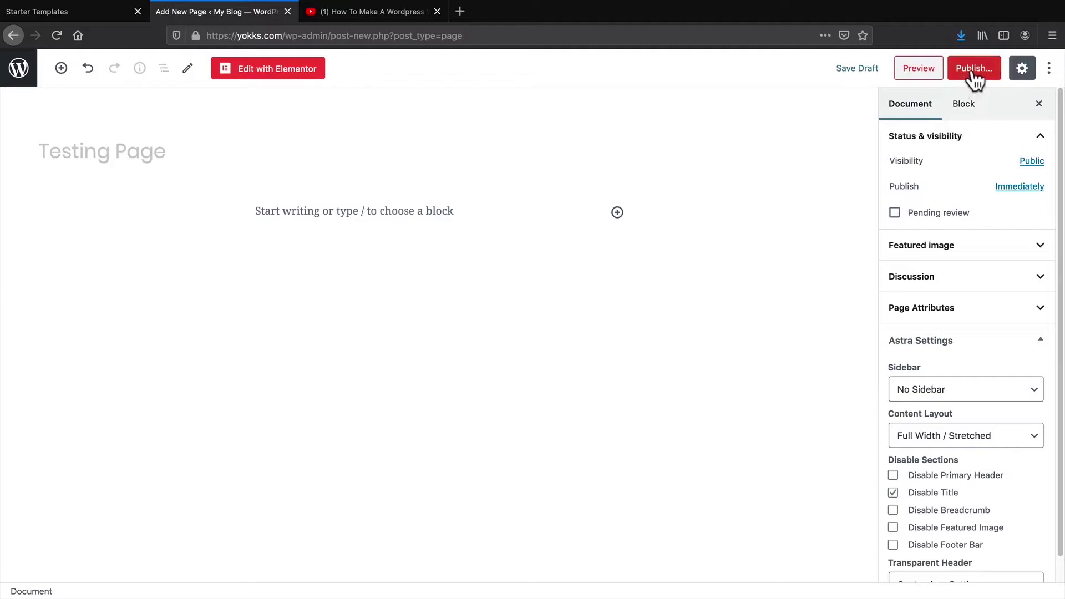
Publish the Testing Page and view it live
left_click(974, 72)
left_click(973, 69)
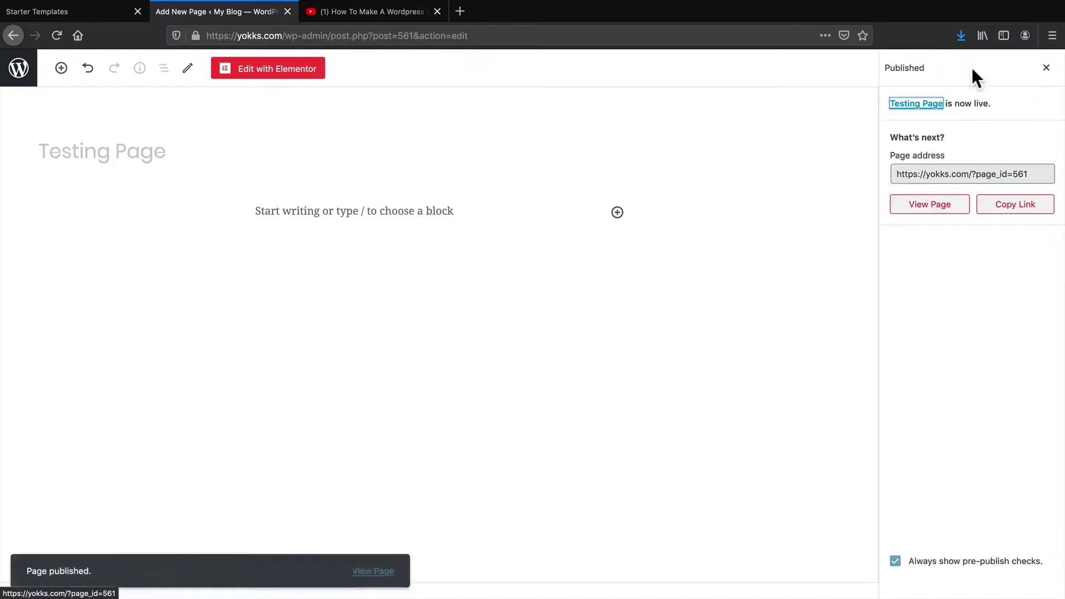
left_click(928, 205)
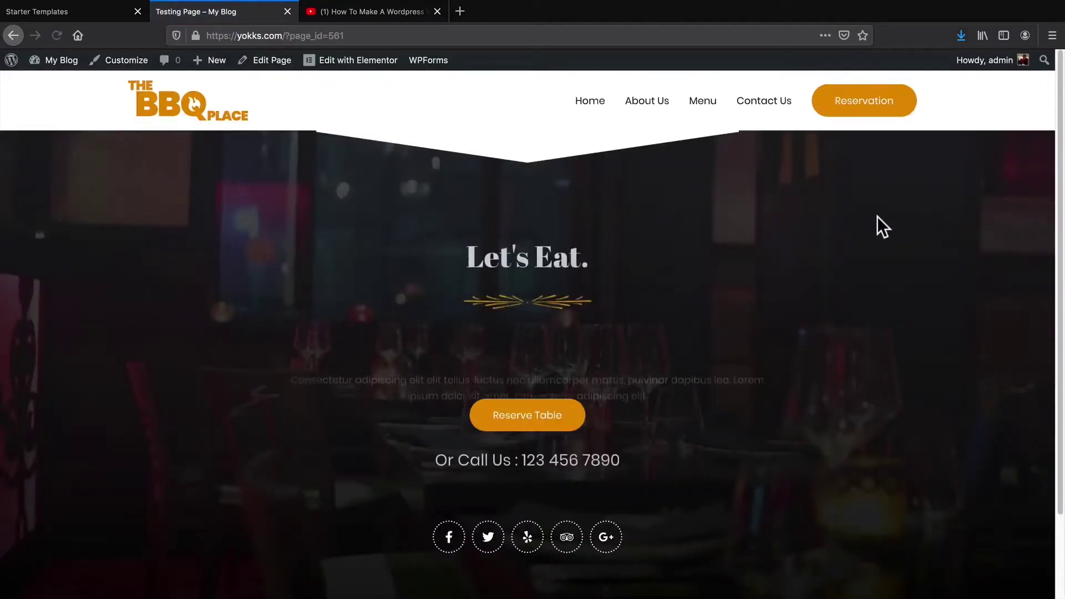
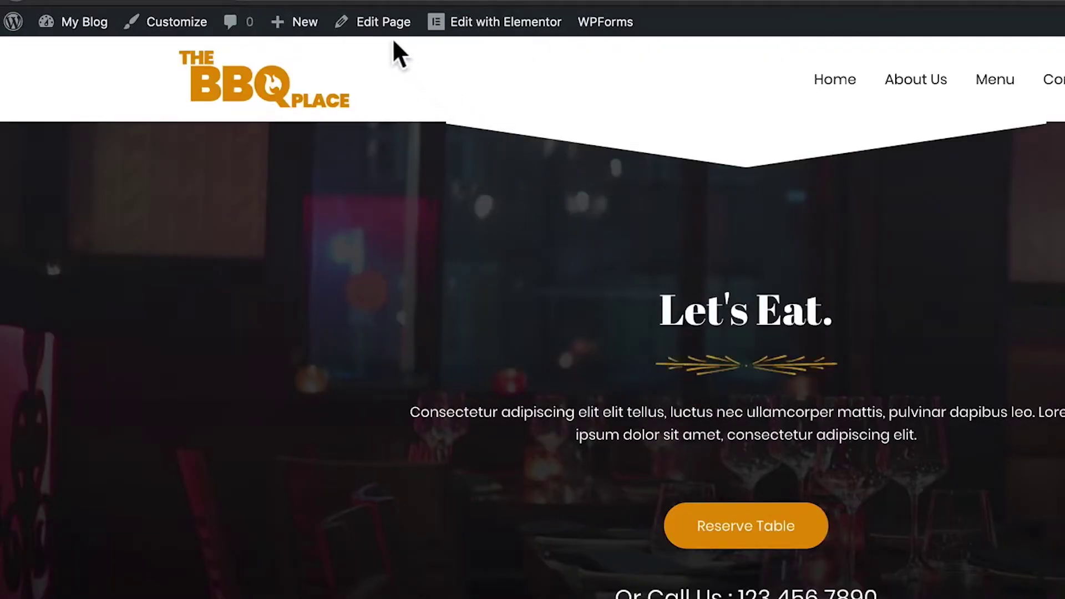
Open the Testing Page in Elementor and launch the Envato Elements Template Kits library
left_click(380, 22)
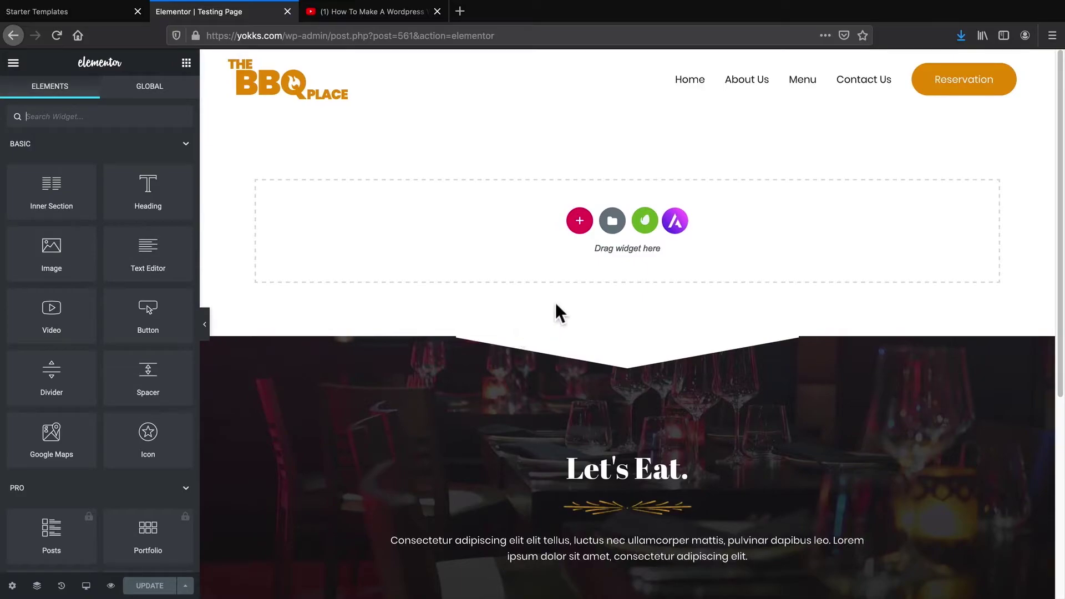
left_click(646, 222)
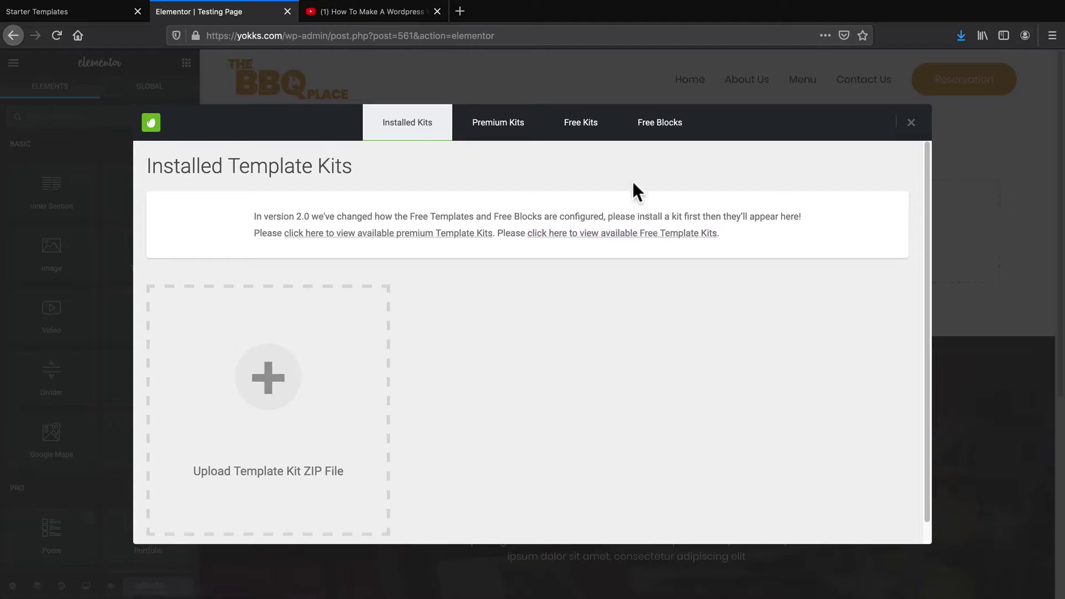
Search the Free Kits for 'food' and install the BBQ Restaurant kit from results page 2
left_click(579, 131)
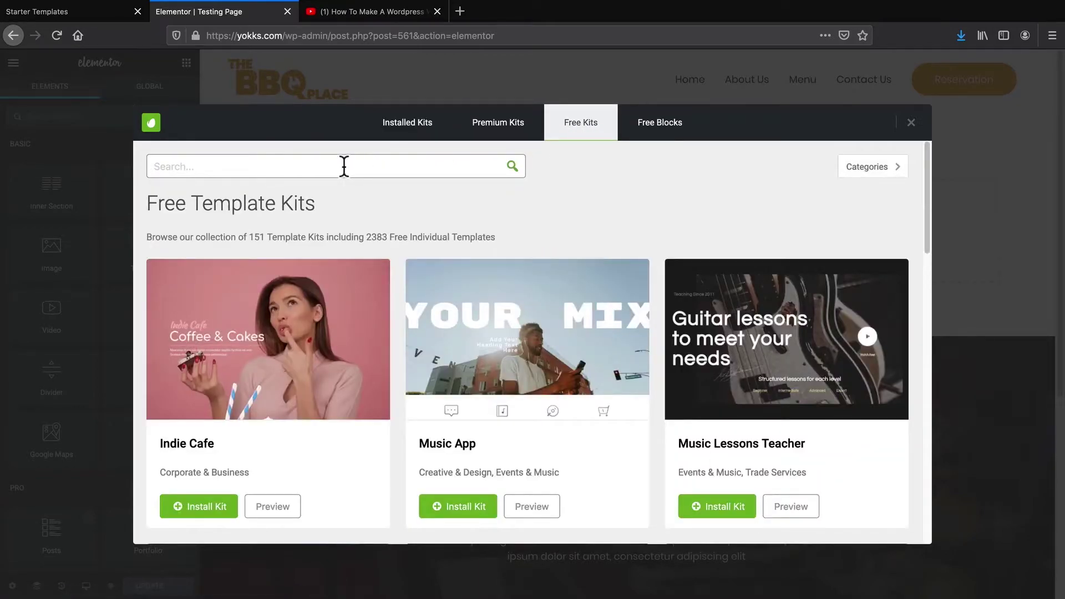
type("food")
left_click(512, 170)
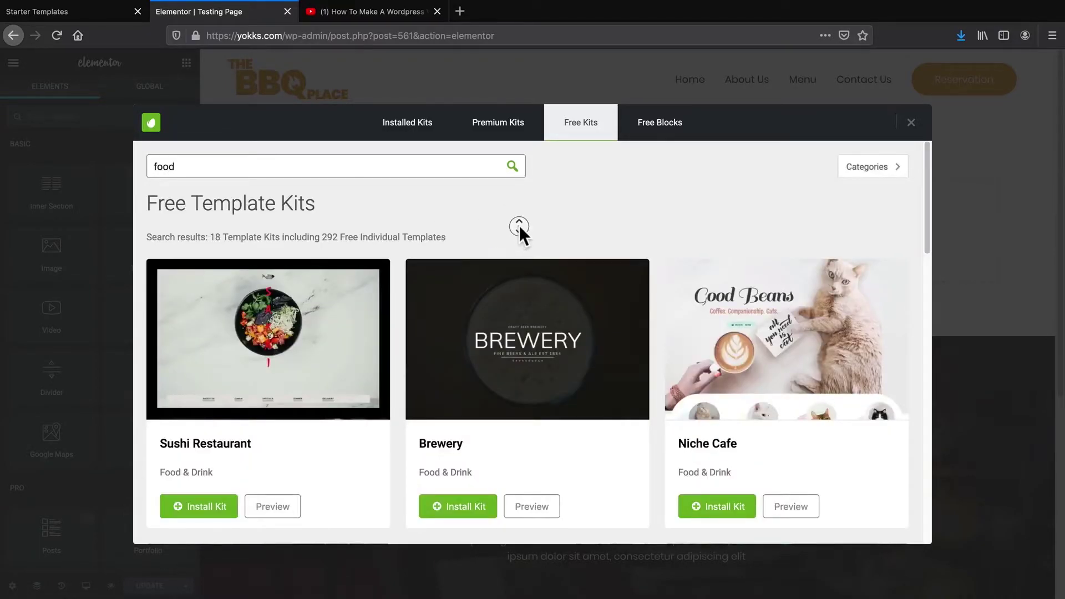
scroll(524, 234, "down", 2)
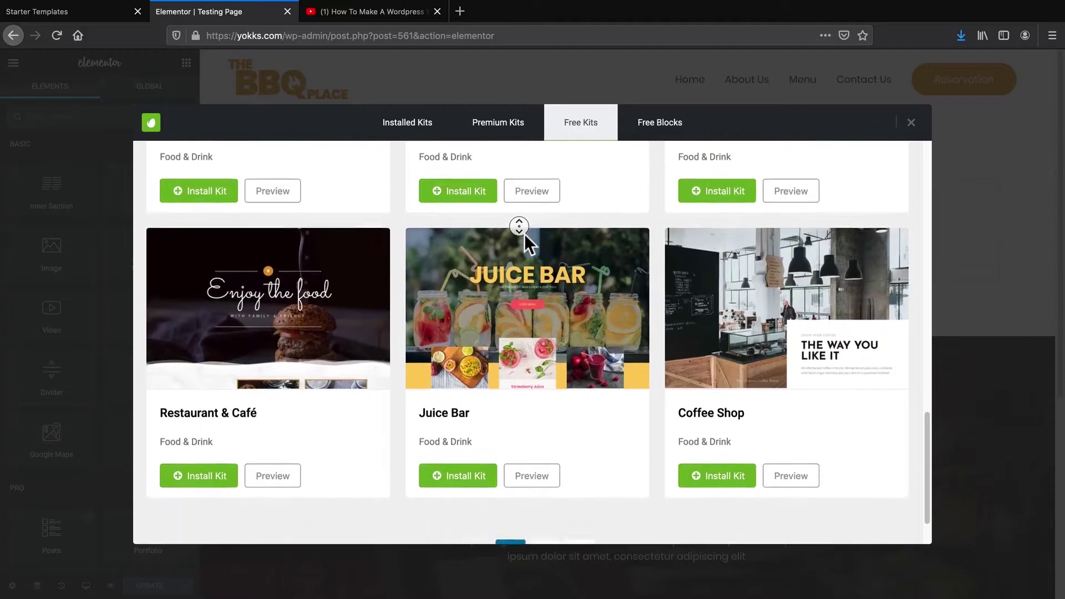
left_click(537, 493)
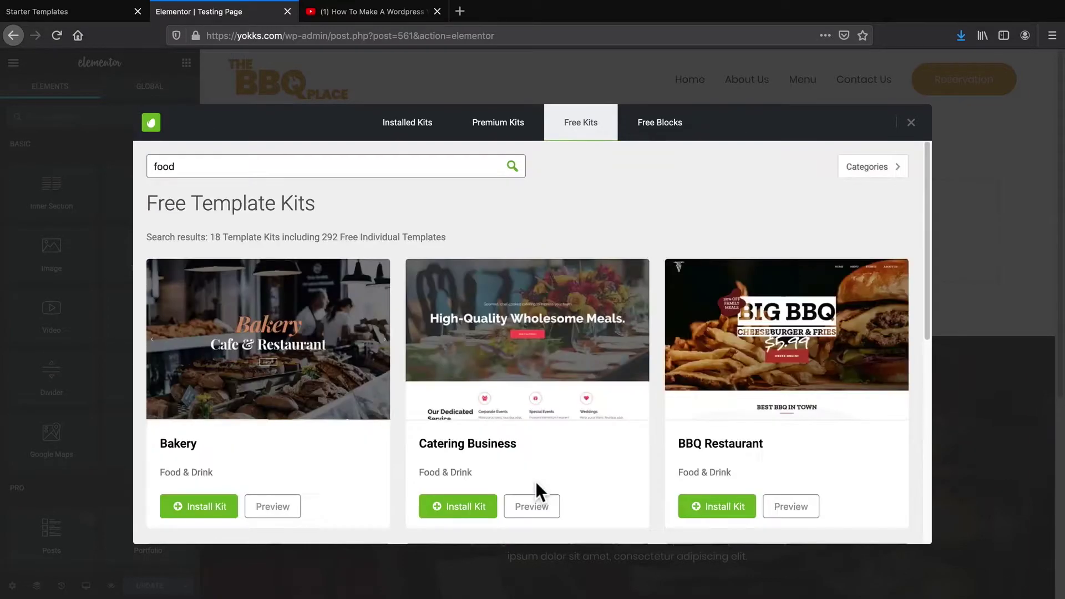
scroll(544, 441, "down", 2)
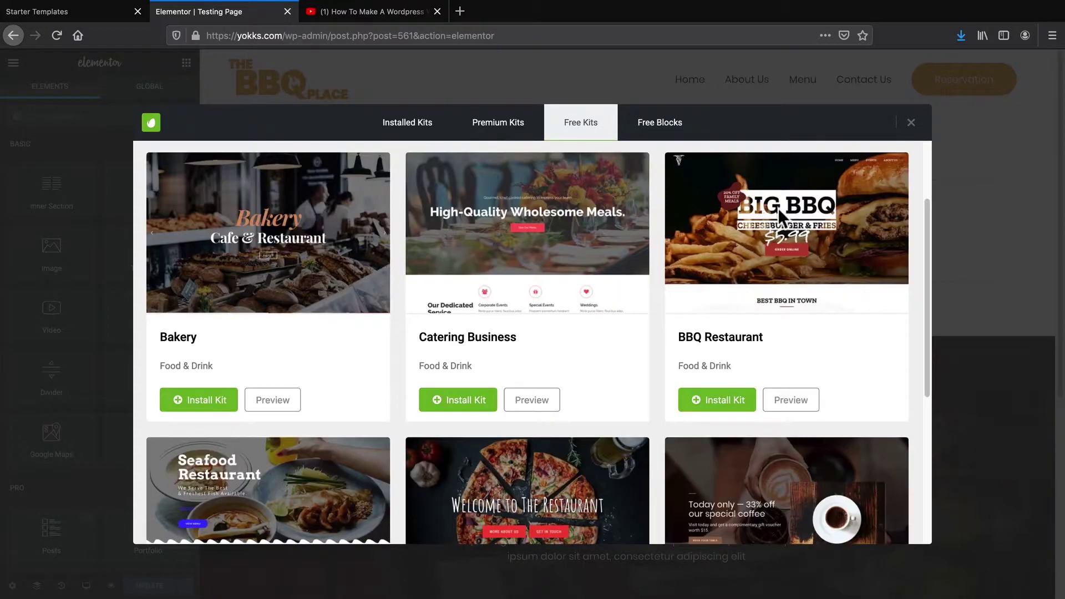
scroll(738, 355, "down", 2)
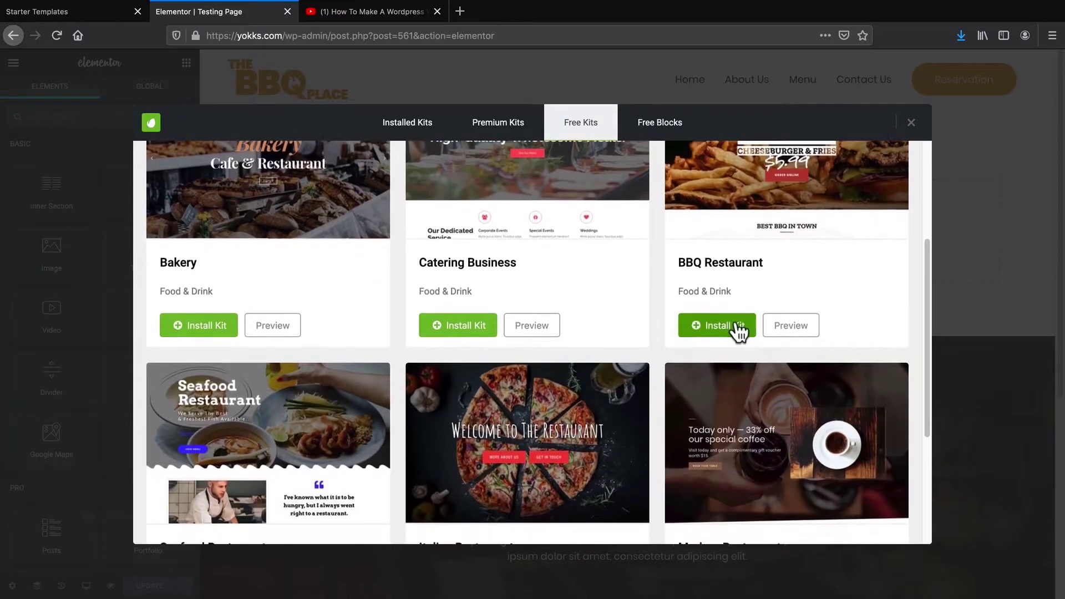
left_click(716, 326)
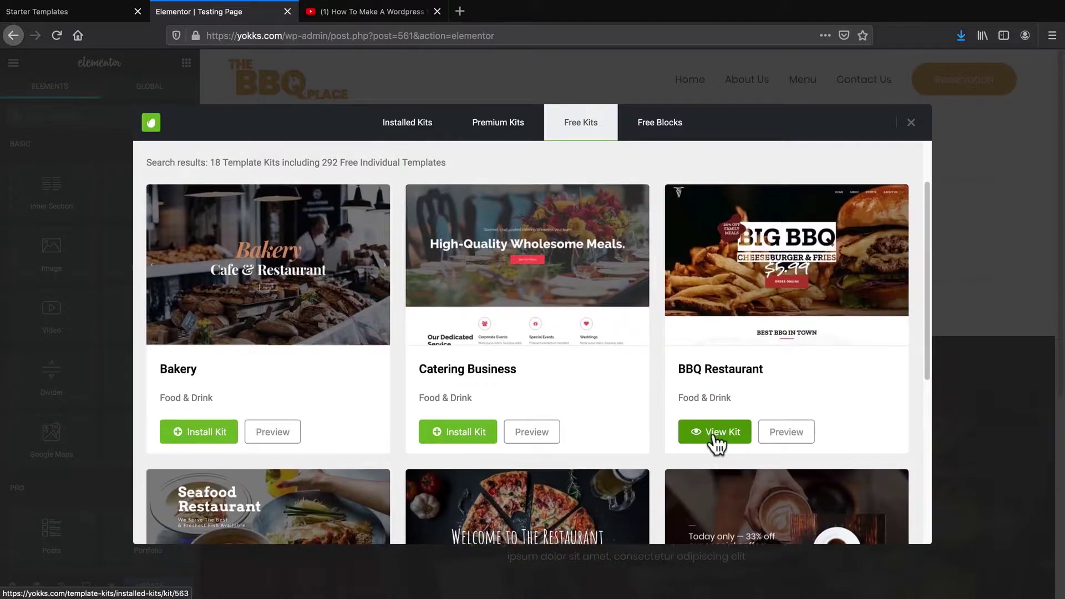
Insert the BBQ Restaurant kit's 'About Us 2' template into the Testing Page
left_click(717, 433)
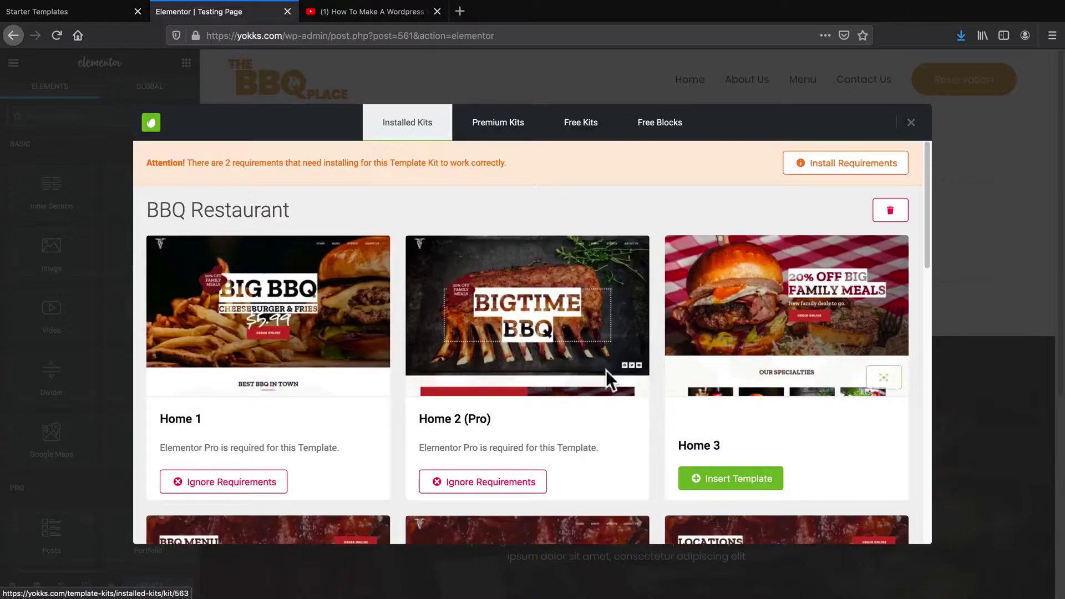
scroll(610, 337, "down", 3)
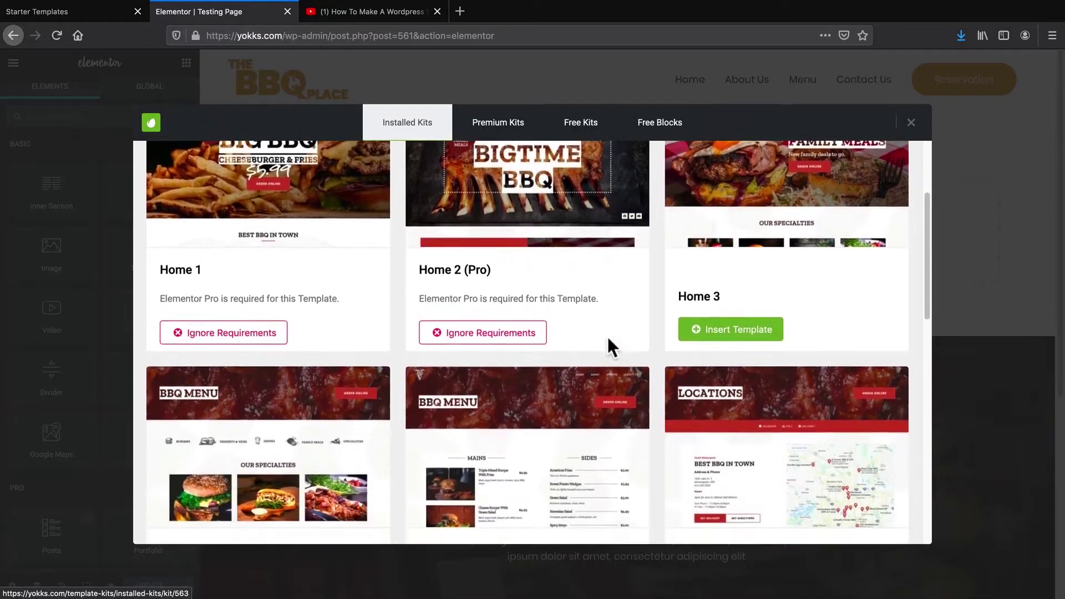
left_click_drag(417, 270, 492, 269)
left_click(492, 270)
scroll(541, 286, "down", 3)
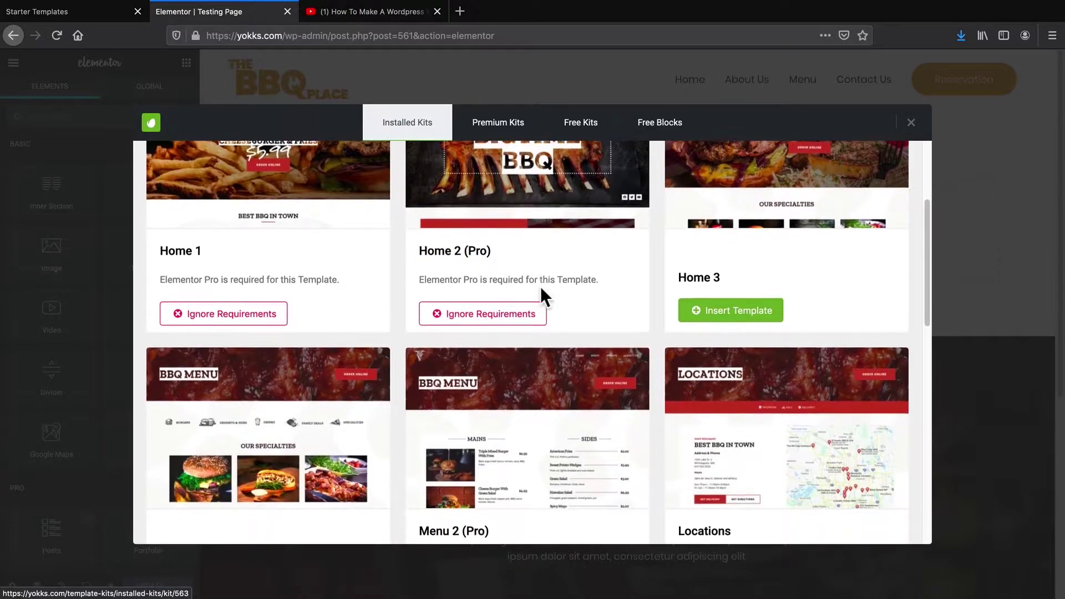
scroll(538, 292, "down", 3)
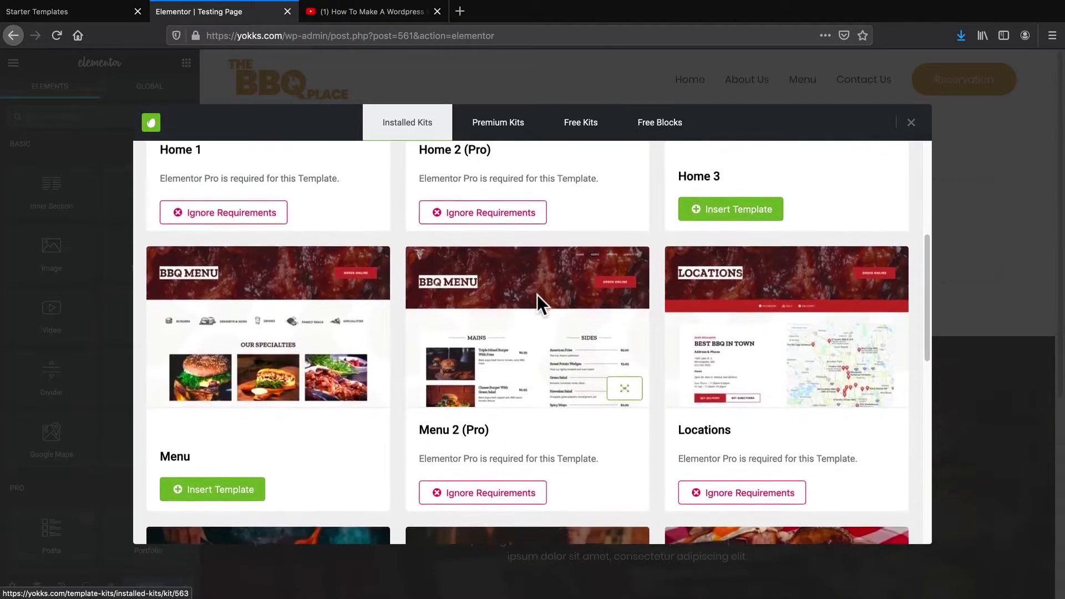
scroll(527, 297, "down", 3)
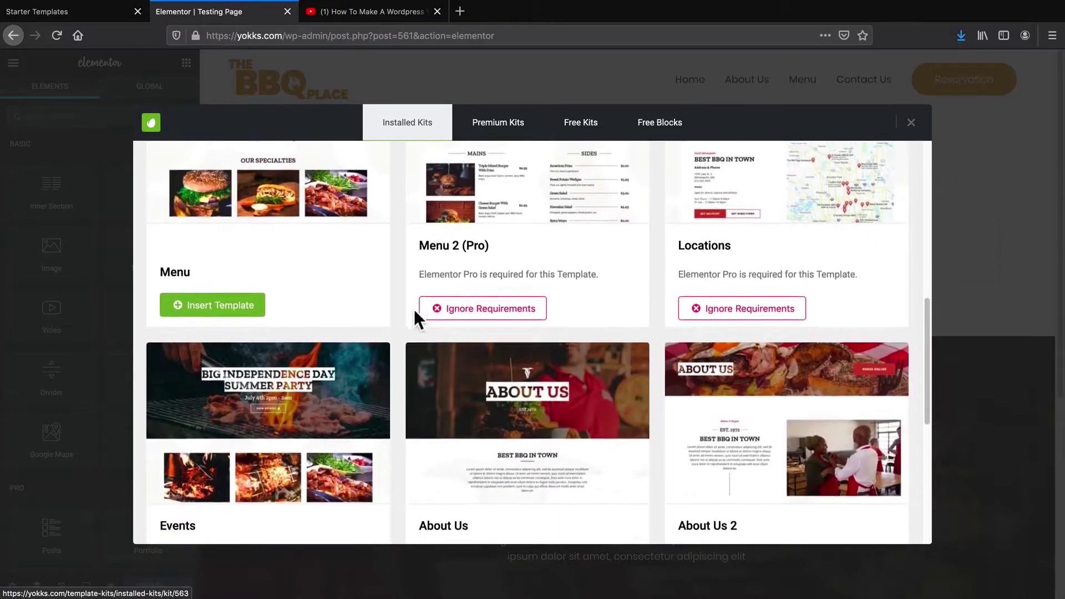
scroll(446, 259, "down", 3)
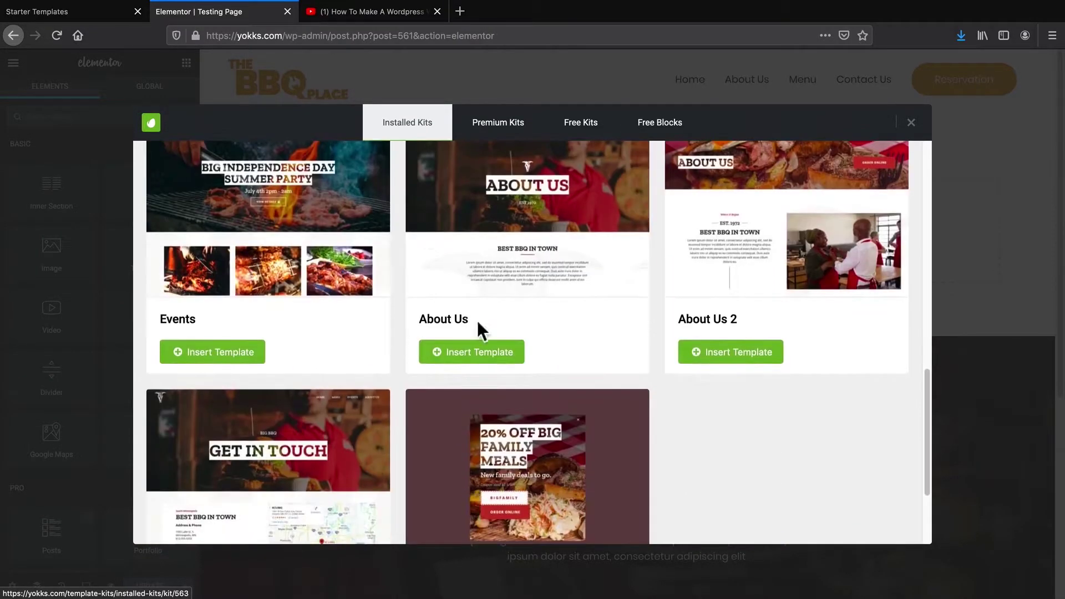
scroll(625, 365, "up", 1)
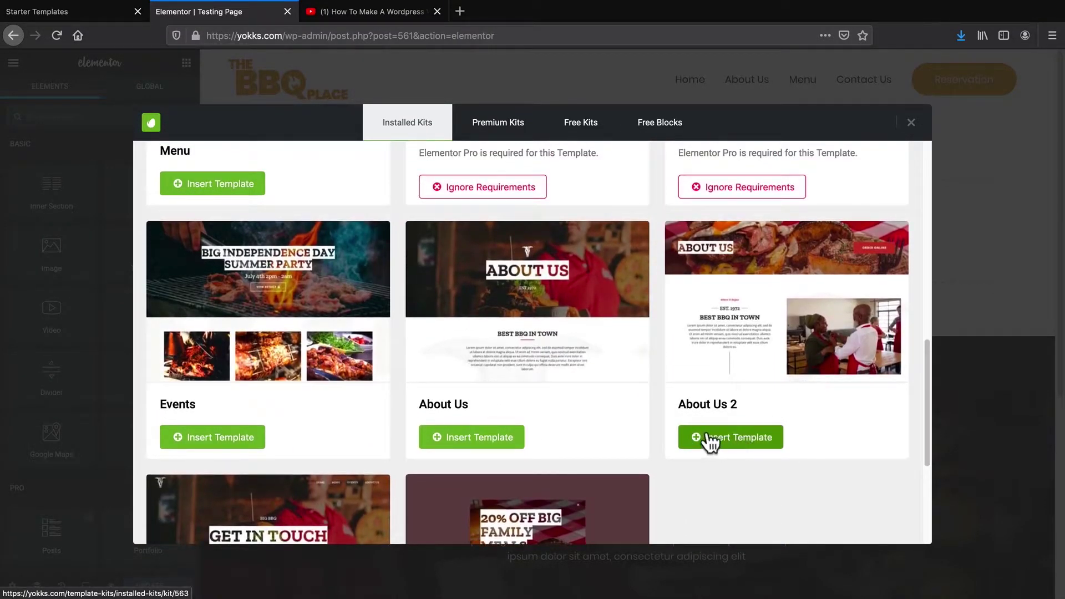
left_click(742, 437)
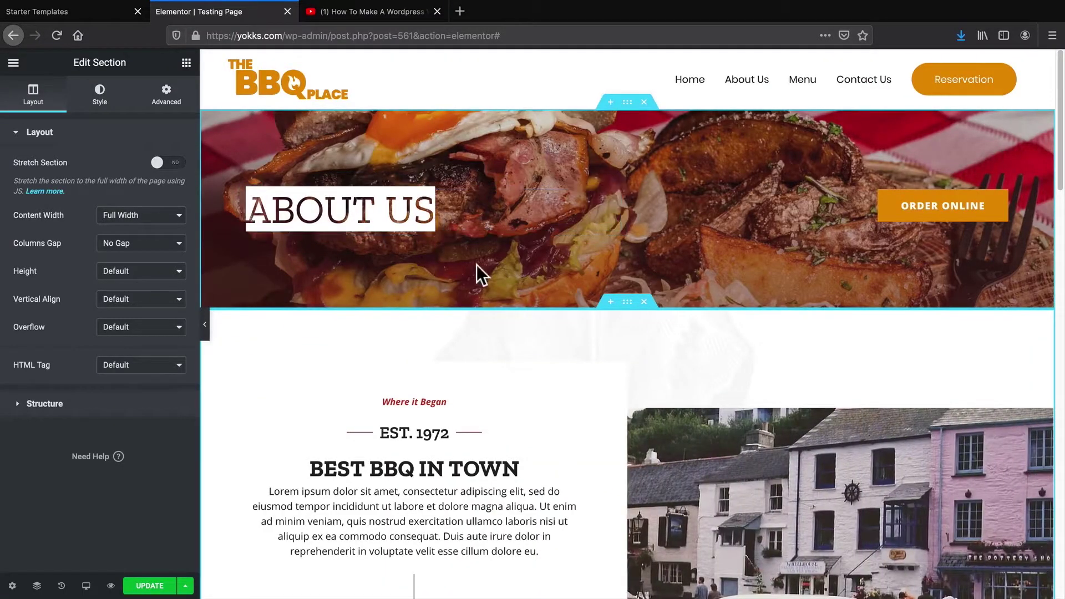
Change the heading 'BEST BBQ IN TOWN' to 'BEST FOOD IN TOWN'
scroll(420, 222, "down", 3)
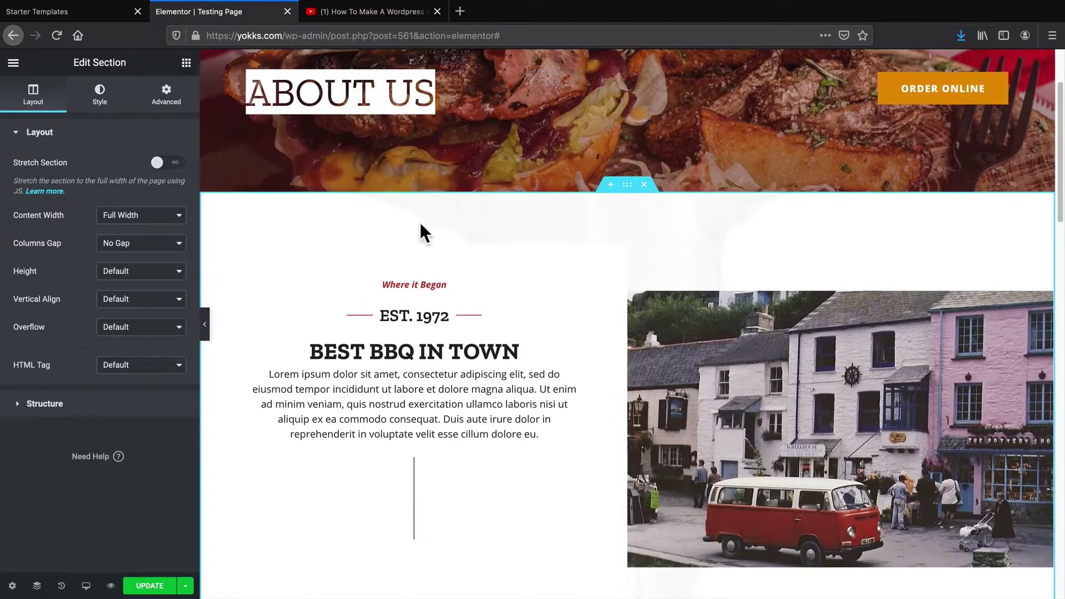
left_click(439, 327)
double_click(388, 329)
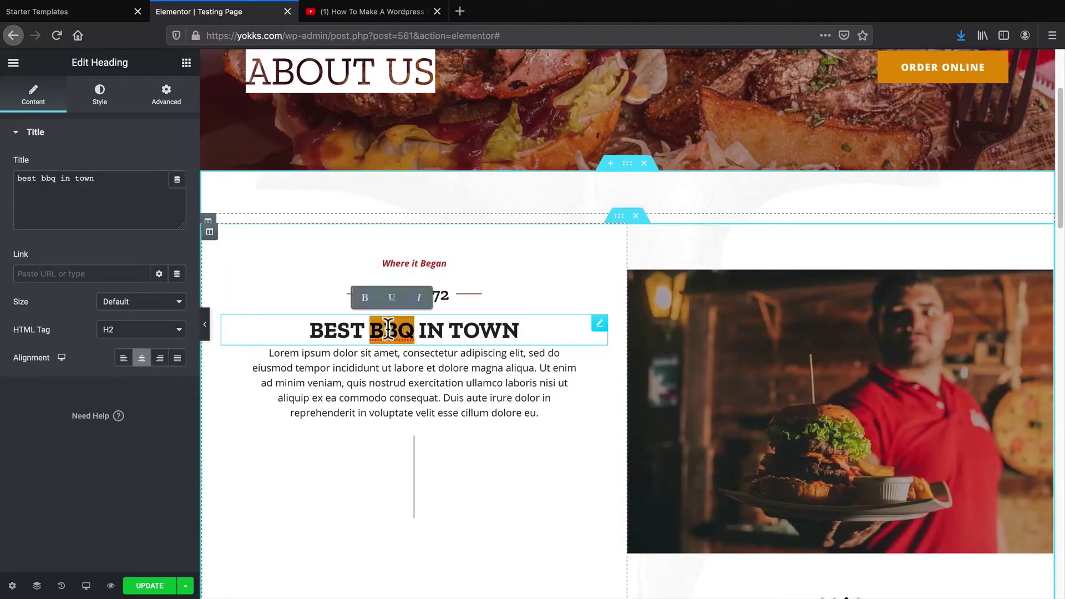
type("Food")
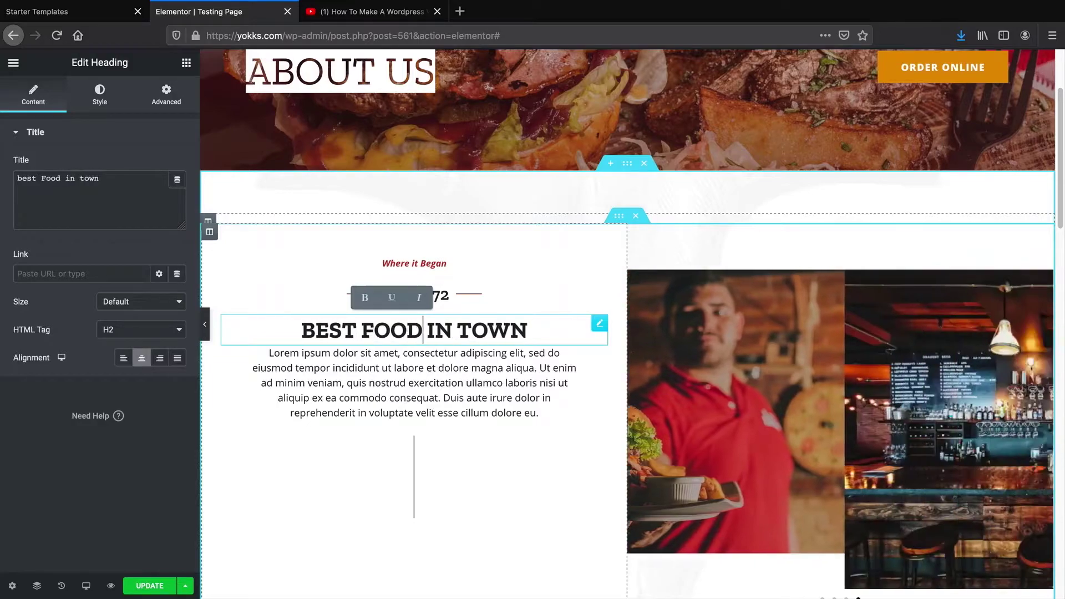
Move the founder testimonial section below the red 20% Off offer section
scroll(744, 454, "down", 1)
scroll(741, 451, "down", 7)
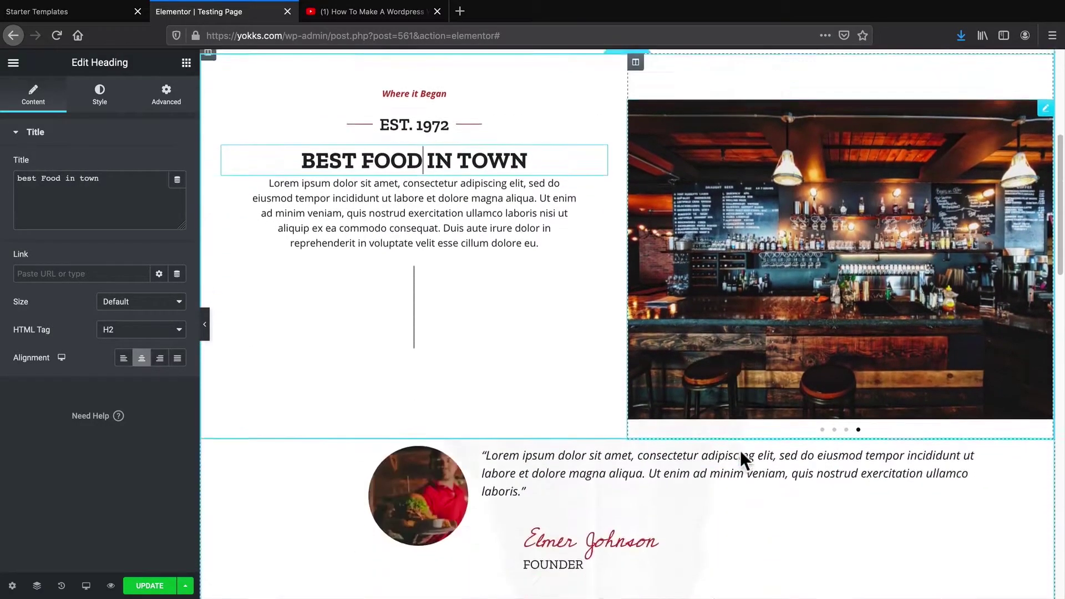
scroll(622, 386, "down", 3)
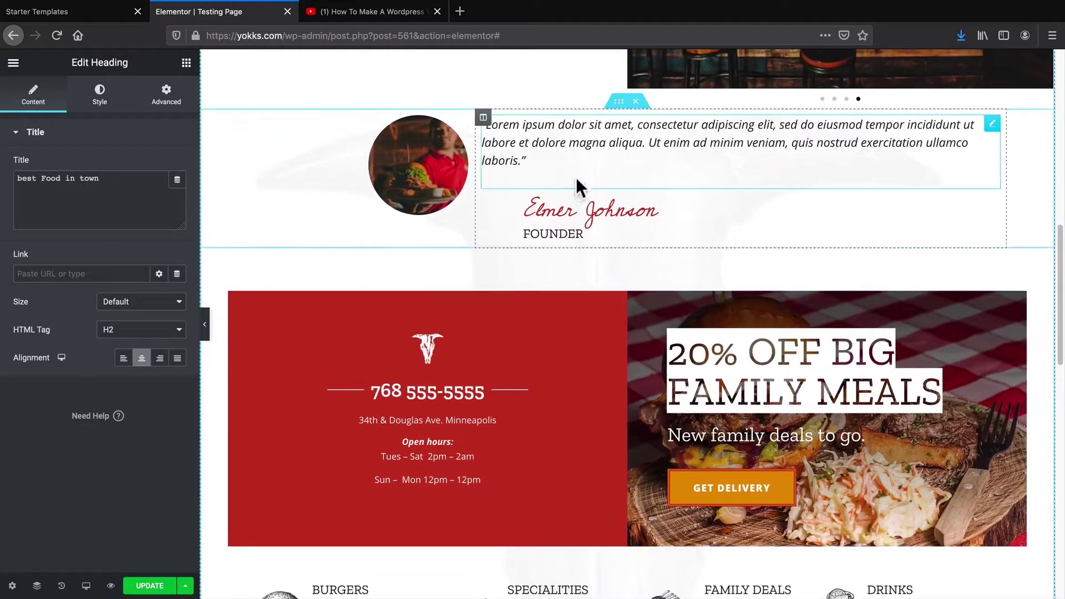
scroll(625, 368, "down", 1)
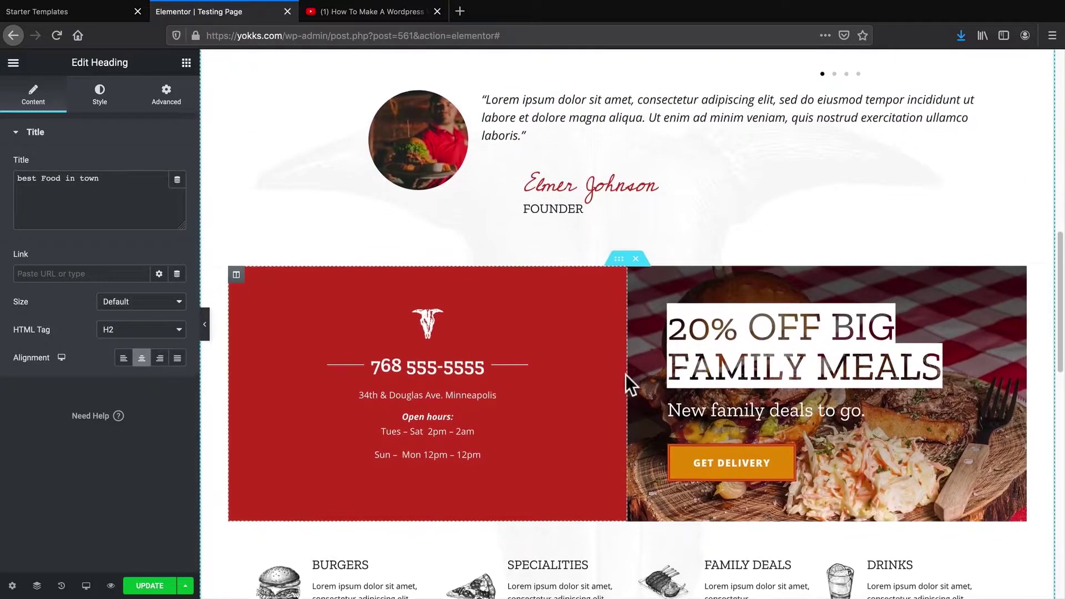
scroll(624, 167, "up", 1)
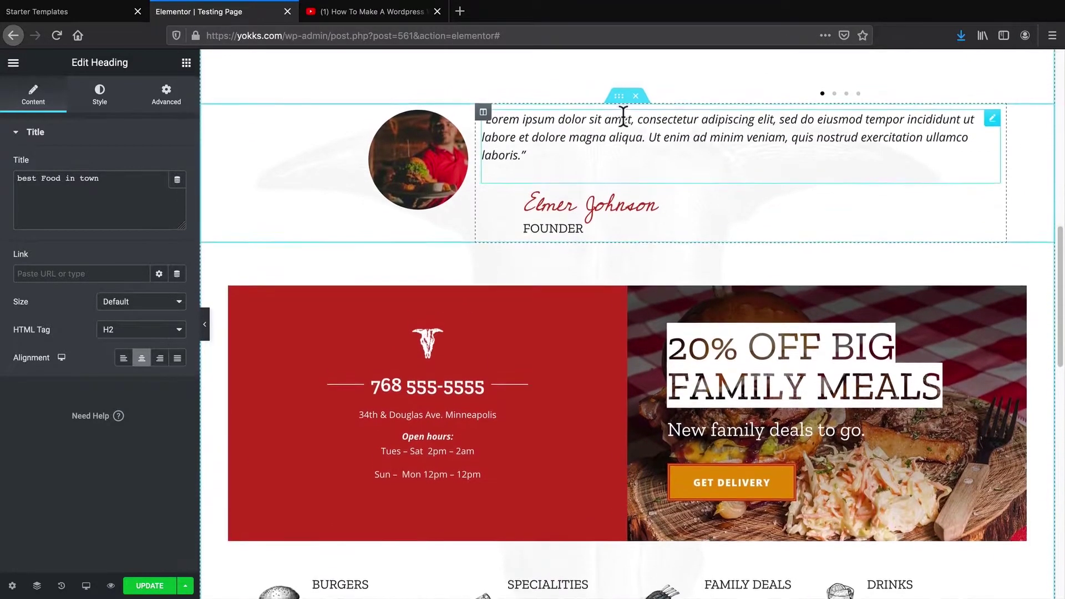
left_click_drag(619, 108, 627, 372)
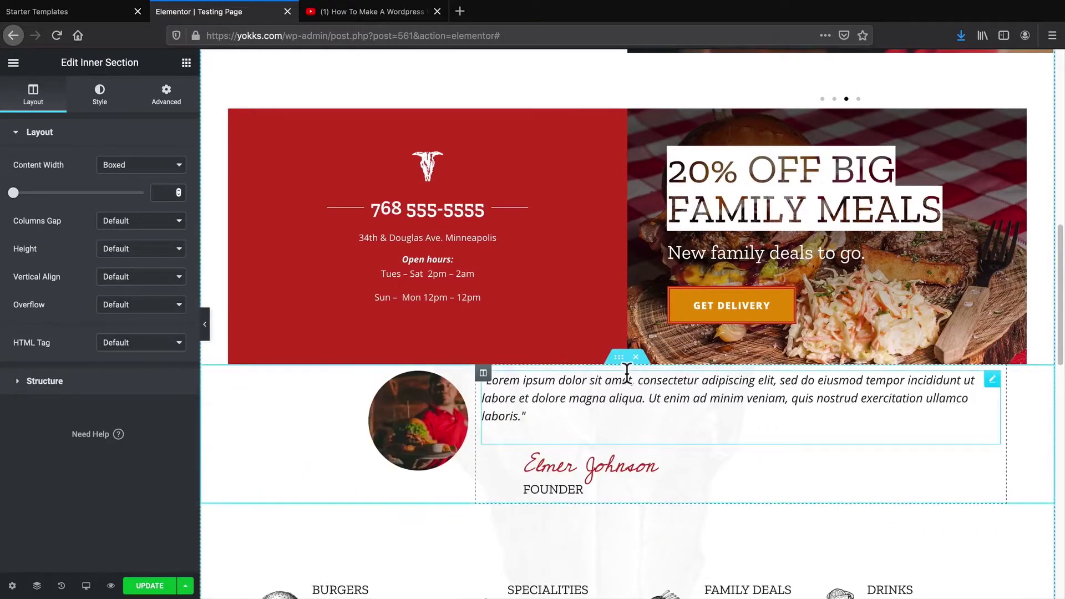
Move the FAMILY DEALS column between BURGERS and SPECIALITIES
scroll(627, 371, "down", 6)
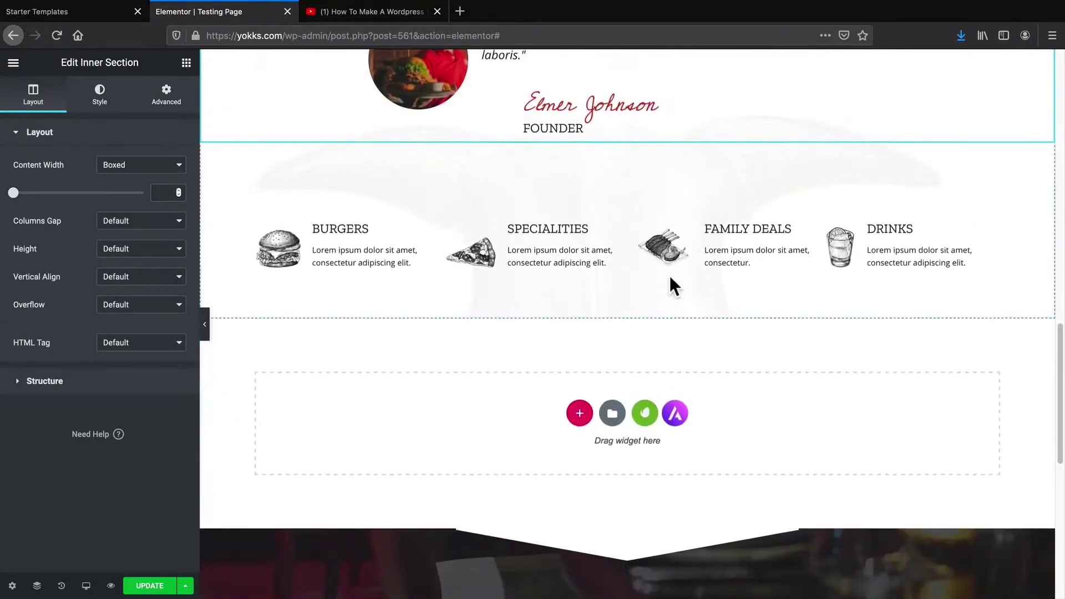
scroll(672, 281, "up", 2)
left_click_drag(637, 328, 491, 330)
scroll(491, 329, "down", 2)
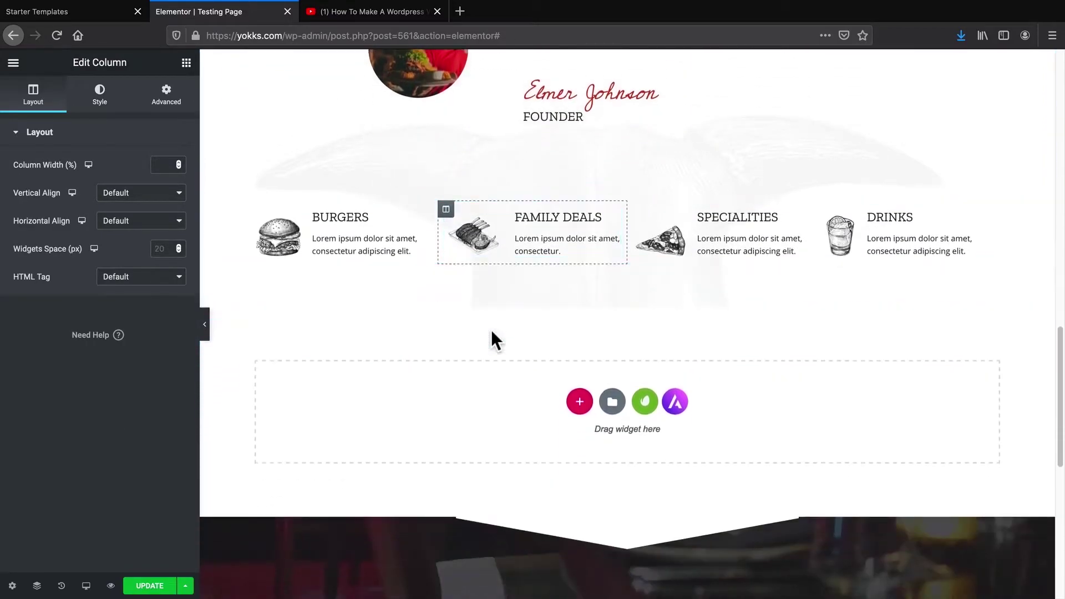
From Free Blocks > About, insert the 'About - Two Column: Heading & Copy' block
left_click(646, 414)
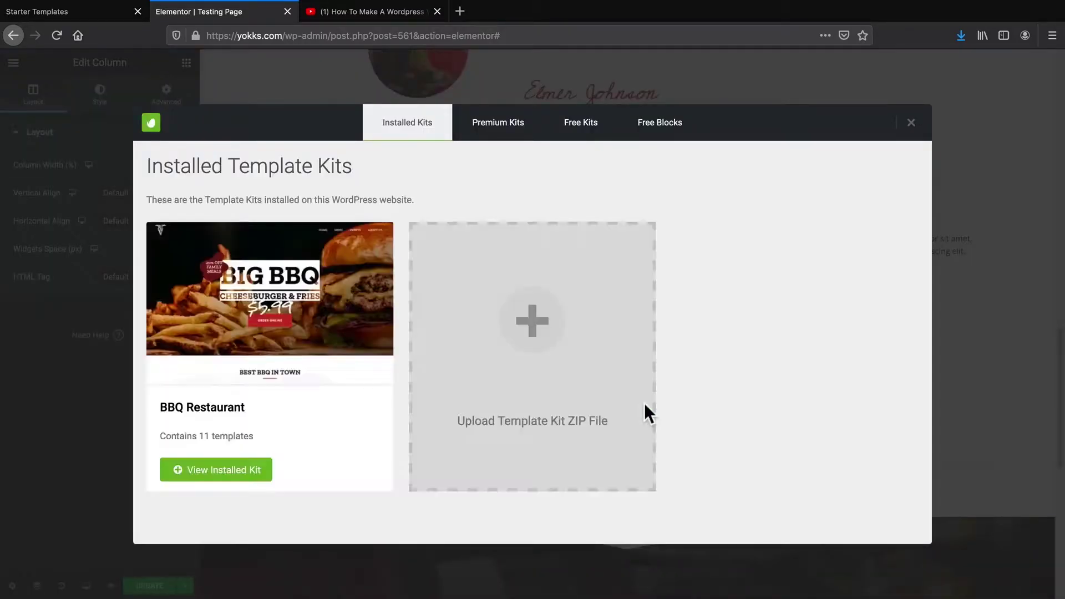
left_click(663, 128)
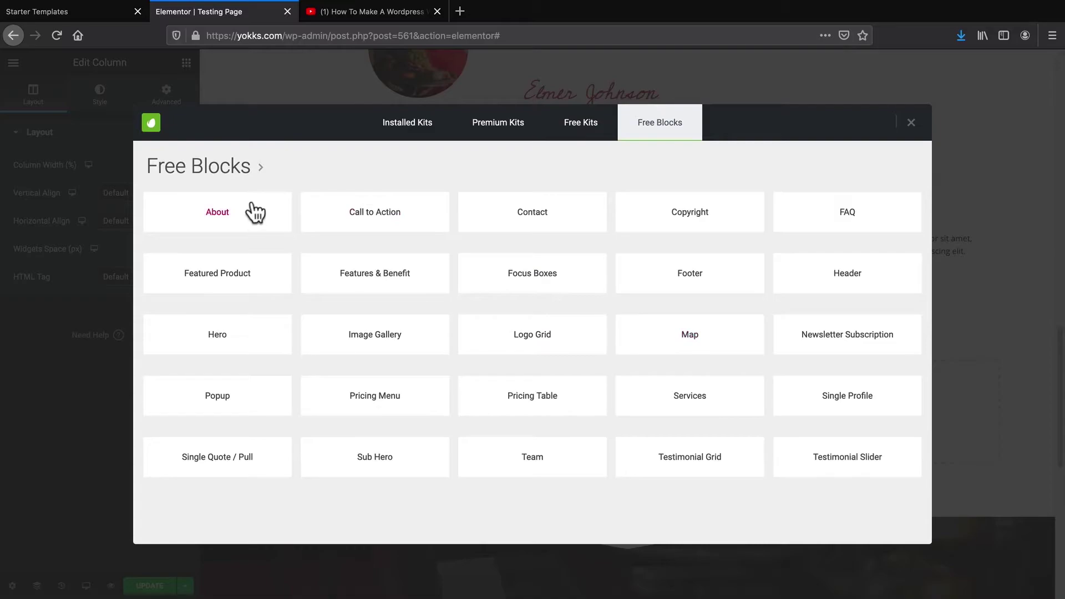
left_click(215, 216)
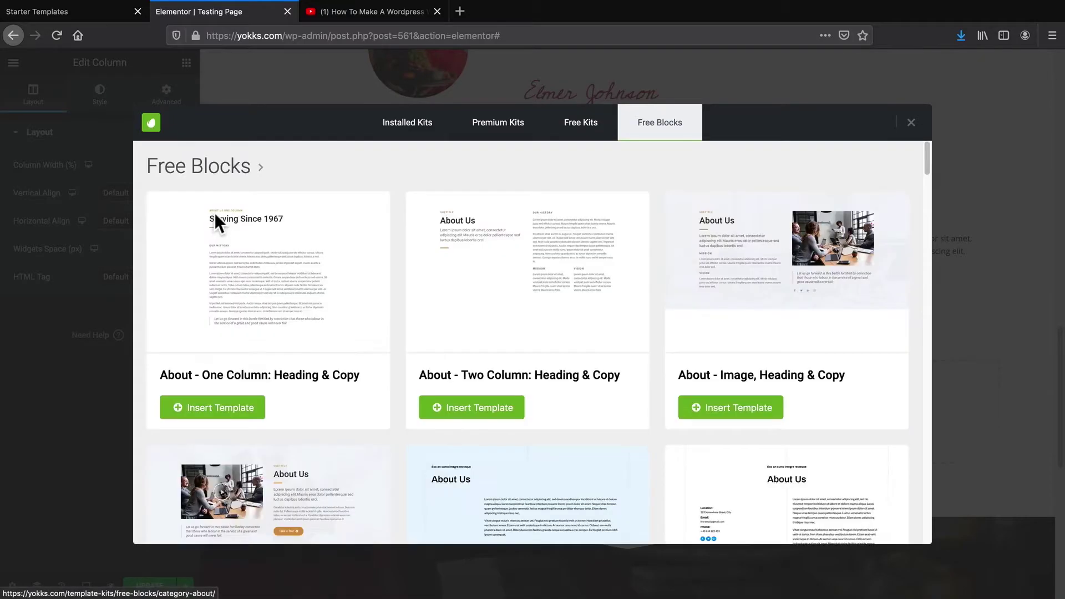
scroll(610, 295, "down", 6)
scroll(611, 294, "down", 15)
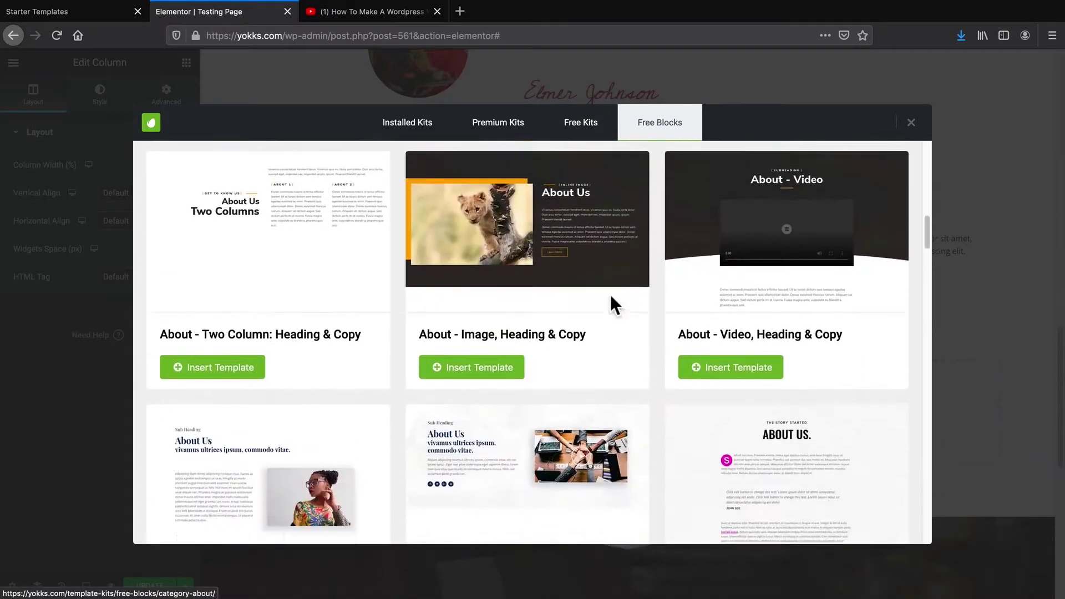
scroll(611, 294, "down", 12)
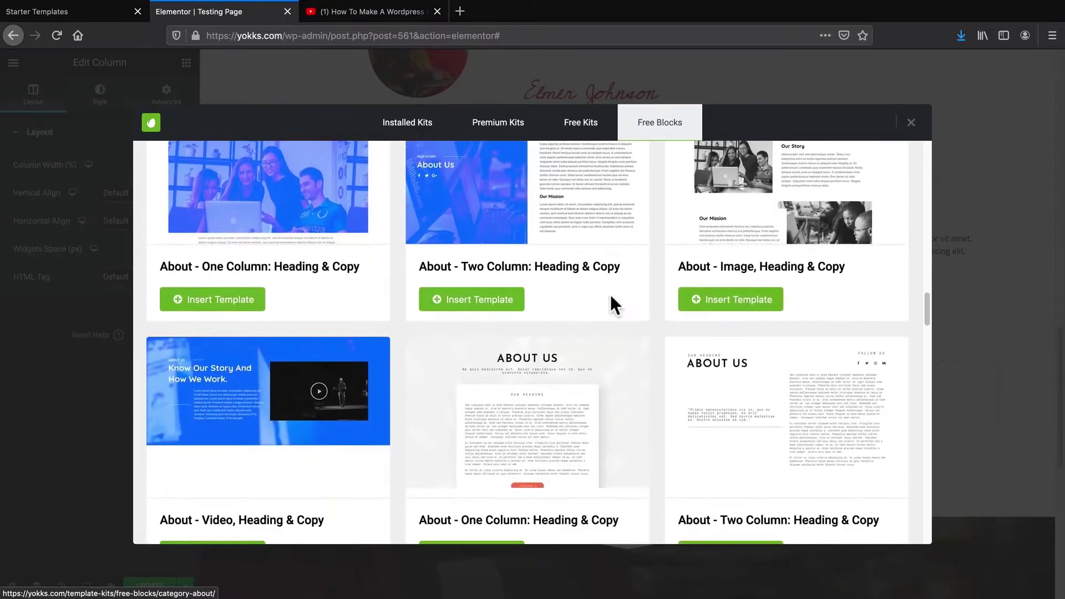
scroll(611, 295, "down", 3)
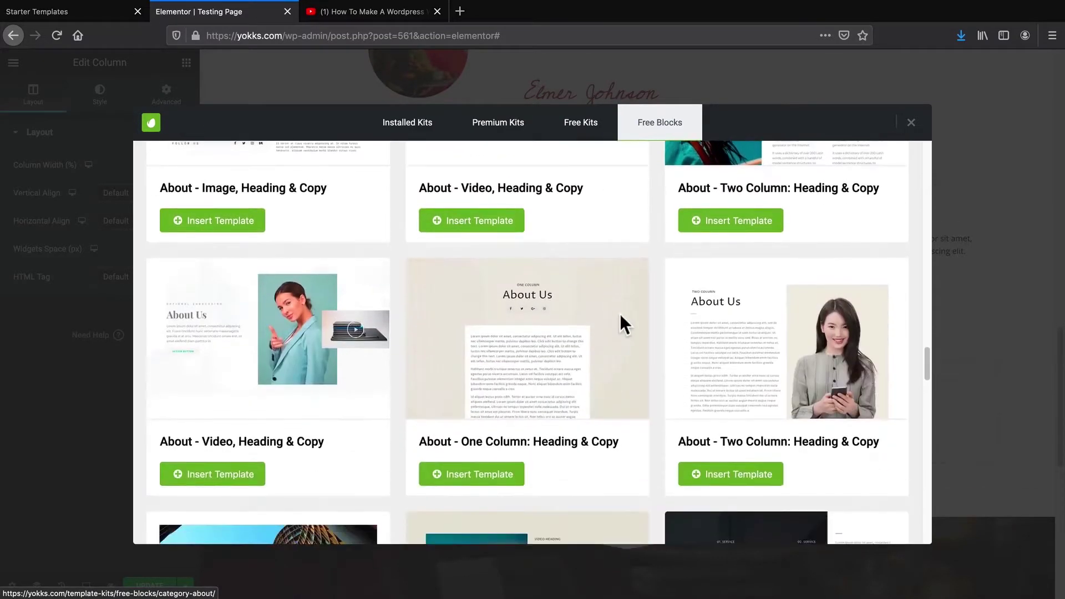
scroll(738, 469, "down", 1)
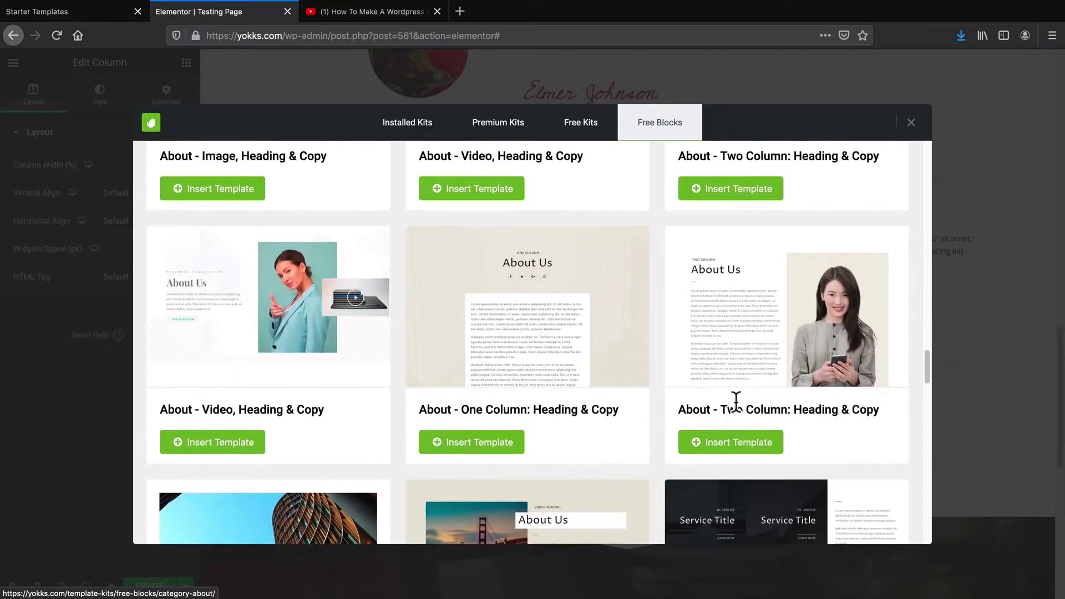
left_click(730, 445)
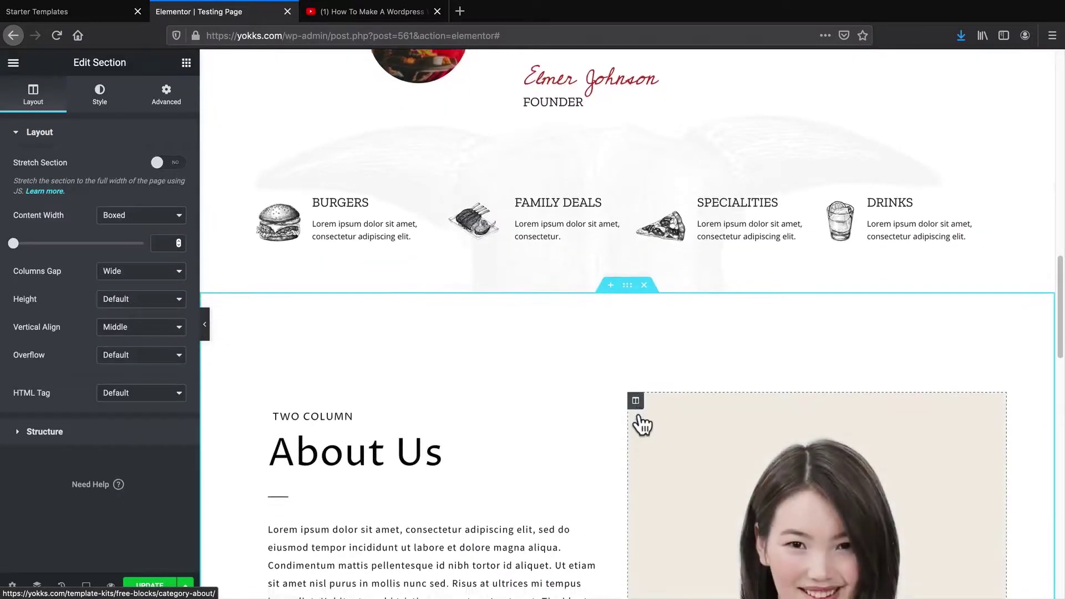
Delete the 'Where it Began' / Best Food in Town section
scroll(570, 408, "up", 15)
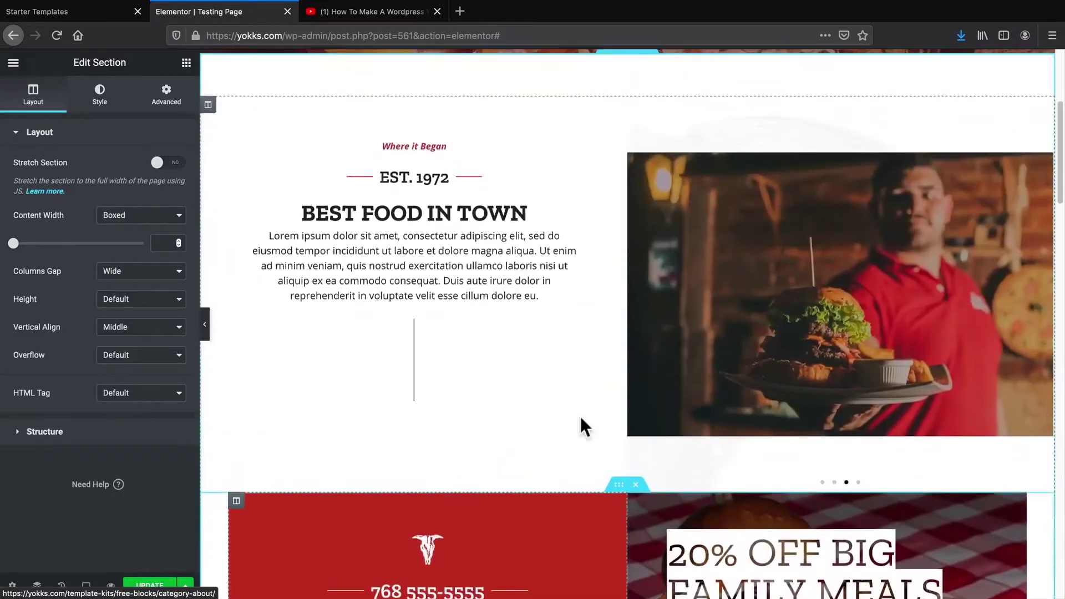
scroll(644, 312, "down", 1)
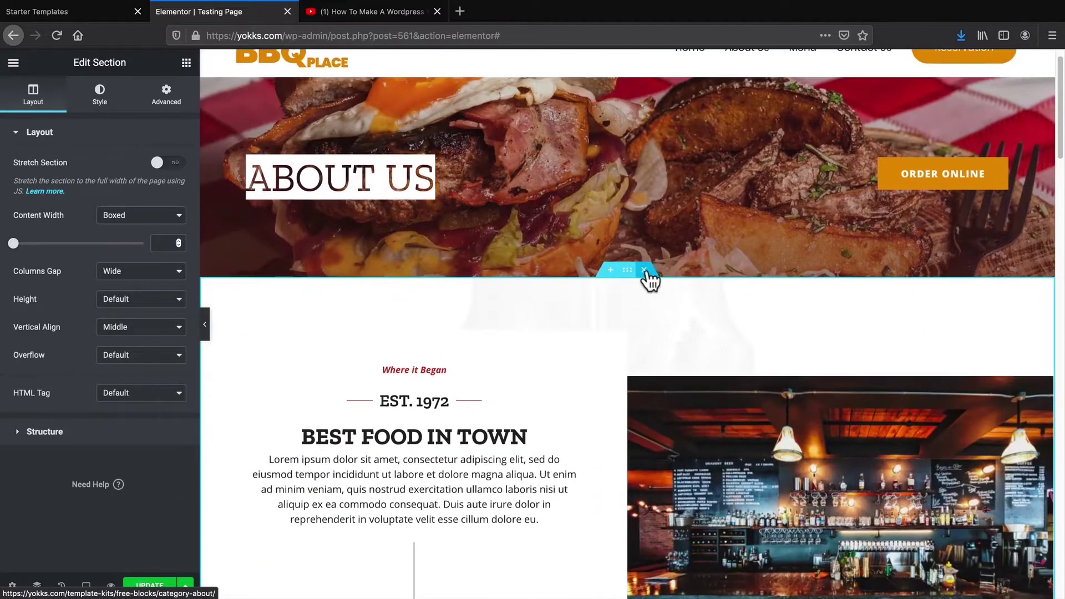
left_click(644, 270)
Review the revised layout and save the page with UPDATE
scroll(616, 316, "down", 1)
scroll(616, 316, "up", 2)
scroll(637, 255, "down", 4)
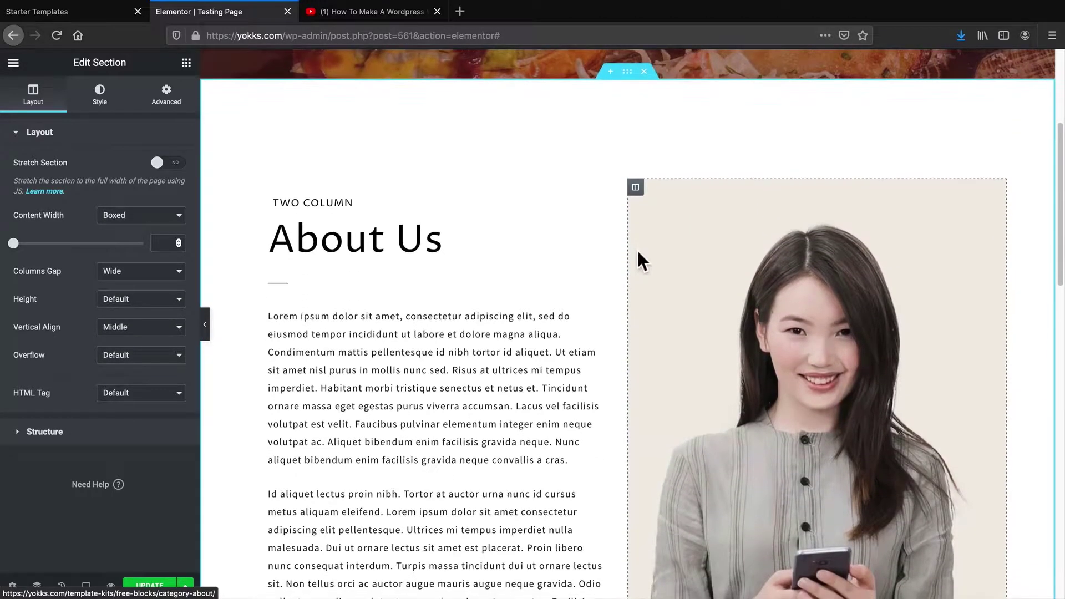
scroll(637, 250, "down", 1)
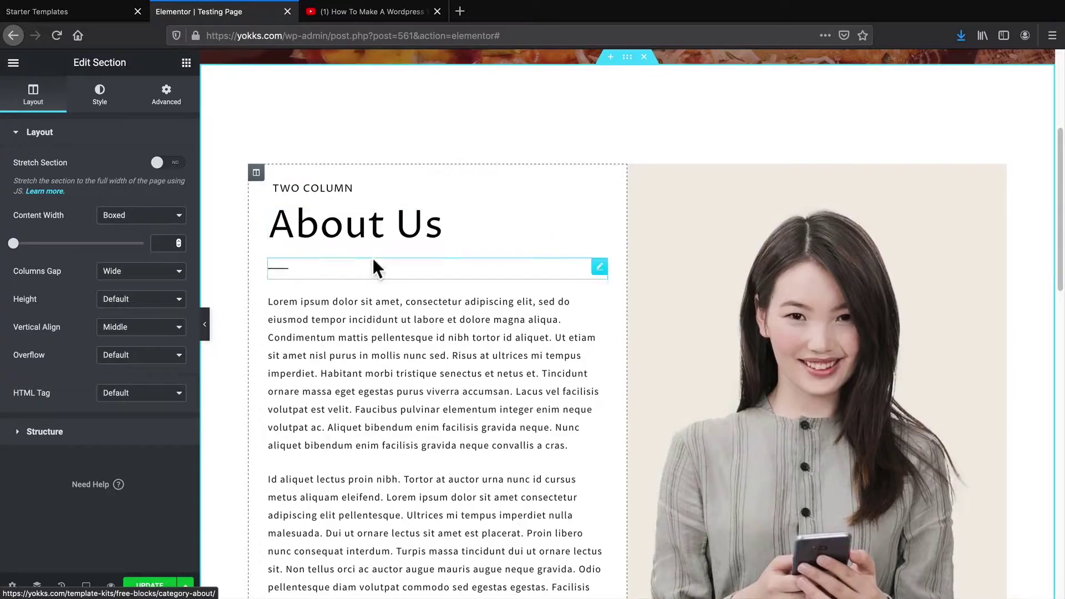
scroll(375, 260, "down", 5)
scroll(376, 267, "down", 4)
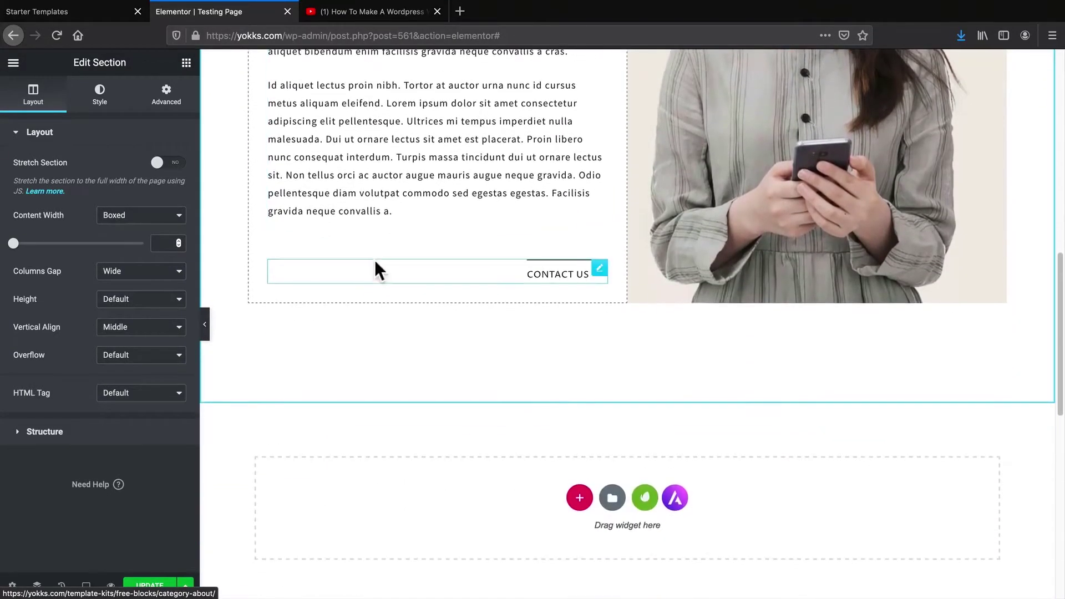
scroll(476, 257, "up", 13)
left_click(150, 585)
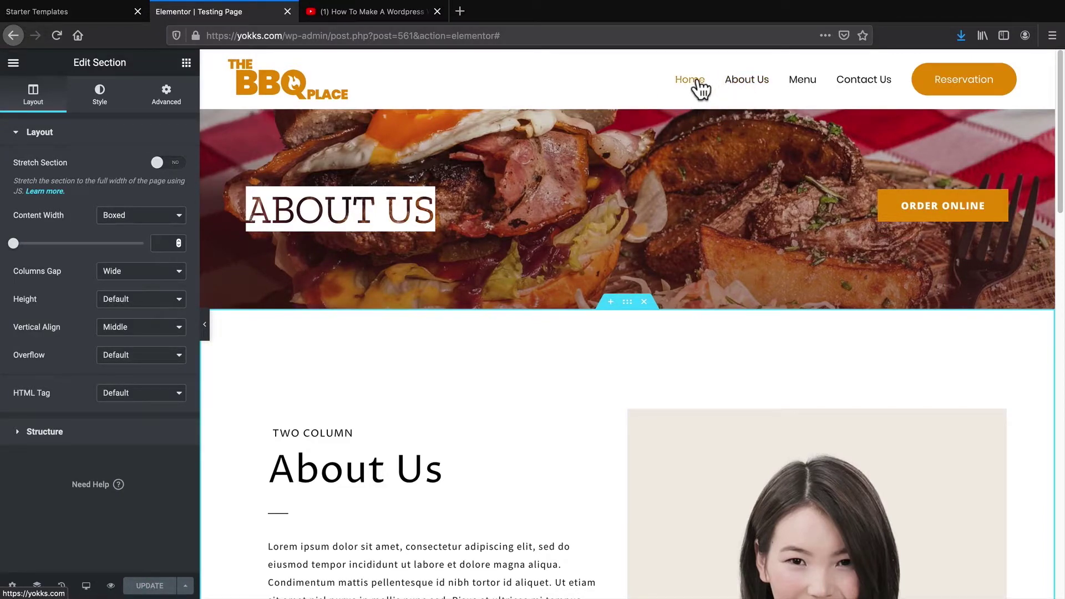
Exit Elementor to the dashboard and open the admin Pages list
left_click(13, 63)
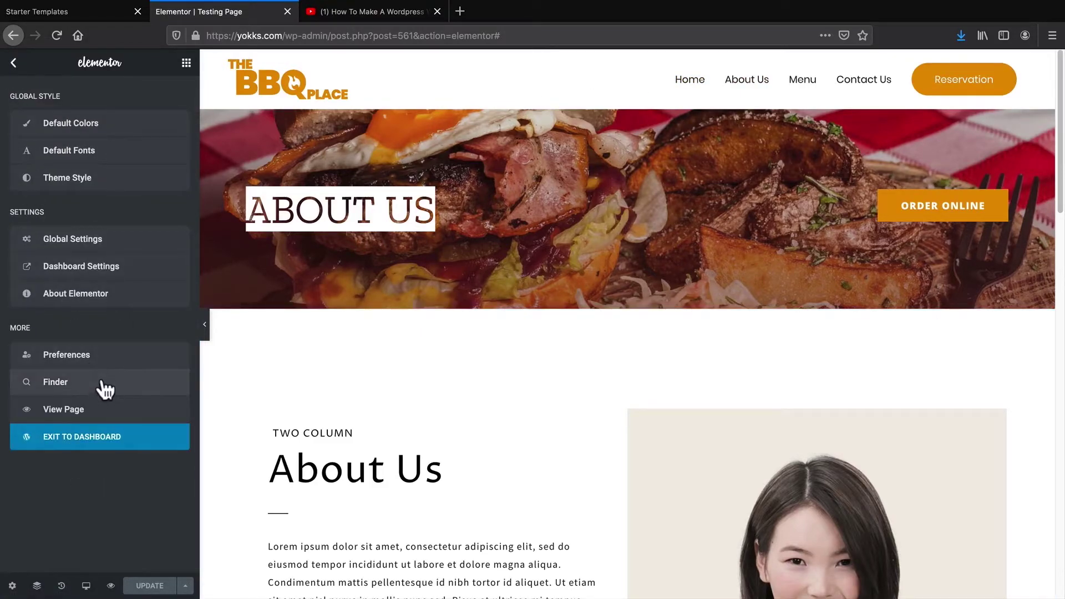
left_click(105, 438)
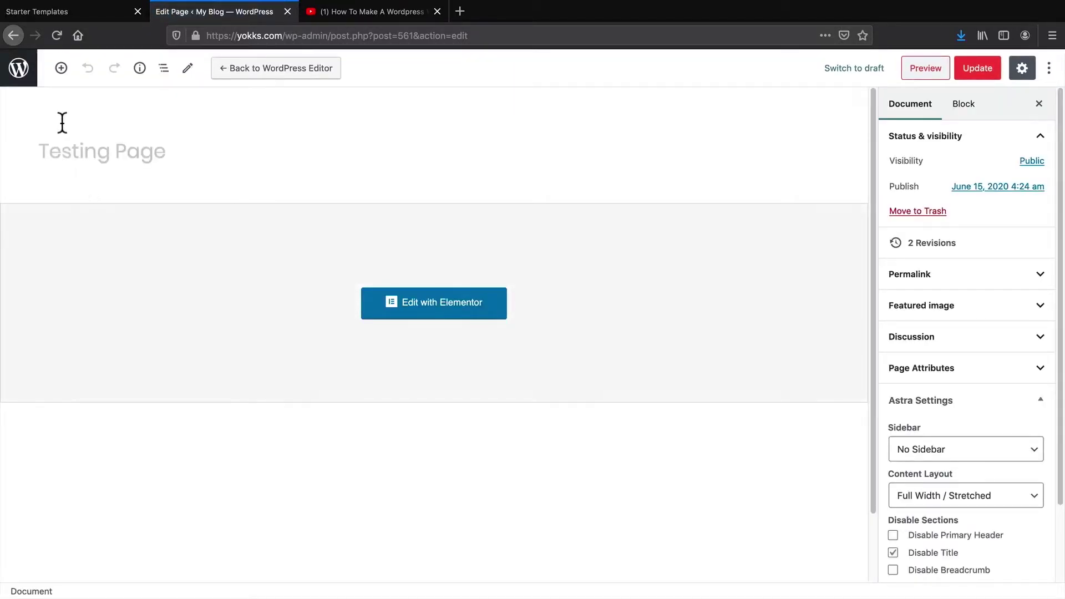
left_click(17, 71)
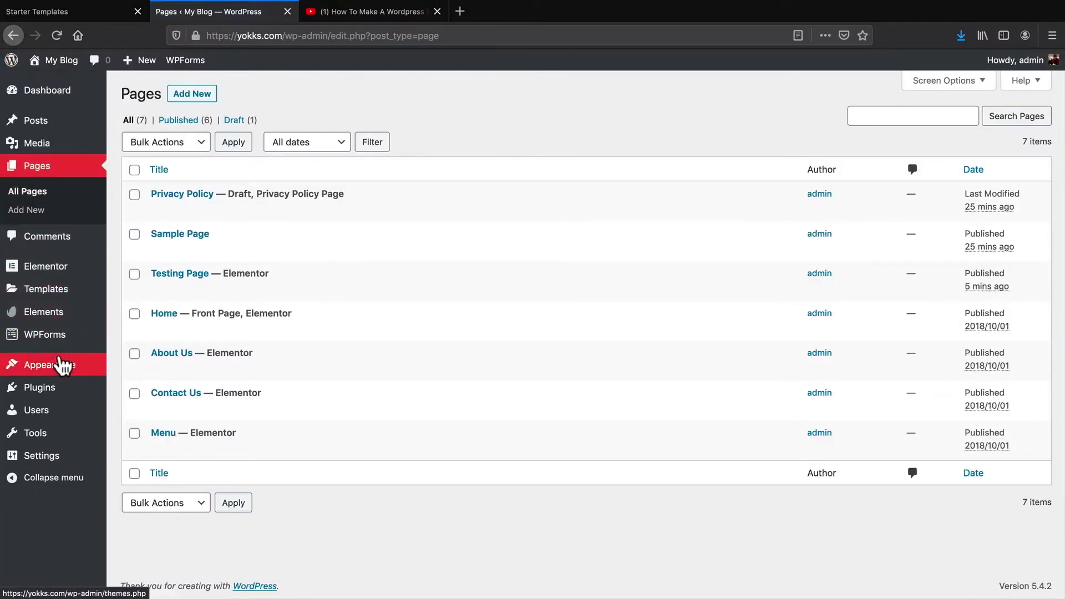
Add Testing Page to the Main Menu right after Home and save the menu
mouse_move(63, 374)
left_click(135, 423)
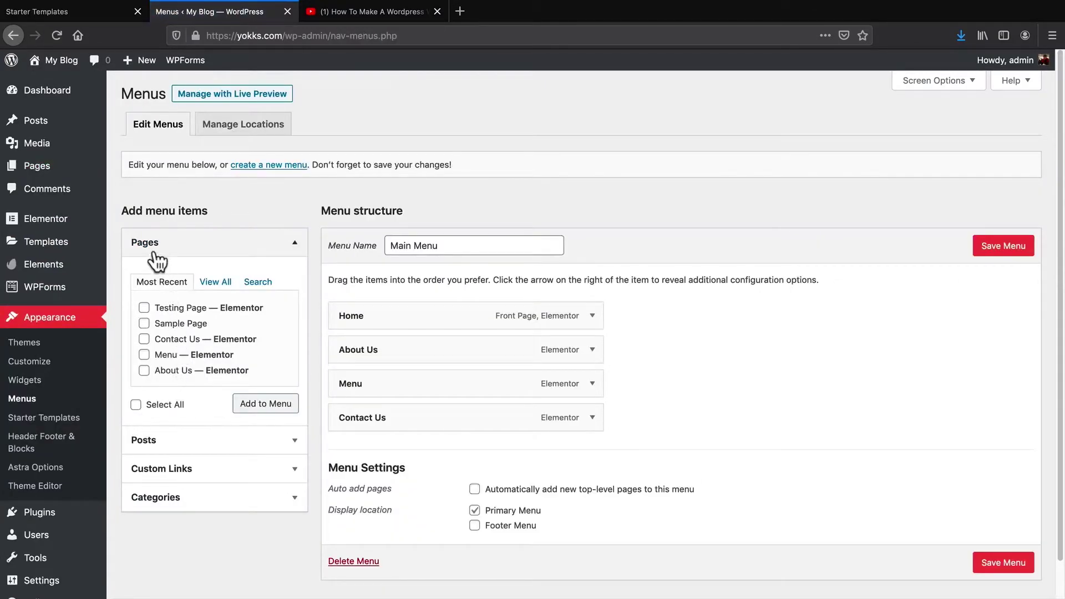
left_click(218, 285)
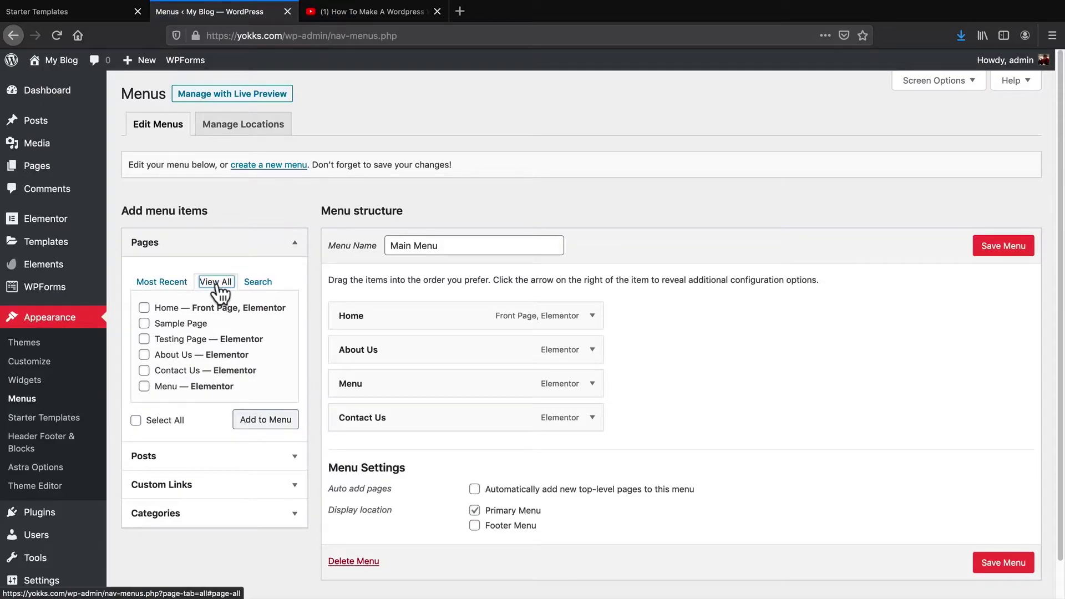
left_click(145, 346)
left_click(261, 424)
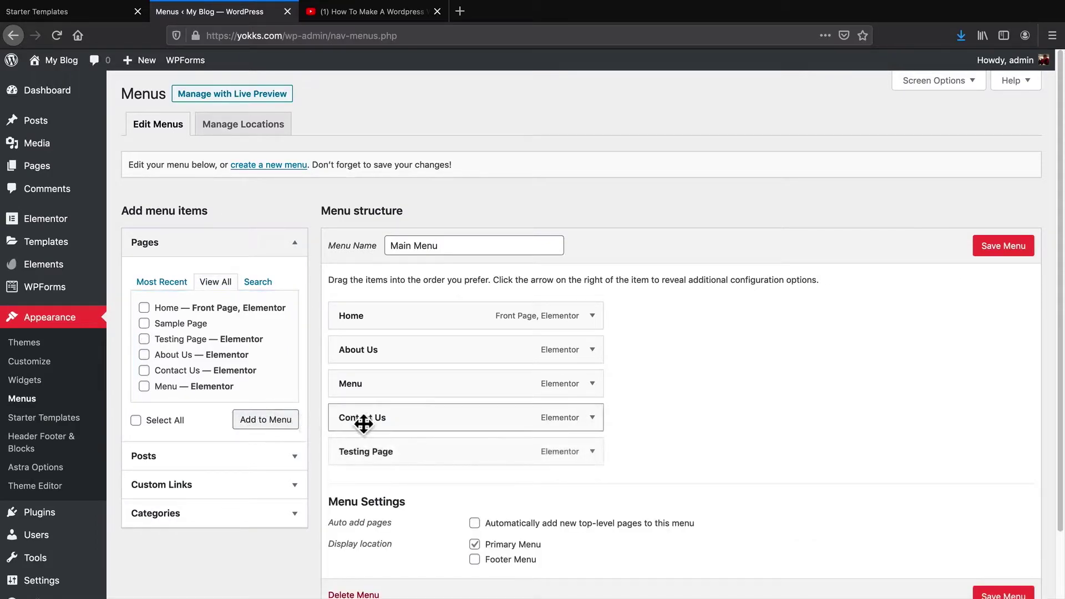
left_click_drag(434, 452, 439, 356)
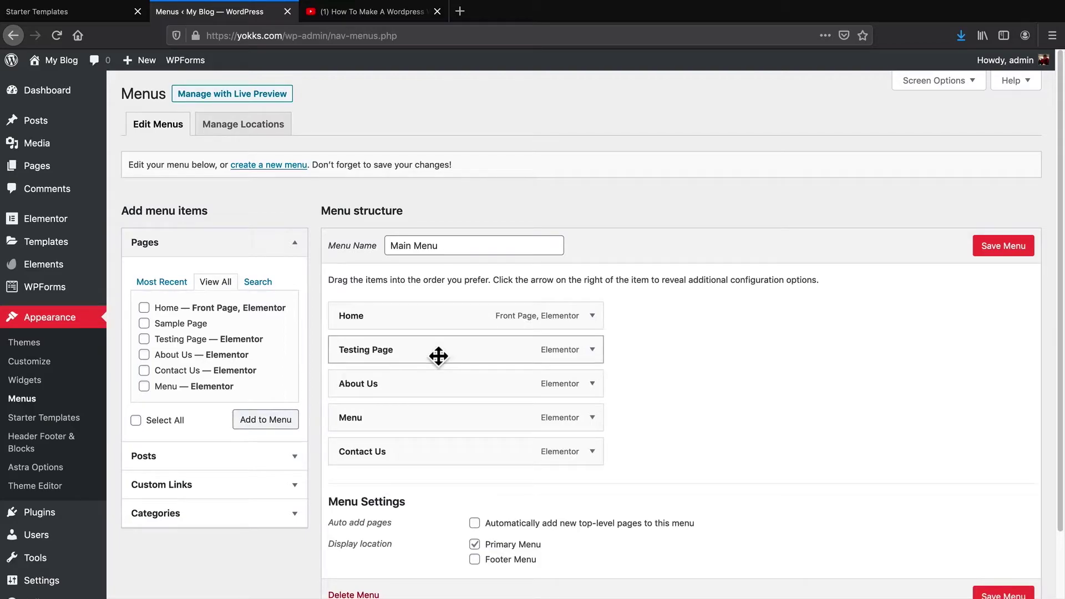
left_click(997, 247)
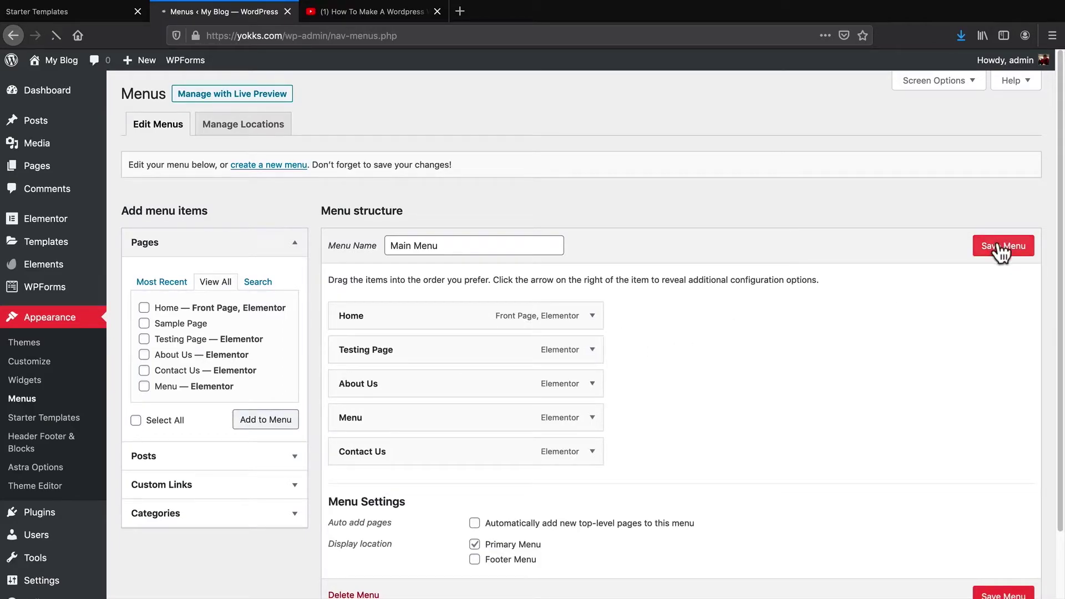
Visit the live site, review the Testing Page's About Us layout, then return Home
mouse_move(56, 61)
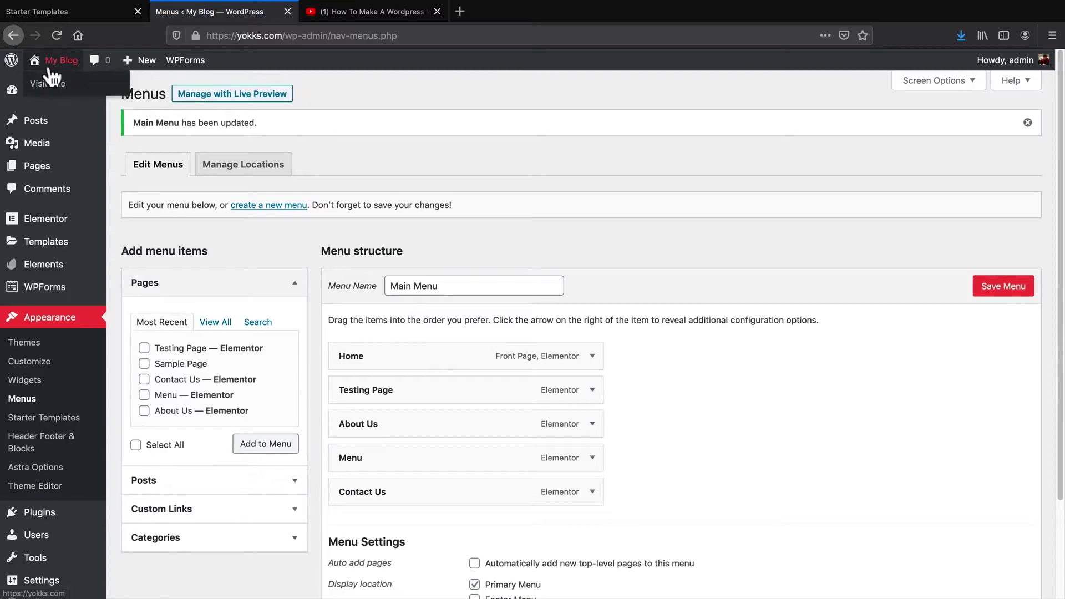
left_click(52, 84)
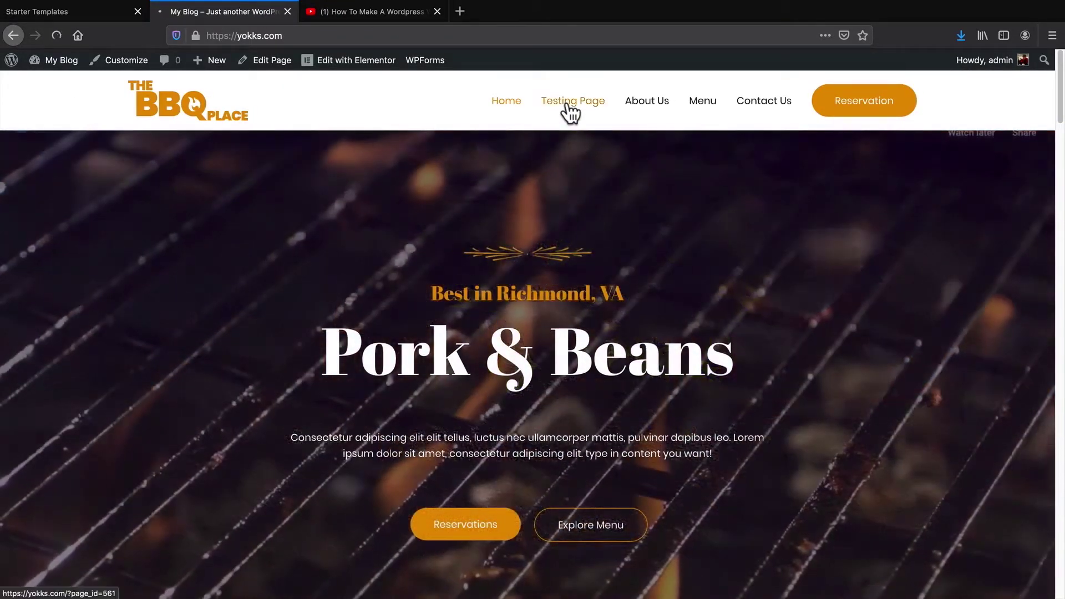
left_click(567, 103)
scroll(515, 238, "down", 15)
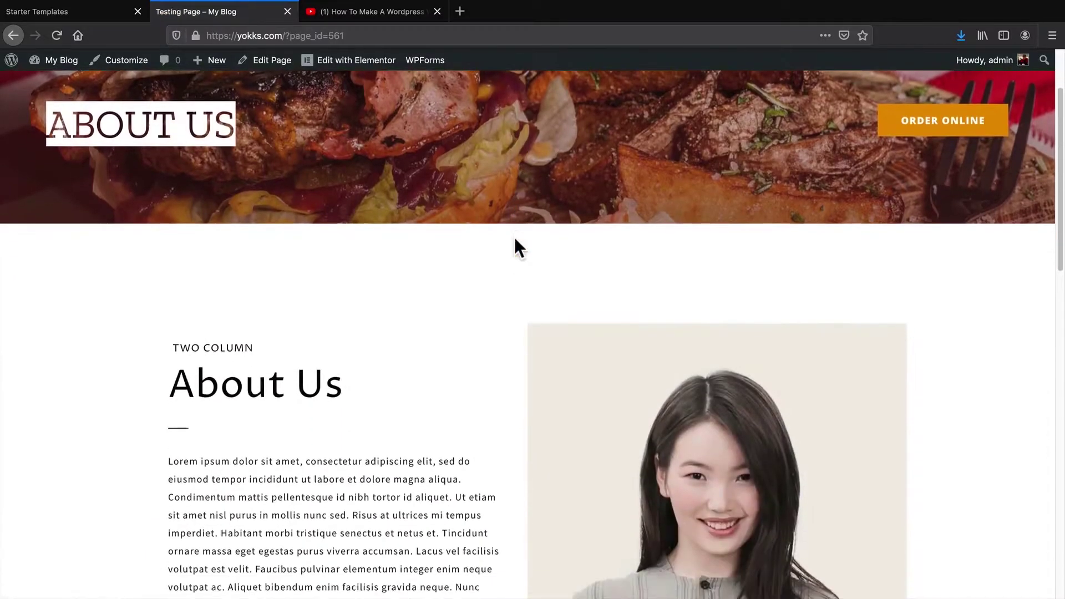
scroll(518, 325, "up", 15)
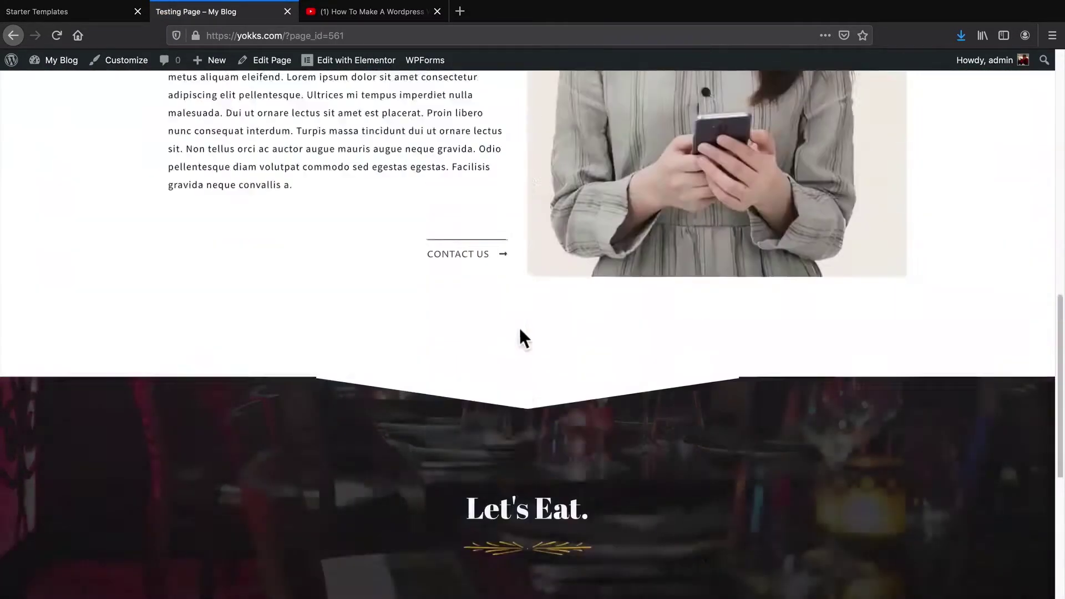
scroll(523, 350, "down", 5)
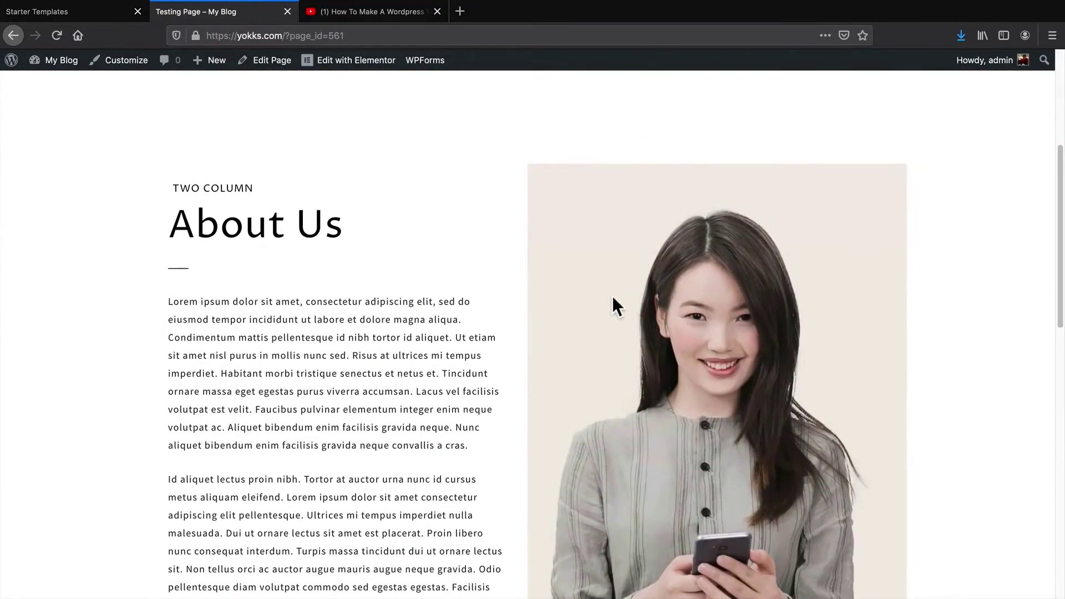
scroll(613, 298, "down", 1)
scroll(544, 333, "up", 5)
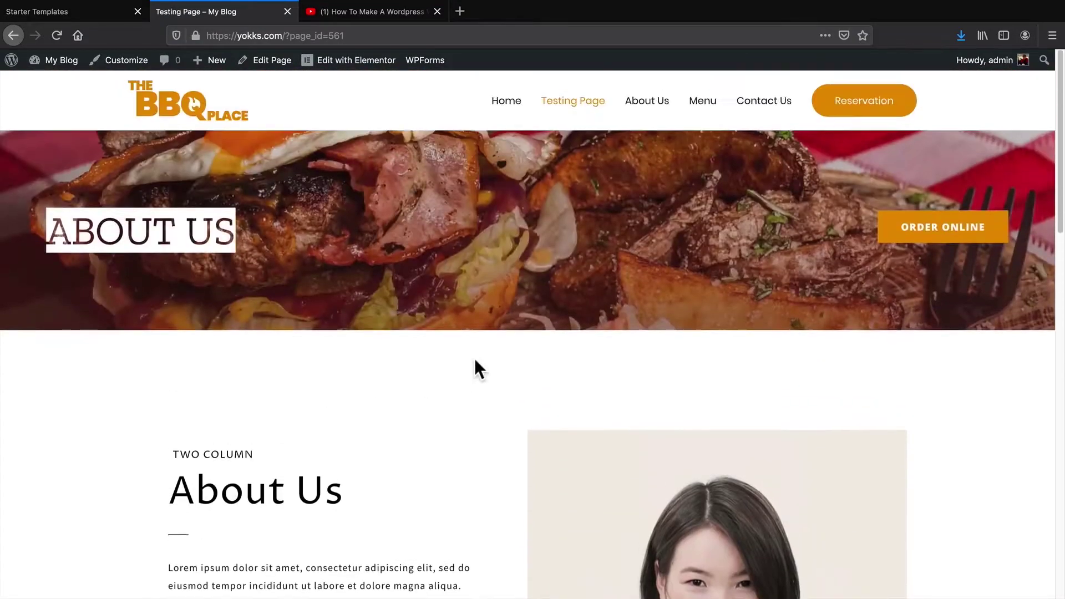
left_click(505, 101)
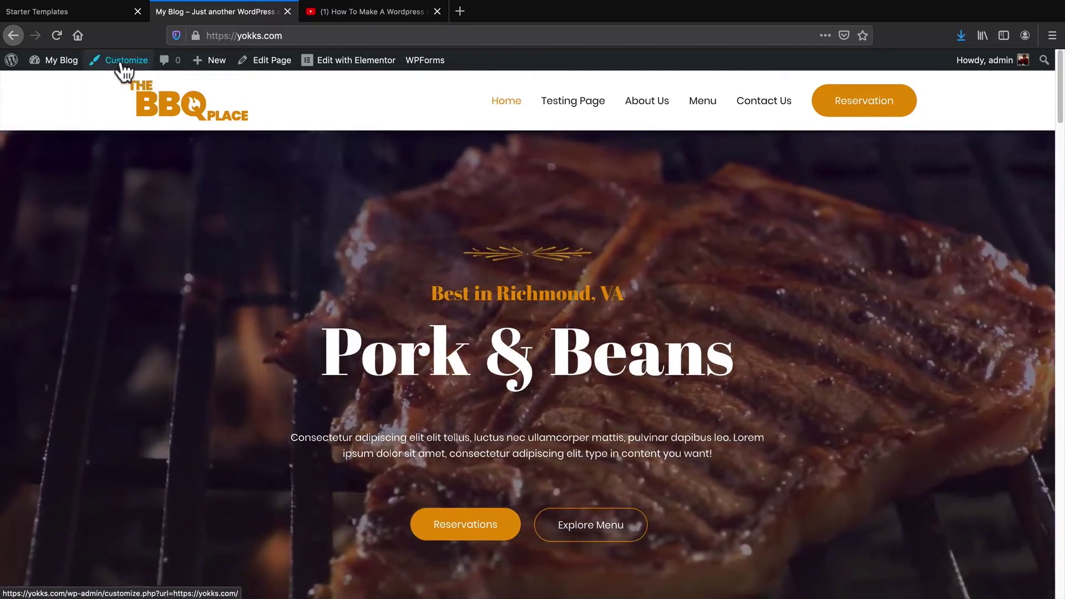
In Customizer Site Identity, replace the site logo with the FOOD magazine image
left_click(123, 61)
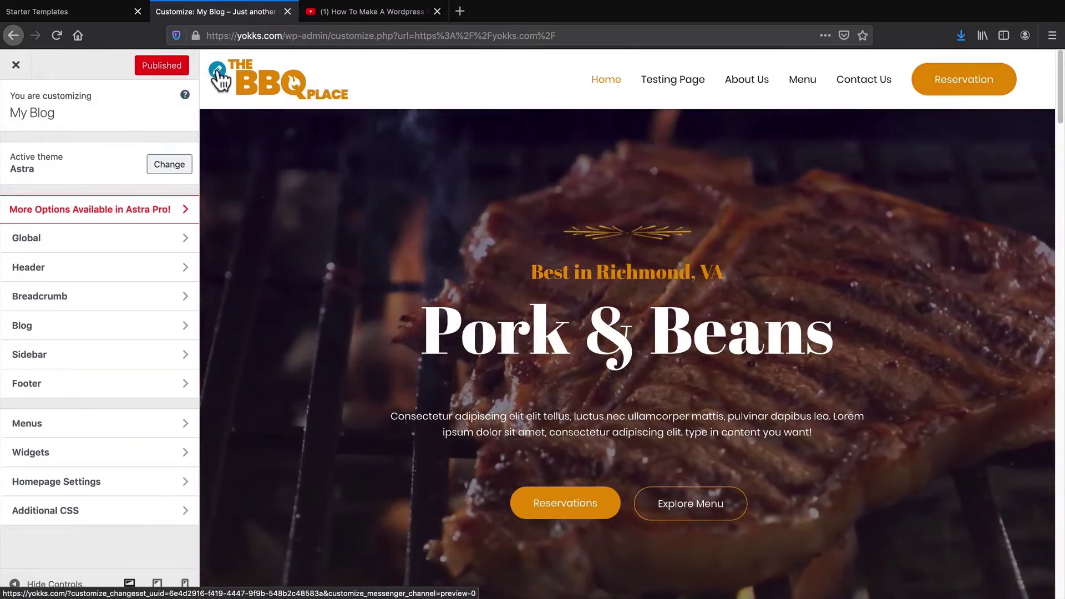
left_click(219, 71)
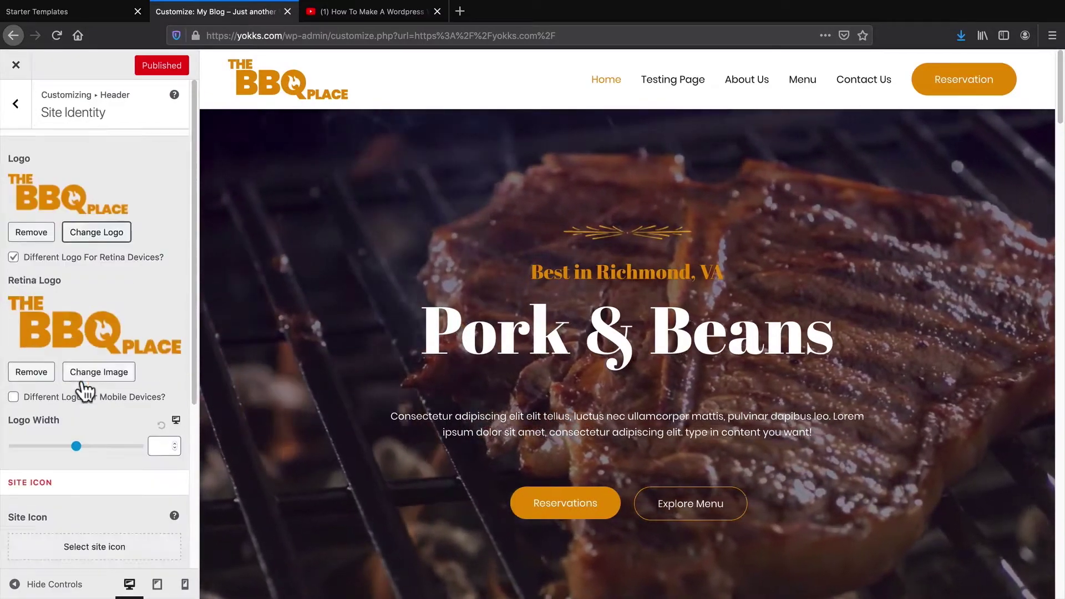
scroll(83, 383, "down", 2)
scroll(81, 378, "up", 2)
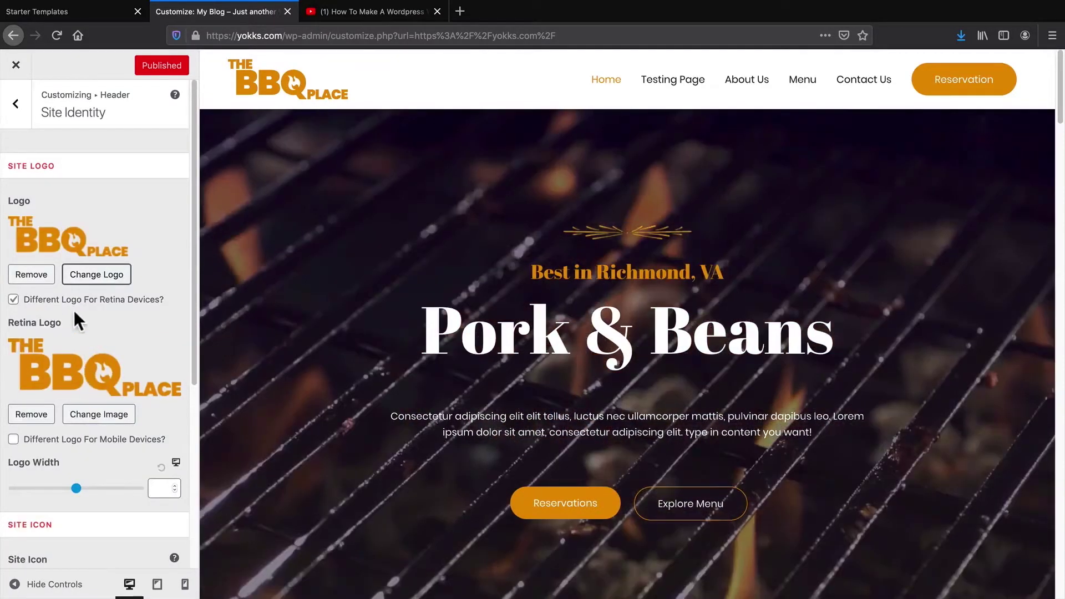
left_click(46, 276)
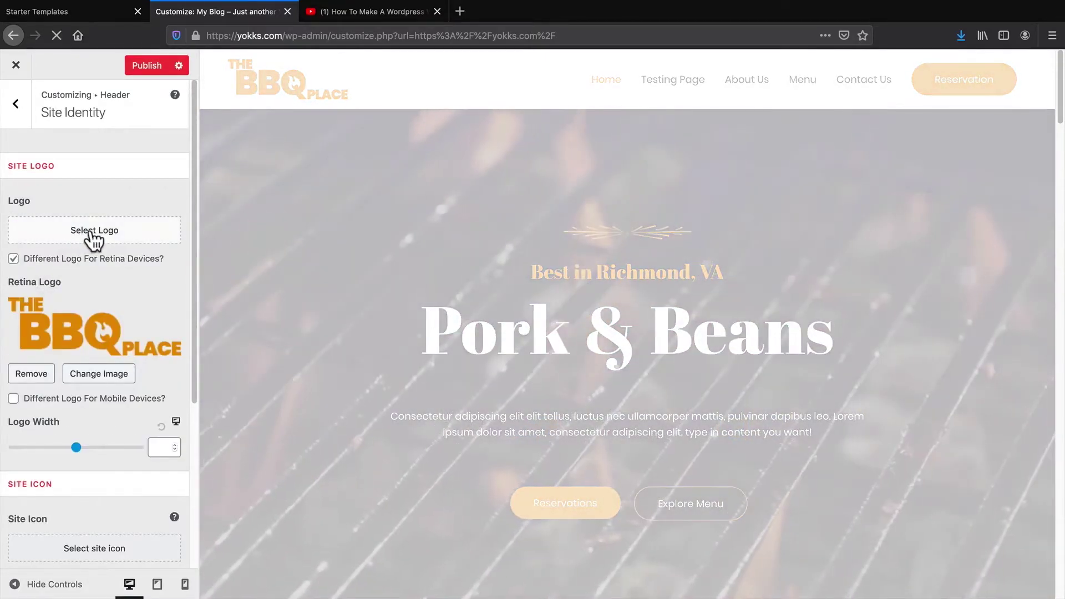
left_click(93, 229)
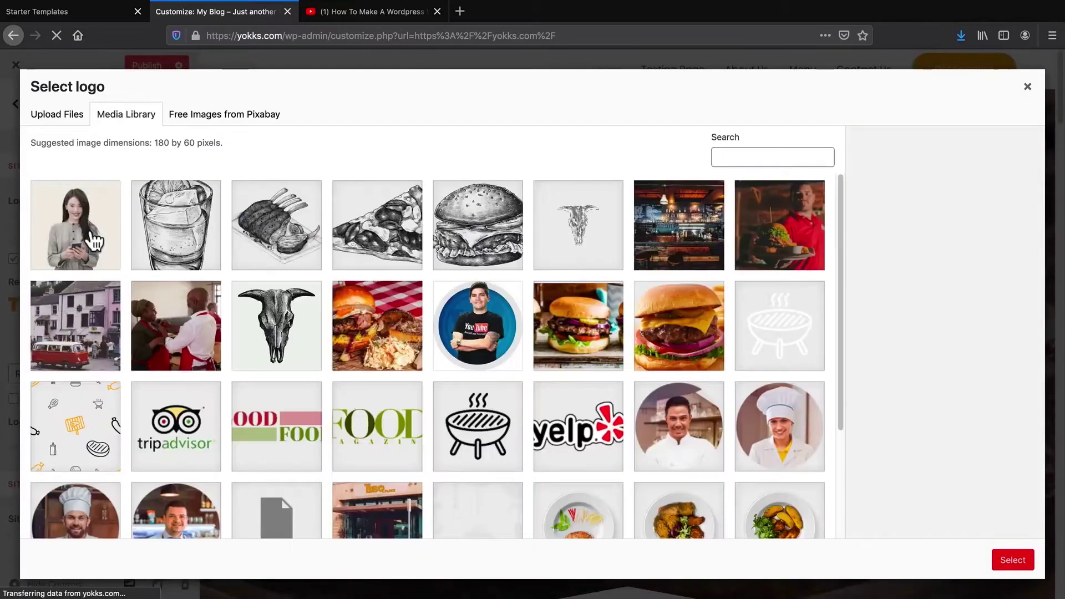
left_click(580, 441)
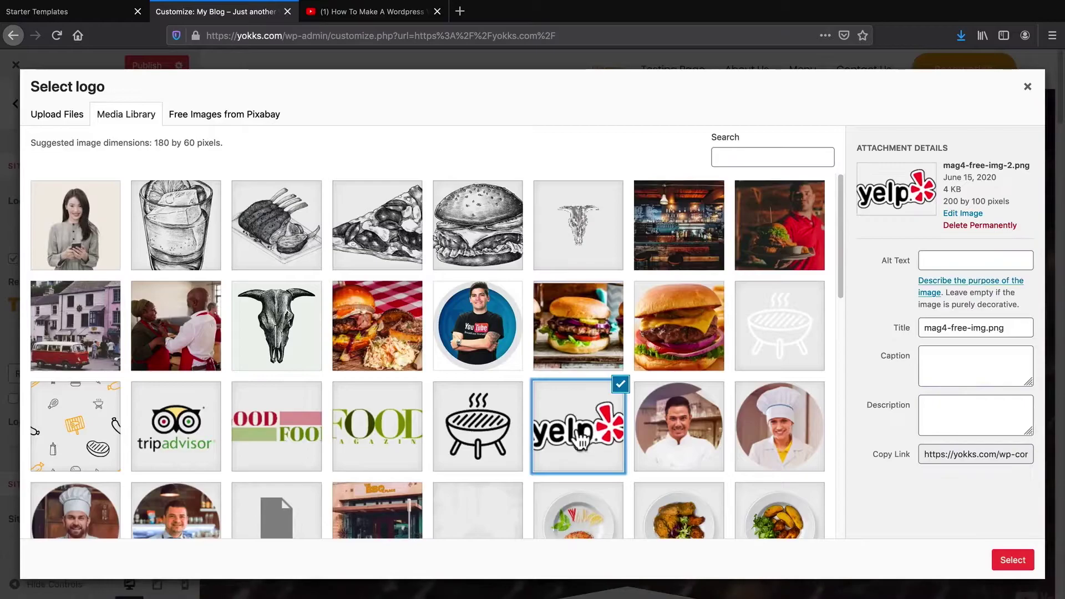
left_click(385, 437)
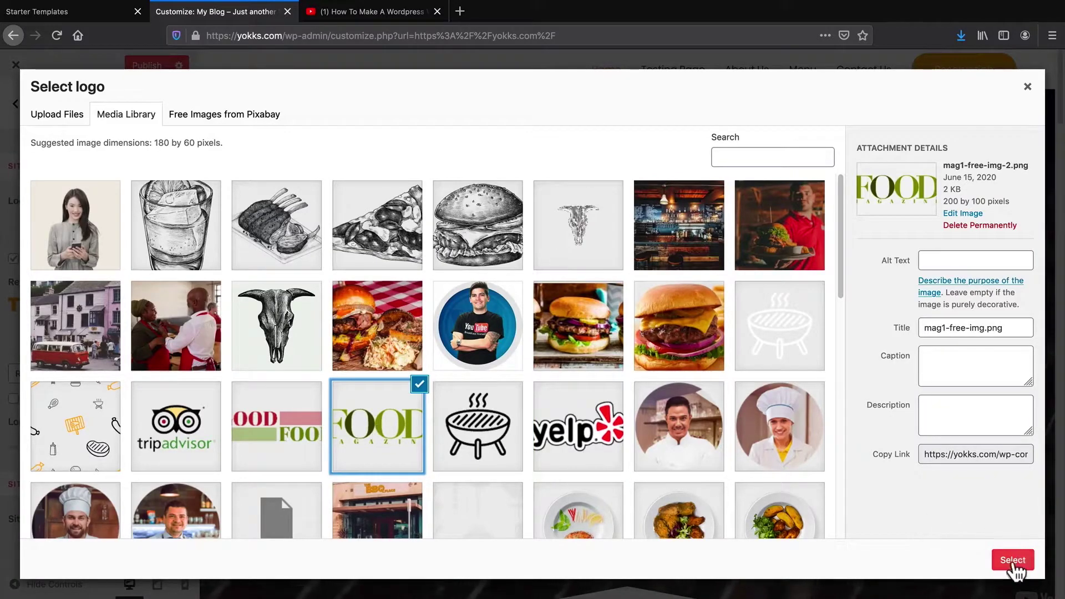
left_click(1015, 562)
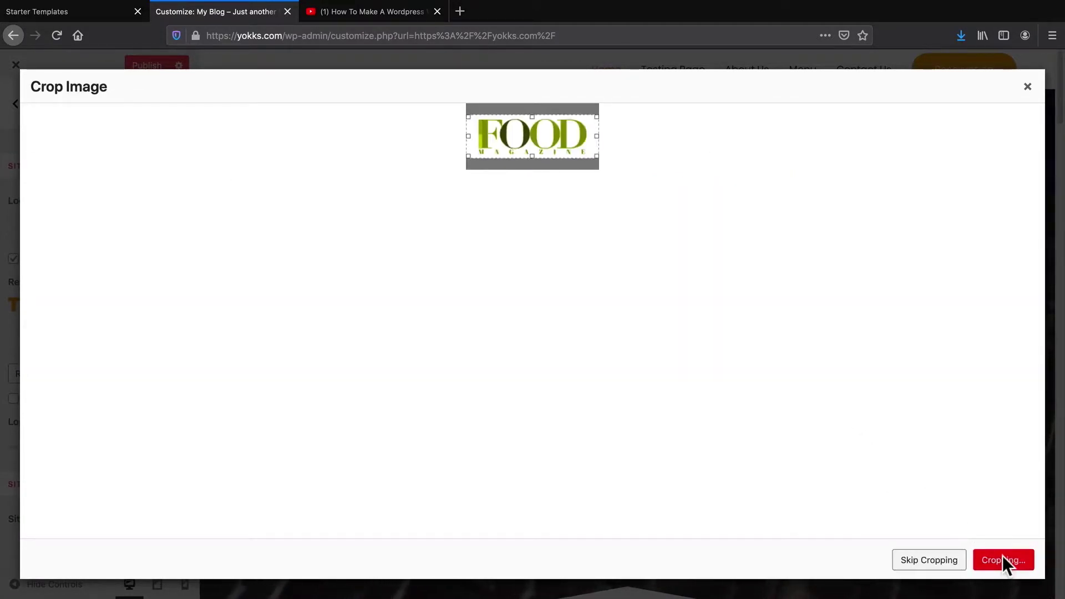
left_click(1005, 561)
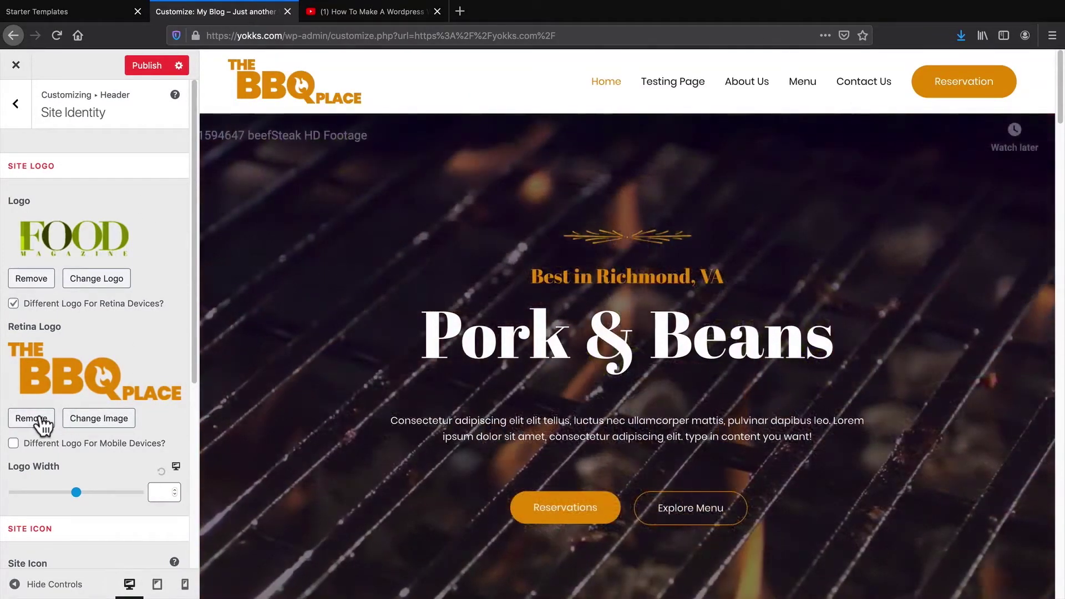
Set the FOOD magazine image as Retina Logo, publish, and close the Customizer
left_click(102, 420)
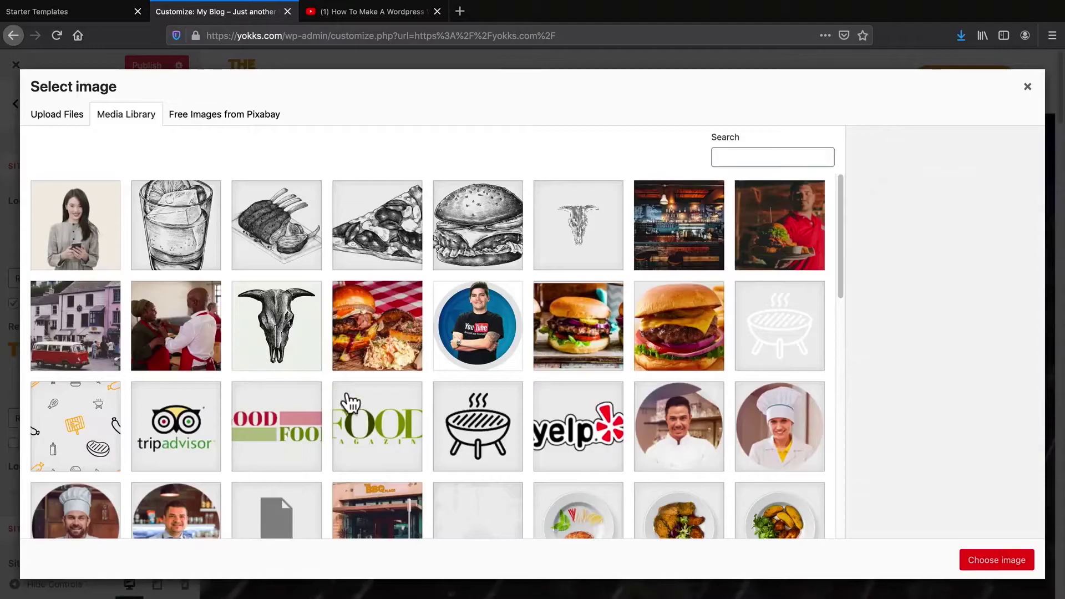
left_click(344, 405)
left_click(983, 562)
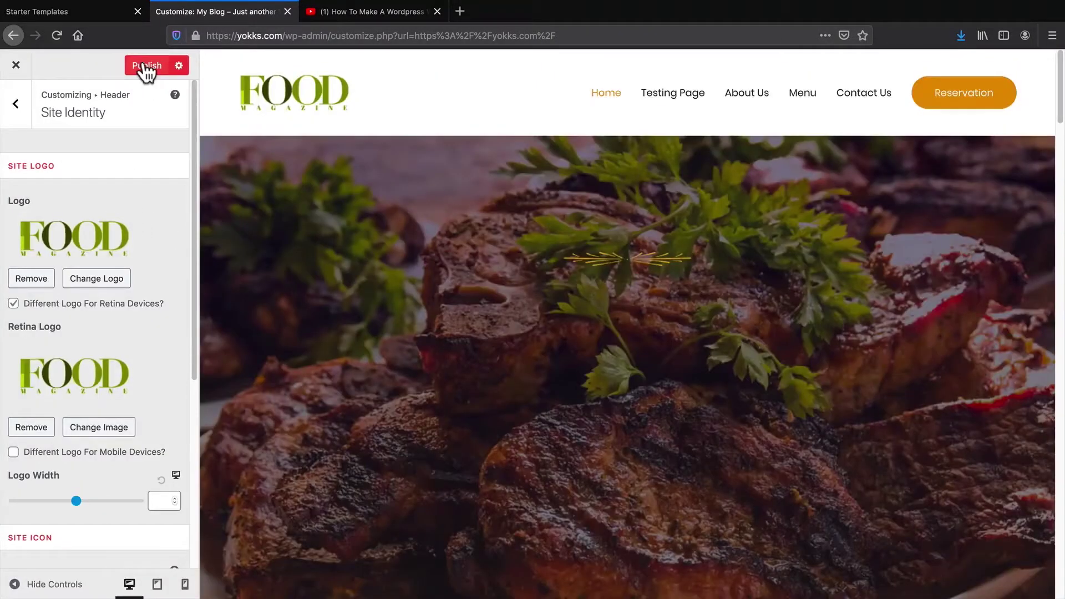
left_click(145, 65)
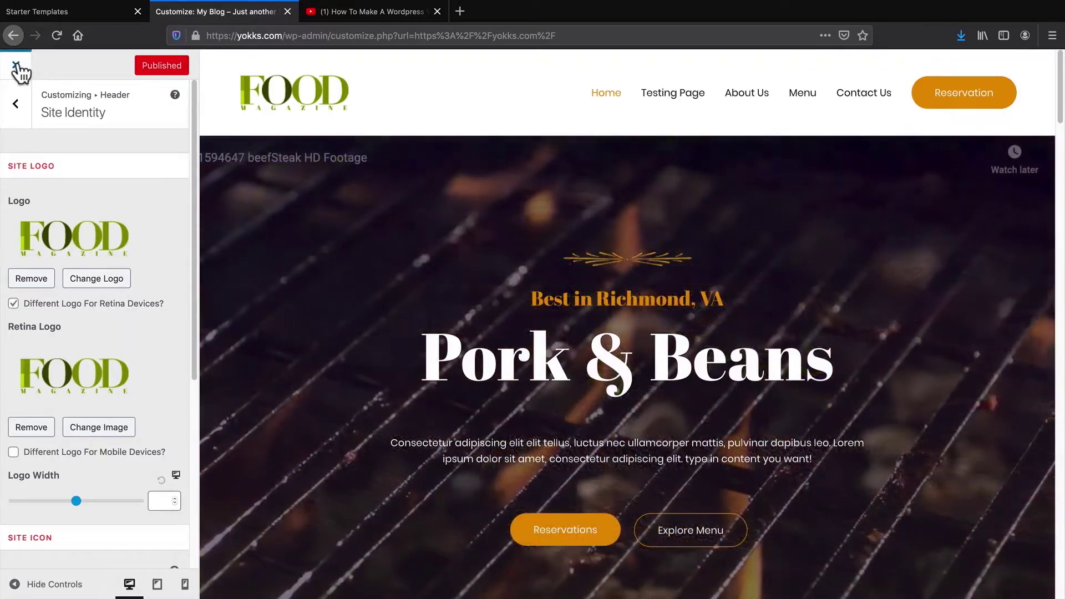
left_click(15, 64)
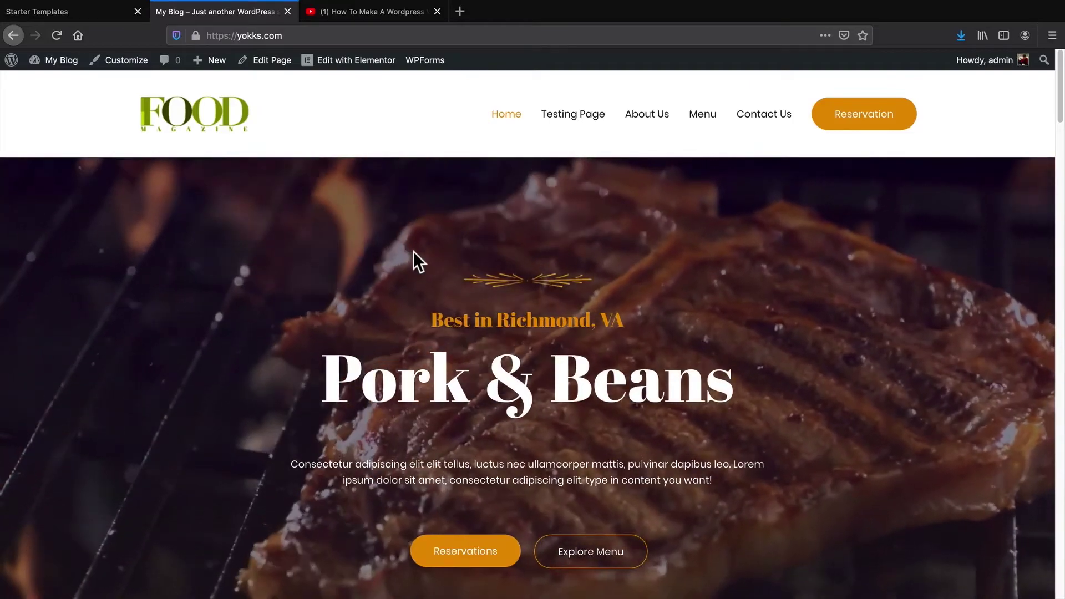
scroll(405, 321, "down", 3)
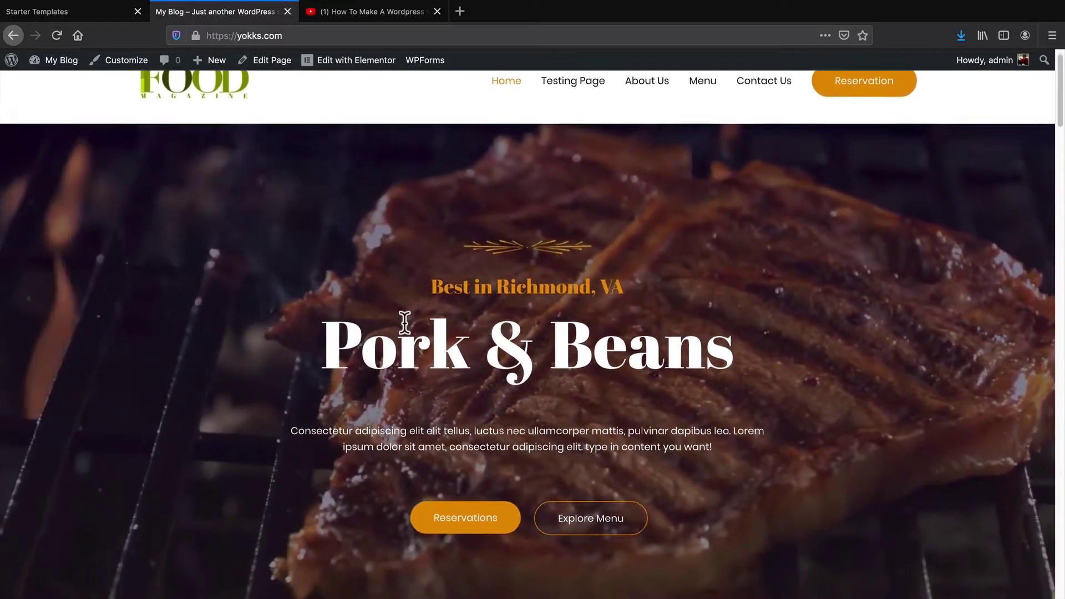
scroll(405, 327, "up", 2)
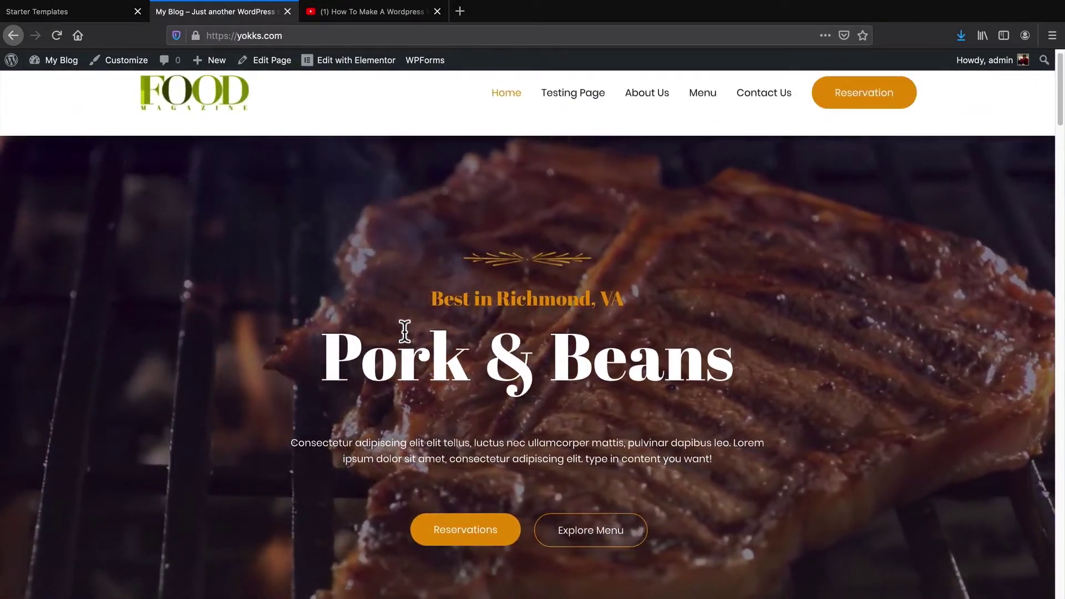
scroll(405, 332, "up", 1)
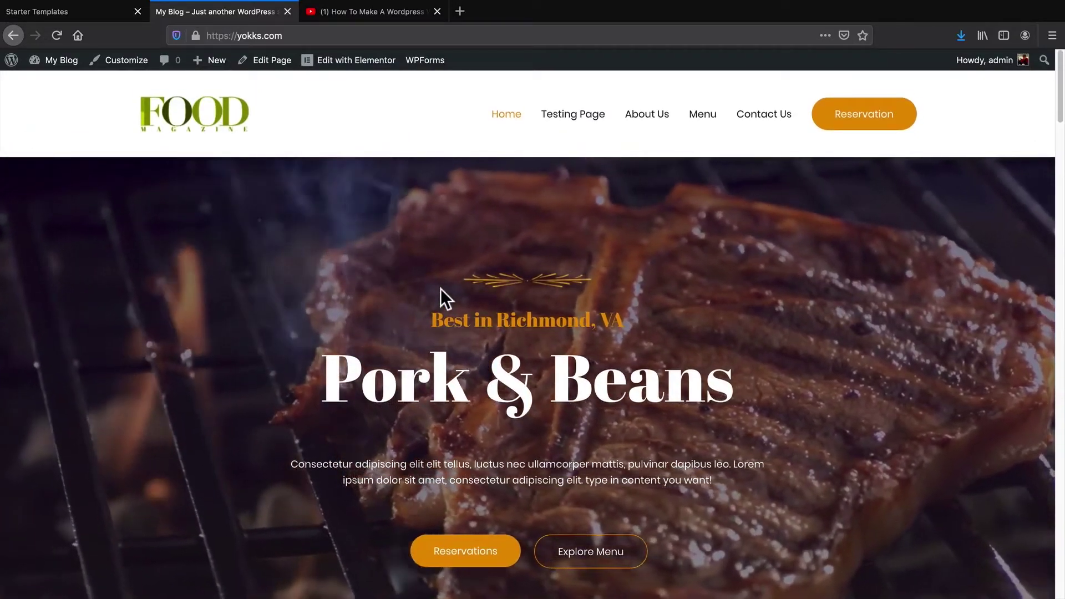
mouse_move(47, 64)
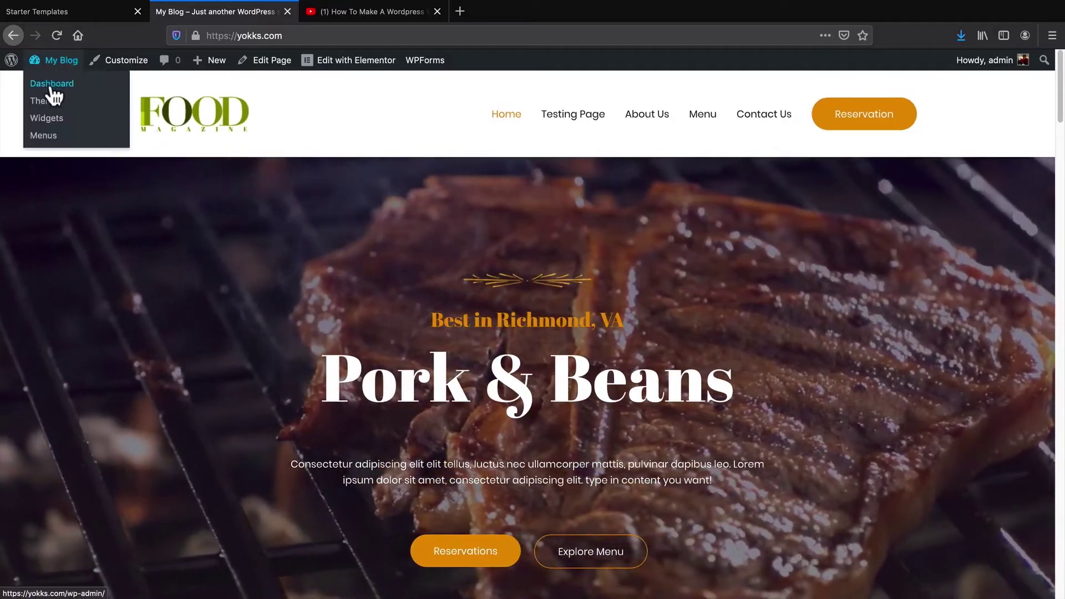
Search the plugin directory for 'food' and activate GloriaFood's Restaurant Menu – Food Ordering System plugin
left_click(51, 84)
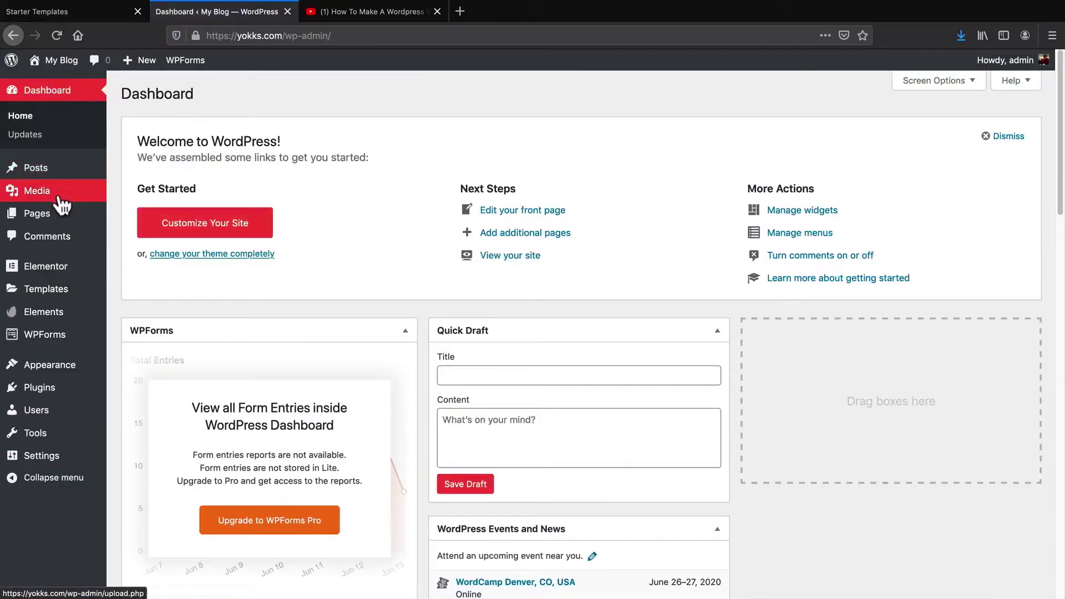
mouse_move(85, 318)
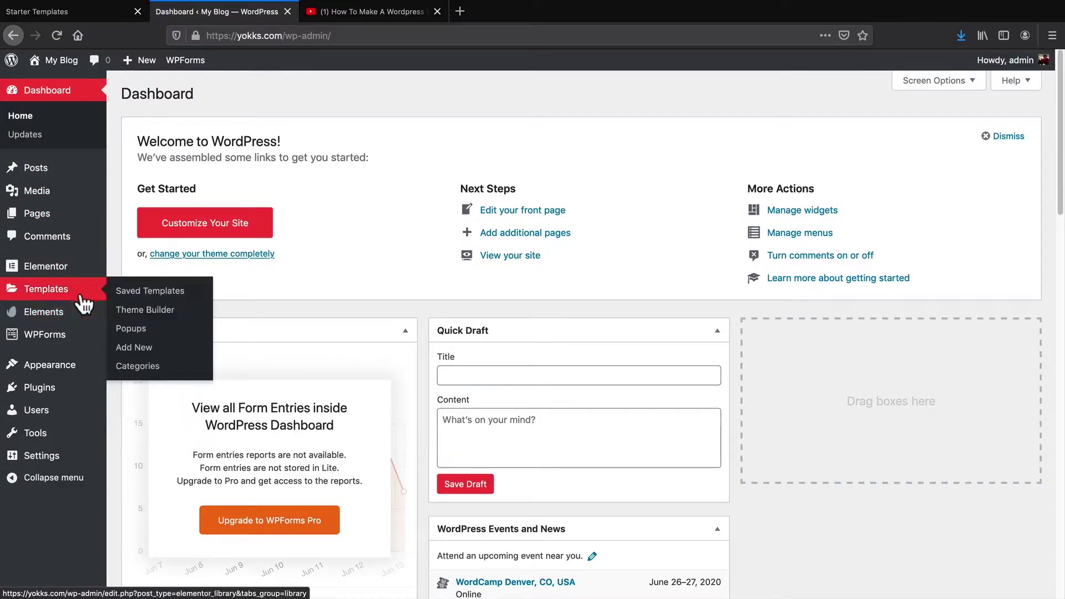
mouse_move(96, 388)
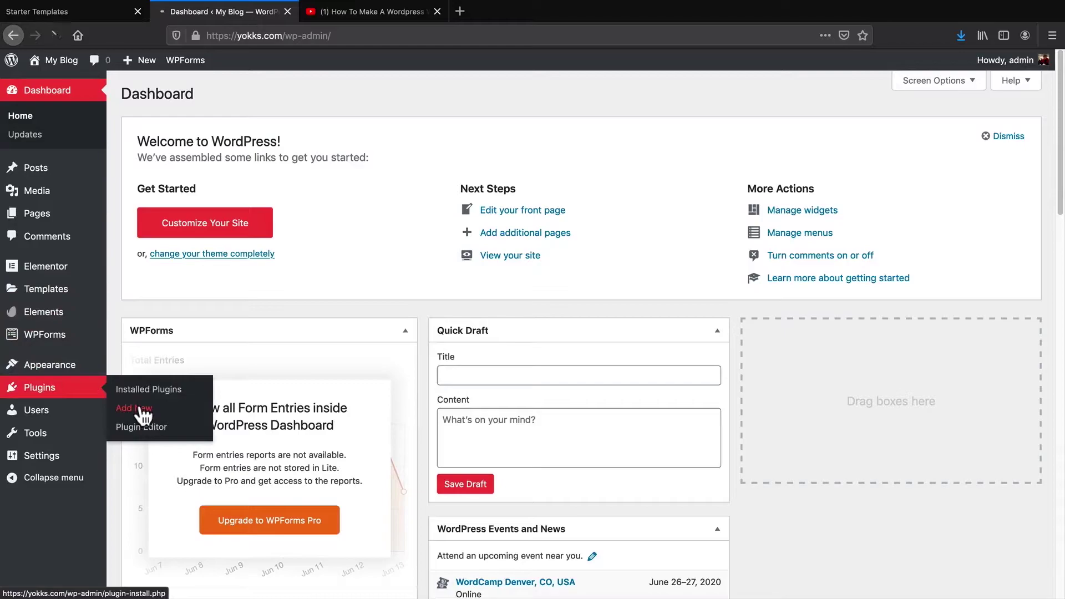
left_click(142, 413)
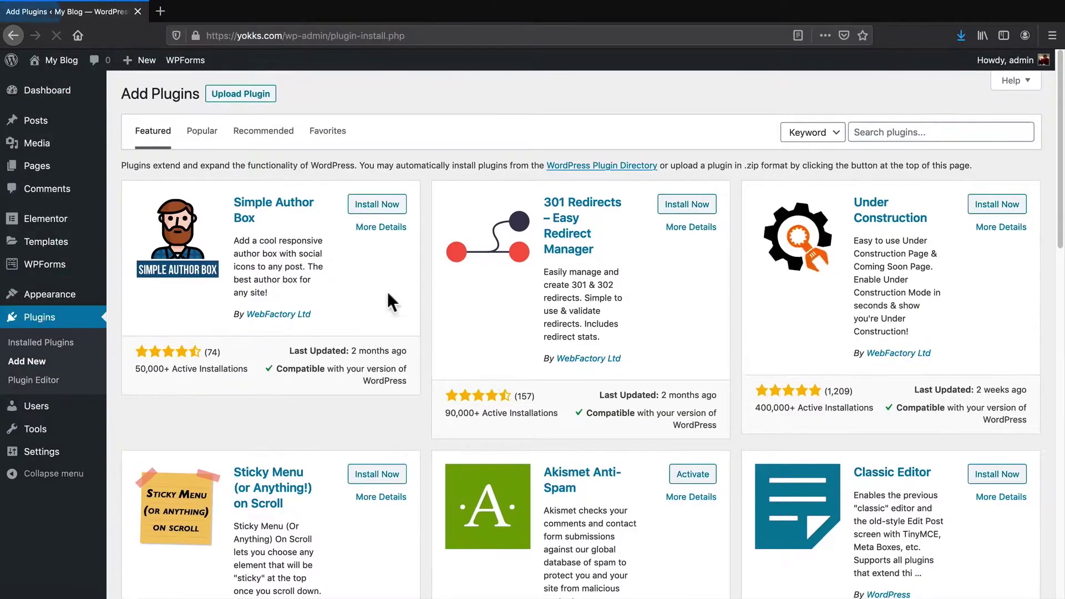
left_click(925, 136)
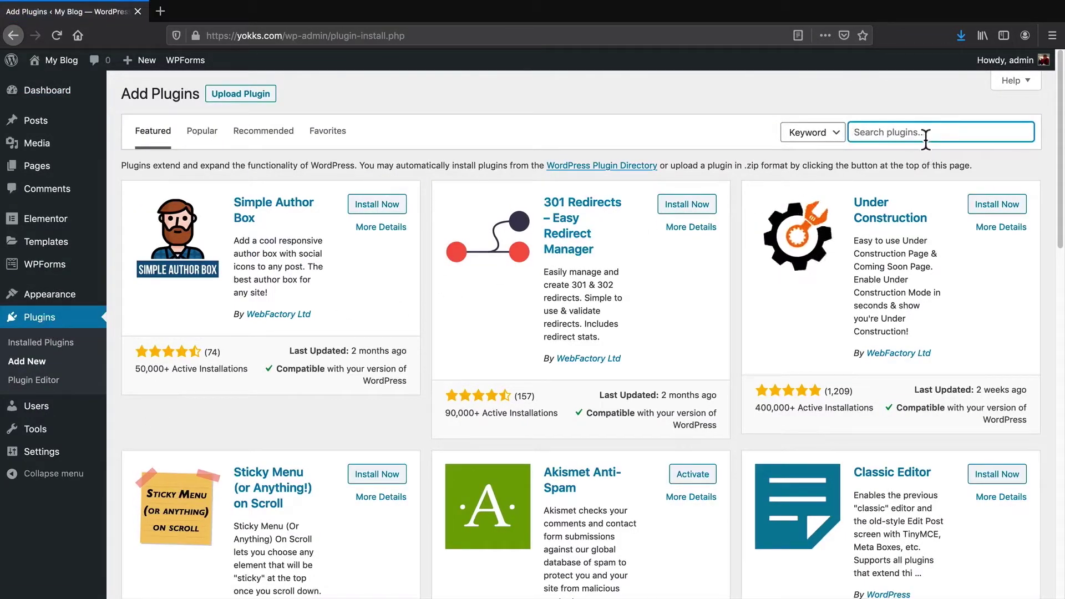
type("food")
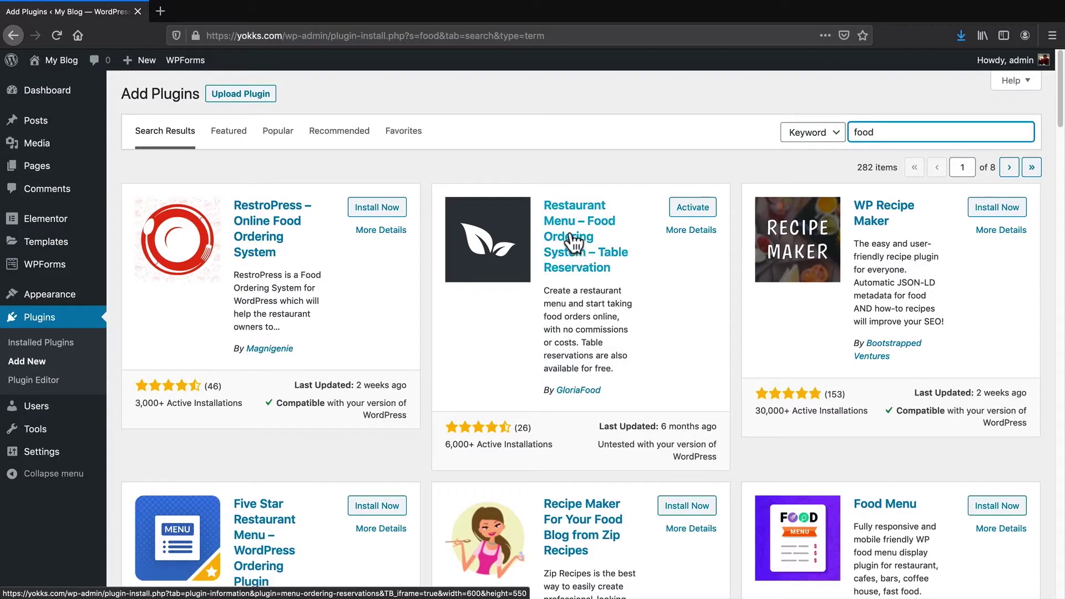
left_click(690, 215)
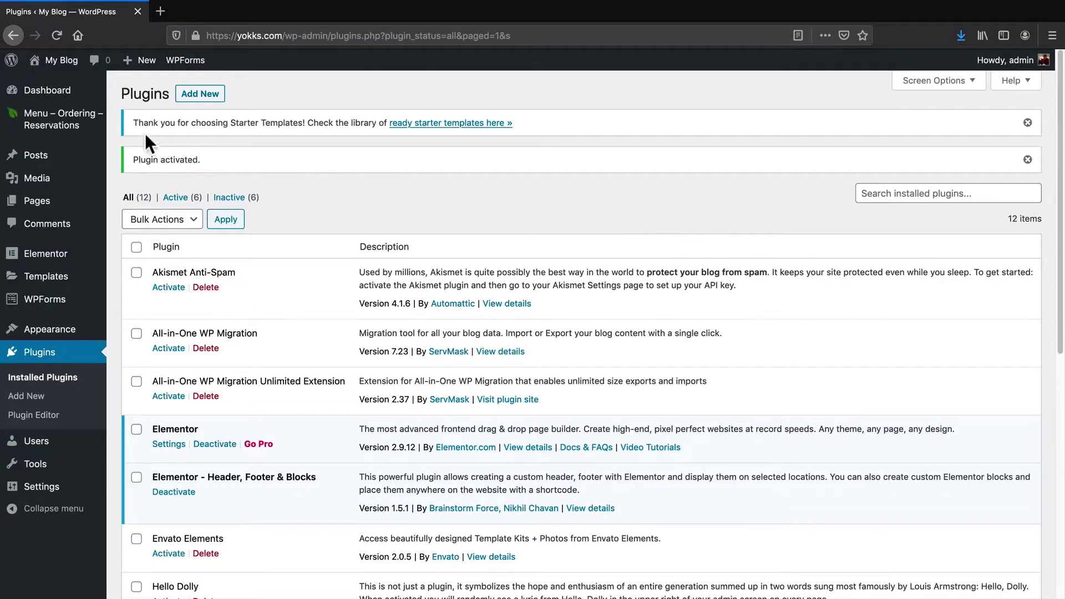
Complete the sign-up form on the Menu – Ordering – Reservations dashboard to reveal the three setup steps
mouse_move(67, 125)
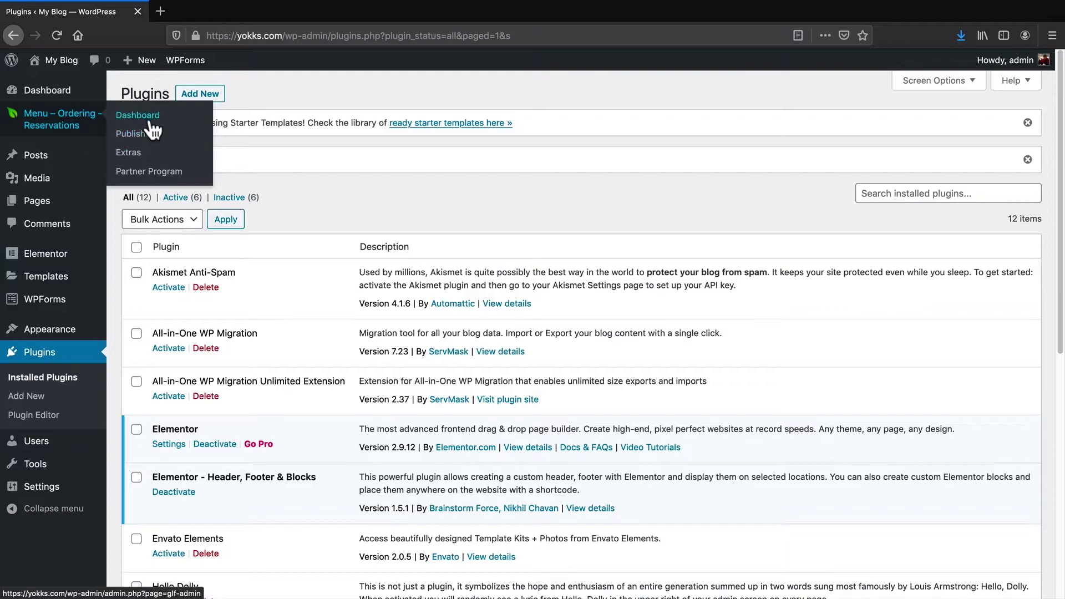
left_click(137, 115)
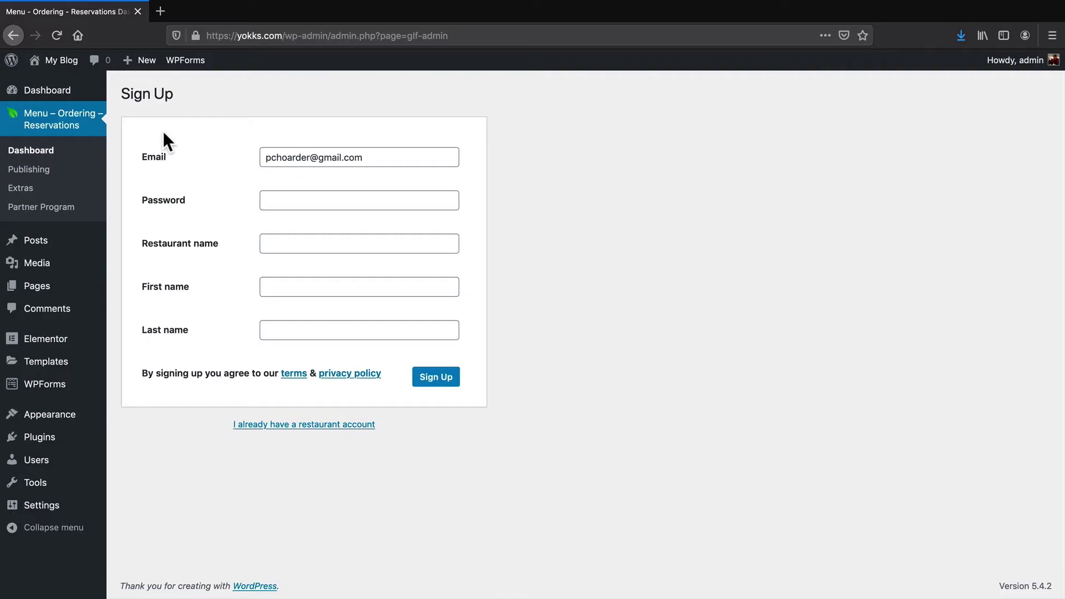
triple_click(395, 157)
left_click(404, 142)
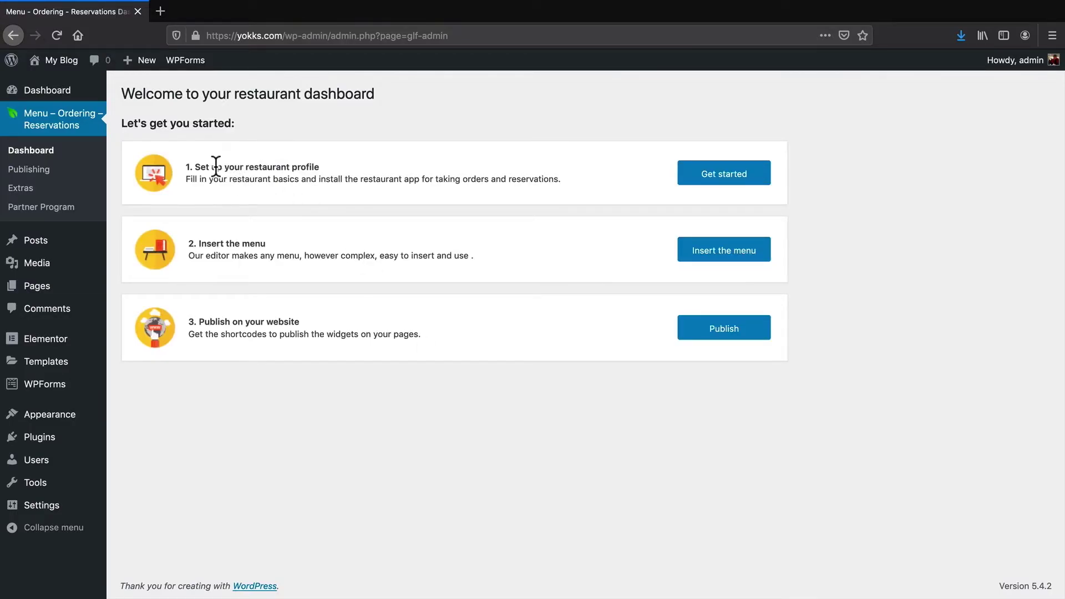
left_click_drag(215, 166, 315, 170)
left_click(213, 247)
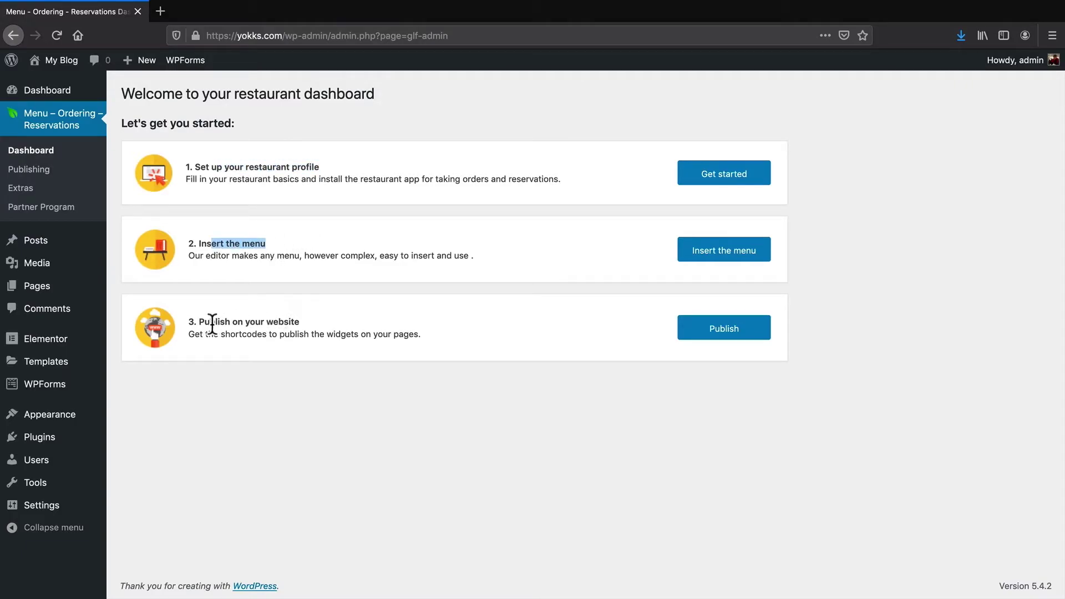
left_click_drag(212, 324, 281, 323)
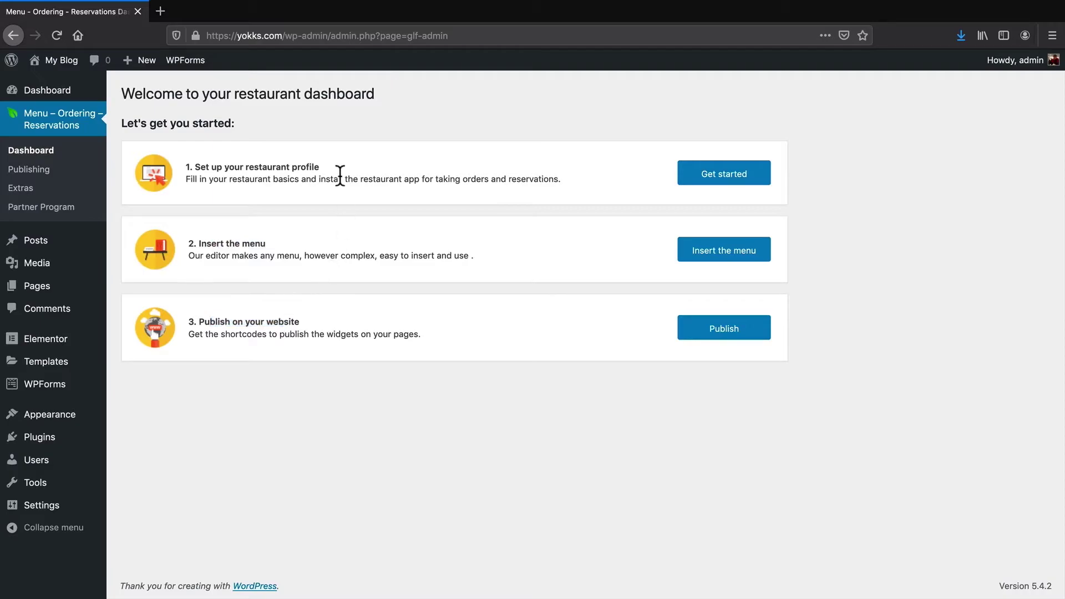
Confirm the restaurant's name, address and map location pin in the profile setup
left_click(704, 175)
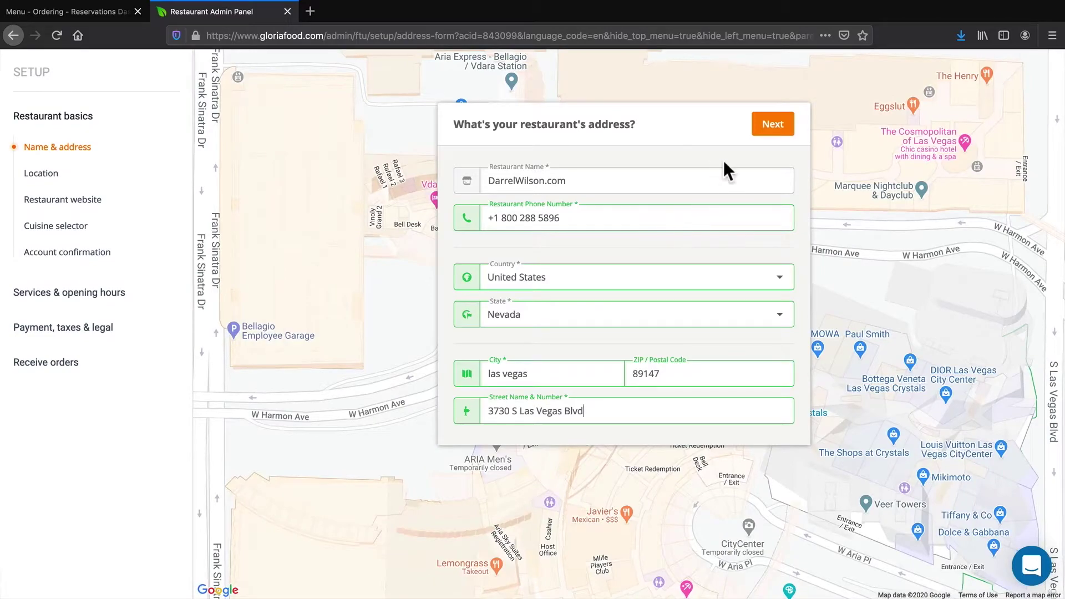
left_click(763, 126)
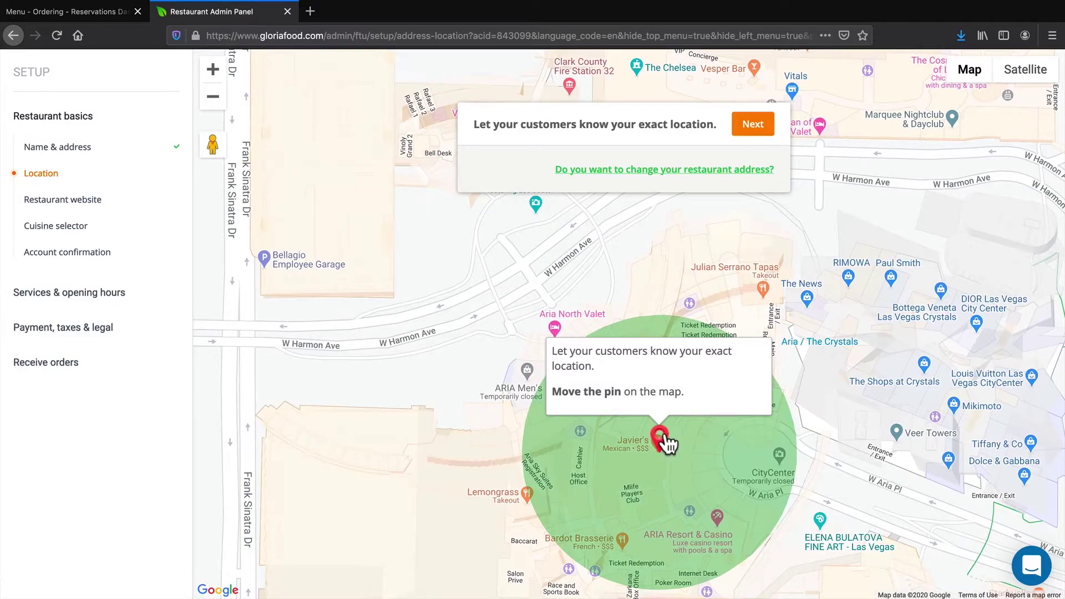
left_click_drag(665, 442, 669, 426)
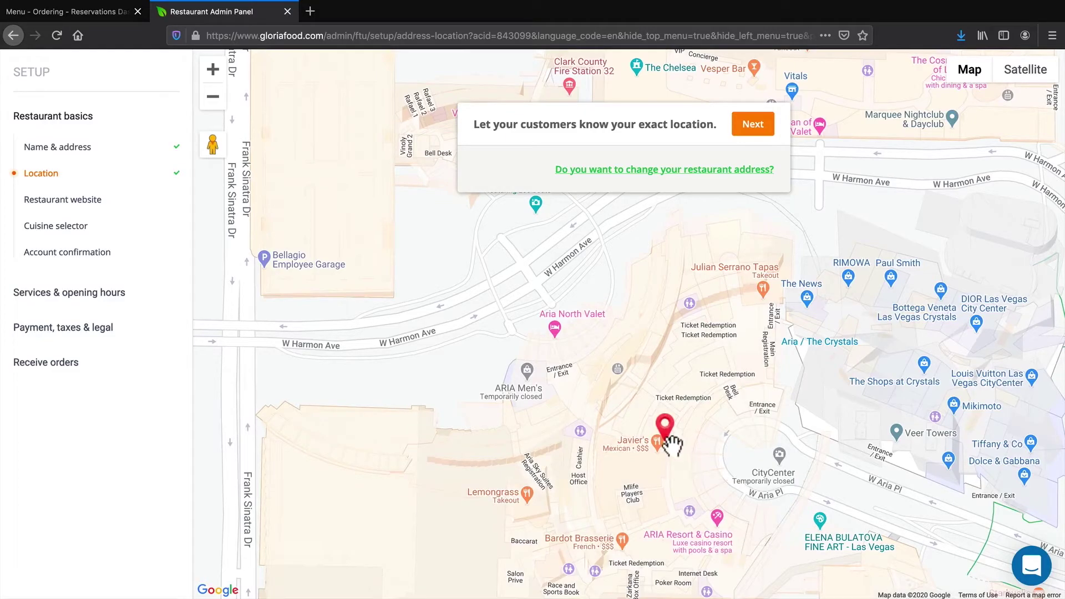
left_click(751, 124)
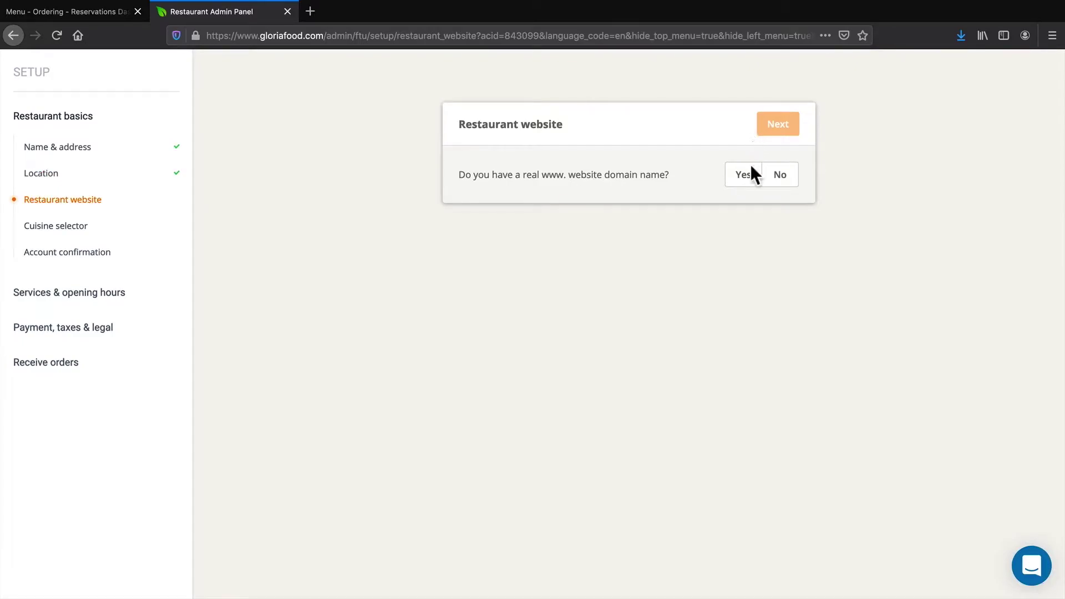
Enter the site's domain yokks.com as the restaurant's own website
left_click(744, 178)
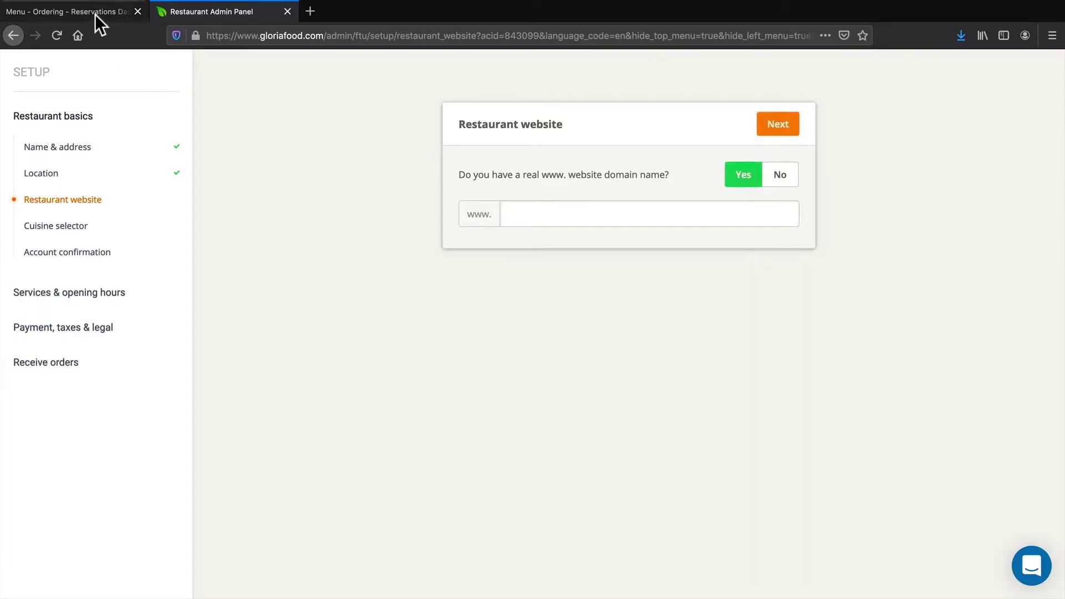
left_click(95, 14)
left_click(272, 34)
left_click_drag(282, 33, 197, 33)
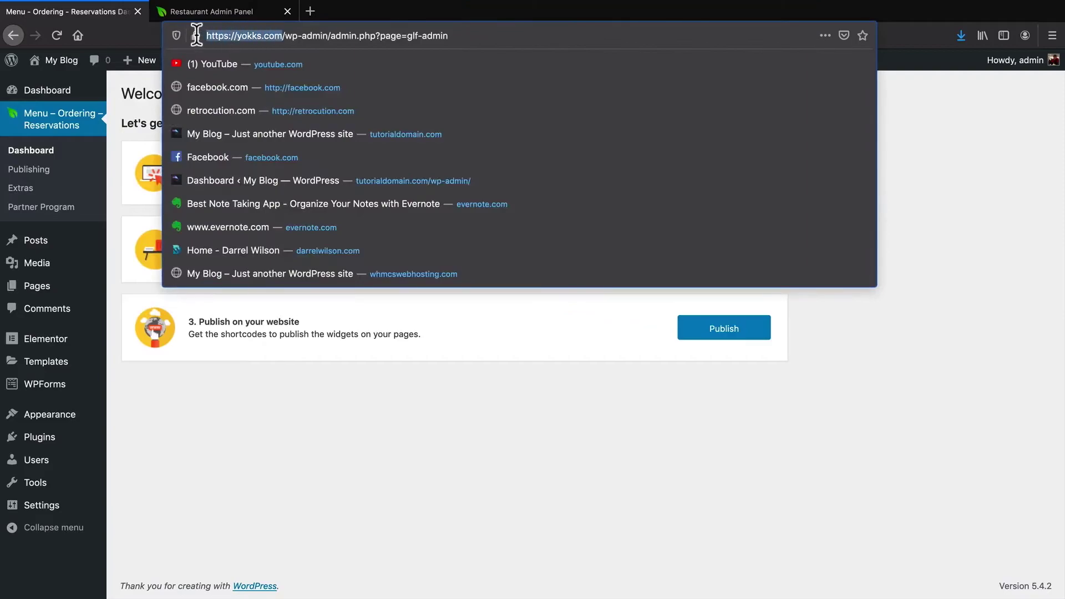
right_click(252, 34)
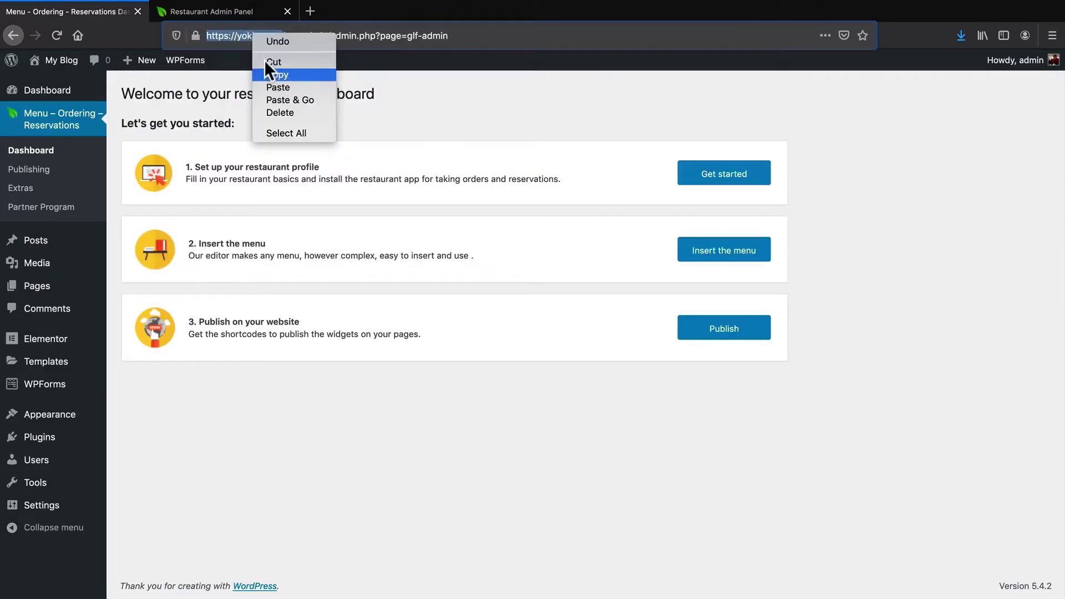
left_click(269, 71)
left_click(237, 11)
right_click(507, 210)
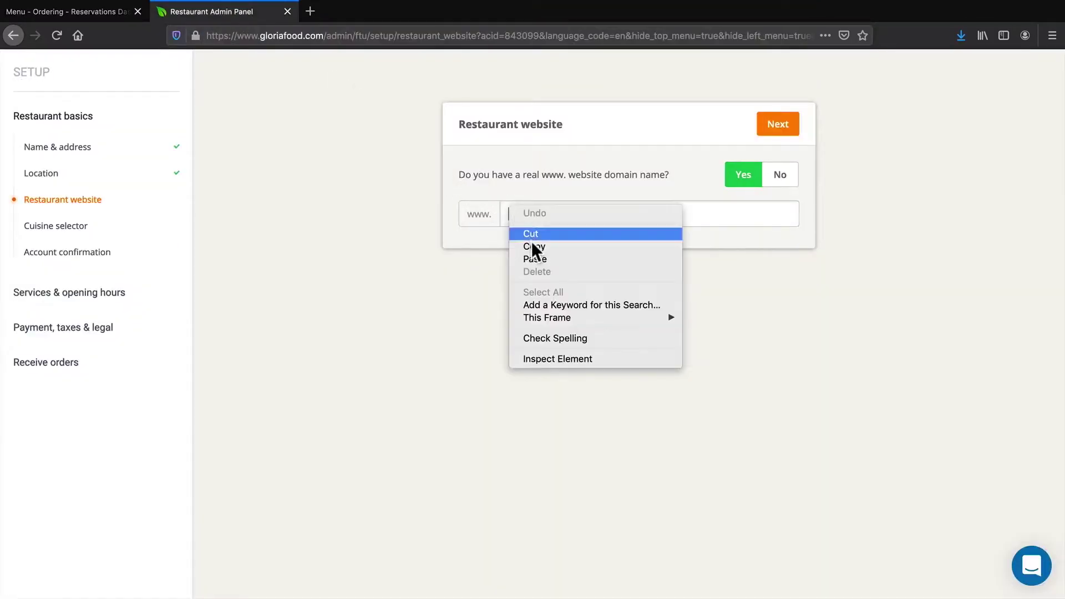
left_click(537, 256)
left_click(778, 126)
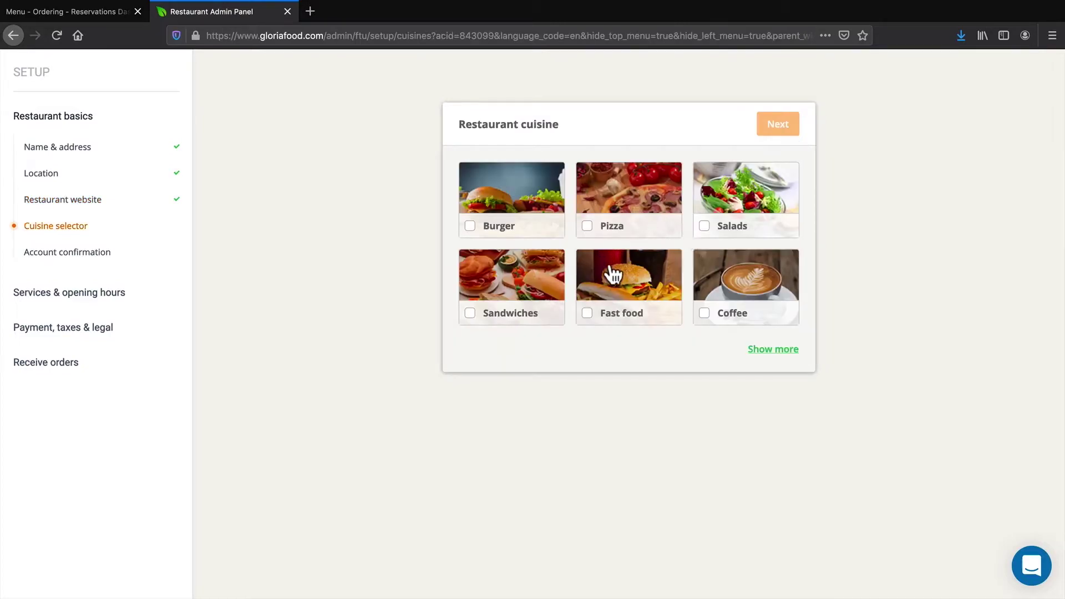
Choose Burger as the cuisine and continue past the validated e-mail step
left_click(513, 229)
left_click(790, 480)
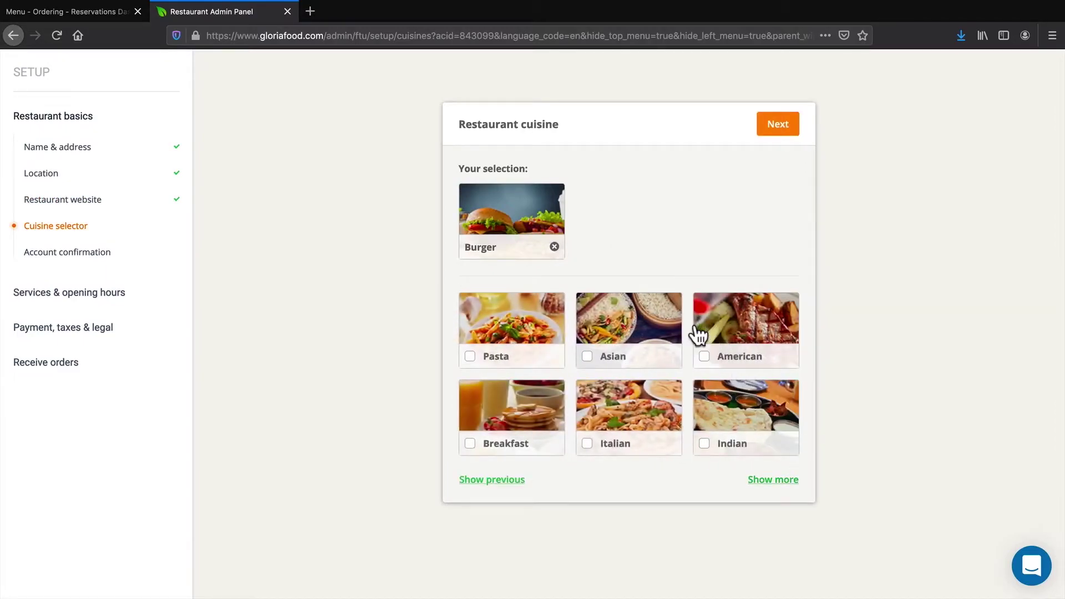
left_click(780, 124)
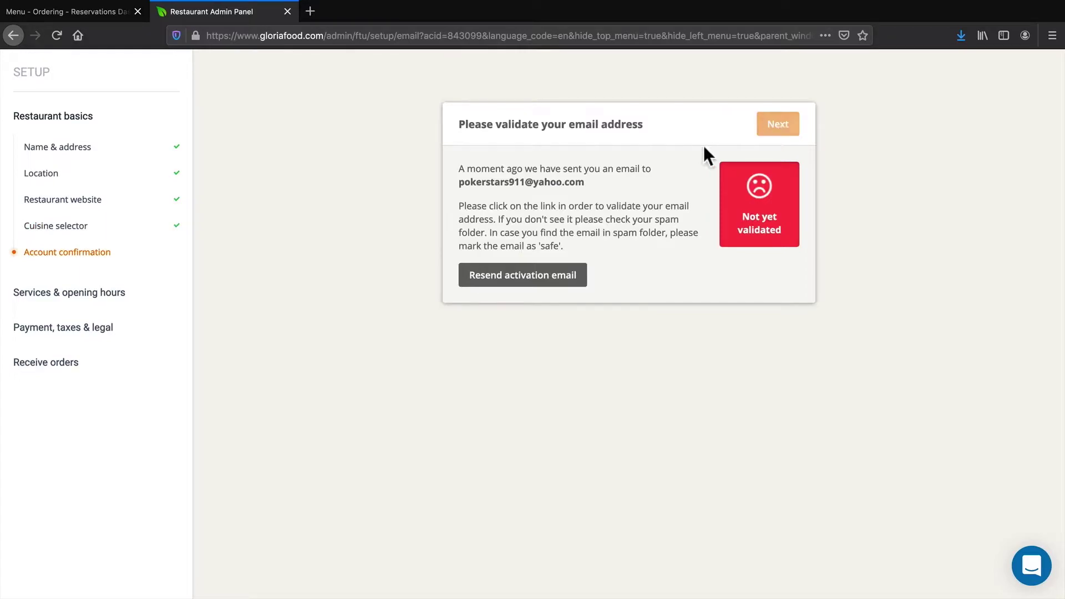
left_click_drag(586, 182, 459, 183)
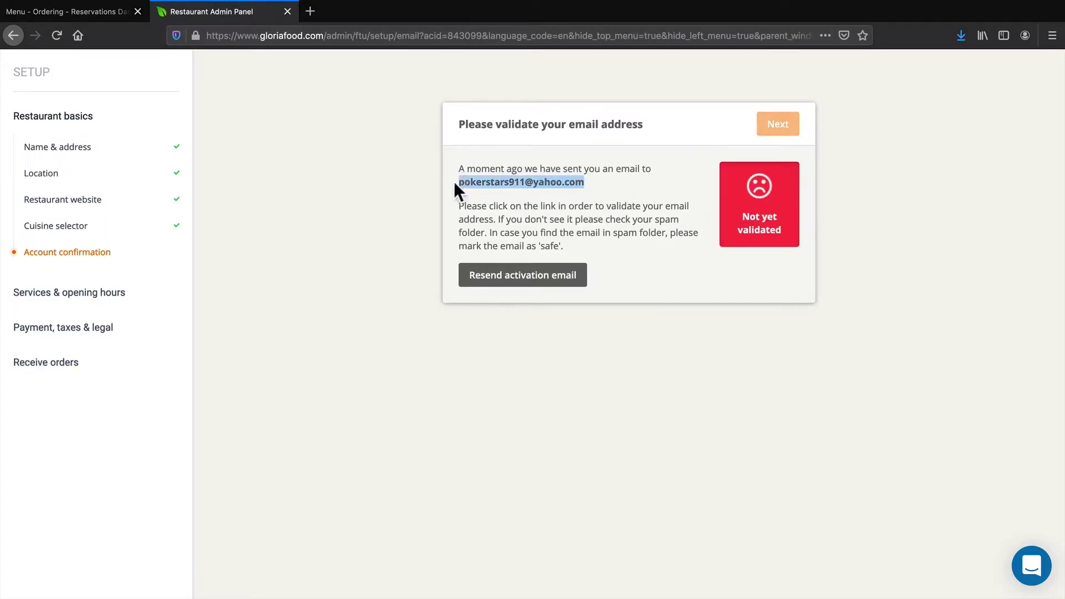
left_click(430, 178)
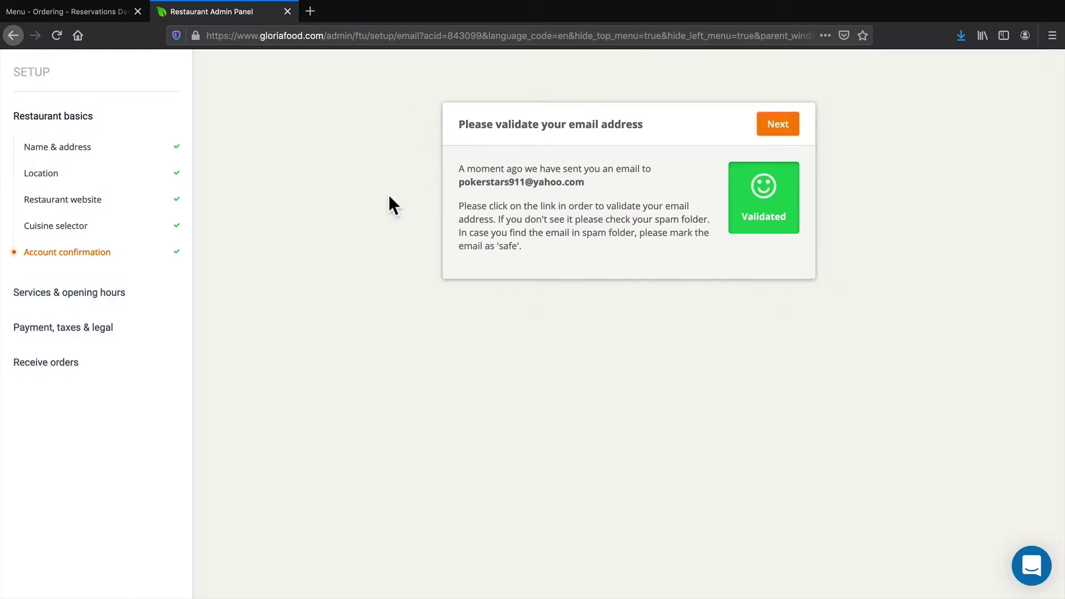
left_click(774, 129)
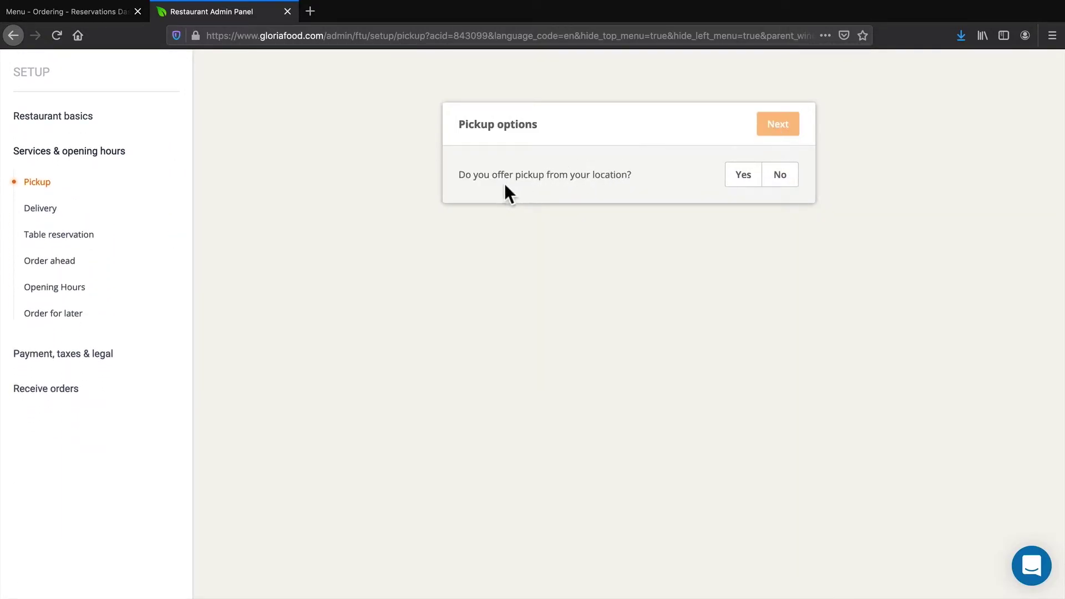
Answer Yes to both pickup and food delivery
left_click(740, 179)
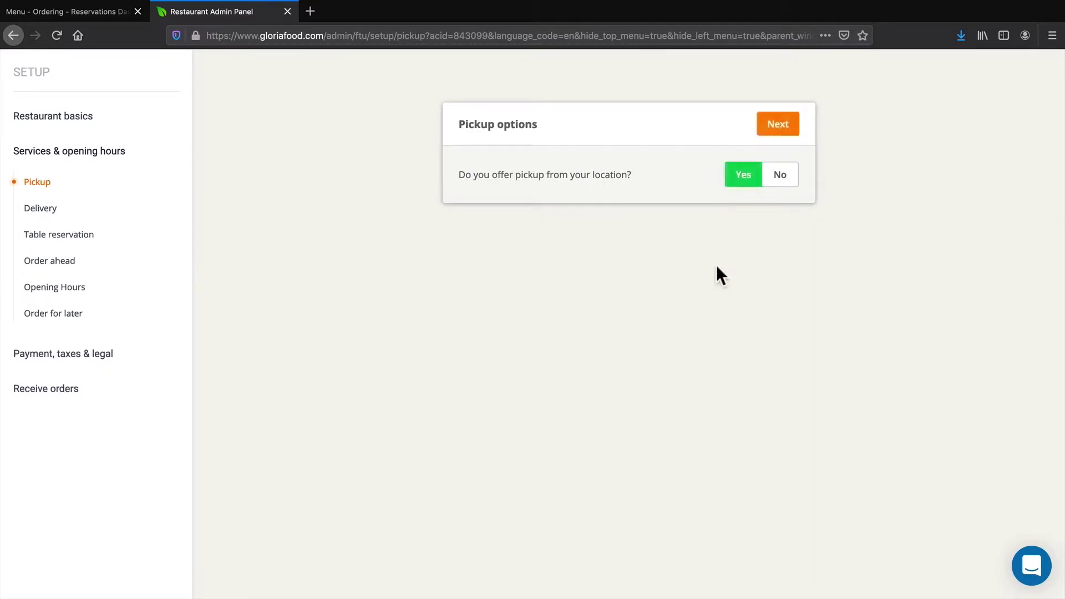
left_click(776, 125)
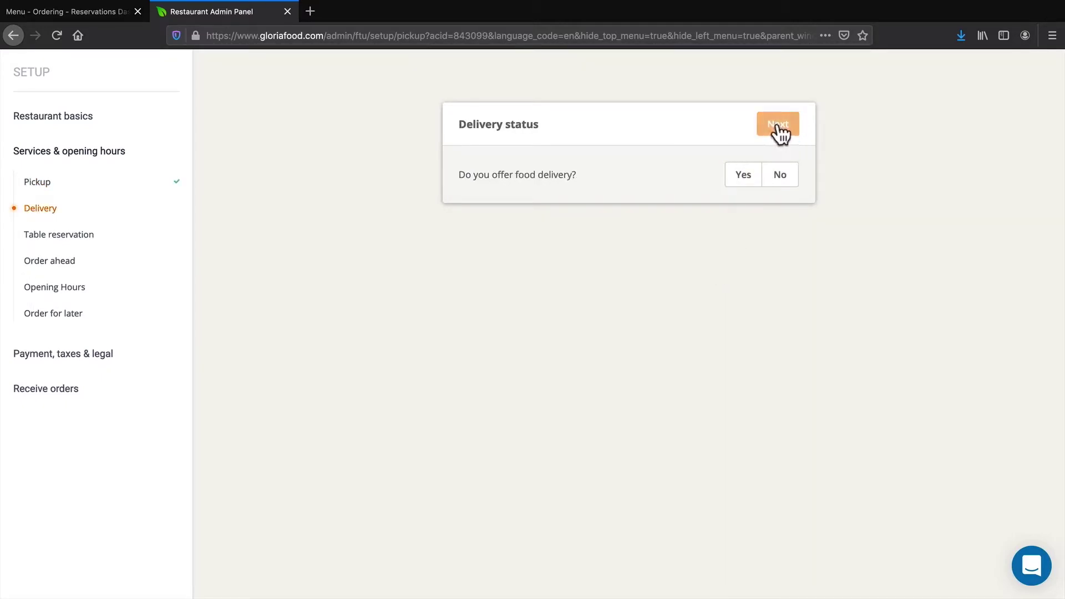
left_click_drag(505, 177, 564, 173)
left_click(564, 174)
left_click(740, 177)
left_click(777, 125)
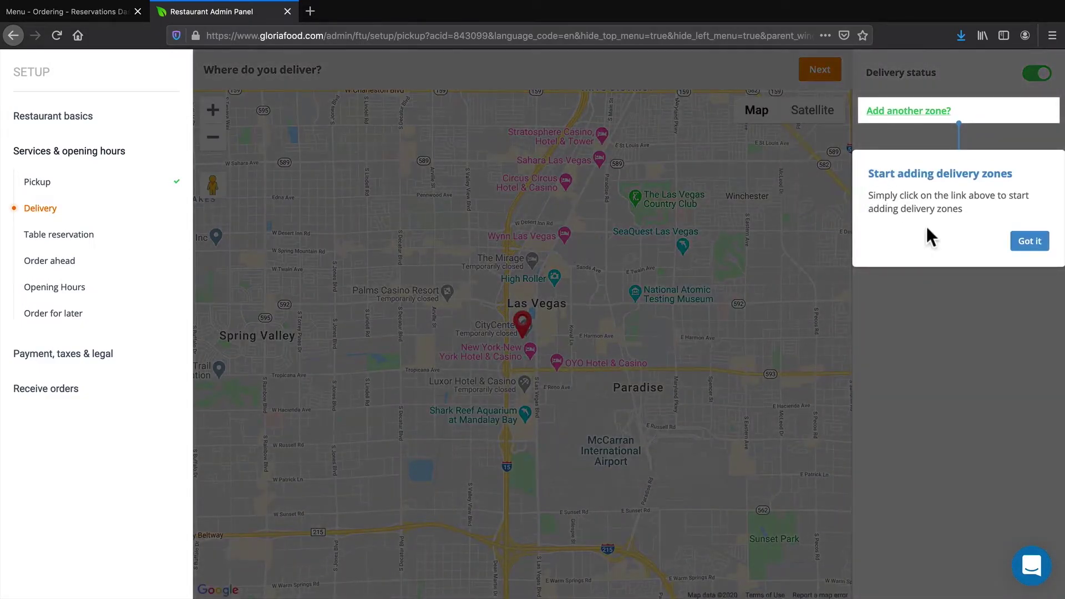
left_click(1032, 243)
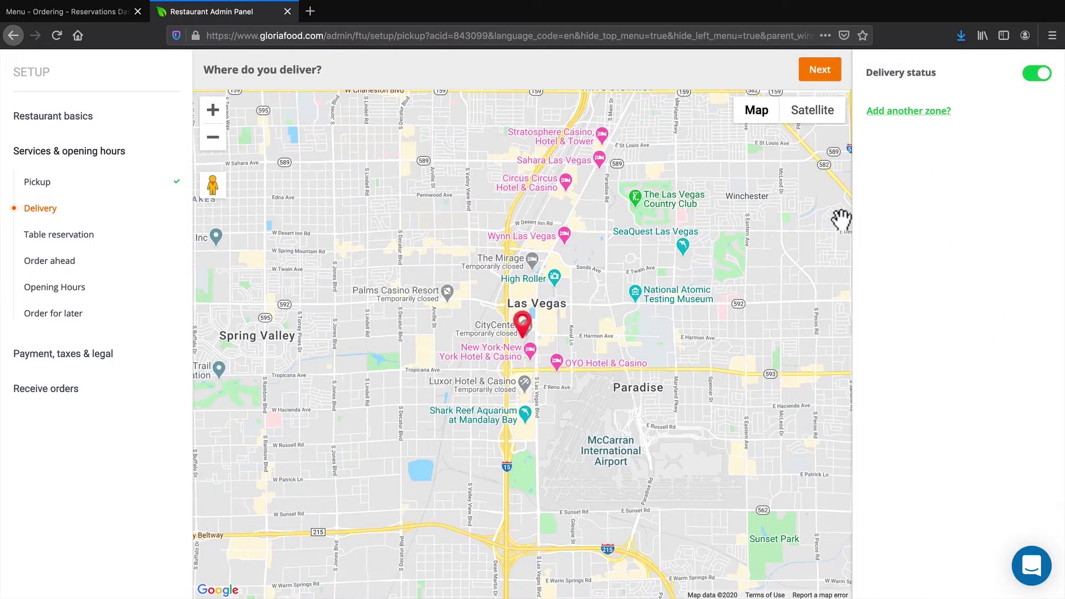
Create Zone 1 of about 1.63 miles with a 15 USD minimum order and save it
left_click(901, 113)
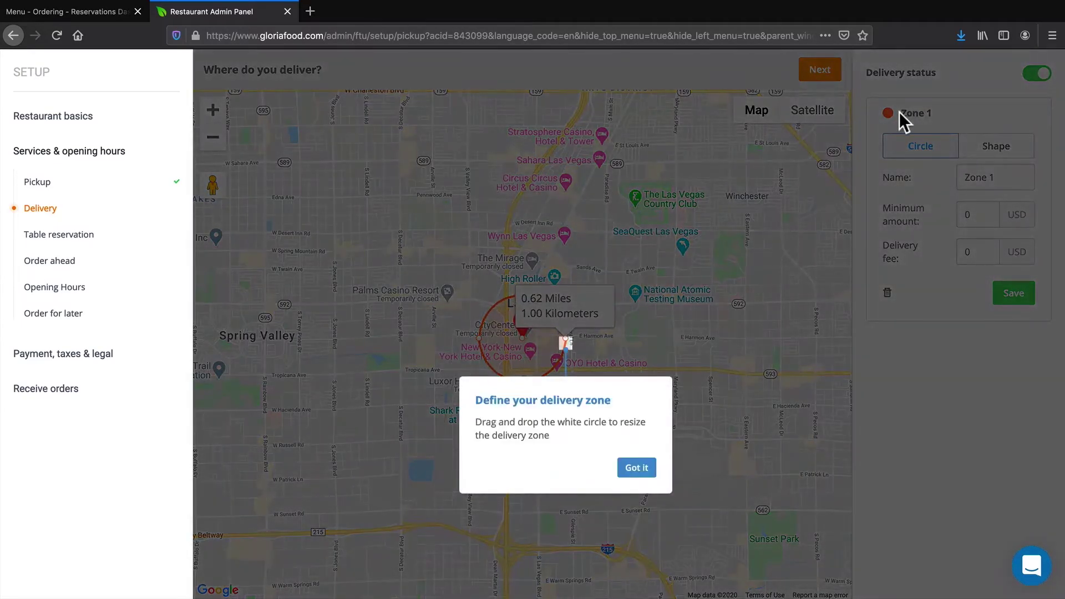
left_click(636, 468)
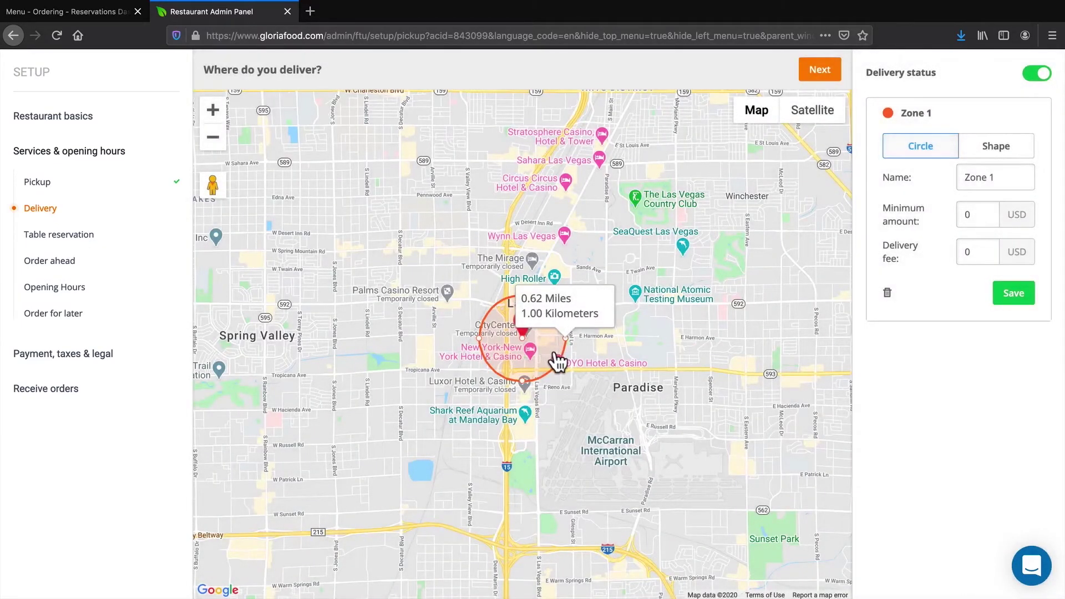
left_click_drag(571, 340, 642, 341)
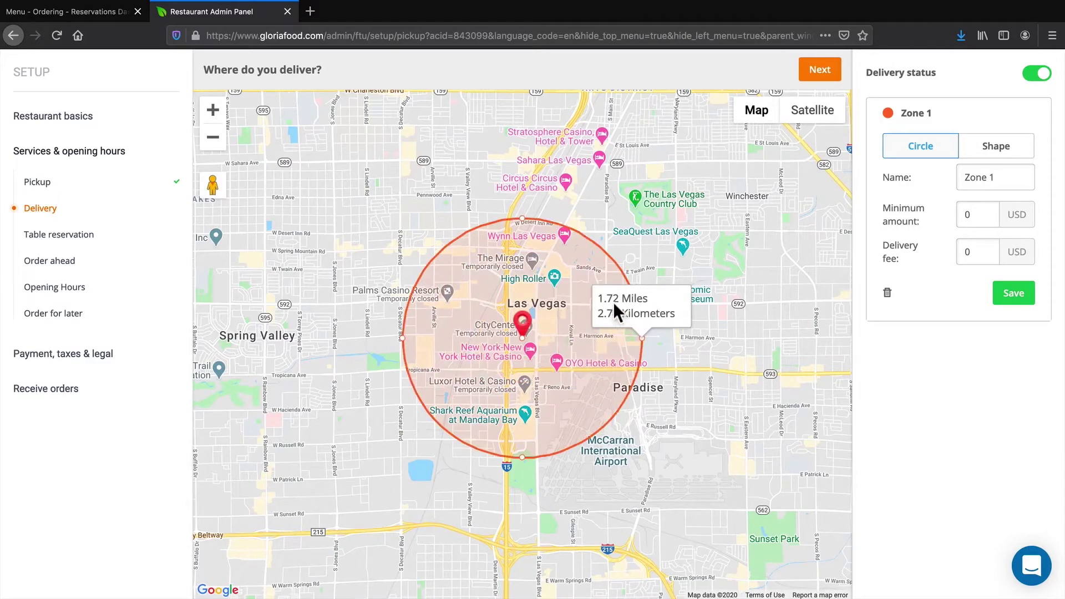
left_click_drag(640, 334, 631, 335)
left_click(631, 336)
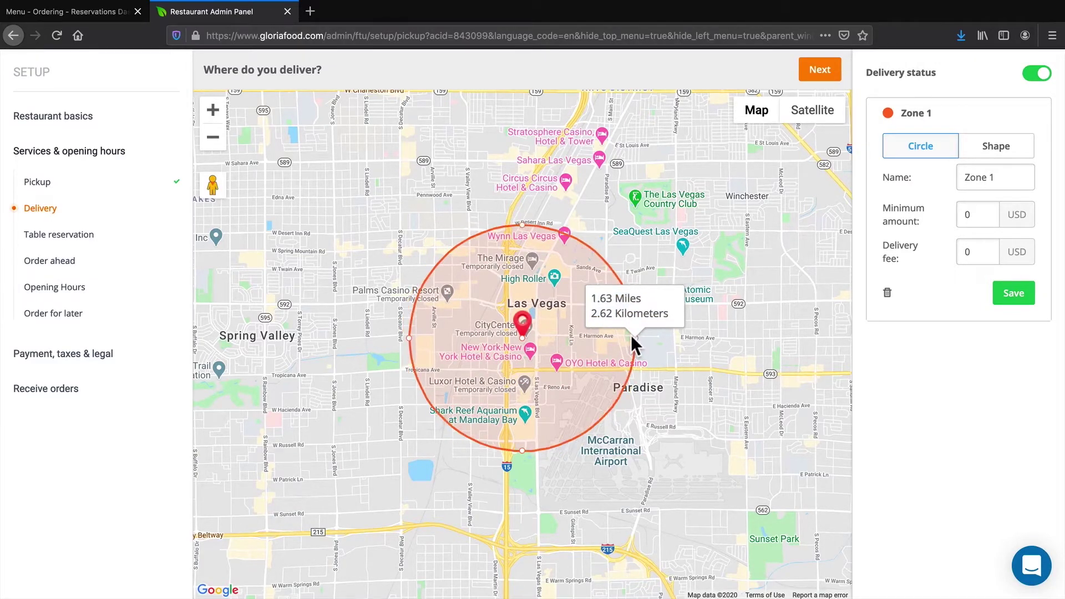
double_click(971, 214)
type("15")
left_click(1021, 299)
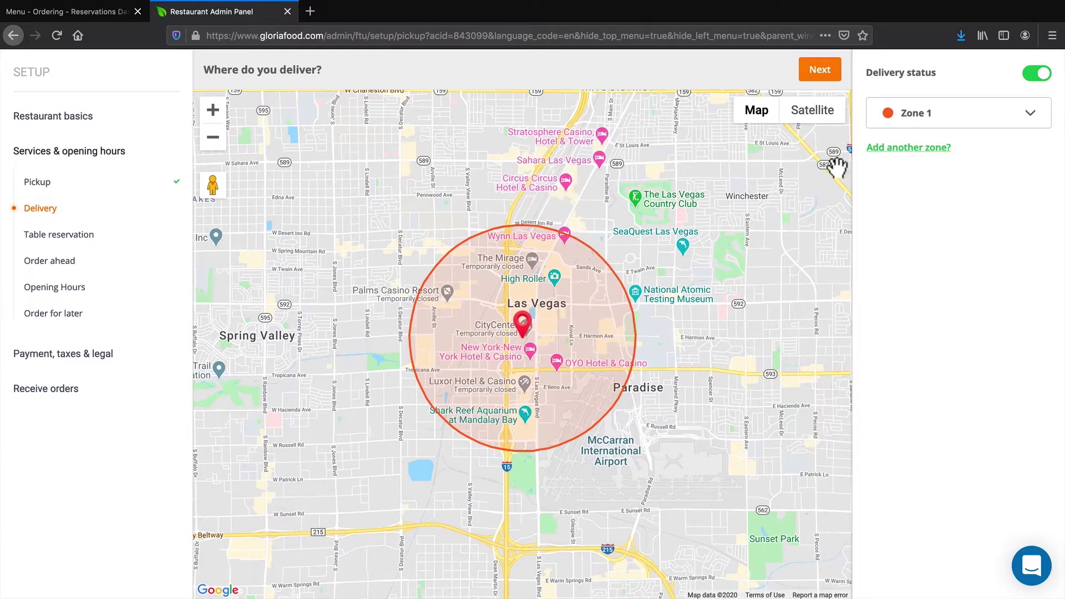
Add Zone 2 at about 2.92 miles with a 25 USD minimum and 5 USD delivery fee
left_click(908, 148)
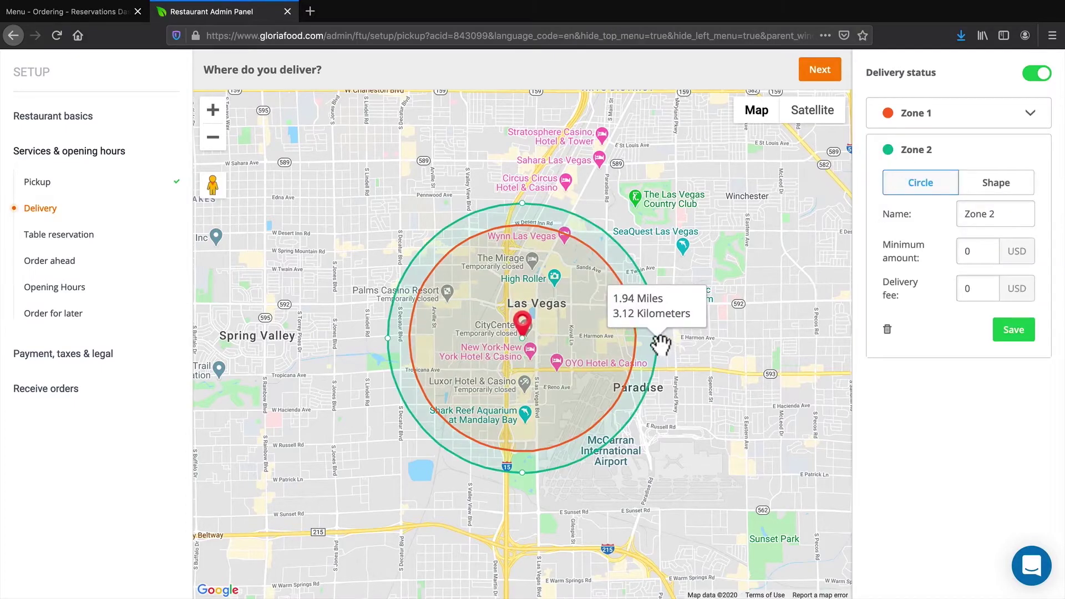
left_click_drag(659, 352, 735, 333)
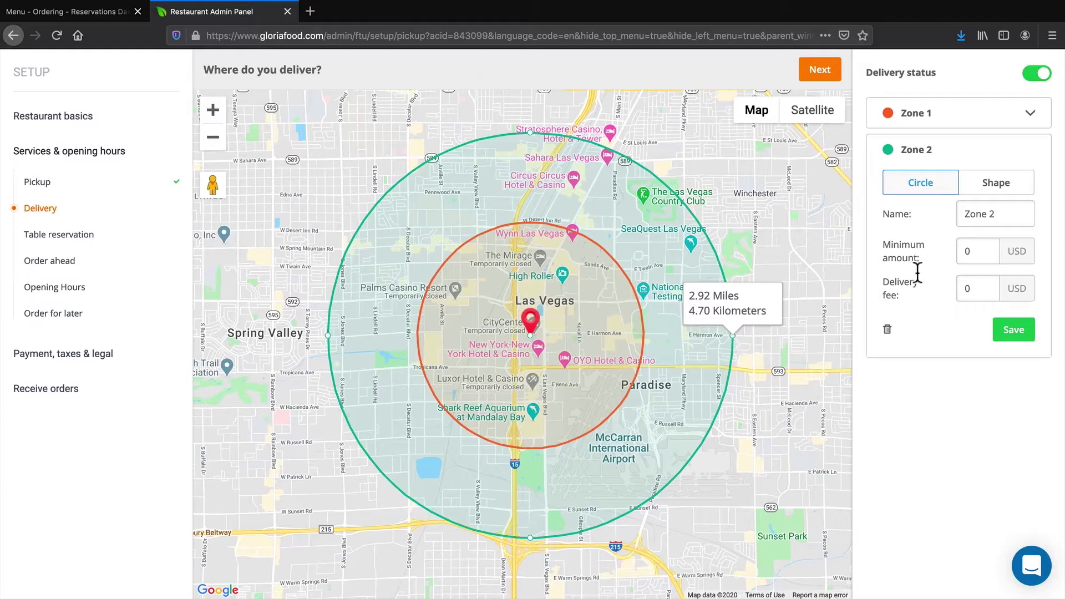
double_click(971, 247)
type("25")
key("Tab")
type("5")
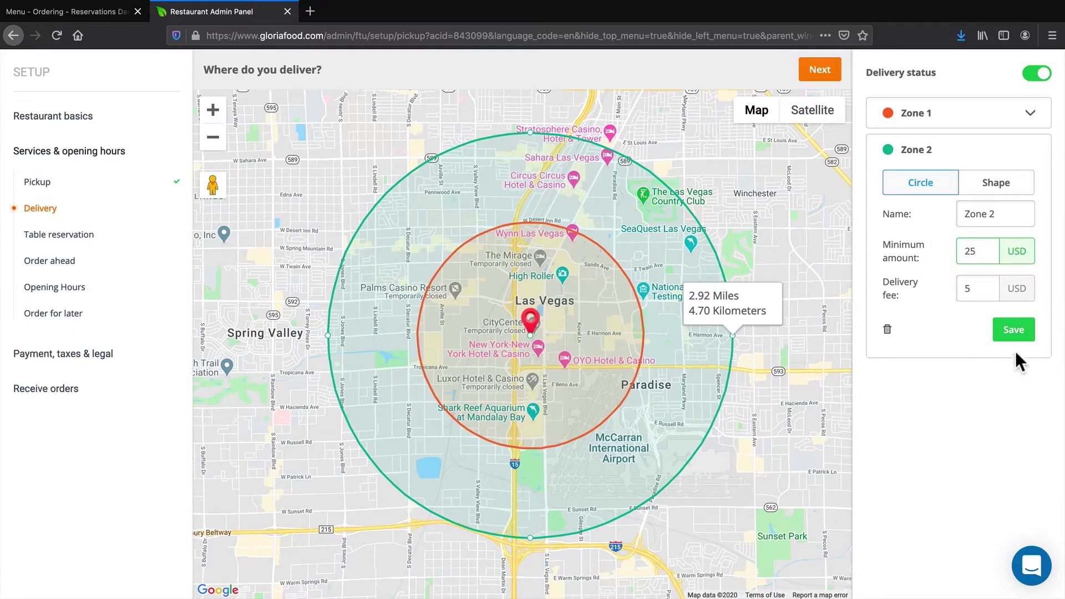
left_click(1015, 332)
Add Zone 3 extending to about 4.32 miles and save it
left_click(924, 184)
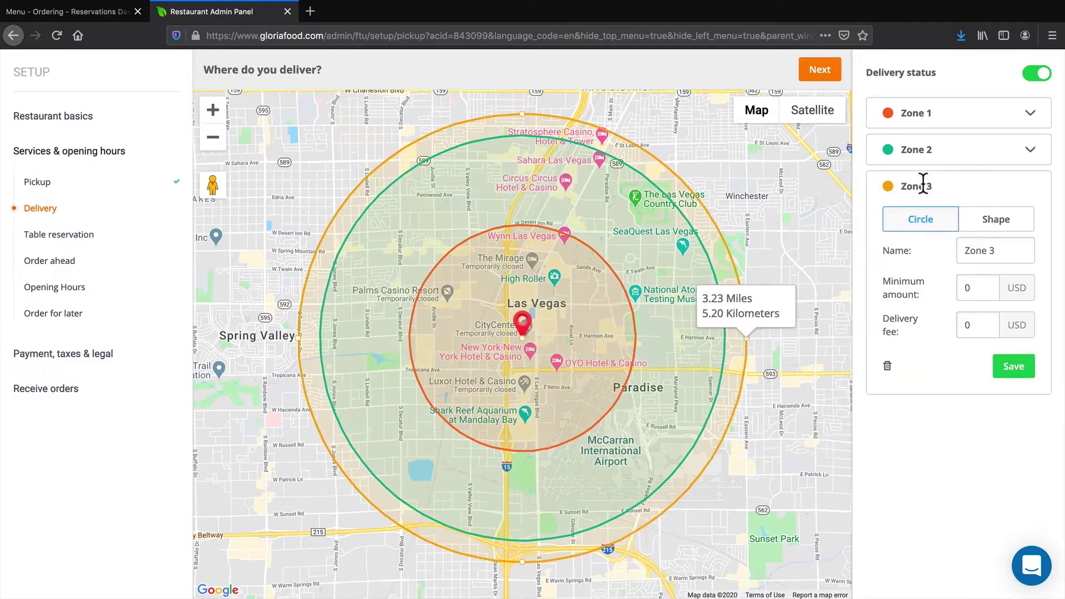
left_click_drag(747, 338, 823, 344)
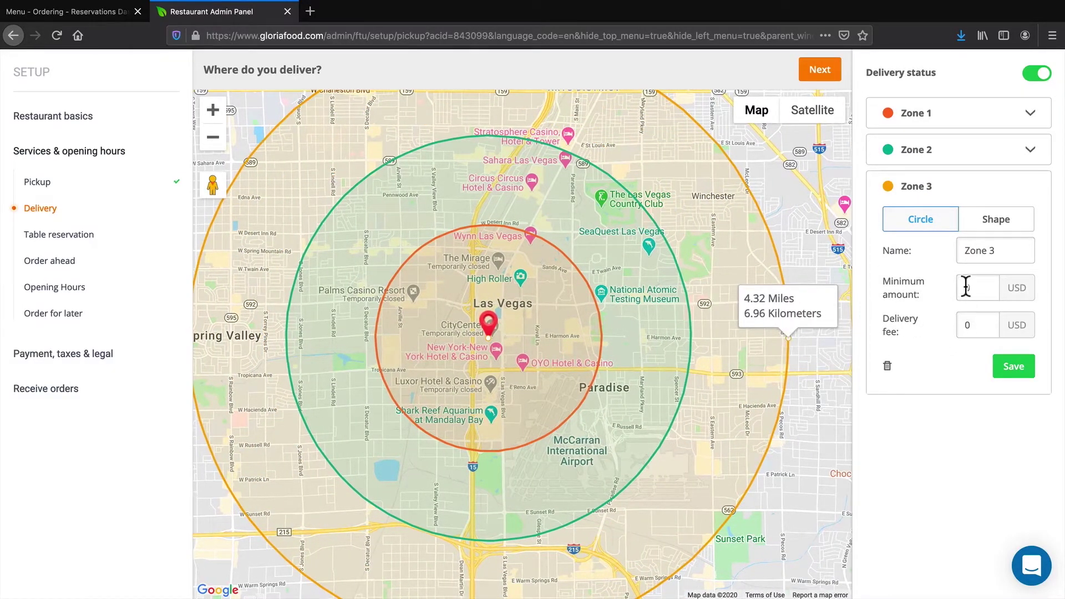
key("Return")
scroll(742, 316, "down", 1)
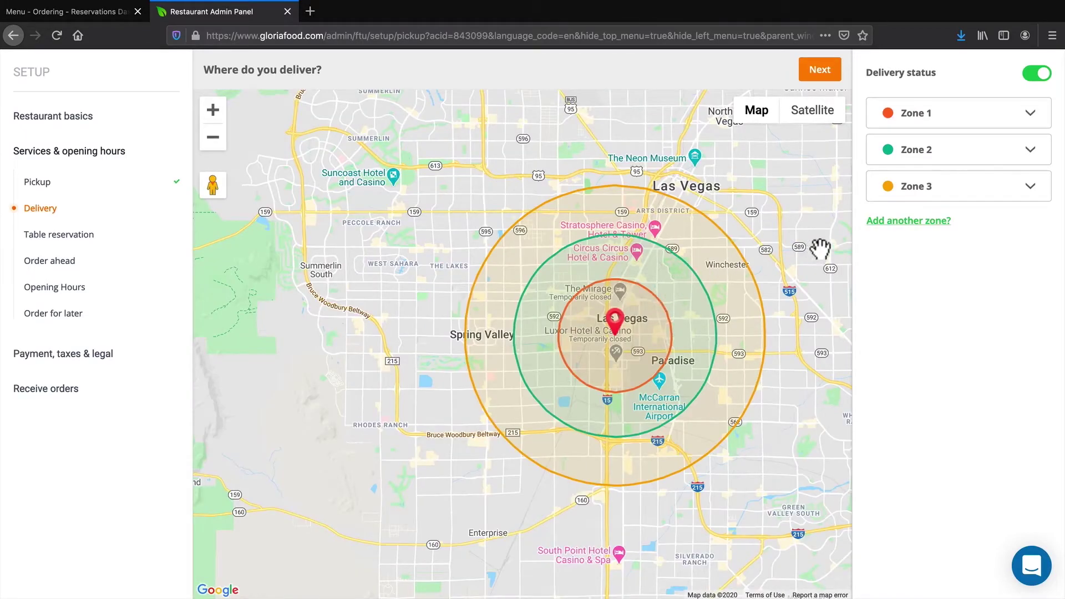
Enable table reservations, holding tables 20 minutes with 30 minutes' minimum advance notice
left_click(820, 71)
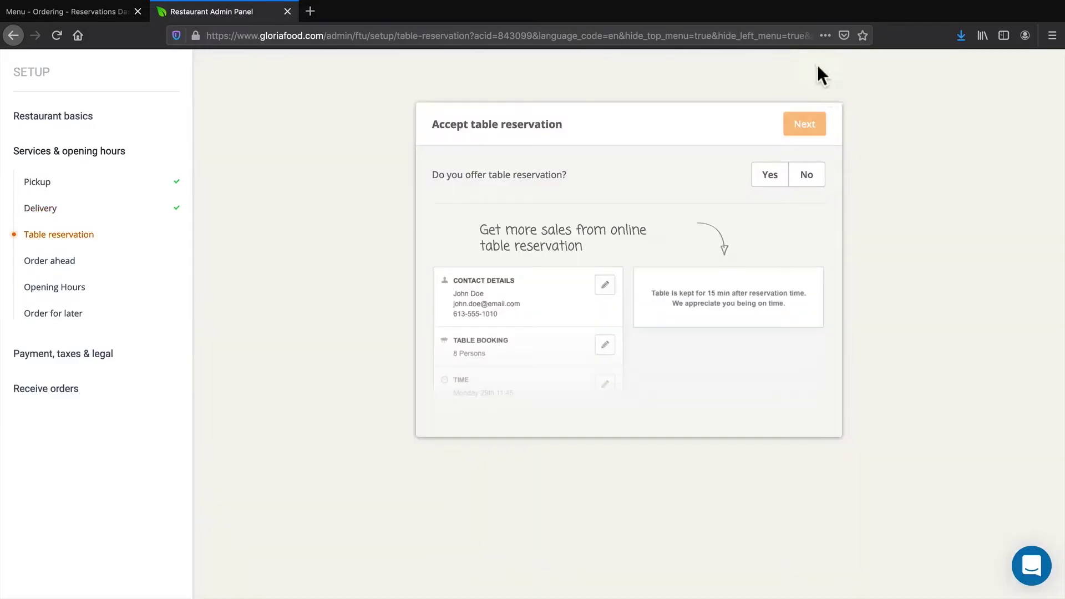
left_click_drag(452, 119, 545, 118)
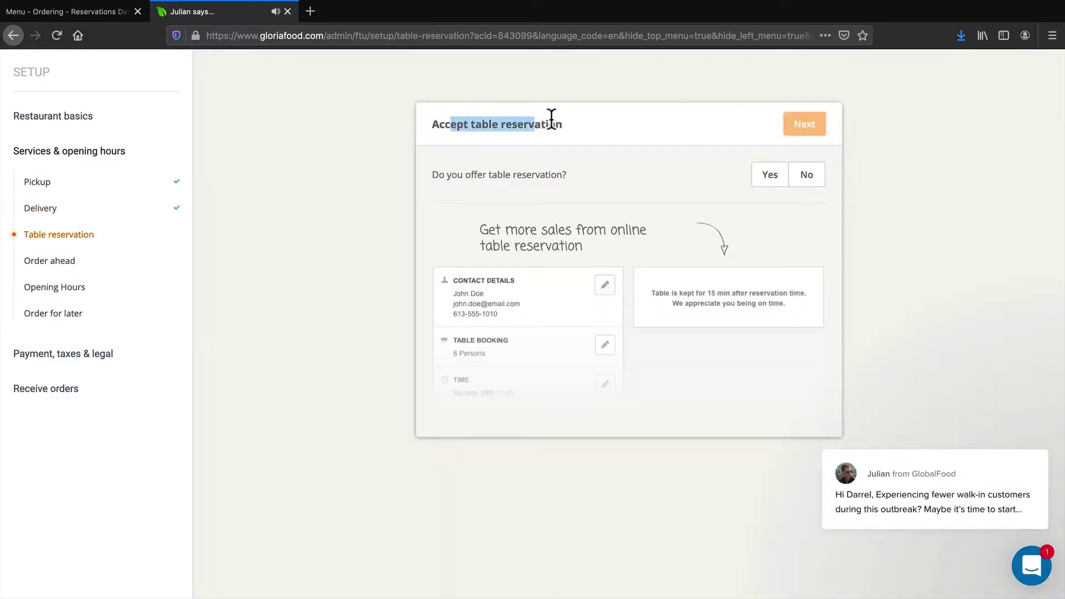
left_click(769, 179)
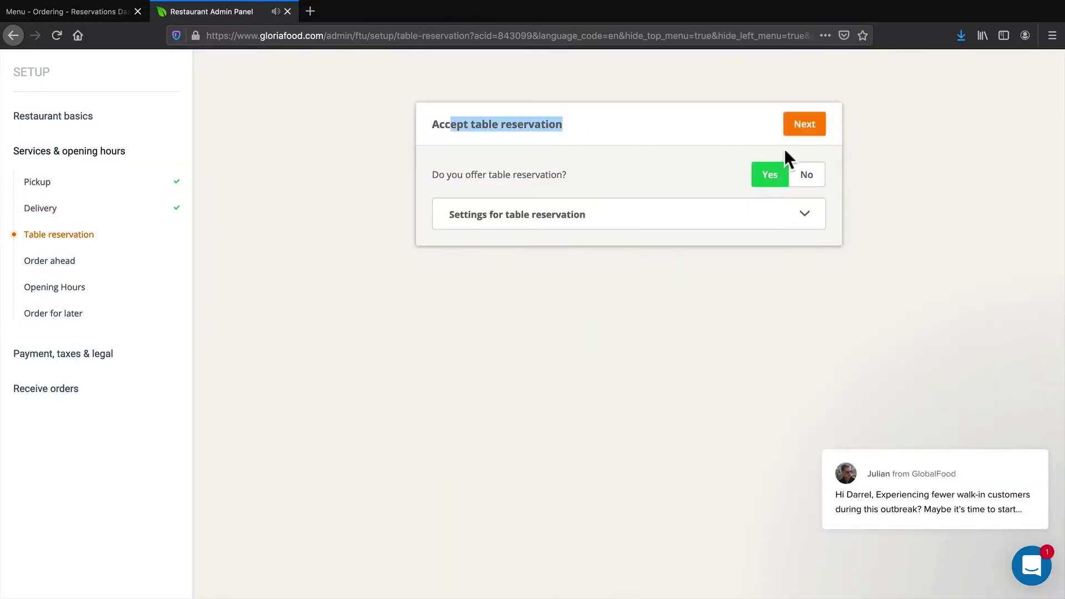
left_click(805, 215)
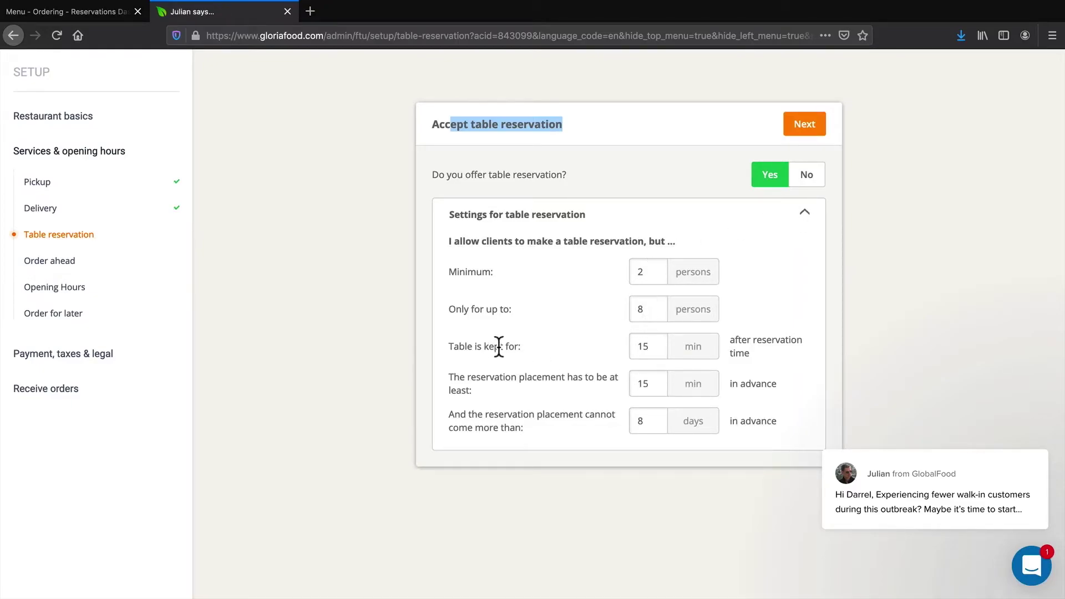
double_click(648, 347)
type("3")
key("BackSpace")
type("20")
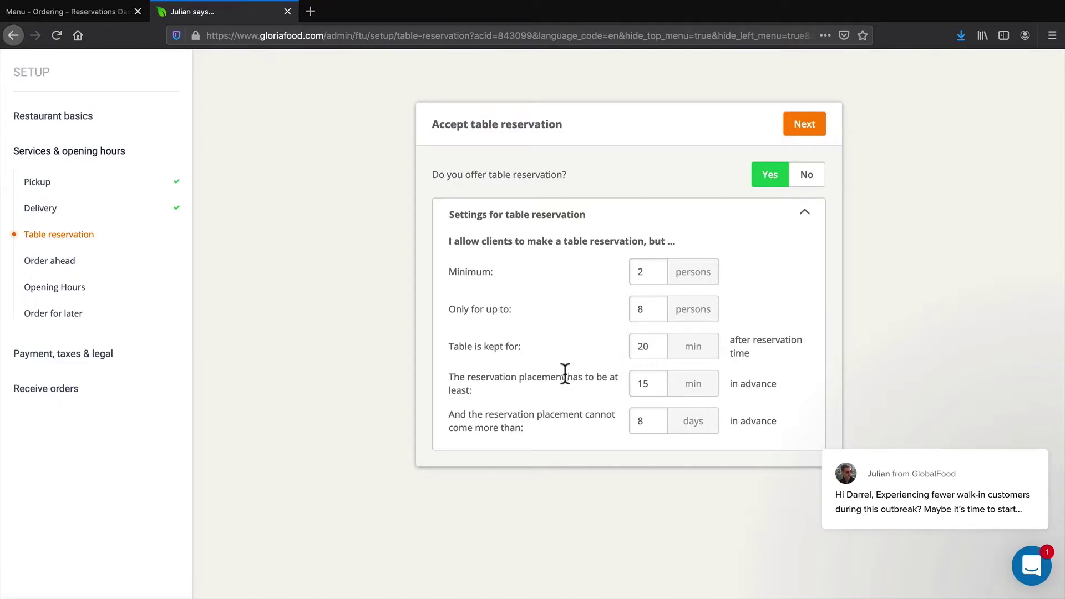
left_click(645, 382)
key("BackSpace")
key("BackSpace")
type("30")
left_click(805, 123)
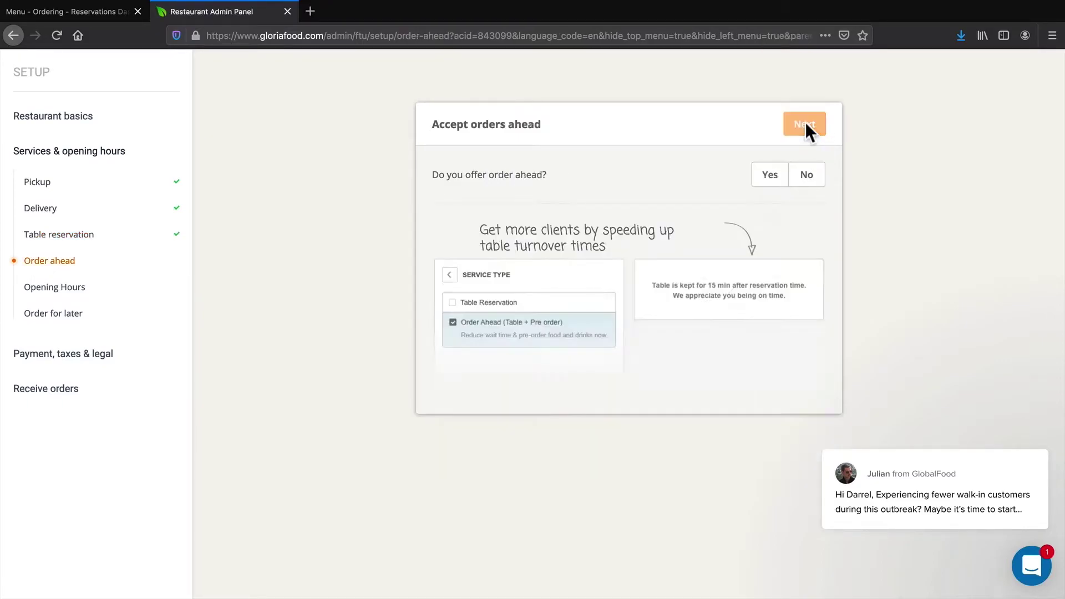
Accept orders ahead, limited to 5 days in advance
left_click_drag(451, 174, 526, 174)
left_click(771, 176)
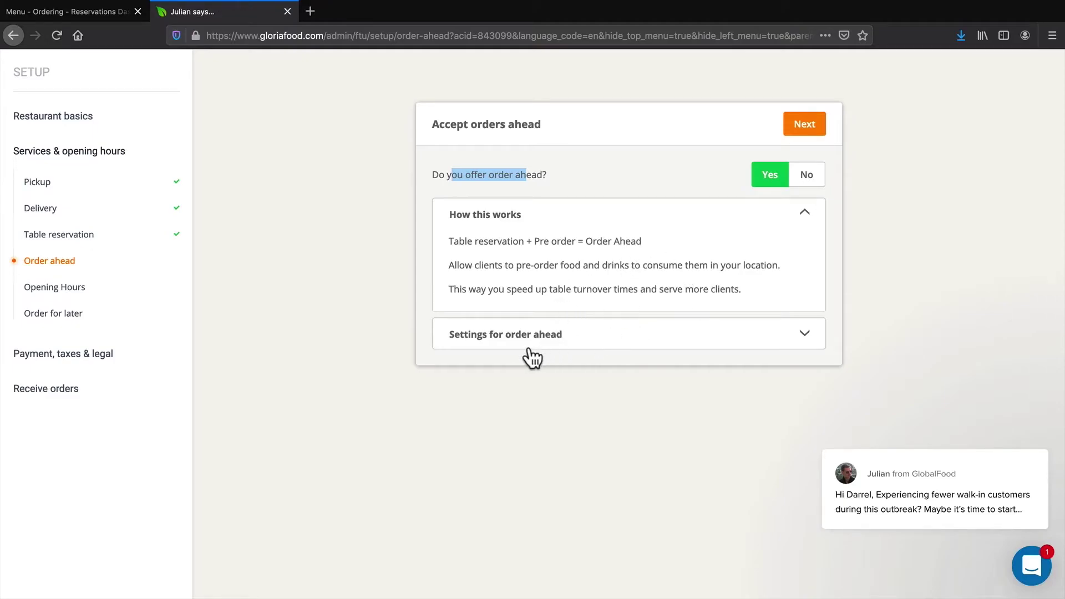
left_click(807, 332)
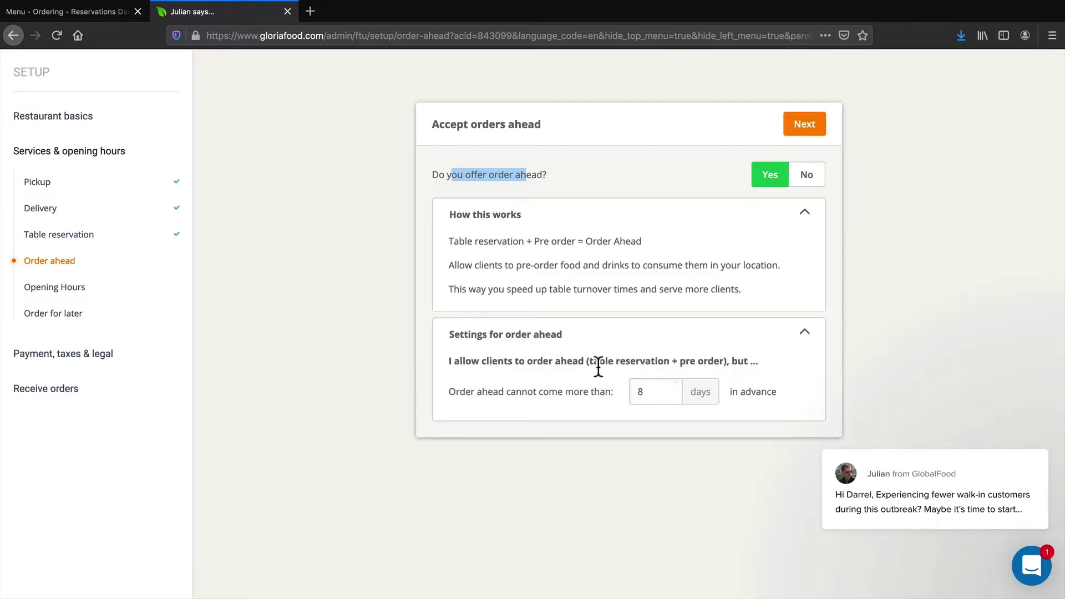
left_click_drag(648, 392, 614, 392)
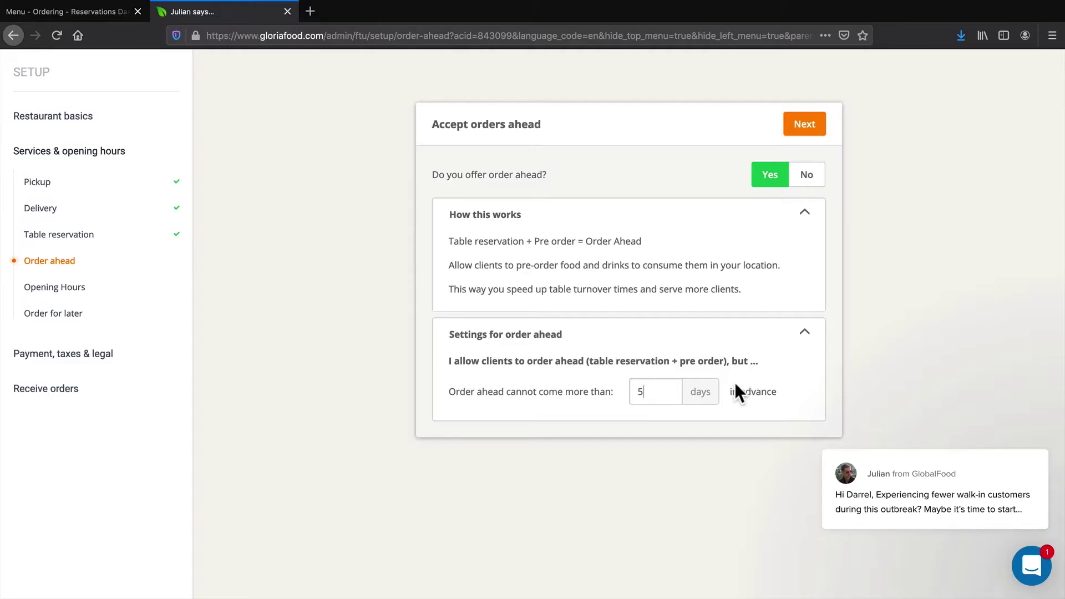
left_click(806, 123)
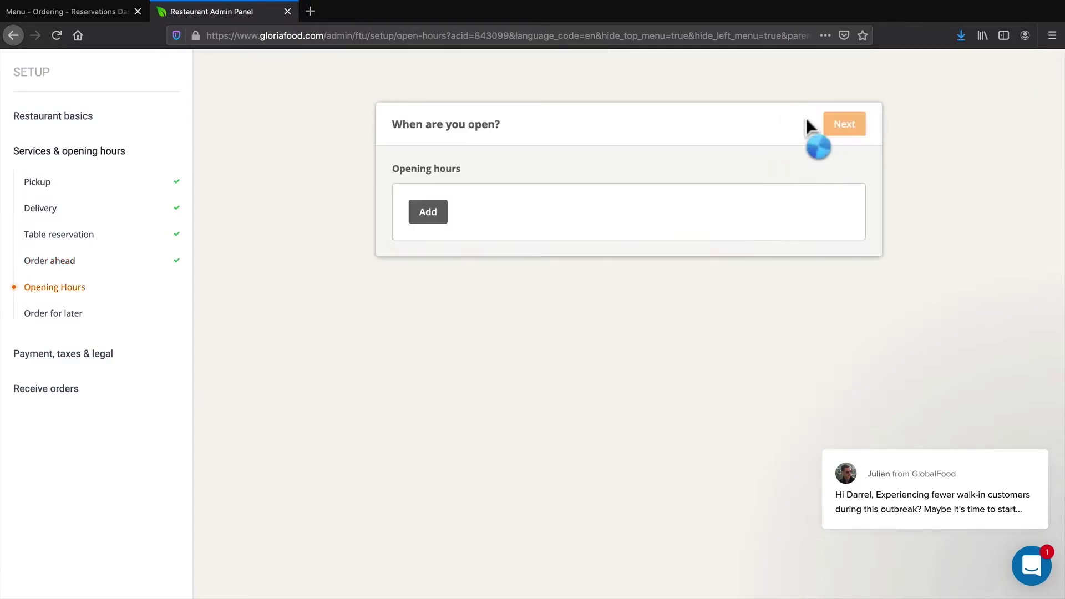
Add opening hours for every day, initially picking 09:00 AM to 09:00 PM
left_click(438, 217)
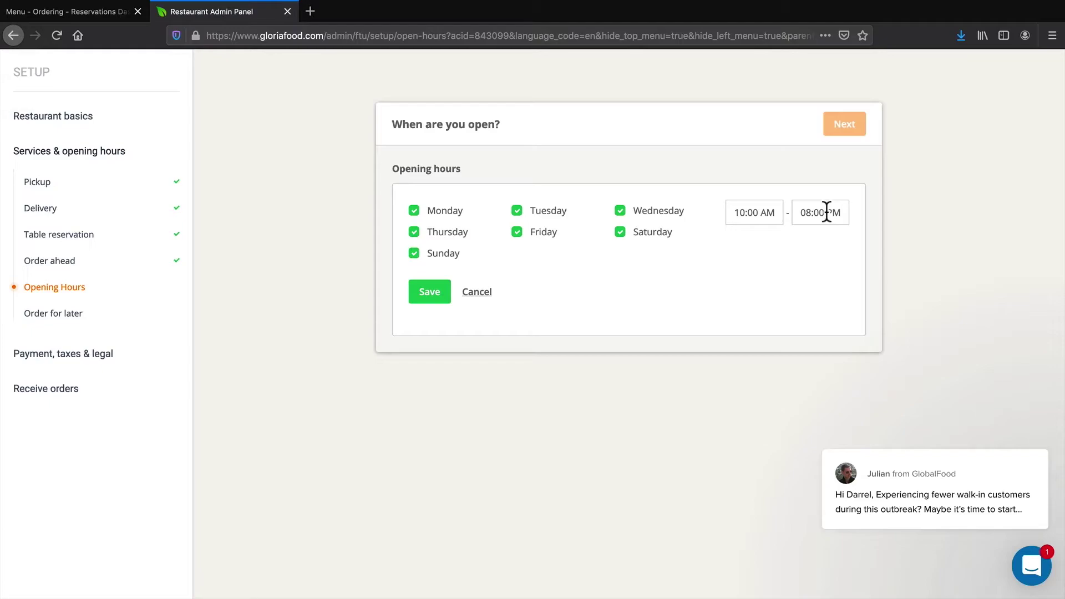
left_click(774, 213)
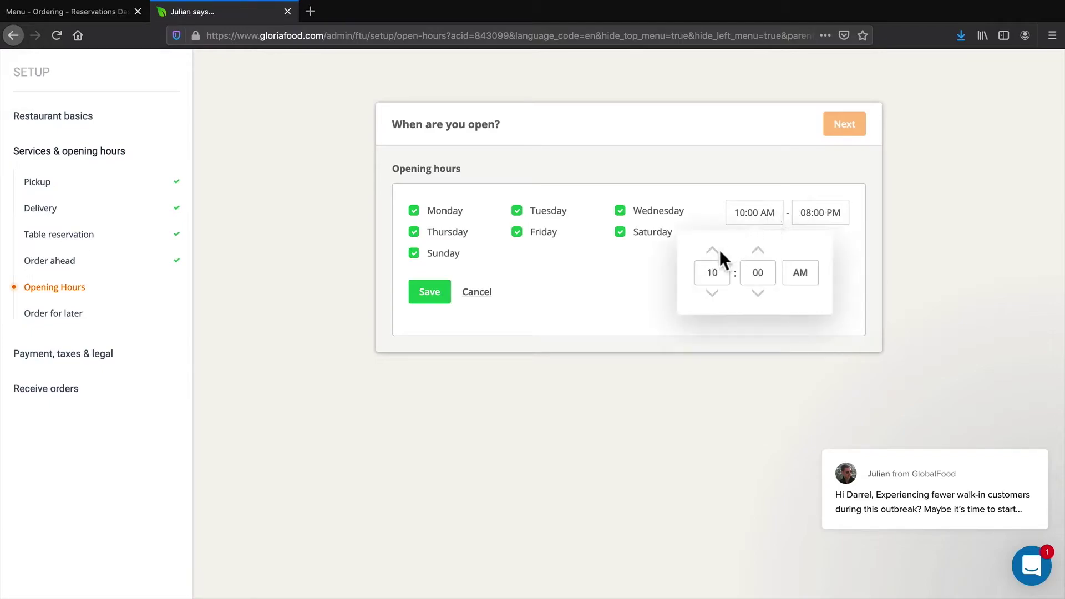
left_click(713, 293)
left_click(897, 254)
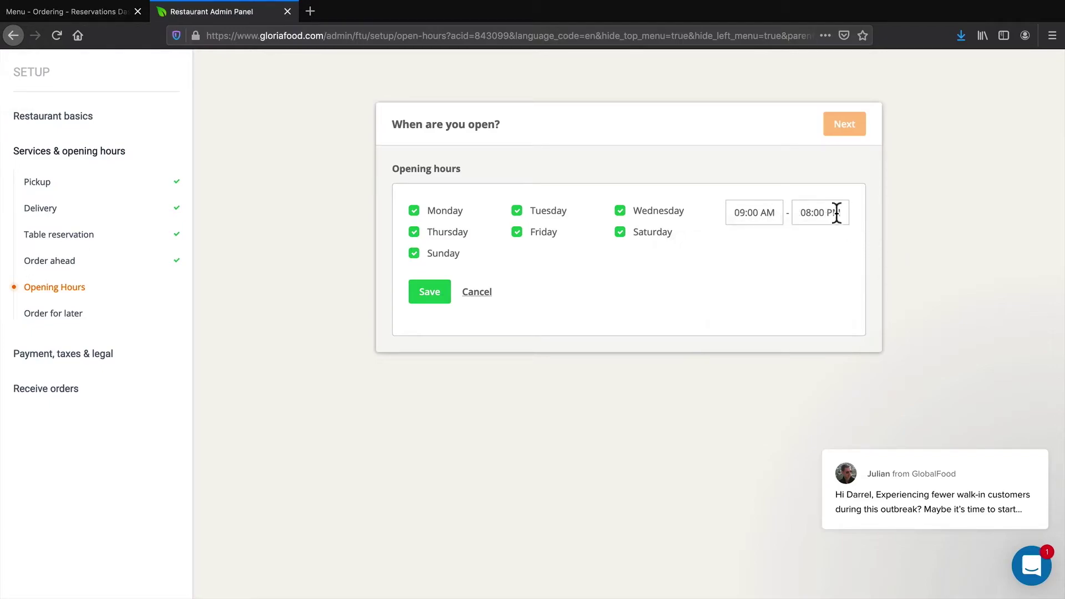
left_click(837, 213)
left_click(824, 253)
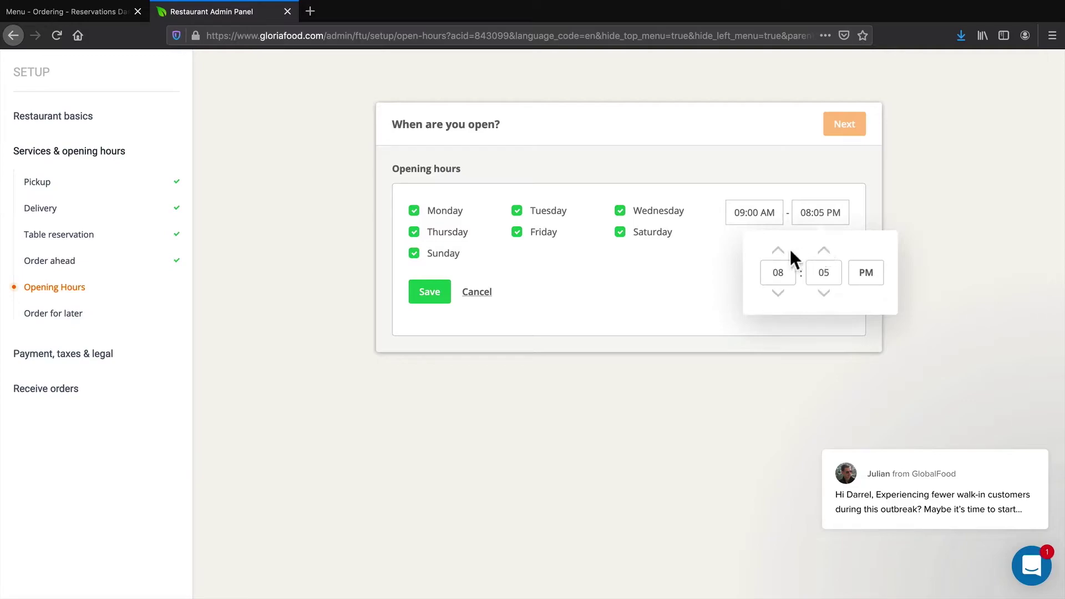
left_click(824, 293)
left_click(935, 175)
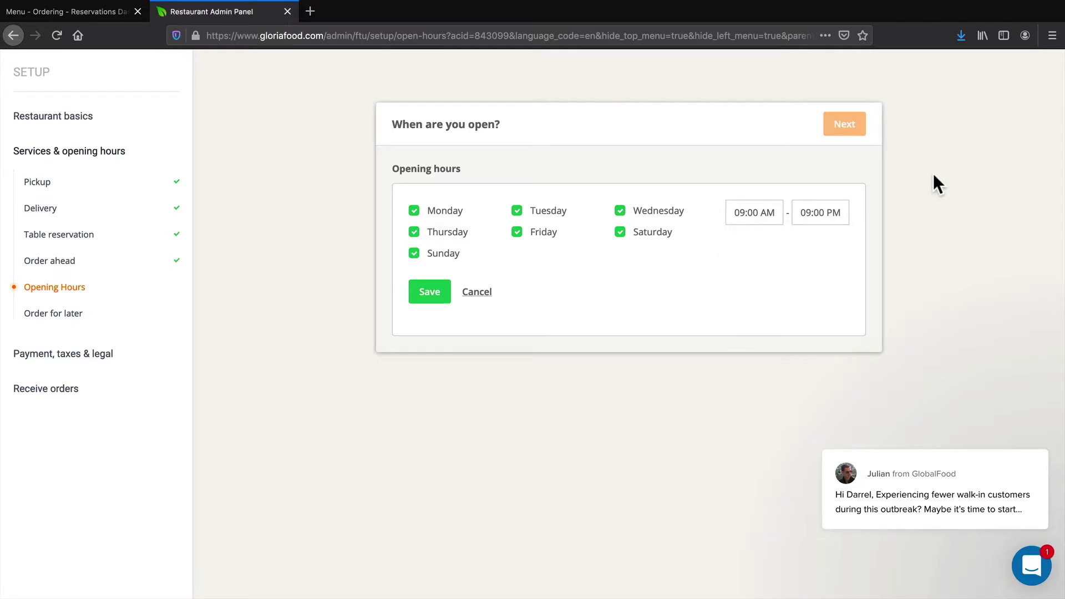
Change both opening and closing times to 12:00 AM and save the hours
left_click(760, 213)
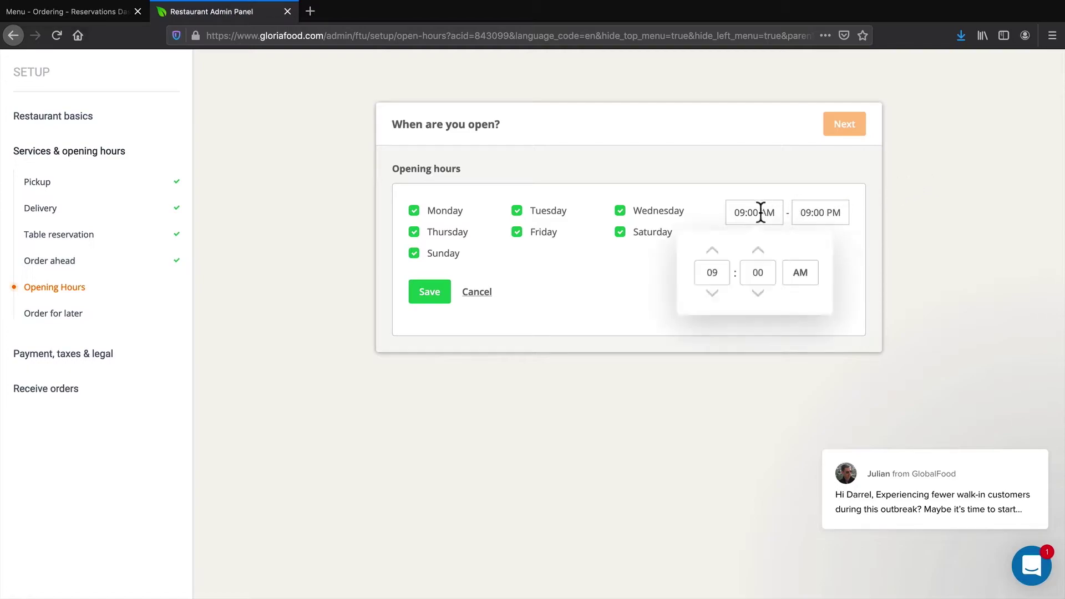
left_click(716, 252)
left_click(716, 253)
left_click(716, 253)
left_click(800, 280)
left_click(816, 213)
left_click(780, 253)
left_click(778, 252)
left_click(779, 252)
left_click(811, 218)
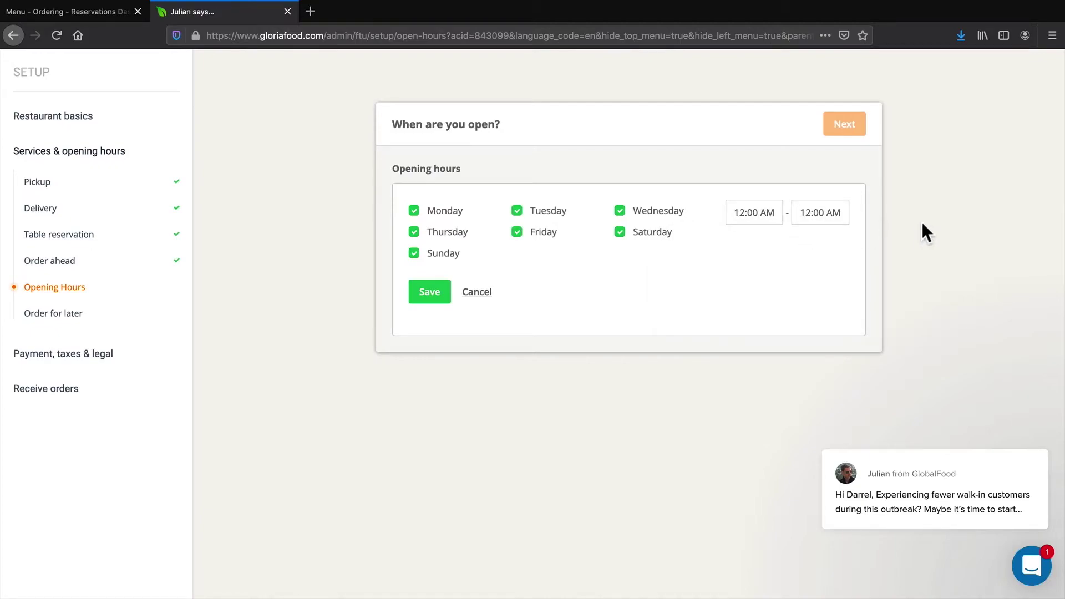
left_click(432, 293)
Allow later-time orders (pickup 60 min, delivery 90 min, up to 4 days ahead)
left_click(846, 128)
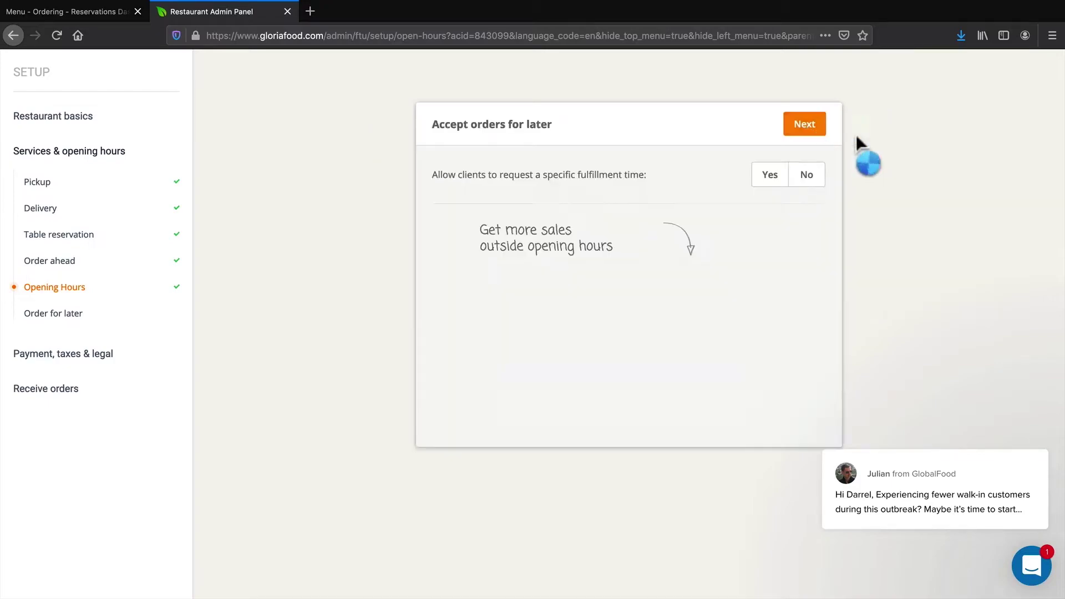
left_click_drag(440, 124, 546, 126)
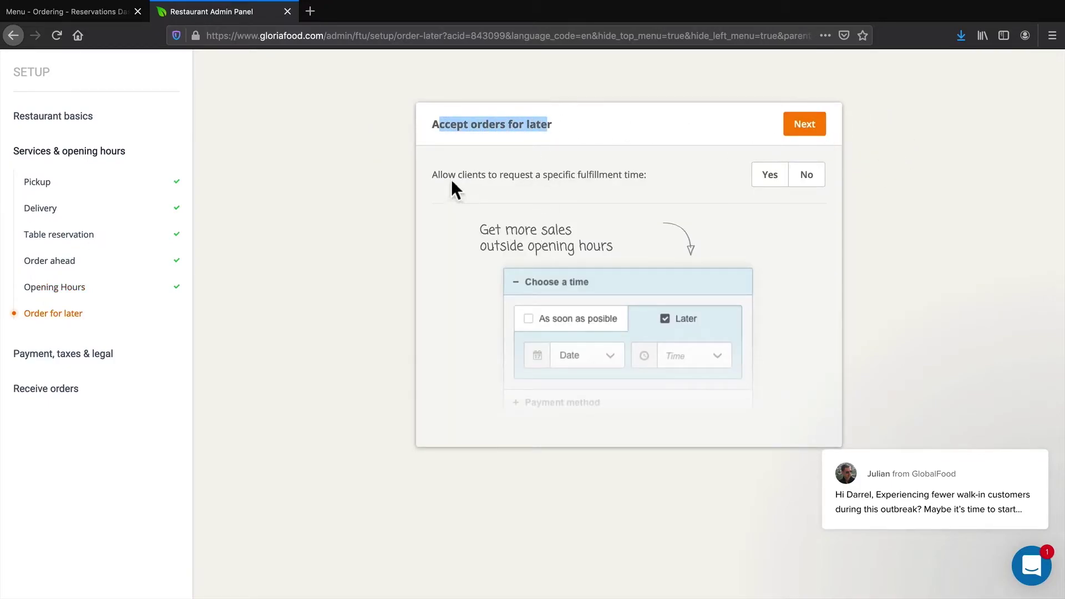
left_click_drag(442, 174, 630, 175)
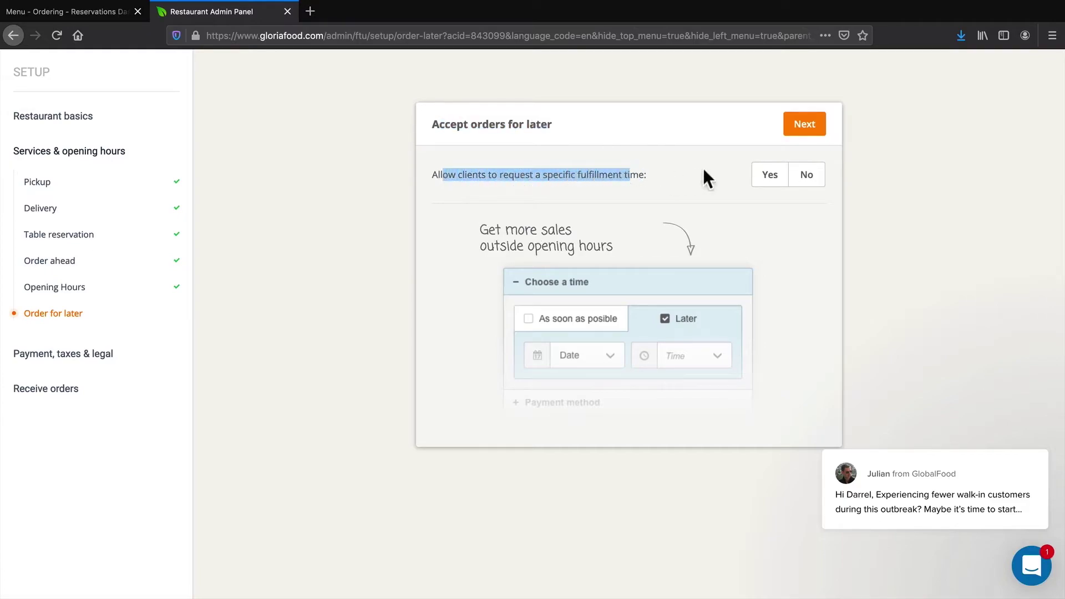
left_click(766, 177)
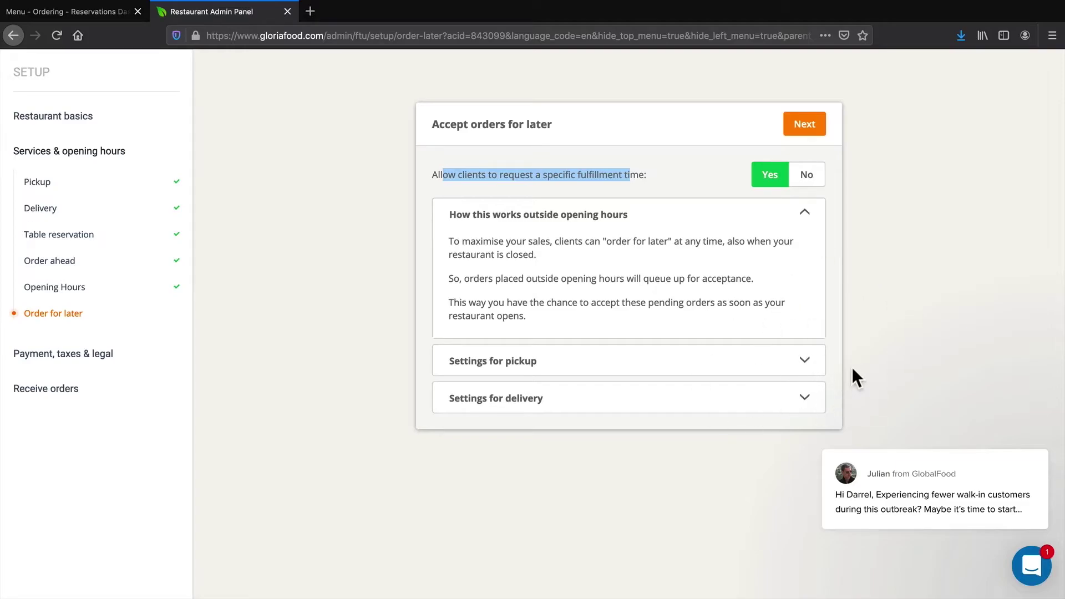
left_click(806, 362)
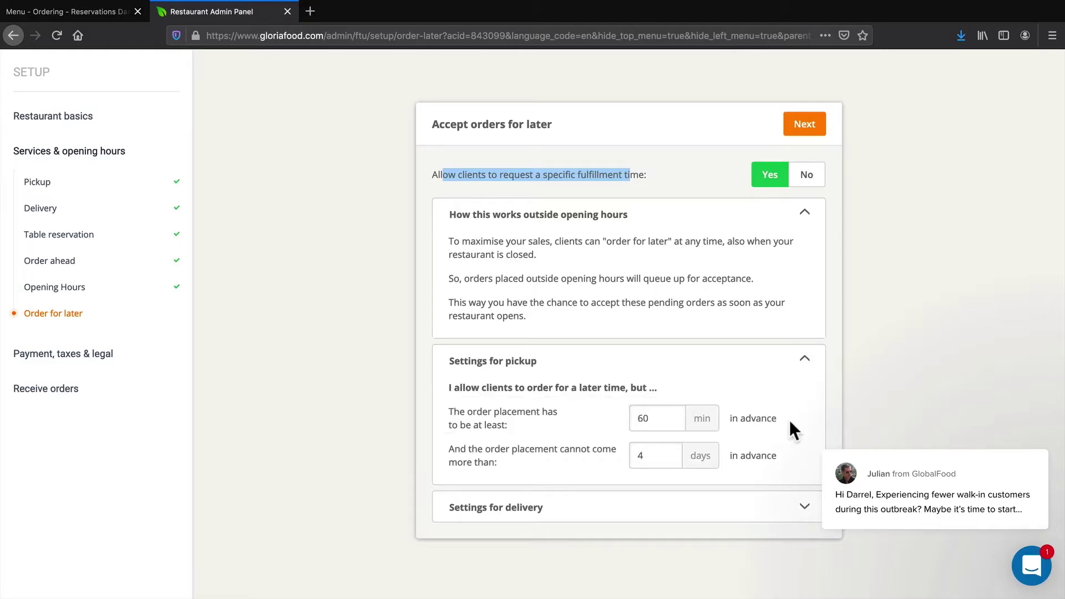
left_click(804, 513)
left_click(794, 111)
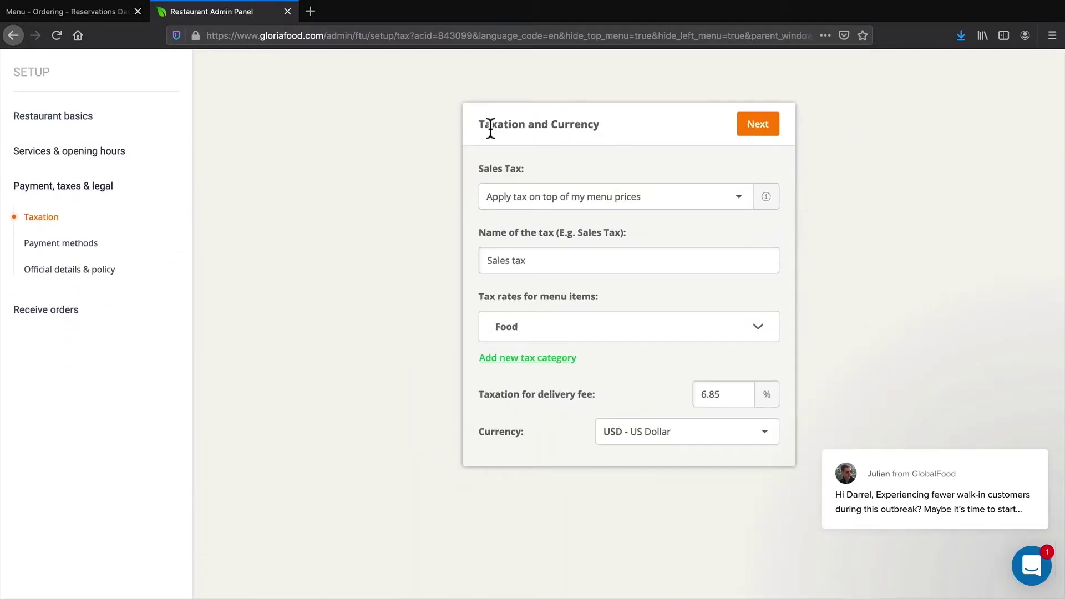
Open a sales tax guide in a new tab and accept the Taxation step
middle_click(322, 13)
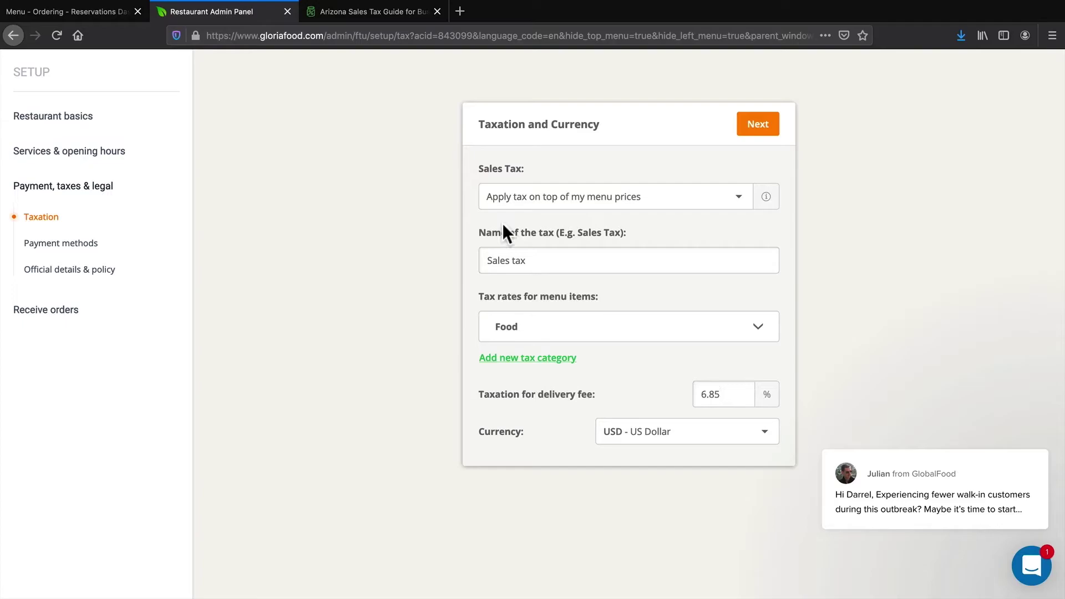
left_click_drag(731, 392, 694, 390)
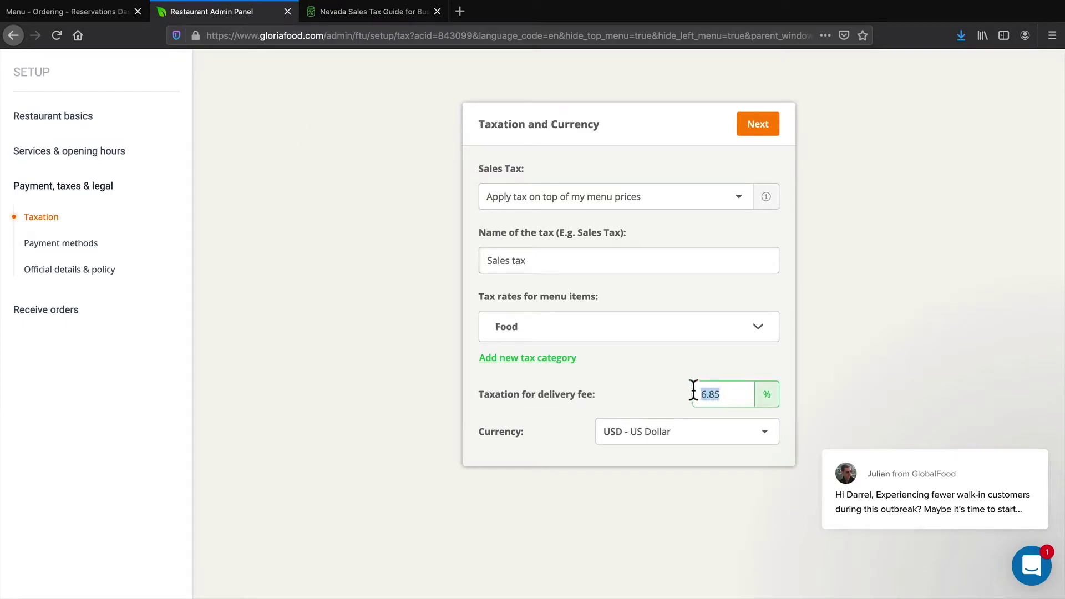
left_click(758, 123)
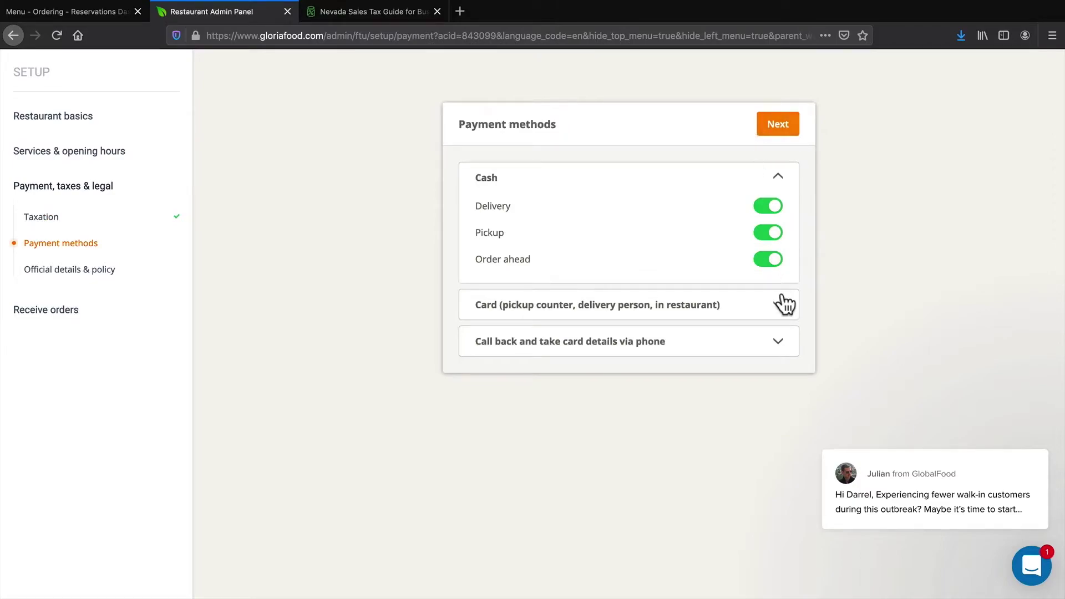
Enable card payments for delivery, pickup and order ahead
left_click(780, 304)
left_click(780, 343)
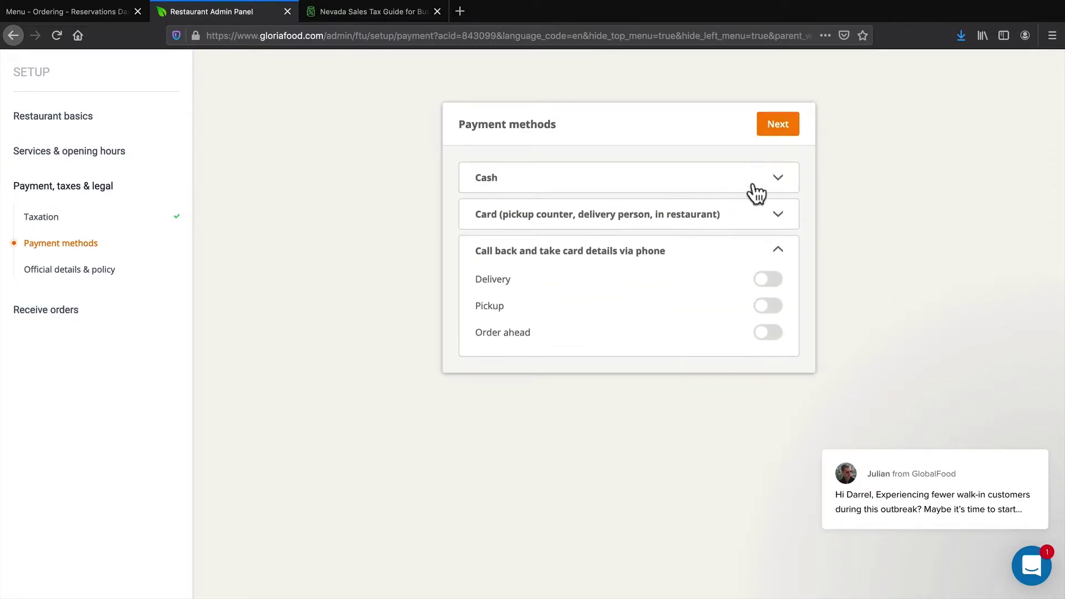
left_click(777, 178)
left_click(780, 306)
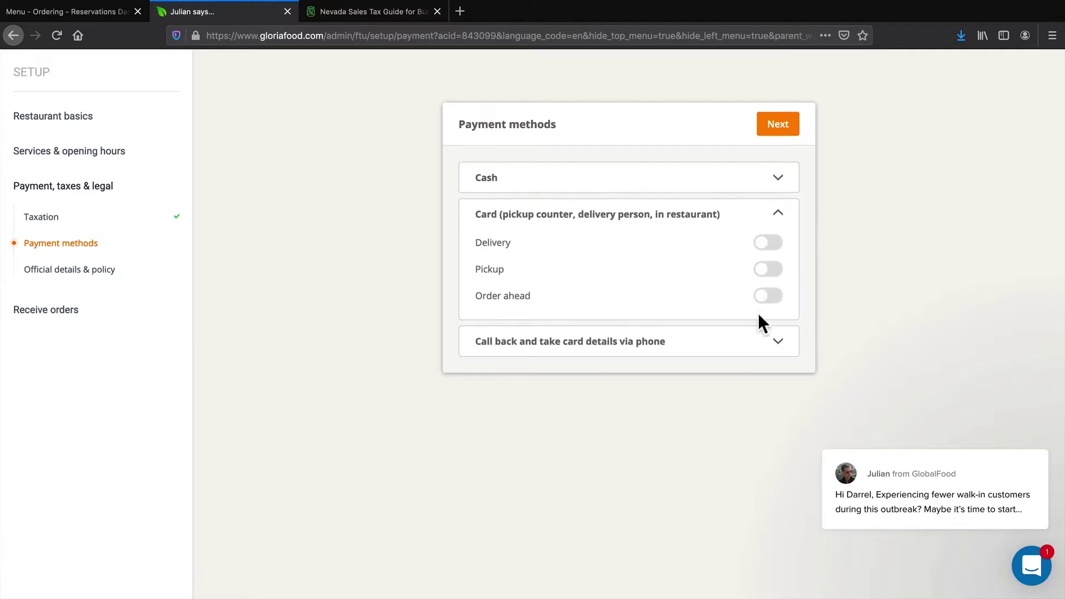
left_click(780, 342)
left_click(778, 214)
left_click(768, 243)
left_click(769, 269)
left_click(768, 296)
Enable phone call-back payments for delivery, pickup and order ahead
left_click(777, 342)
left_click(769, 279)
left_click(770, 306)
left_click(769, 332)
left_click(778, 215)
left_click(779, 178)
left_click(775, 129)
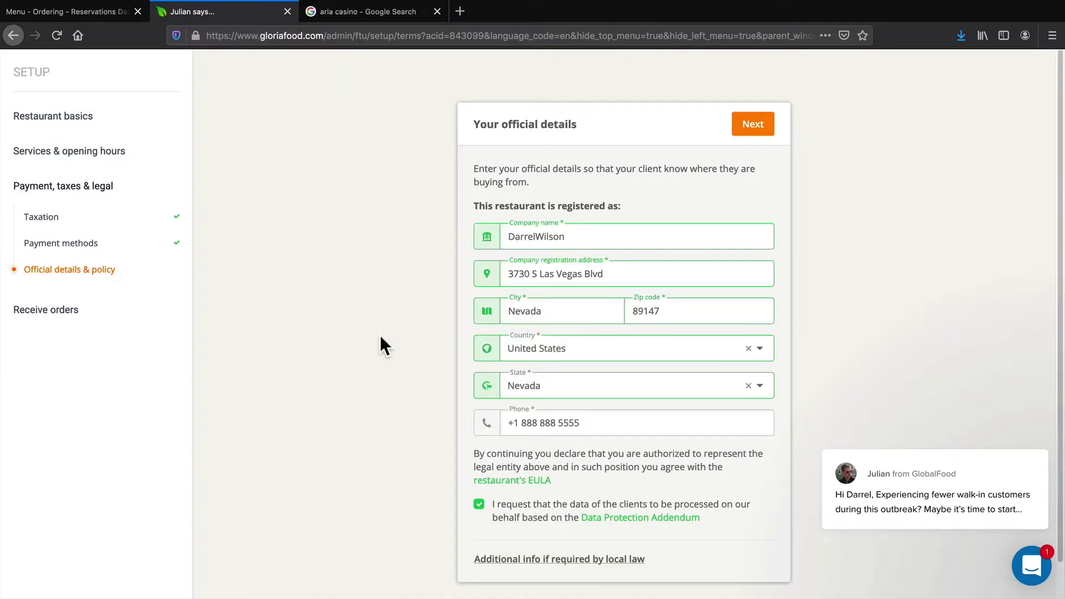
Accept the official company details and agree to both GloriaFood policies
left_click(747, 124)
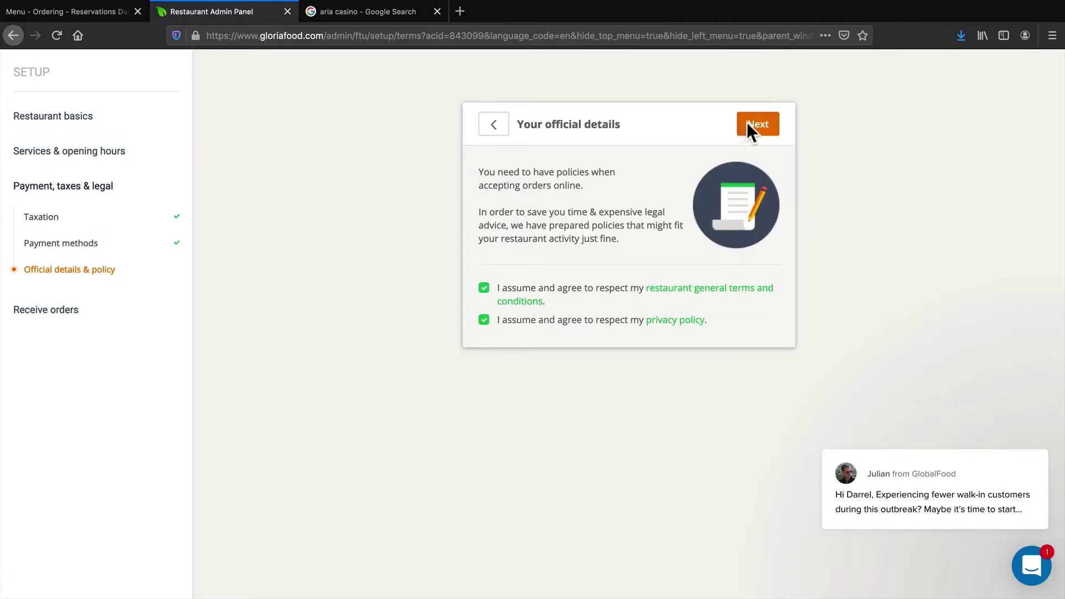
left_click(757, 123)
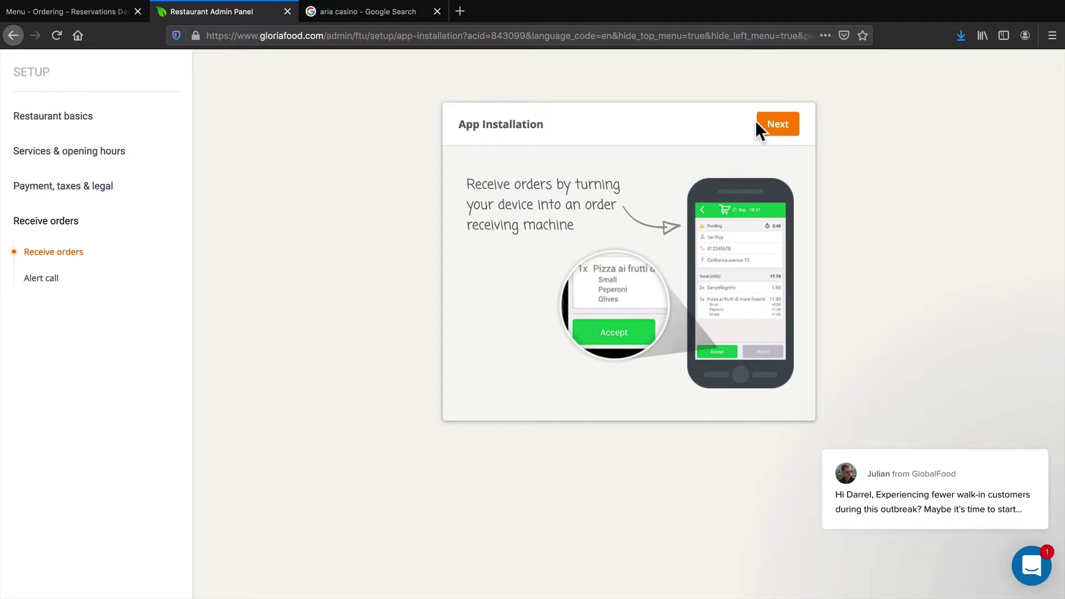
Choose Smartphone for the order-taking app, install it via the SMS link, and continue to Alert call
left_click(777, 126)
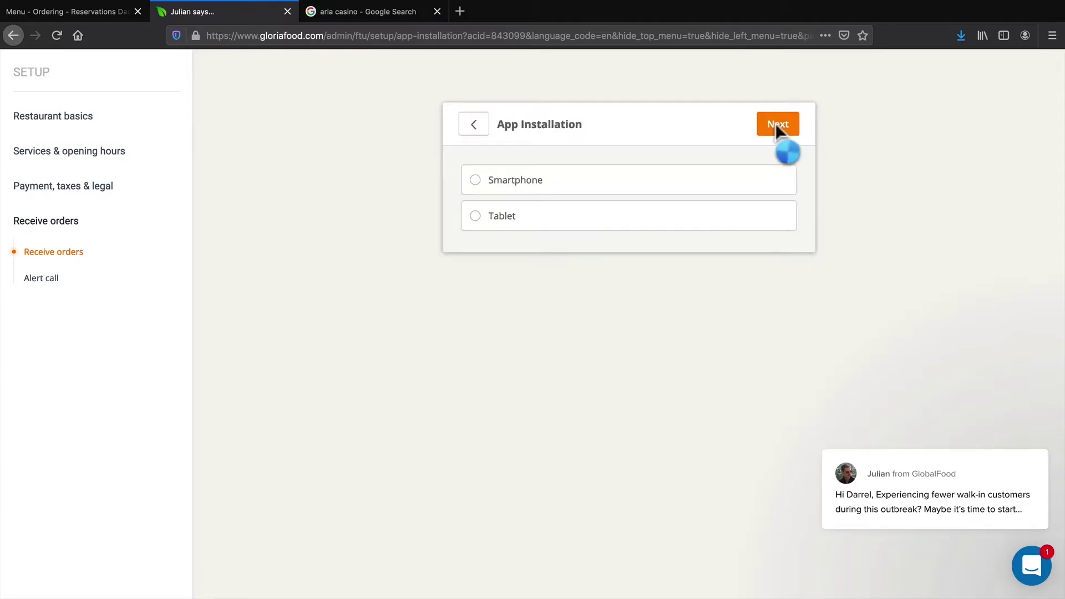
left_click(494, 181)
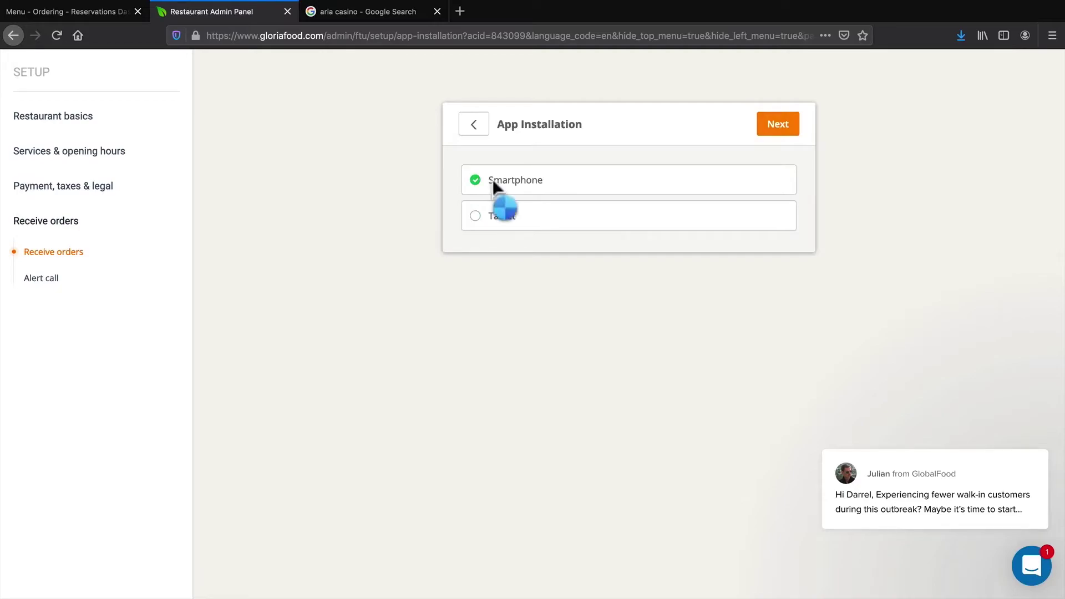
left_click(780, 129)
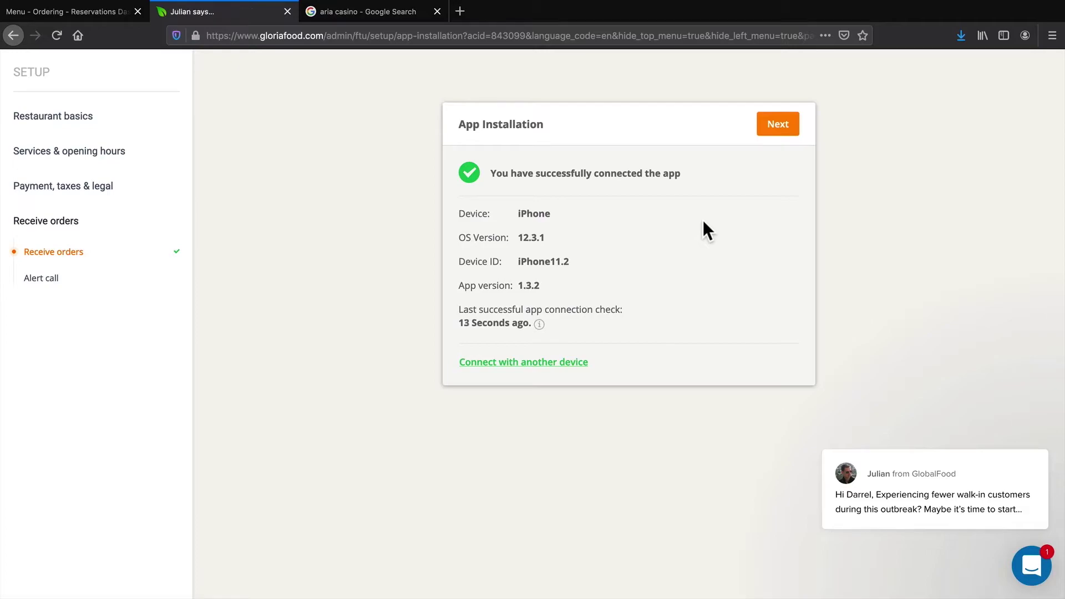
left_click(776, 126)
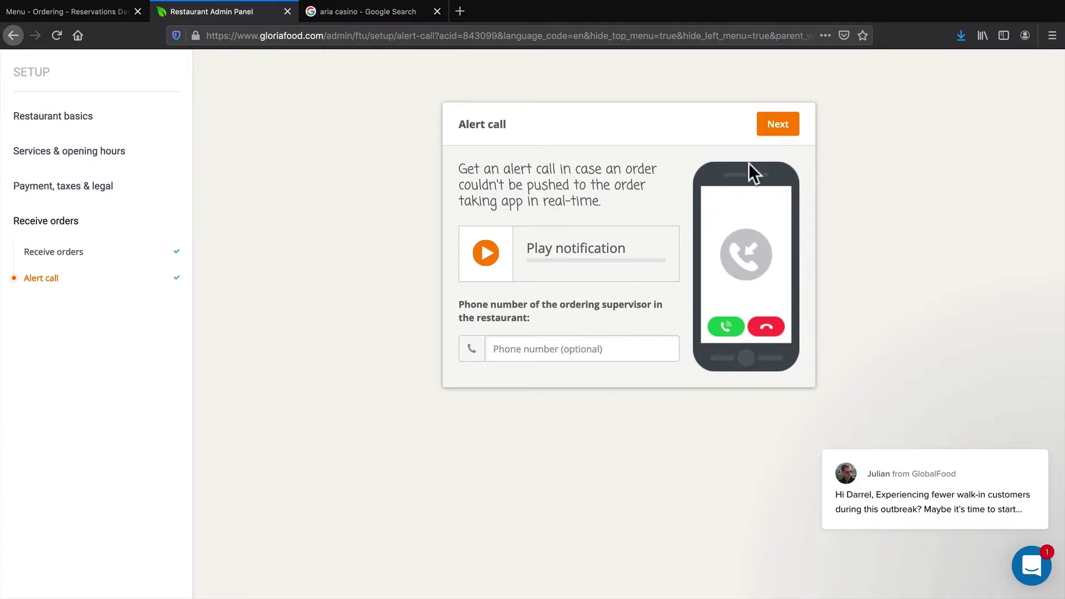
Complete the Alert call step and return to the Menu - Ordering - Reservations dashboard in WordPress
left_click(761, 123)
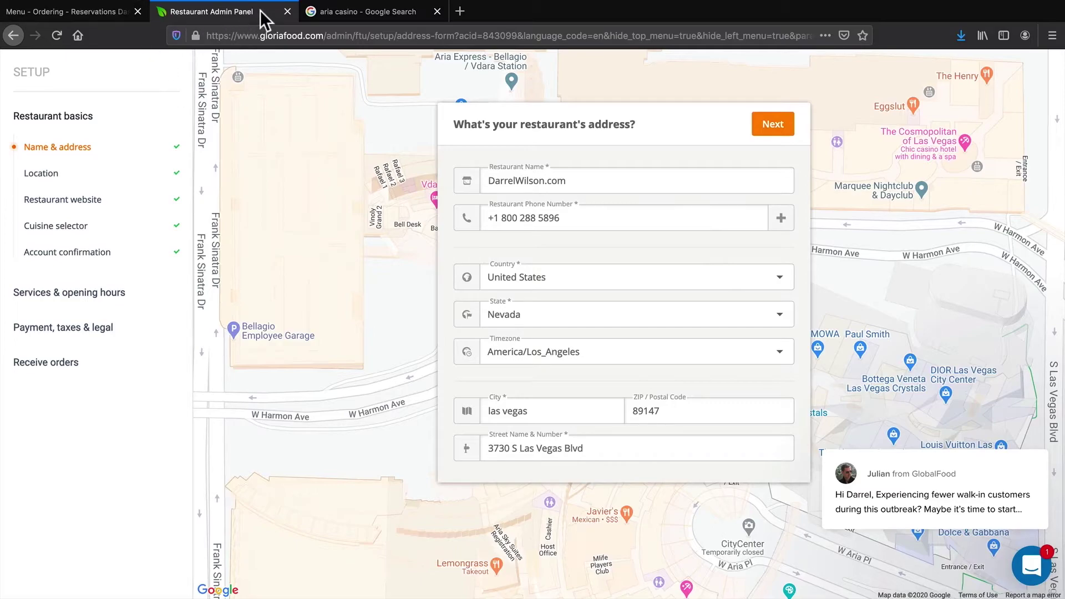
left_click(88, 6)
left_click(256, 139)
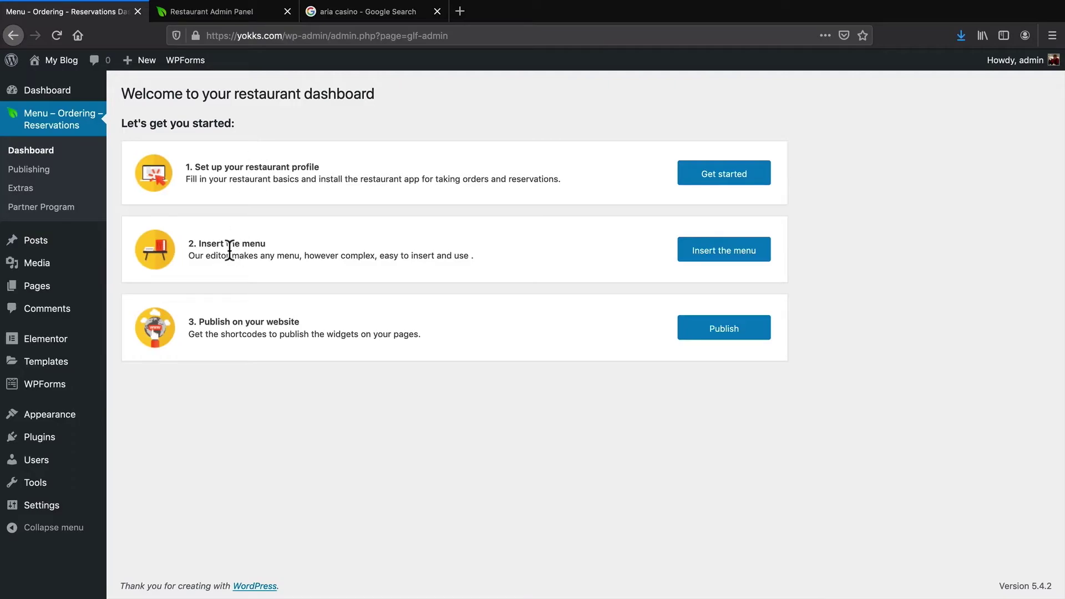
Open the GloriaFood menu editor and work through its introductory tutorial
left_click(728, 252)
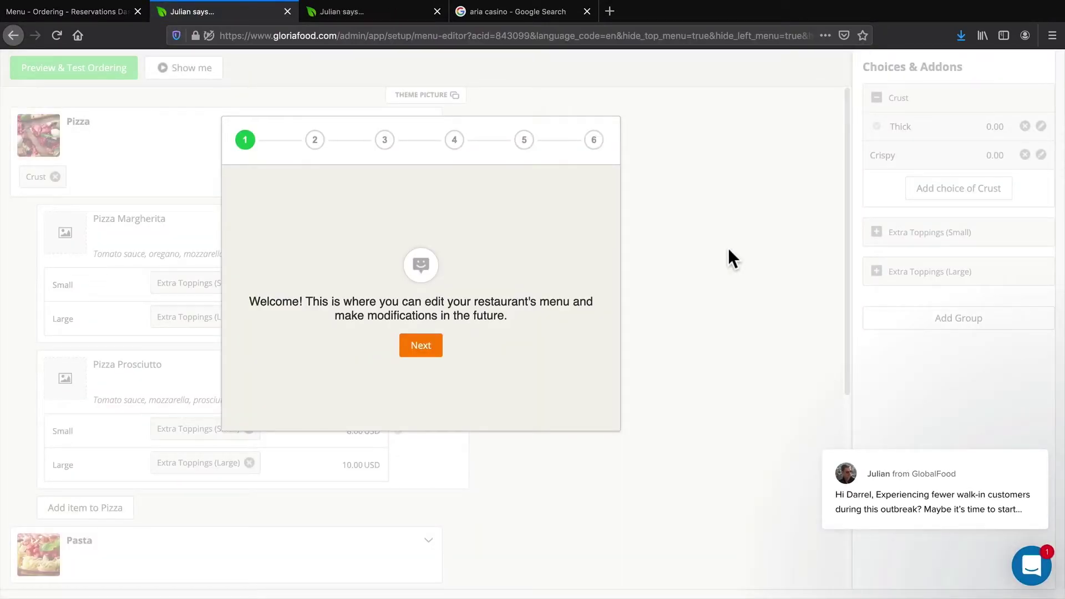
left_click(423, 345)
left_click(429, 342)
left_click(430, 342)
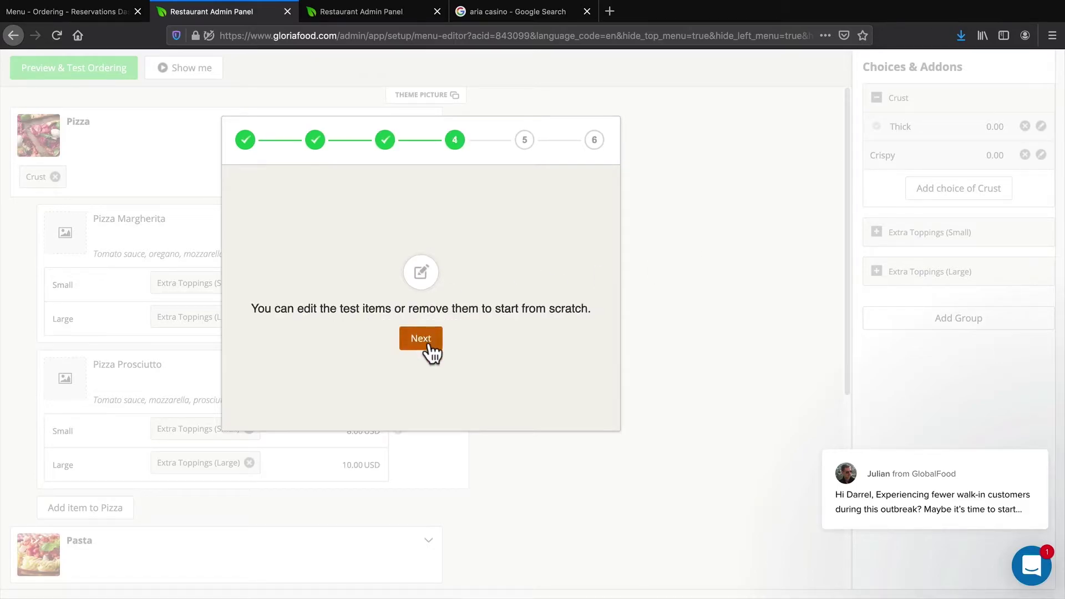
left_click(429, 341)
left_click(442, 364)
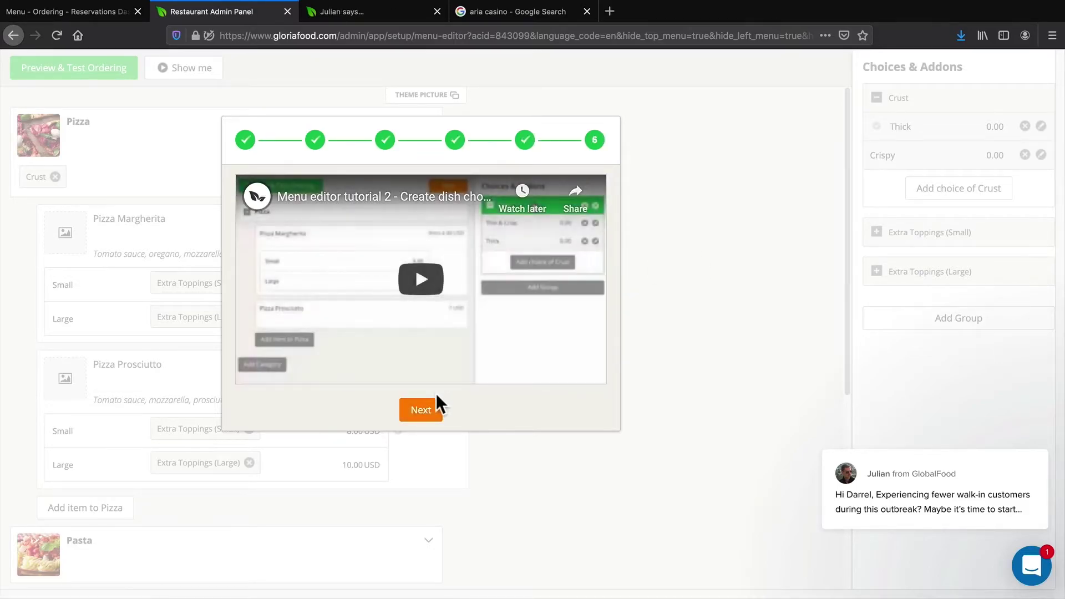
left_click(435, 409)
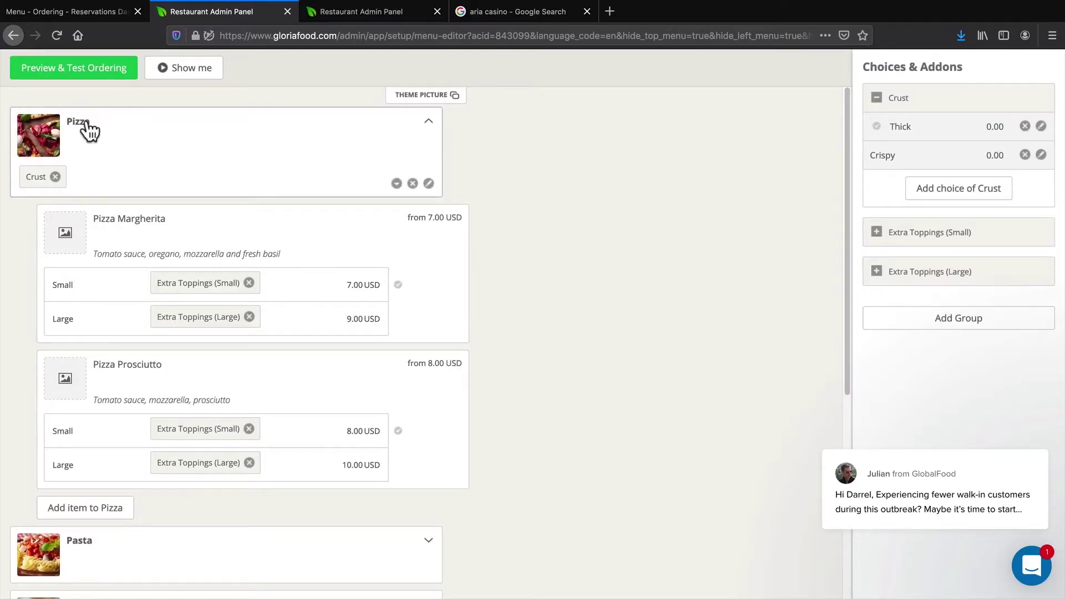
Use the Remove (x) icon on the Pizza category card to start deleting it
scroll(225, 286, "down", 3)
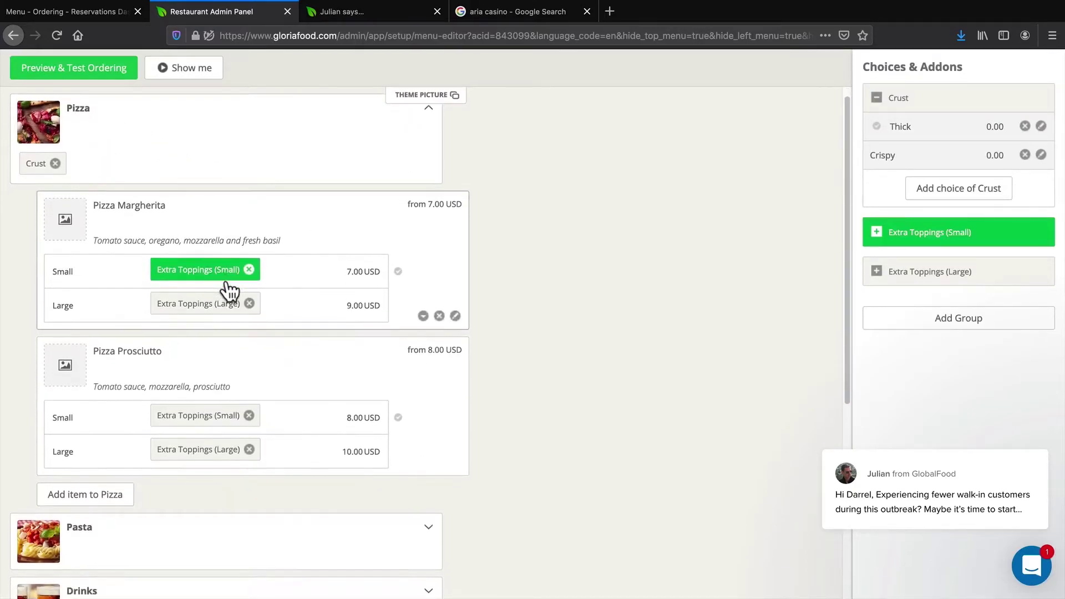
scroll(226, 286, "down", 4)
scroll(226, 294, "up", 5)
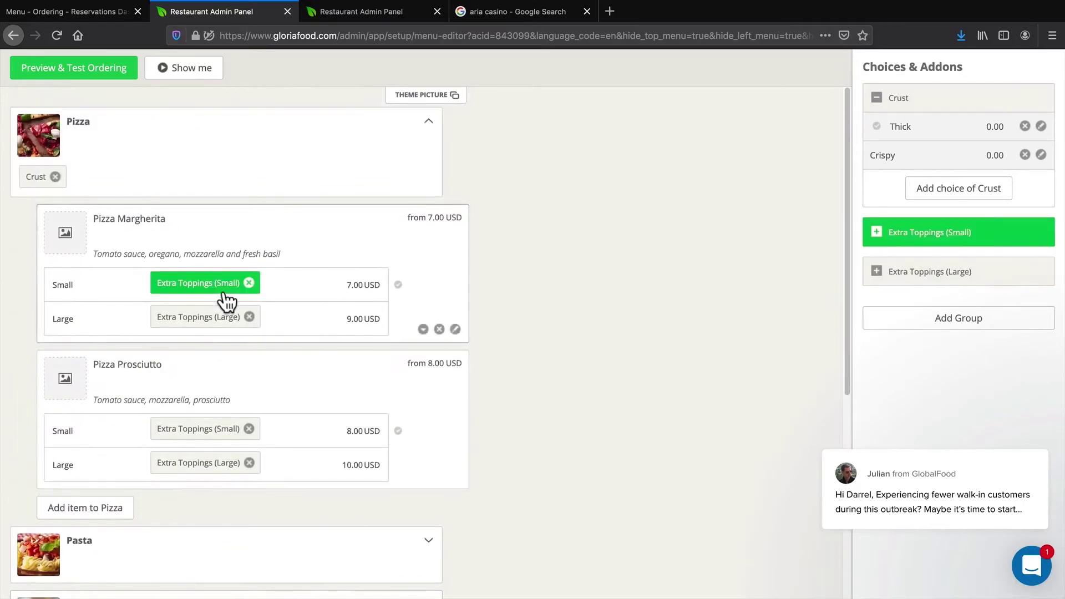
left_click(413, 183)
Confirm deletion of the Pizza, Pasta and Drinks categories
left_click(438, 241)
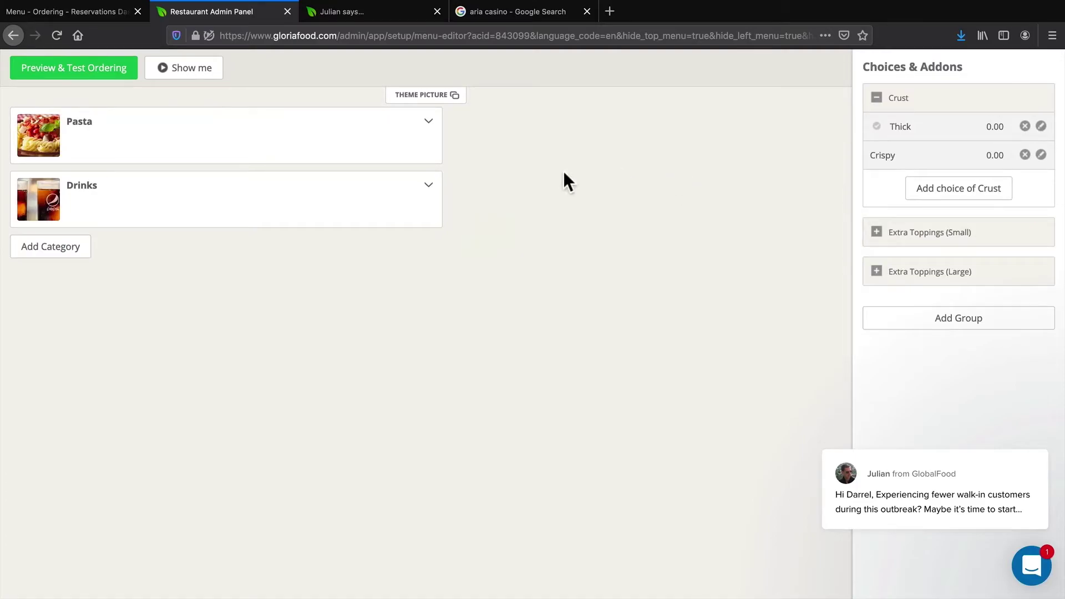
left_click(413, 150)
left_click(444, 206)
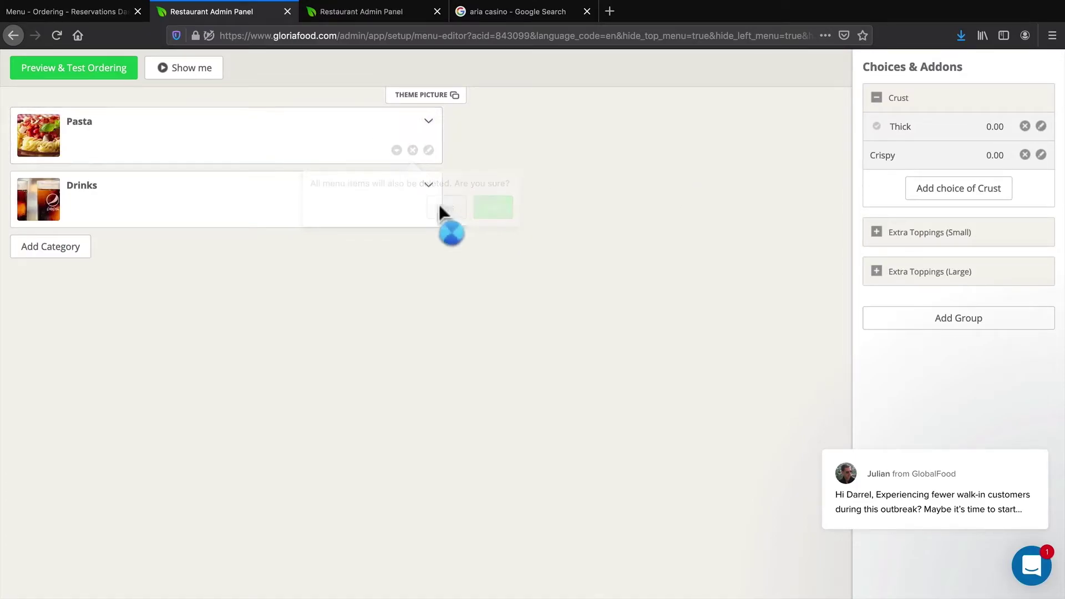
left_click(413, 149)
left_click(443, 207)
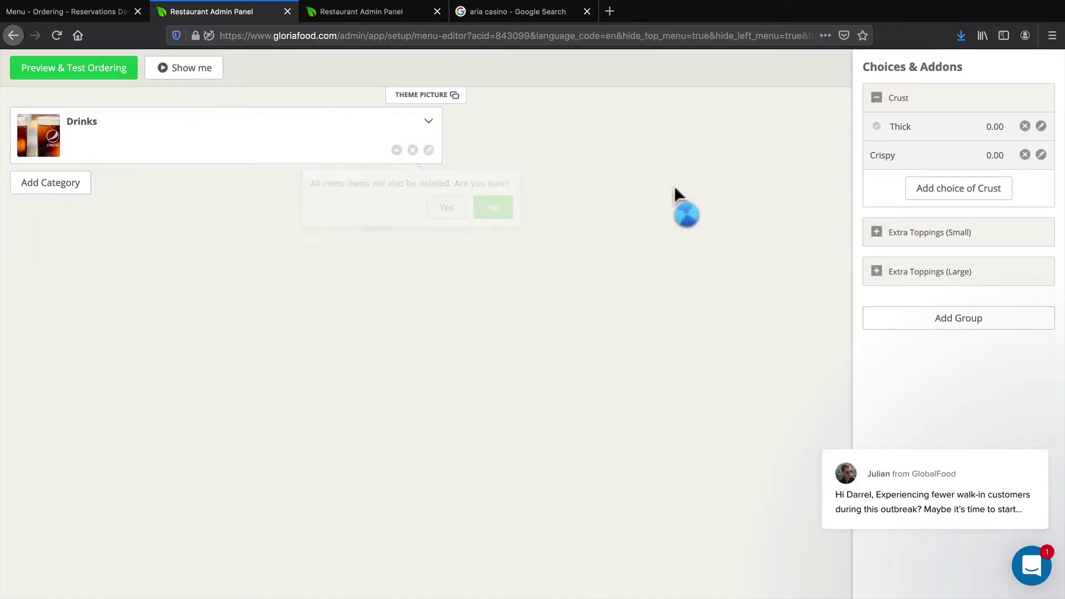
Remove the Thick and Crispy choices, then delete the Crust and both Extra Toppings groups
left_click(1025, 126)
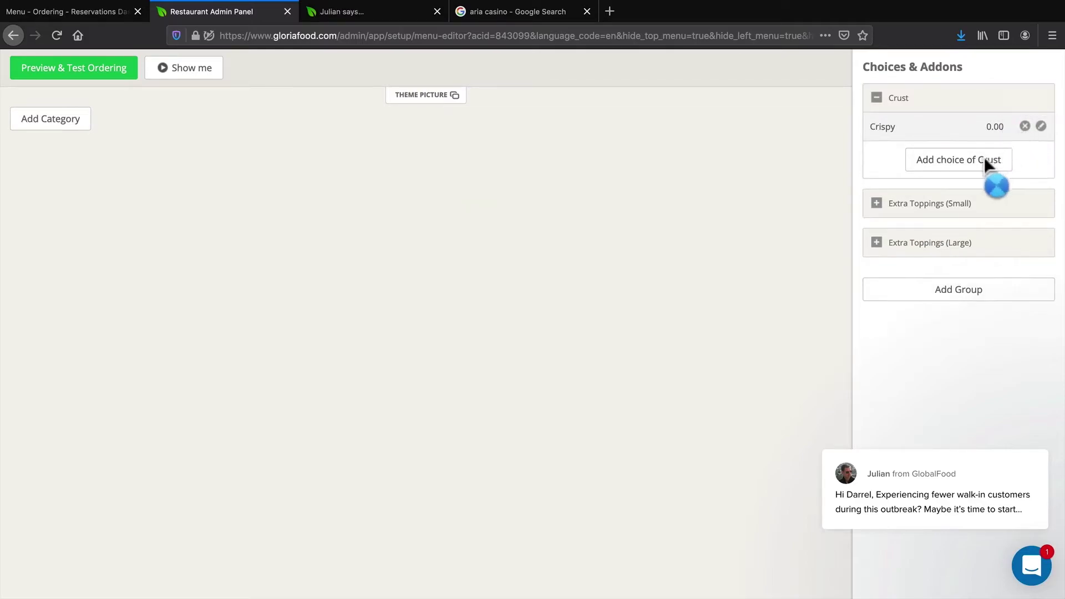
left_click(1025, 127)
left_click(1025, 98)
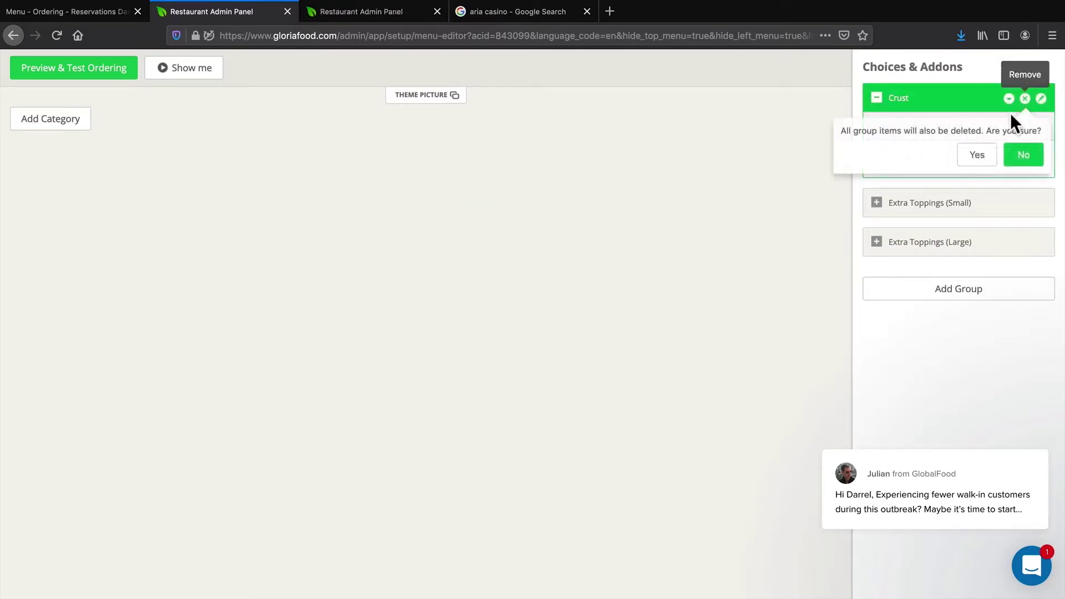
left_click(988, 149)
left_click(1025, 98)
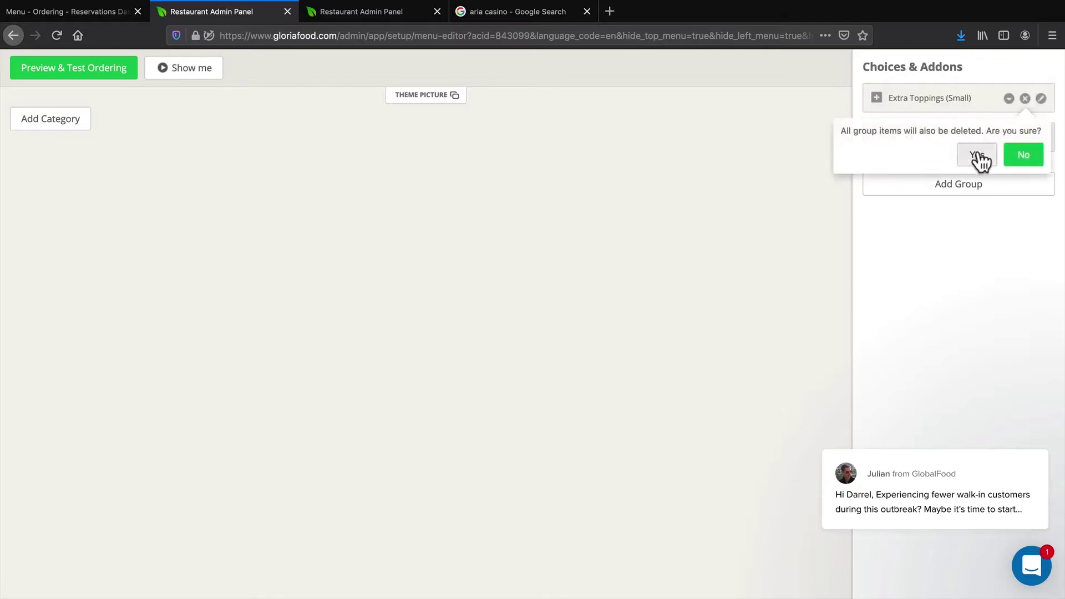
left_click(977, 155)
left_click(1025, 98)
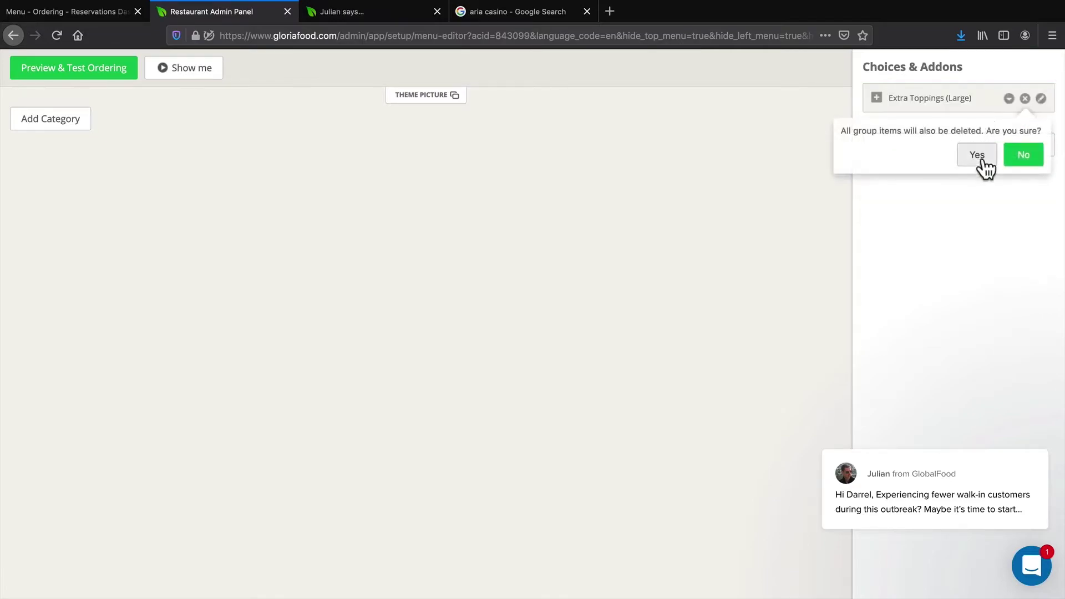
left_click(981, 156)
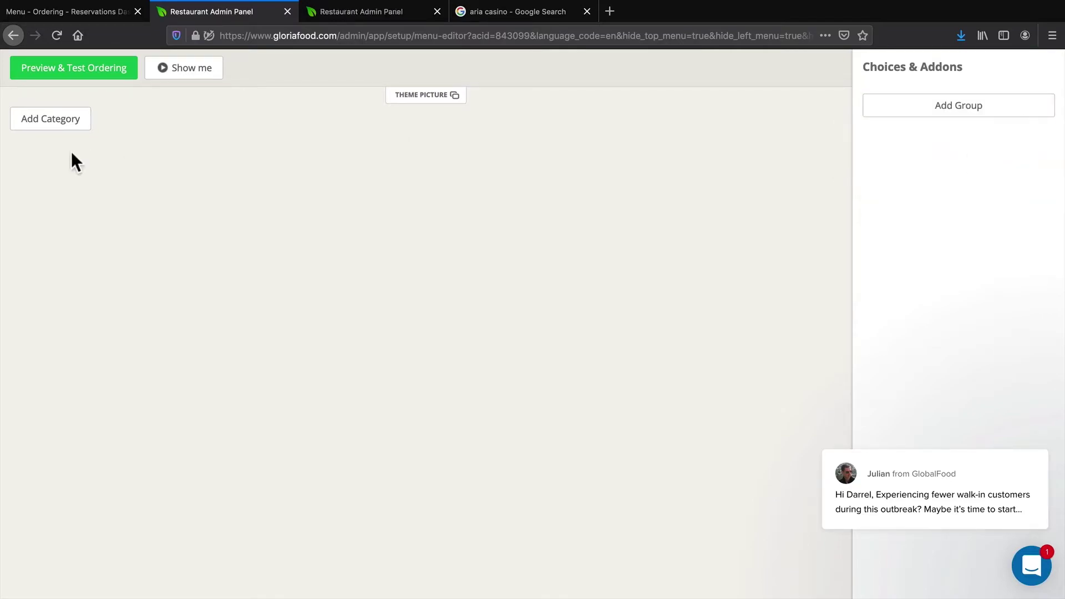
Save a new Burgers category described as 'Delicious Savory Burgers', then close the picture chooser
left_click(63, 122)
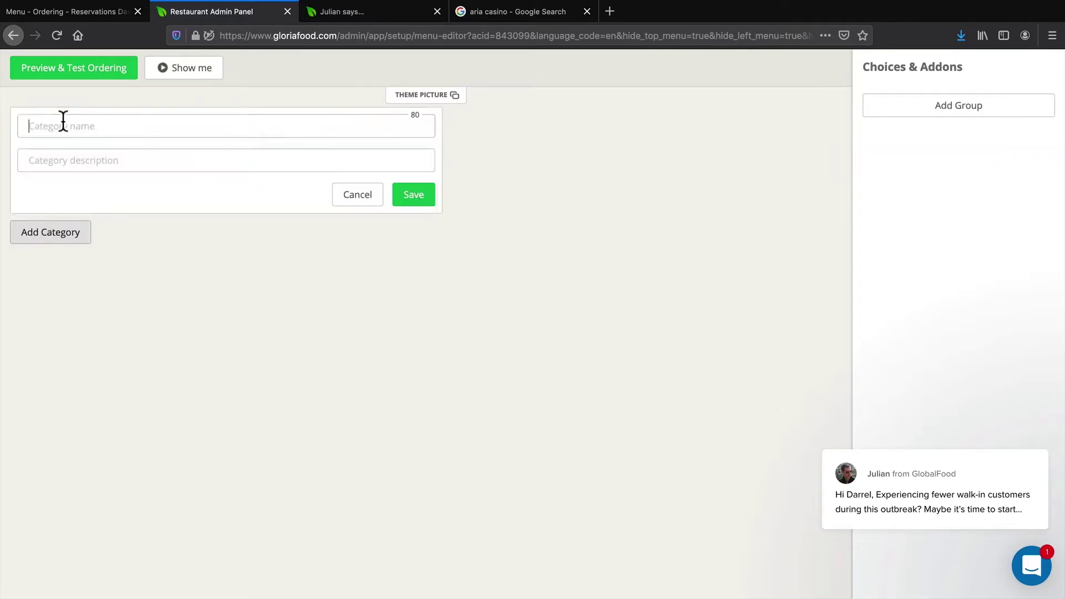
left_click(64, 126)
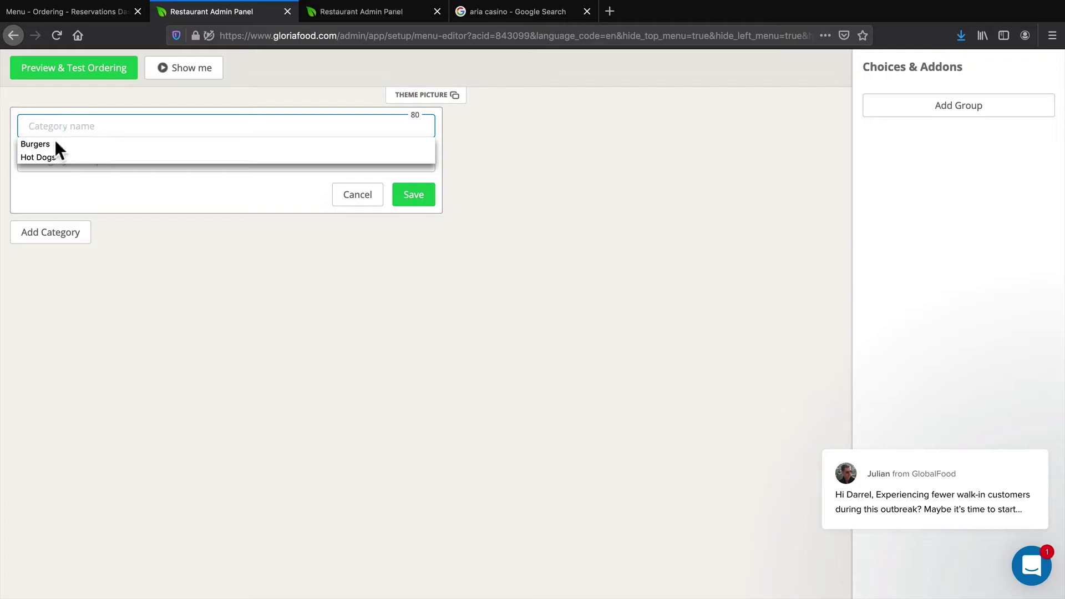
left_click(55, 144)
left_click(85, 162)
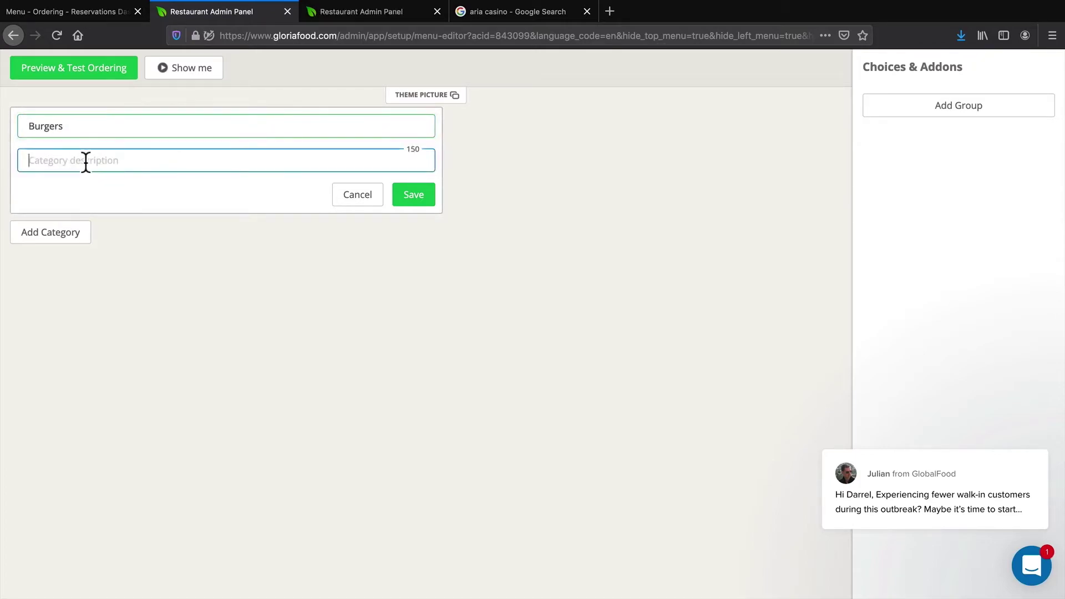
left_click(86, 163)
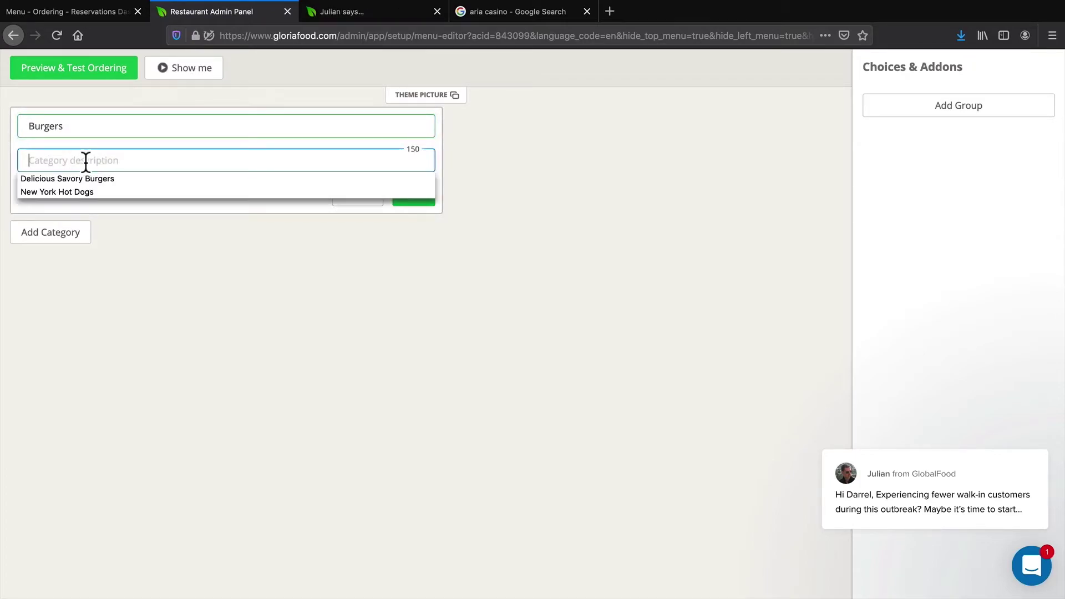
left_click(69, 178)
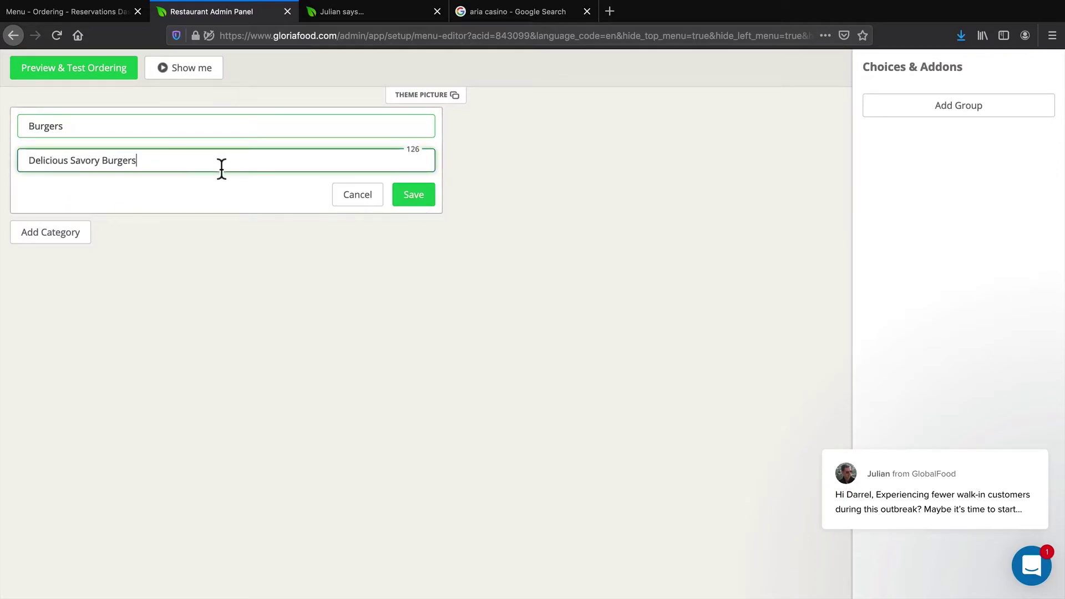
left_click(408, 197)
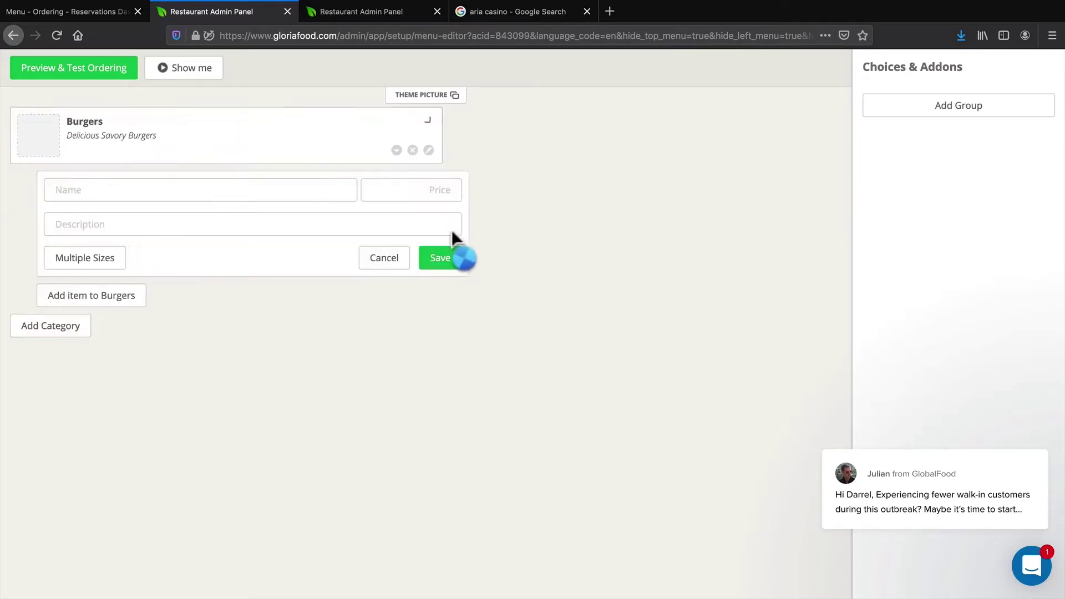
mouse_move(49, 143)
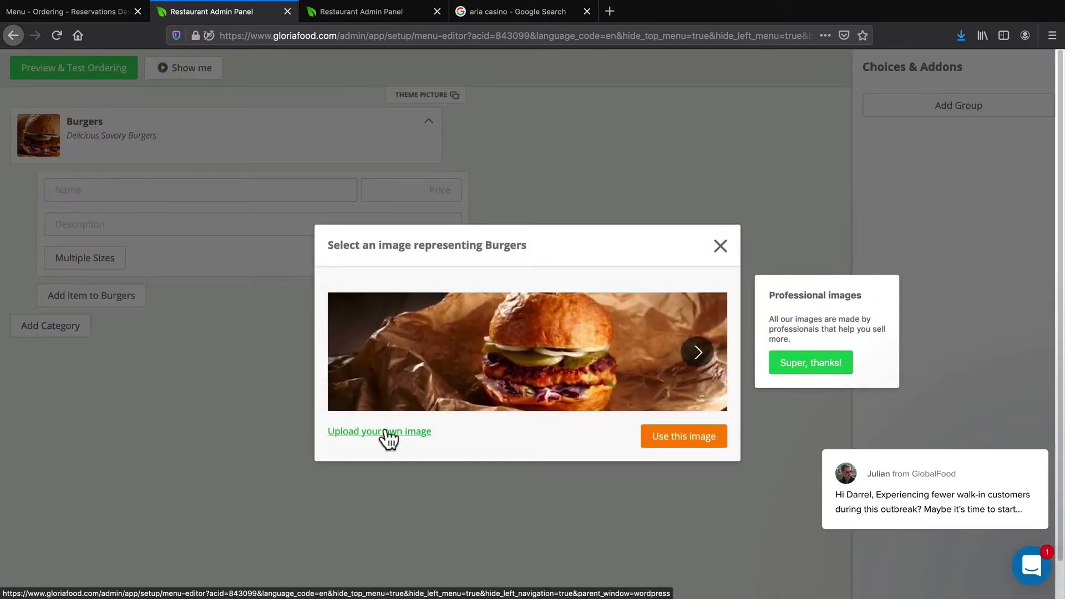
left_click(720, 246)
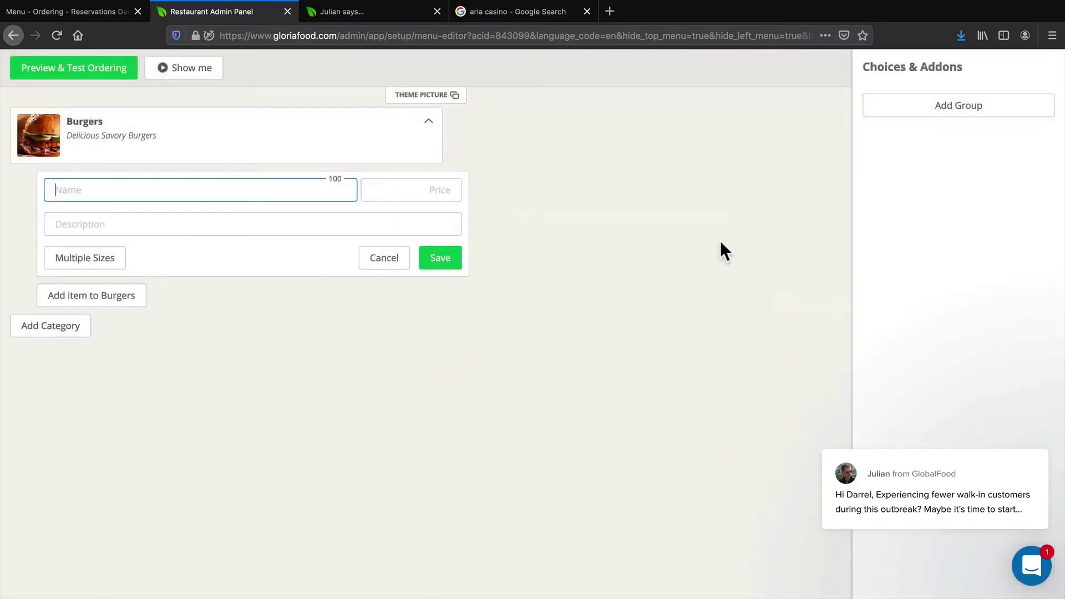
Save a Hawaiian Burger item priced 10, described as 'The most delicous burger ever'
left_click(72, 188)
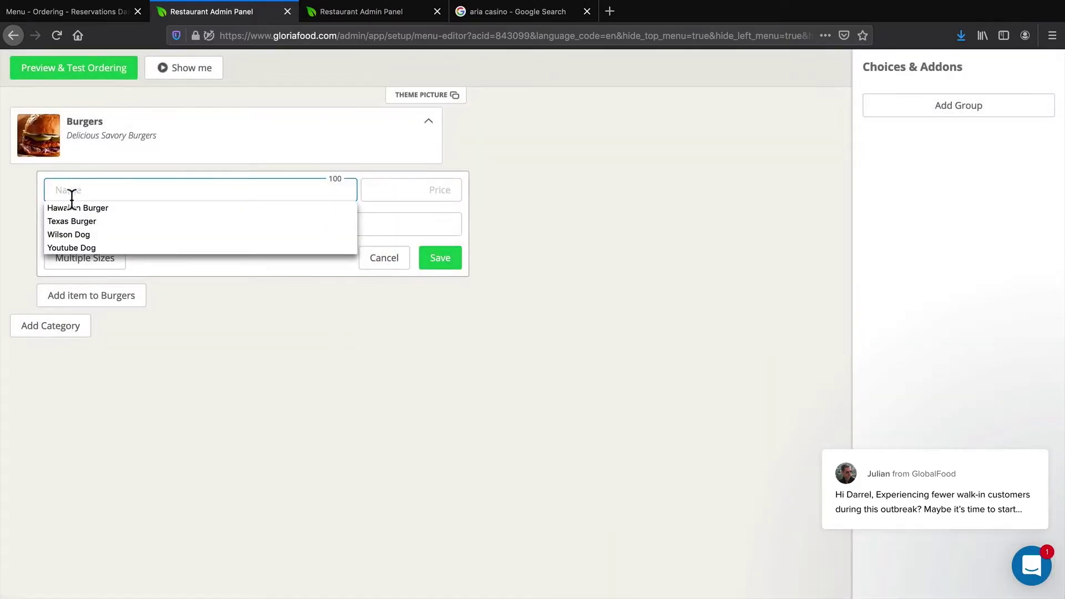
left_click(72, 206)
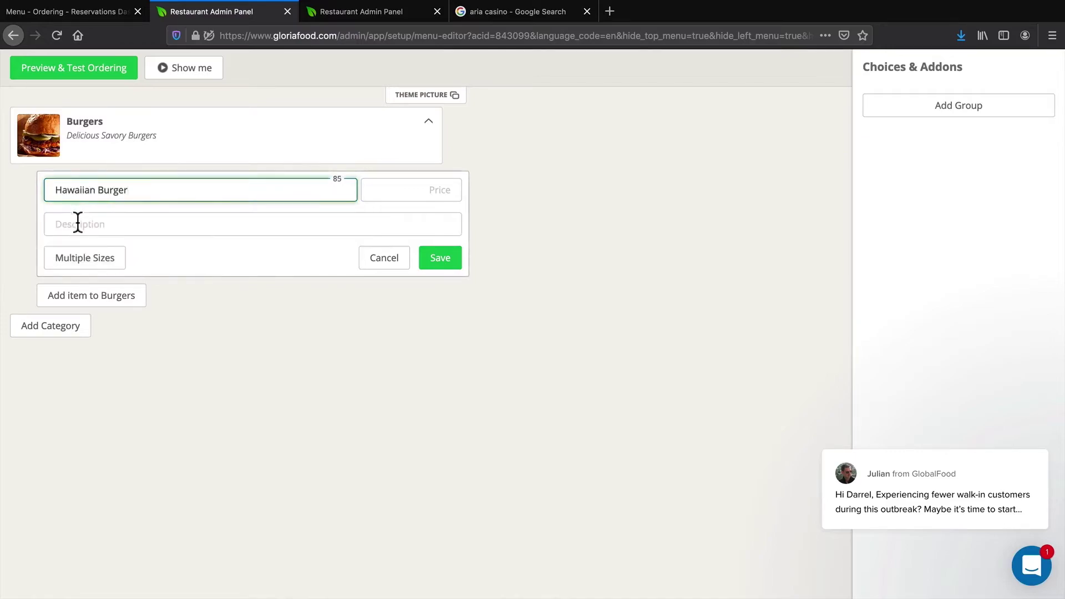
left_click(448, 188)
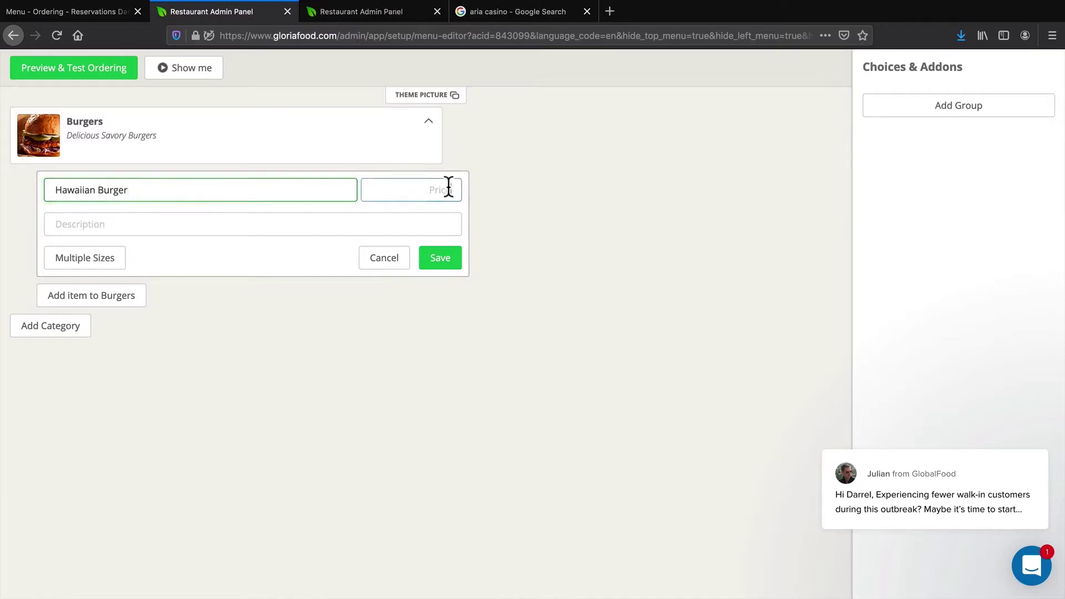
type("10")
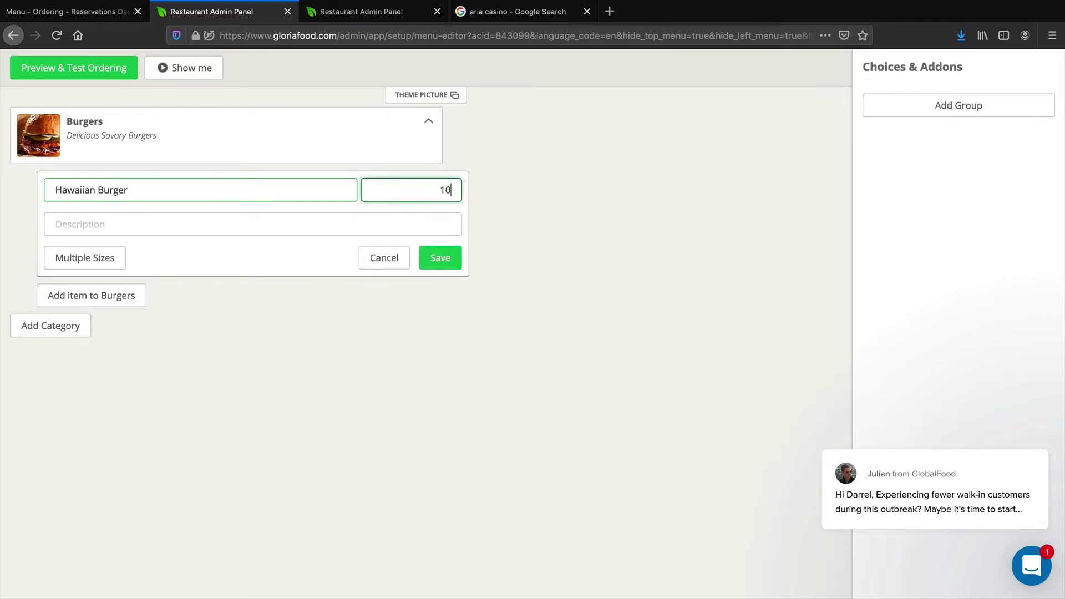
left_click(129, 217)
left_click(118, 242)
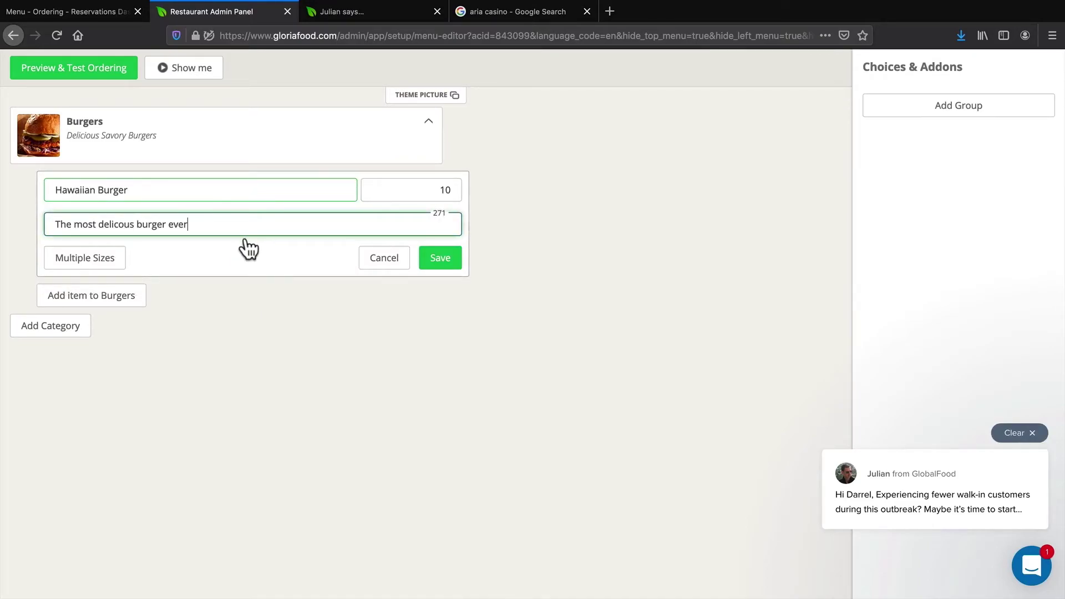
left_click(441, 259)
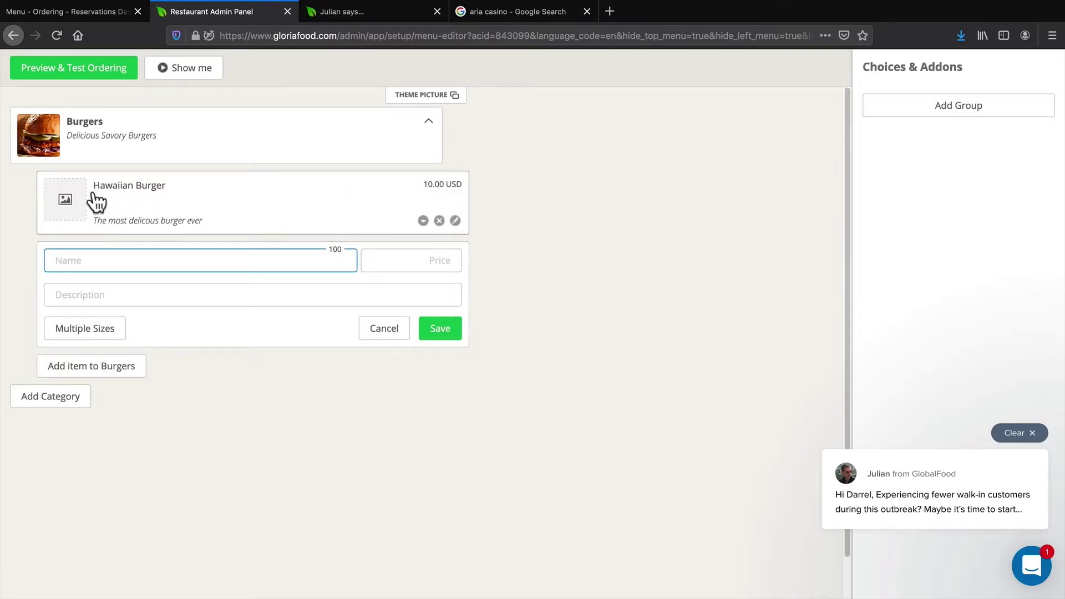
Upload a burger JPG from the Desktop and set it as the Hawaiian Burger's picture
left_click(66, 206)
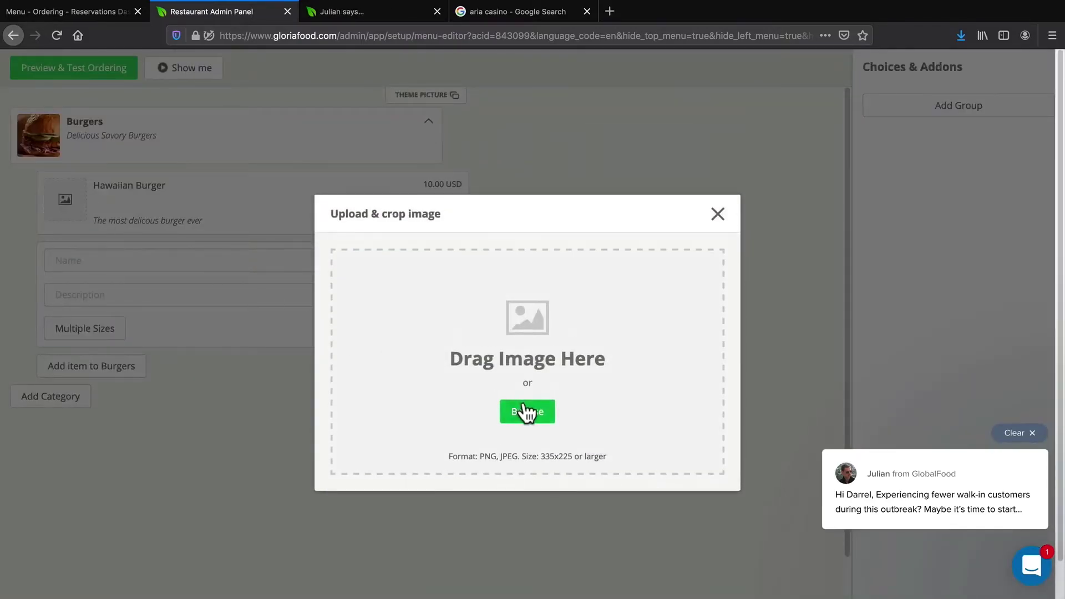
left_click(525, 412)
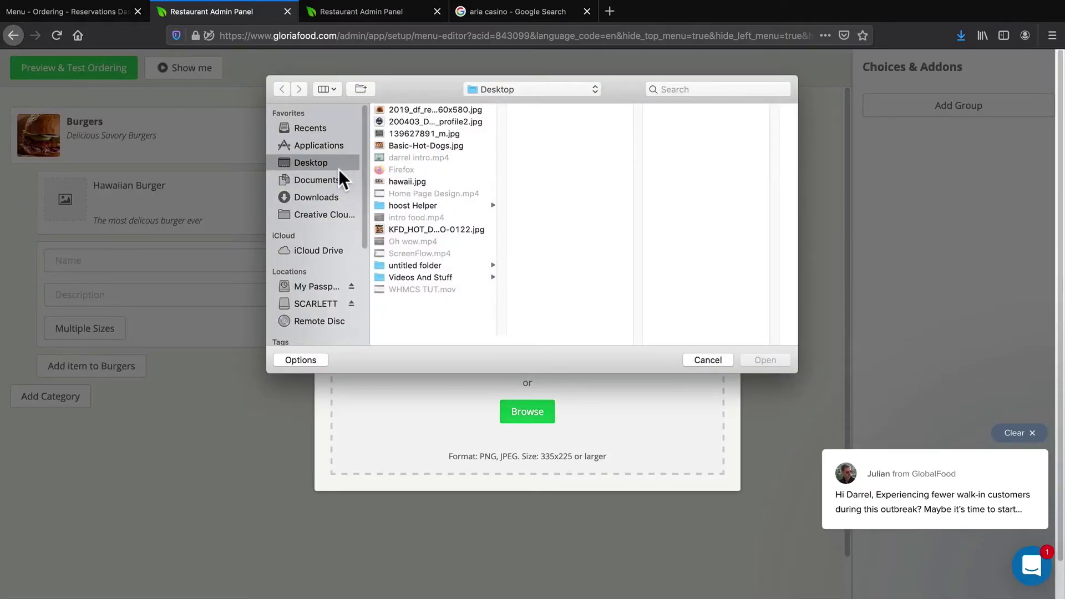
left_click(420, 111)
left_click(764, 360)
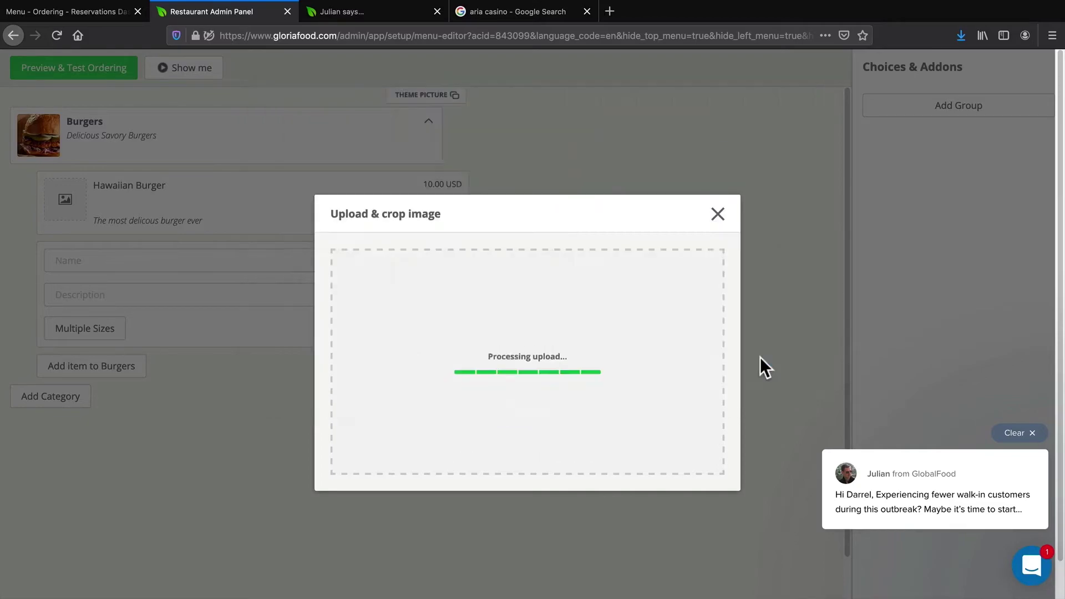
left_click(701, 515)
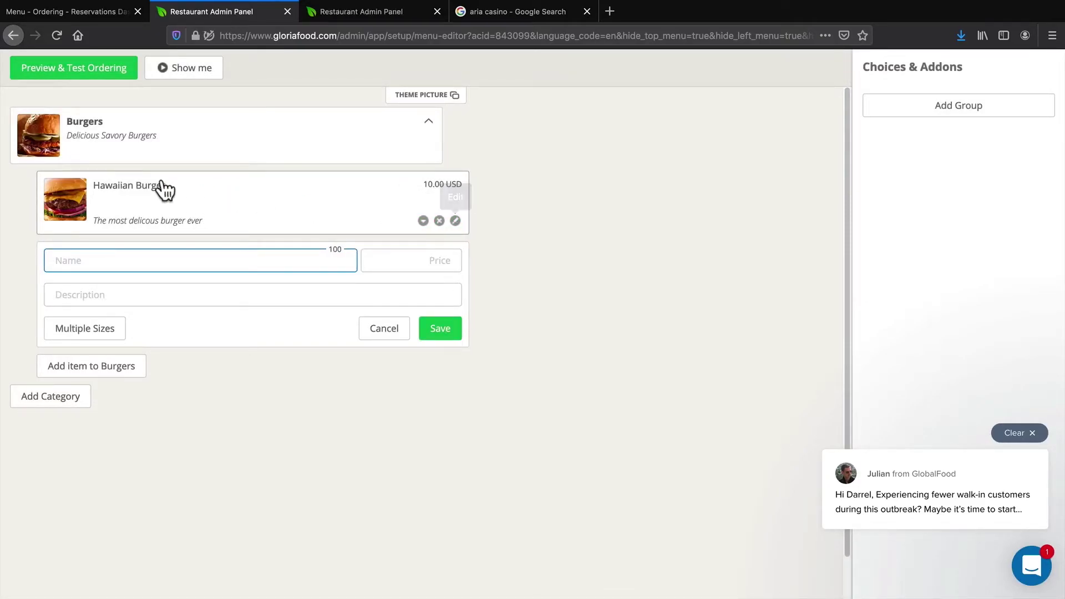
Switch Hawaiian Burger to multiple sizes with a Medium size at 0 and save
left_click(455, 221)
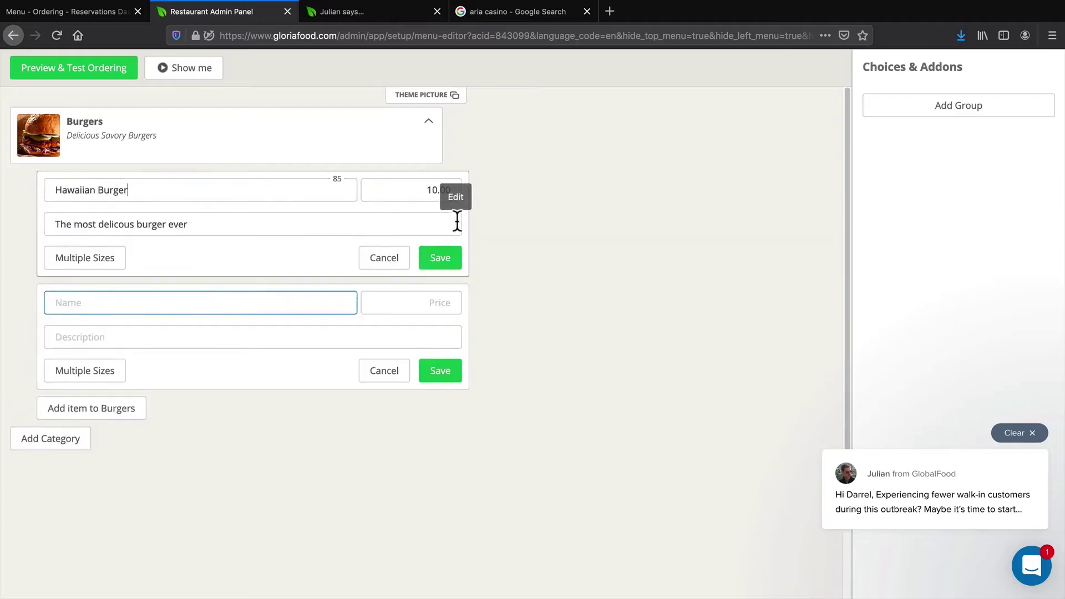
left_click(105, 258)
left_click(172, 253)
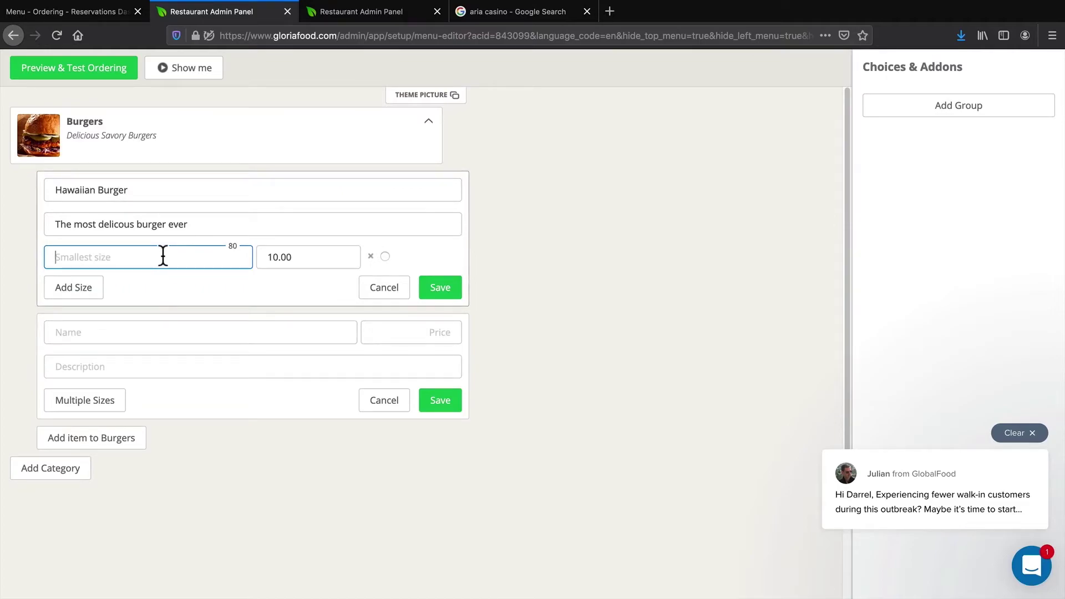
type("Medium")
key("Tab")
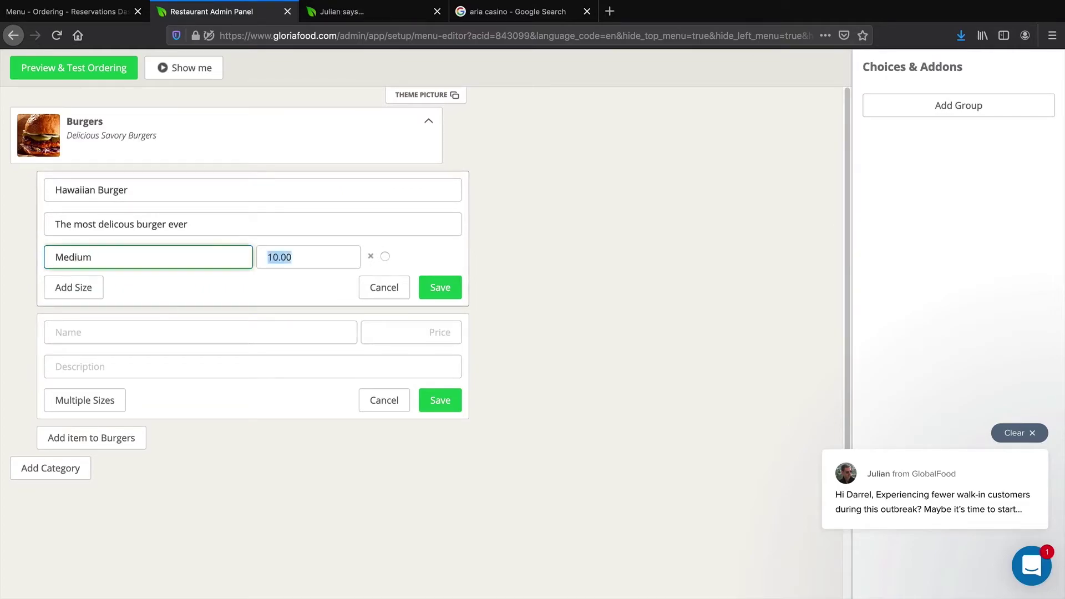
type("0")
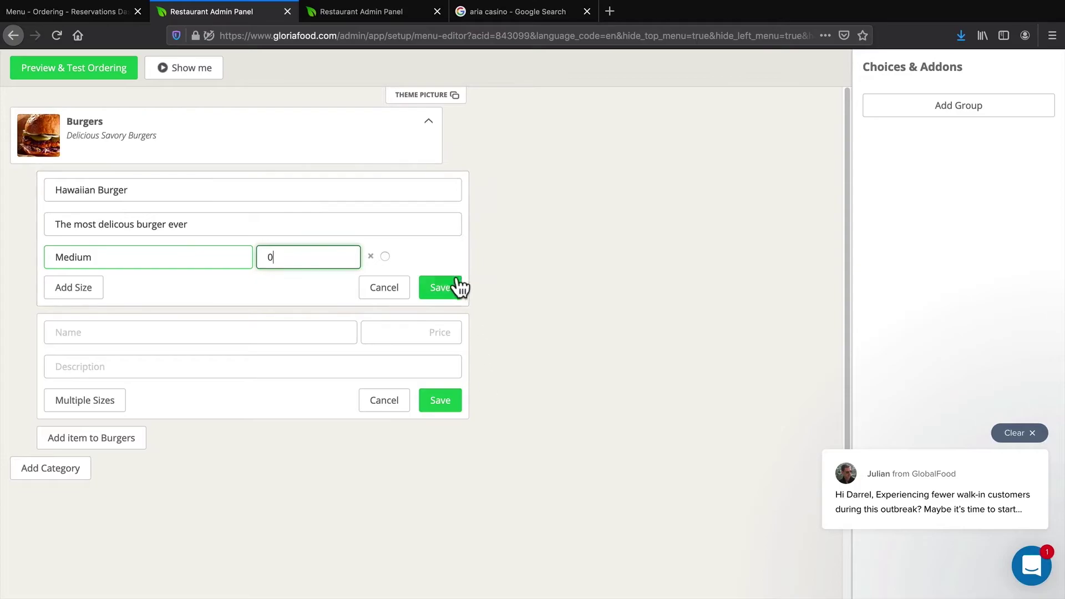
left_click(456, 286)
Add a Large size at 5 to the Hawaiian Burger and save it
left_click(454, 264)
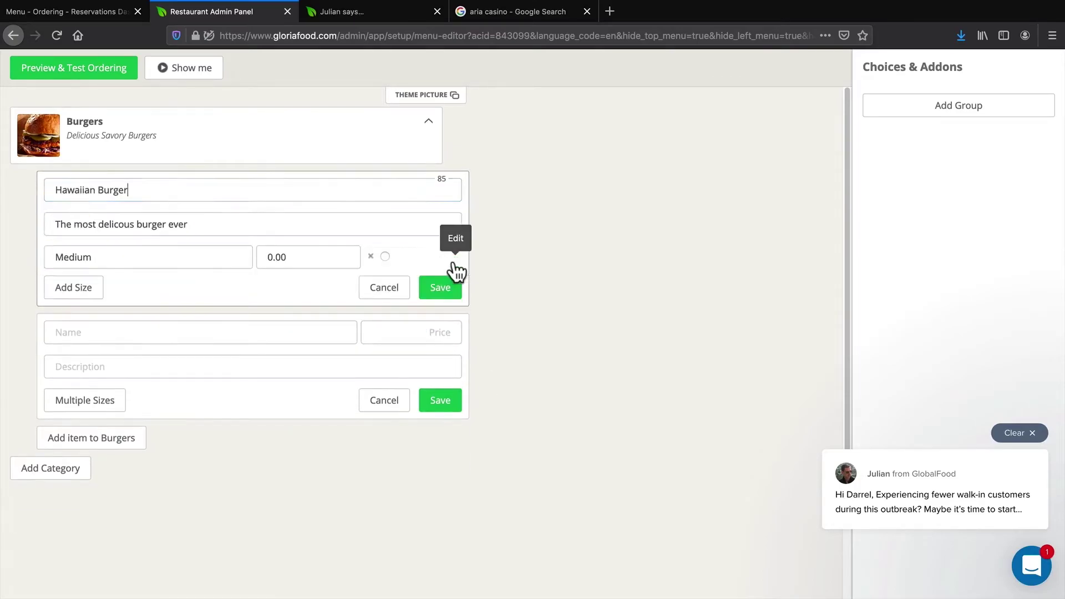
left_click(92, 288)
left_click(137, 289)
type("Large")
key("Tab")
type("5")
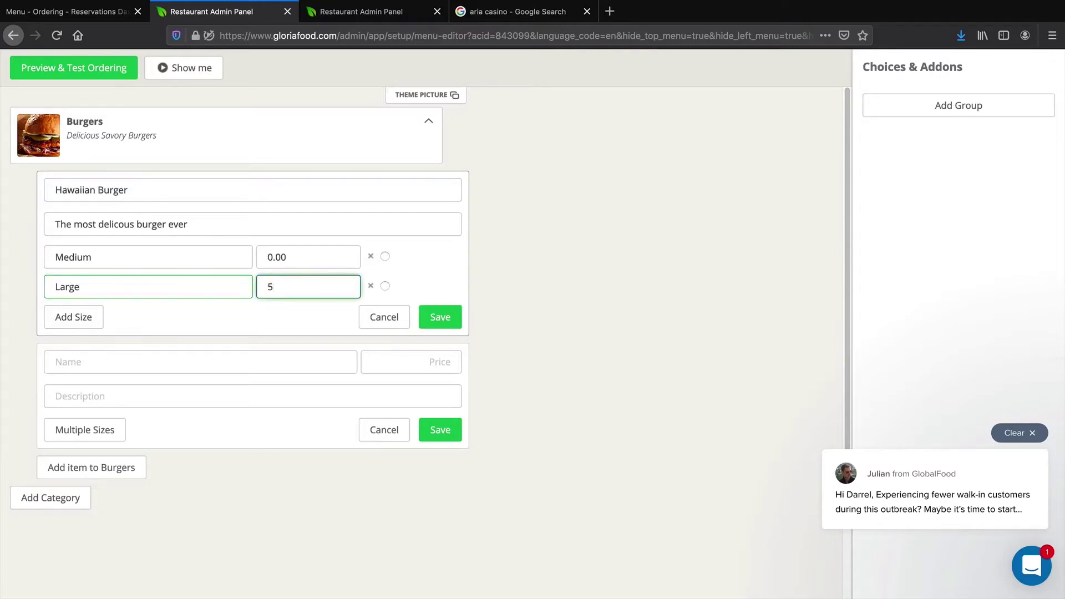
left_click(445, 319)
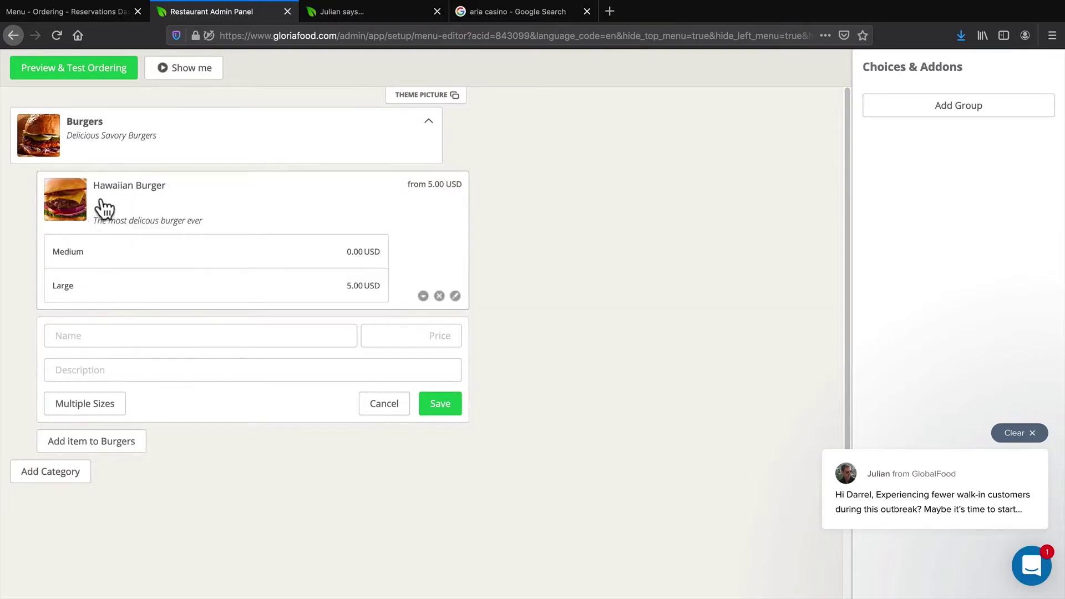
Start a Texas Burger item with price 5 and the 'The most delicous burger ever' description
left_click(121, 327)
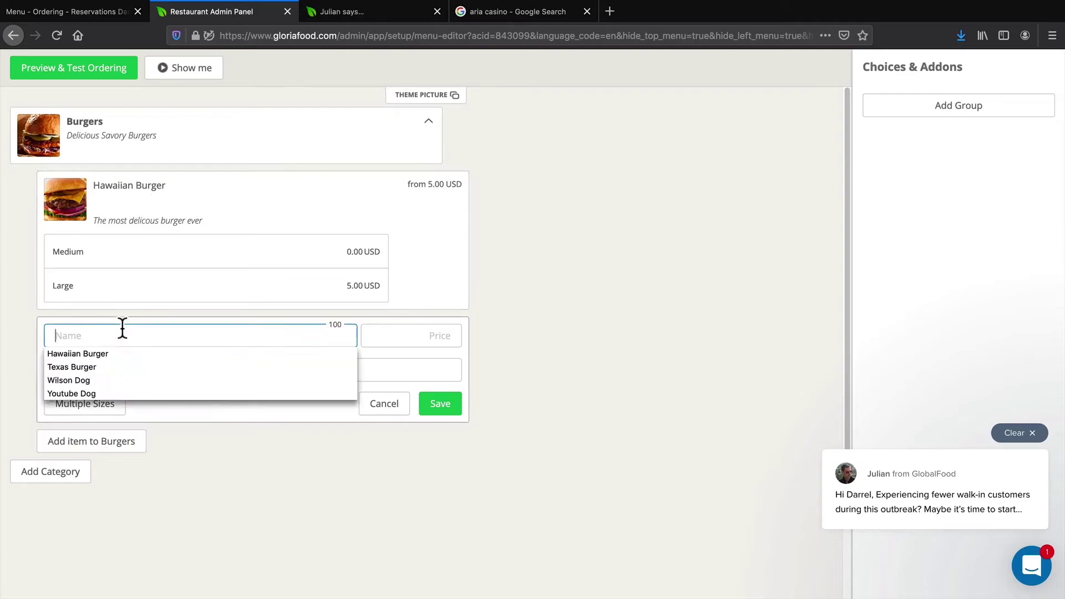
left_click(93, 366)
left_click(411, 337)
type("5")
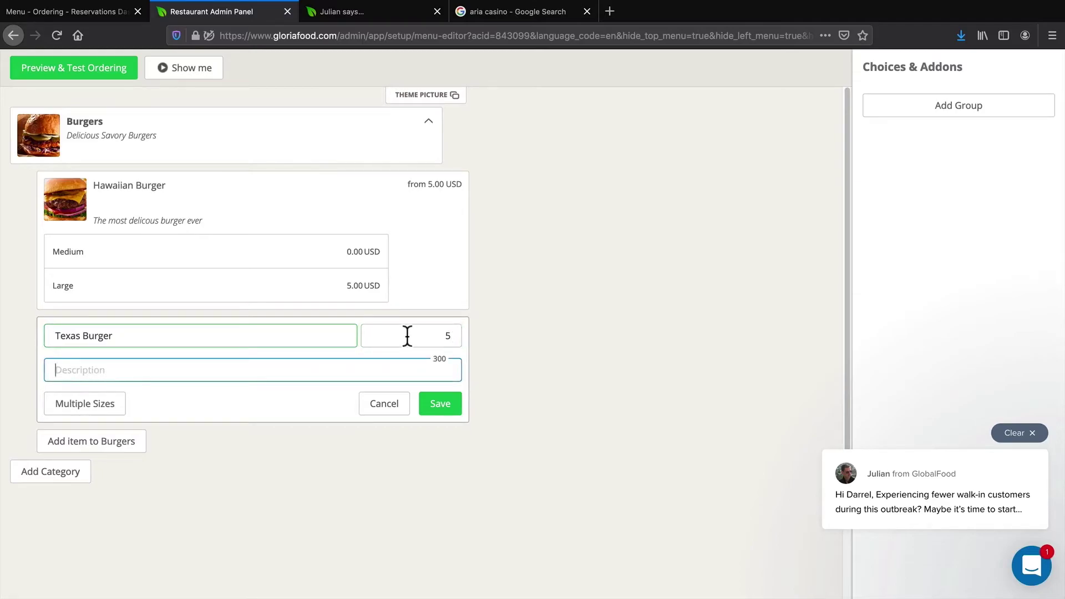
left_click(156, 372)
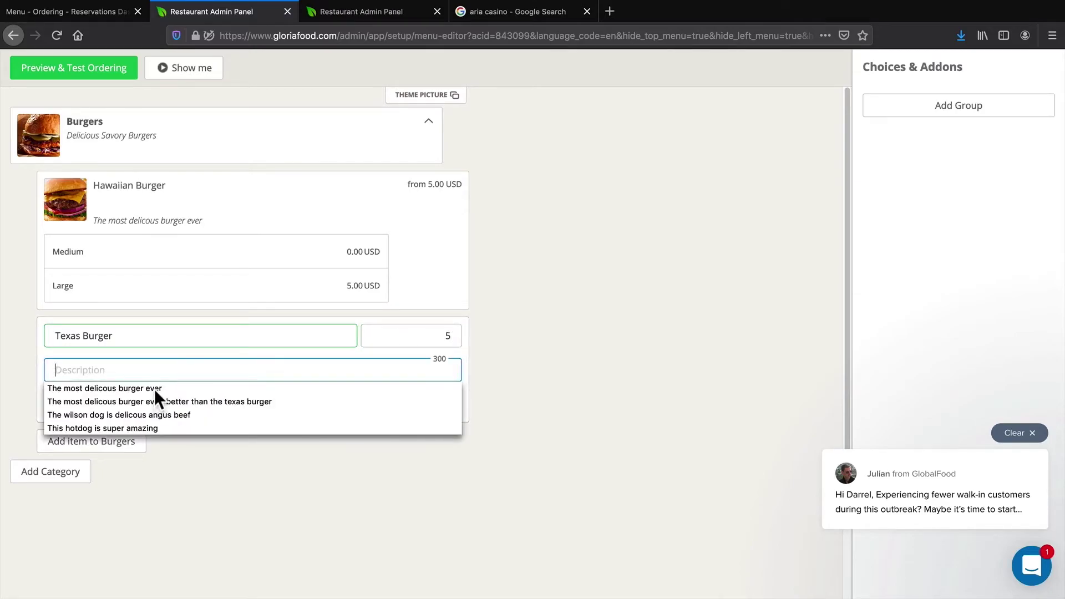
left_click(154, 389)
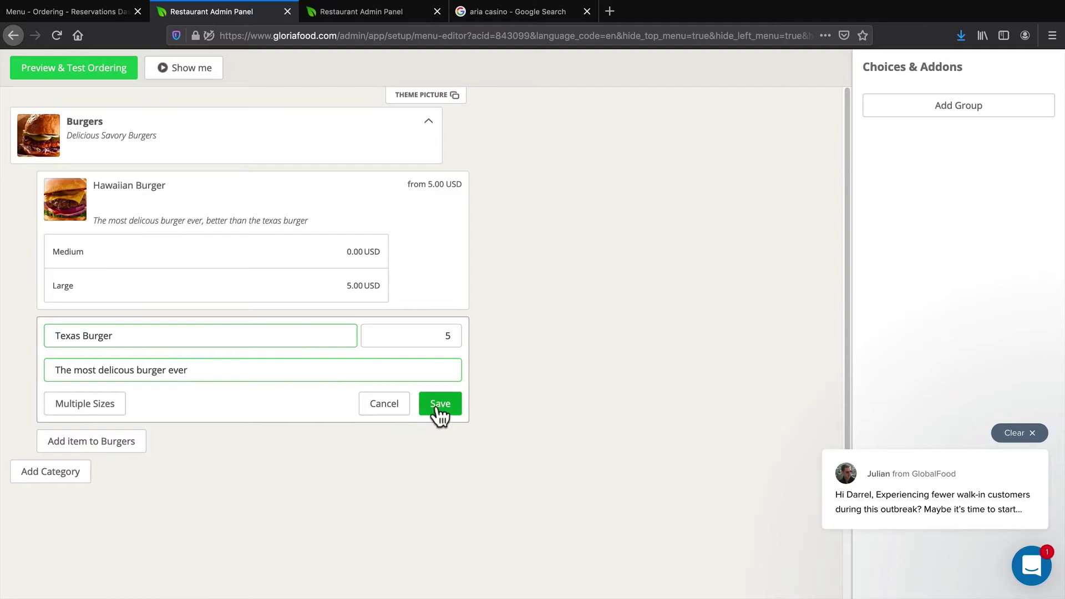
Give Texas Burger sizes Medium at 0 and Large at 5, then save it
left_click(110, 411)
left_click(187, 404)
type("Medium")
key("Tab")
type("0")
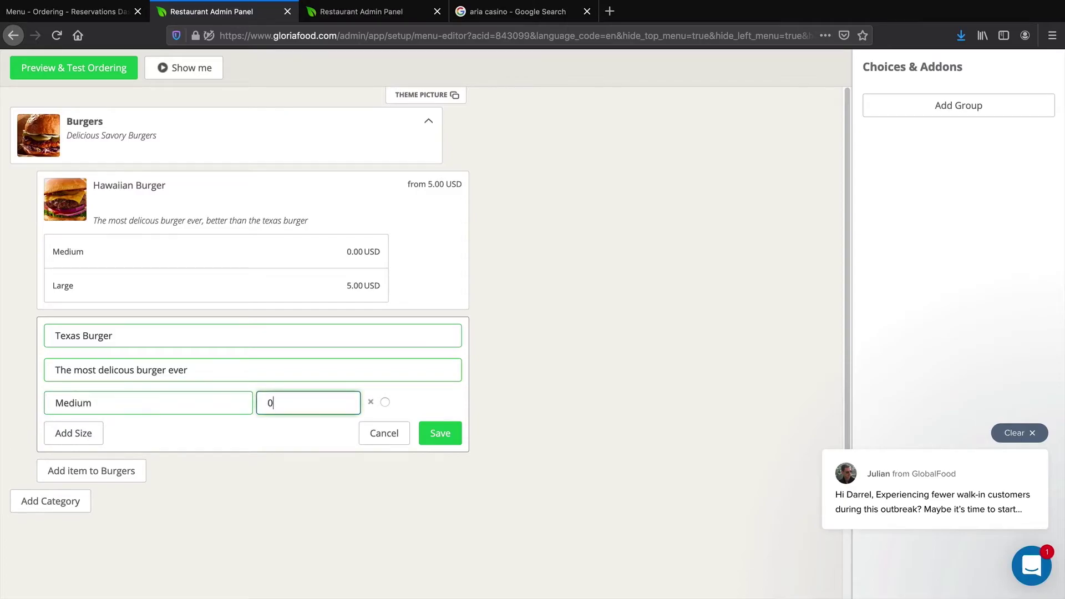
left_click(98, 436)
left_click(111, 435)
type("Lar")
key("Tab")
type("5")
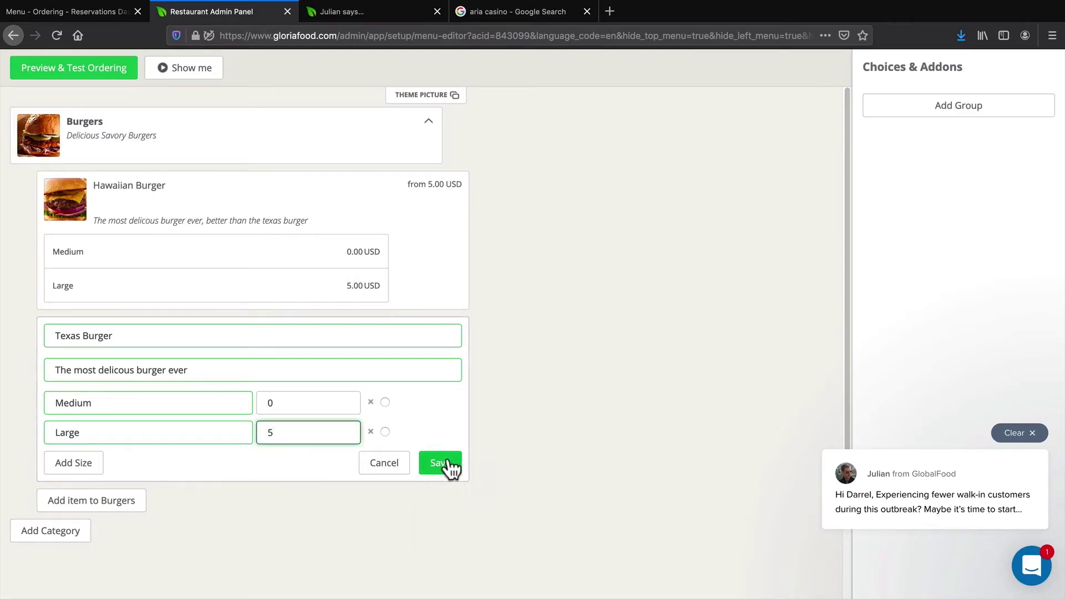
left_click(445, 464)
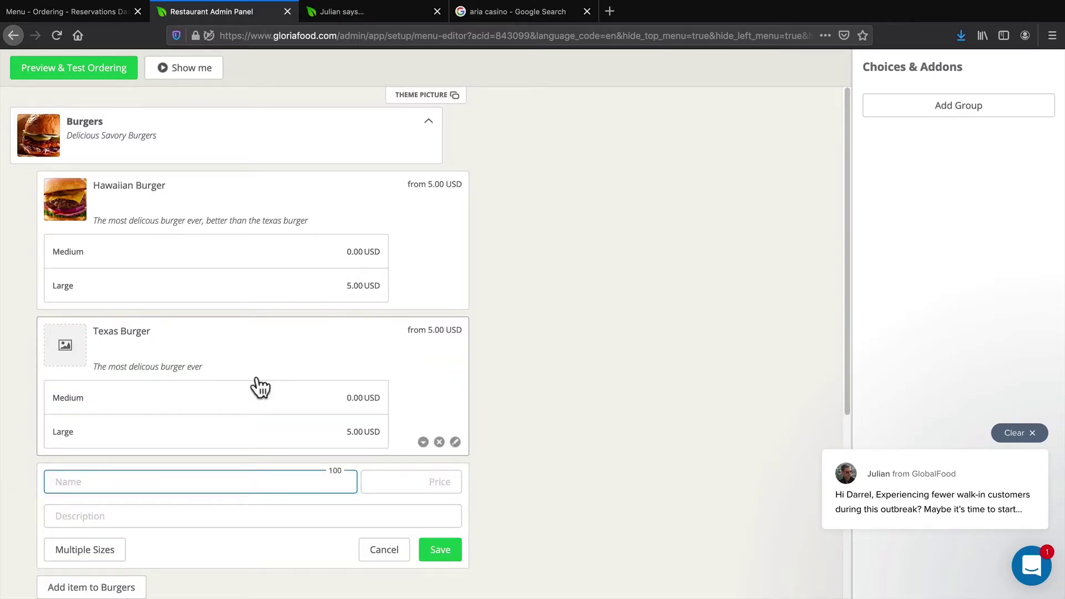
Upload hawaii.jpg as the Texas Burger's picture and discard the empty new-item form
left_click(64, 344)
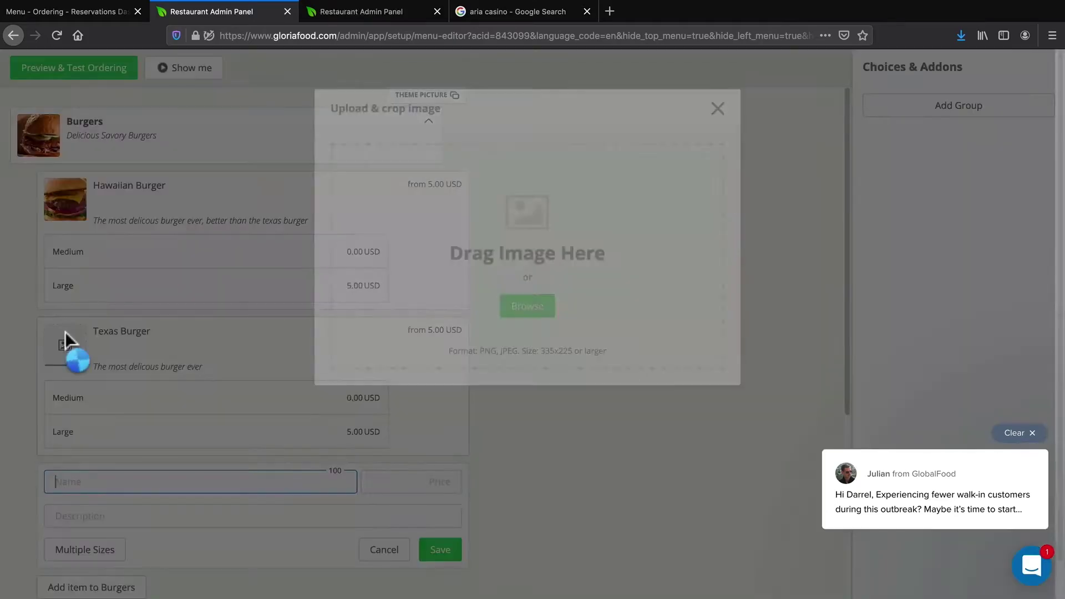
left_click(530, 415)
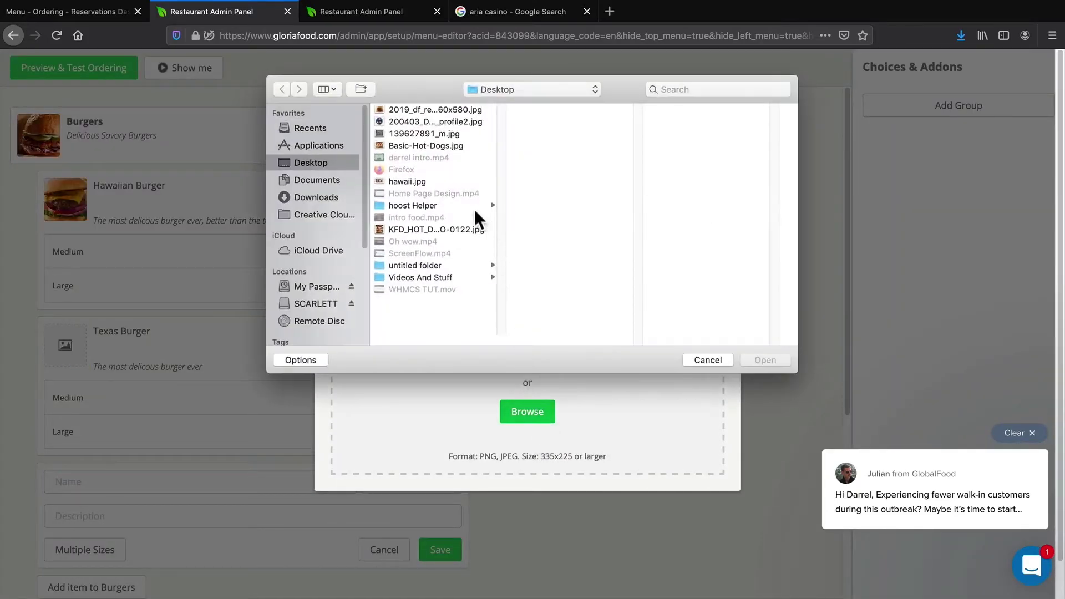
left_click(428, 110)
left_click(431, 145)
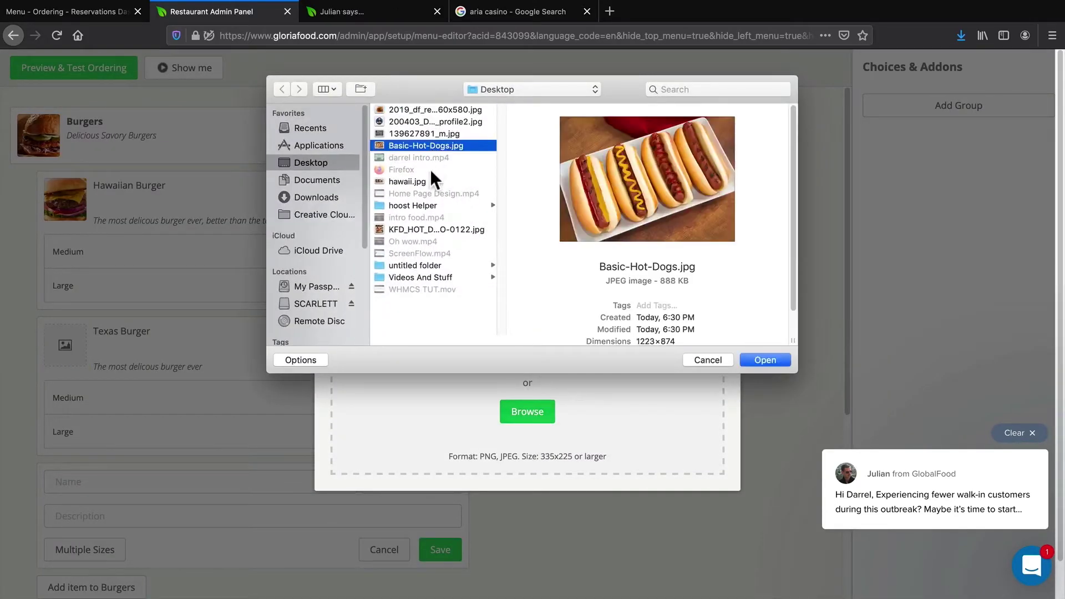
left_click(415, 230)
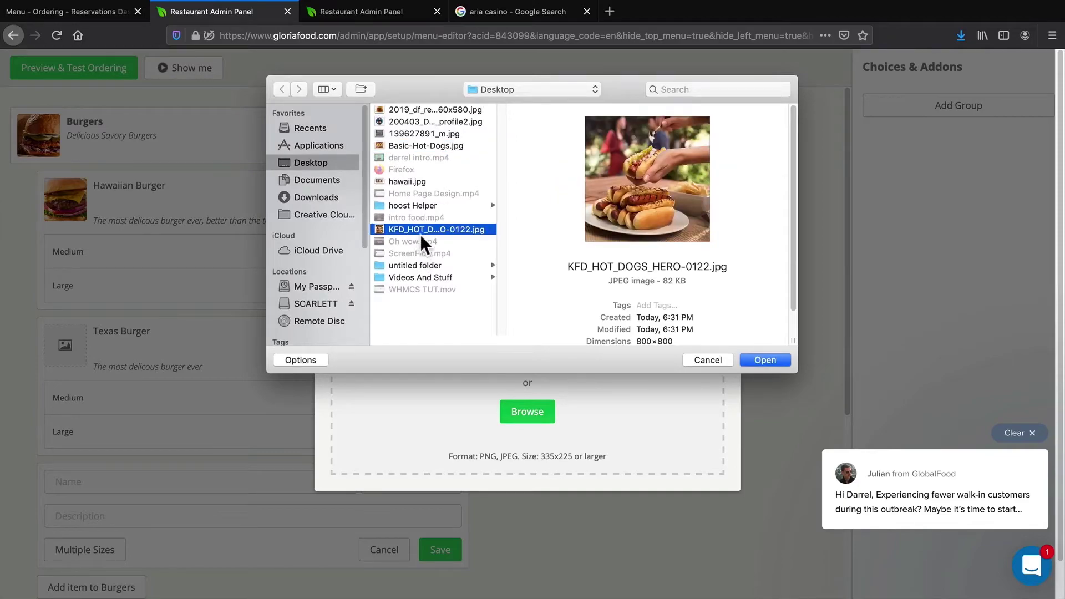
left_click(417, 181)
left_click(762, 358)
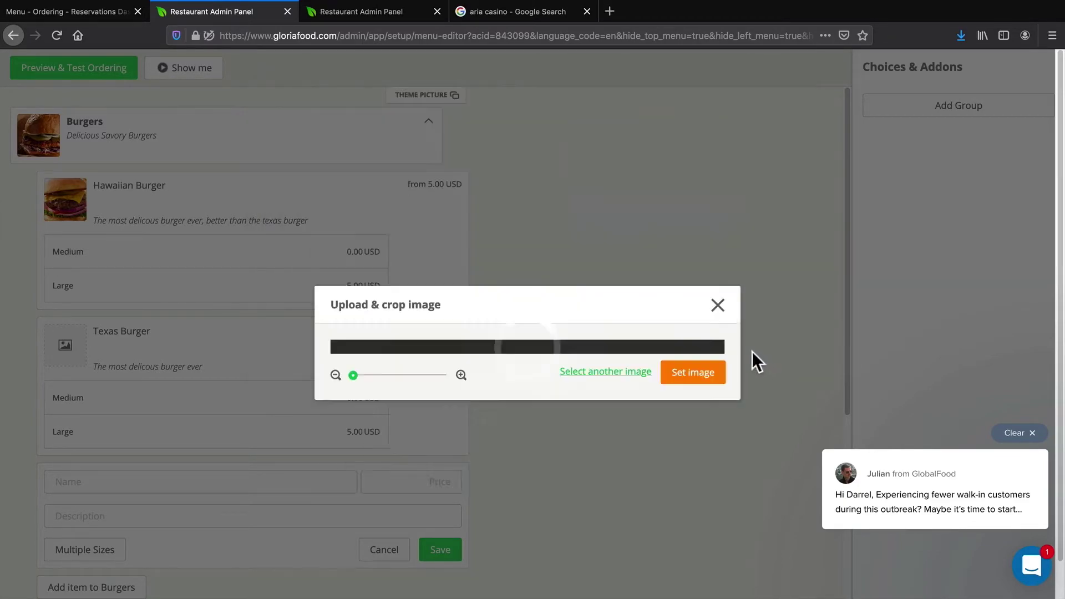
left_click(690, 451)
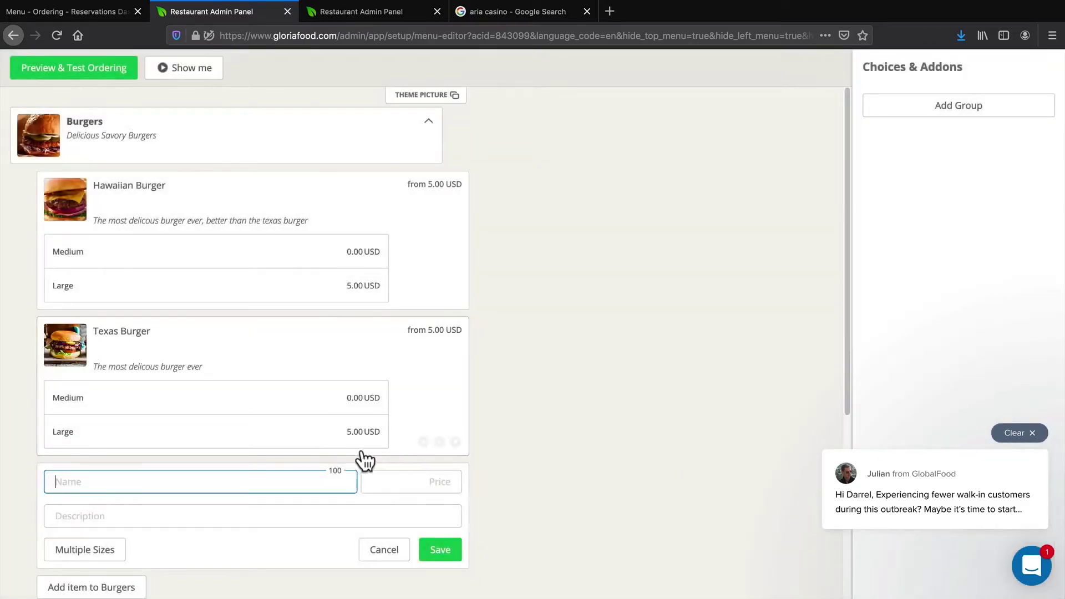
left_click(395, 534)
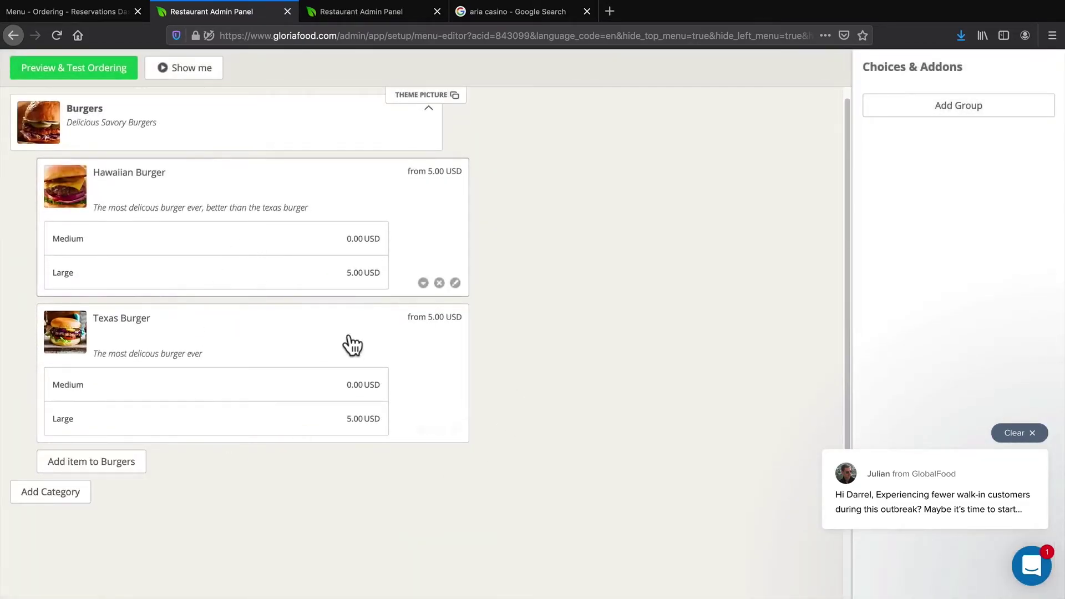
Create a new add-on group named Toppings
scroll(313, 305, "up", 1)
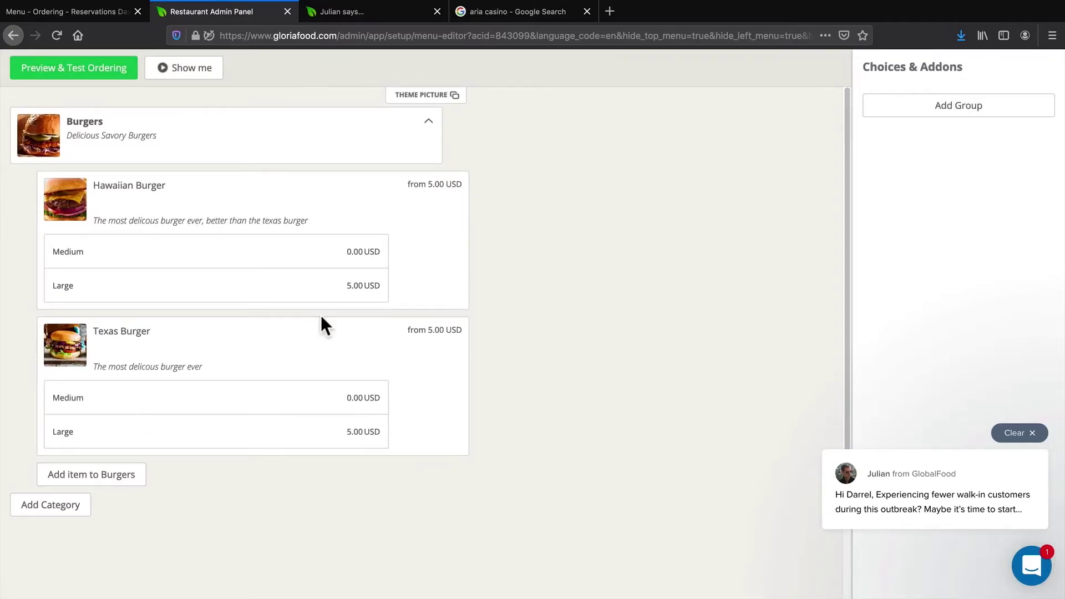
left_click(943, 114)
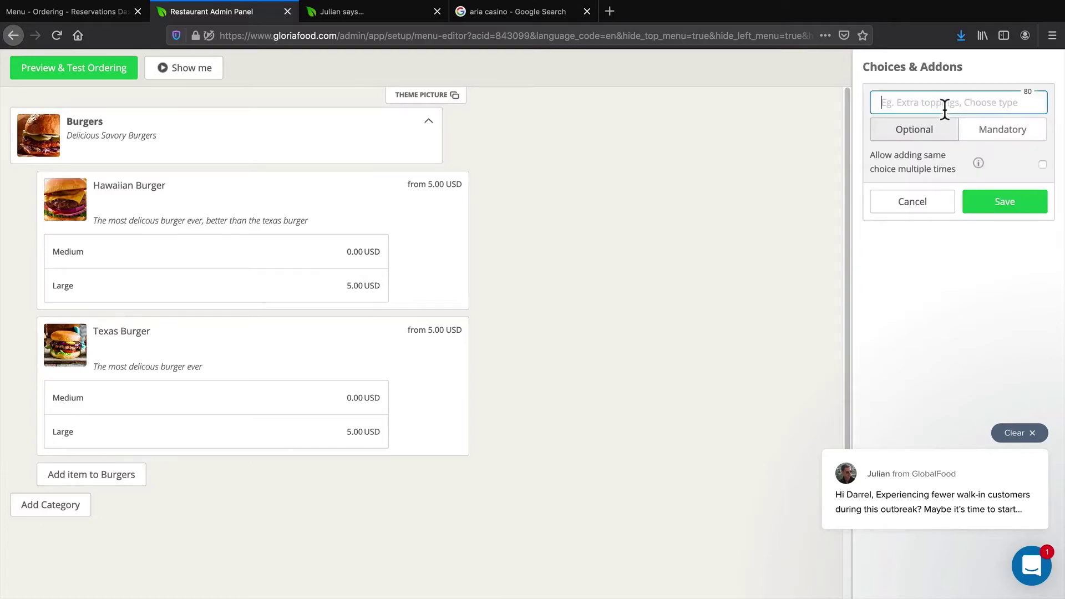
left_click(953, 102)
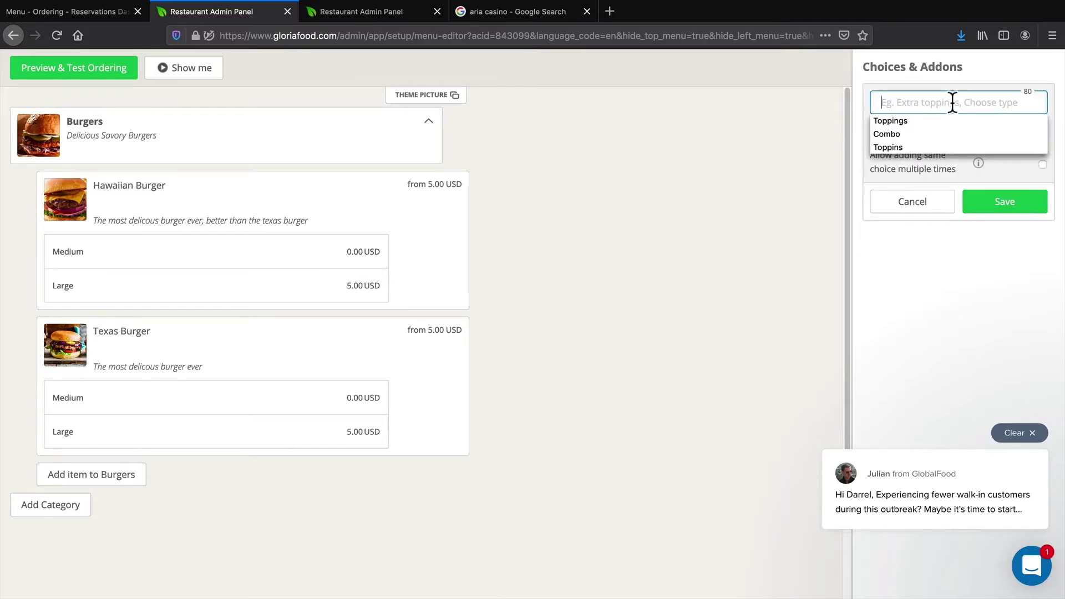
left_click(921, 121)
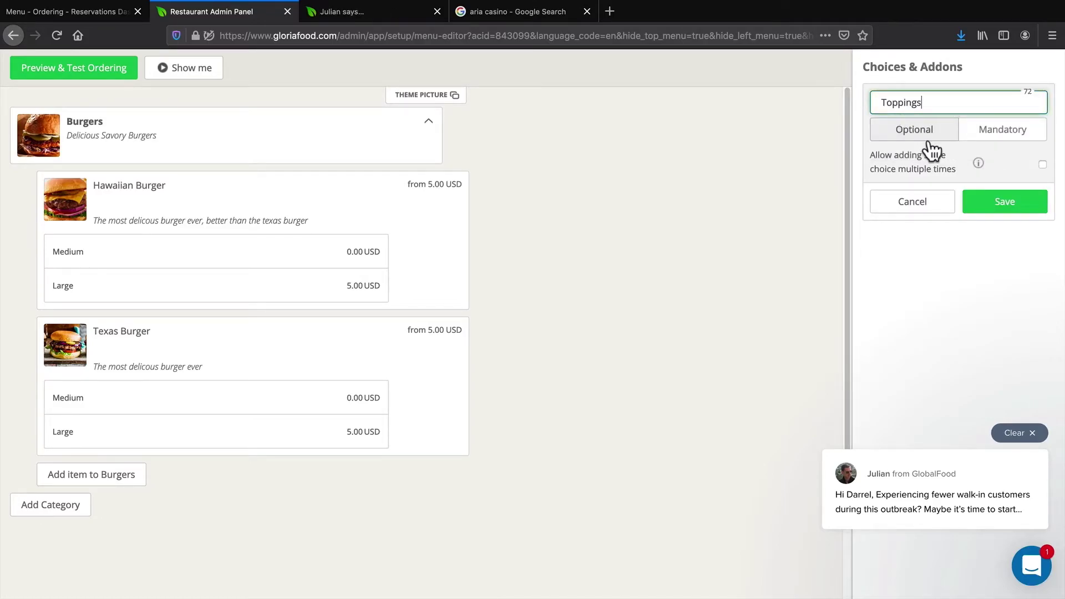
left_click(986, 202)
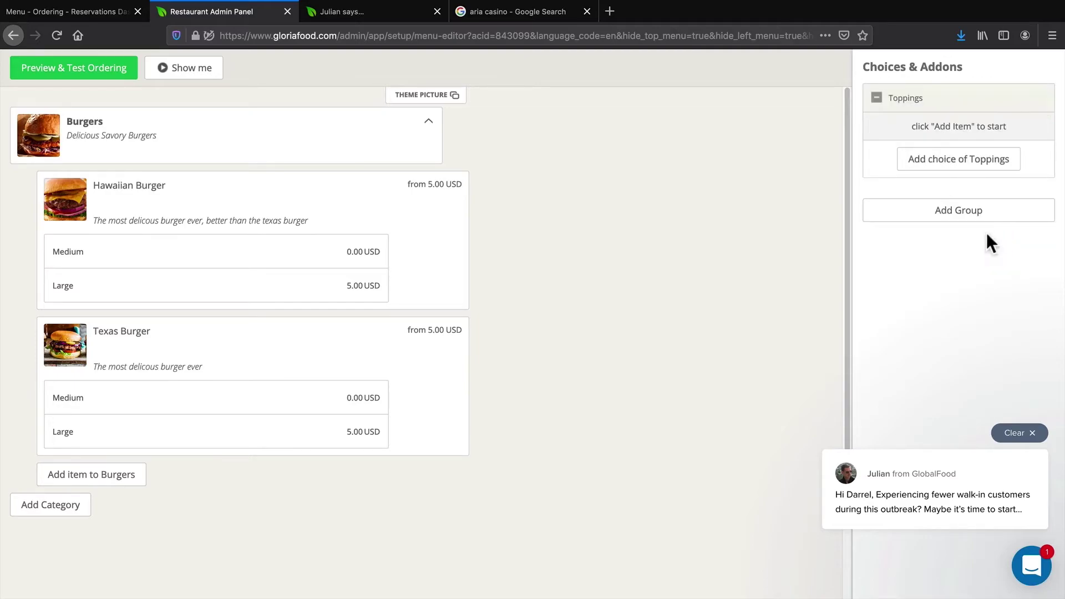
Add an Angus Beef choice priced 1.00 to the Toppings group
left_click(971, 166)
left_click(937, 131)
left_click(903, 149)
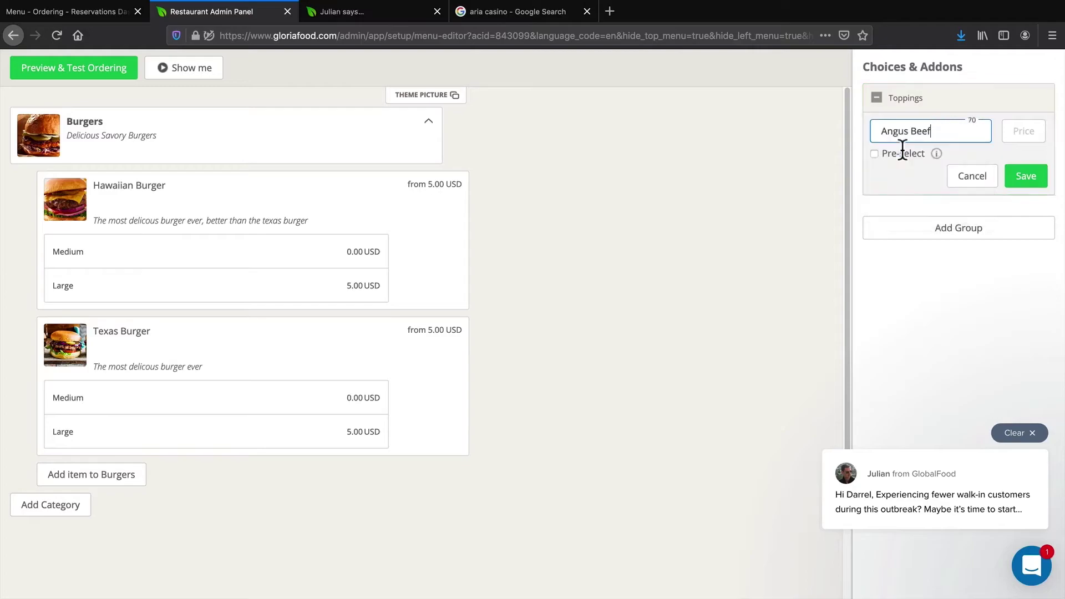
left_click(1009, 133)
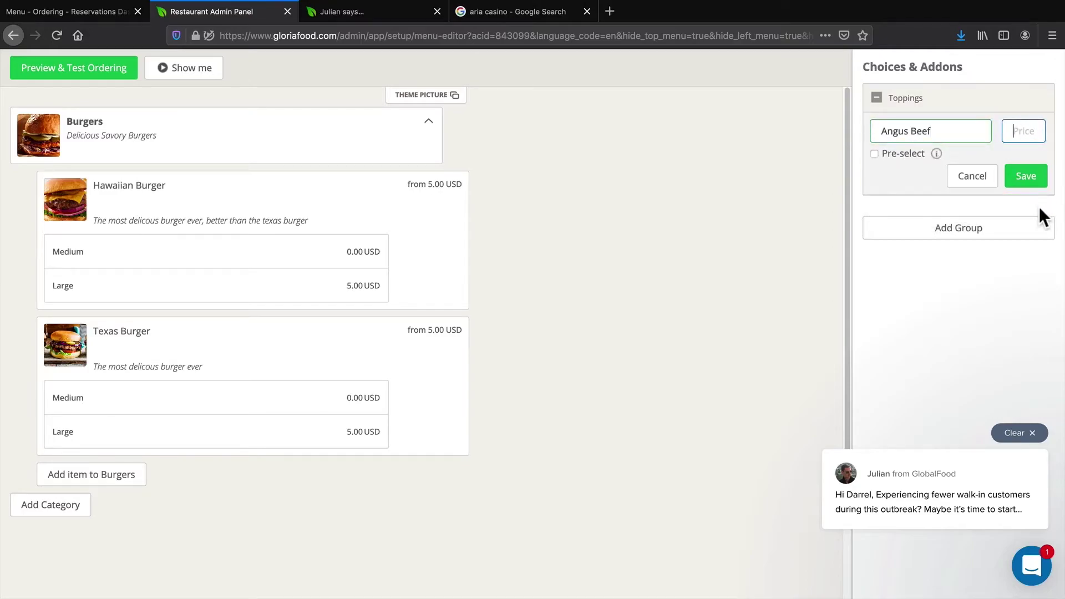
type("1")
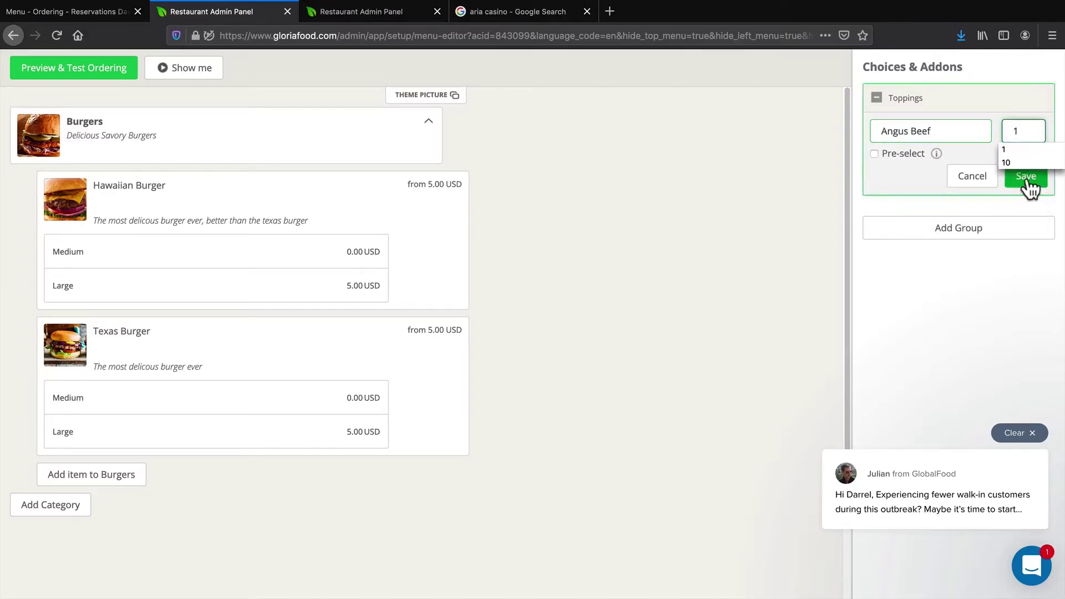
left_click(1026, 176)
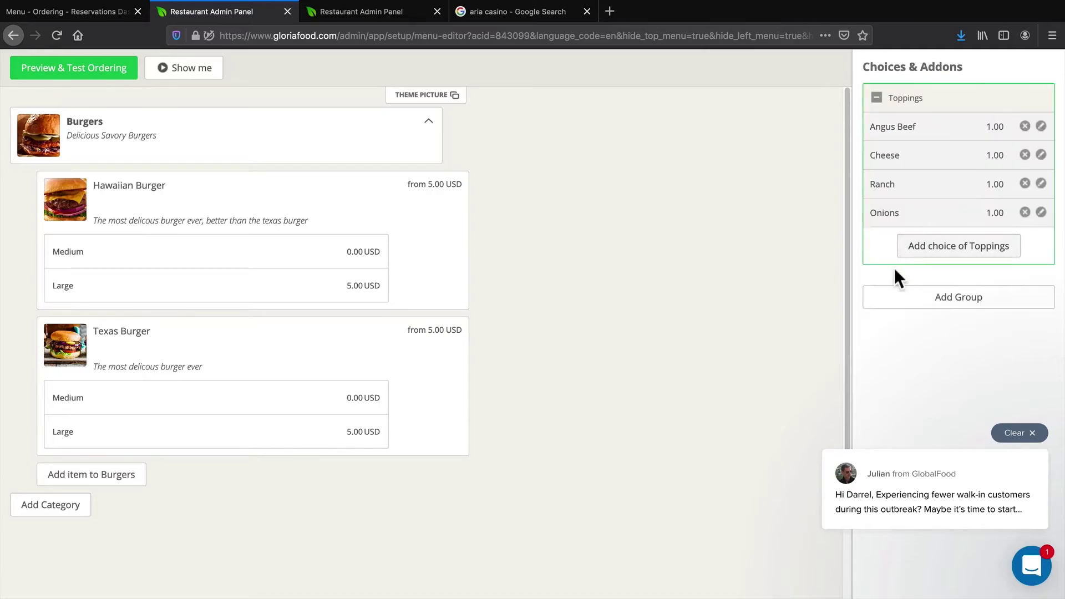
Attach the Toppings group to the burger size rows, including Hawaiian Burger Large
left_click(876, 100)
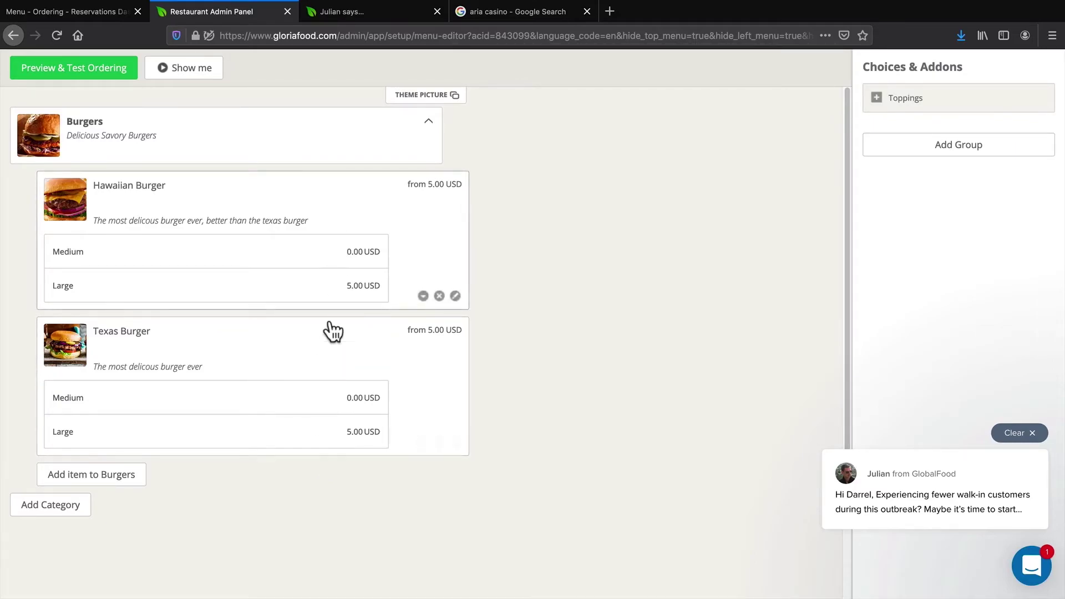
left_click_drag(915, 106, 190, 257)
left_click_drag(884, 114, 177, 452)
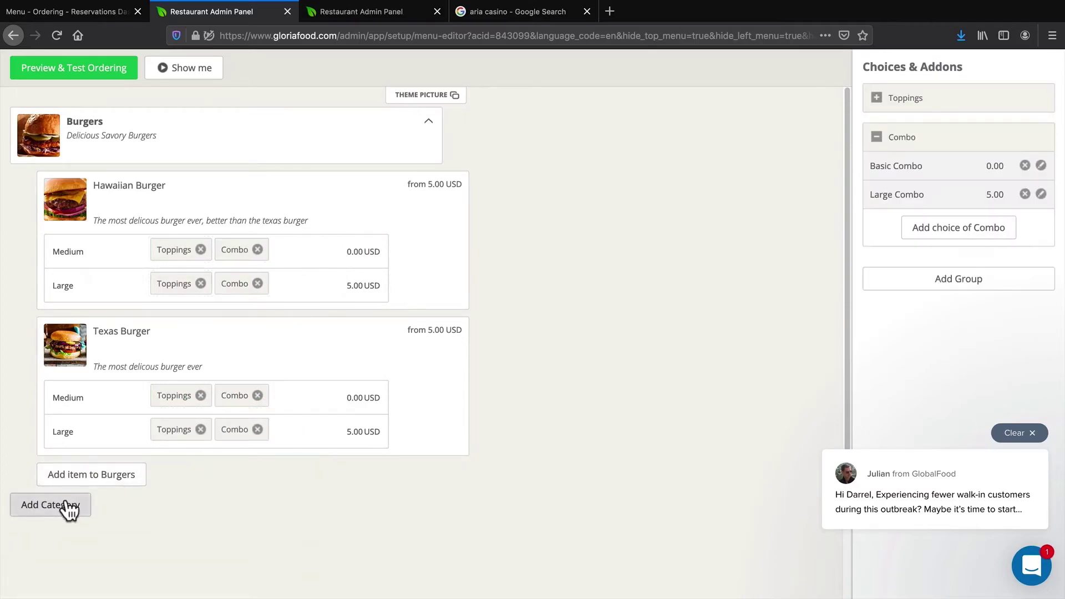
Create a Hot Dogs category described as 'New York Hot Dogs'
left_click(68, 504)
left_click(109, 246)
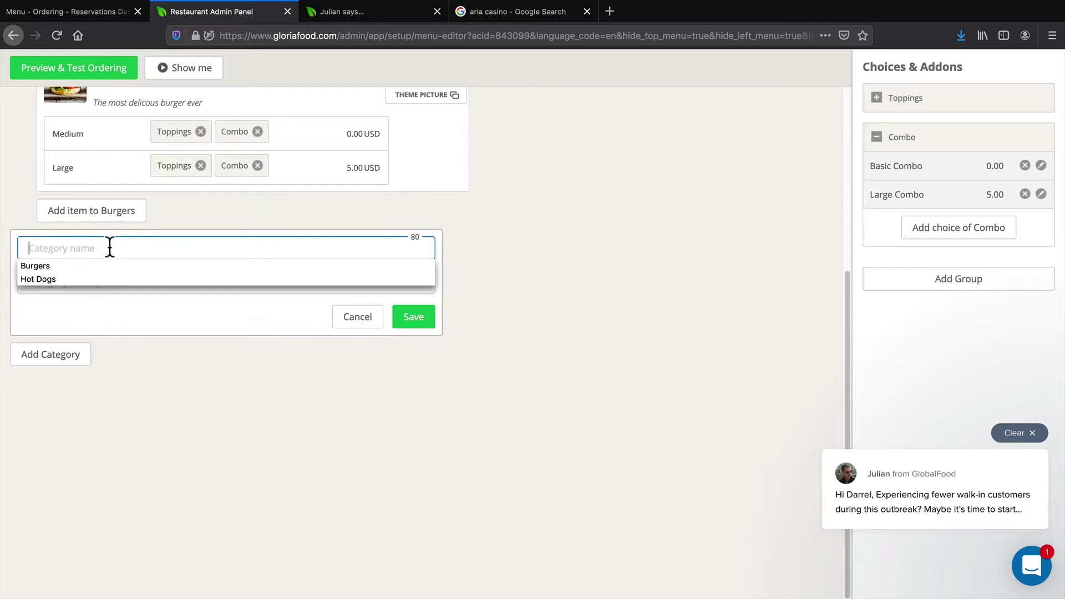
left_click(75, 279)
left_click(74, 280)
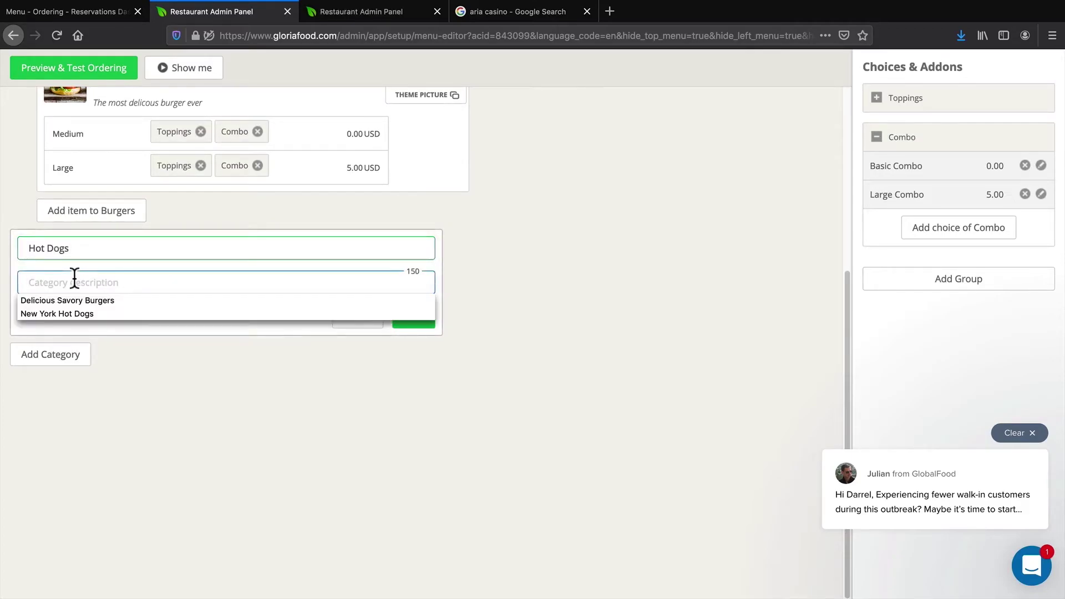
left_click(79, 311)
left_click(410, 318)
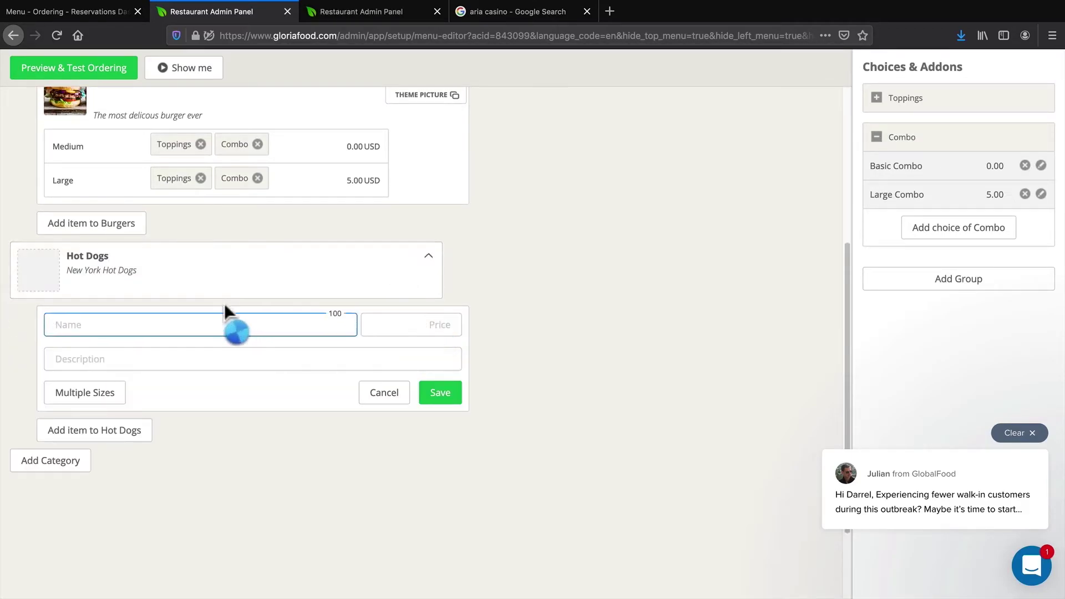
Add the Wilson Dog item and link the Combo group to its Medium and Large sizes
left_click(98, 324)
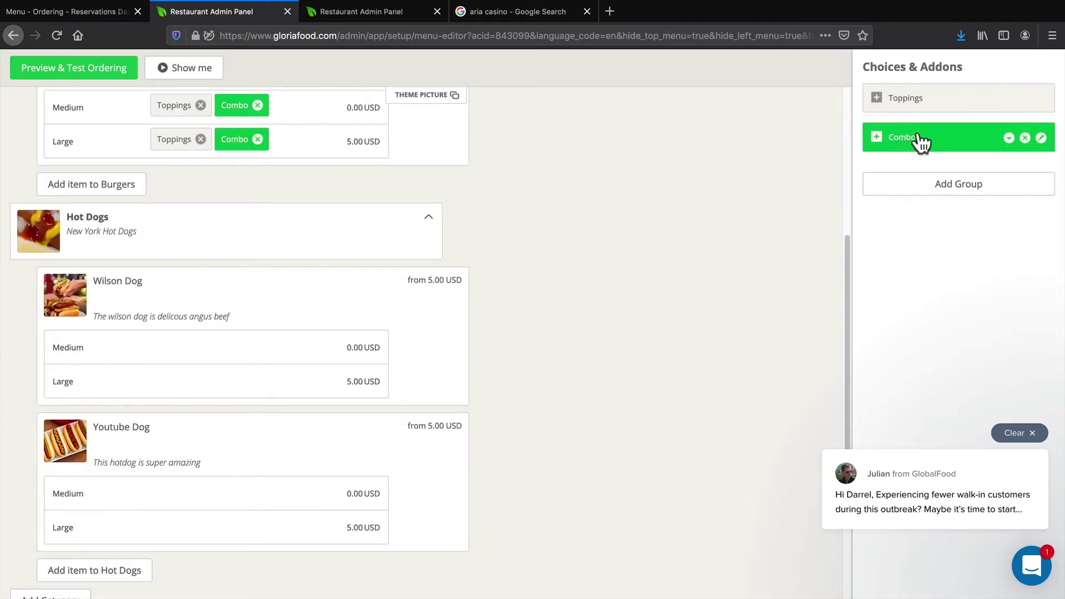
left_click_drag(918, 143, 185, 357)
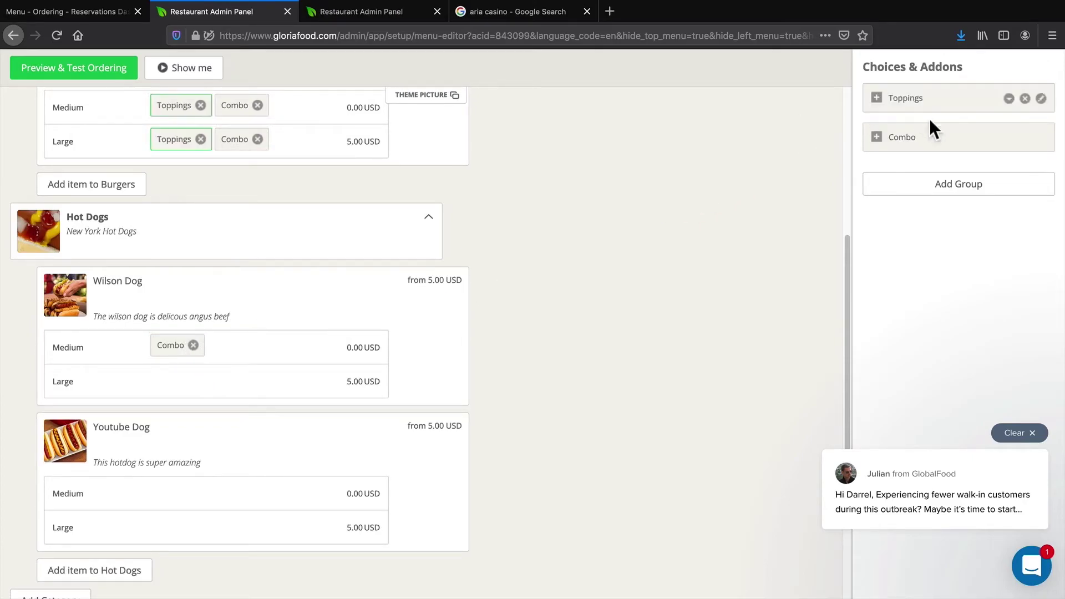
left_click_drag(939, 139, 175, 383)
left_click_drag(984, 153, 532, 388)
scroll(288, 316, "up", 7)
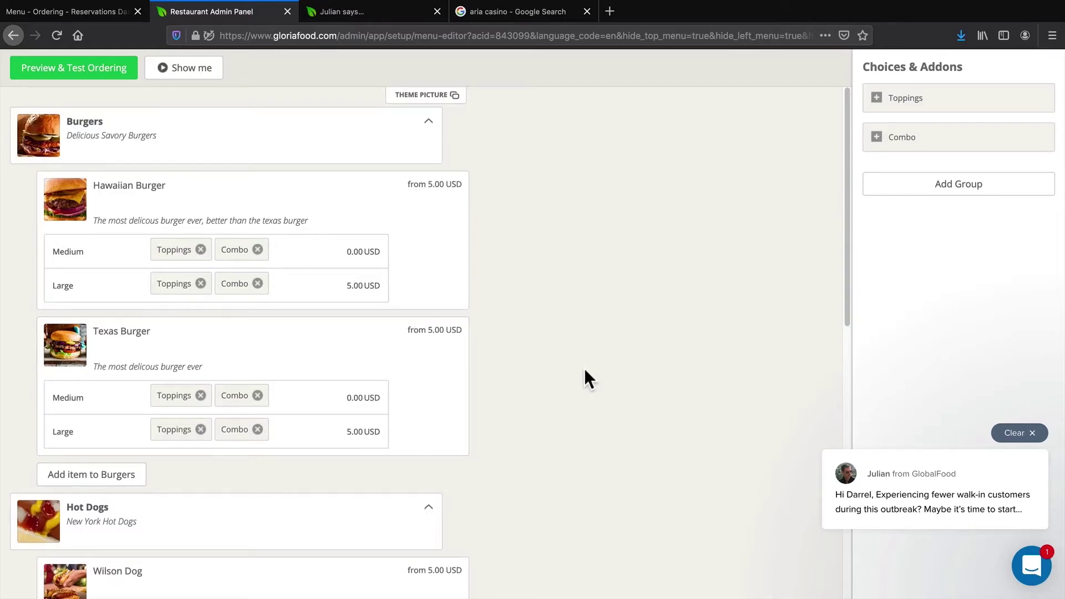
scroll(585, 371, "down", 1)
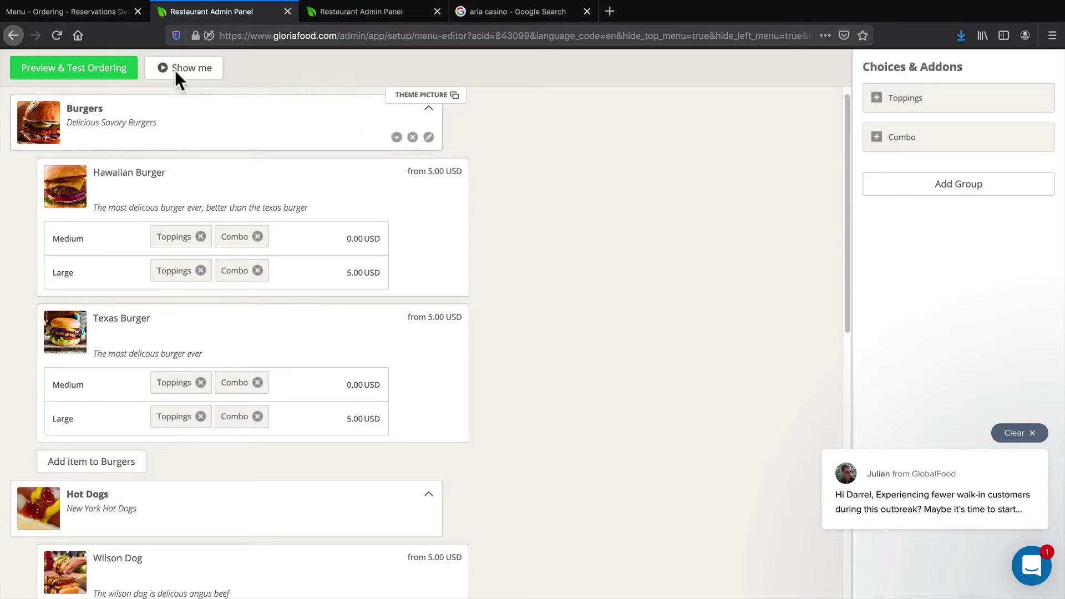
Copy the menu-and-ordering shortcode from the Publishing page, then move the restaurant admin tab second
left_click(72, 9)
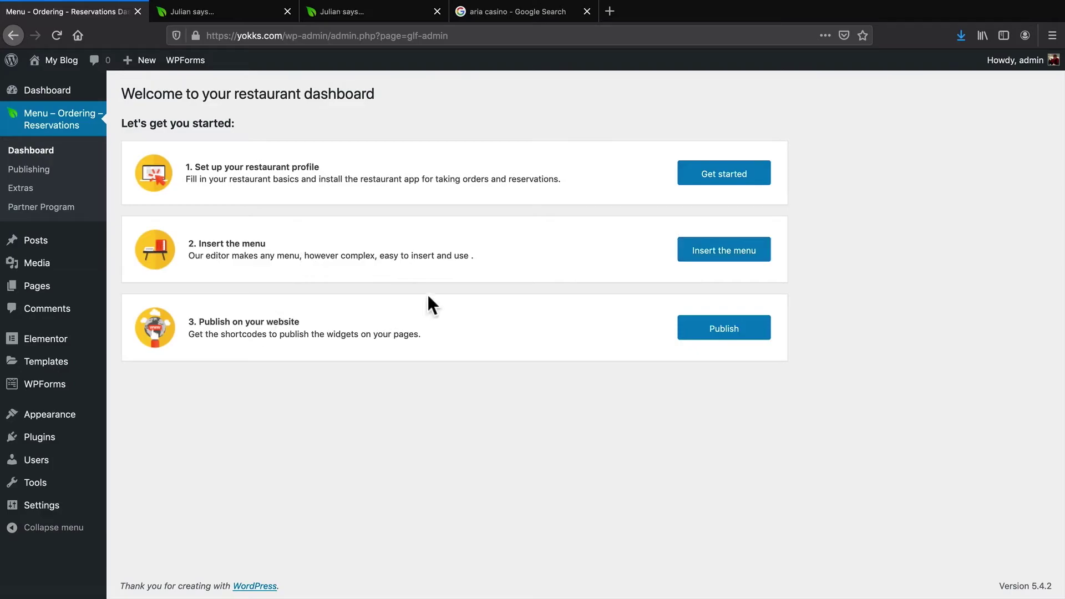
left_click(691, 333)
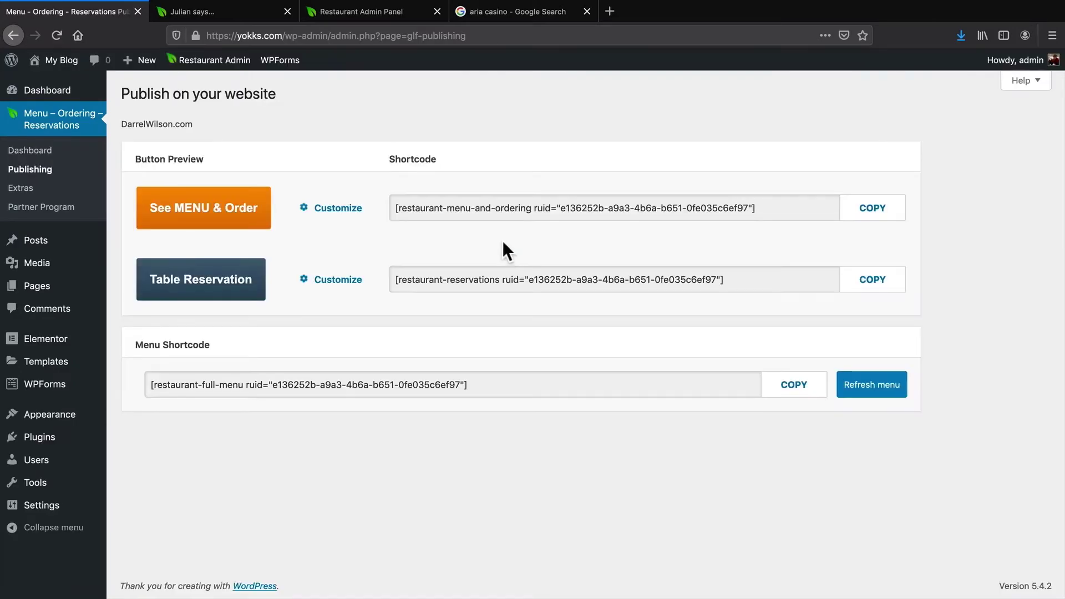
left_click(499, 208)
right_click(498, 208)
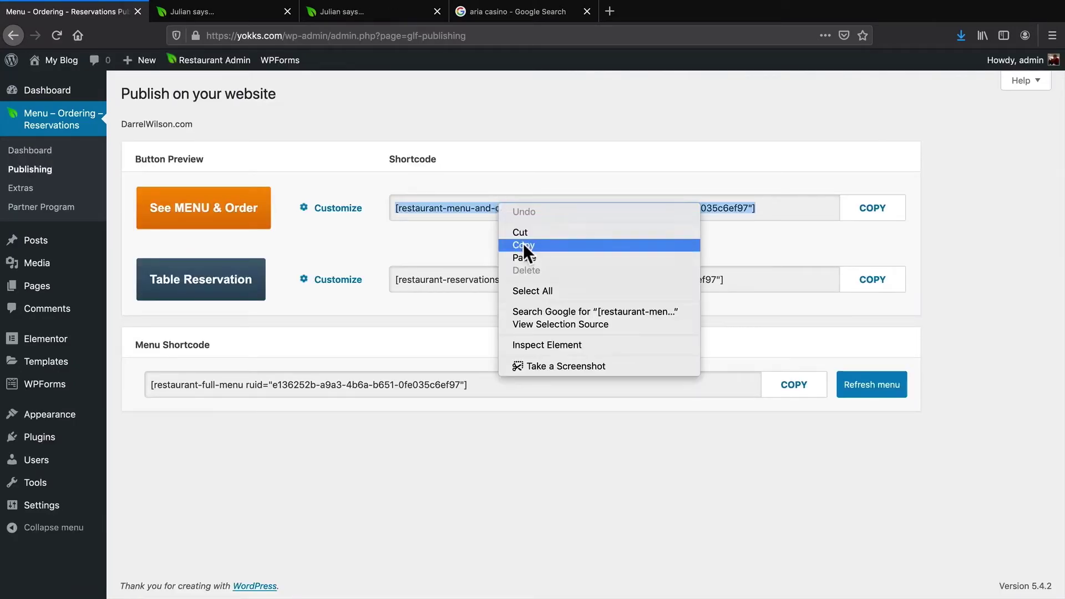
left_click(524, 243)
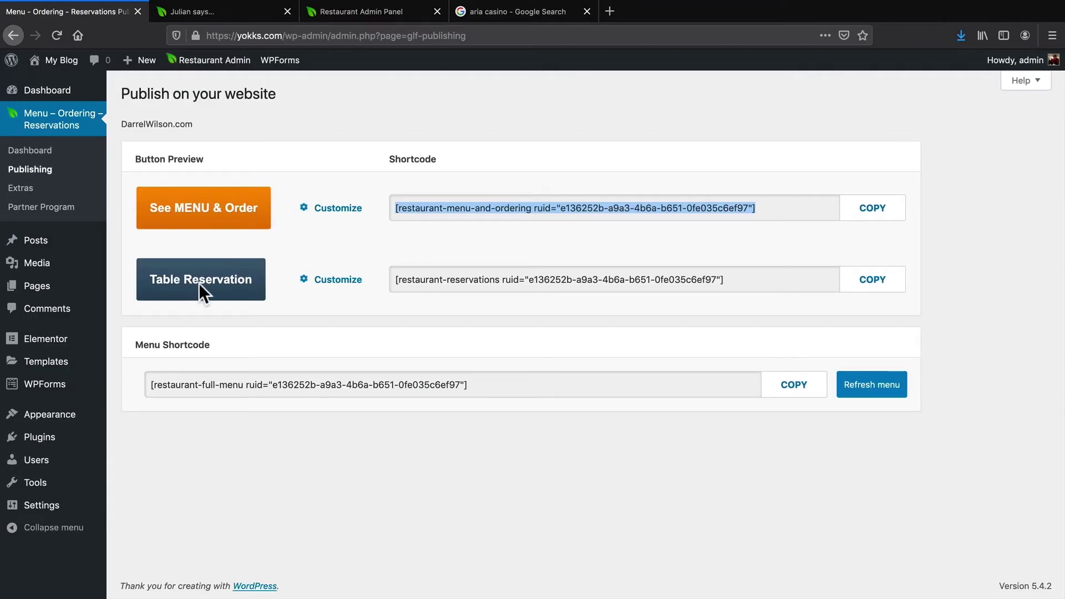
left_click(351, 13)
left_click_drag(356, 12, 238, 11)
Load yokks.com, open its home page in Elementor, and return to the Publishing page
left_click(247, 36)
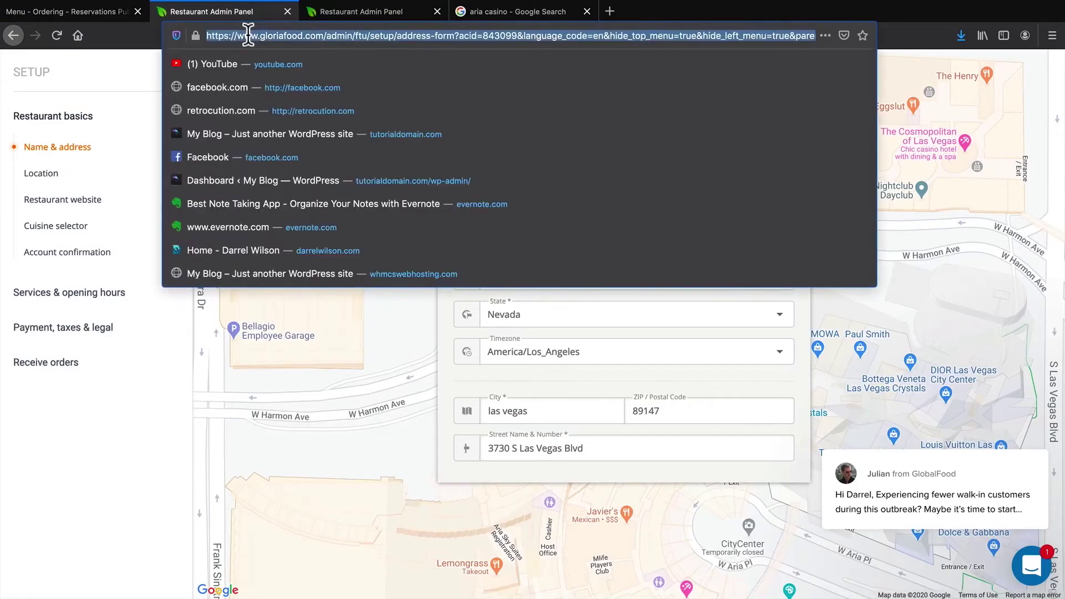
type("t")
key("BackSpace")
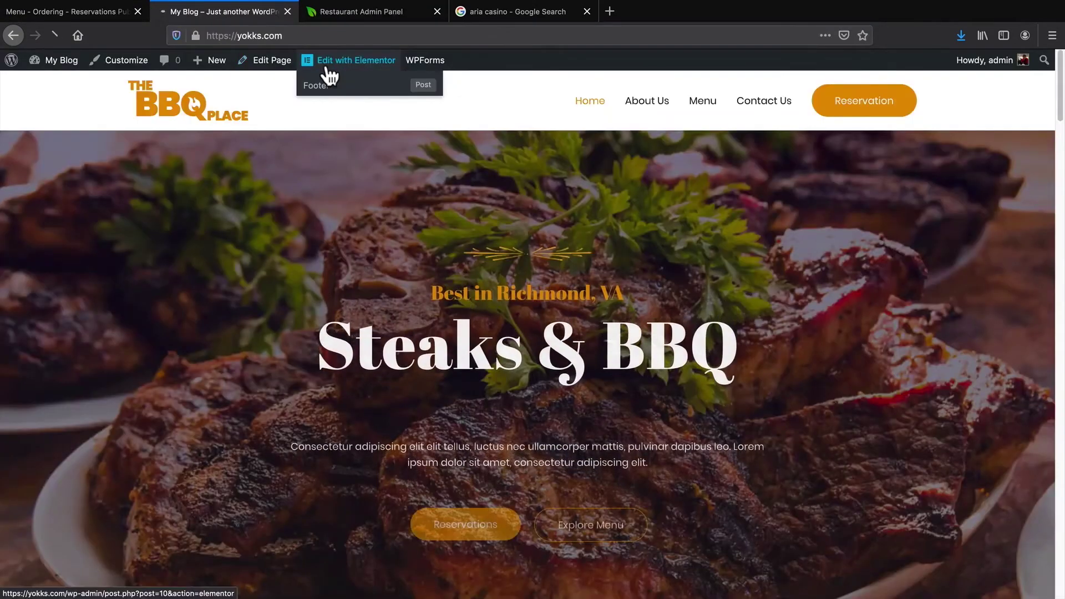
left_click(326, 65)
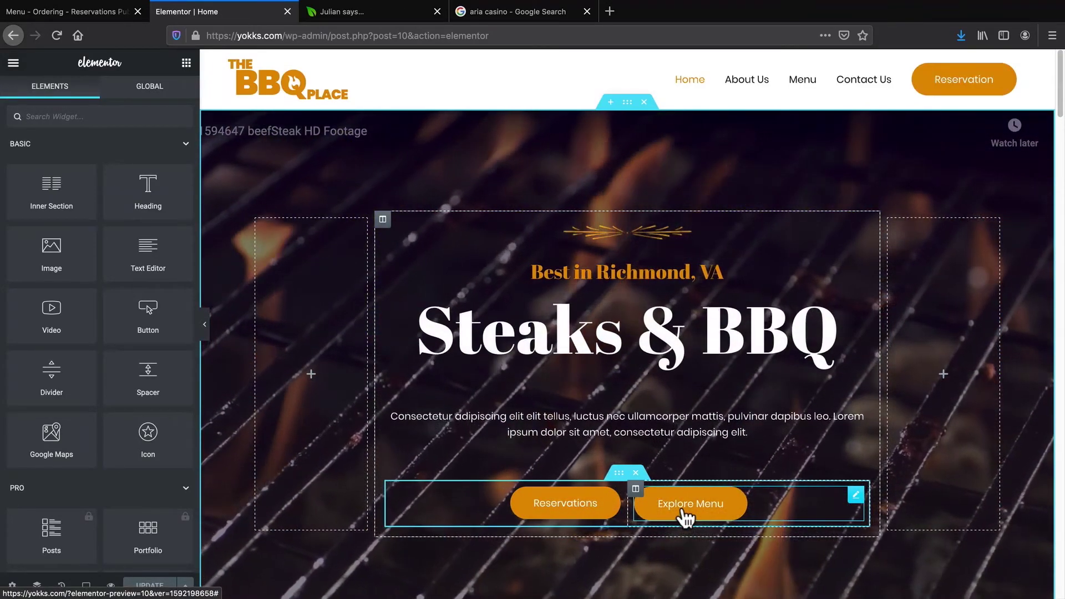
left_click(75, 11)
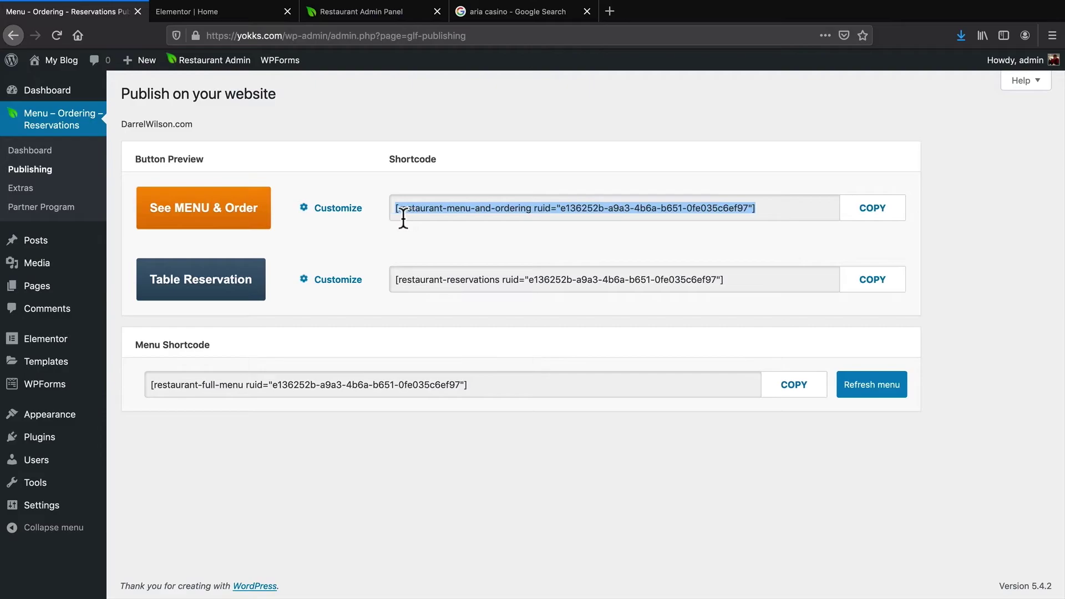
Set the ordering buttons' font to Comic Sans and save
left_click(305, 208)
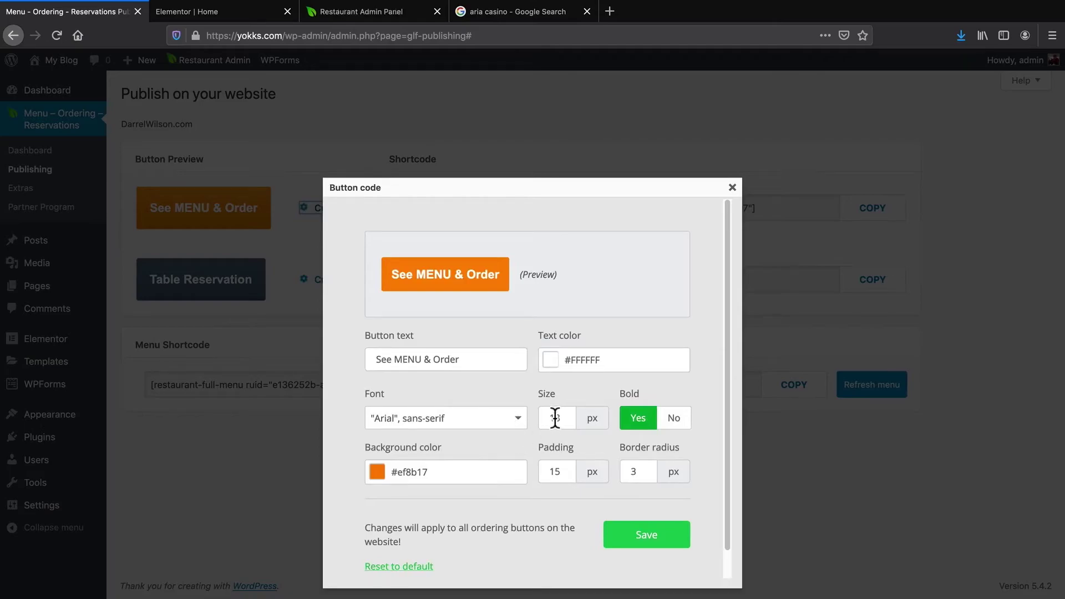
left_click(466, 425)
left_click(465, 465)
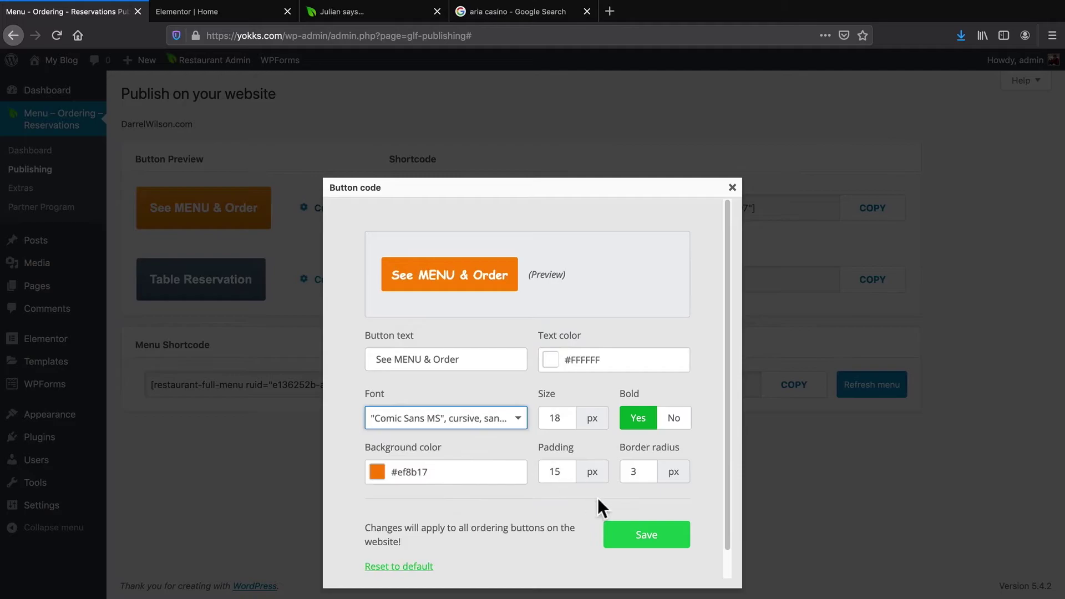
left_click(647, 539)
Copy the menu-and-ordering shortcode
double_click(414, 206)
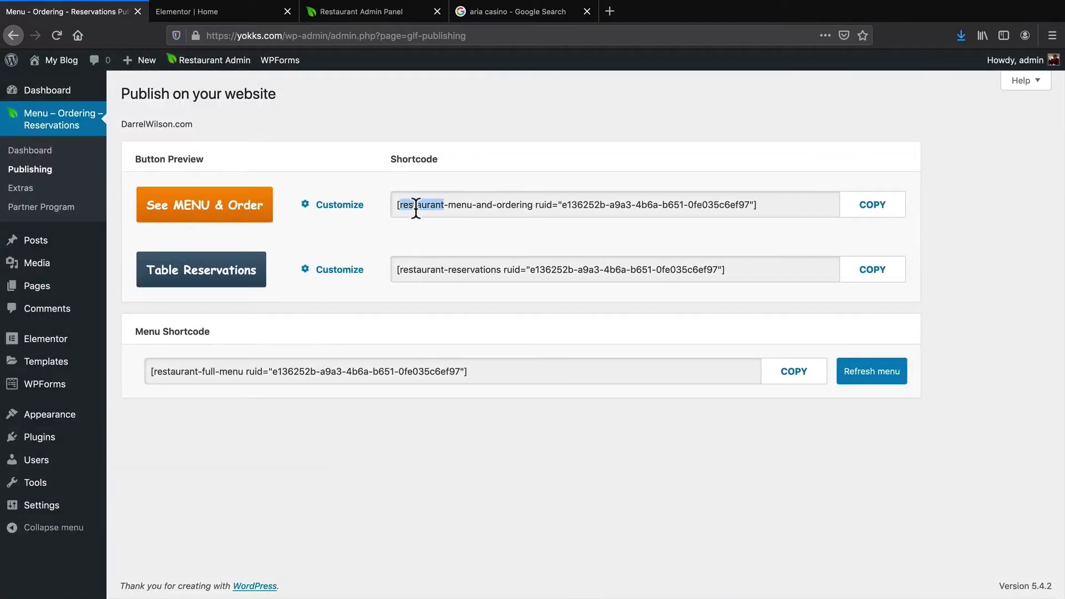
left_click(416, 205)
right_click(418, 208)
left_click(441, 246)
Delete the hero's Explore Menu and Reservations buttons in Elementor
left_click(208, 11)
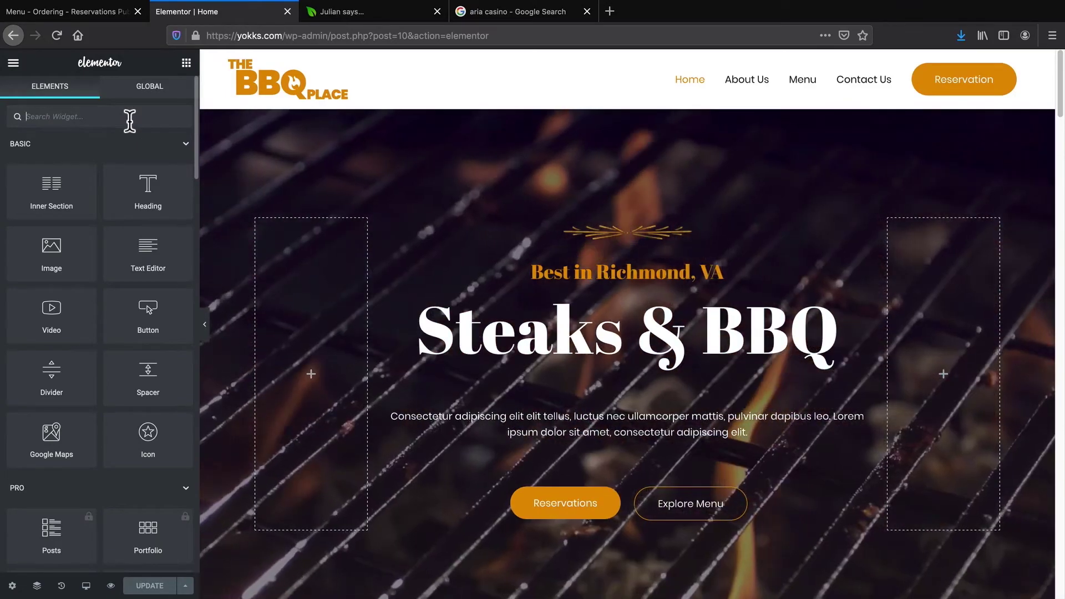
type("shortcode")
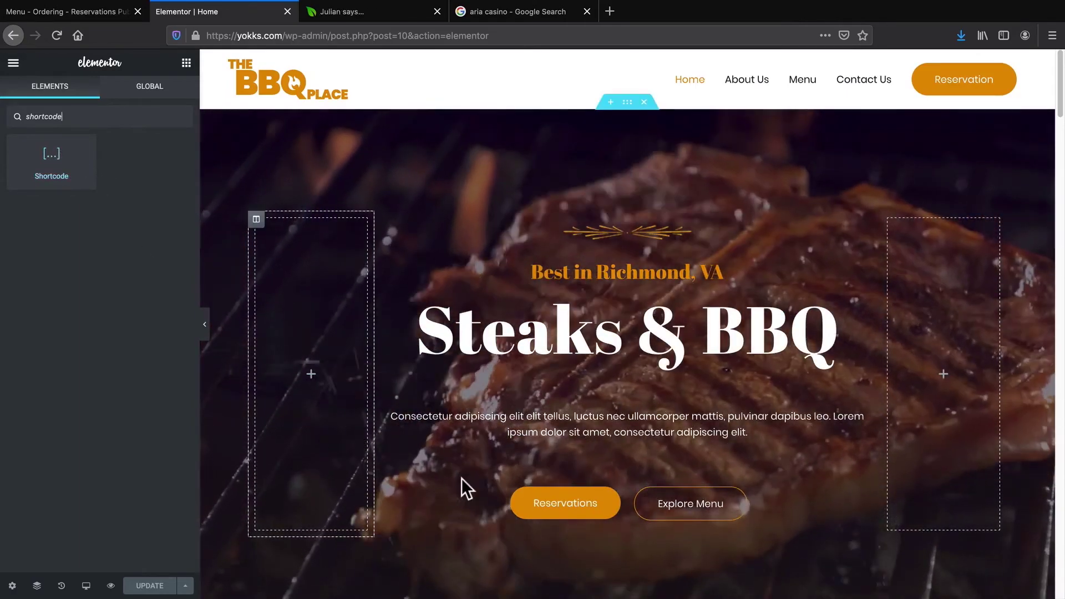
right_click(710, 508)
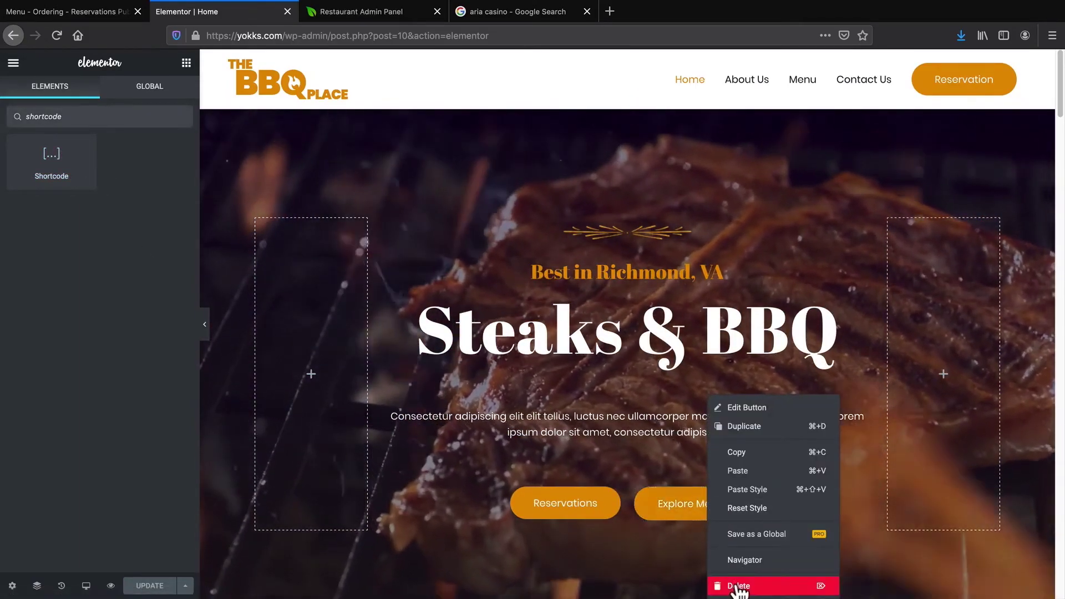
left_click(710, 583)
right_click(569, 514)
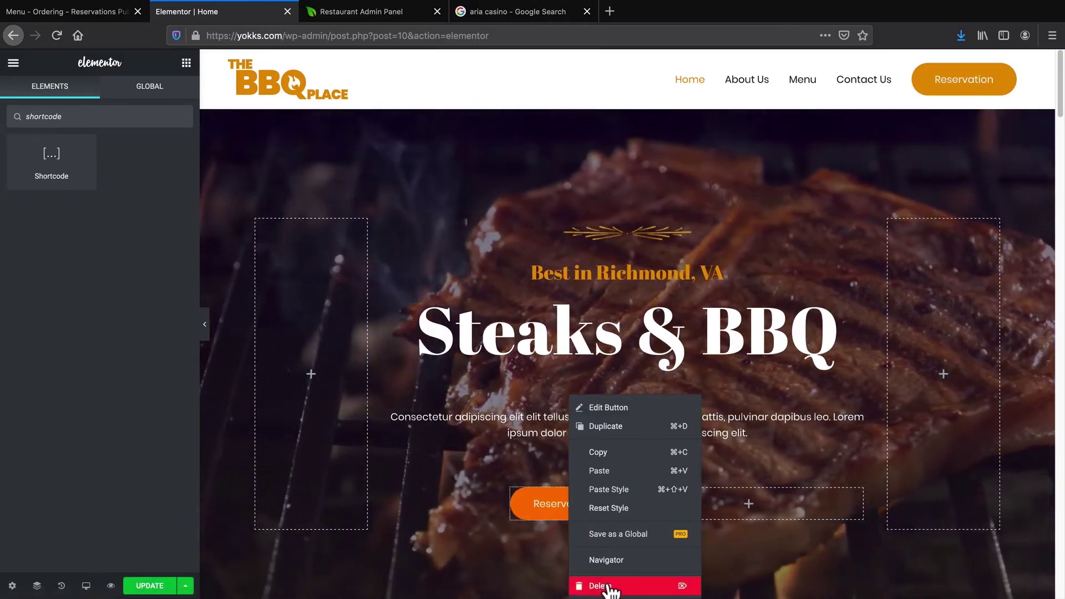
left_click(600, 583)
Place a Shortcode widget where Explore Menu was, paste the menu-and-ordering shortcode, and apply
left_click_drag(59, 159, 740, 510)
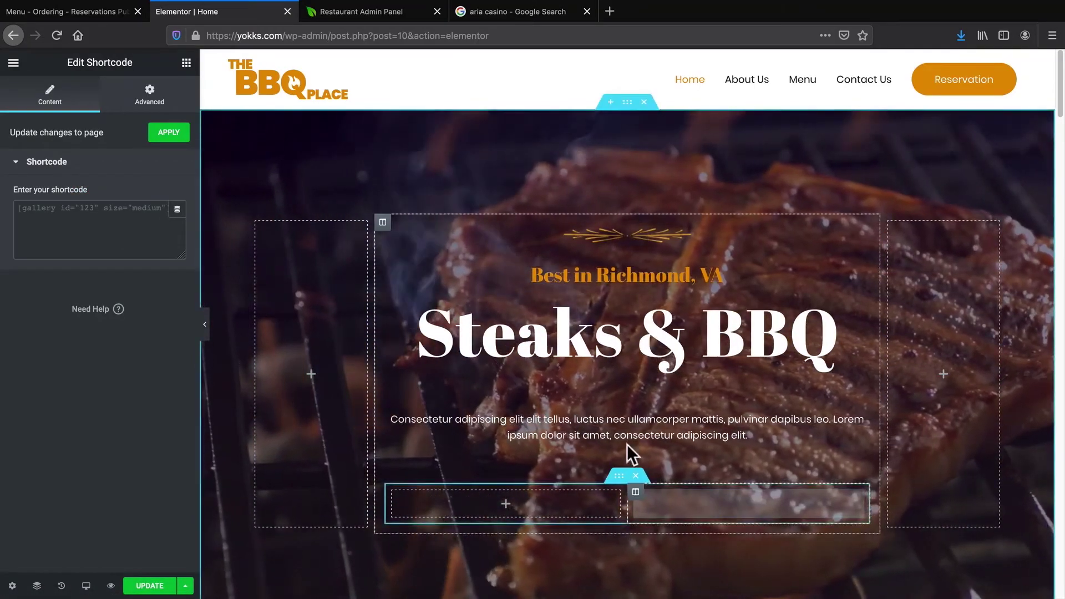
right_click(102, 206)
left_click(117, 254)
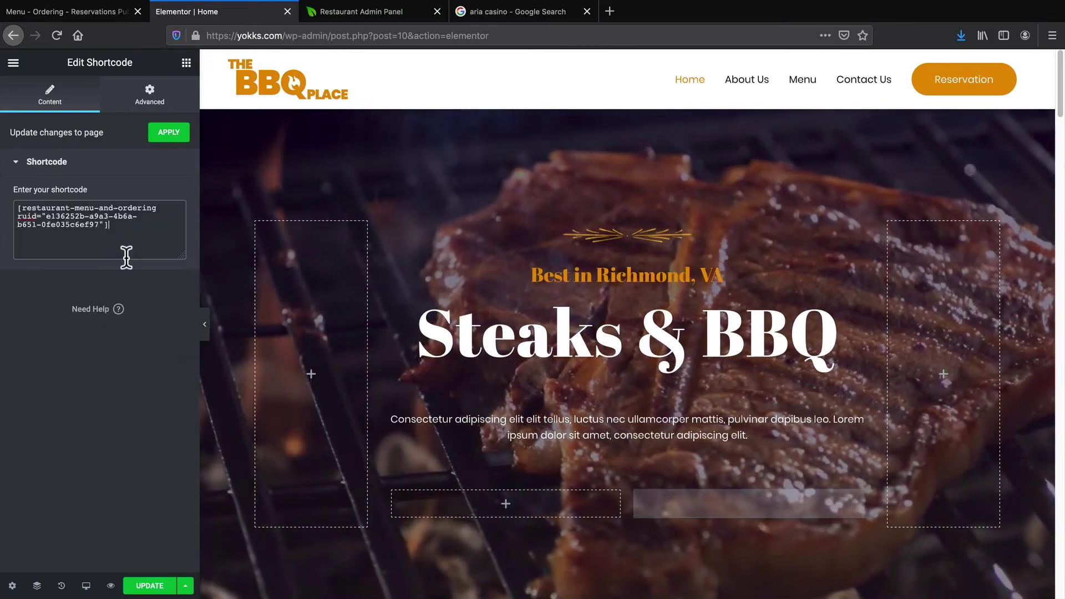
left_click(164, 135)
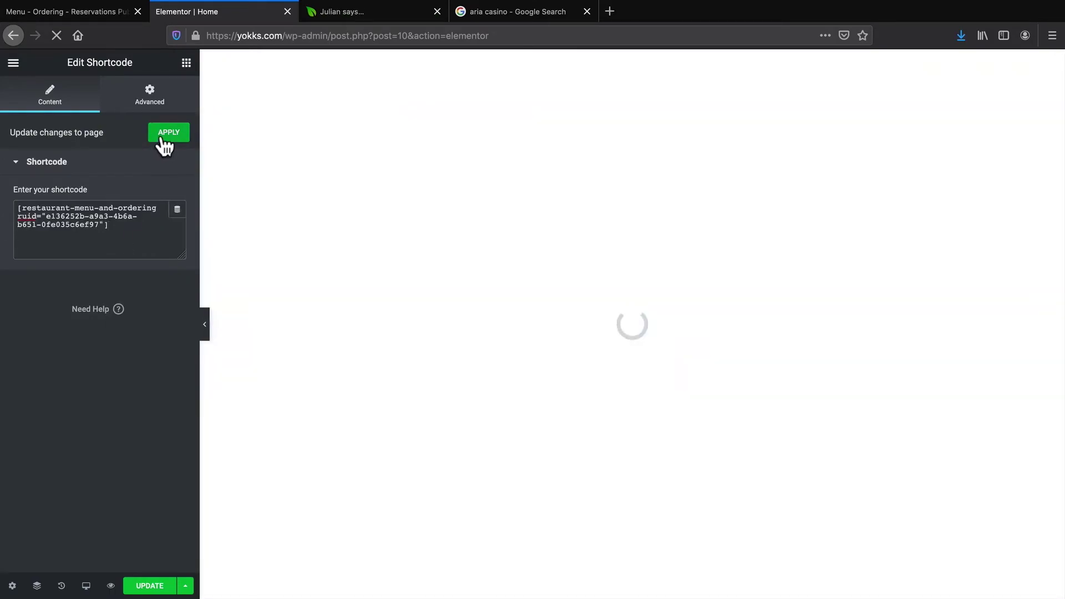
left_click(93, 9)
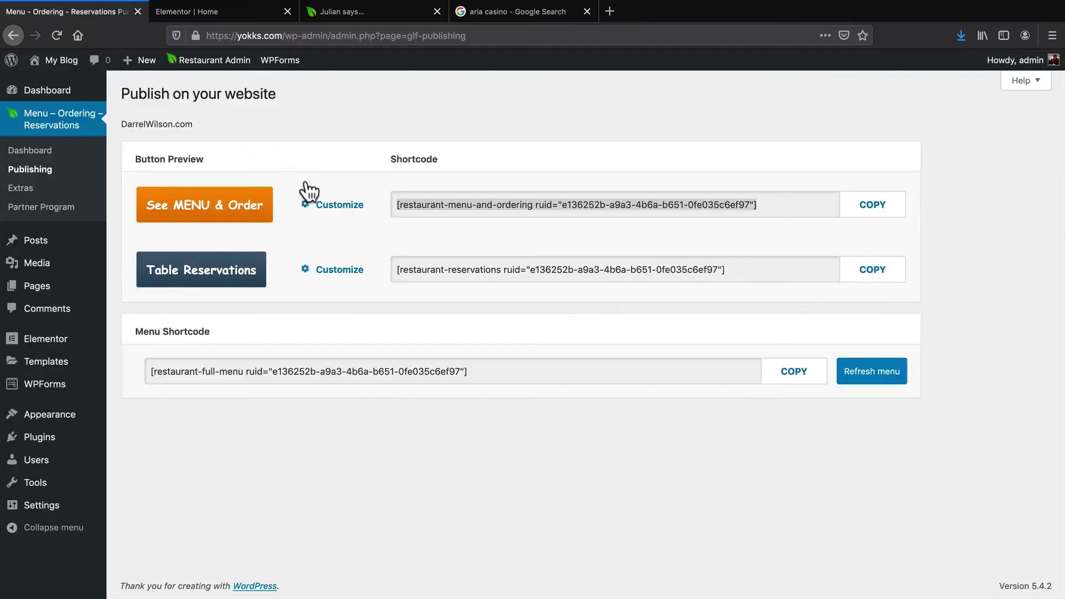
Copy the table reservations shortcode
right_click(525, 268)
left_click(548, 307)
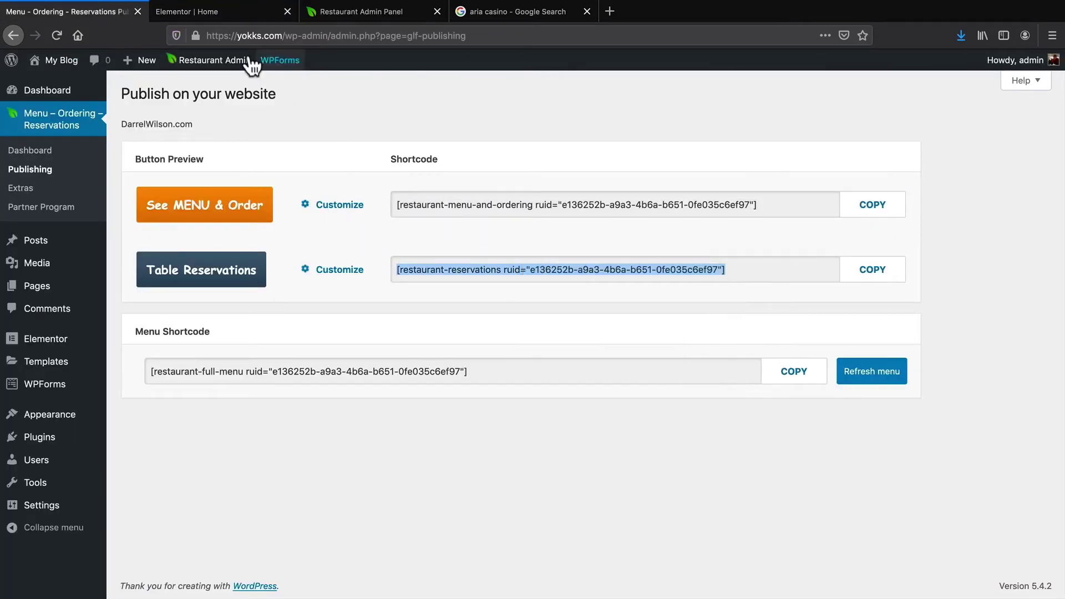
left_click(229, 11)
Add a Shortcode widget to the empty left hero column with the reservations shortcode applied
left_click(85, 115)
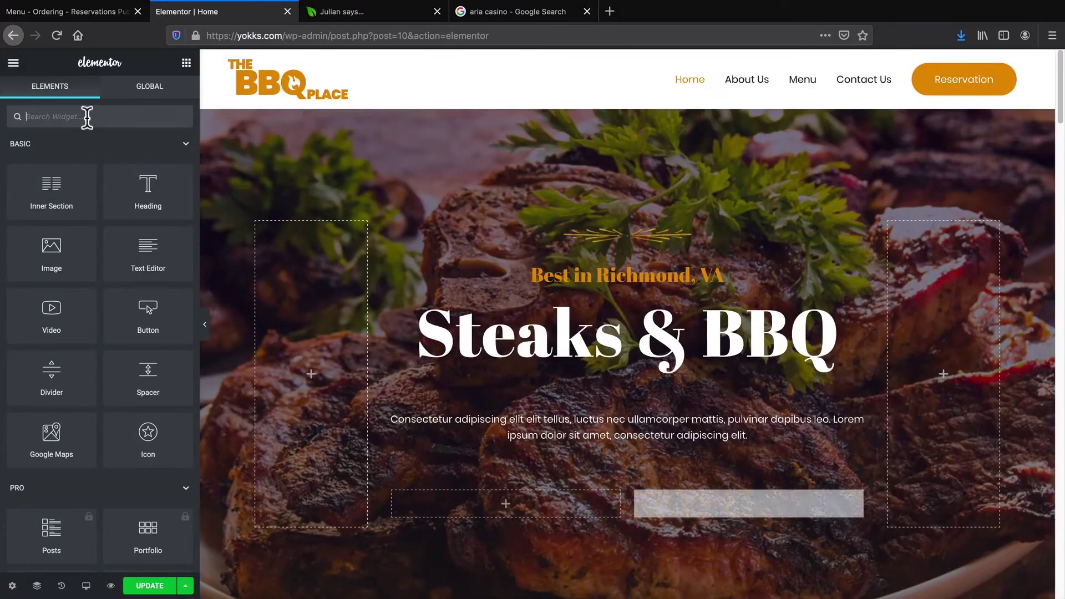
type("shortcode")
left_click_drag(52, 156, 511, 520)
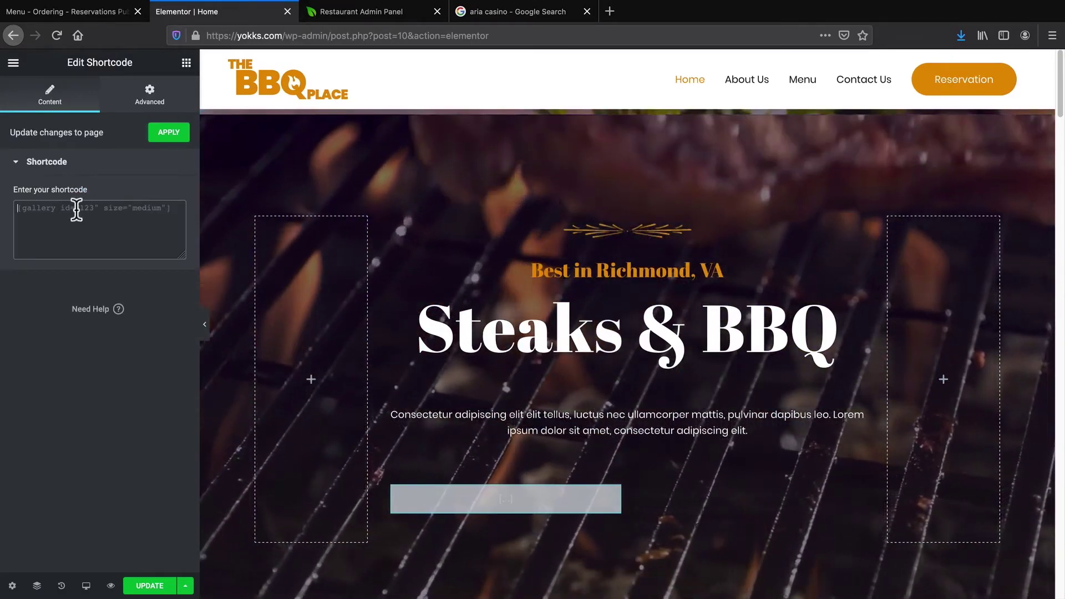
right_click(85, 211)
left_click(85, 262)
left_click(157, 136)
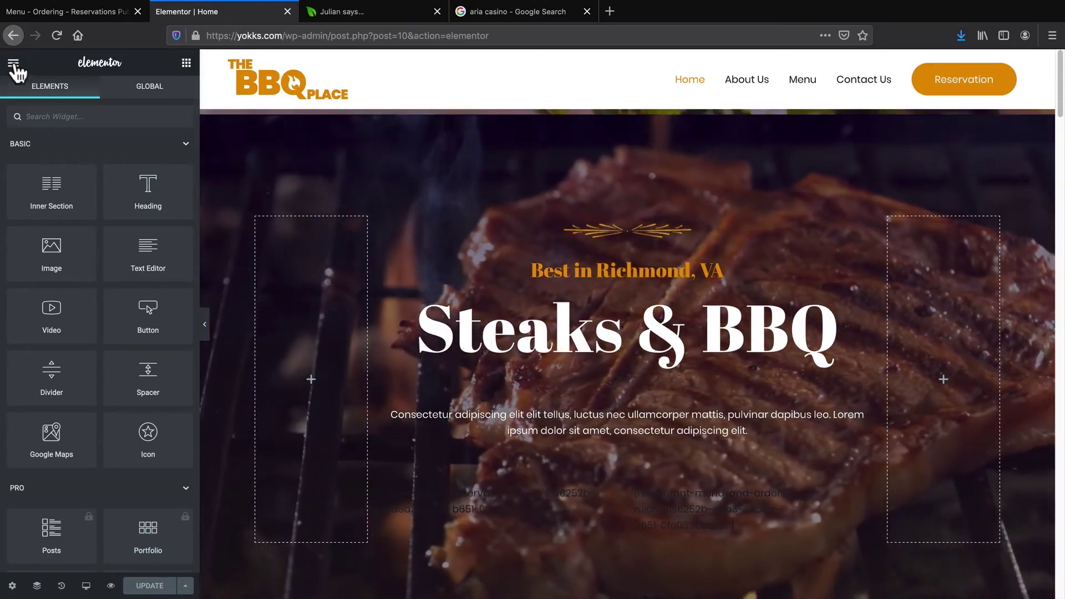
left_click(13, 64)
View the live home page and open the See MENU & Order popup
right_click(73, 412)
left_click(74, 412)
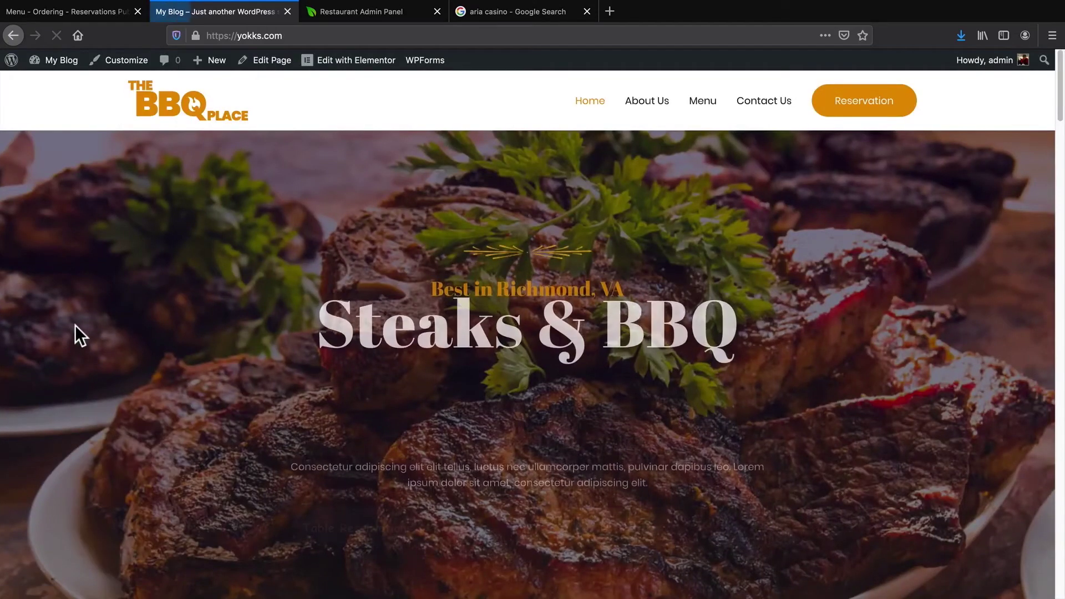
scroll(96, 327, "down", 2)
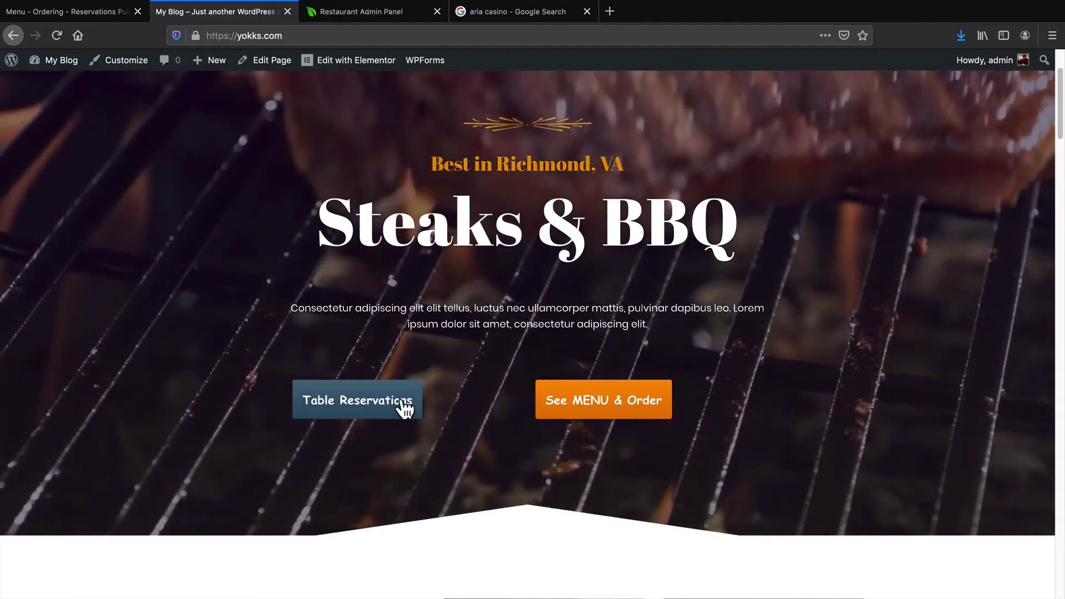
scroll(406, 410, "up", 2)
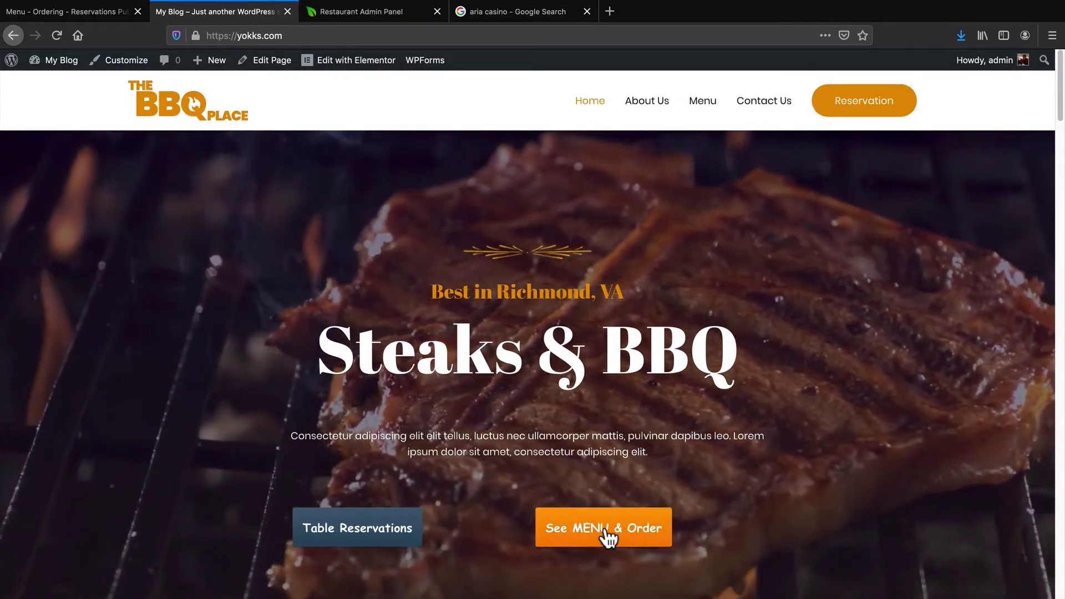
left_click(606, 532)
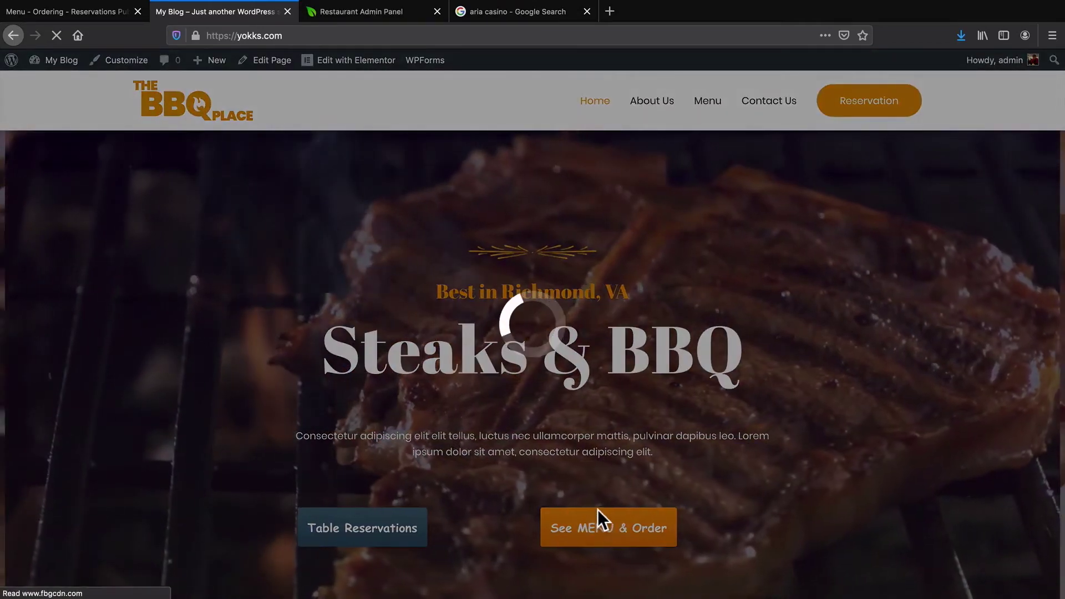
Configure the Hawaiian Burger's size, toppings and combo, and add it to the cart
scroll(588, 505, "down", 1)
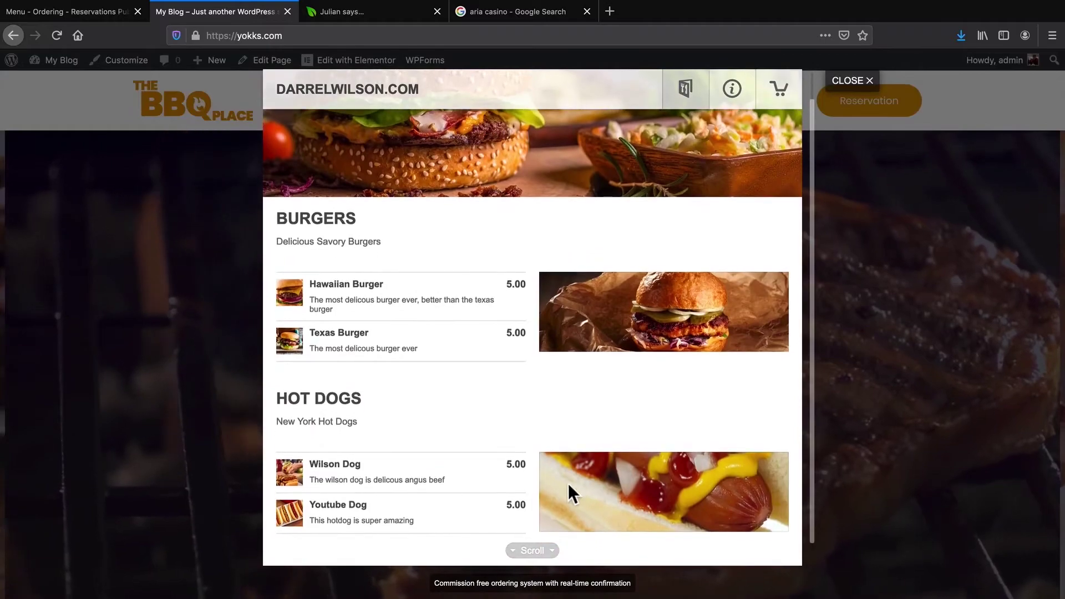
scroll(561, 477, "up", 1)
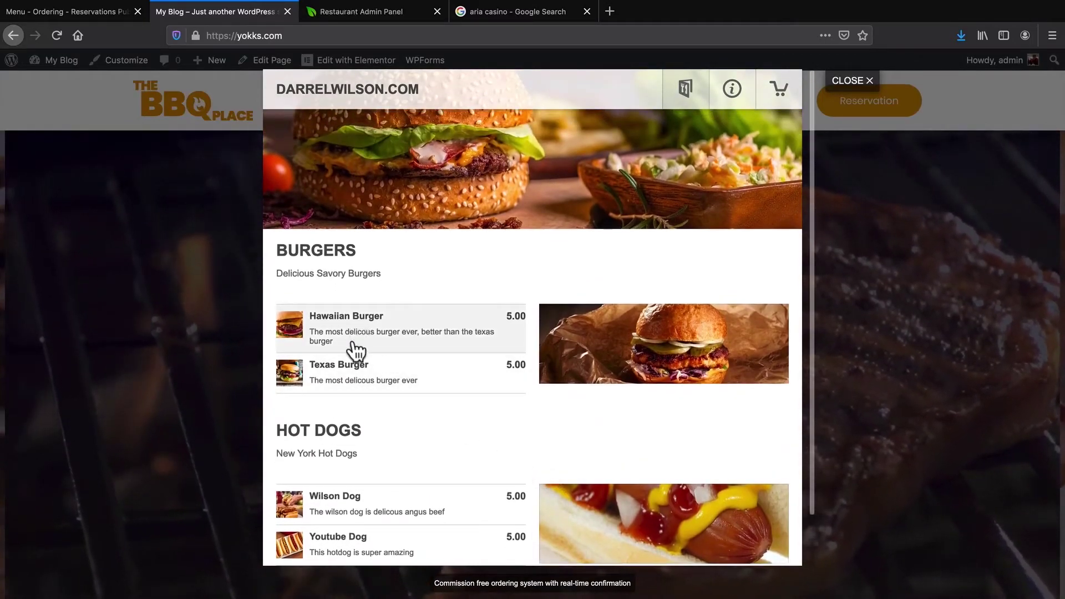
scroll(359, 389, "down", 2)
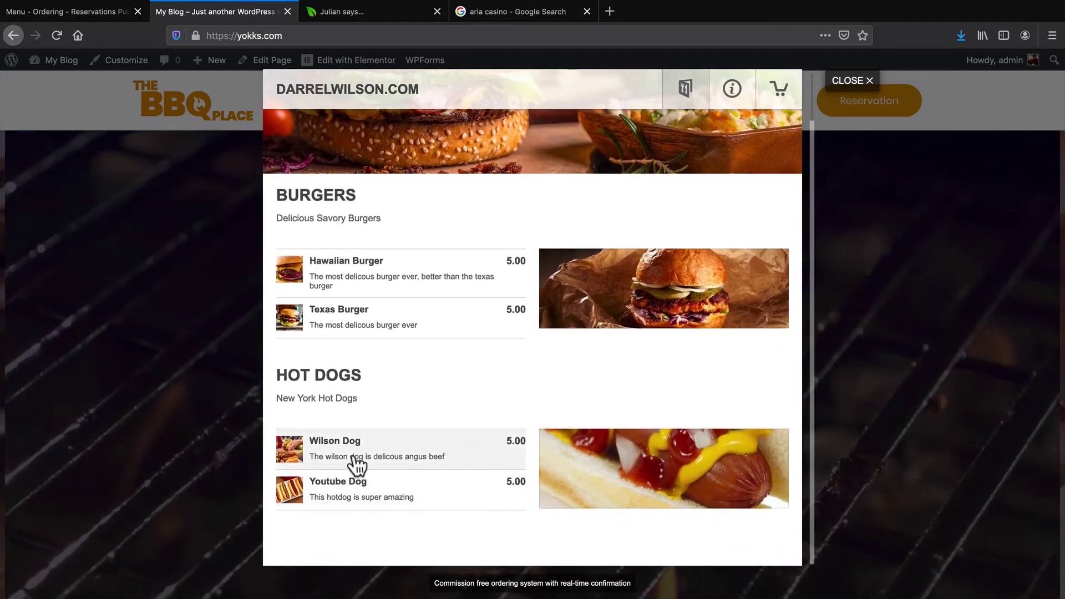
left_click(388, 274)
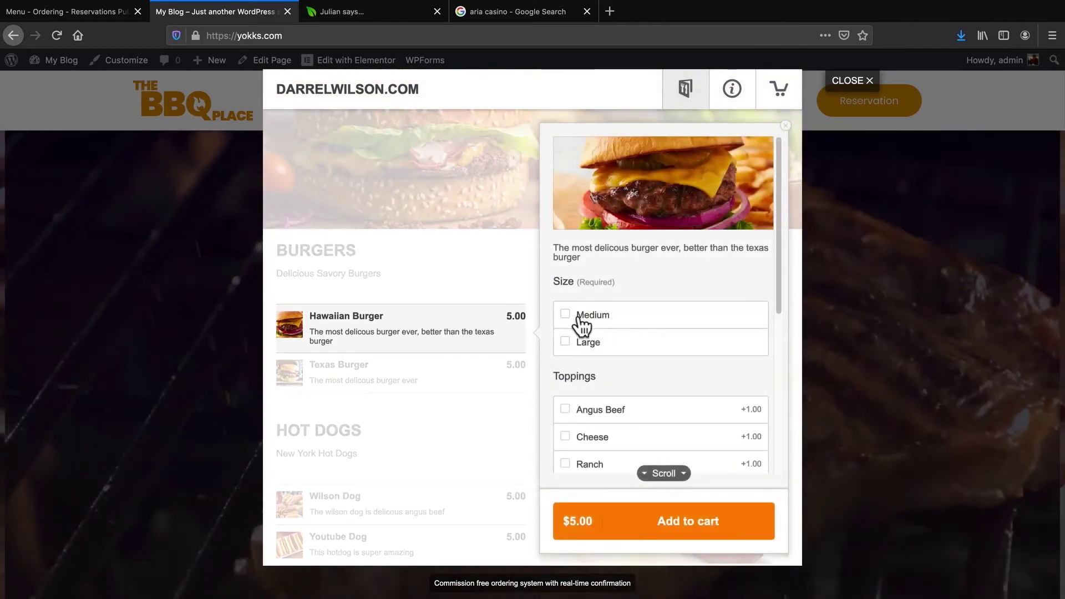
scroll(580, 355, "down", 5)
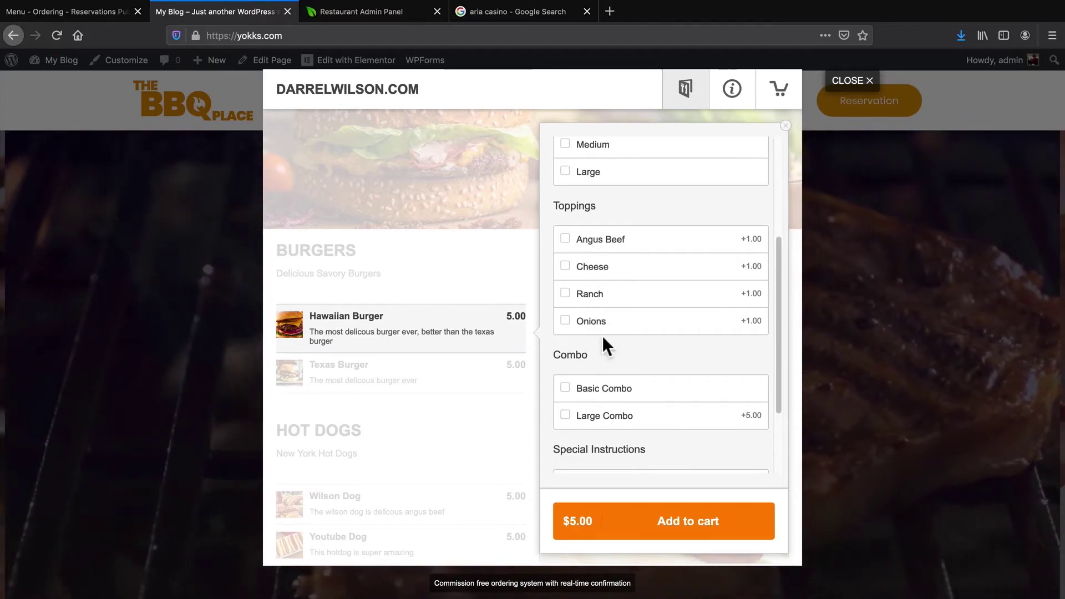
scroll(605, 344, "down", 1)
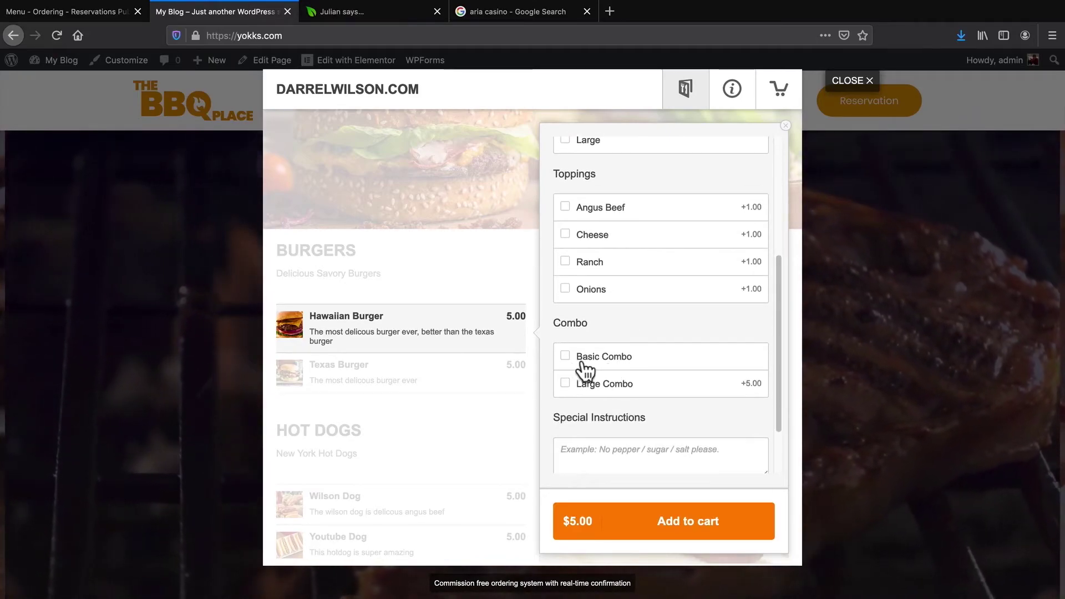
left_click(688, 521)
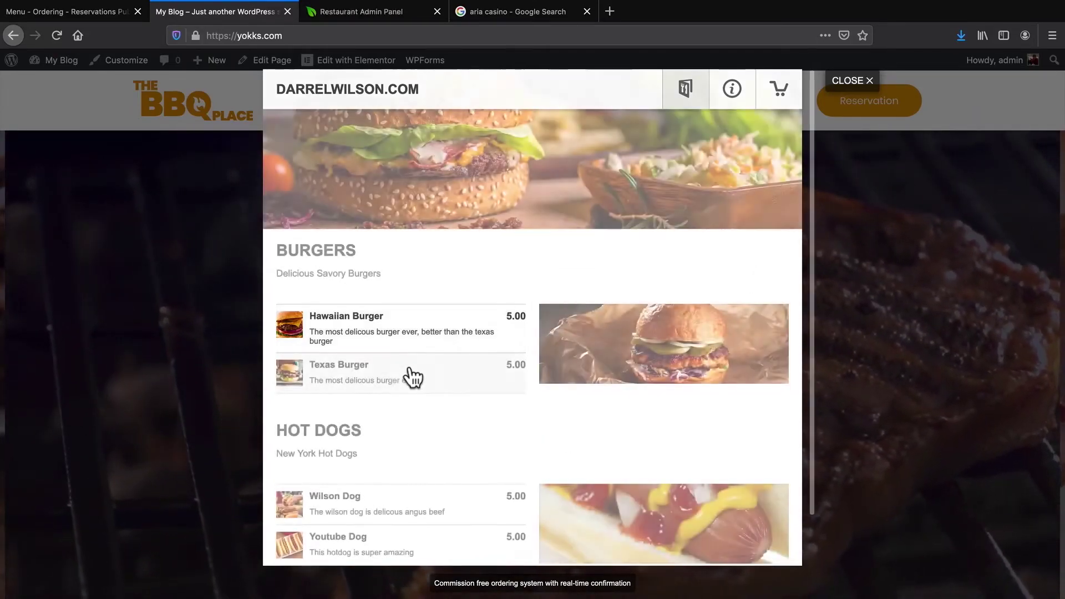
scroll(703, 524, "down", 1)
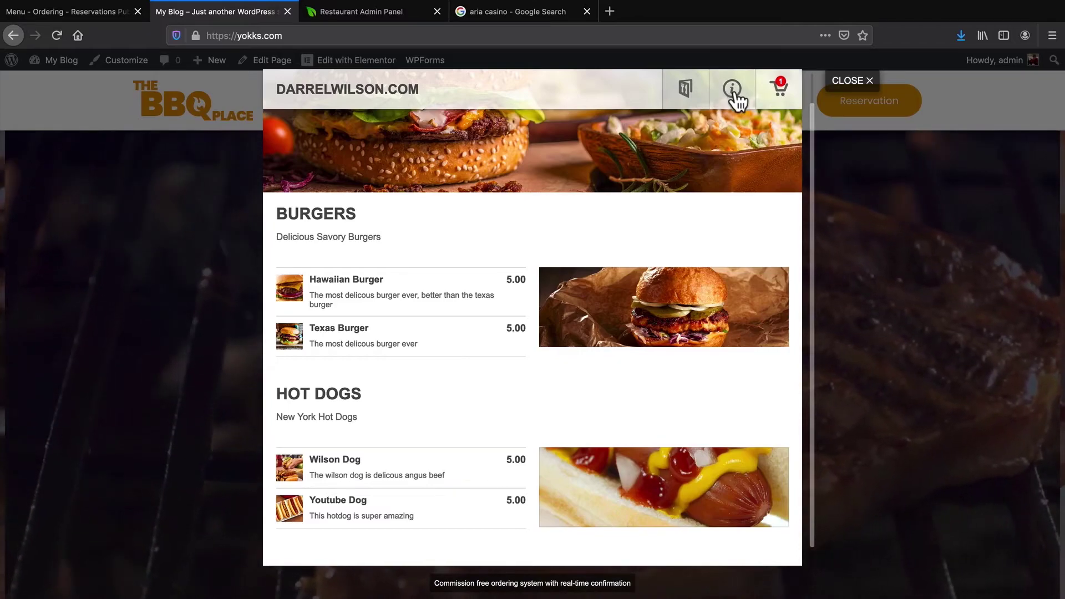
Review the restaurant info and delivery zones, keeping English as the ordering language
left_click(733, 91)
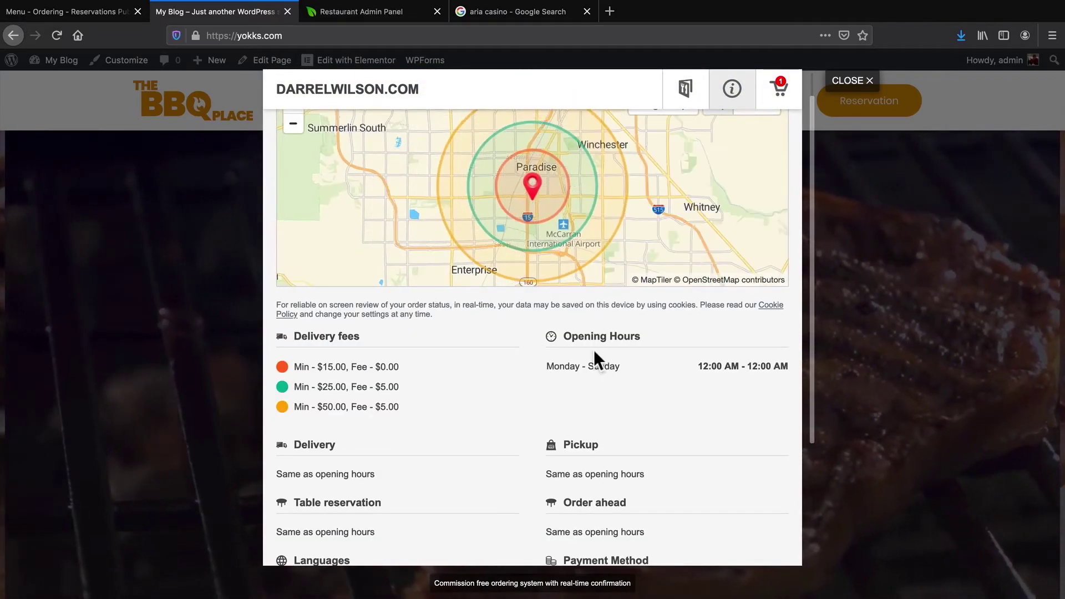
scroll(429, 401, "down", 1)
scroll(369, 378, "down", 5)
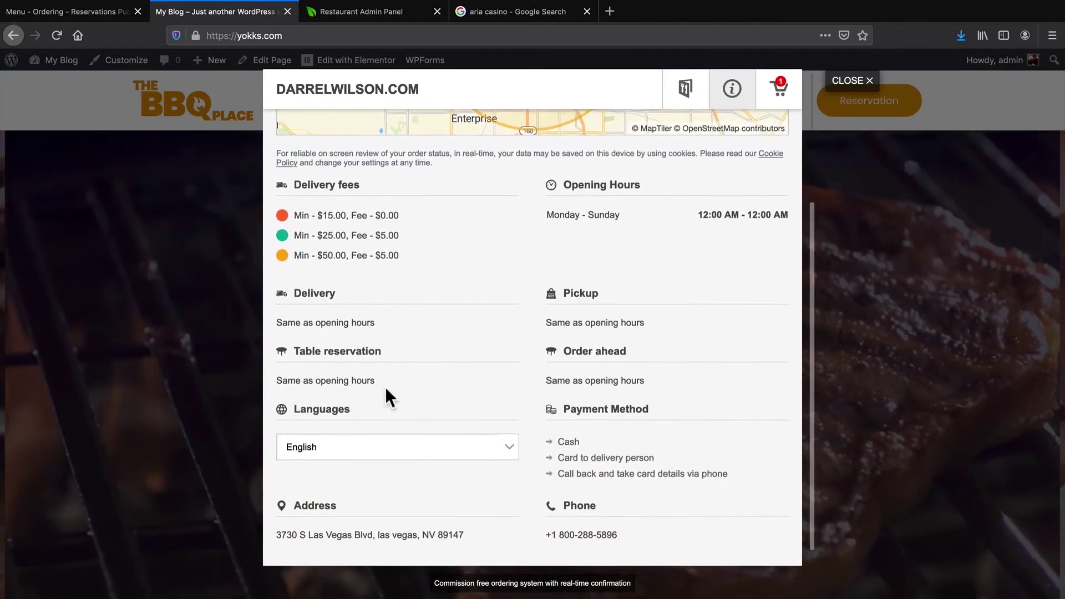
left_click(384, 428)
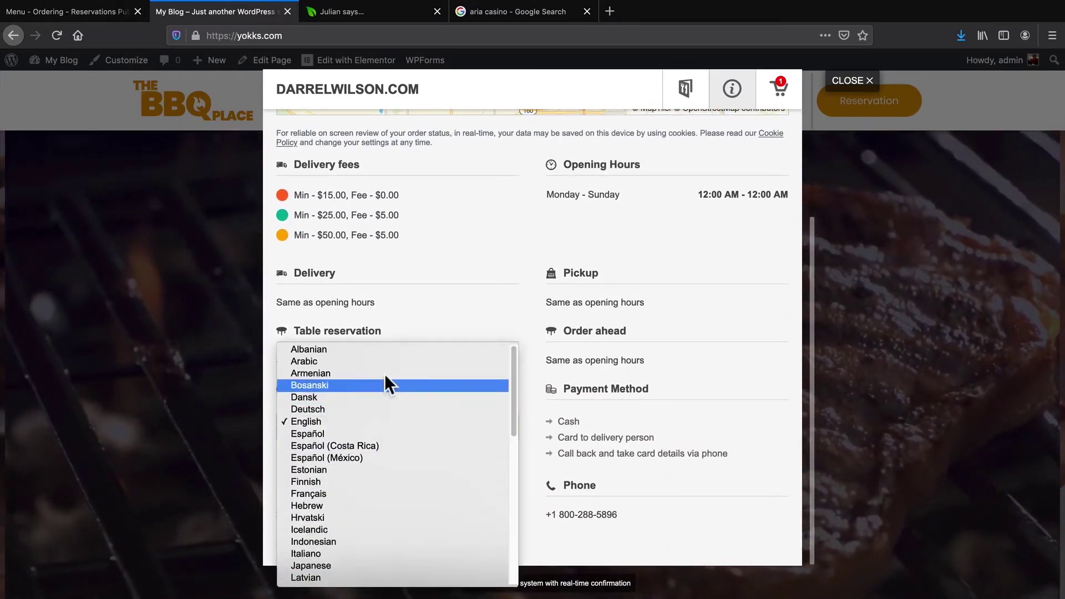
left_click(375, 422)
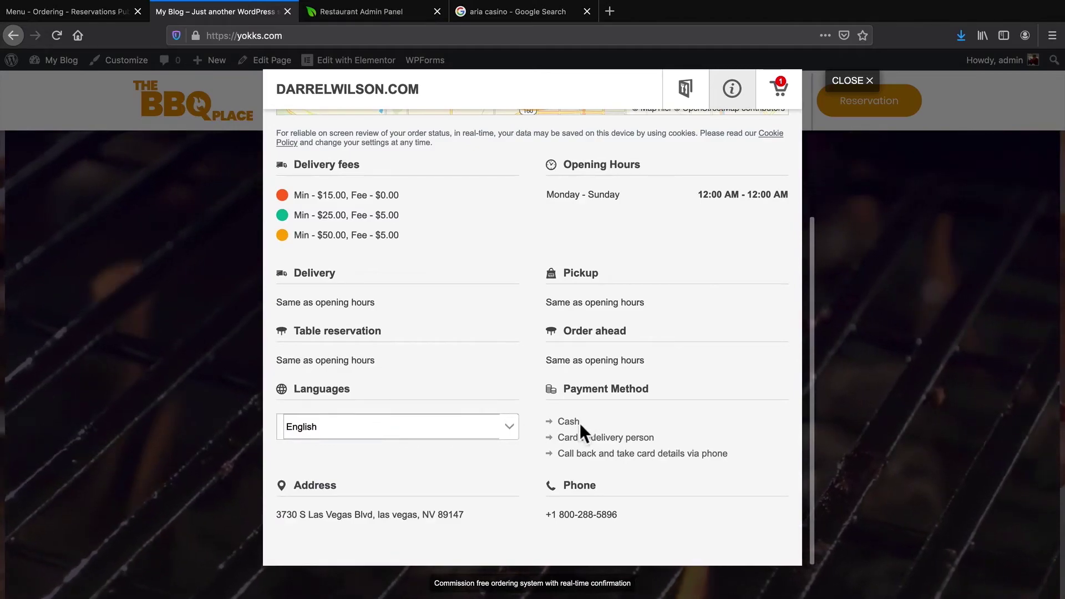
Select the restaurant's phone number, then go to checkout
left_click_drag(545, 514, 622, 516)
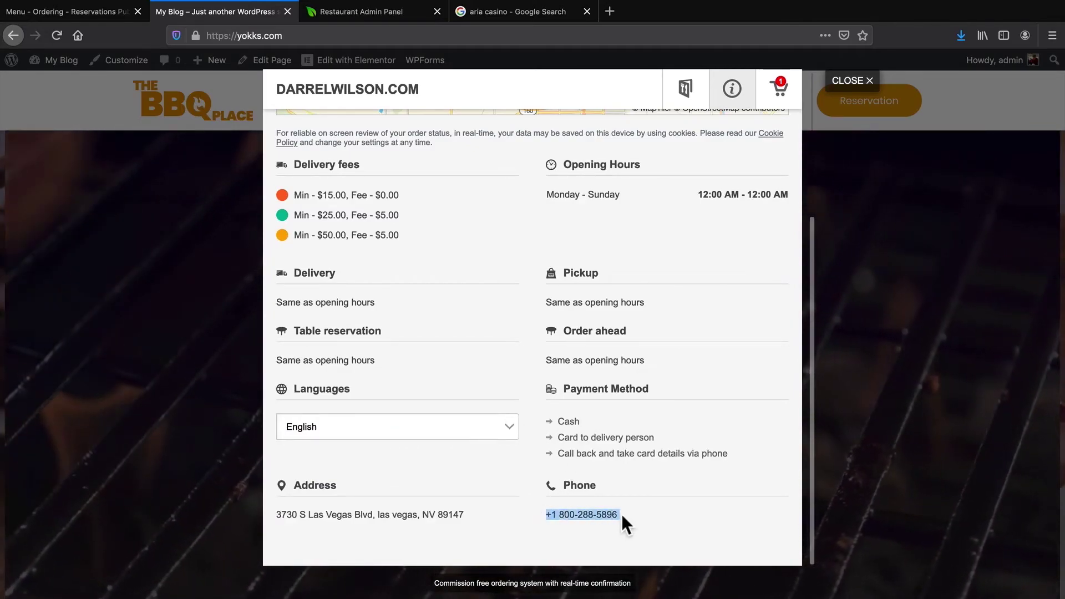
scroll(621, 513, "up", 5)
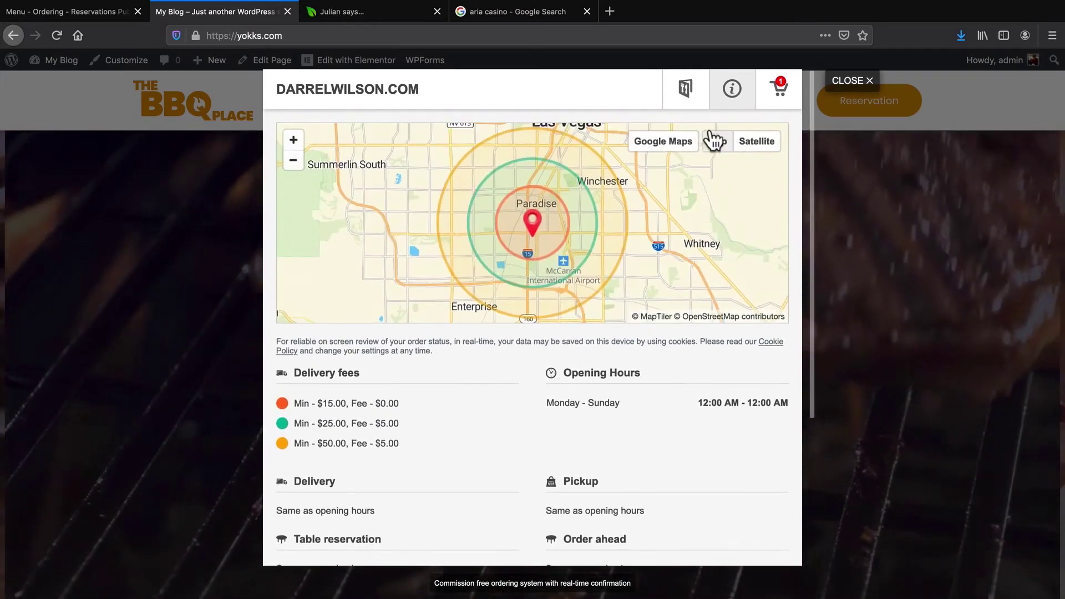
left_click(780, 94)
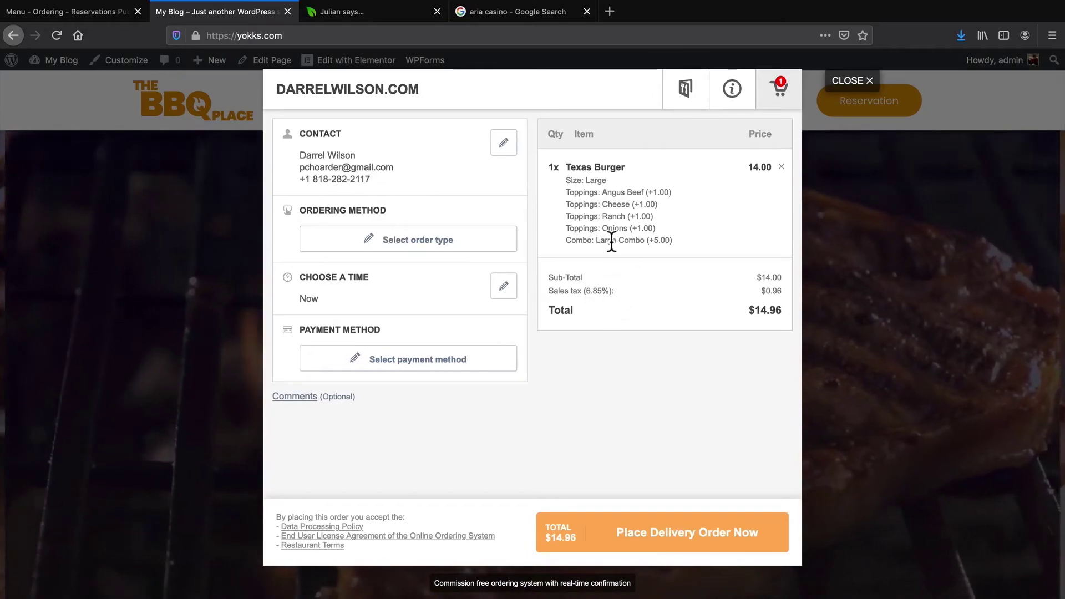
Set the ordering method to Pickup and save
left_click(378, 248)
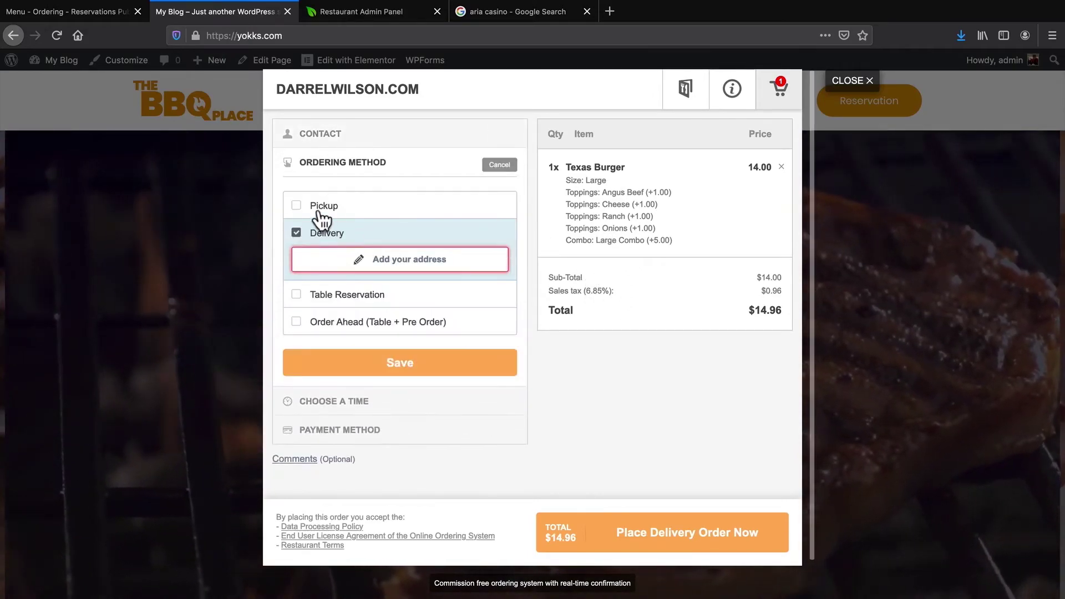
left_click(297, 205)
left_click(297, 233)
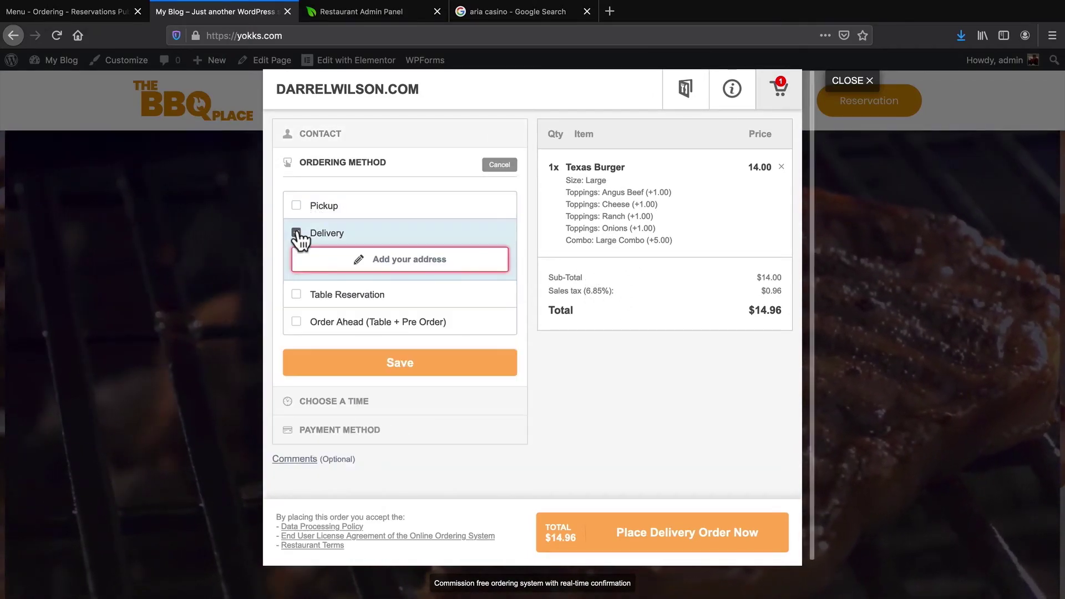
left_click(297, 294)
left_click(297, 288)
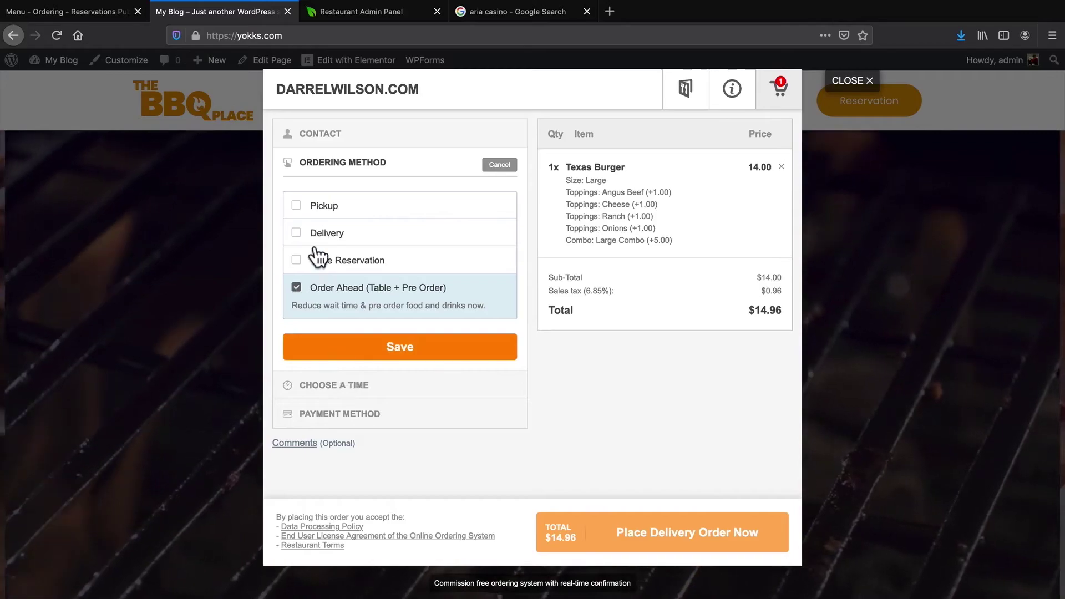
left_click(305, 206)
left_click(408, 333)
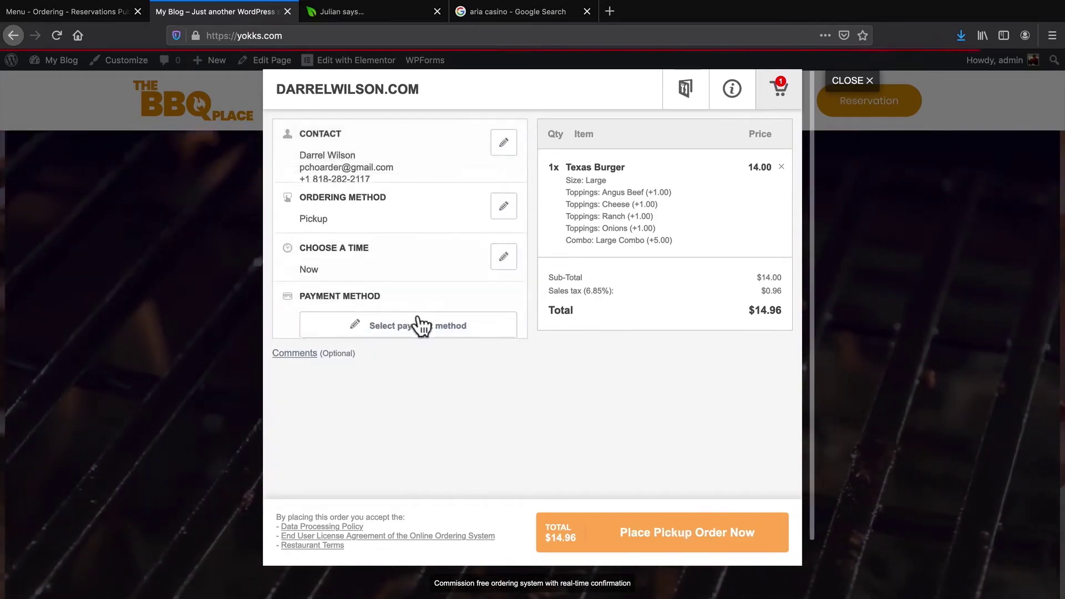
Set the order time to Now after trying a scheduled time, and save
left_click(506, 277)
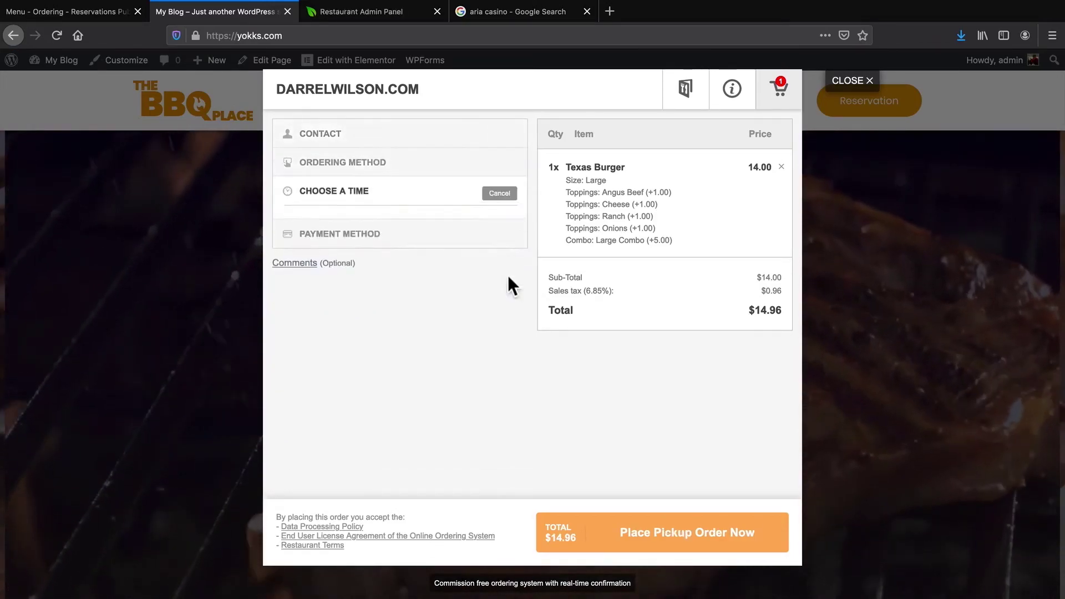
left_click(321, 266)
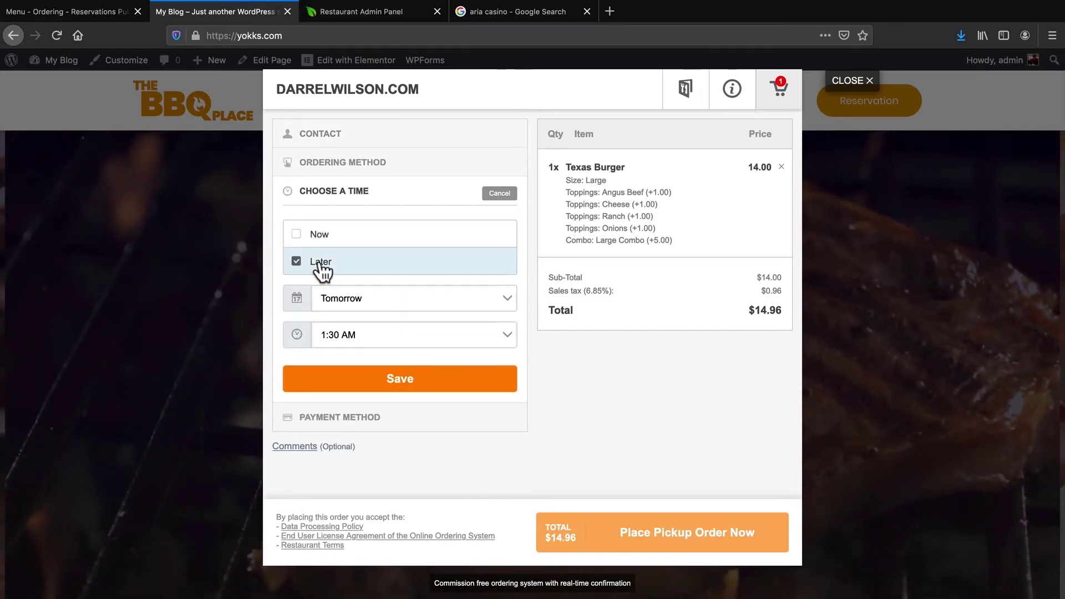
left_click(344, 295)
left_click(450, 297)
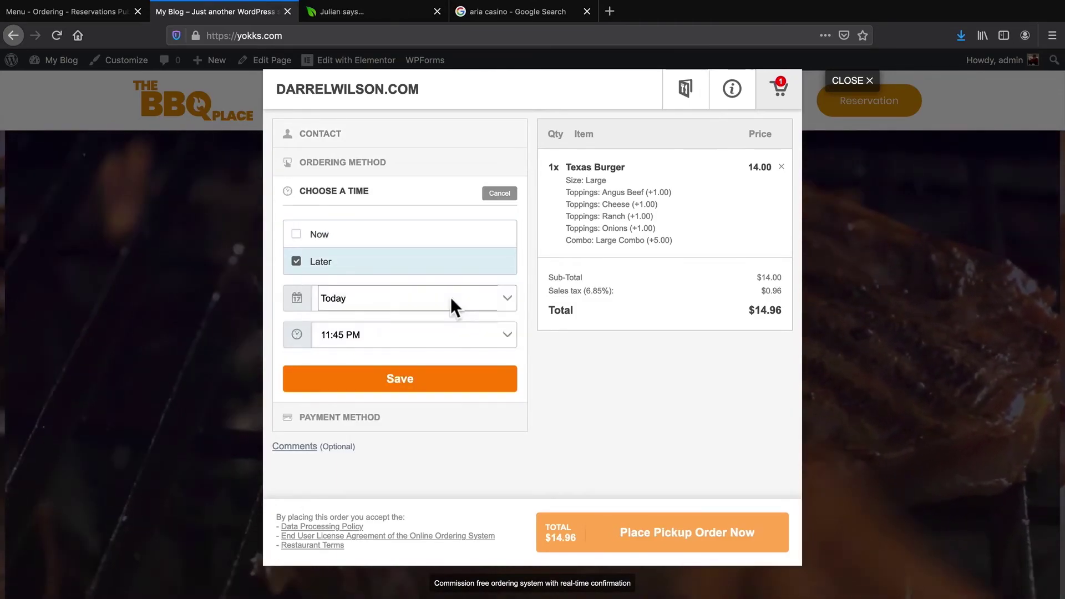
left_click(434, 335)
left_click(338, 331)
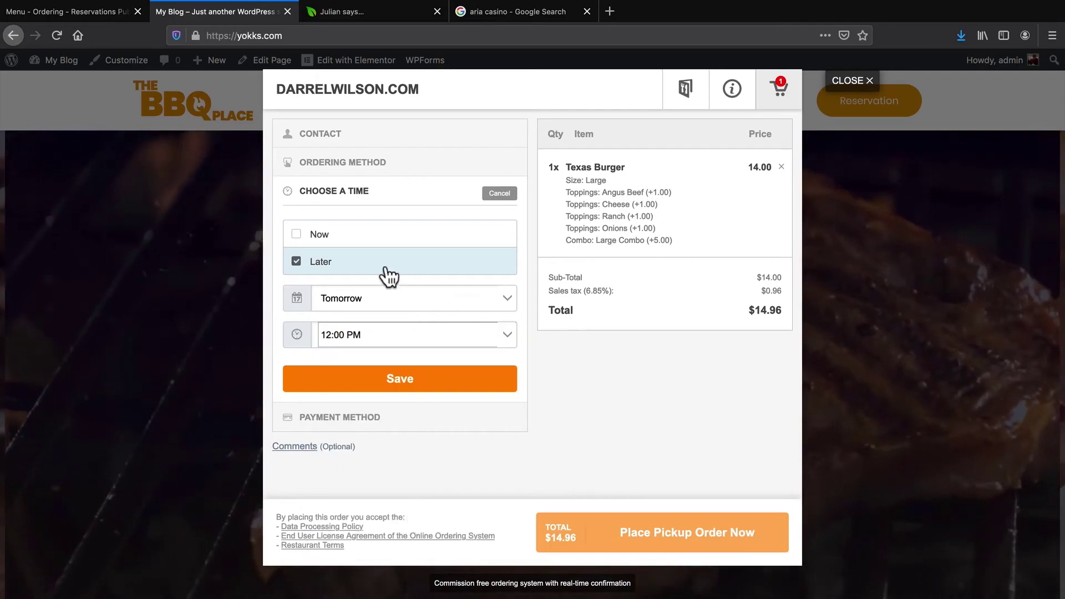
left_click(314, 237)
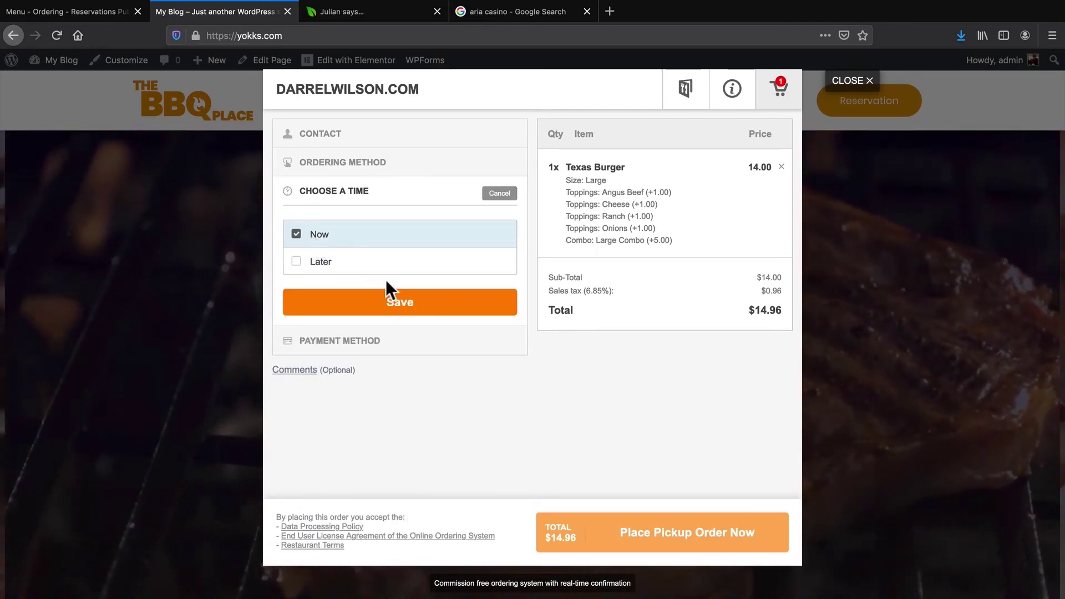
left_click(423, 302)
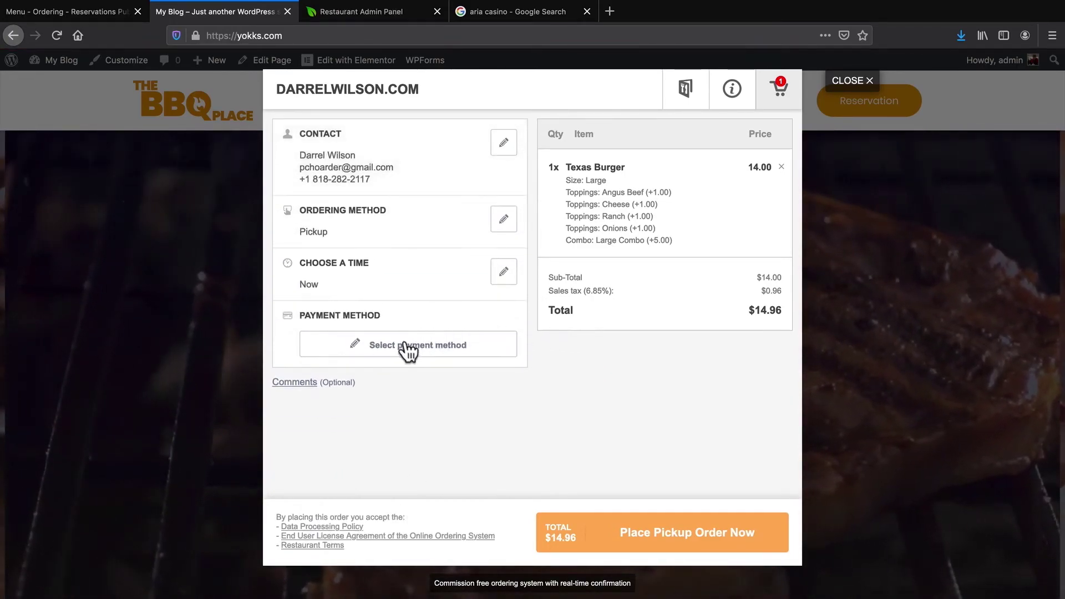
Choose Cash payment and place the pickup order
left_click(403, 347)
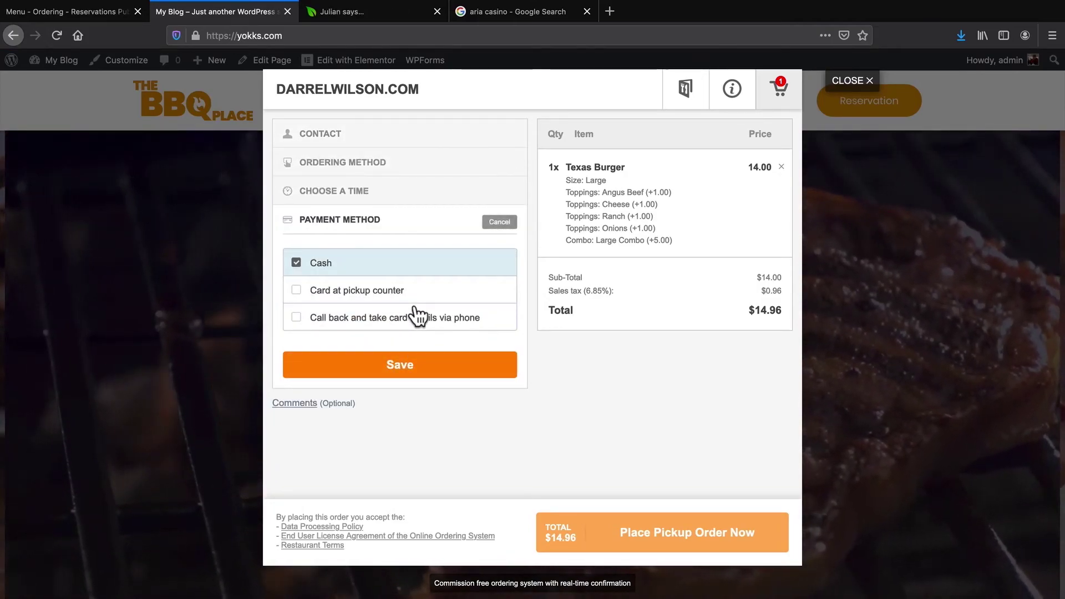
left_click(412, 369)
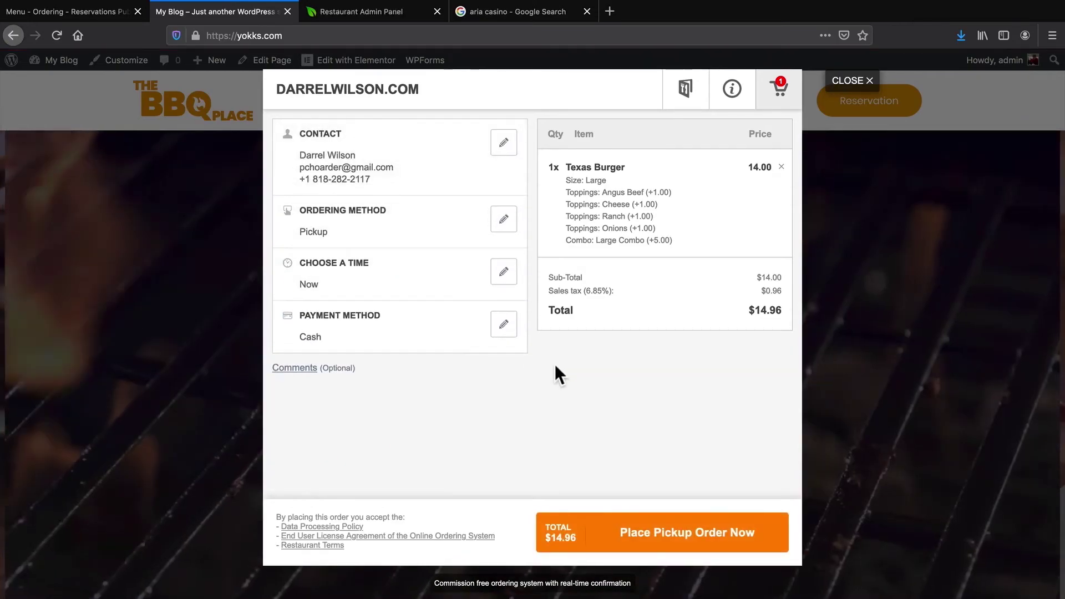
left_click(654, 536)
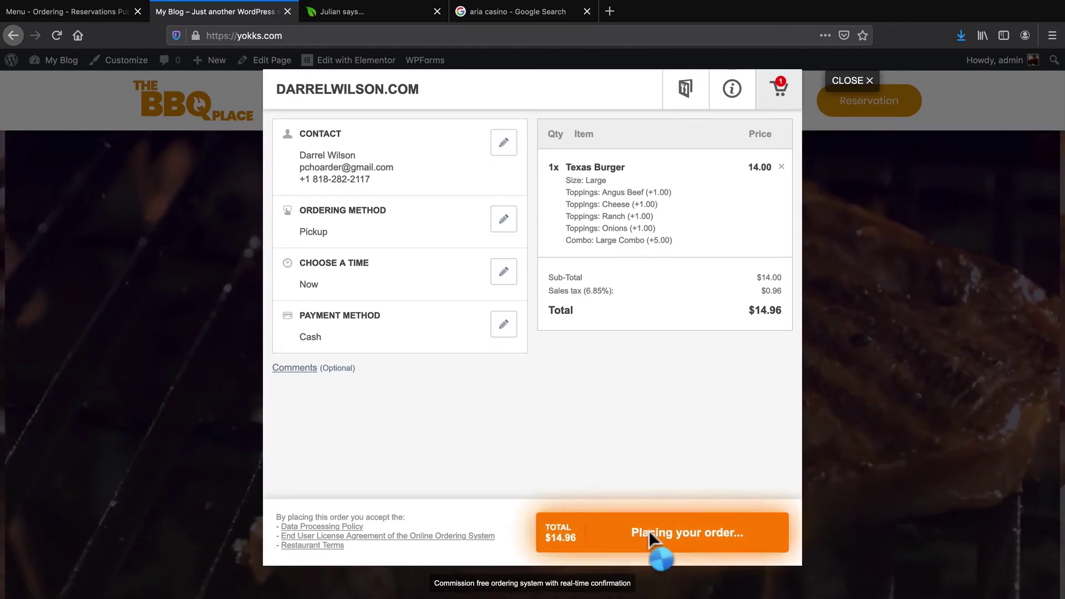
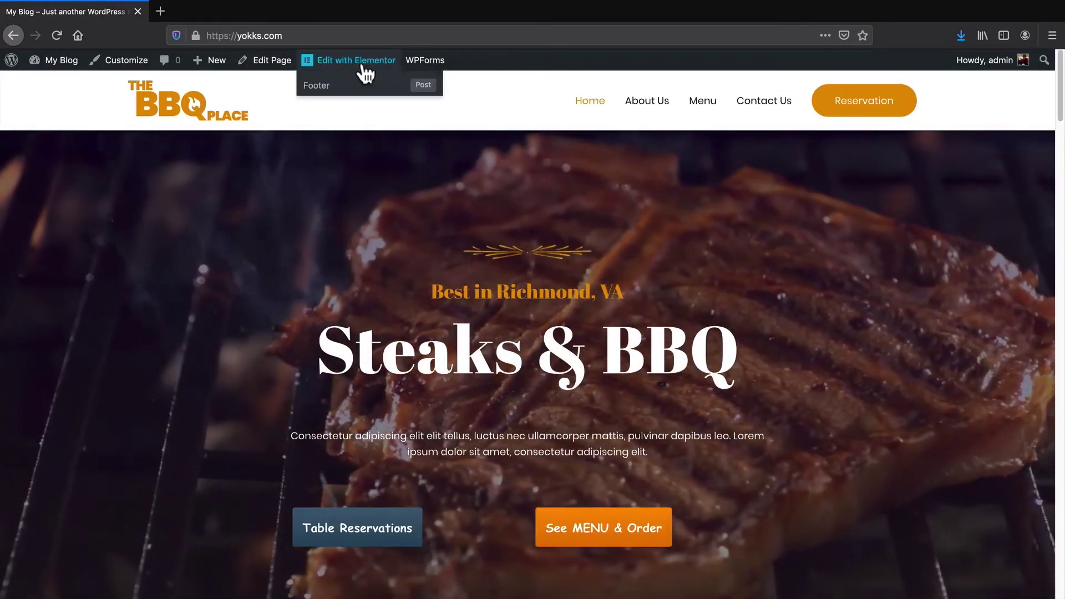
In Elementor, right-align the hero column holding the Table Reservations shortcode
left_click(362, 62)
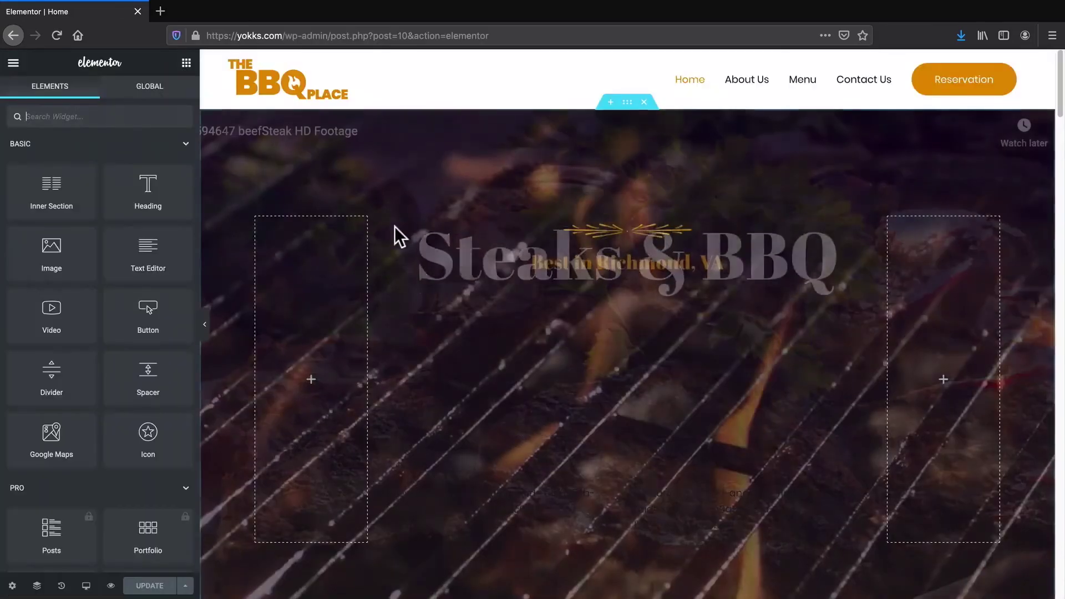
left_click(480, 494)
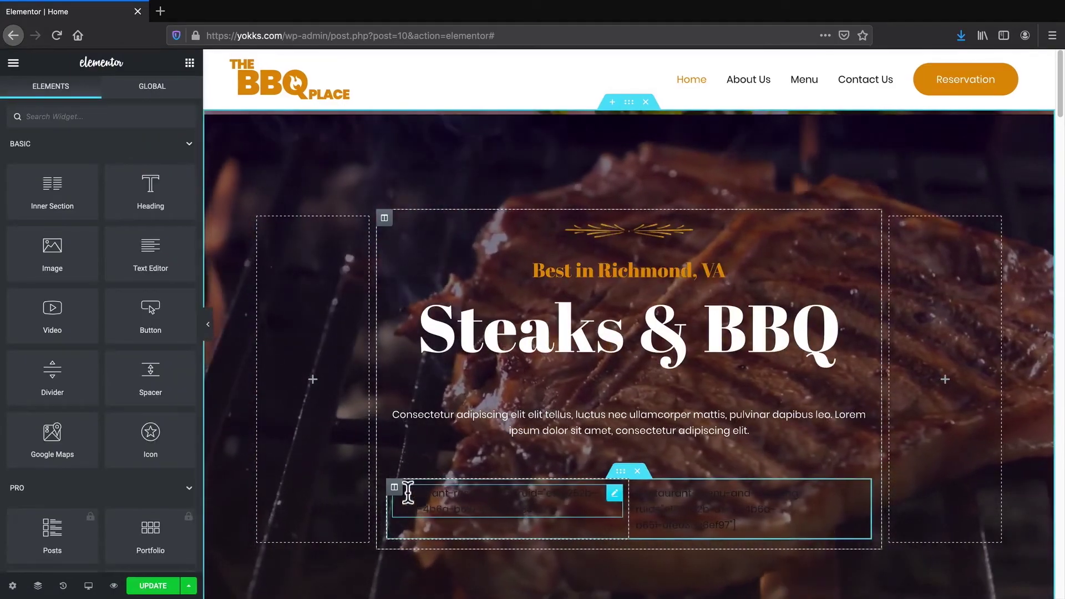
left_click(395, 488)
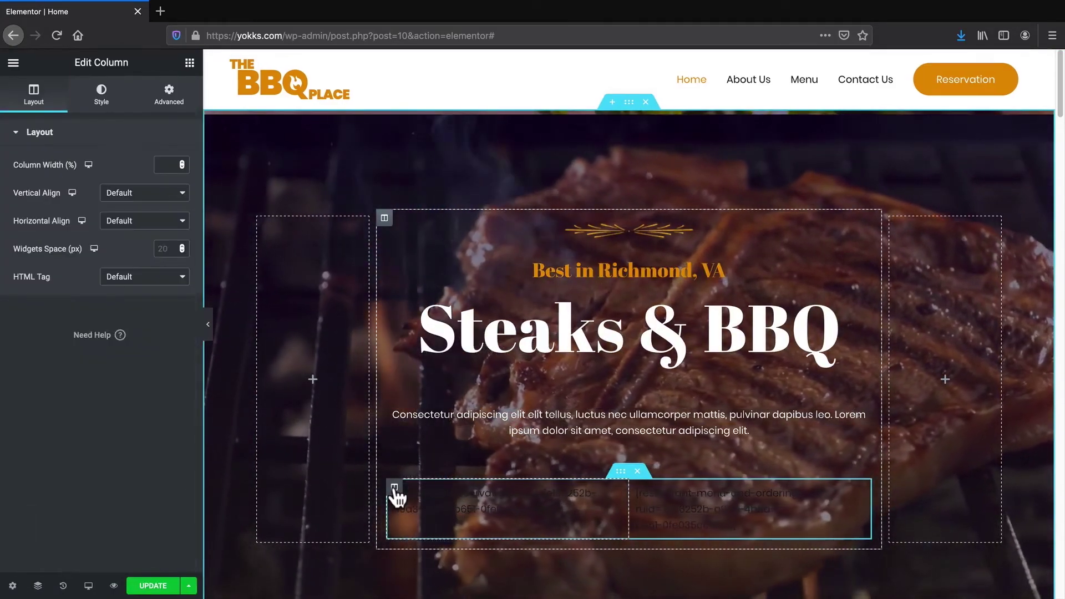
left_click(107, 97)
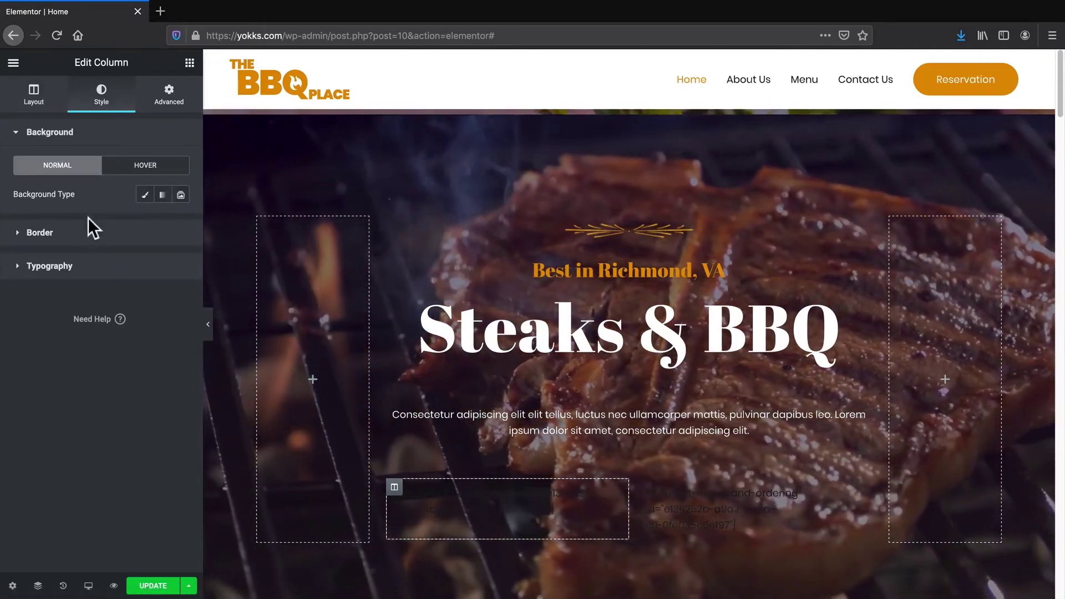
left_click(86, 269)
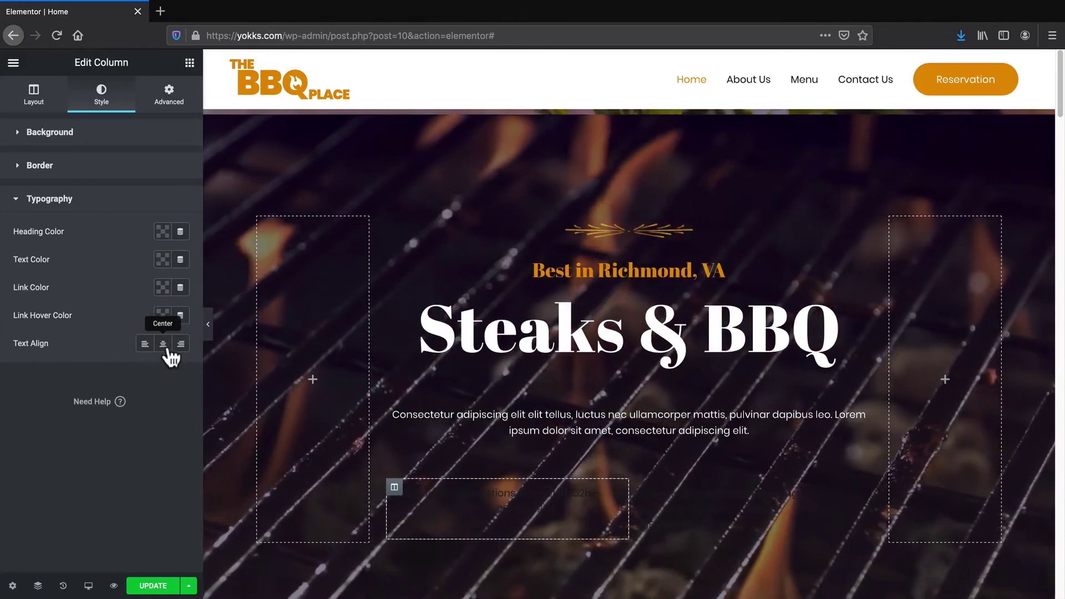
left_click(182, 349)
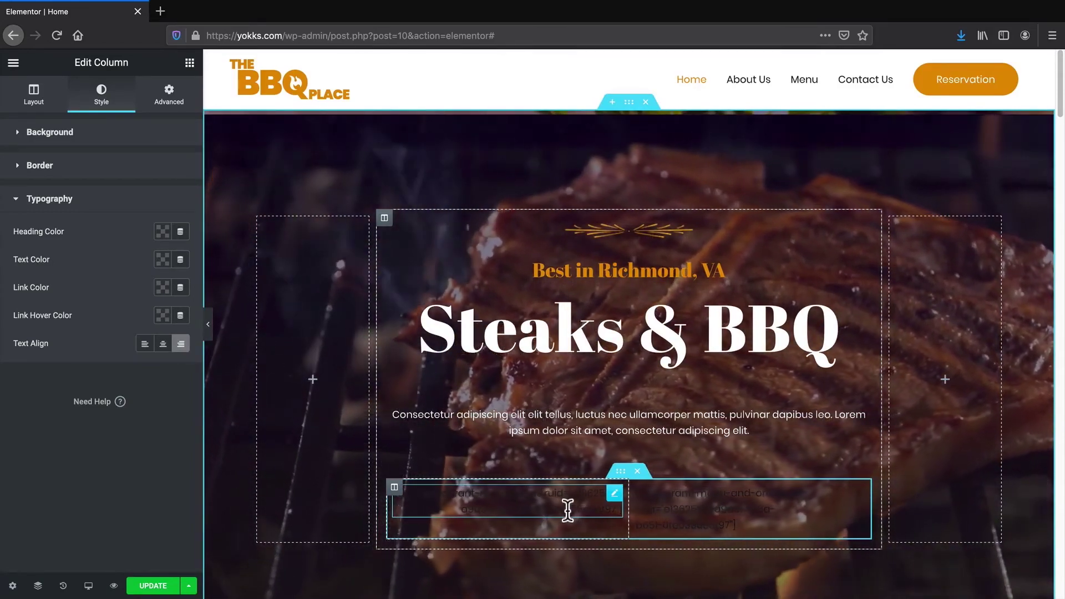
Save the Home page and view it on the live site
left_click(157, 585)
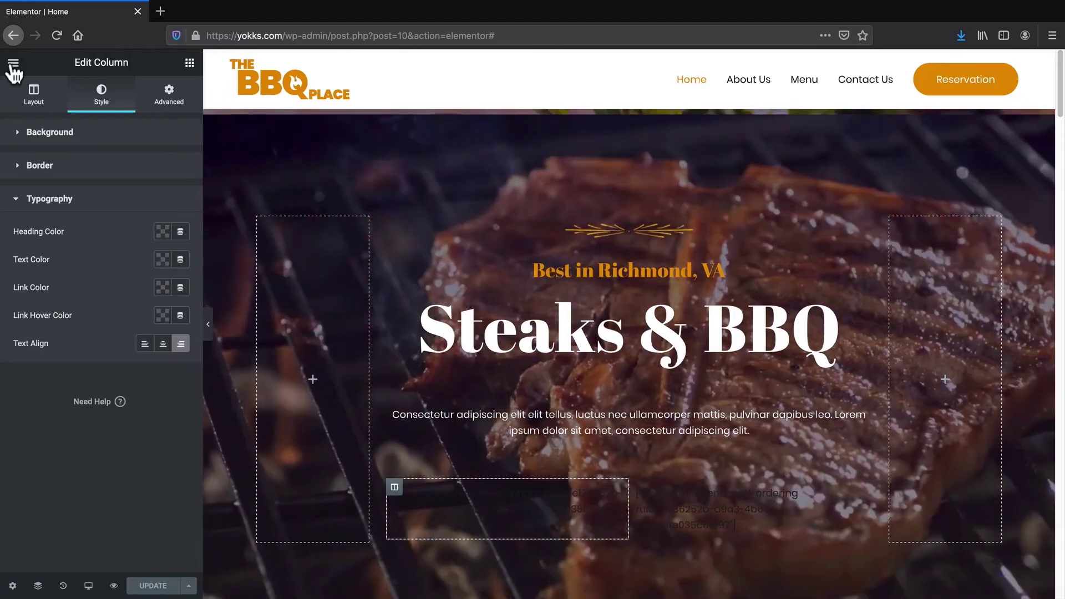
left_click(14, 62)
left_click(67, 409)
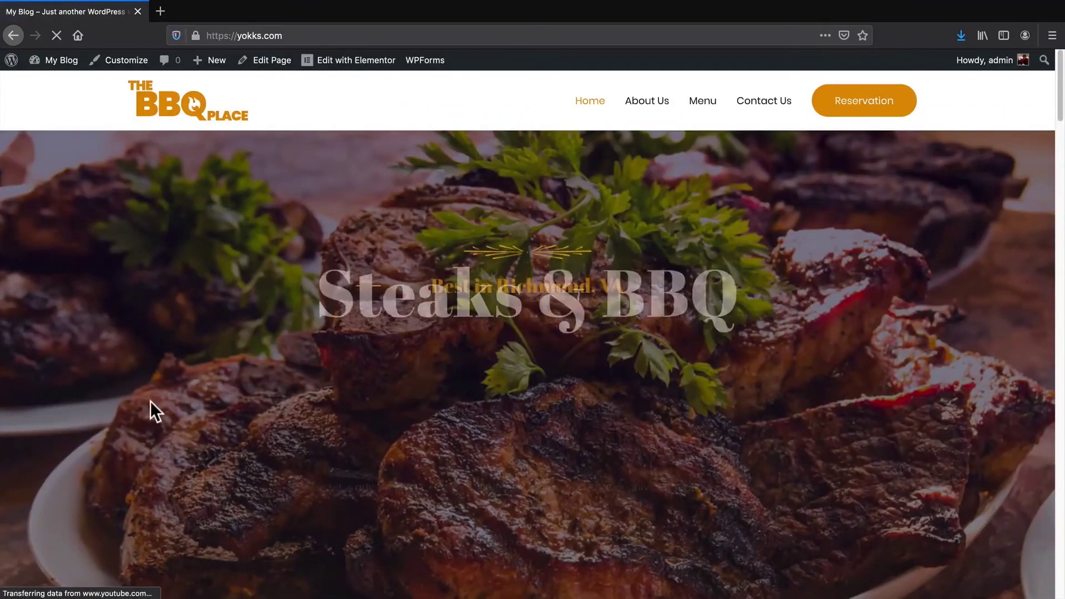
Scroll the live homepage hero to check Table Reservations sits beside See MENU & Order
scroll(671, 416, "down", 1)
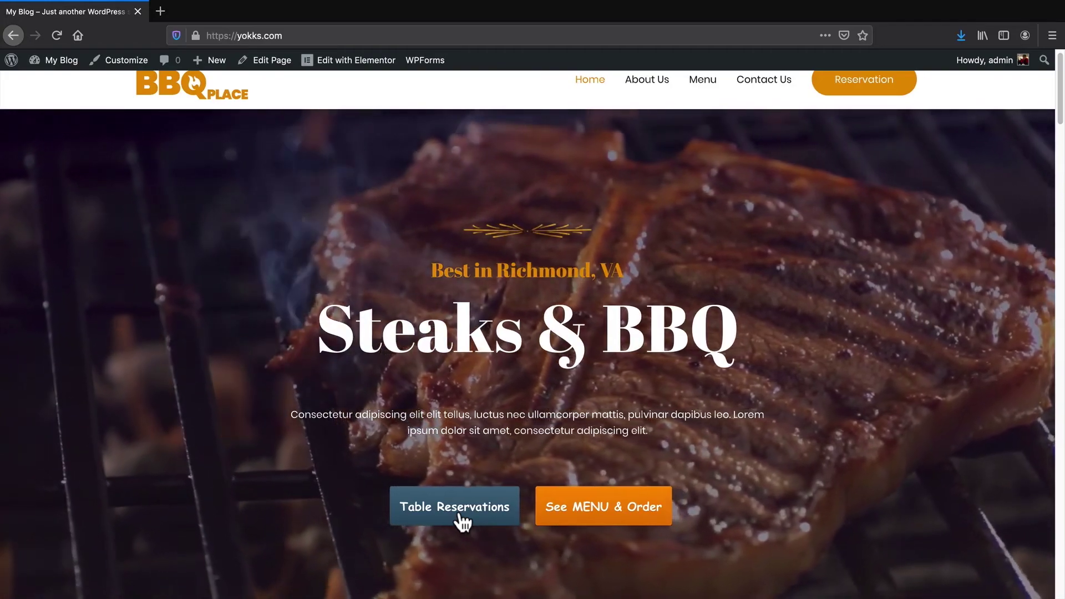
scroll(461, 522, "up", 1)
scroll(462, 523, "up", 2)
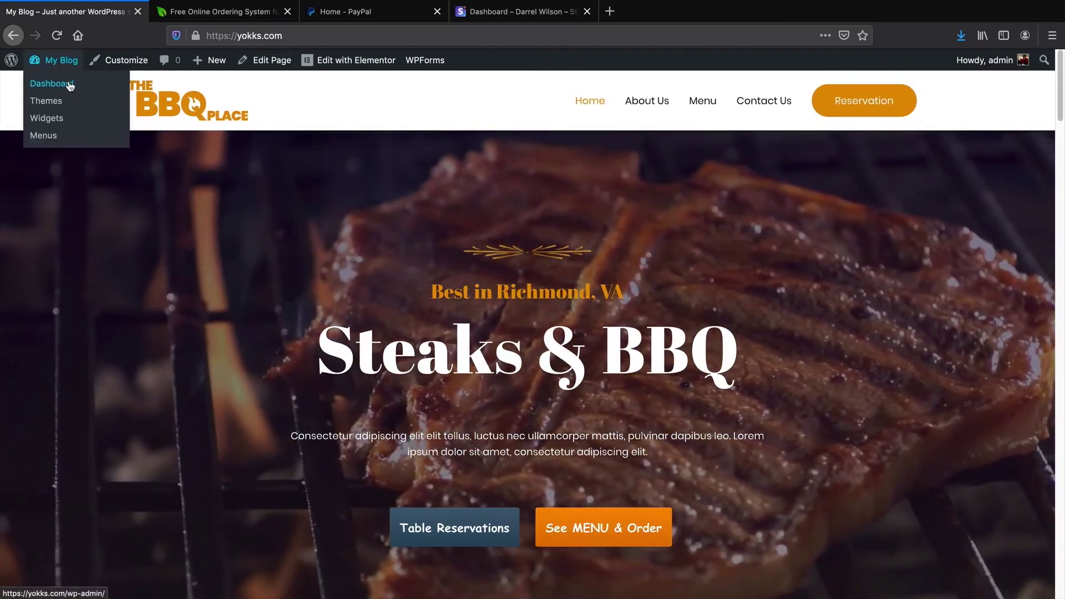
Go to the WordPress dashboard via My Blog, then switch to the GloriaFood browser tab
left_click(71, 85)
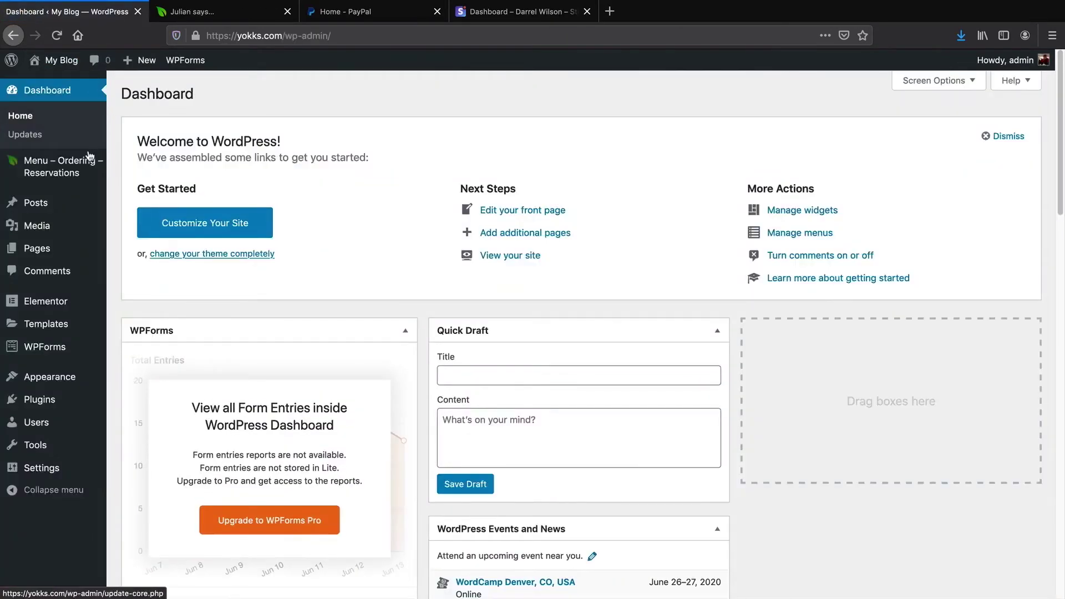
mouse_move(84, 163)
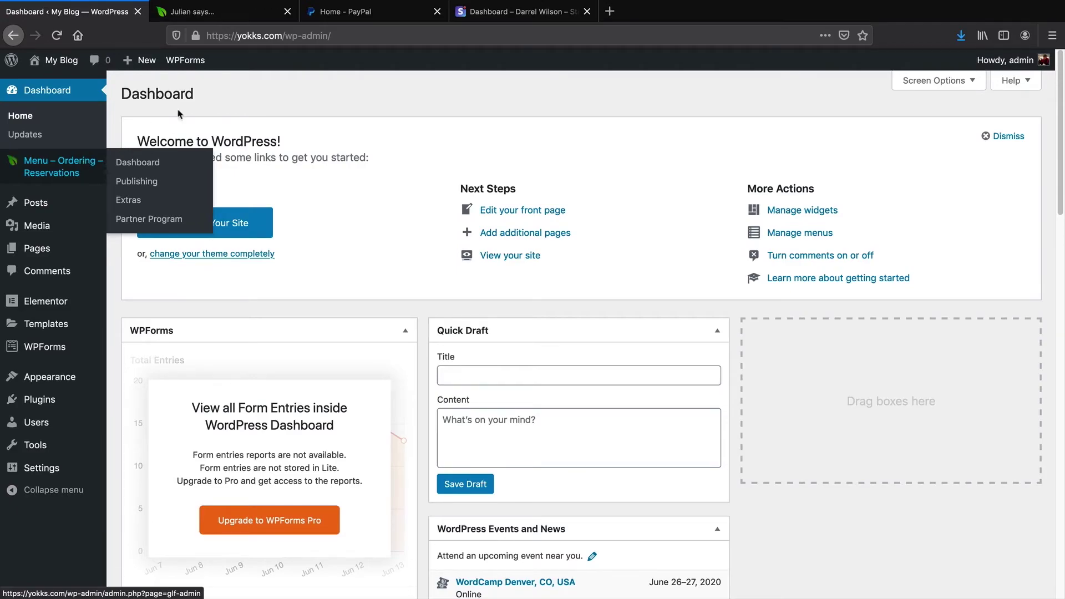
left_click(243, 17)
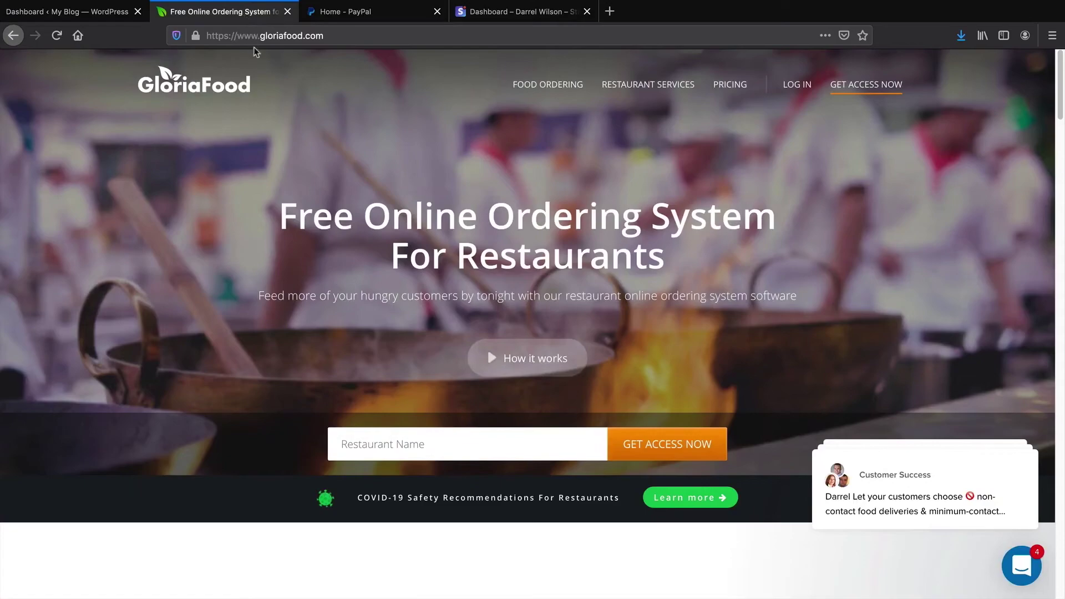
Log into the GloriaFood restaurant admin panel with the saved login
left_click(799, 86)
left_click(450, 350)
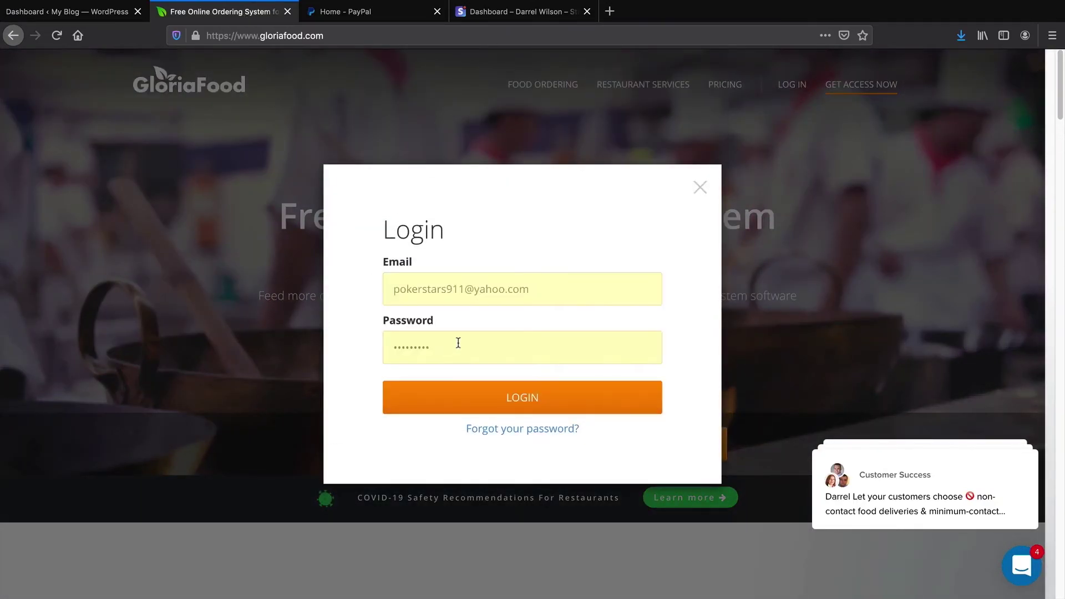
left_click(496, 398)
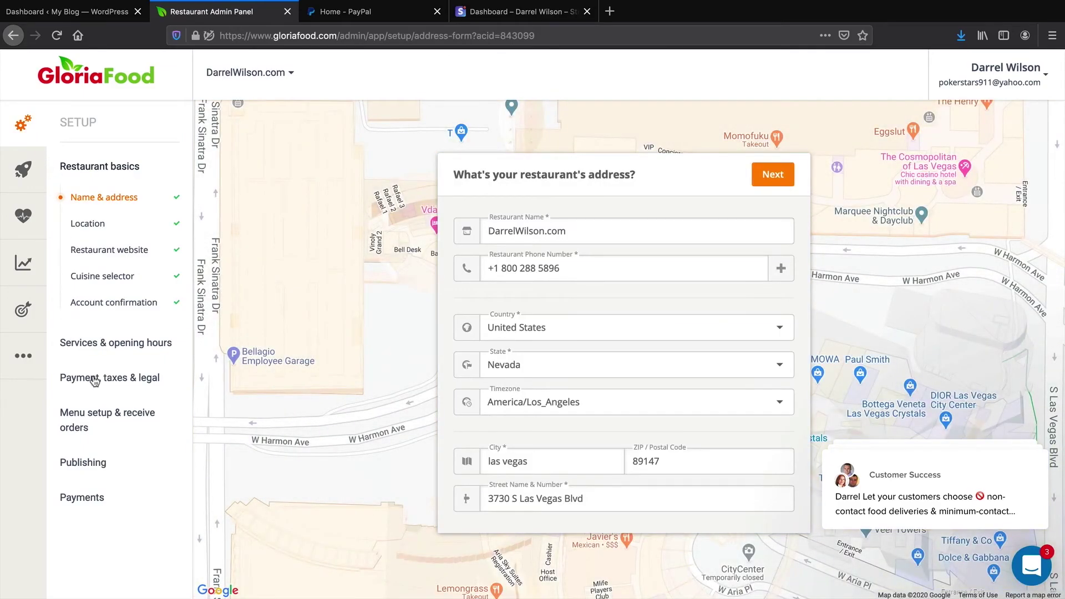
Review the Card and call-back payment methods, then bring up the Online Payment setup page
left_click(112, 378)
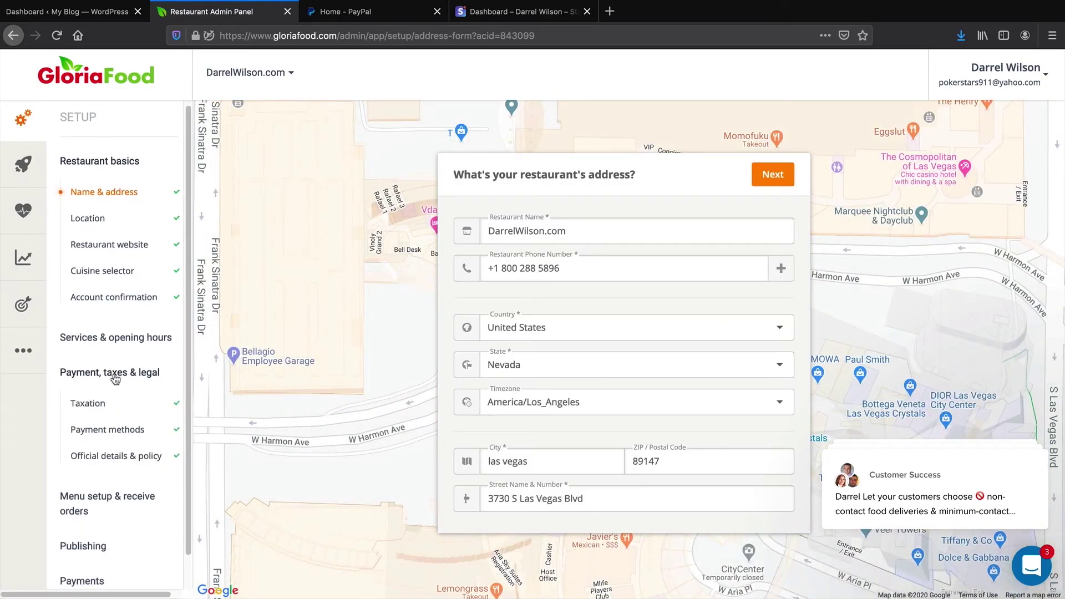
scroll(114, 382, "down", 1)
left_click(118, 406)
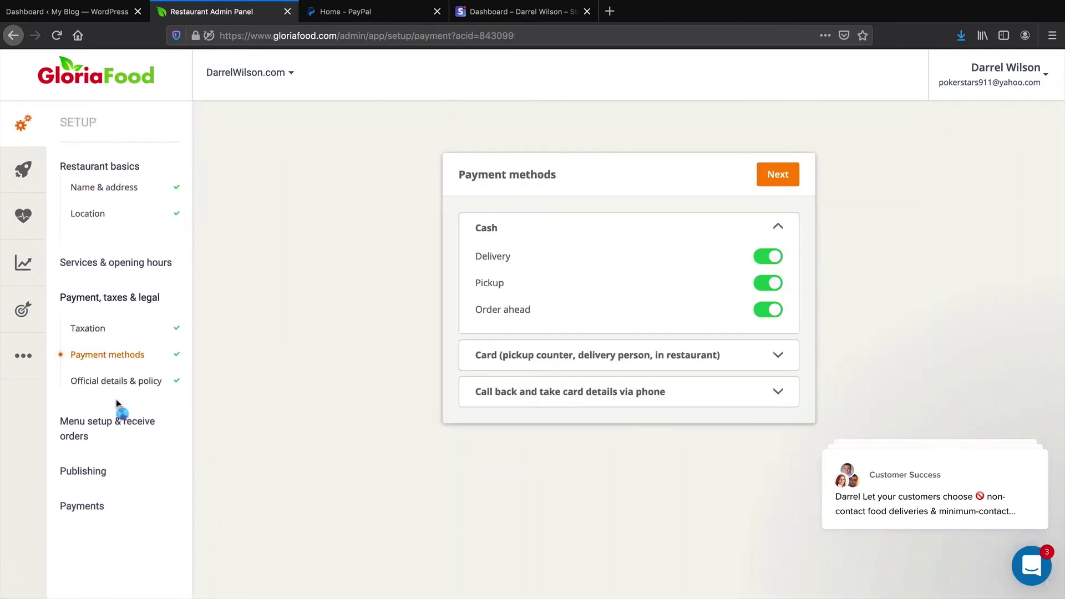
left_click(775, 357)
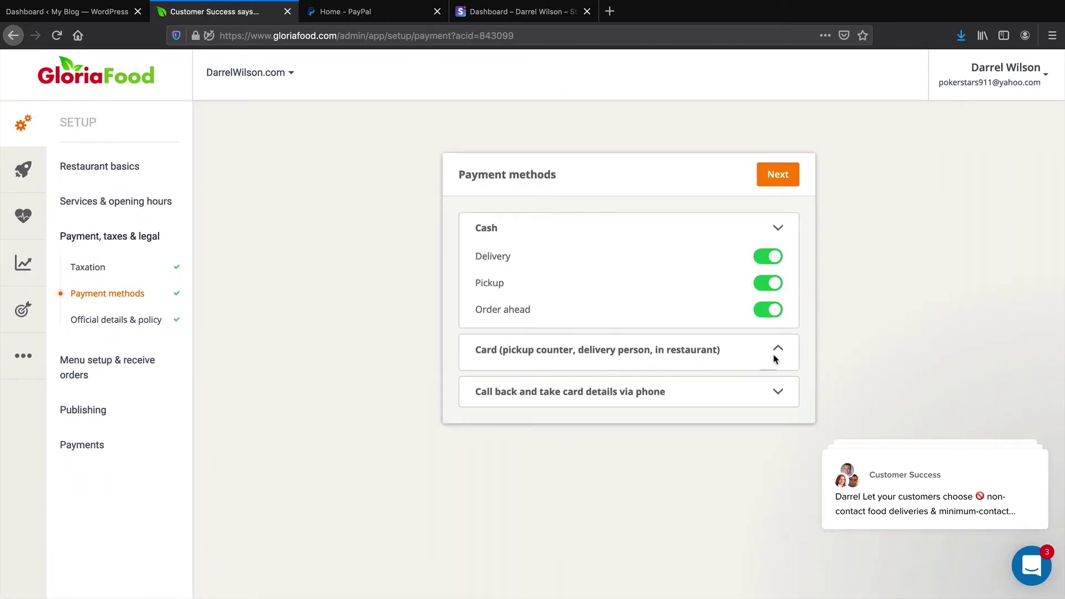
left_click(777, 393)
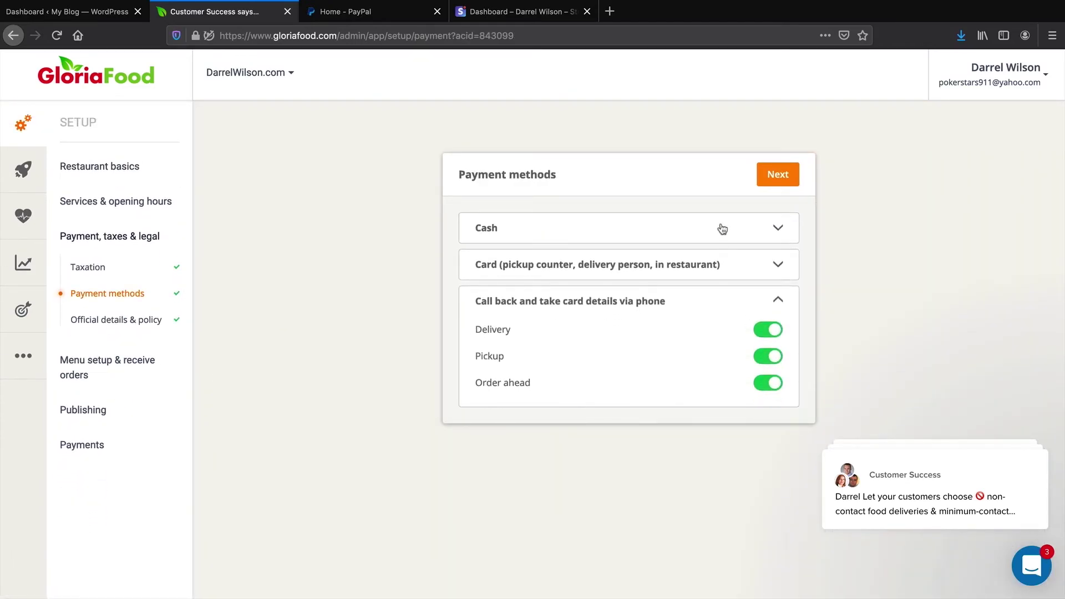
left_click(82, 449)
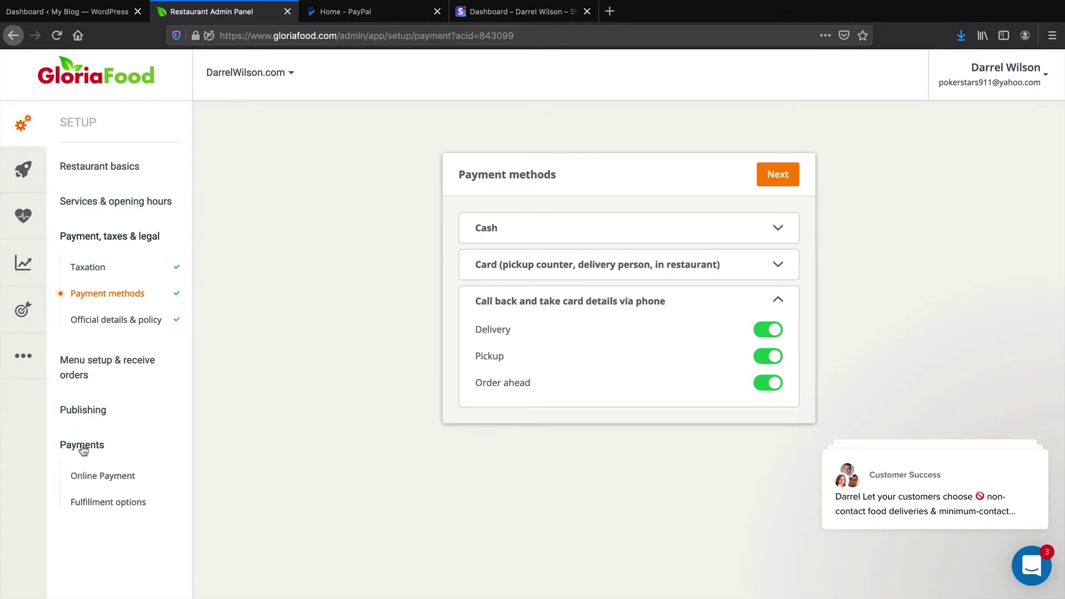
left_click(99, 479)
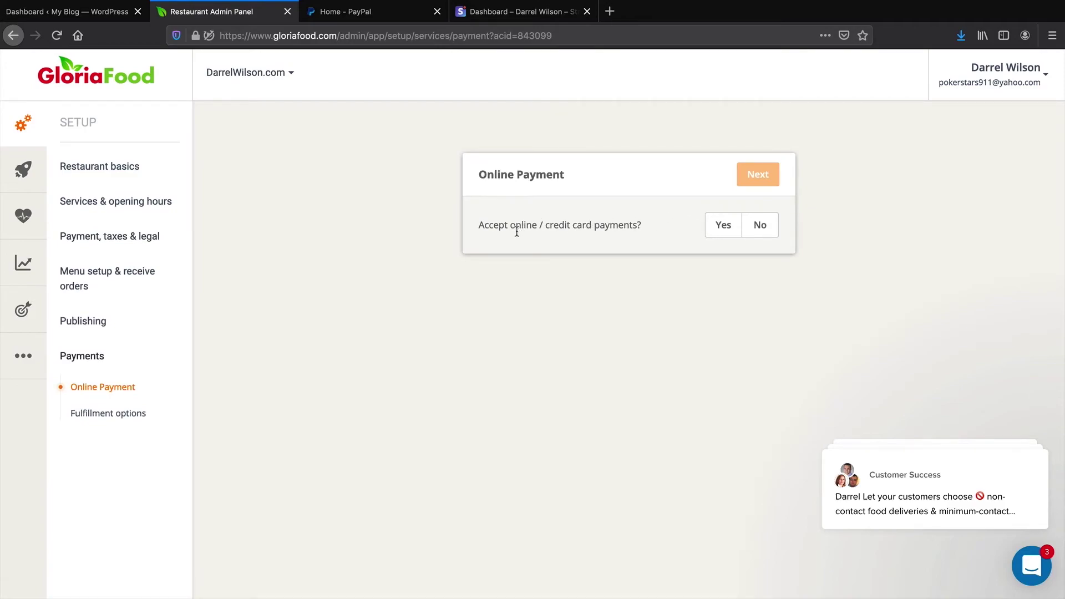
Agree to accept online payments and choose Stripe as the card payment provider
left_click_drag(490, 229, 610, 228)
left_click(715, 224)
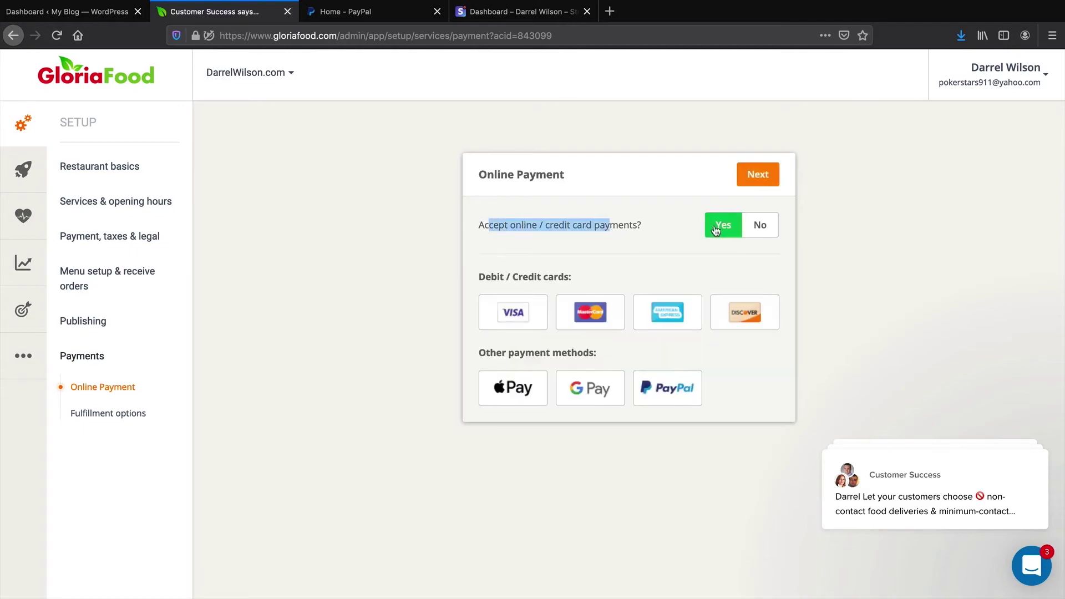
left_click(768, 177)
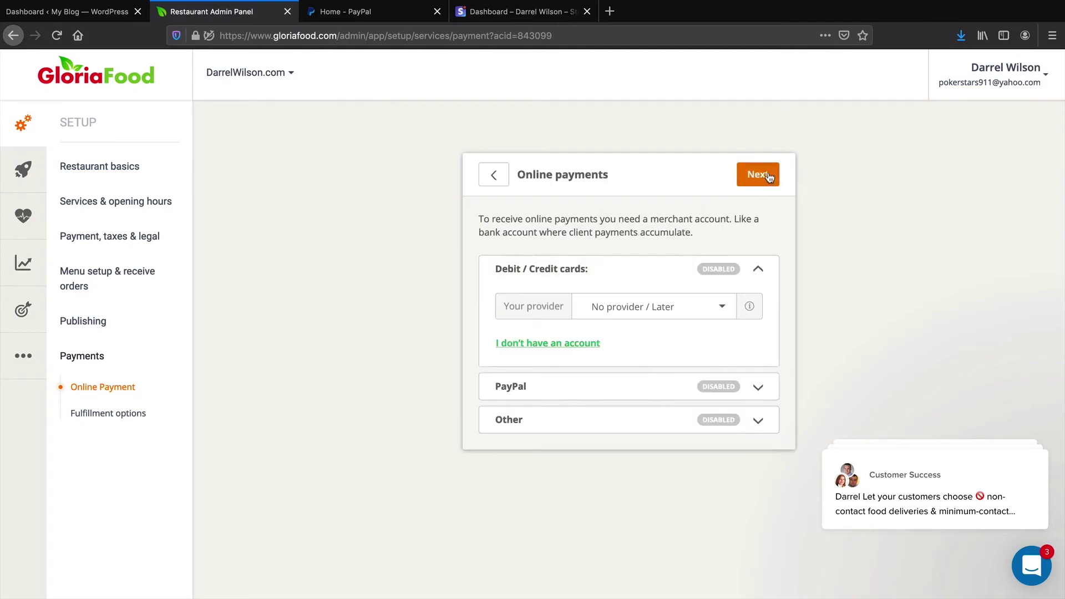
left_click(666, 306)
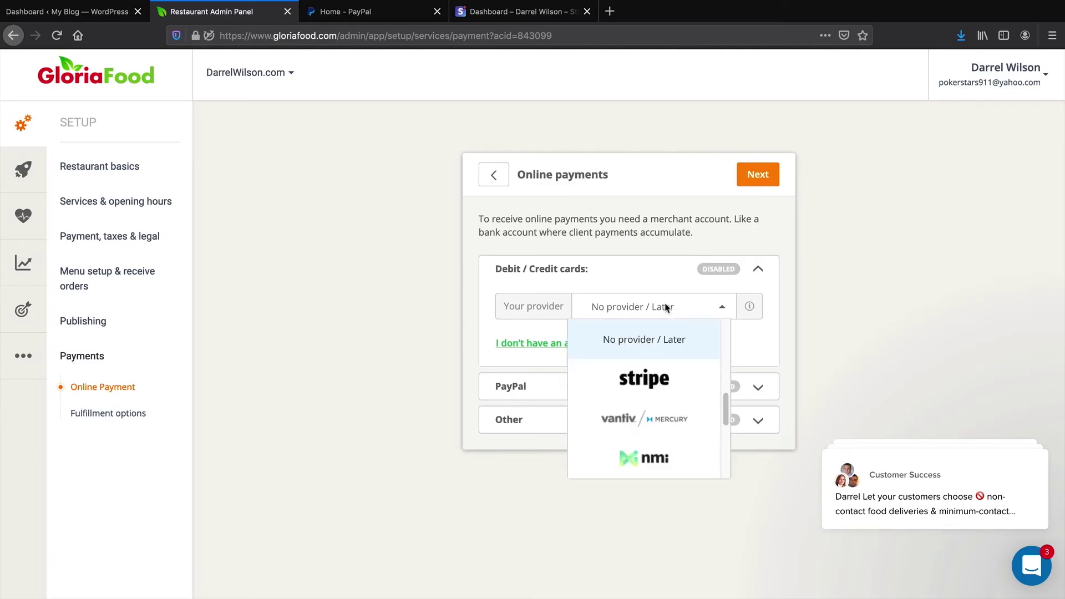
left_click(647, 384)
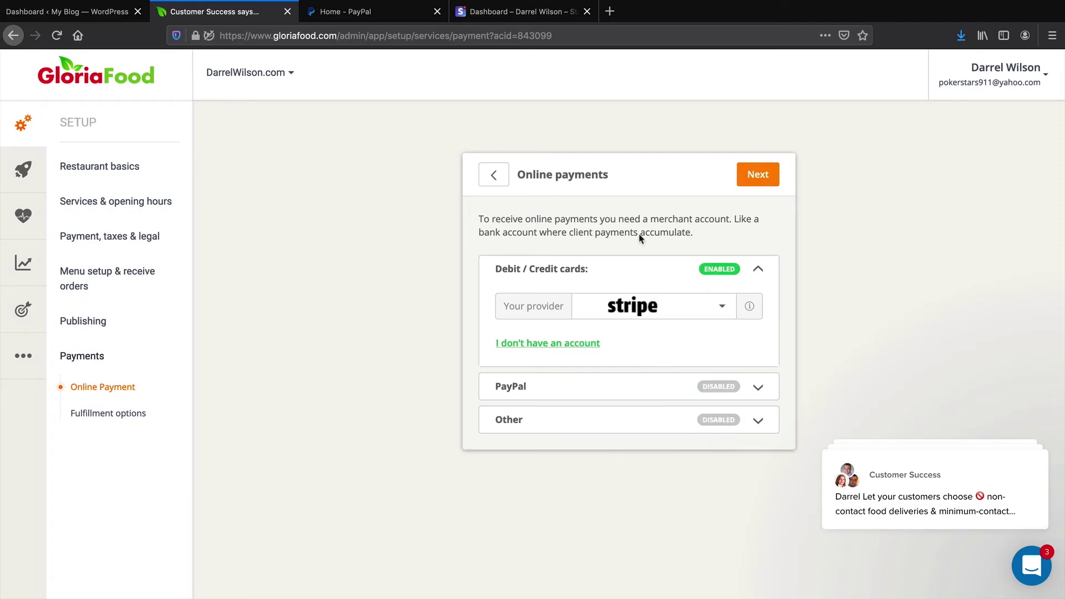
Choose PayPal as the PayPal provider and continue to the purchase confirmation
left_click(723, 389)
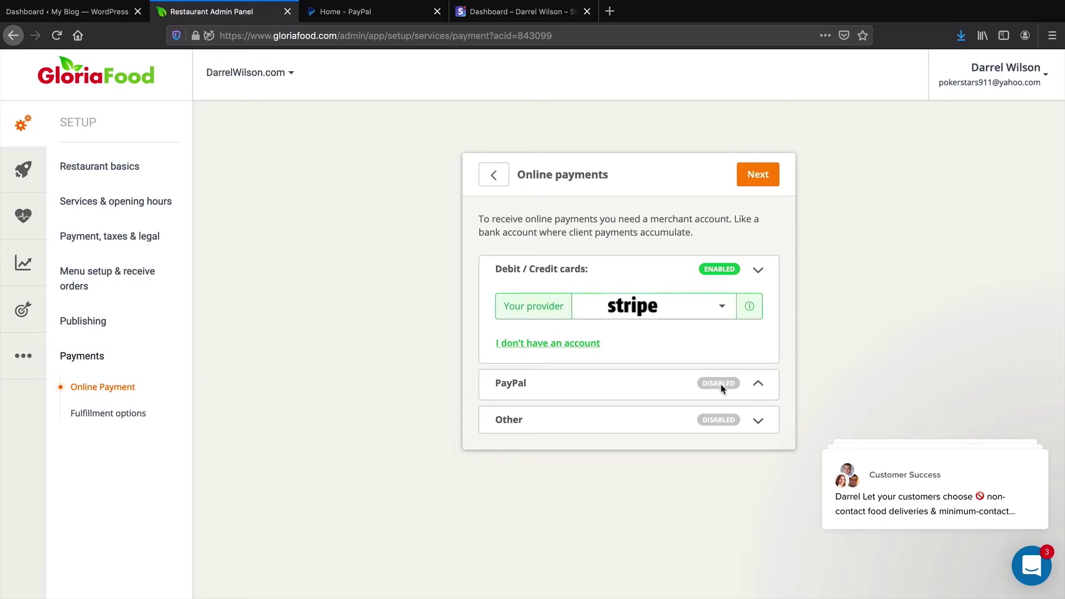
left_click(700, 343)
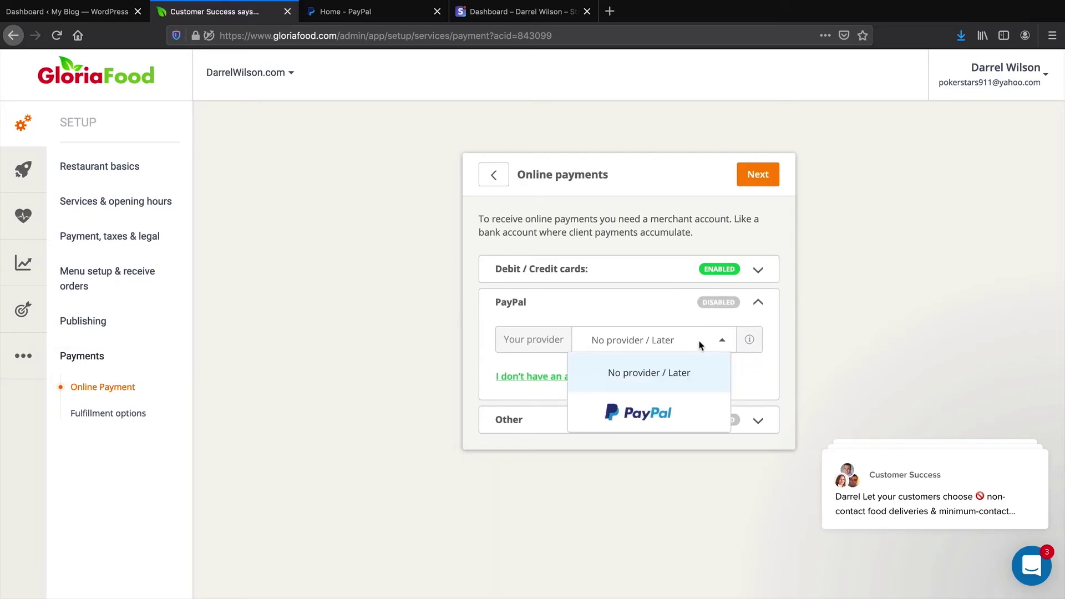
left_click(669, 415)
left_click(727, 270)
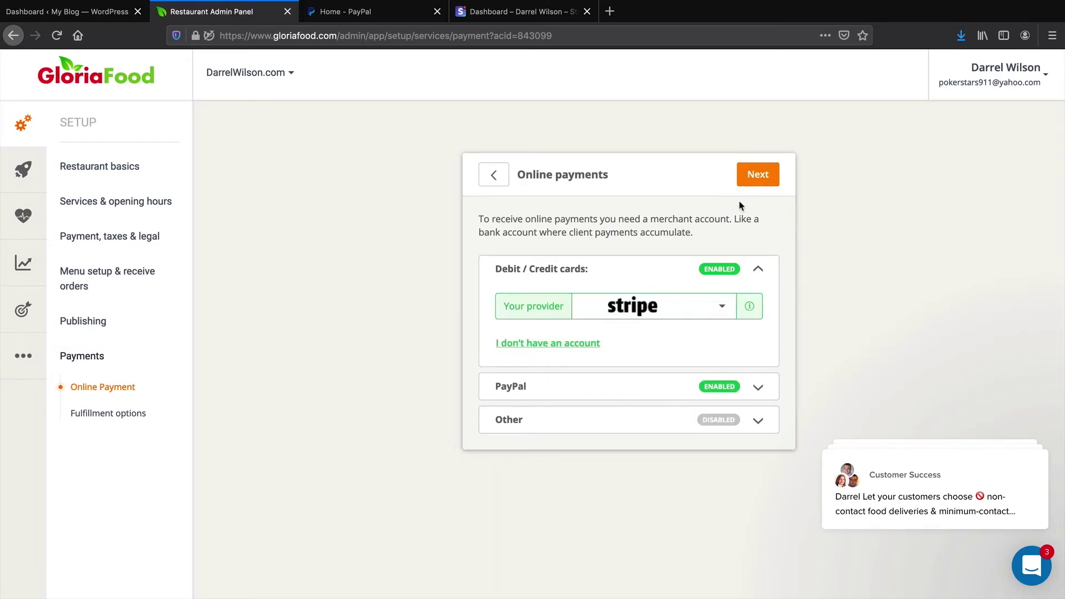
left_click(752, 177)
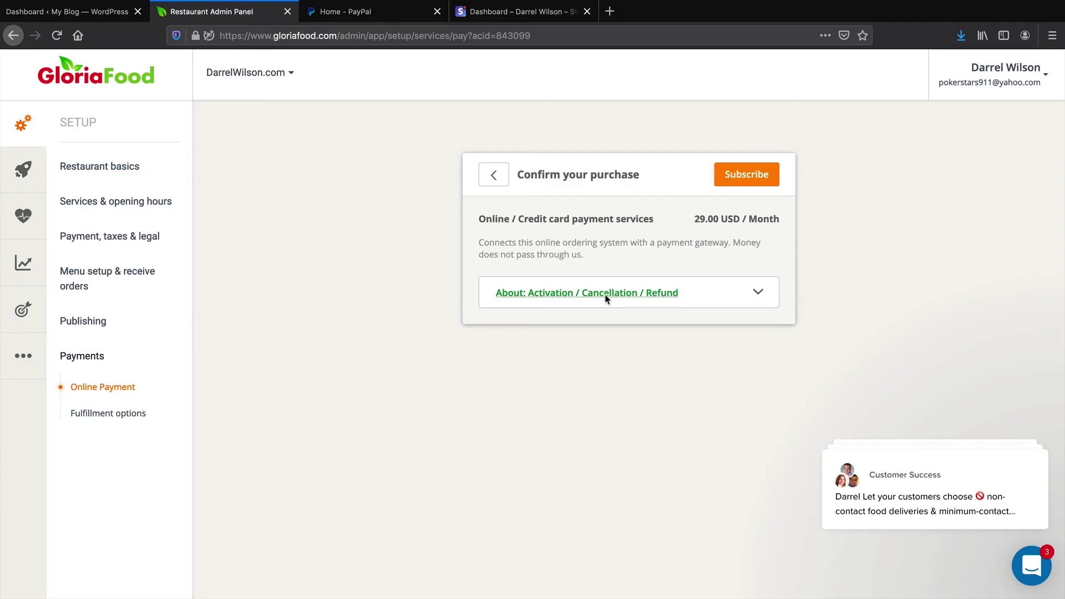
Subscribe to the 29.00 USD/month online payment services and proceed to Stripe card settings
left_click(756, 177)
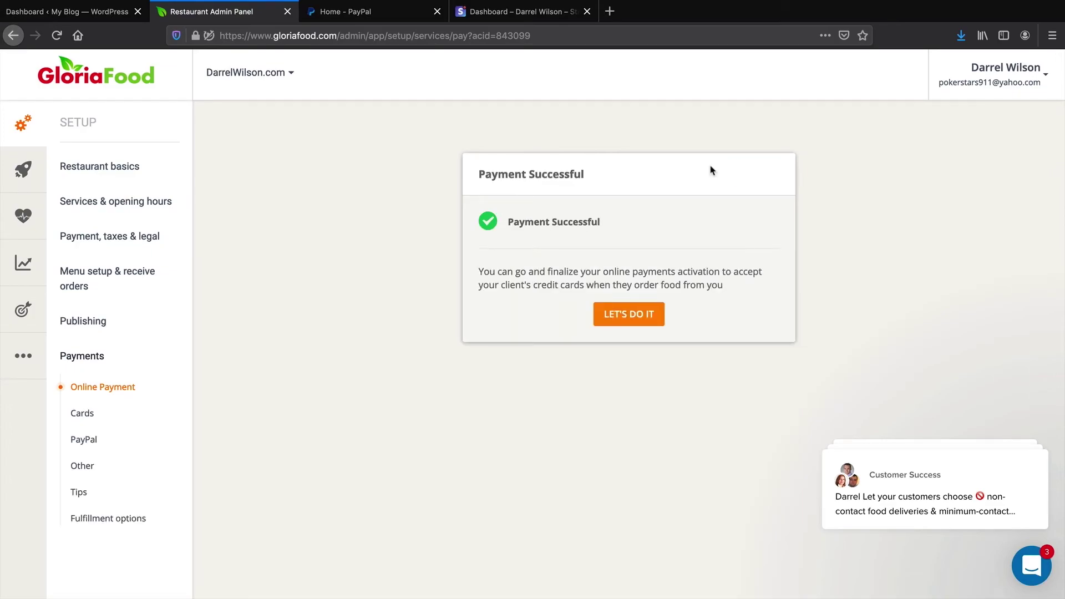
left_click(630, 316)
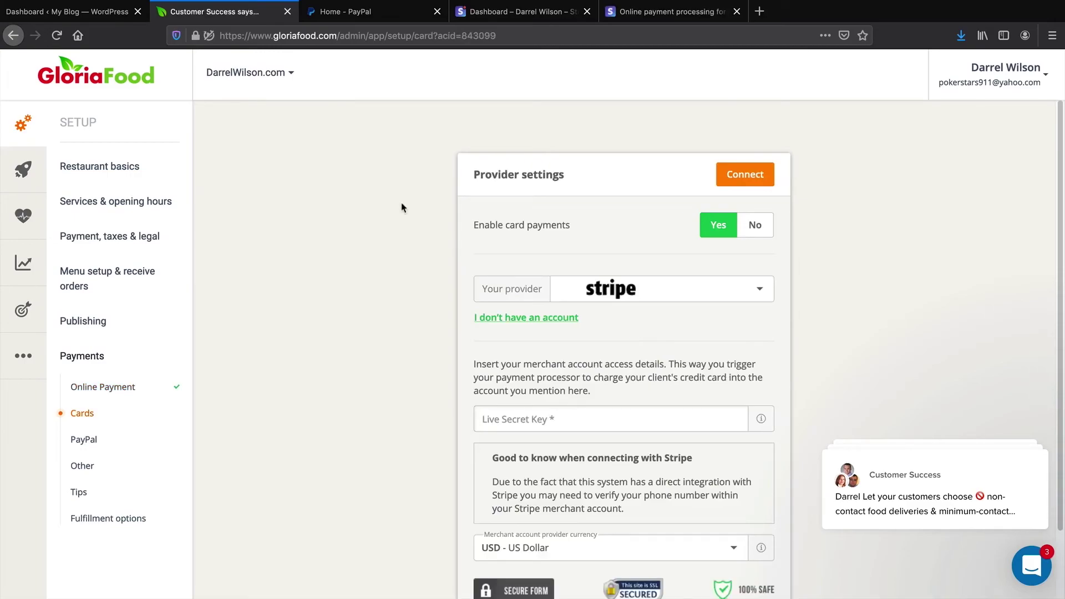
Check the Stripe and PayPal tabs, choose a PayPal Business Account, then return to Stripe Developers
left_click(663, 16)
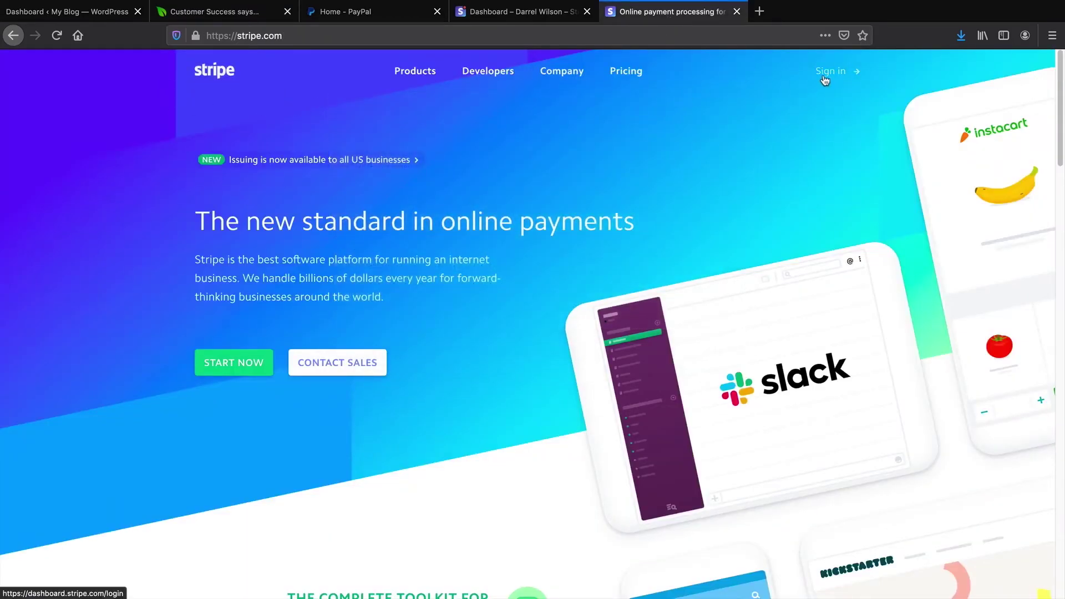
left_click(387, 17)
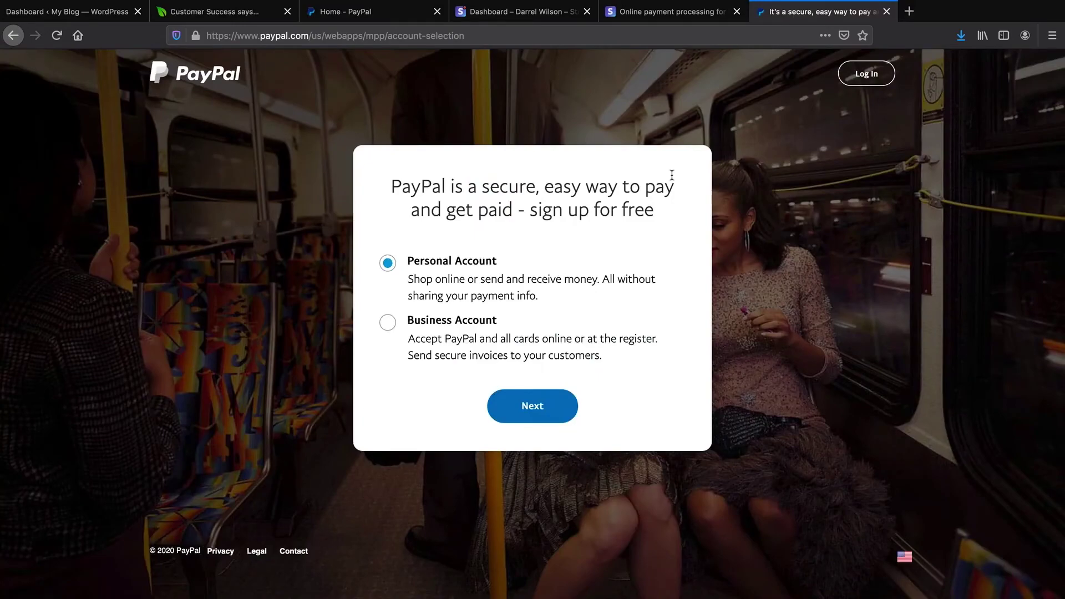
left_click(388, 324)
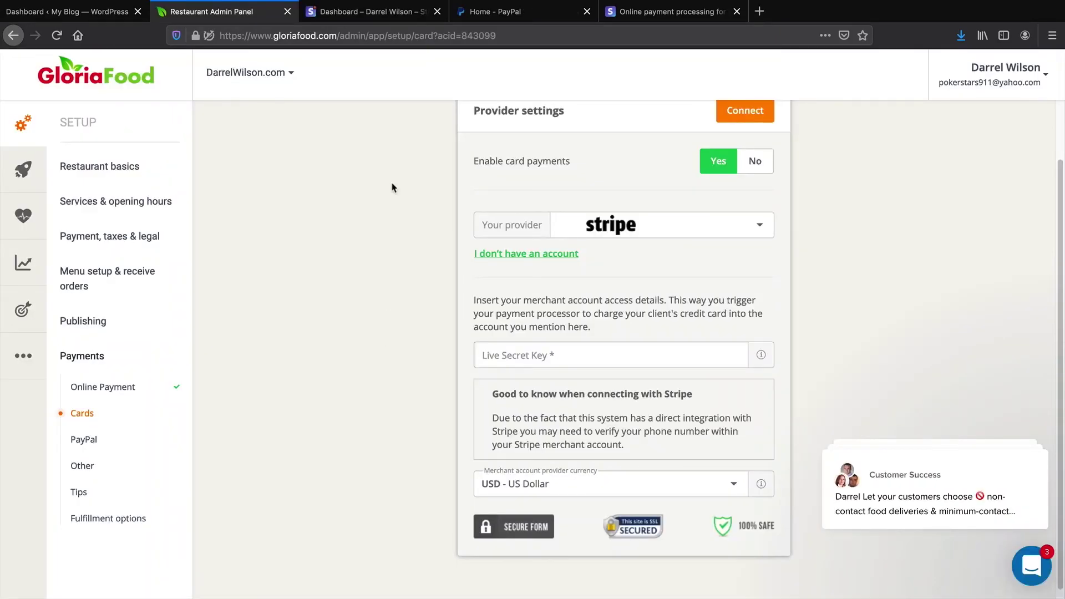
left_click(366, 12)
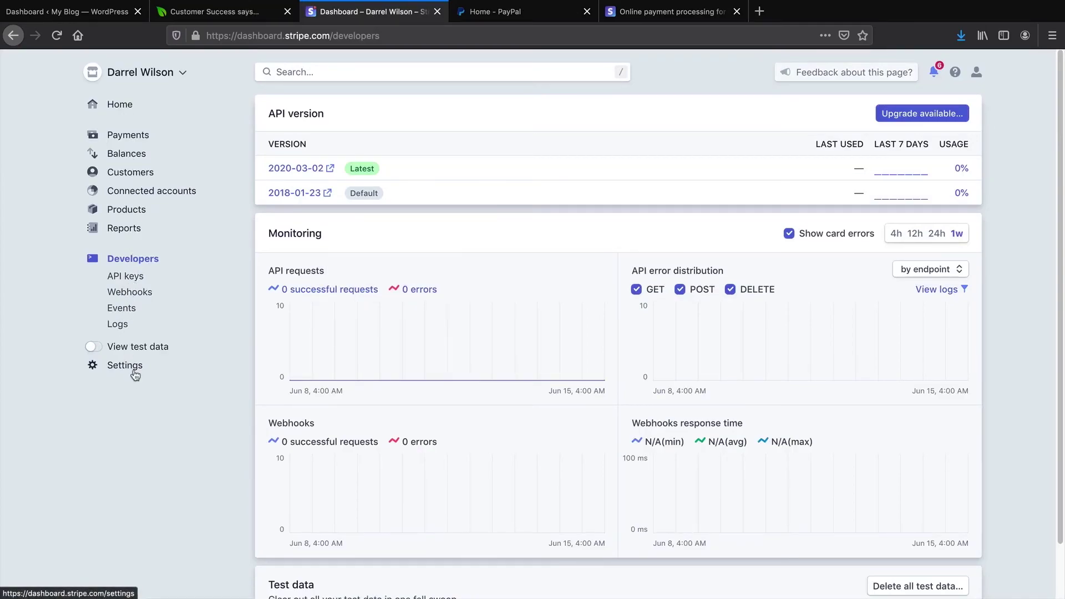
Reveal and copy the live secret key from Stripe's API keys page
left_click(127, 282)
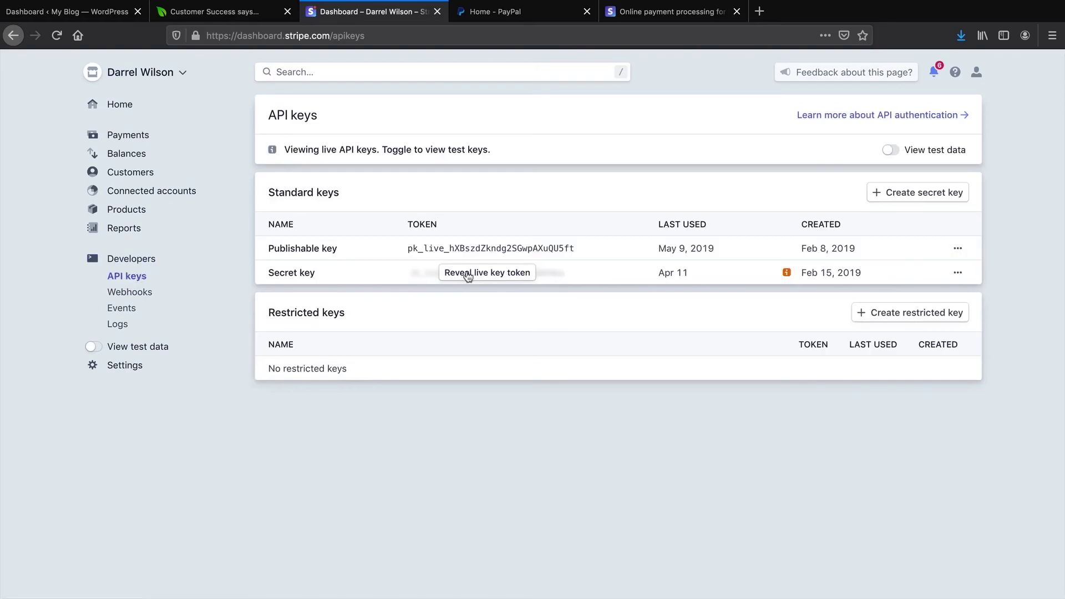
left_click(470, 275)
double_click(470, 272)
right_click(471, 271)
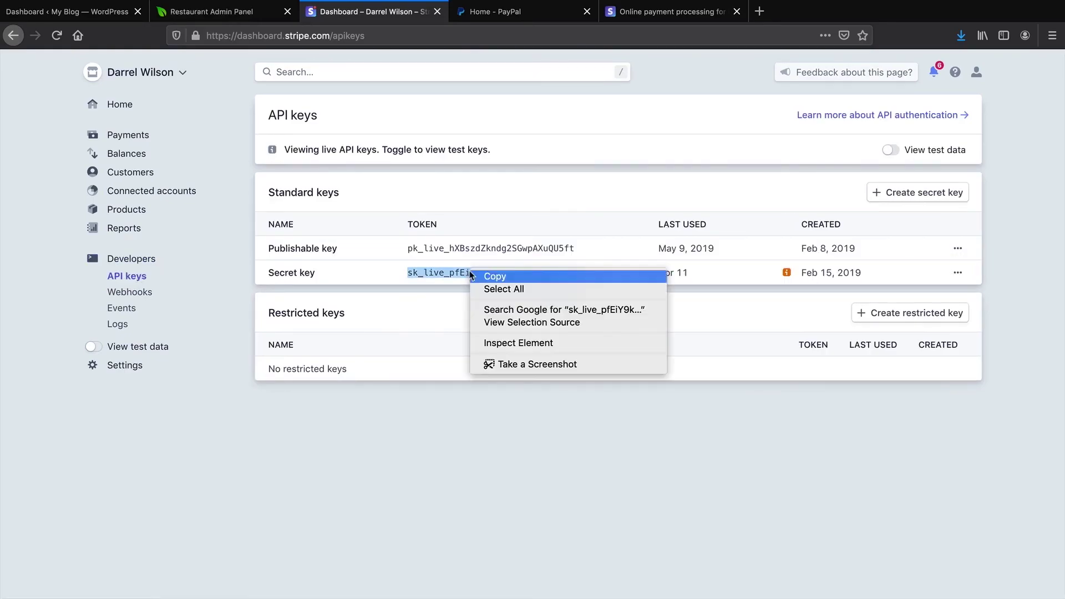
left_click(484, 277)
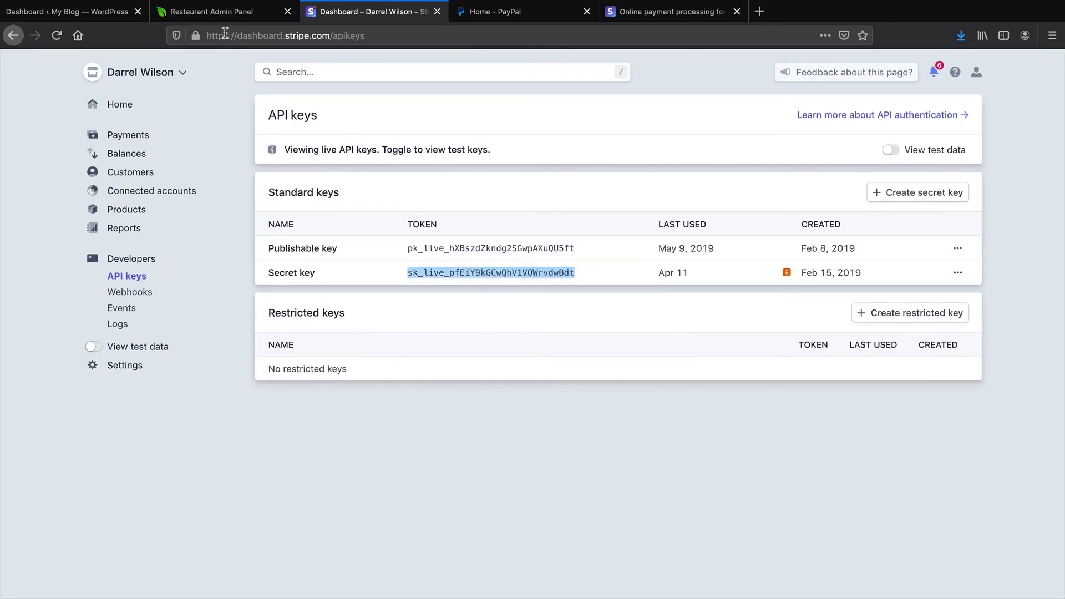
Paste the Stripe live secret key into GloriaFood's Live Secret Key field and connect Stripe
left_click(222, 15)
left_click(506, 350)
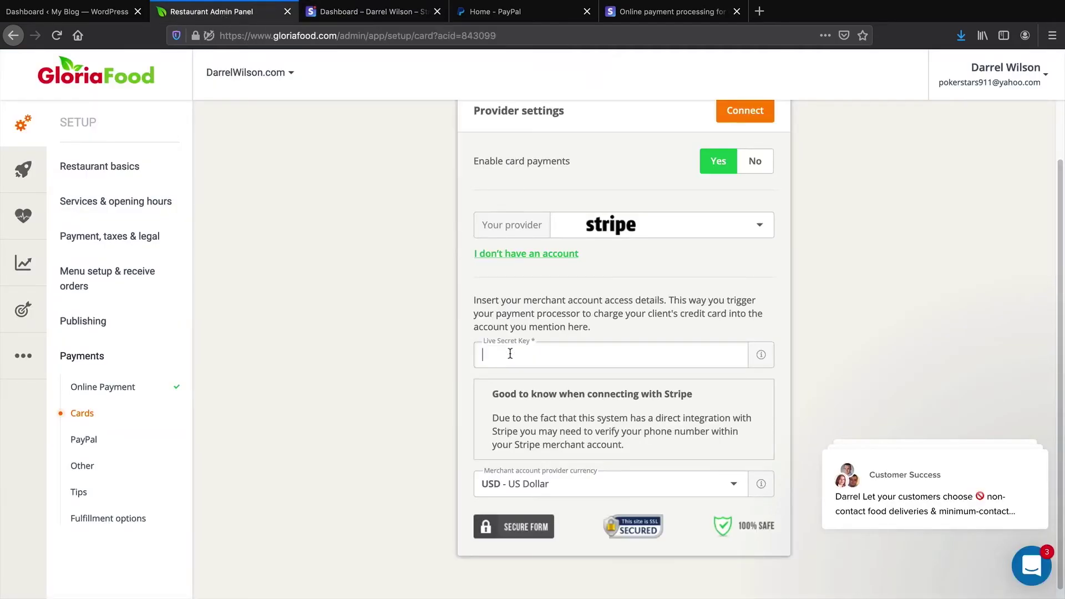
right_click(511, 353)
left_click(544, 404)
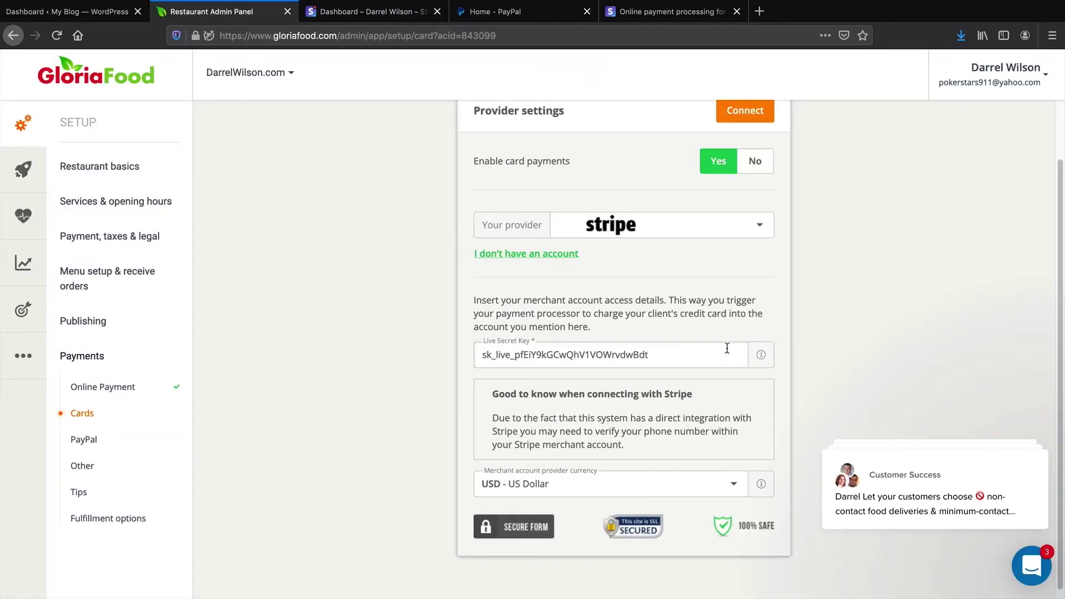
left_click(352, 14)
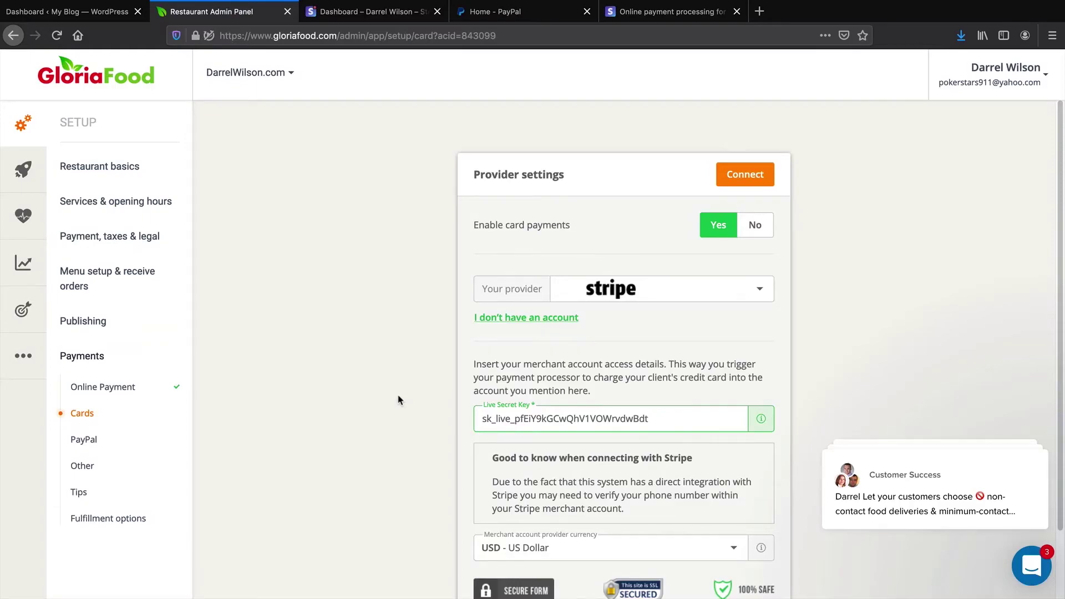
key("Return")
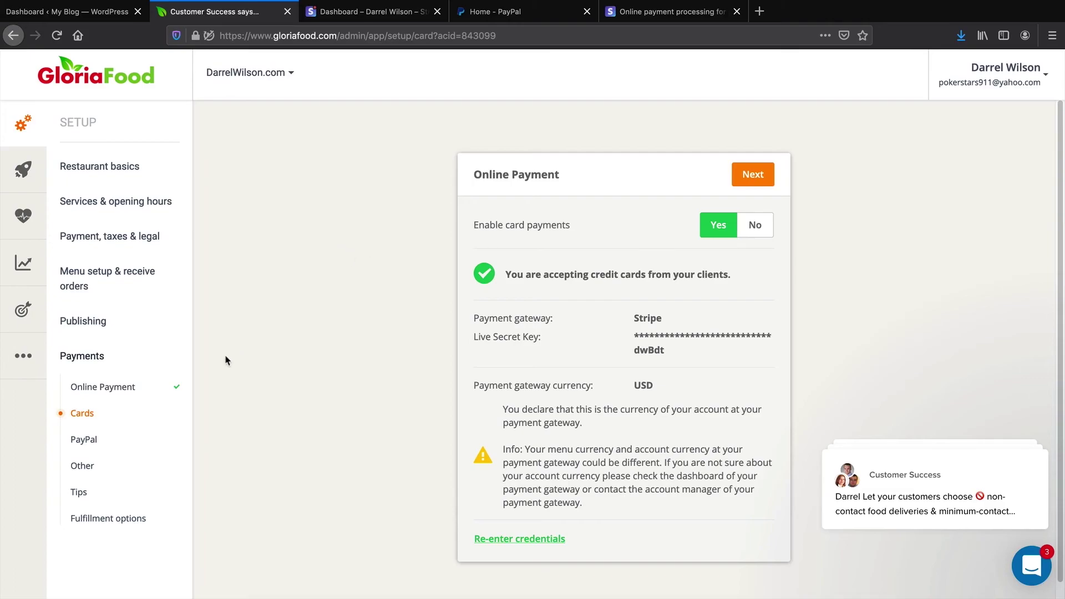
Open GloriaFood's PayPal payment settings and follow the developer.paypal.com link
left_click(82, 440)
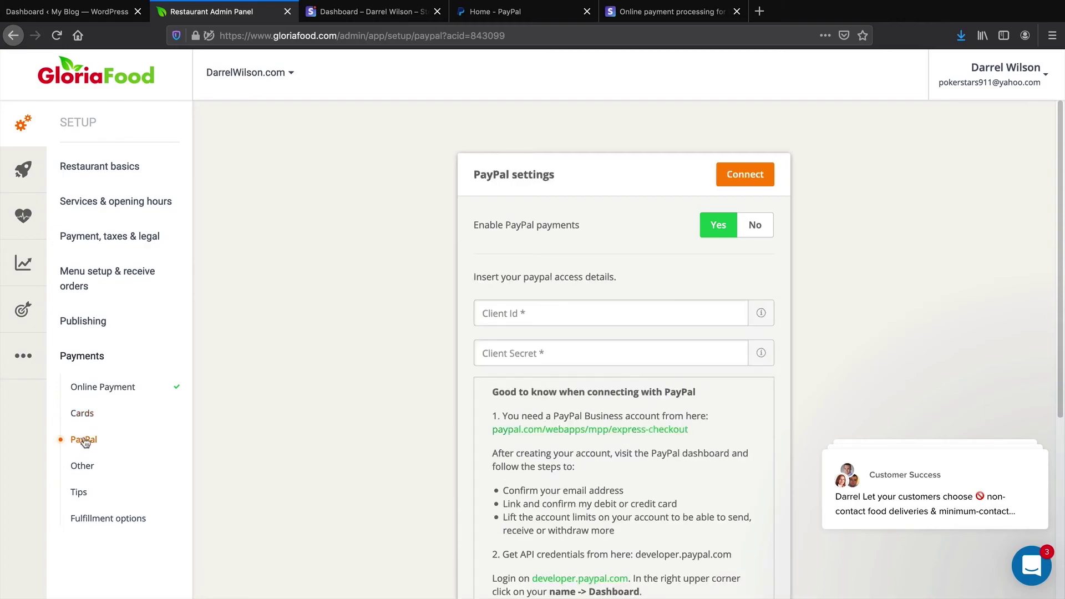
scroll(251, 451, "down", 2)
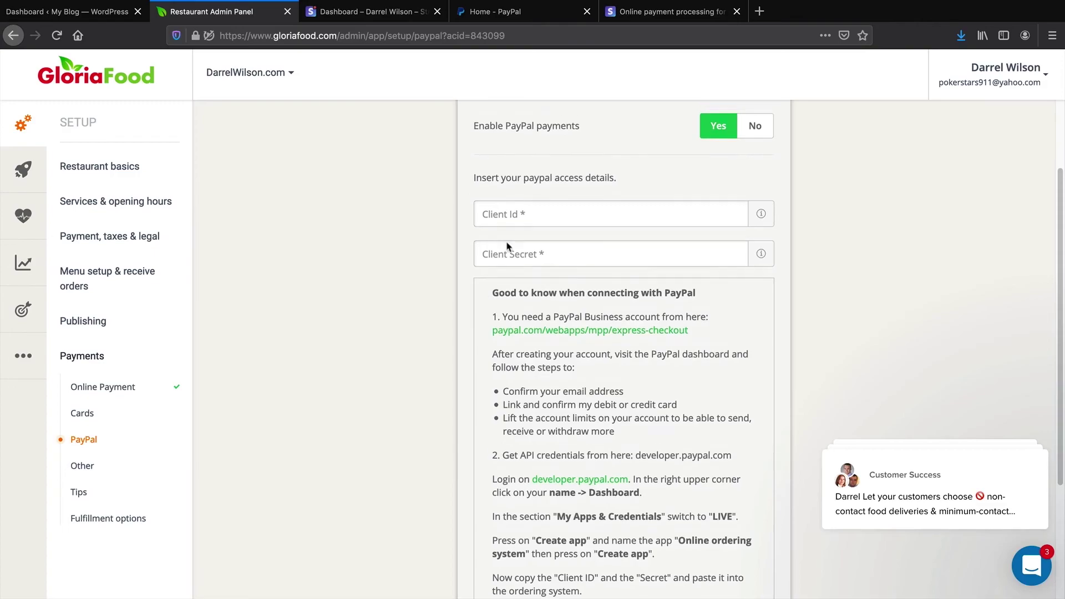
scroll(513, 266, "up", 1)
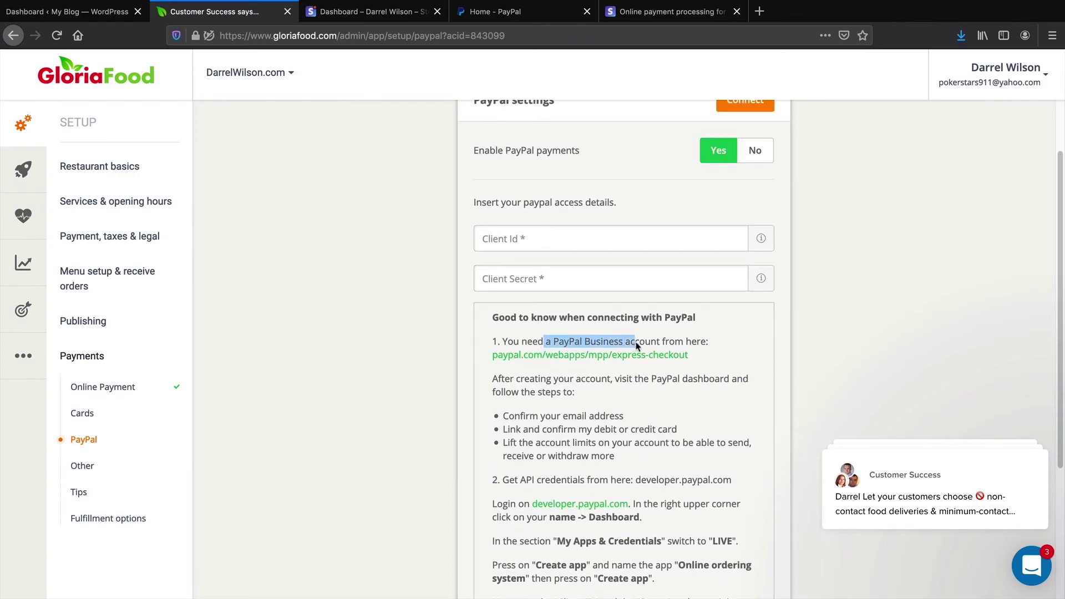
scroll(497, 488, "down", 1)
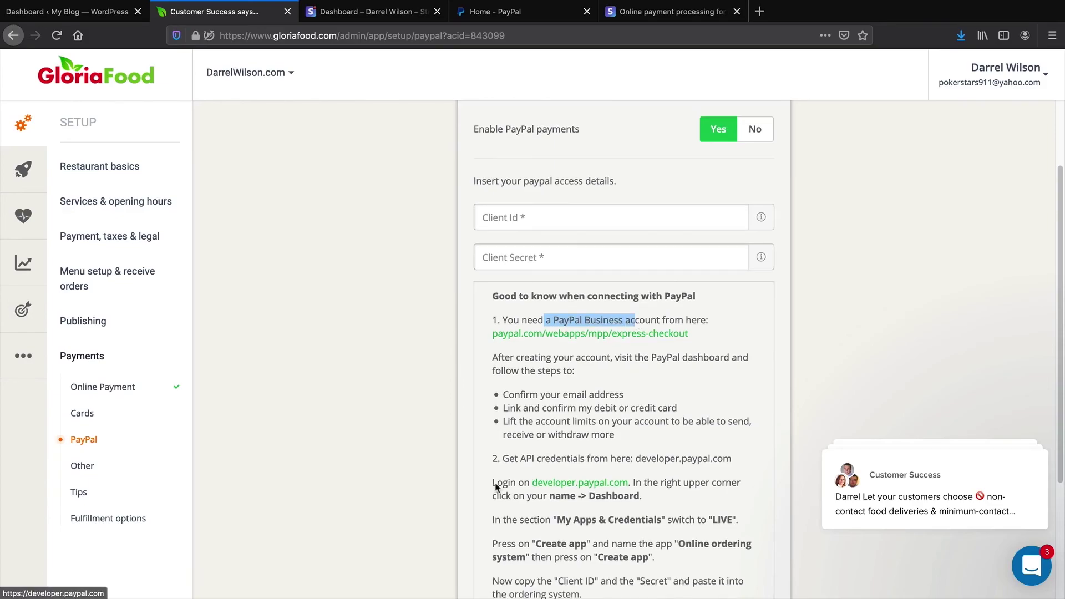
left_click(564, 487)
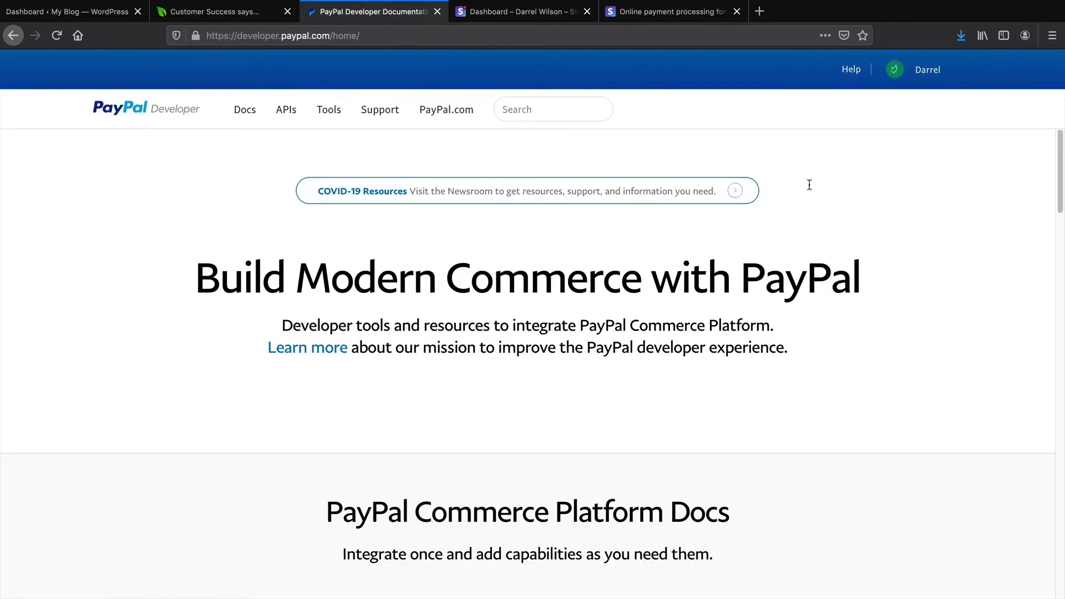
From the PayPal Developer dashboard, create a live REST app named 'Food Website'
left_click(926, 73)
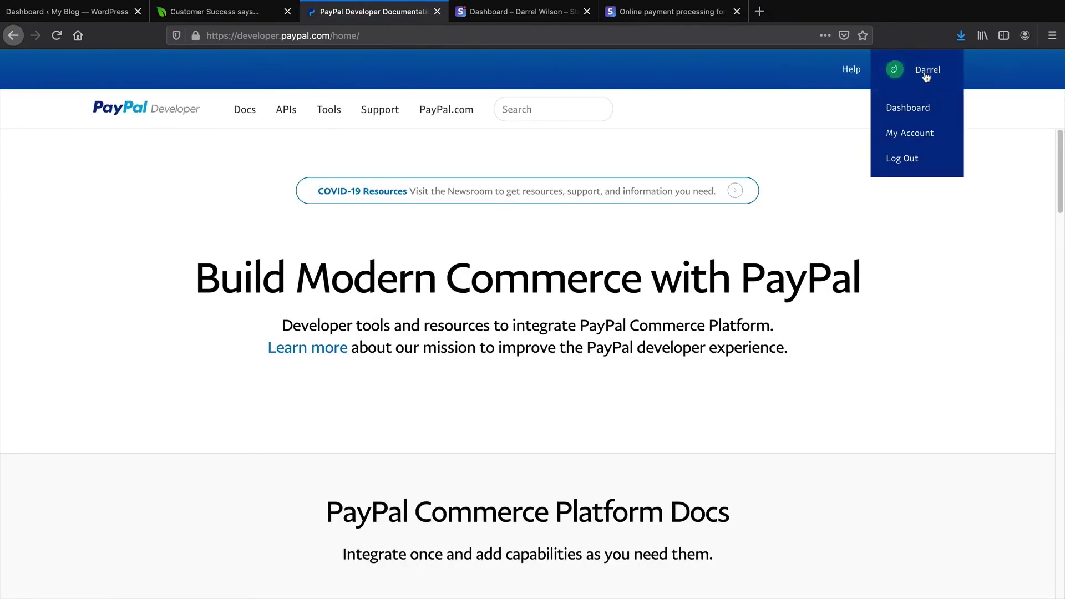
left_click(923, 110)
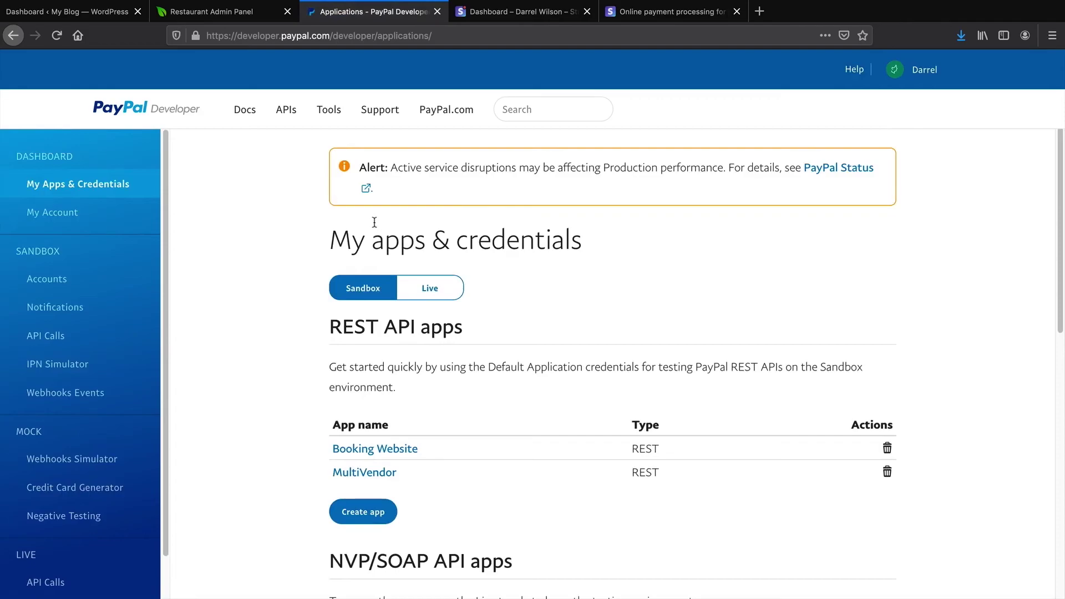
left_click_drag(357, 244, 582, 244)
scroll(329, 416, "down", 2)
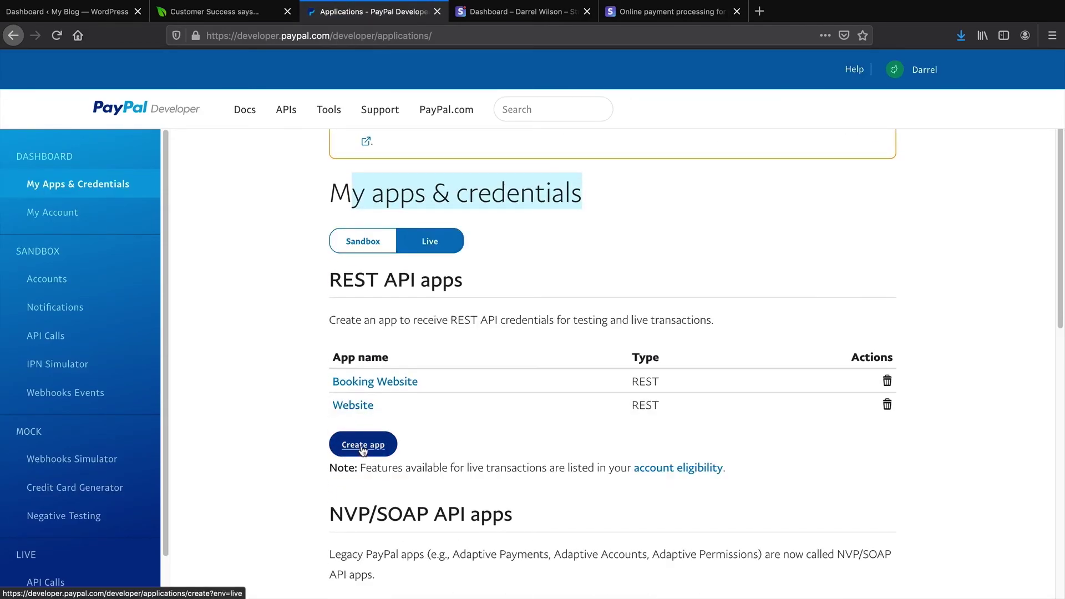
left_click(364, 447)
scroll(389, 333, "down", 3)
left_click(402, 242)
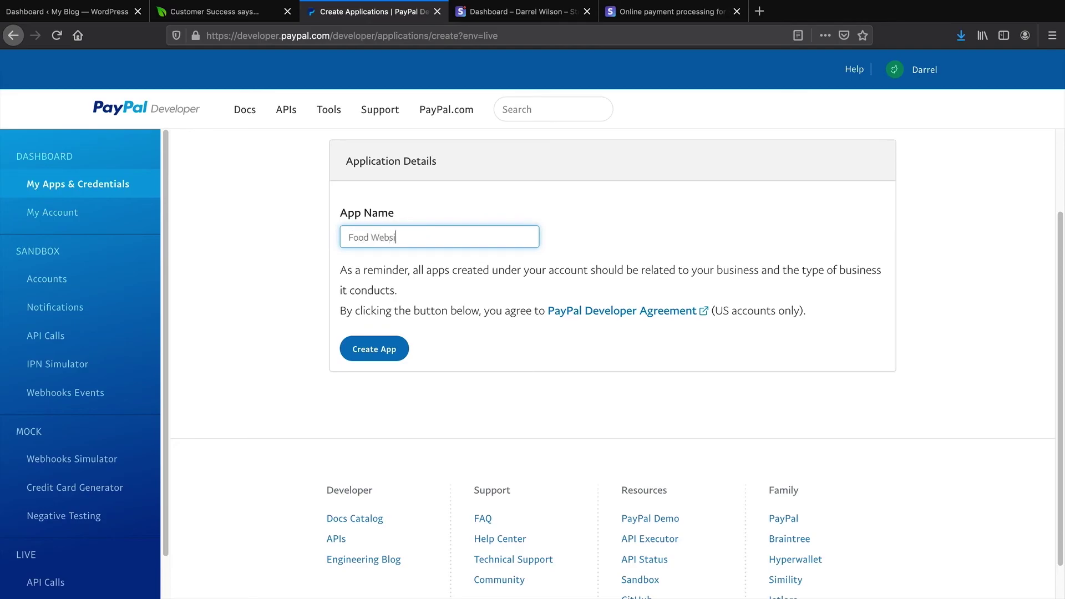
left_click(389, 349)
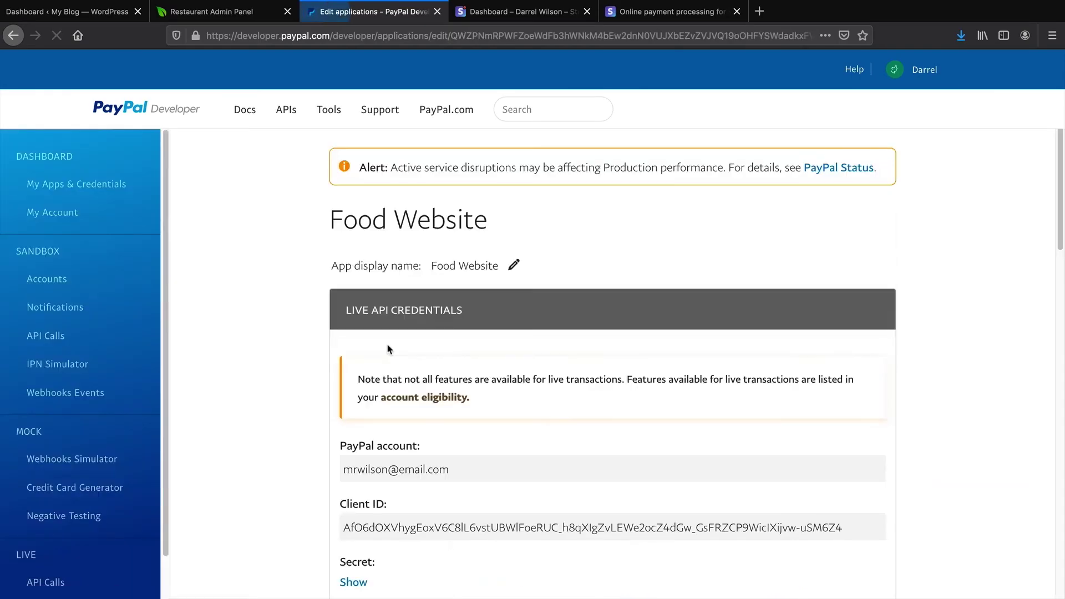
scroll(387, 344, "down", 2)
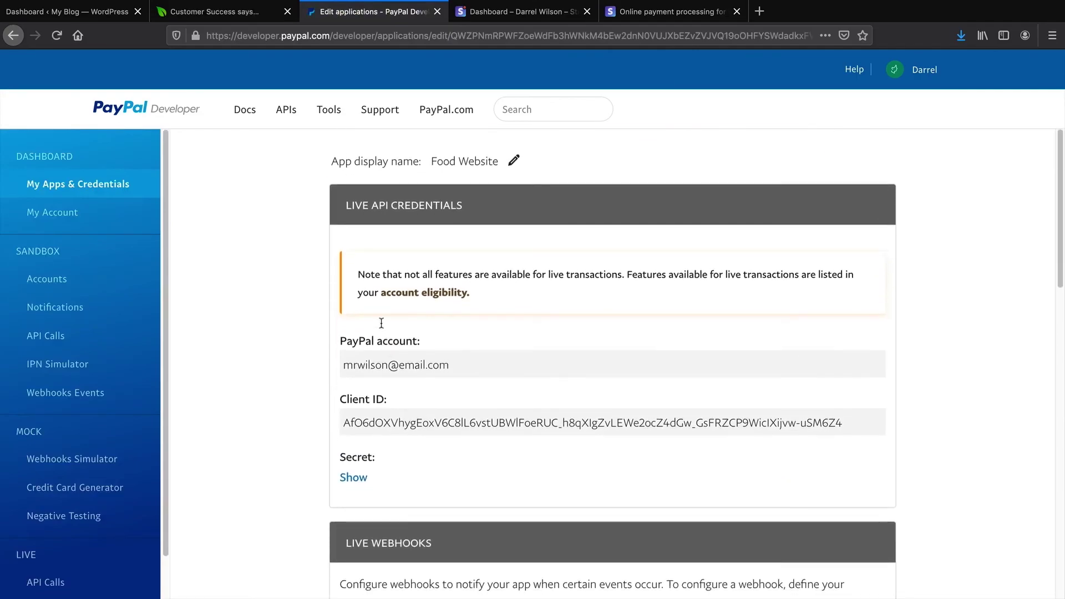
left_click(220, 12)
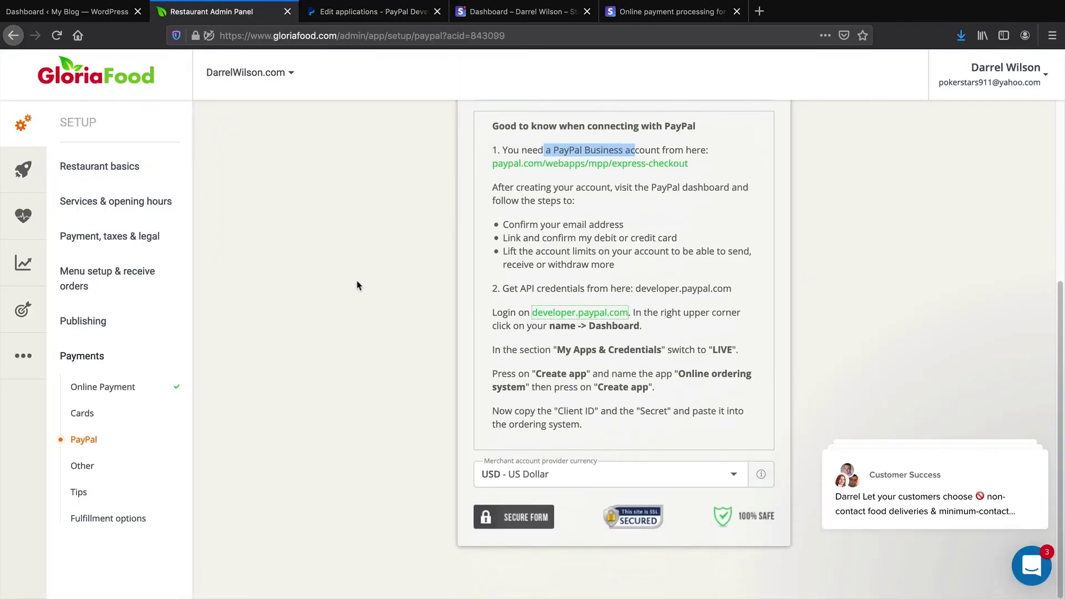
Copy the Food Website app's live Client ID into GloriaFood's PayPal Client Id field
left_click(504, 320)
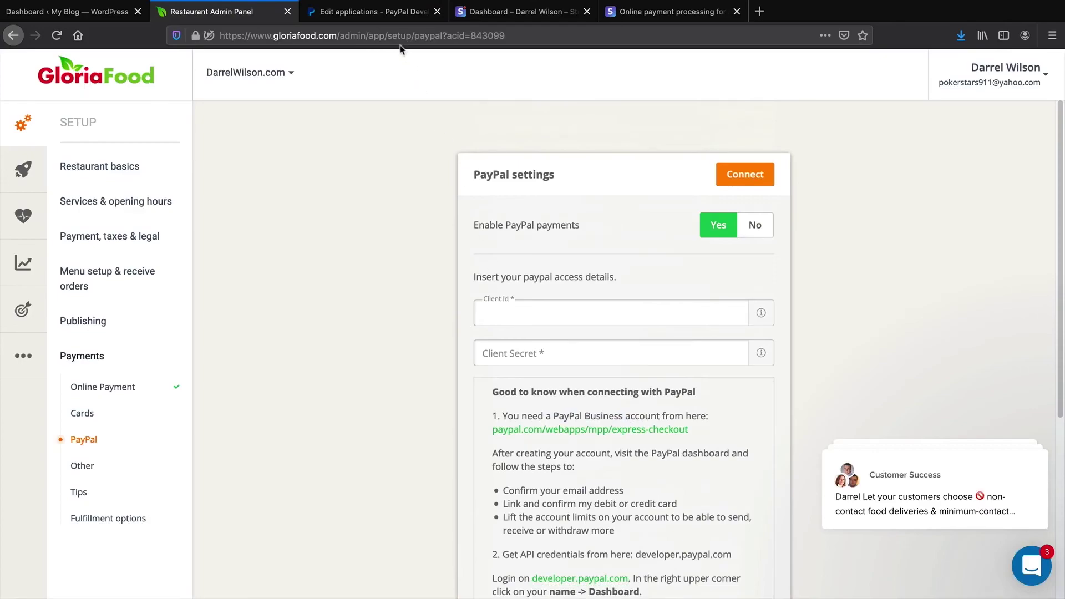
left_click(382, 12)
triple_click(398, 417)
right_click(395, 418)
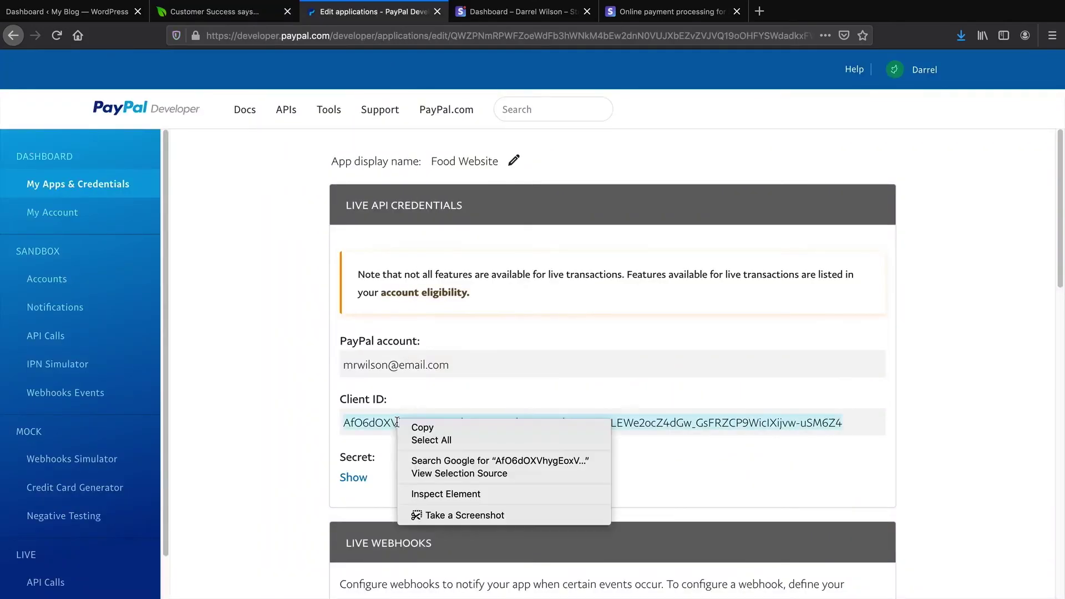
left_click(411, 425)
left_click(234, 18)
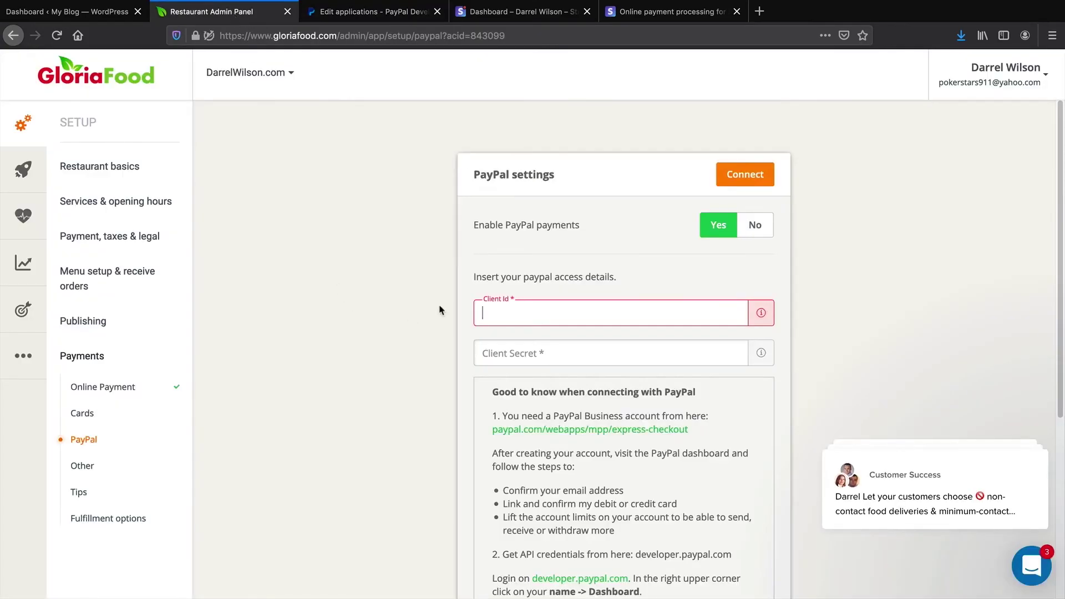
right_click(501, 309)
left_click(531, 359)
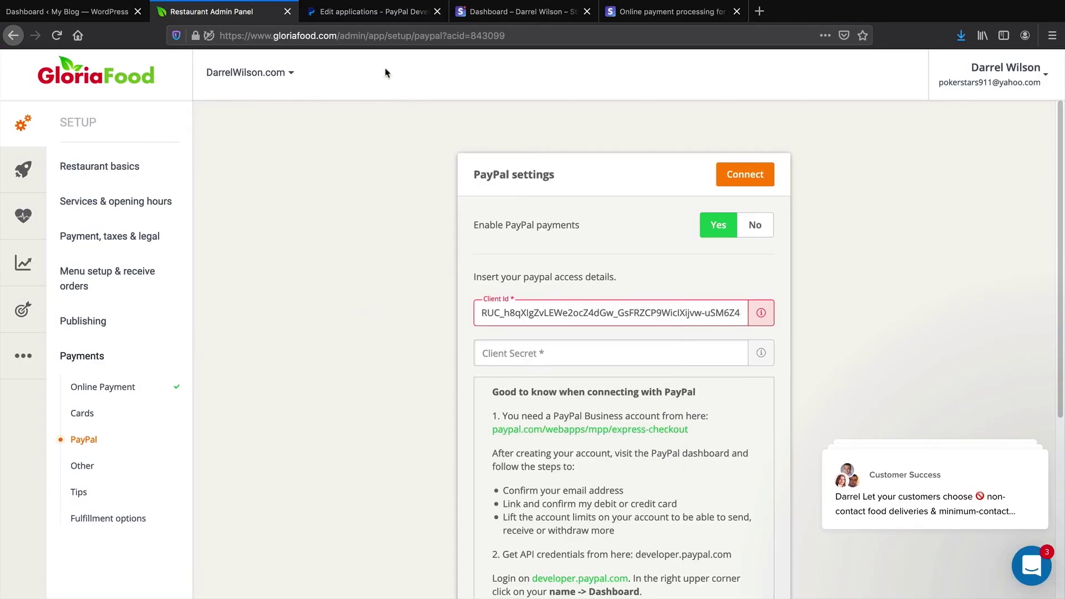
Paste the live Client Secret into GloriaFood and connect PayPal
left_click(361, 16)
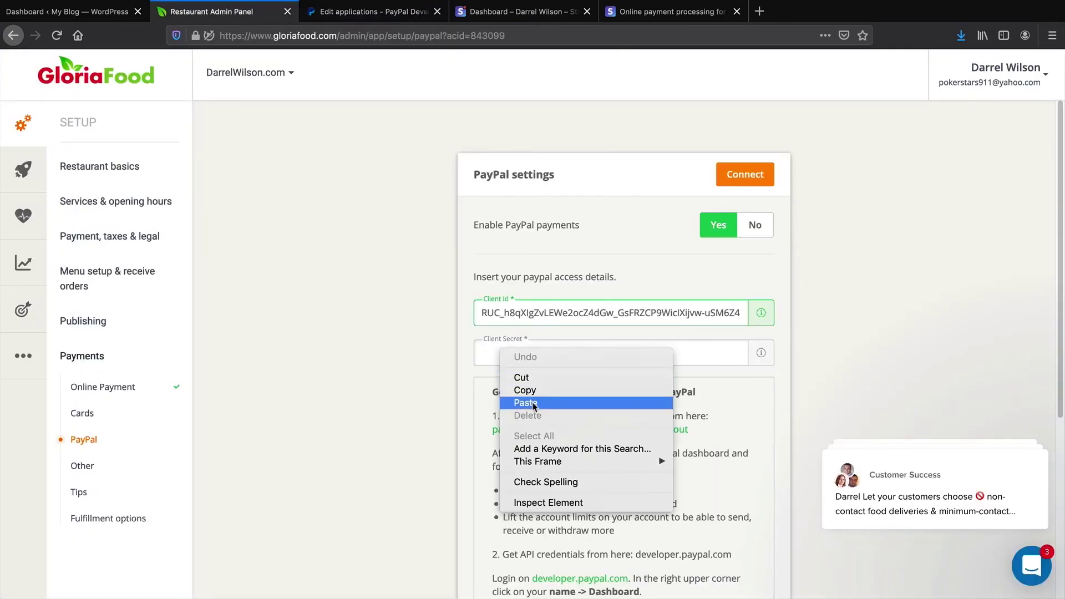
left_click(533, 404)
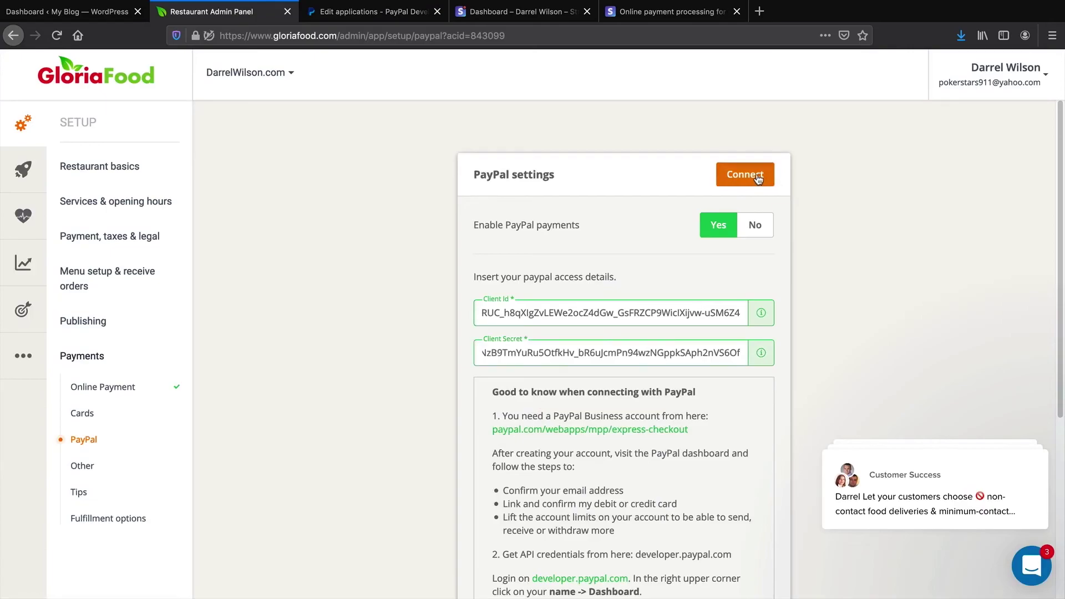
left_click(758, 178)
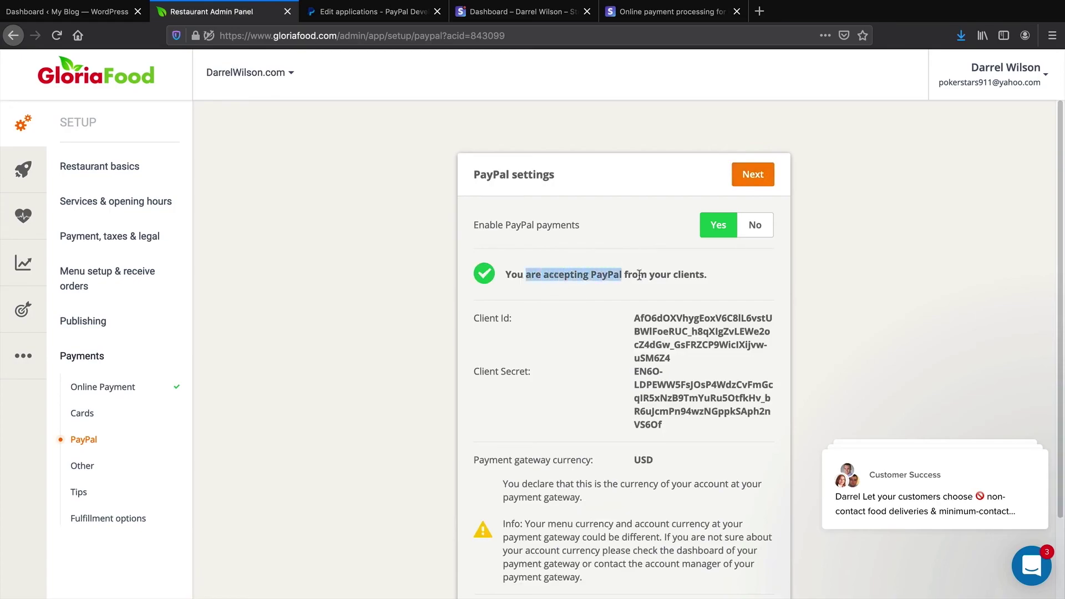
left_click(802, 283)
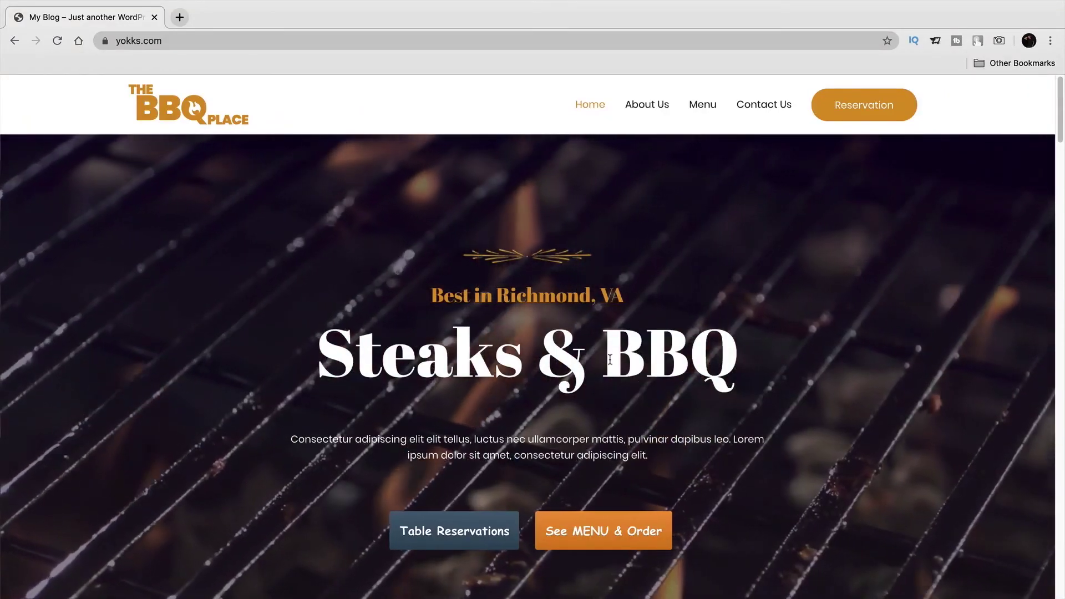
From the ordering menu, add a Large Wilson Dog with Large Combo ($10.00) to the cart
left_click(561, 532)
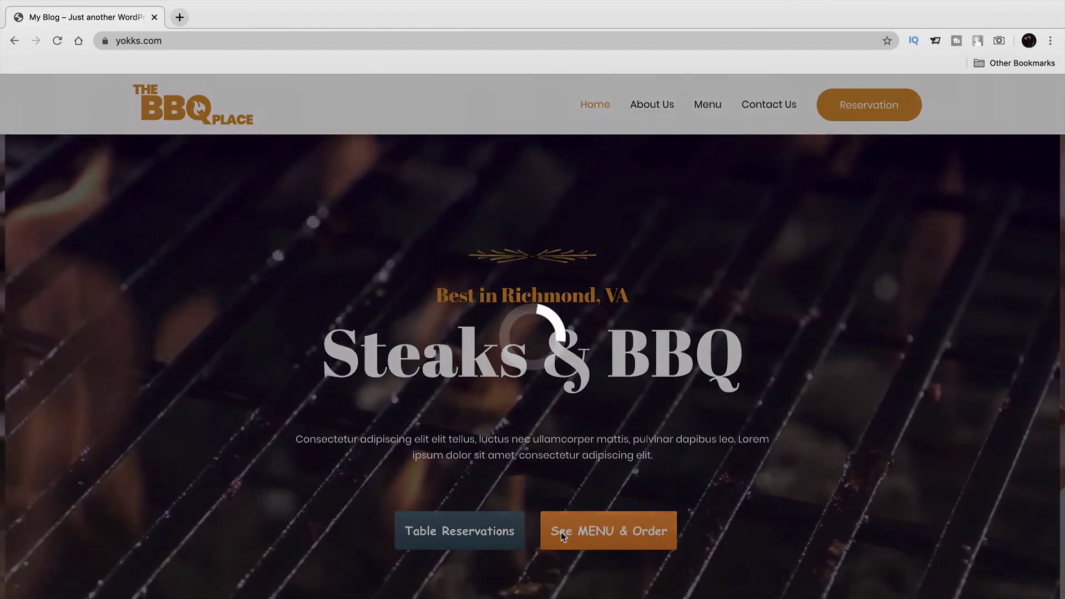
scroll(488, 502, "down", 2)
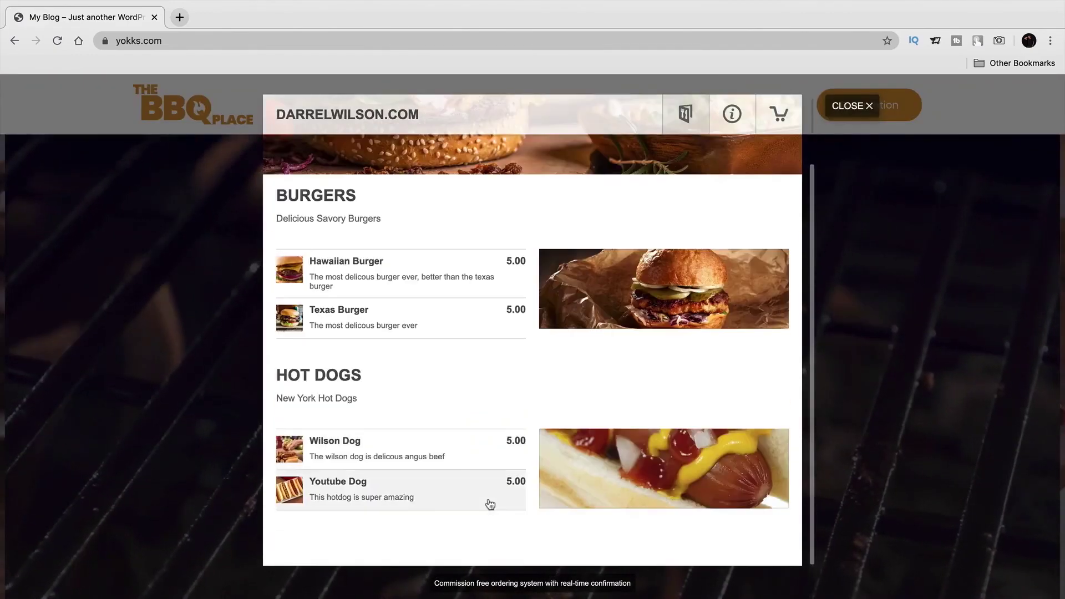
left_click(344, 443)
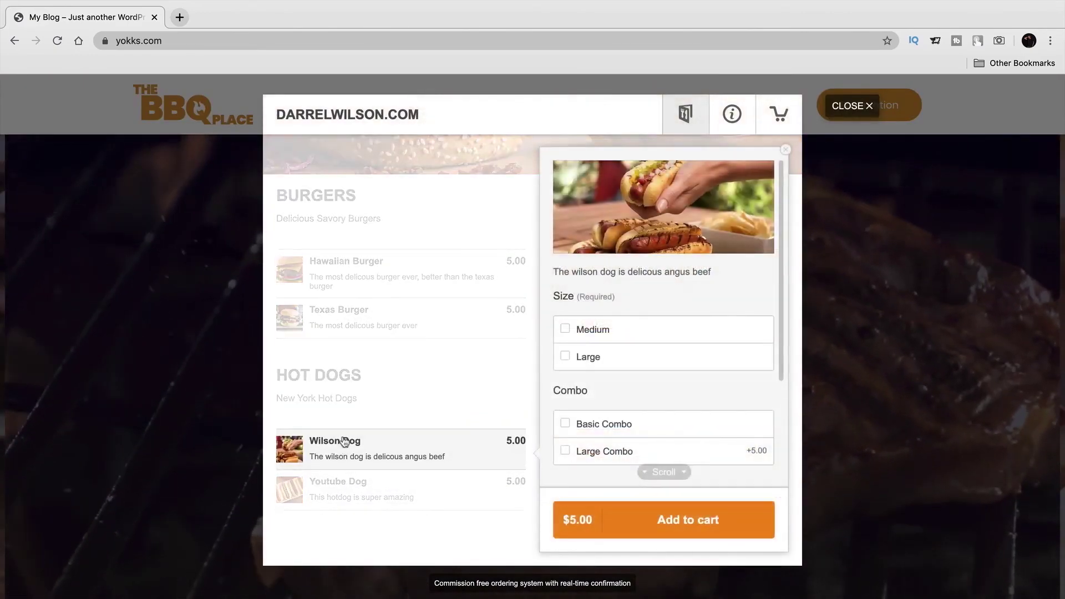
left_click(579, 357)
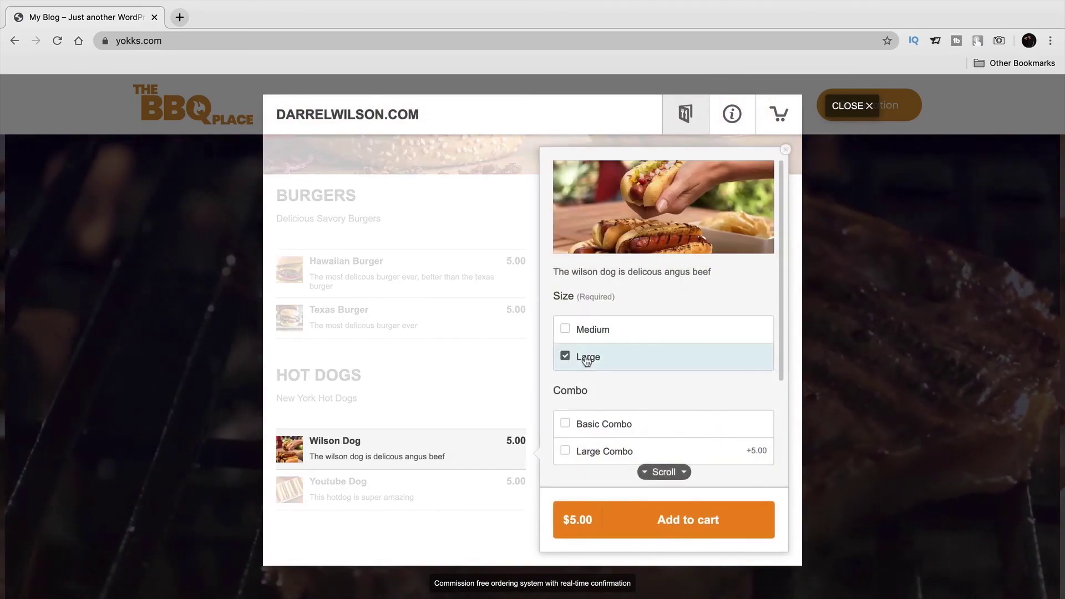
left_click(605, 451)
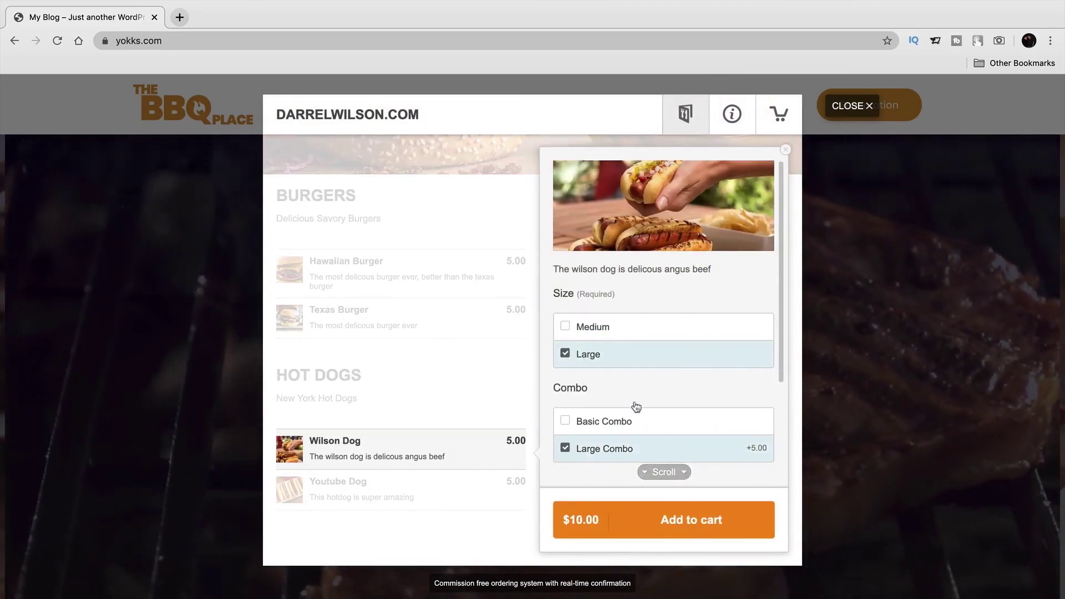
scroll(633, 409, "down", 1)
scroll(640, 400, "down", 3)
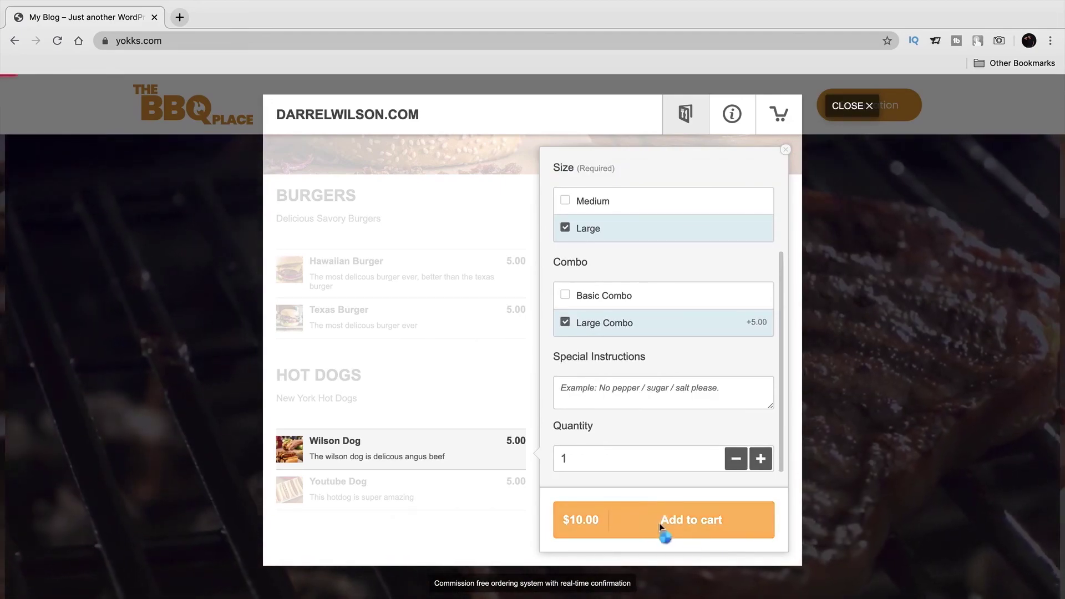
left_click(660, 525)
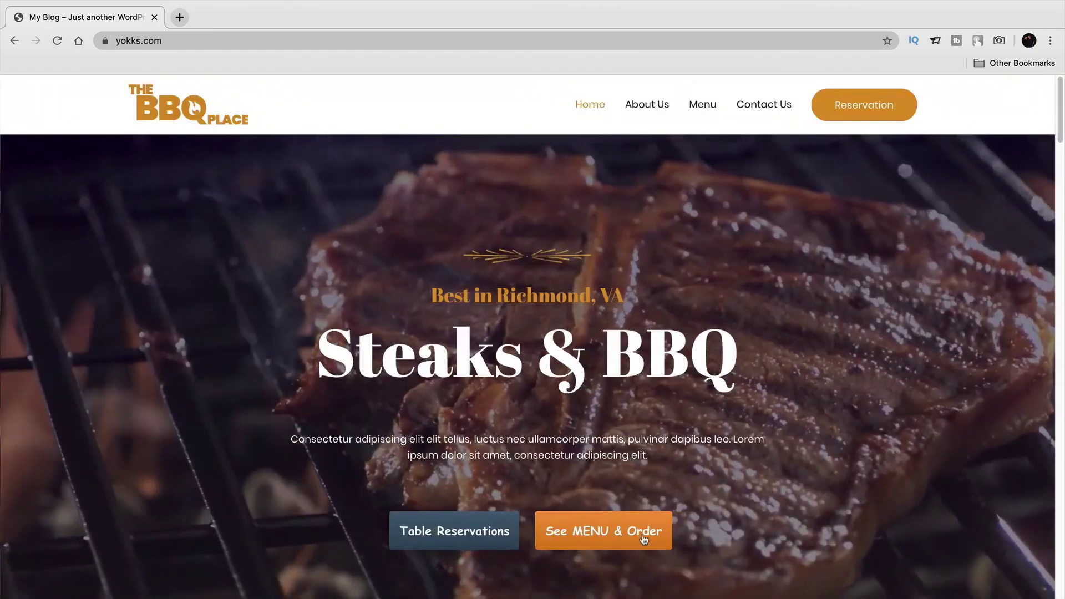
left_click(643, 537)
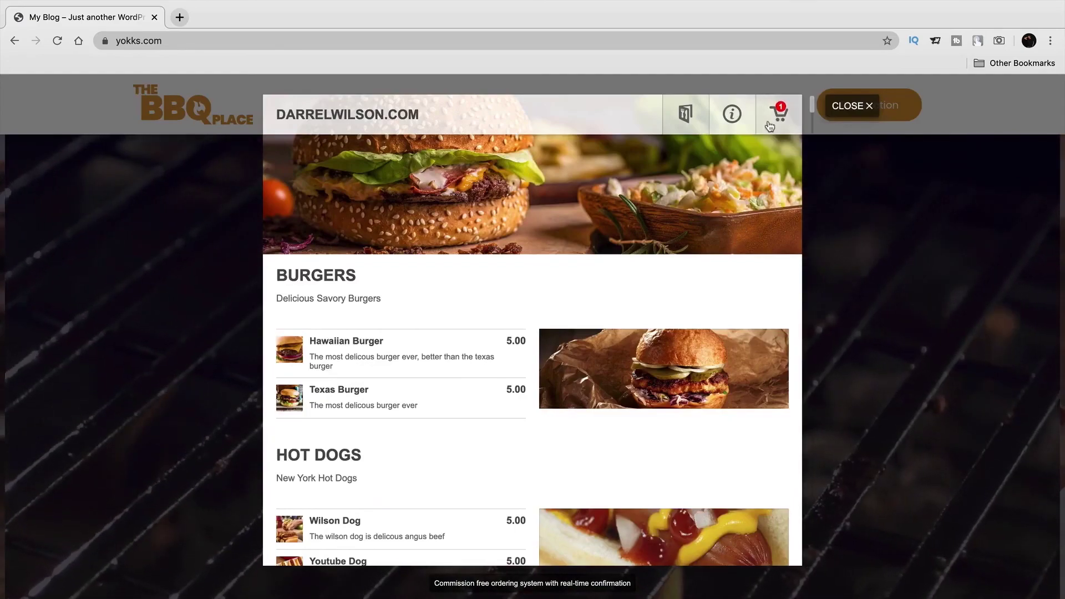
In the cart, add the customer's contact details and set the order to Pickup
left_click(776, 115)
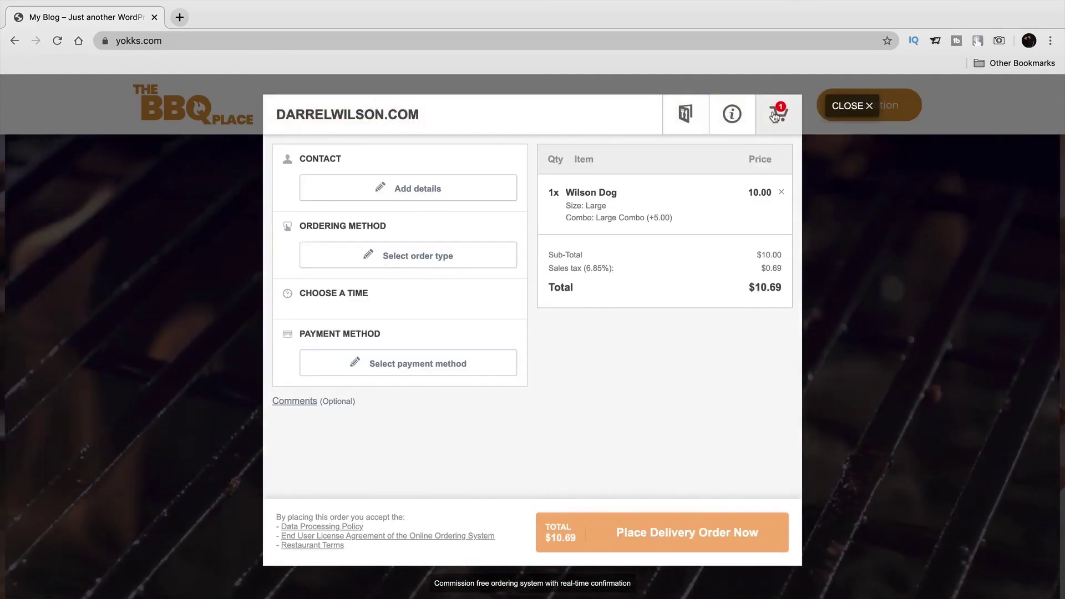
left_click(424, 187)
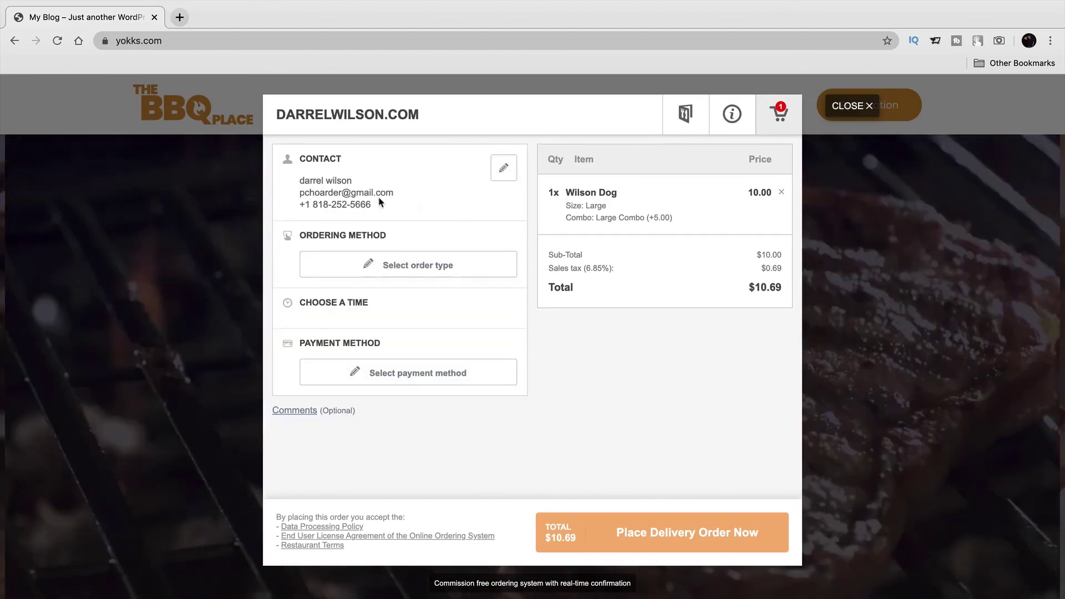
left_click(388, 265)
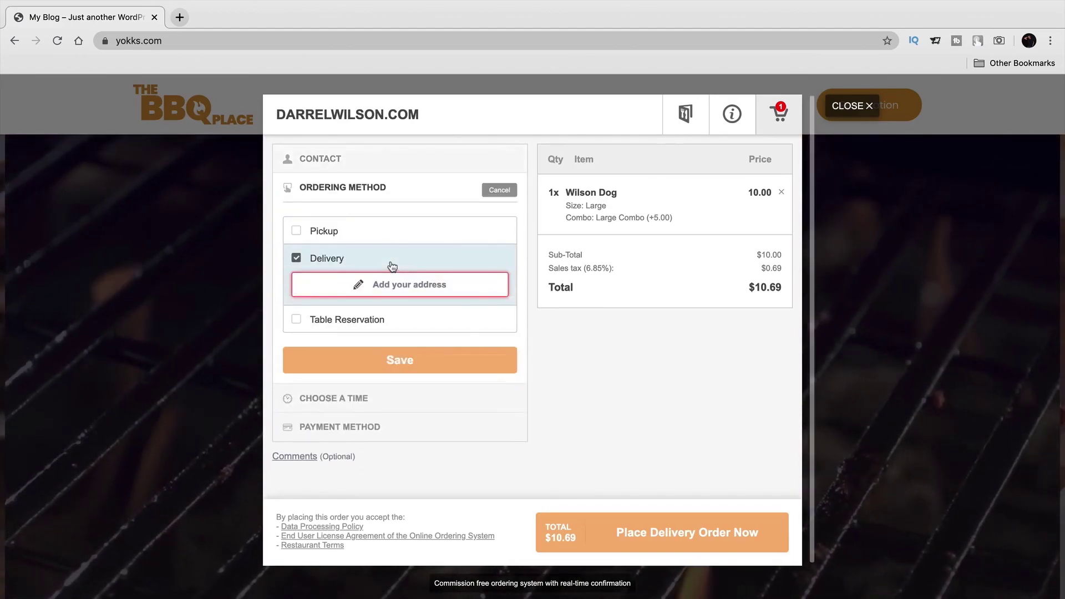
left_click(297, 231)
left_click(397, 326)
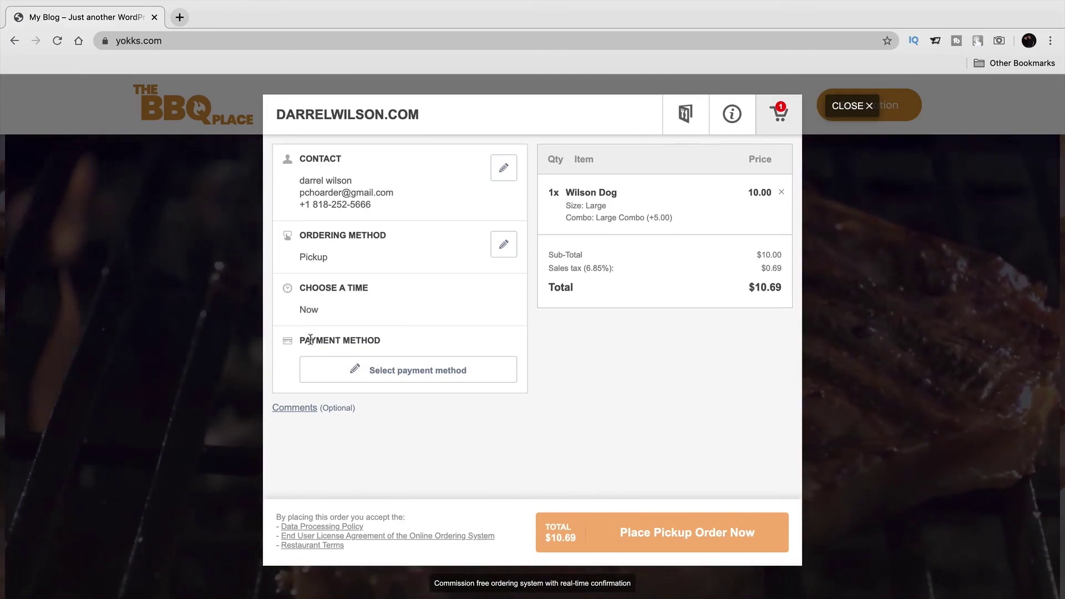
Choose Card payment, enter the card details, and place the pickup order
left_click(393, 372)
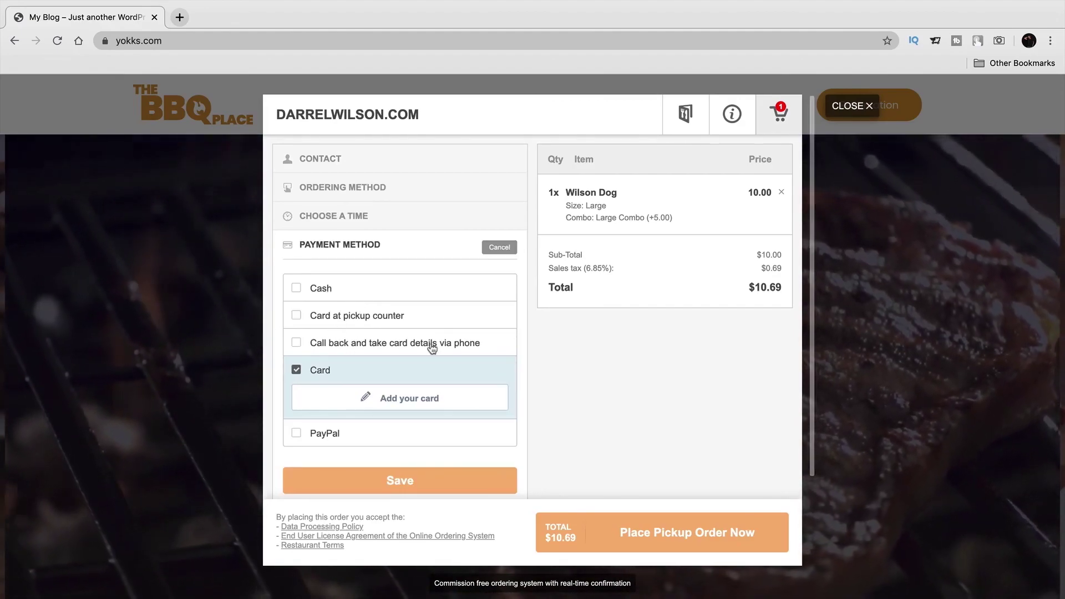
left_click(331, 432)
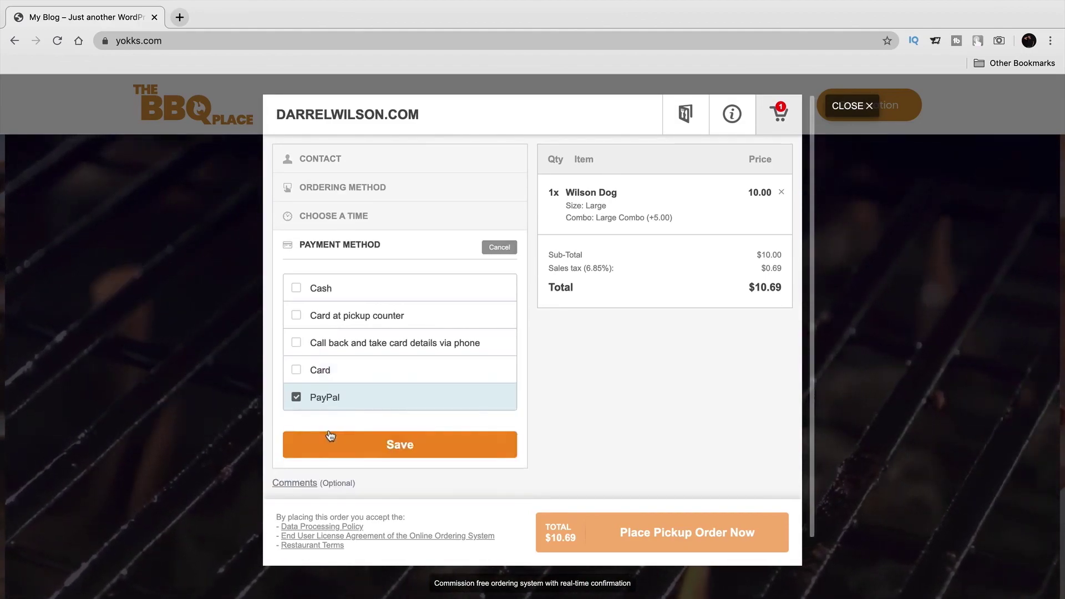
left_click(321, 370)
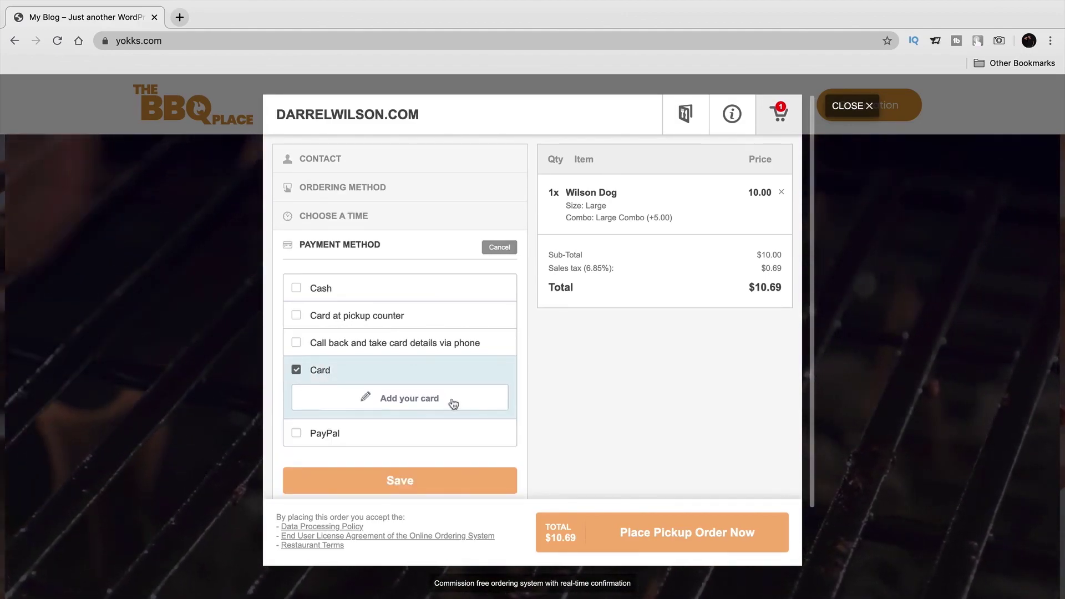
left_click(428, 403)
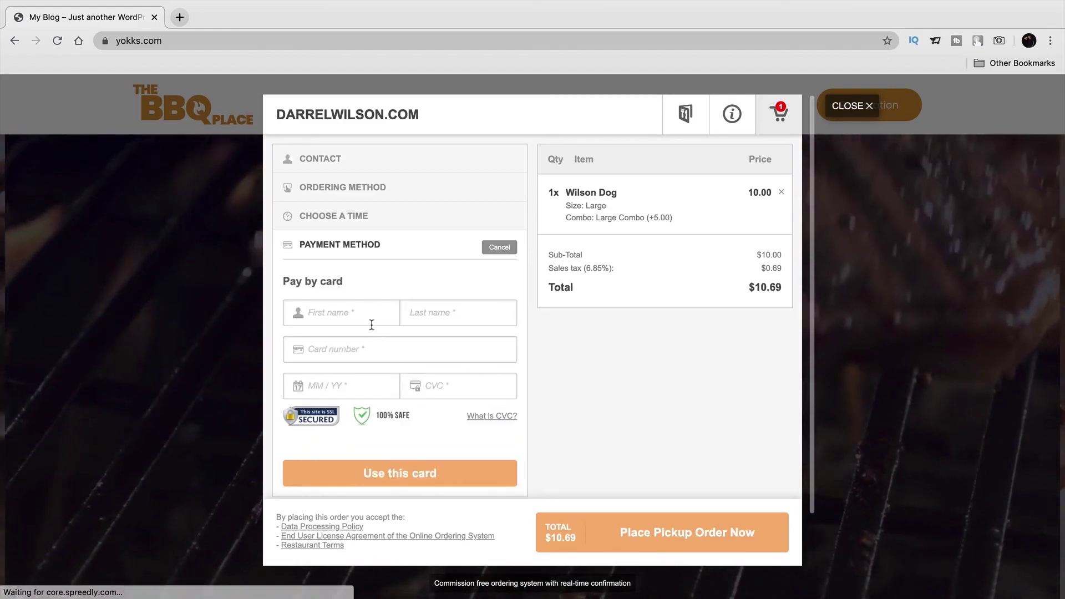
left_click(366, 320)
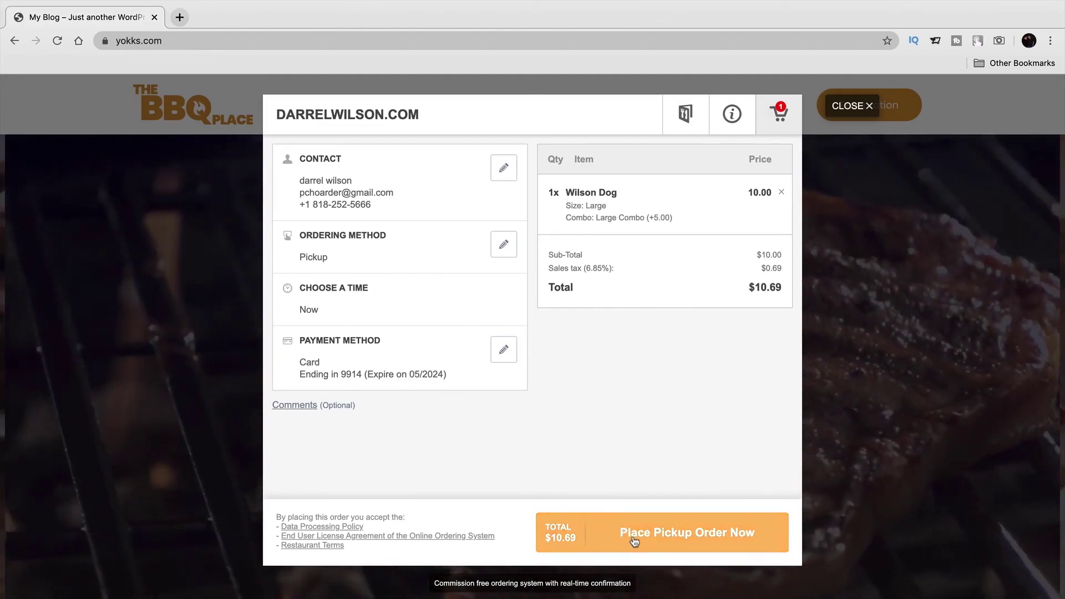
left_click(672, 537)
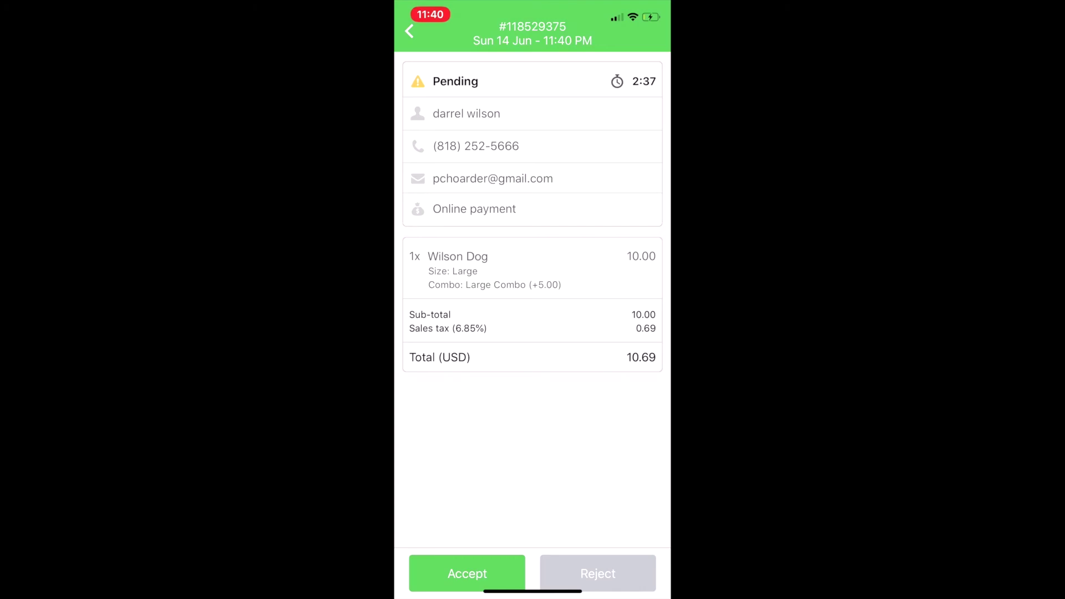
Accept the pending $10.69 Wilson Dog order with a 30-minute pickup time
left_click(467, 573)
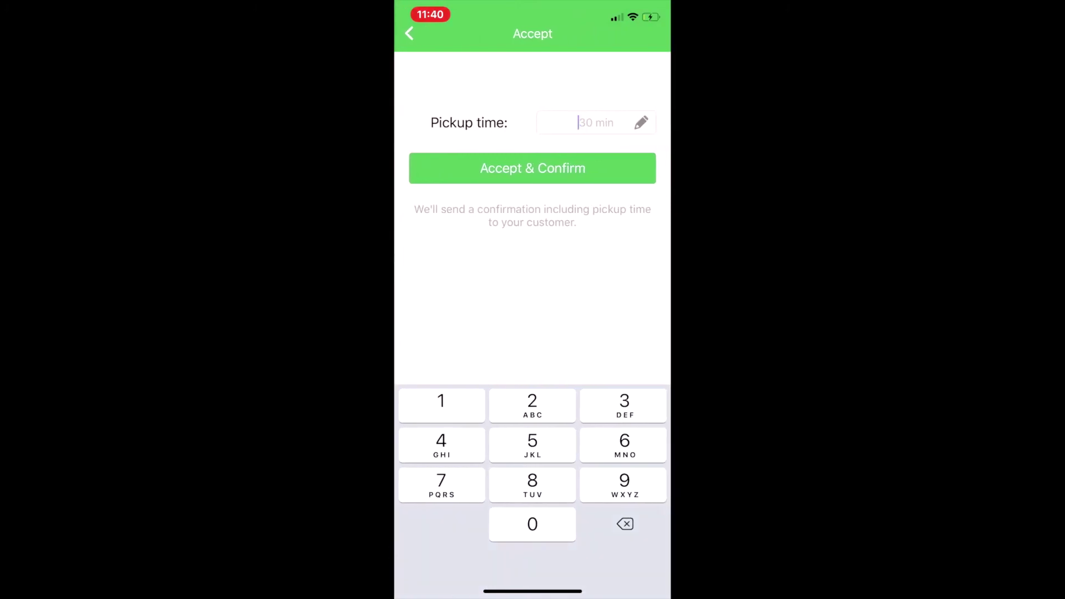
left_click(533, 168)
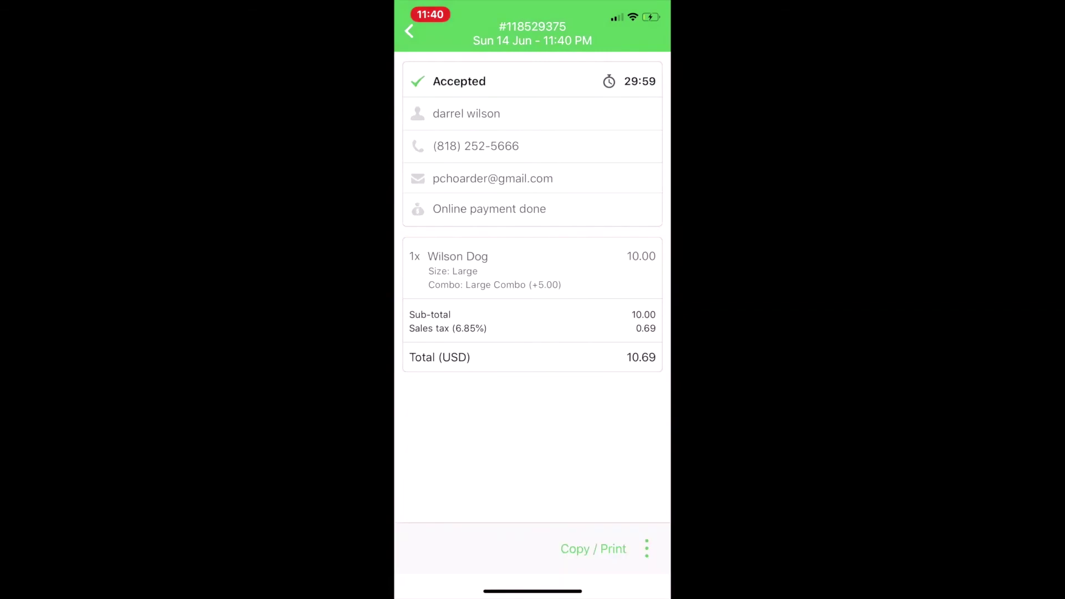